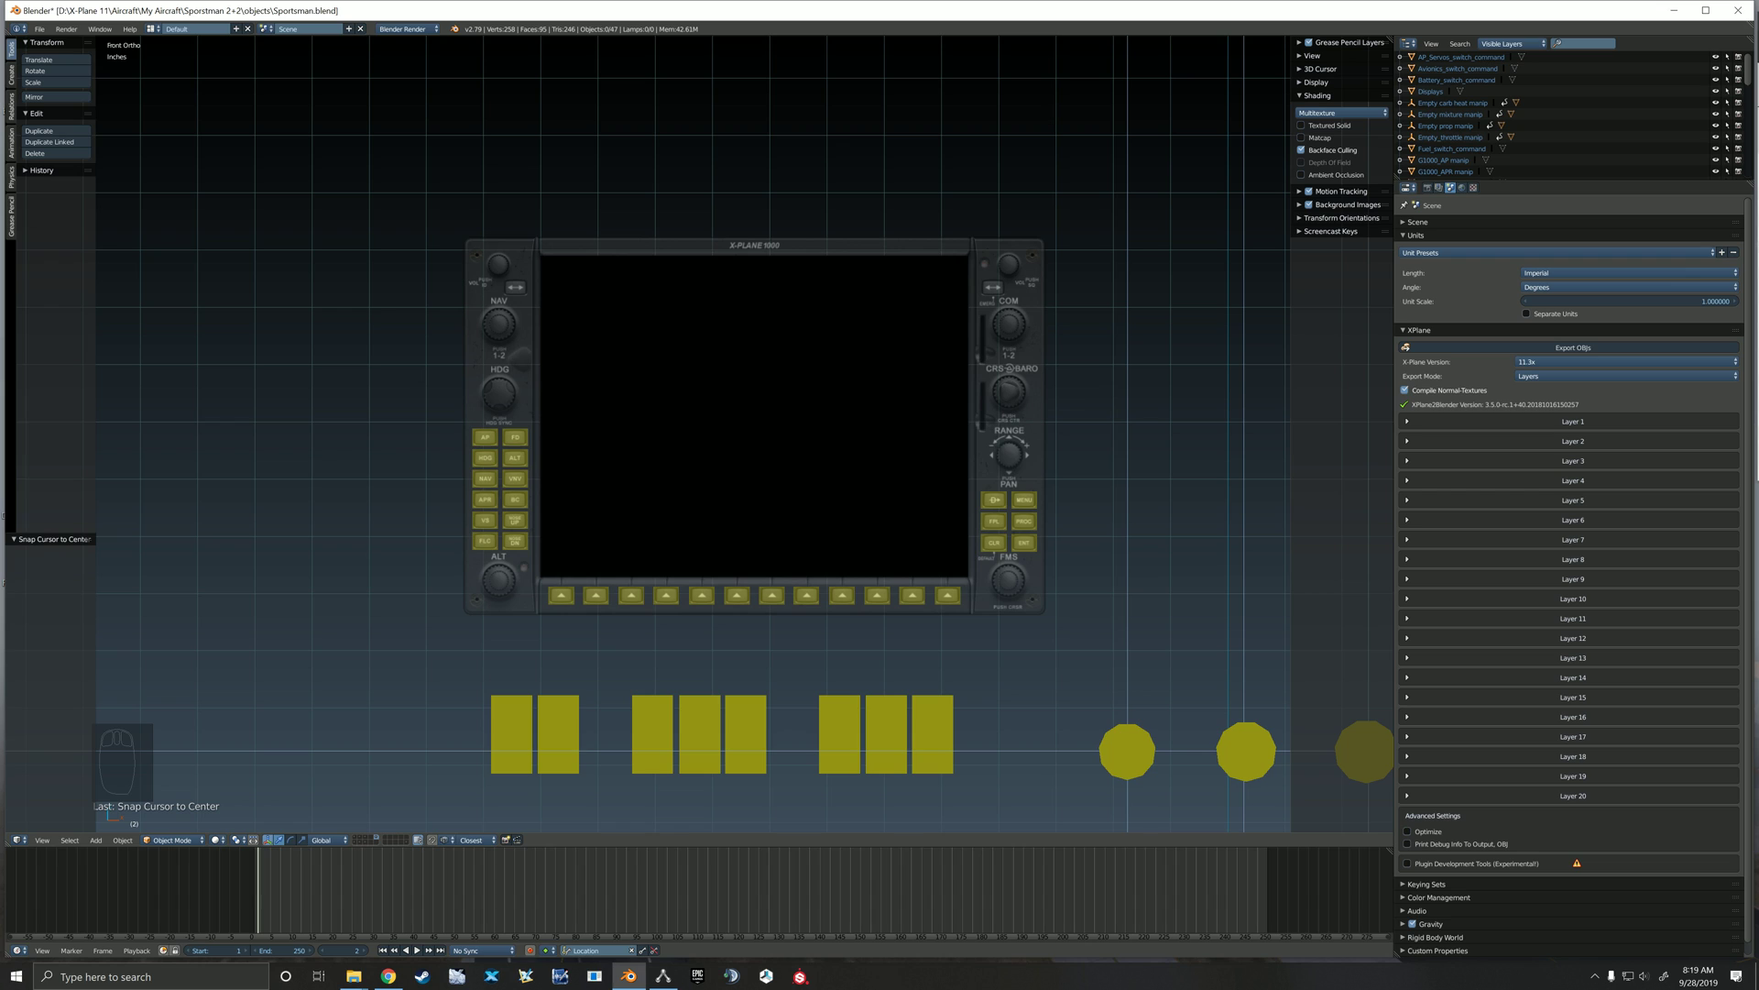
# Duplicate the FD button's manipulator plane and place the copy over the frequency swap button above the NAV knob
pyautogui.keyDown('shift'); pyautogui.moveTo(696, 440); pyautogui.dragTo(731, 434, button='middle'); pyautogui.keyUp('shift')
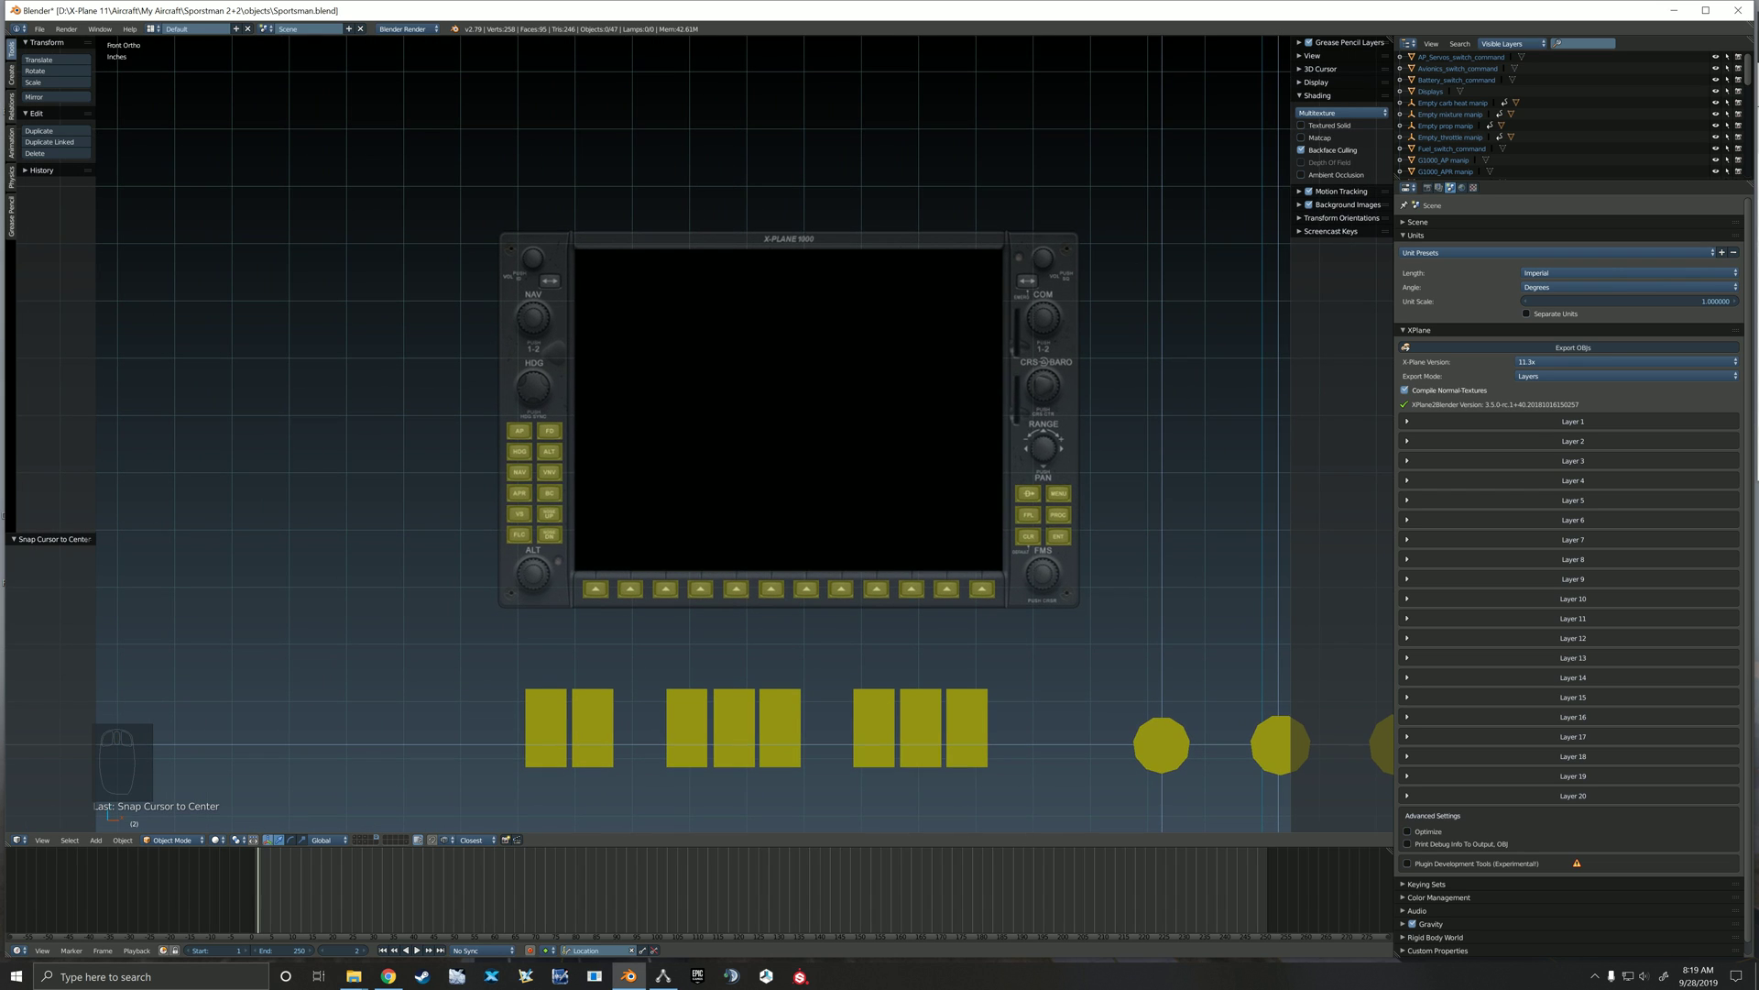
pyautogui.scroll(2, 546, 399)
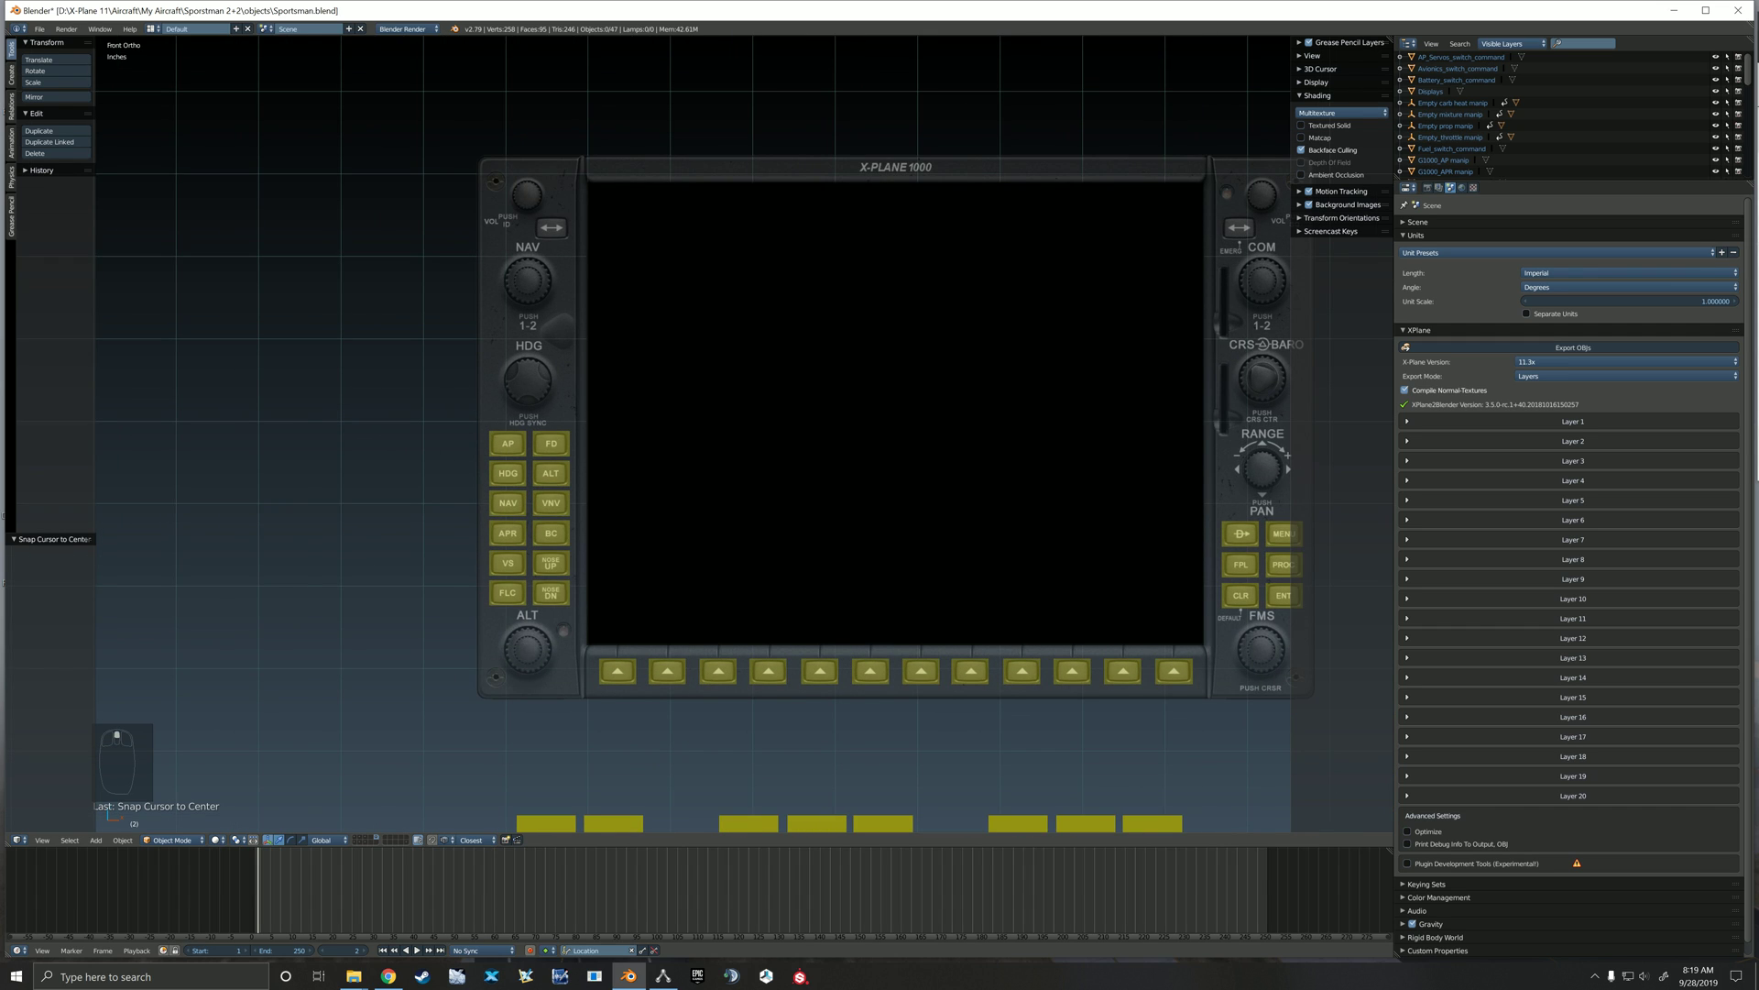
pyautogui.scroll(-1, 540, 403)
pyautogui.rightClick(550, 437)
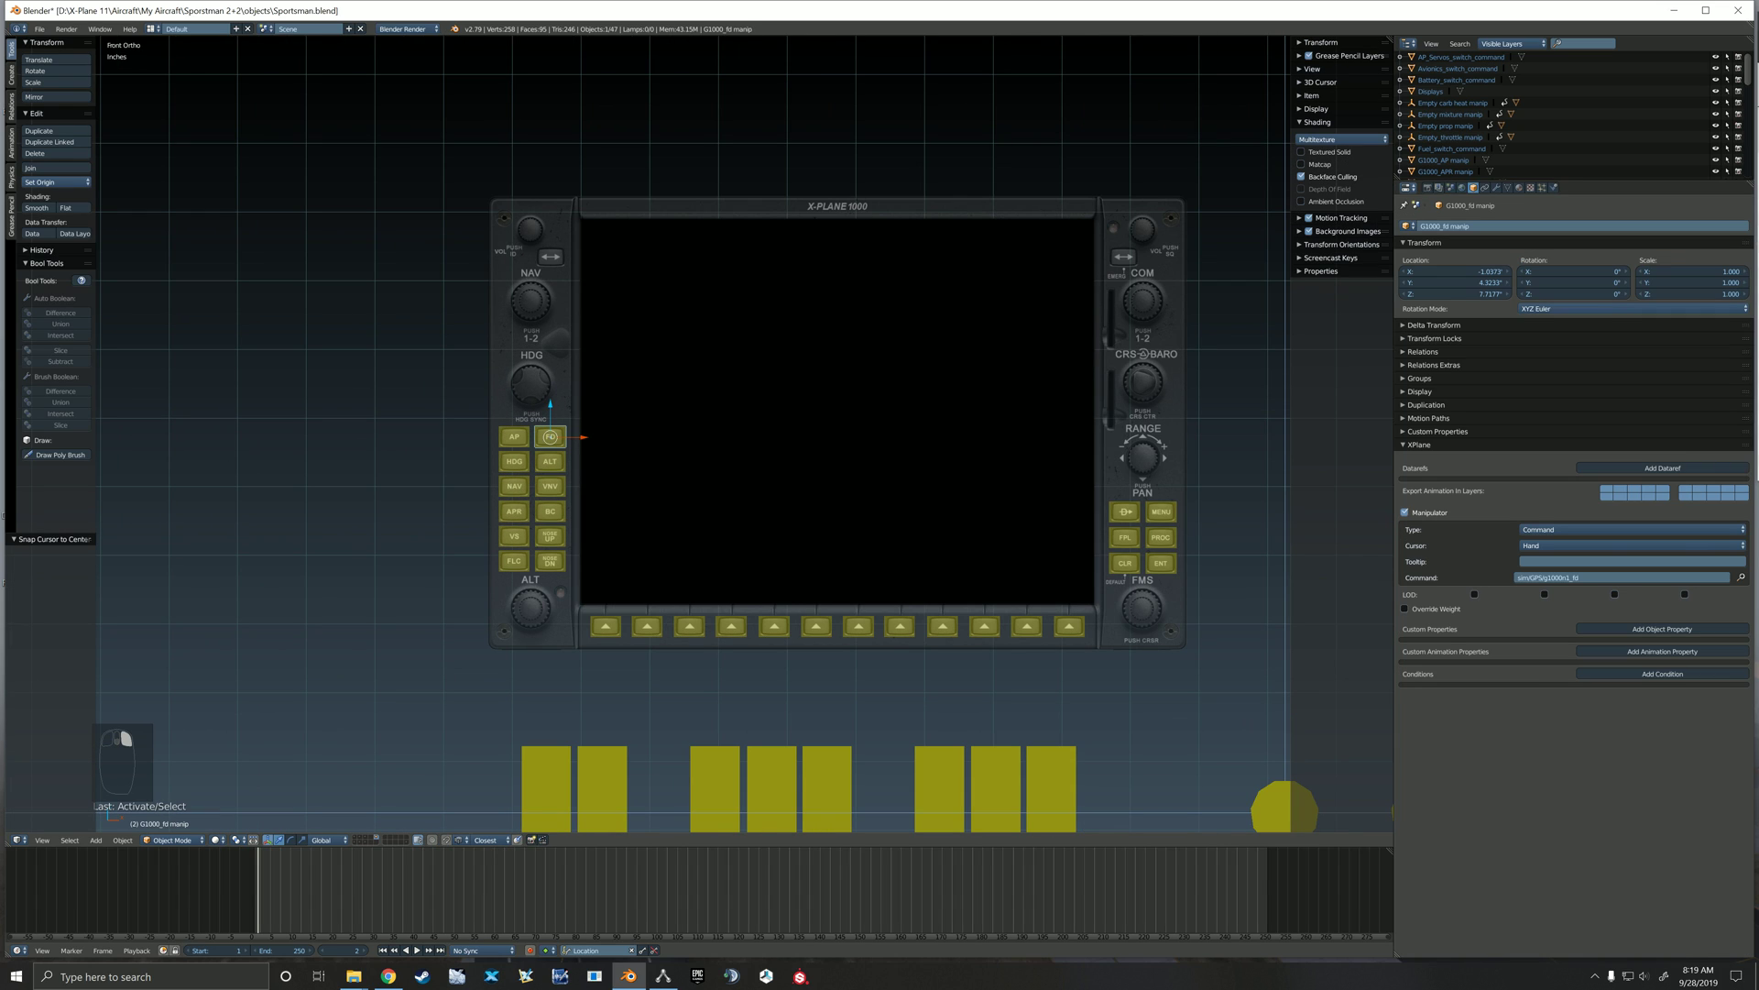
pyautogui.hotkey('shift', 'd')
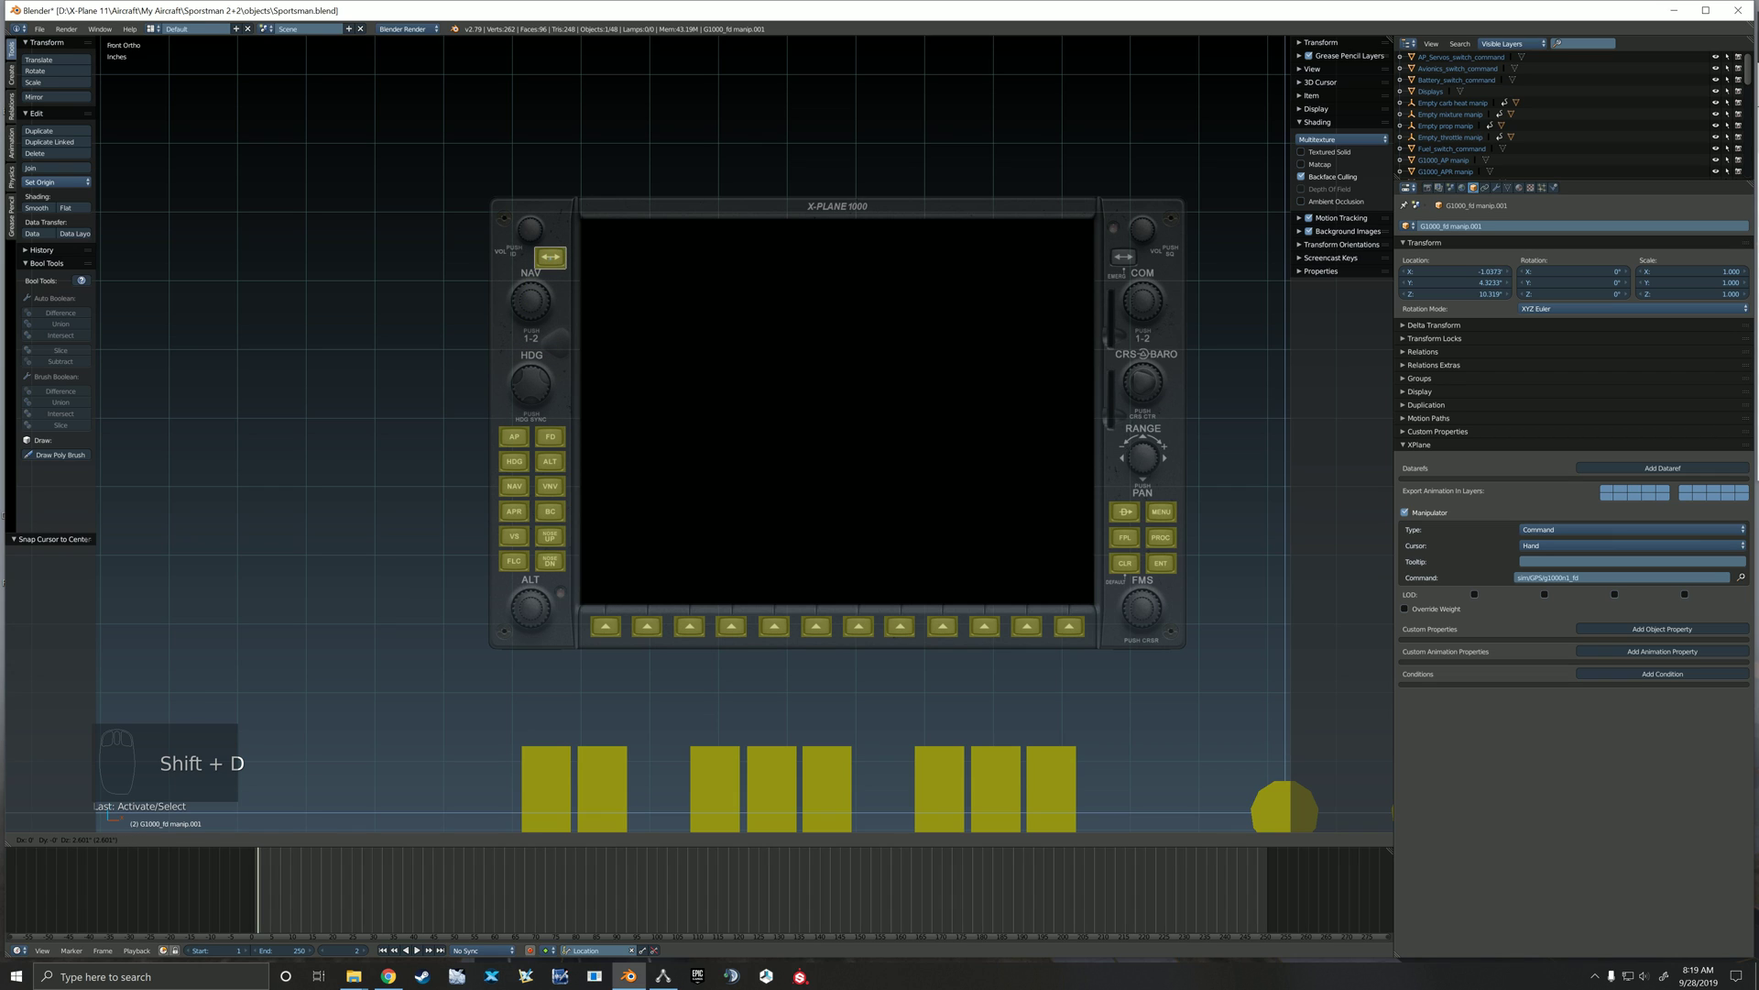
pyautogui.click(550, 257)
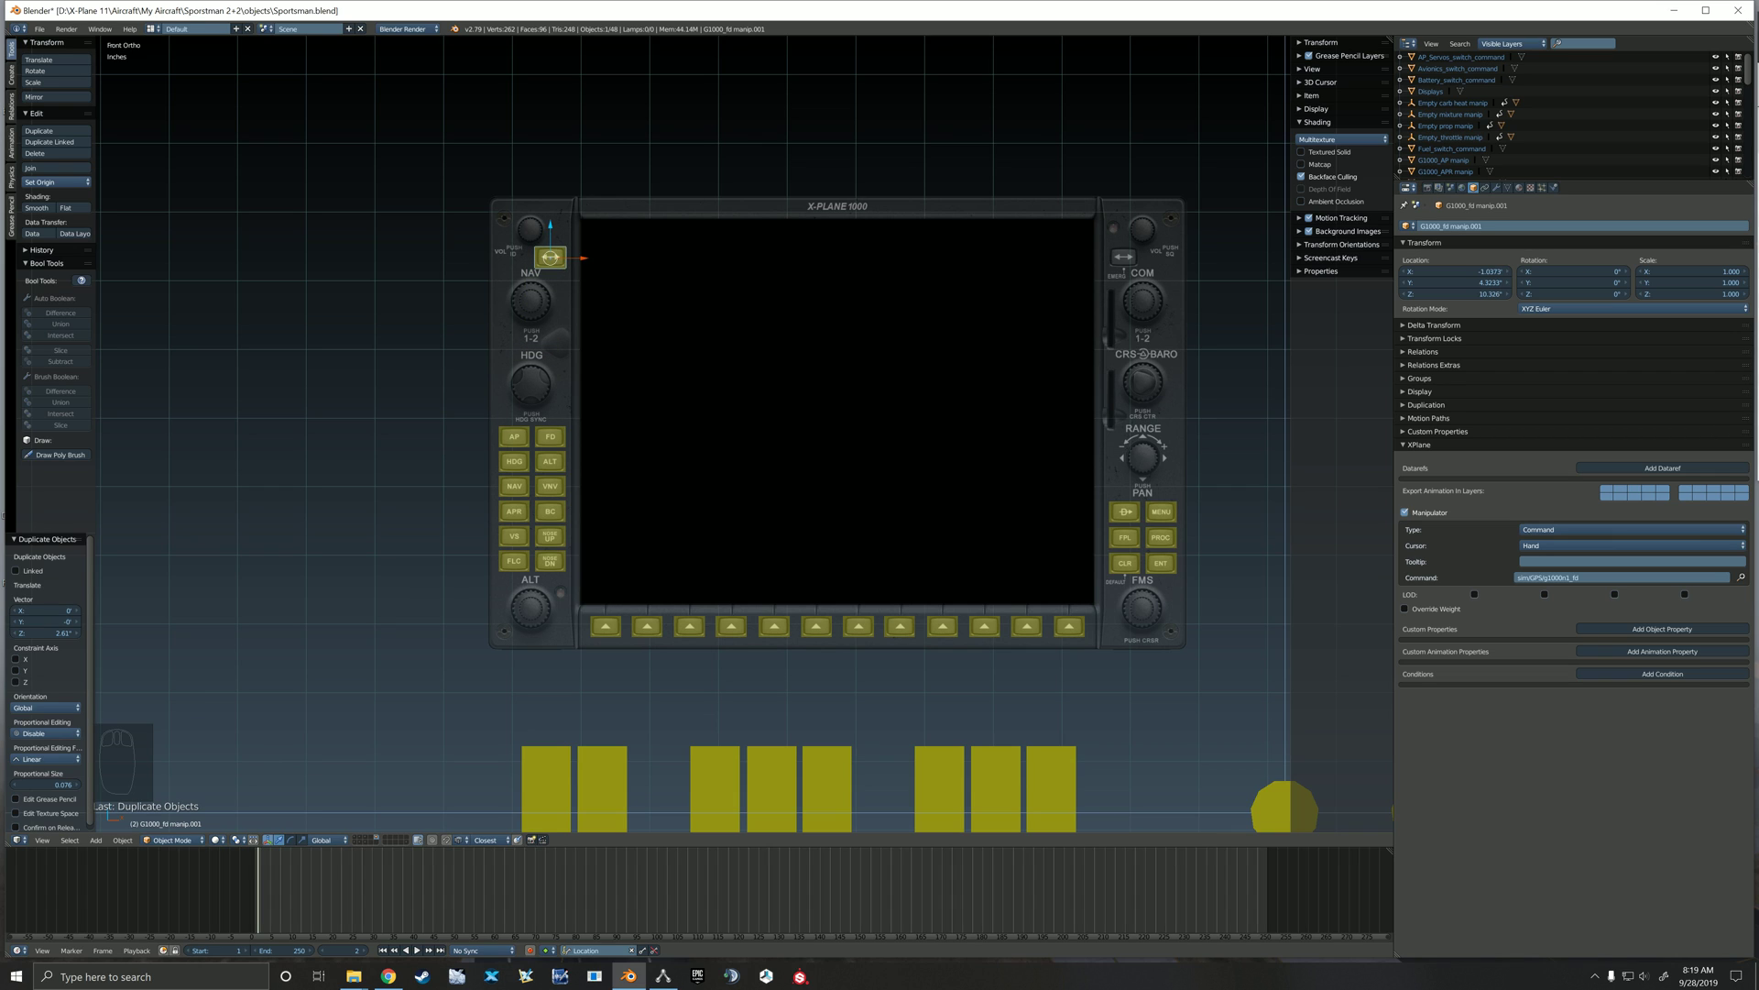
pyautogui.scroll(3, 550, 257)
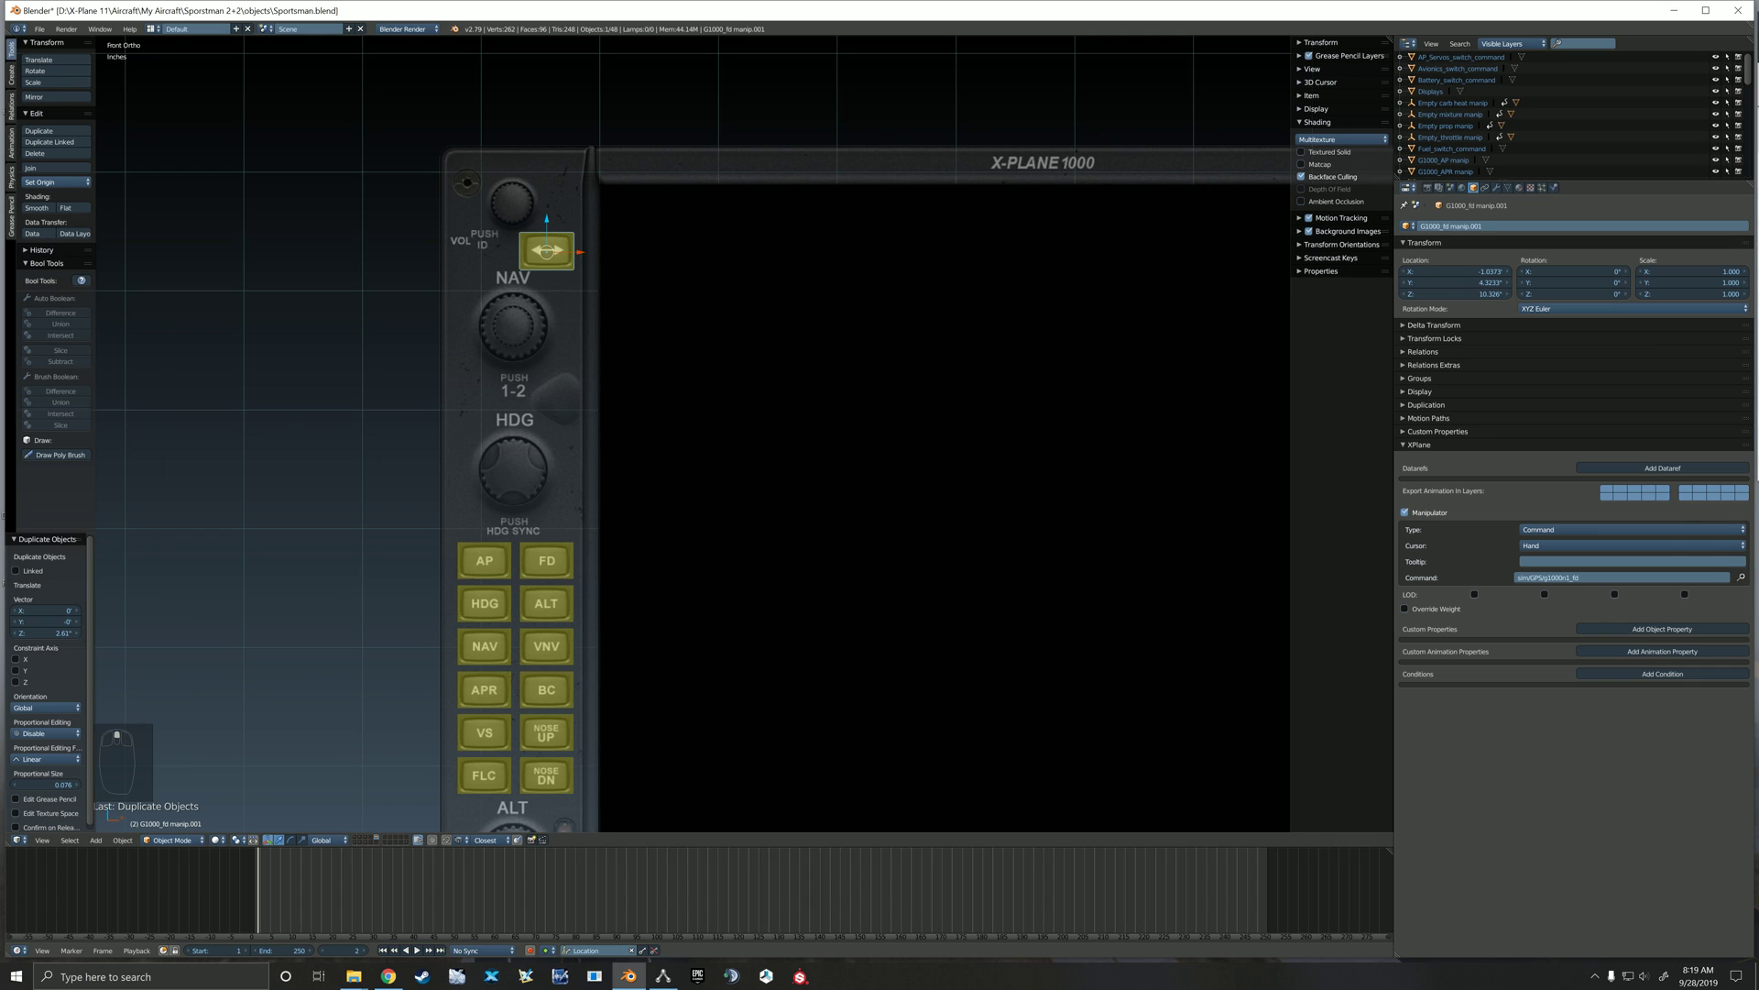
# Set the NAV swap manipulator's command to sim/GPS/g1000n1_nav_ff
pyautogui.hotkey('alt', 'Tab')
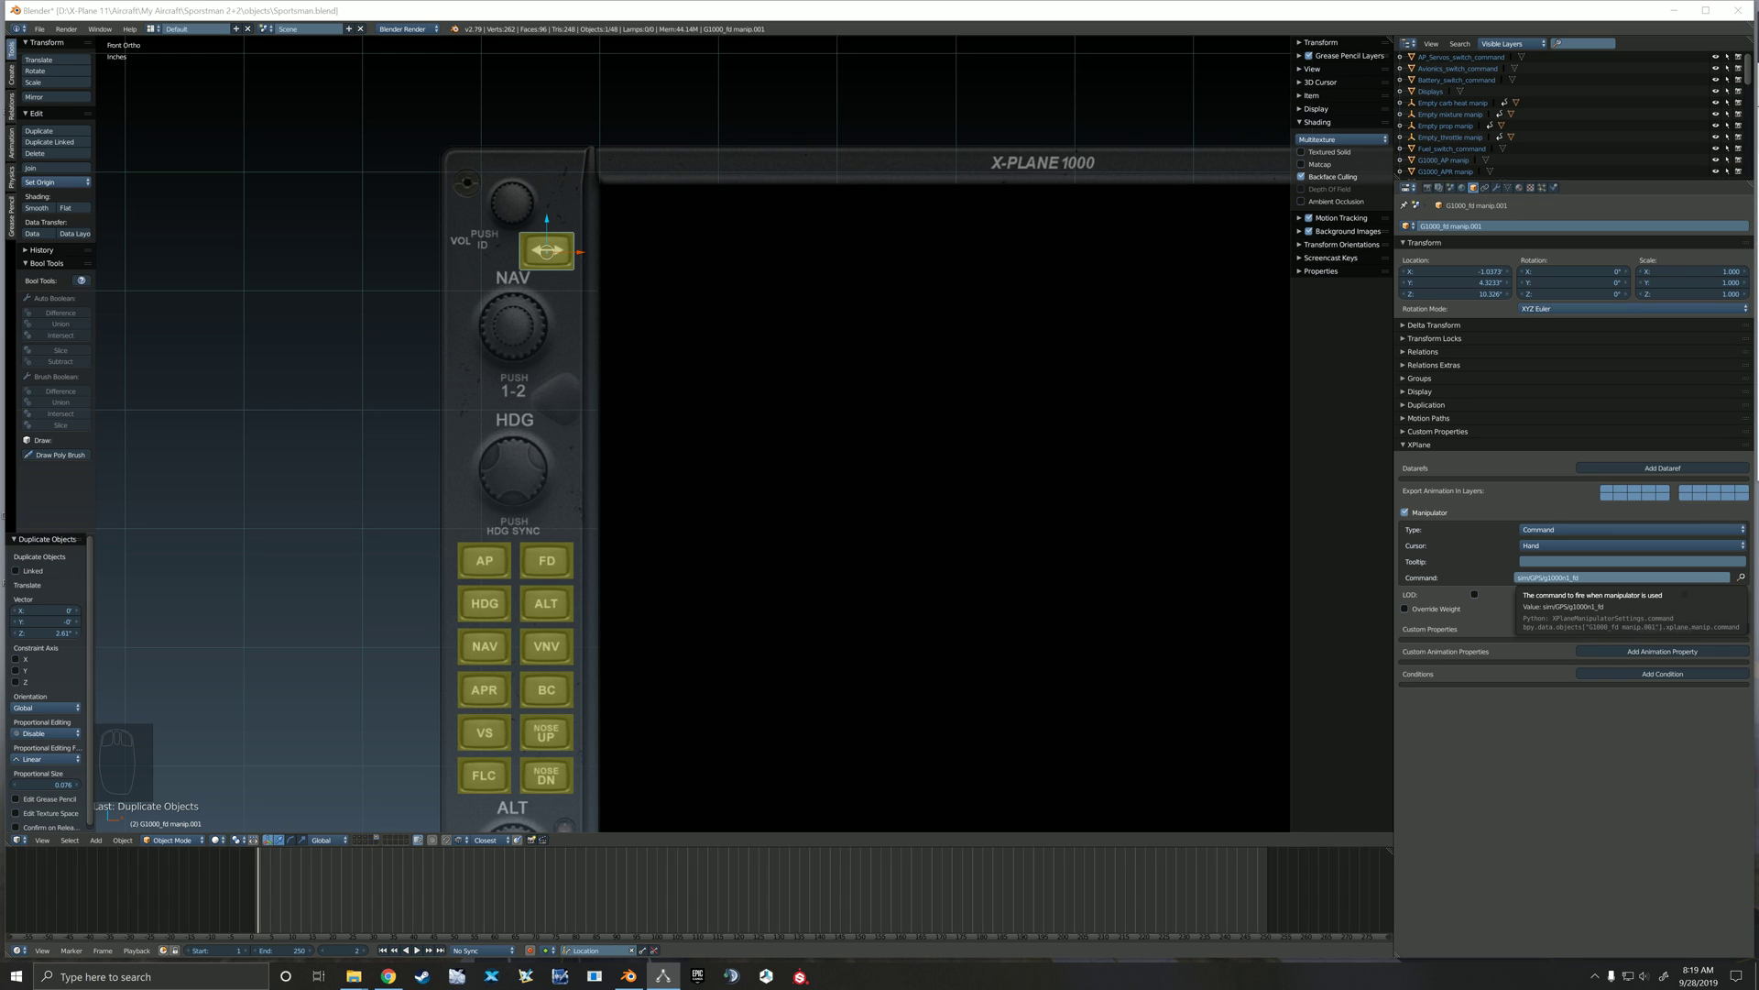
pyautogui.click(1611, 577)
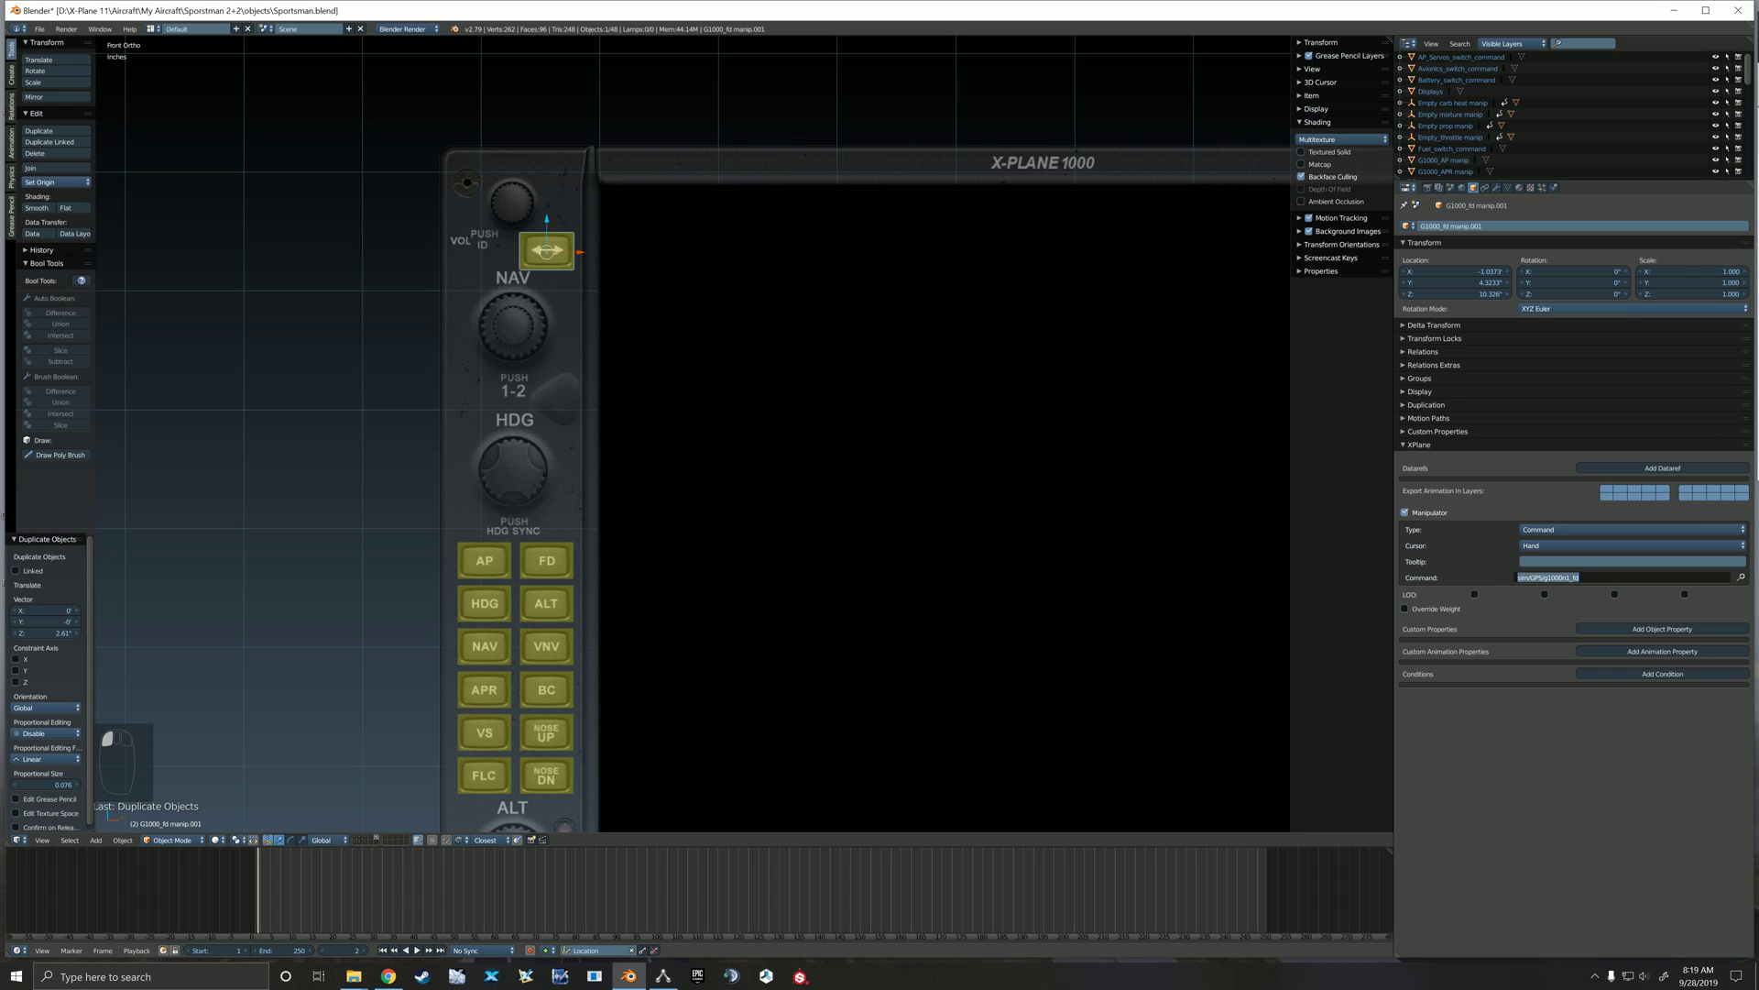
pyautogui.click(1584, 577)
pyautogui.press('BackSpace')
pyautogui.press('BackSpace')
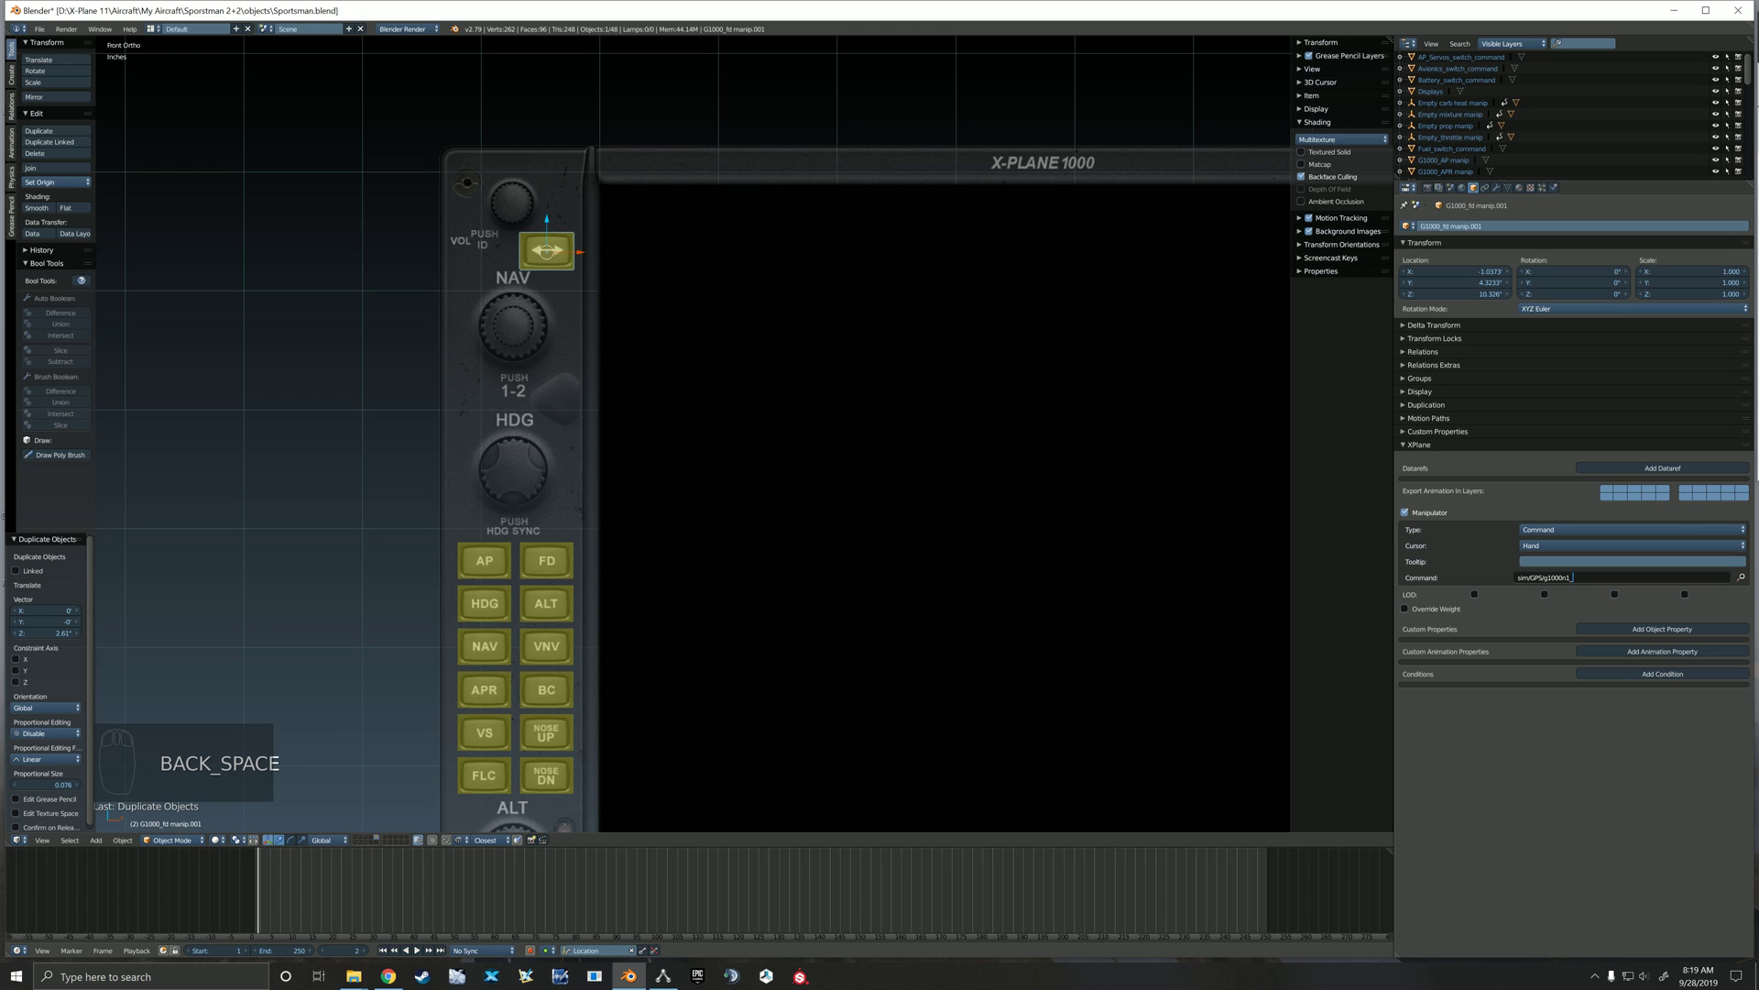
pyautogui.write('nav_')
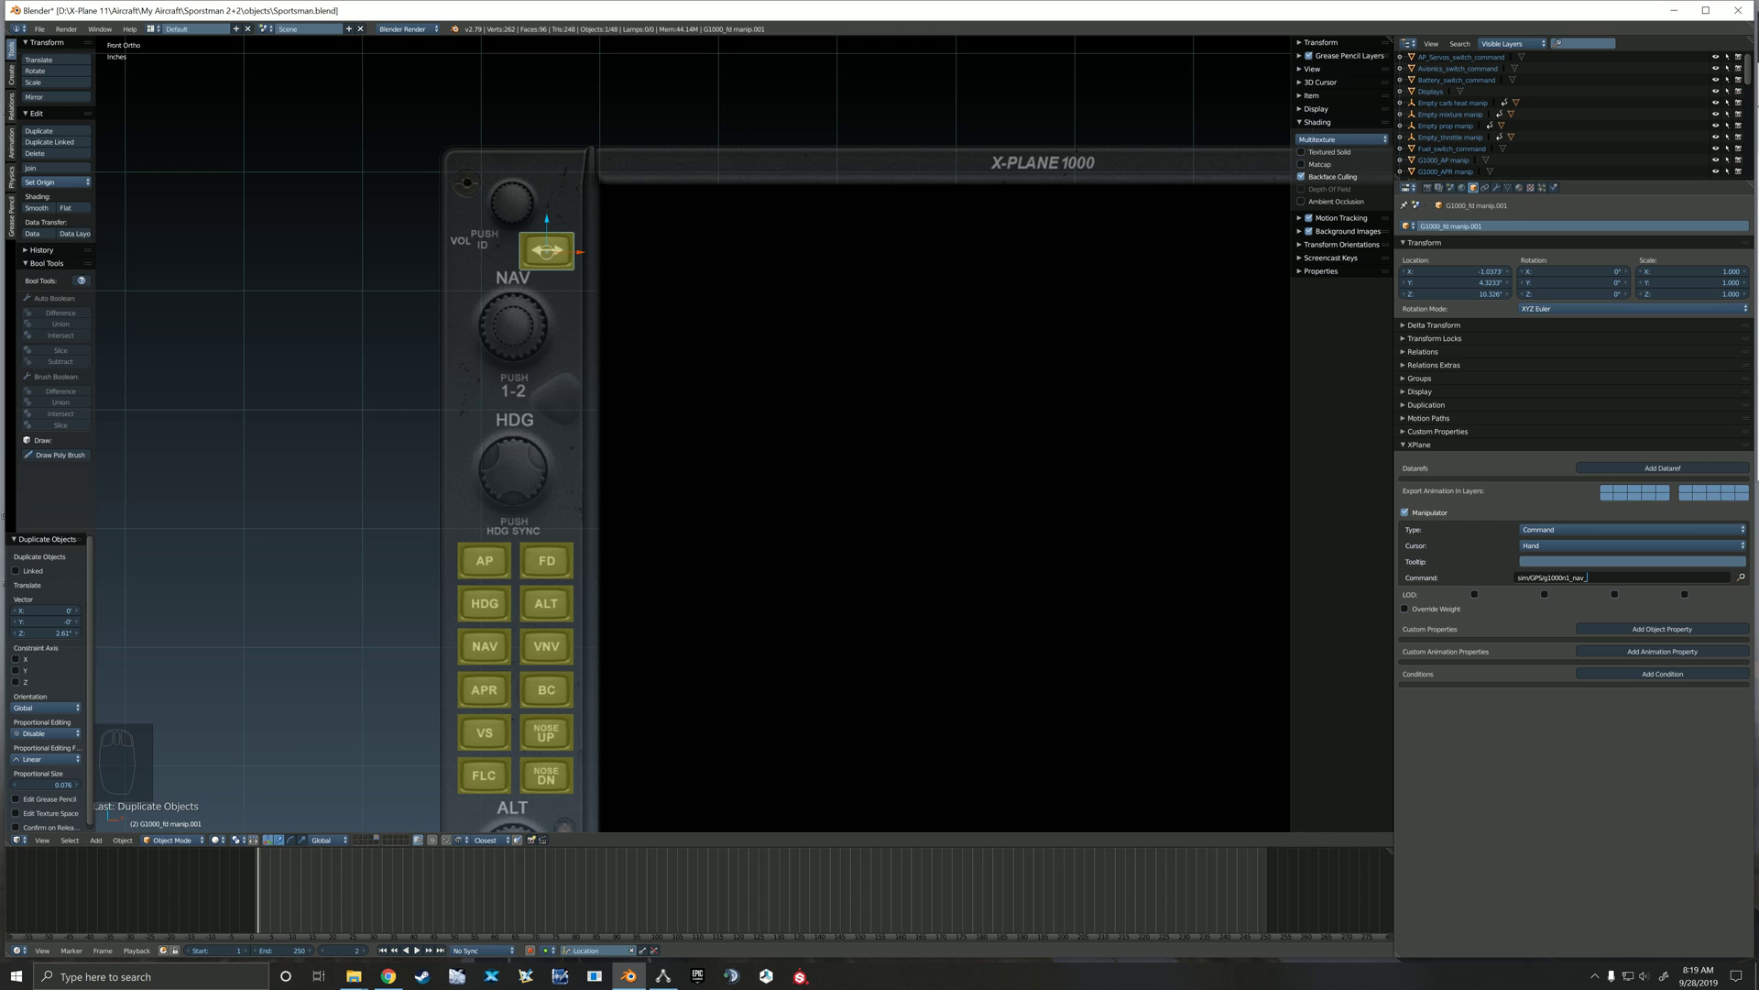
pyautogui.write('ff')
pyautogui.press('Return')
# Duplicate the NAV swap manipulator along the X axis onto the frequency swap button above the COM knob
pyautogui.keyDown('shift'); pyautogui.moveTo(916, 458); pyautogui.dragTo(555, 388, button='middle'); pyautogui.keyUp('shift')
pyautogui.scroll(-1, 555, 389)
pyautogui.hotkey('shift', 'd')
pyautogui.press('x')
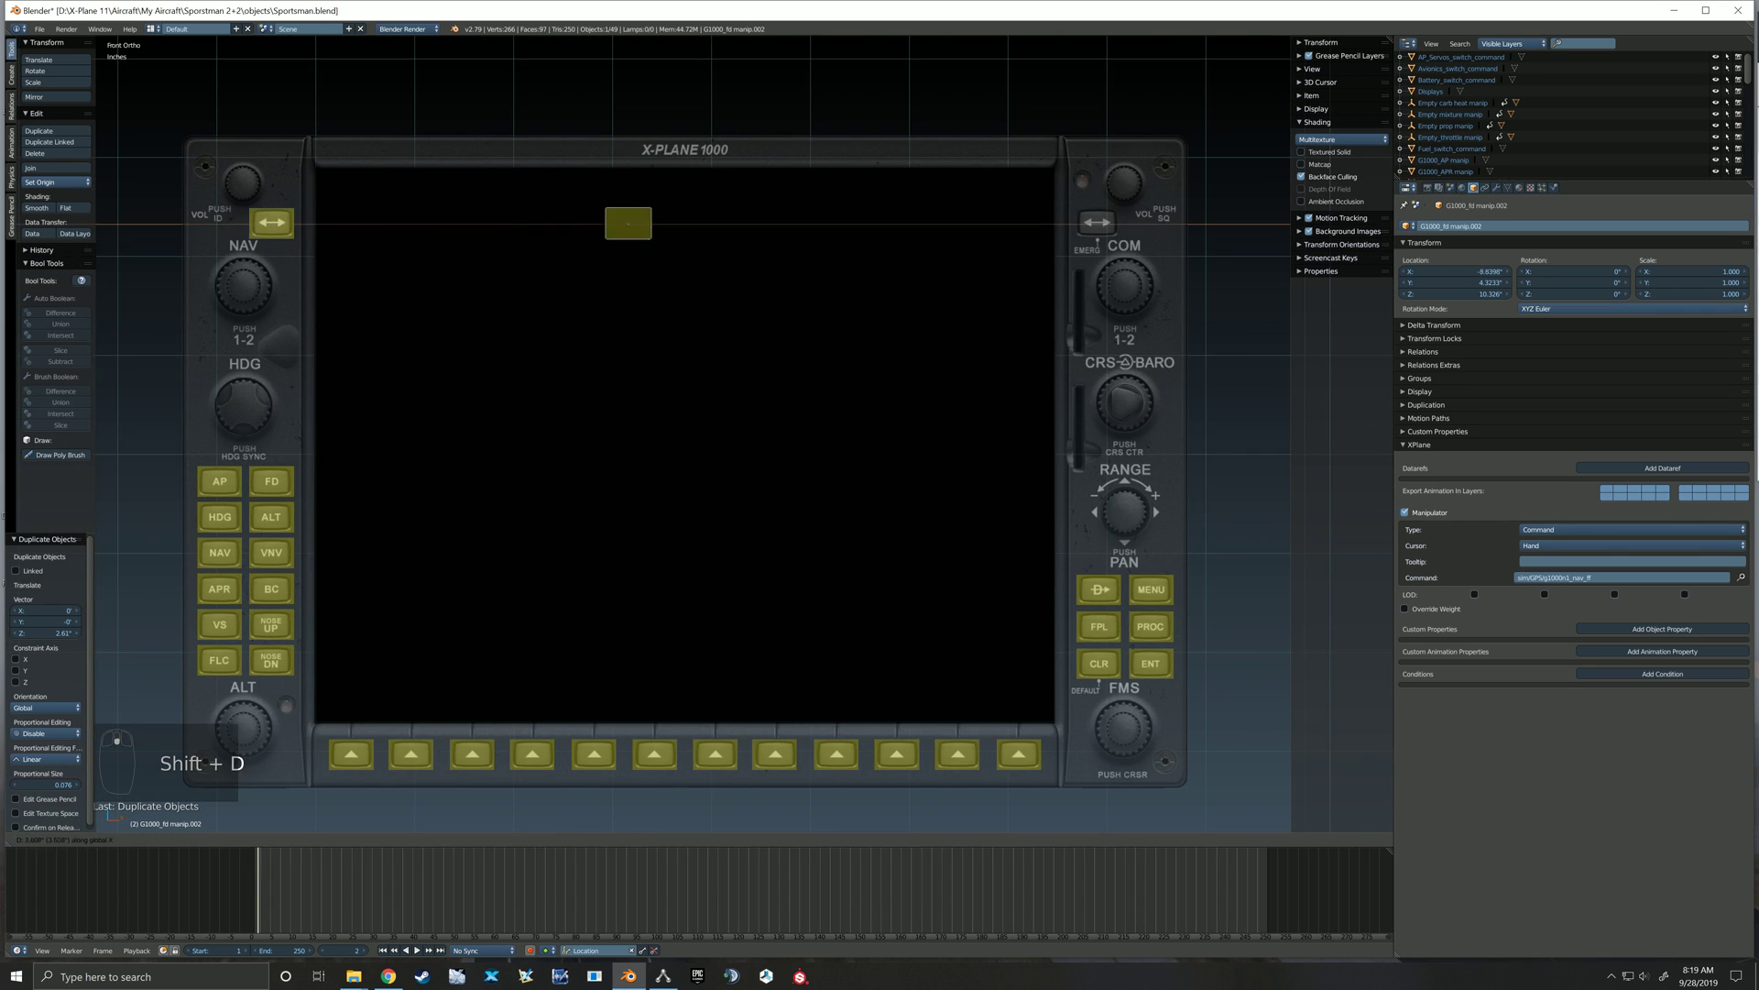
pyautogui.click(1097, 223)
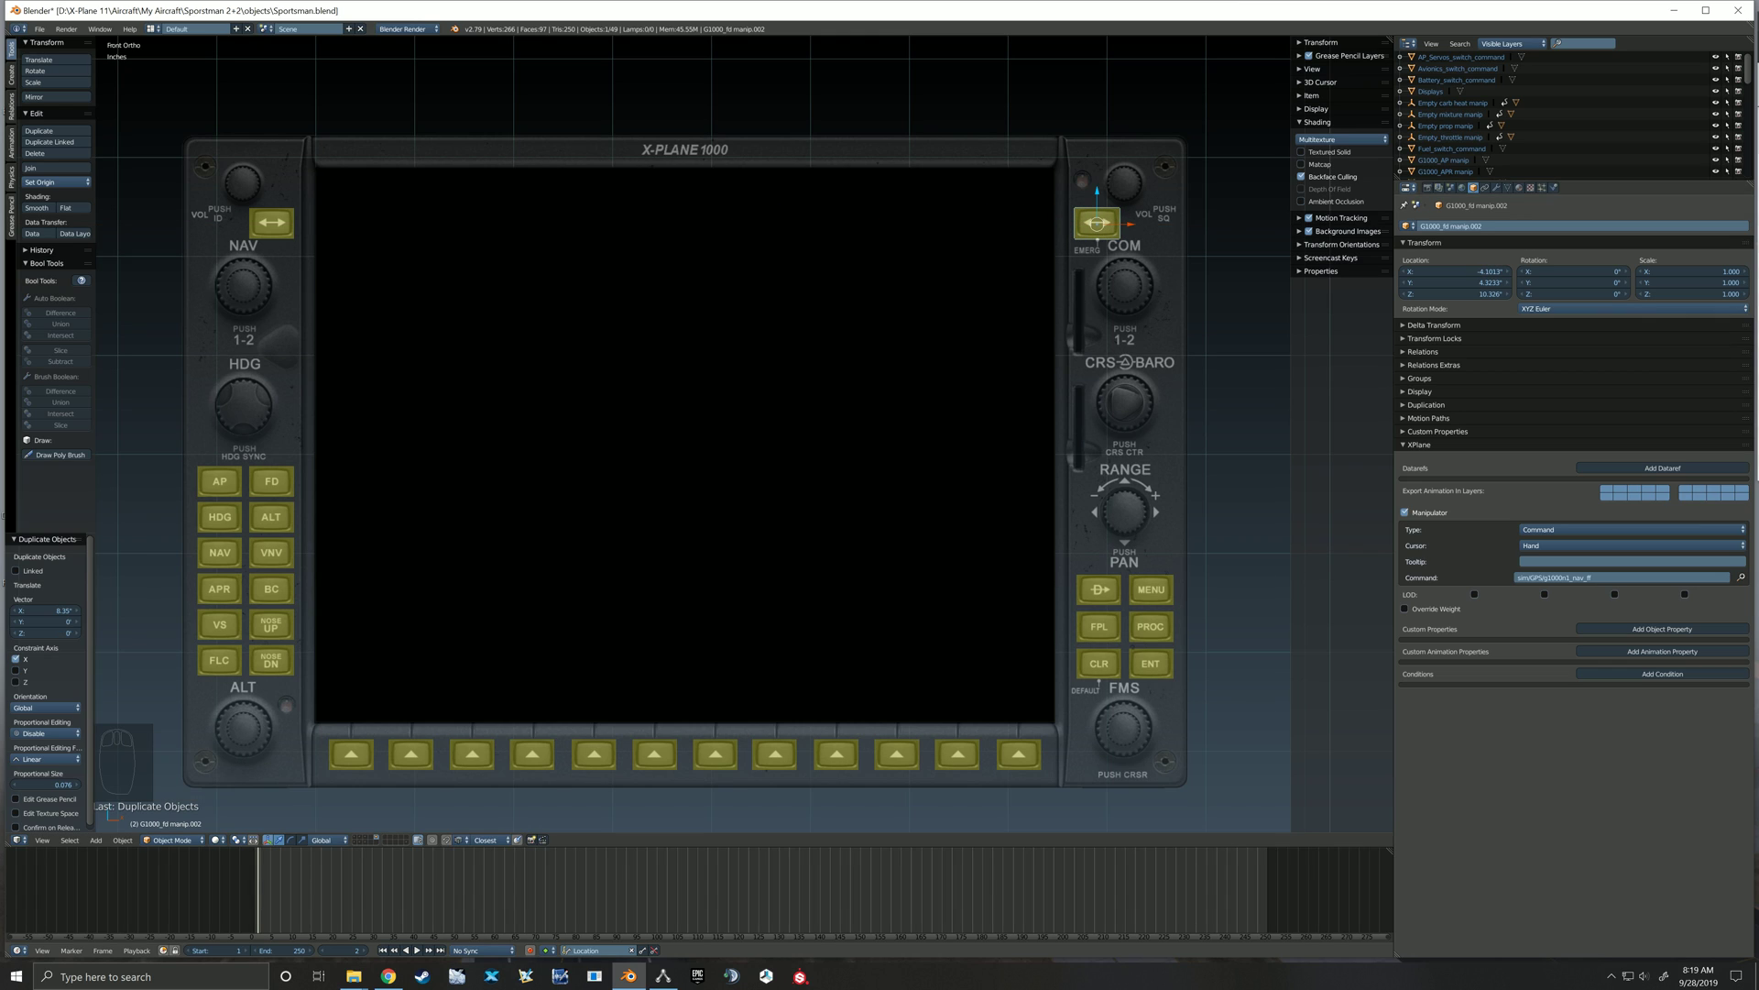
# Set the COM swap manipulator's command to sim/GPS/g1000n1_com_ff
pyautogui.hotkey('alt', 'Tab')
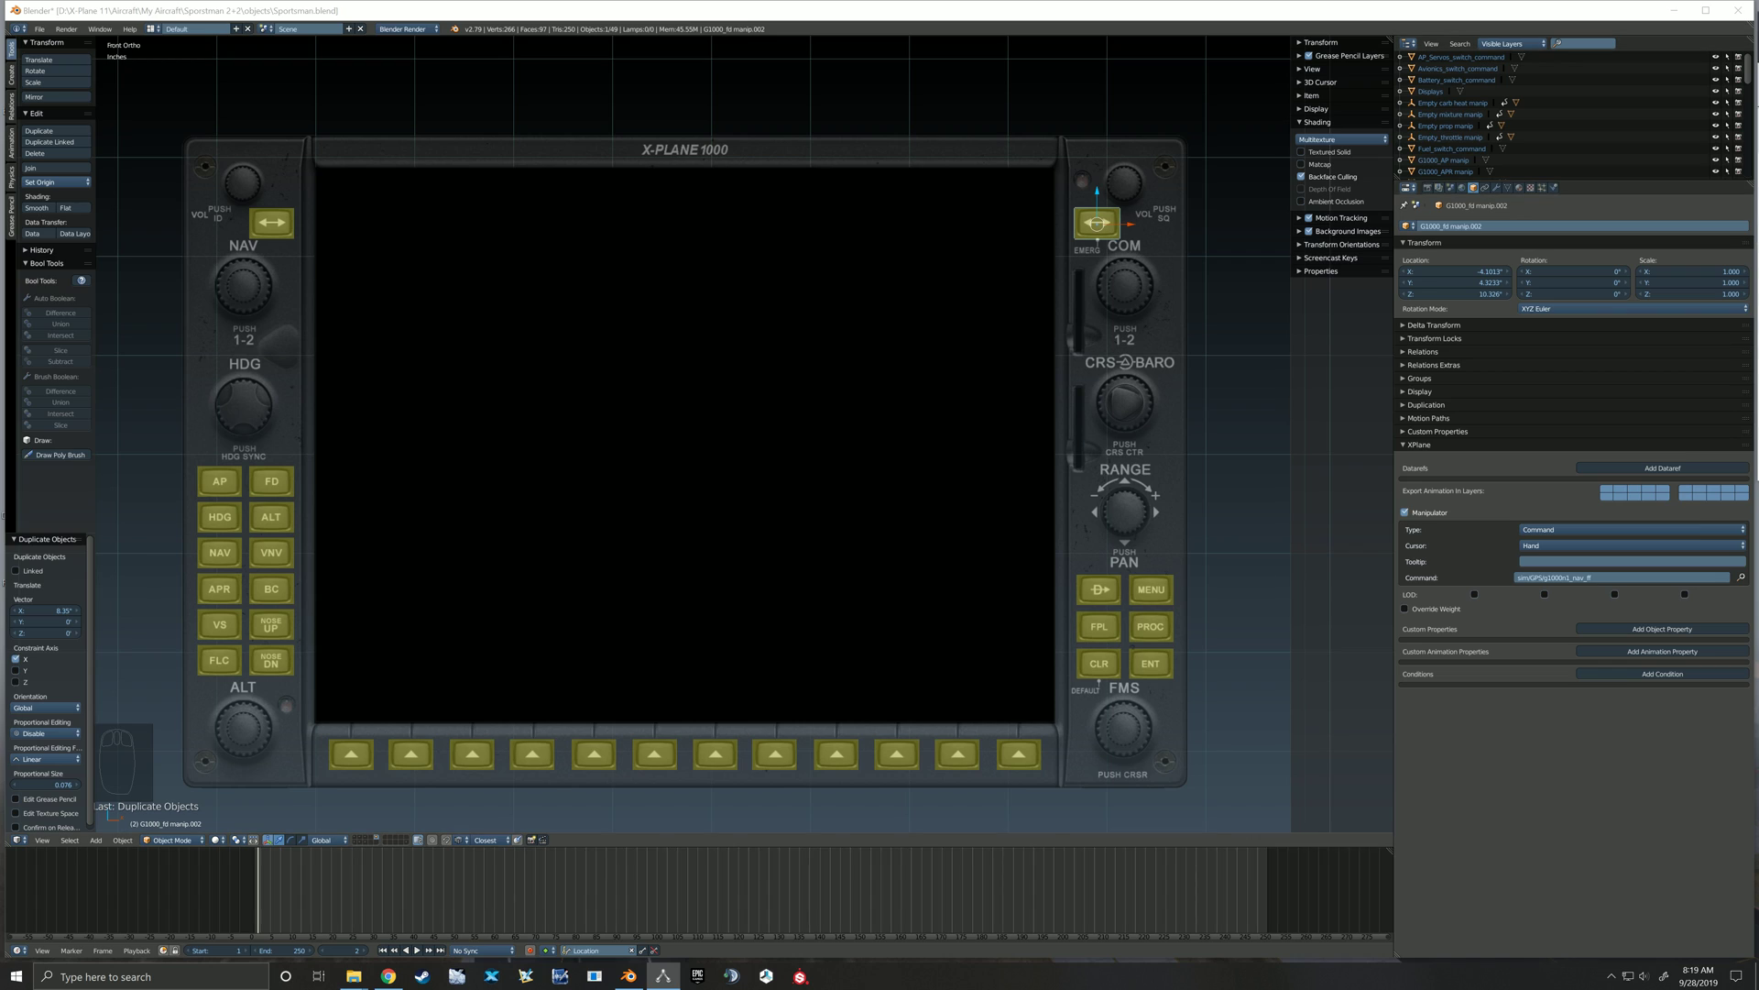
pyautogui.hotkey('alt', 'Tab')
pyautogui.click(1622, 577)
pyautogui.click(1586, 578)
pyautogui.press('BackSpace')
pyautogui.press('BackSpace')
pyautogui.press('BackSpace')
pyautogui.write('com')
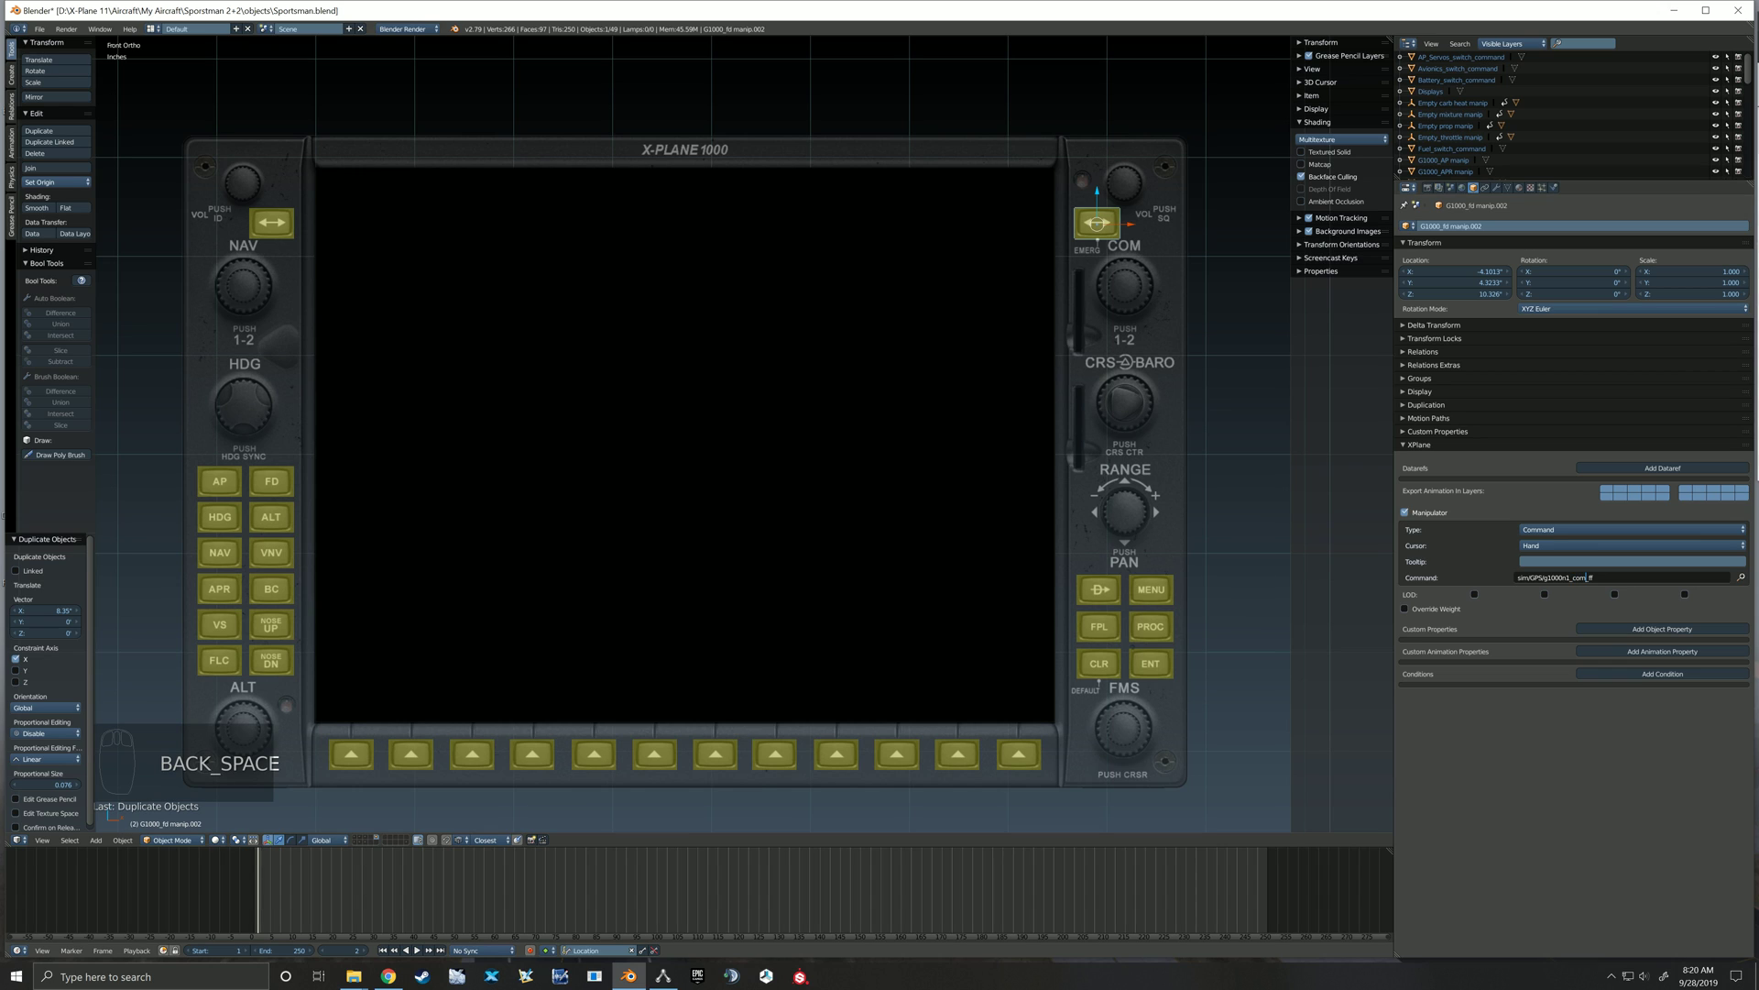
pyautogui.press('Return')
# Duplicate the NAV swap manipulator and place the copy over the volume knob on the NAV side
pyautogui.keyDown('shift'); pyautogui.moveTo(825, 440); pyautogui.dragTo(1033, 480, button='middle'); pyautogui.keyUp('shift')
pyautogui.rightClick(480, 264)
pyautogui.keyDown('shift'); pyautogui.moveTo(474, 316); pyautogui.dragTo(621, 384, button='middle'); pyautogui.keyUp('shift')
pyautogui.scroll(1, 593, 320)
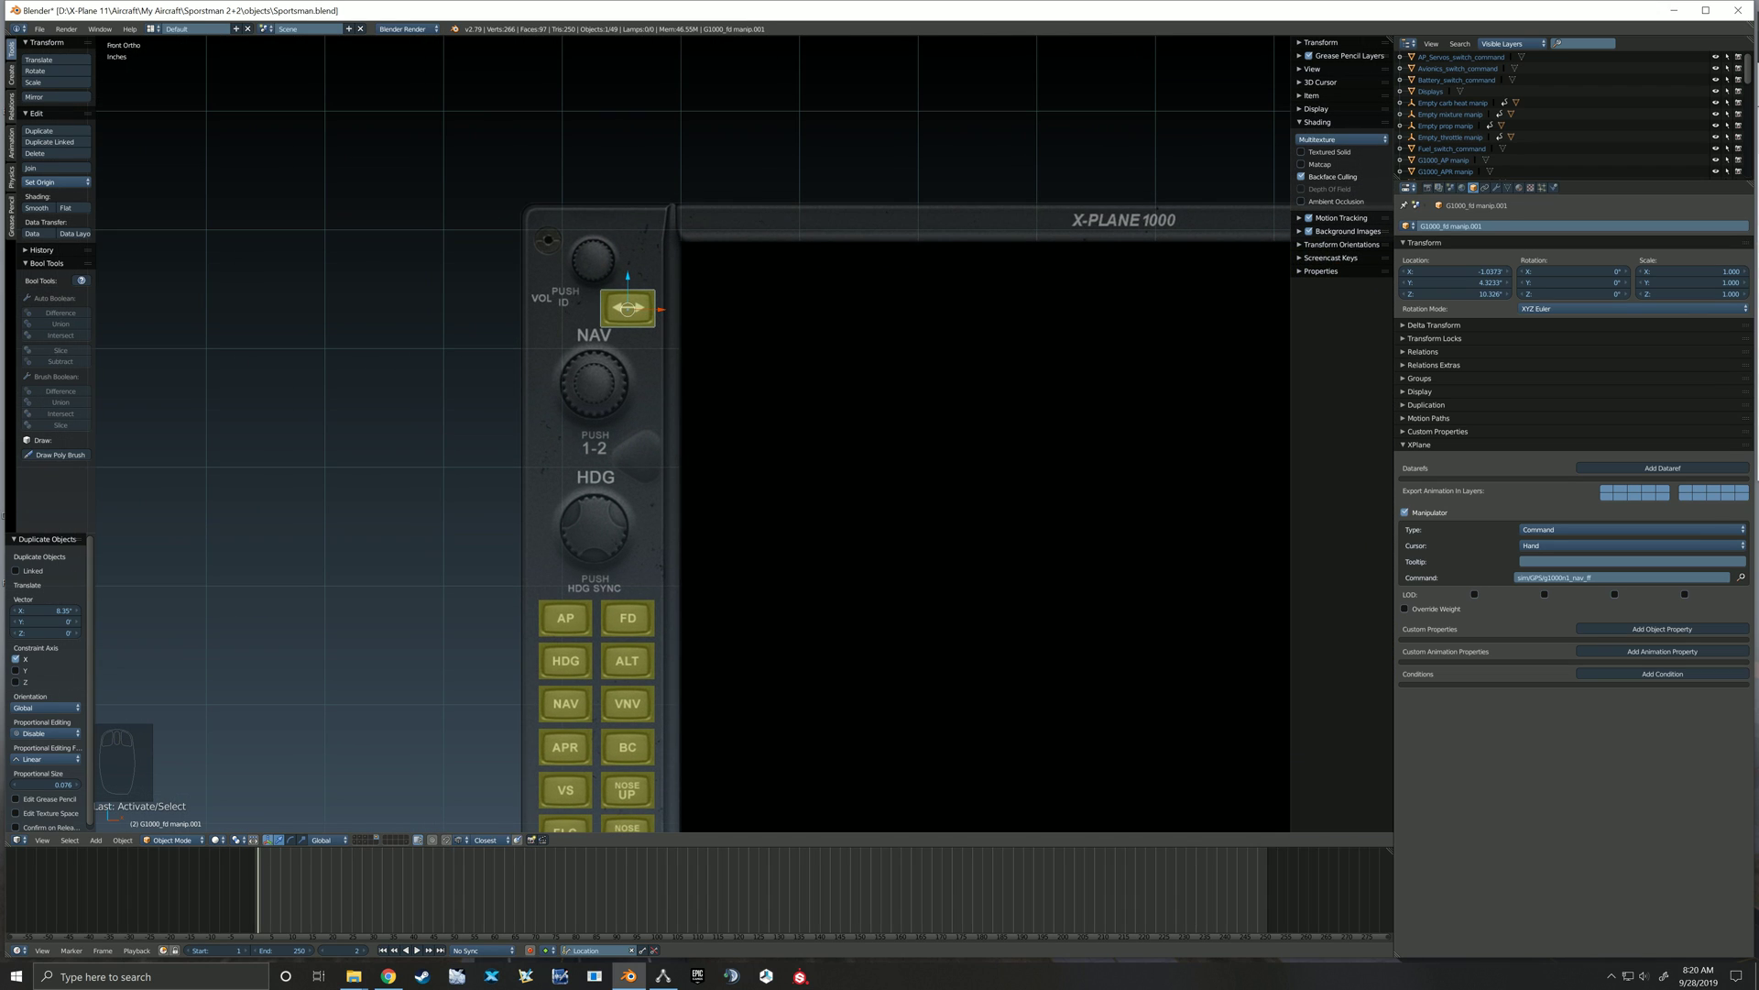
pyautogui.hotkey('shift', 'd')
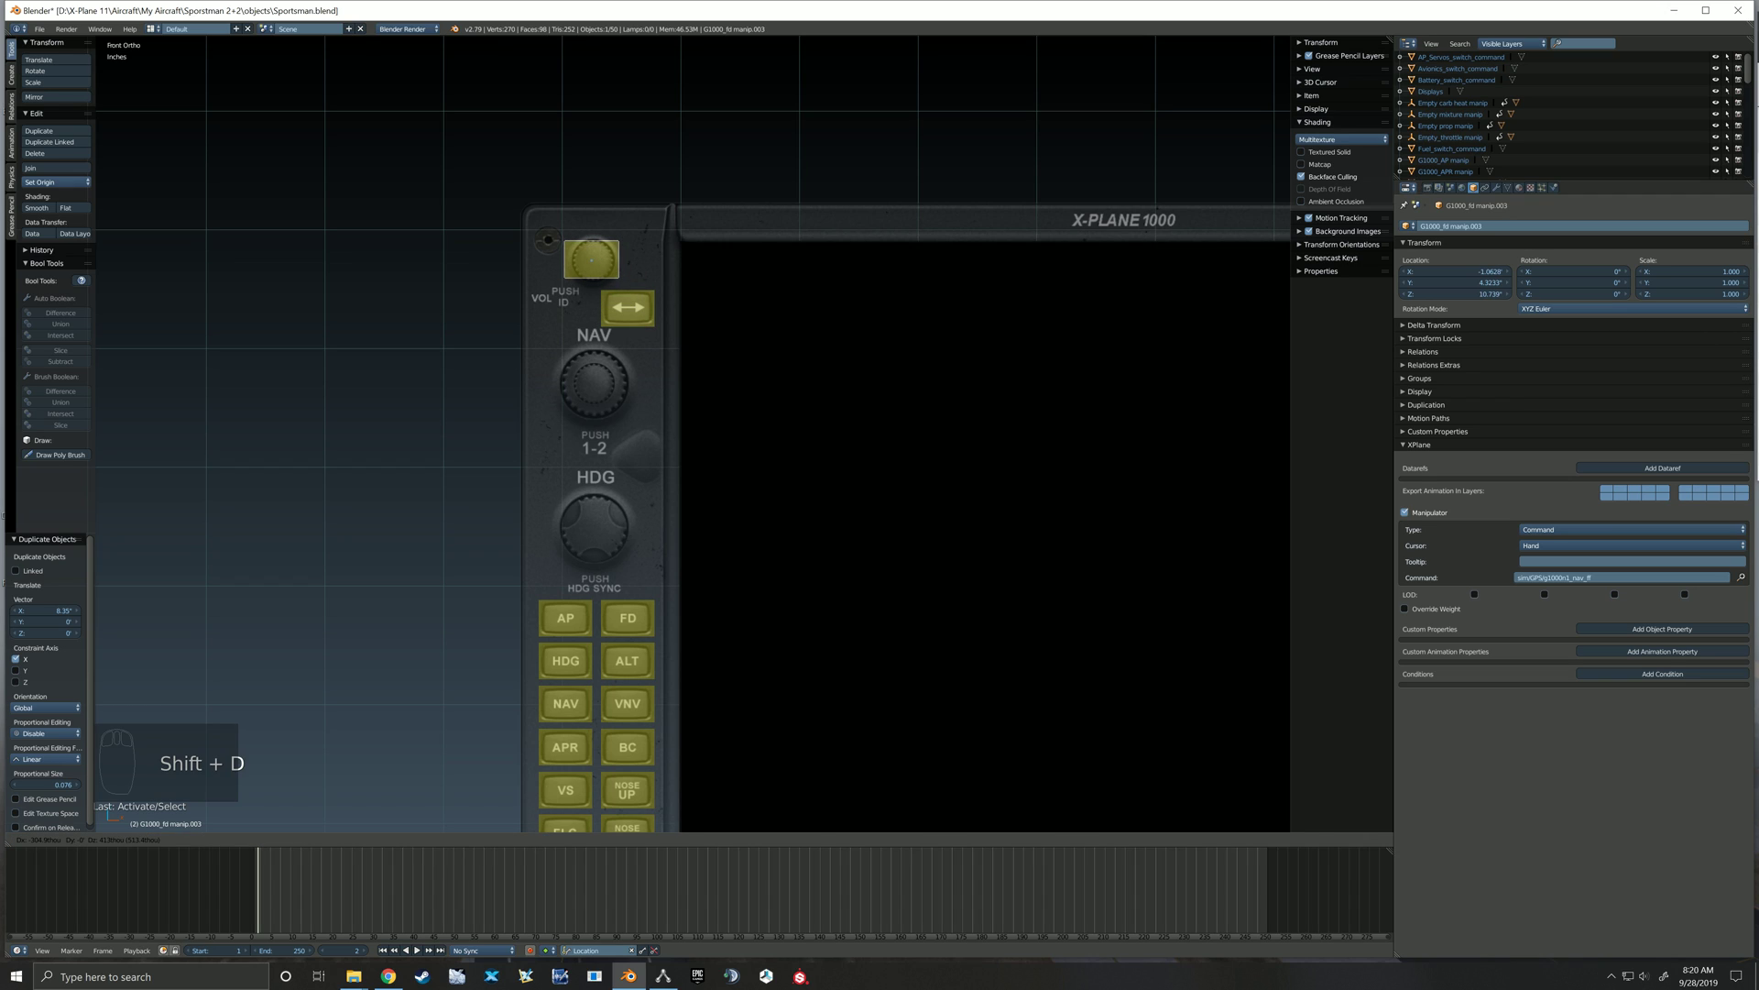
pyautogui.click(592, 260)
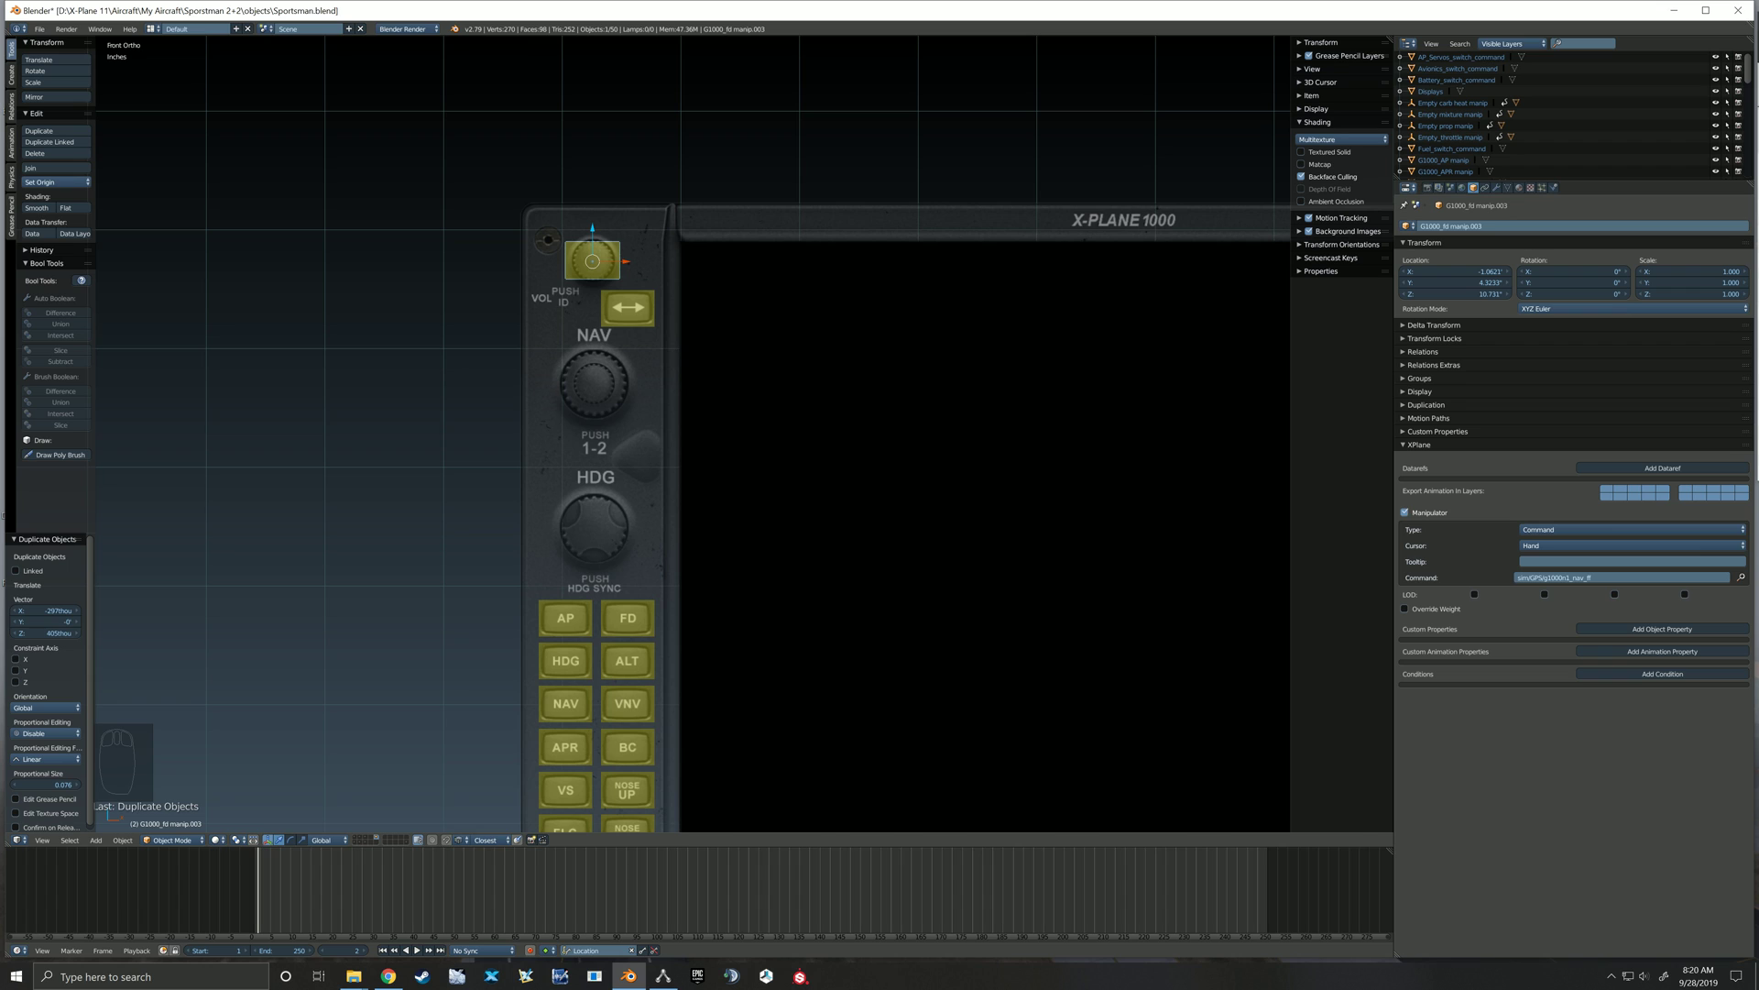
# In Edit Mode, scale the volume knob's manipulator plane along Z by about 1.36 and extrude it outward into a box
pyautogui.press('Tab')
pyautogui.scroll(5, 608, 245)
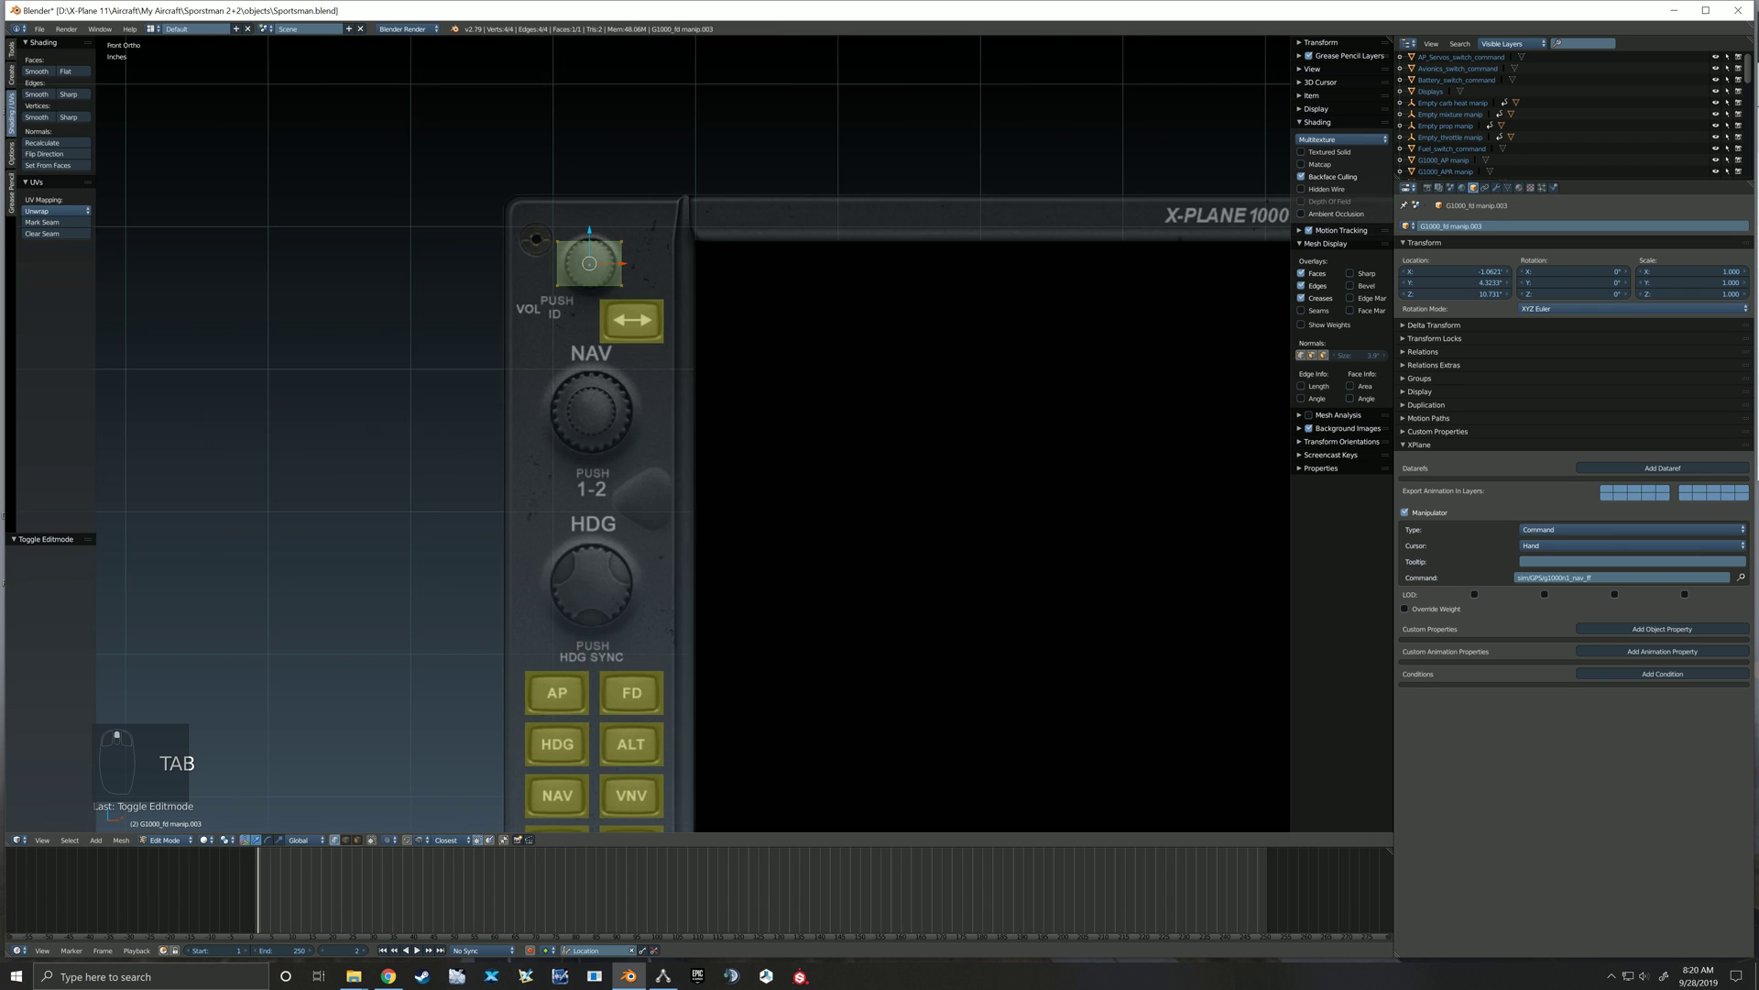
pyautogui.press('s')
pyautogui.press('z')
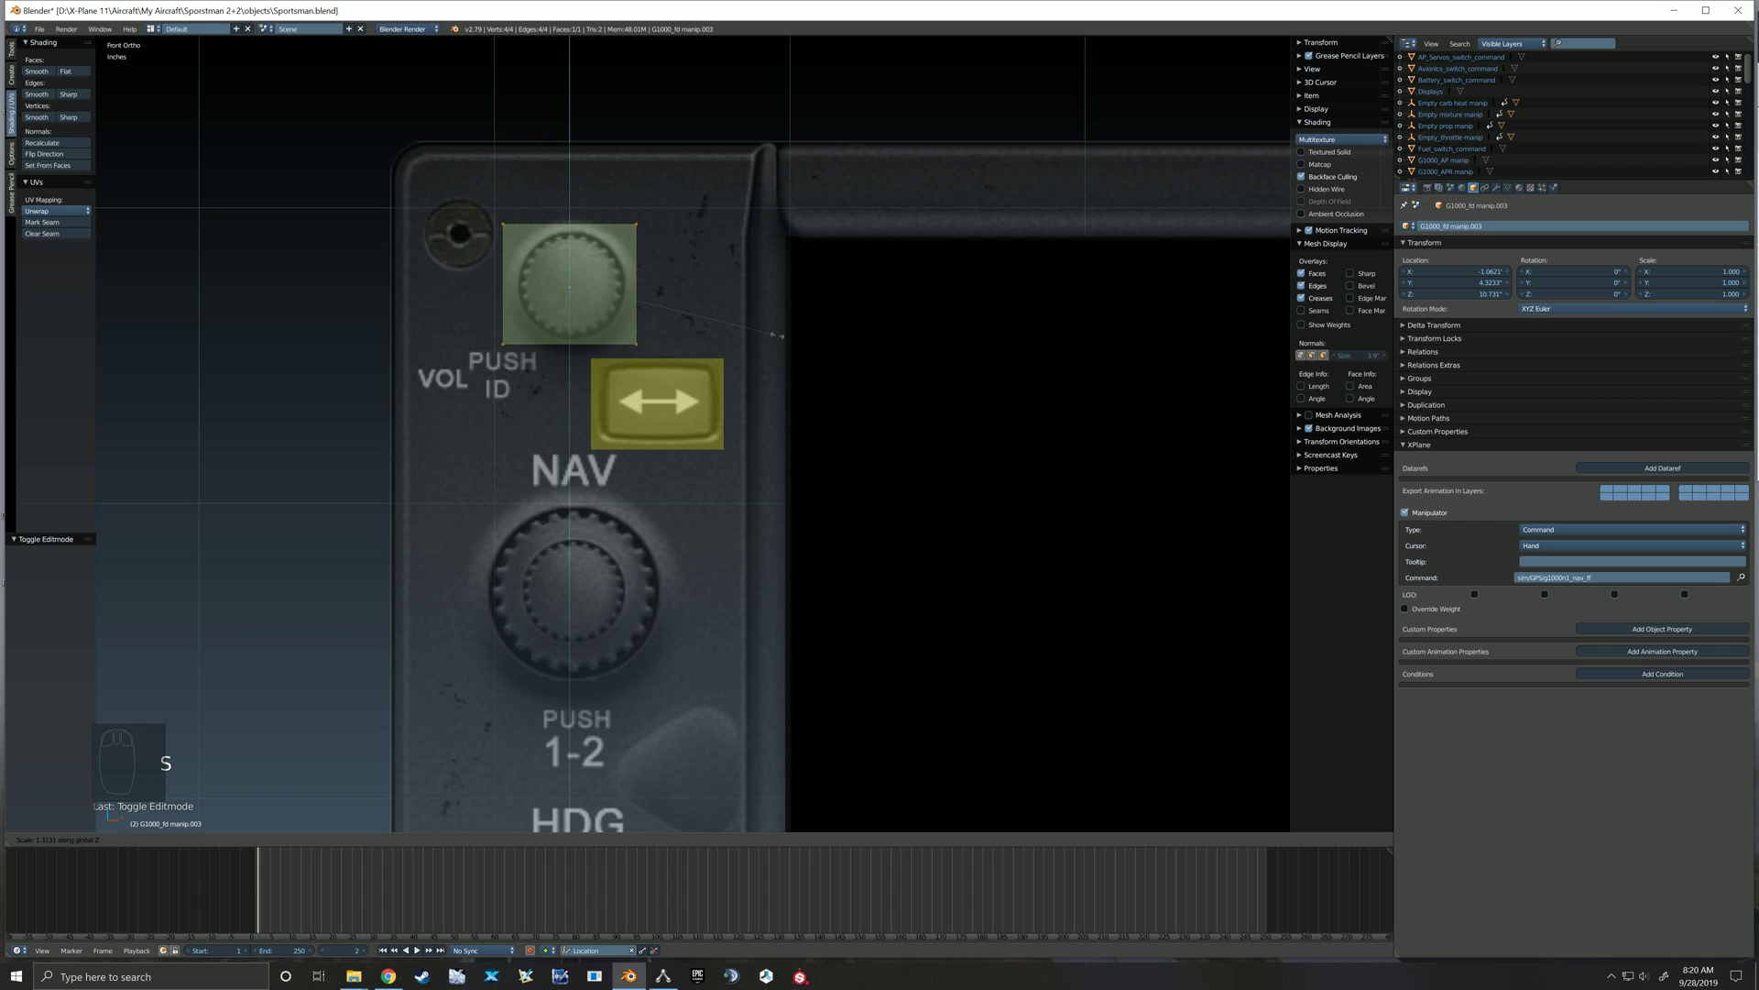
pyautogui.click(788, 334)
pyautogui.moveTo(788, 333); pyautogui.dragTo(861, 349, button='middle')
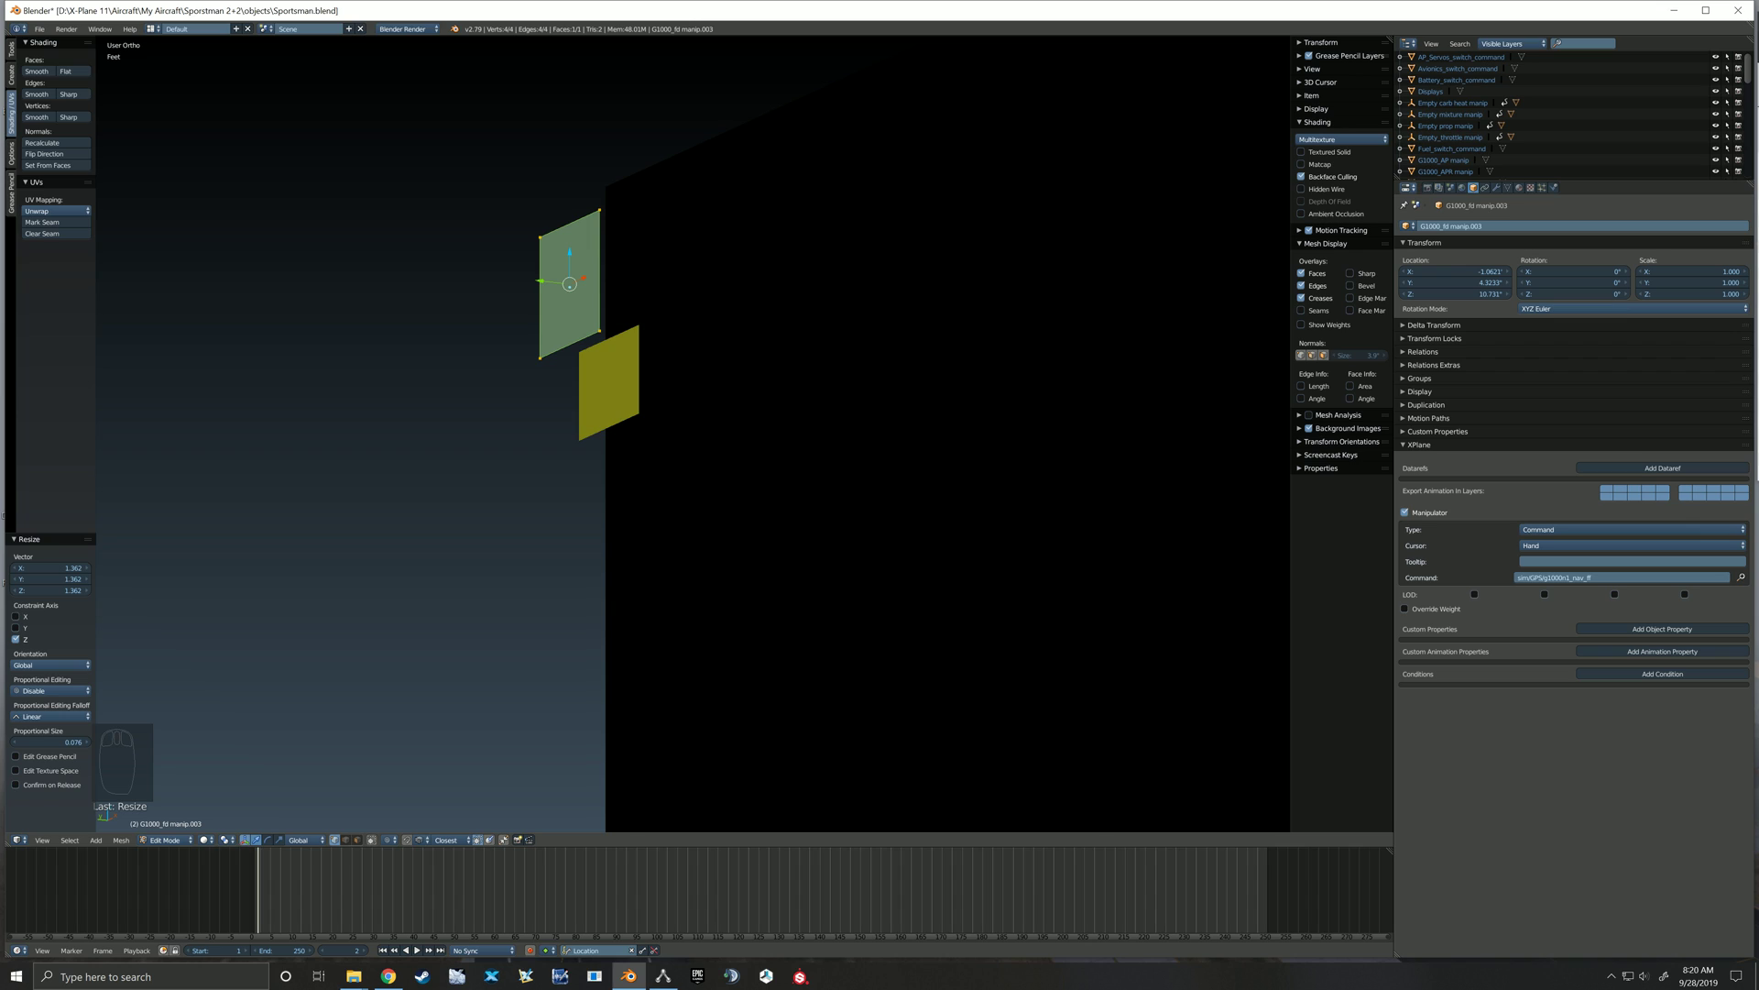
pyautogui.press('e')
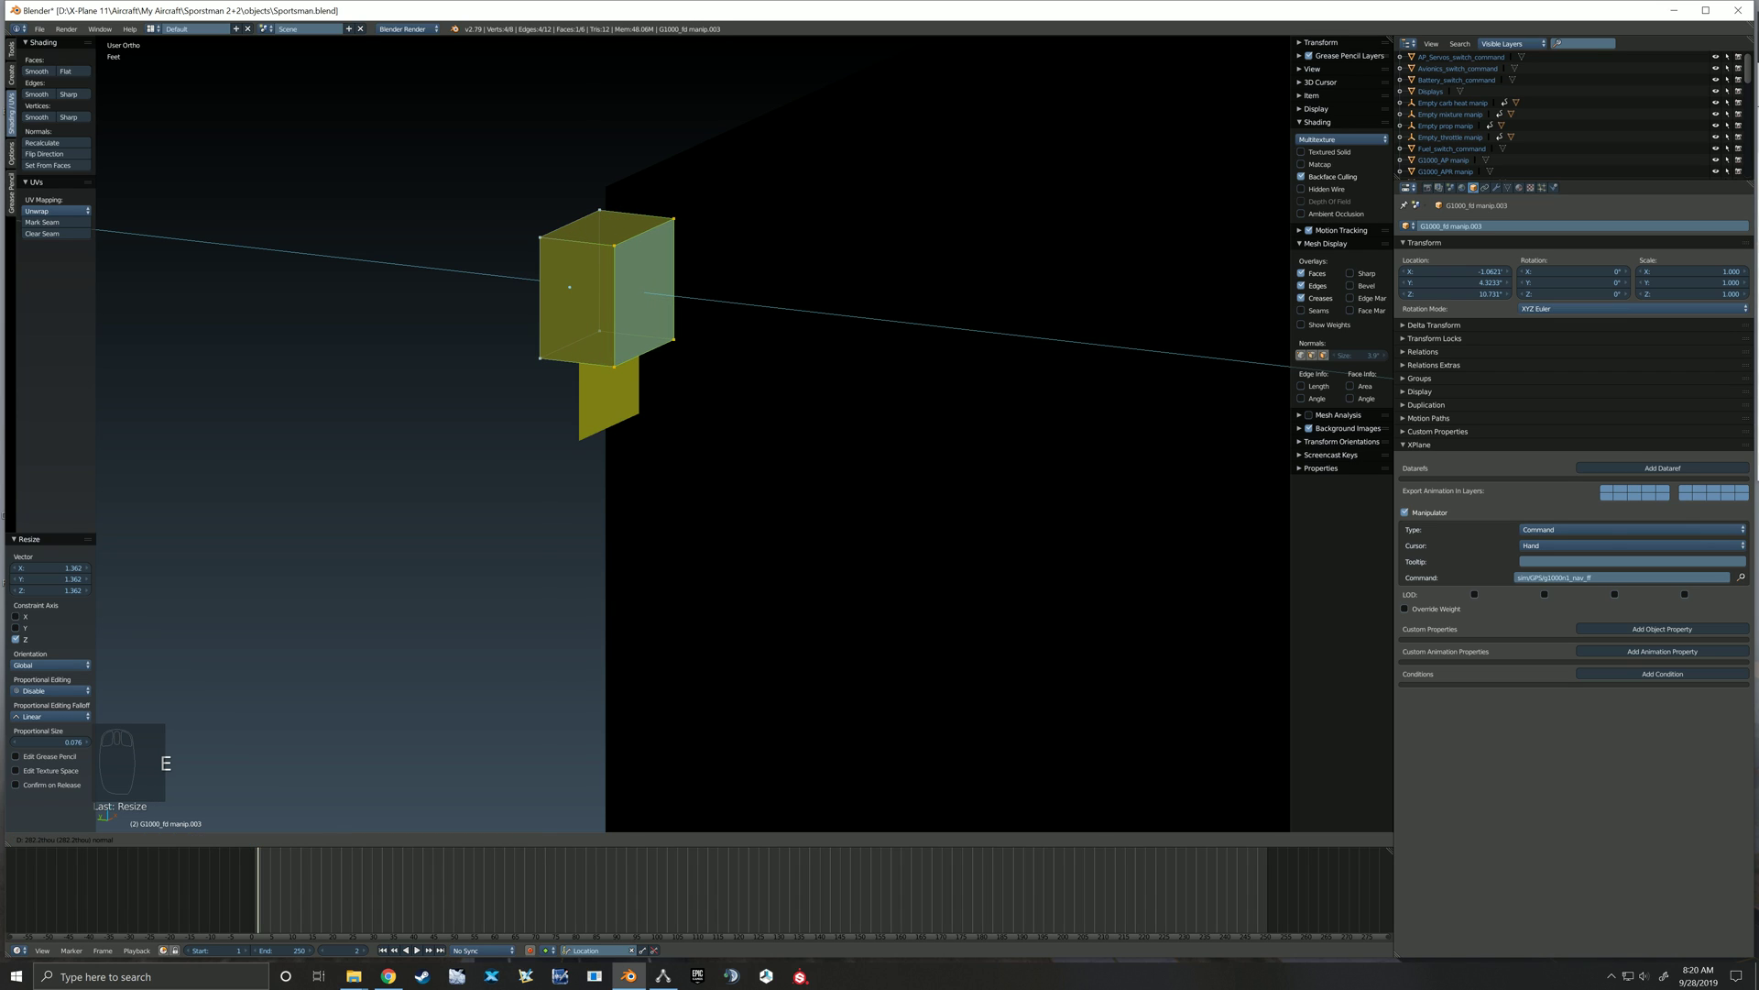
pyautogui.click(1035, 380)
# Delete the back face of the volume knob's manipulator box and return to Object Mode
pyautogui.moveTo(581, 359); pyautogui.dragTo(625, 361, button='middle')
pyautogui.hotkey('ctrl', 'Tab')
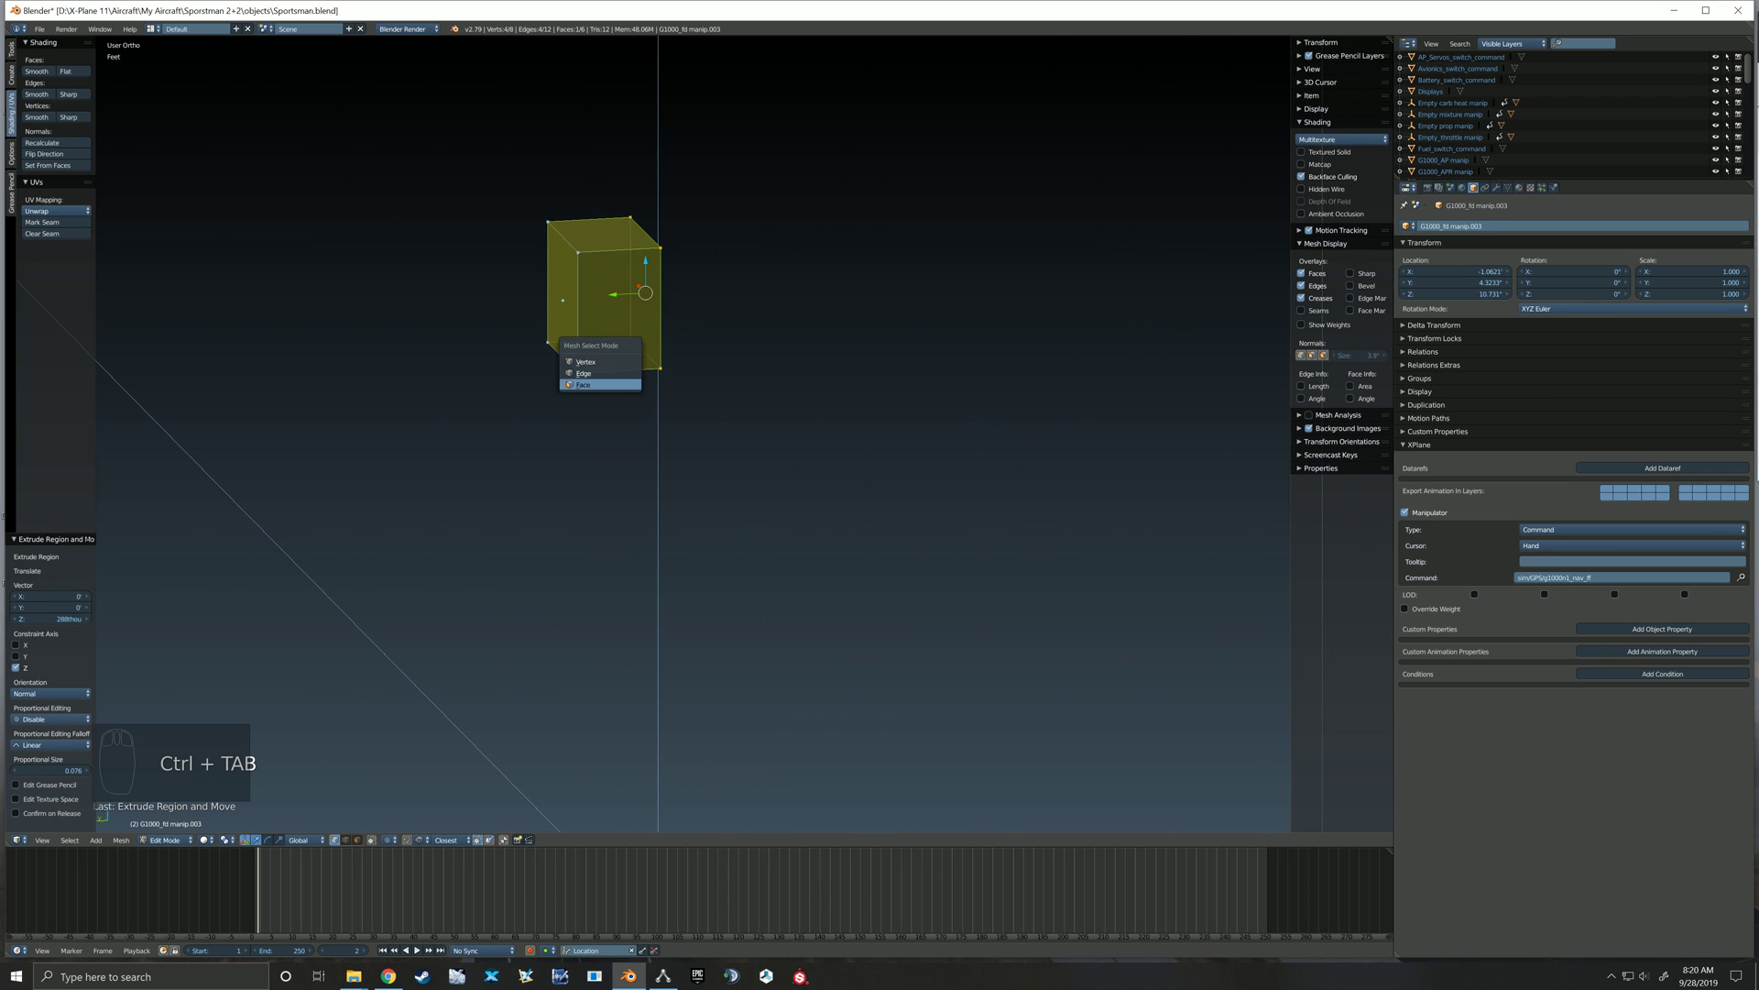
pyautogui.click(582, 385)
pyautogui.click(561, 303)
pyautogui.press('Delete')
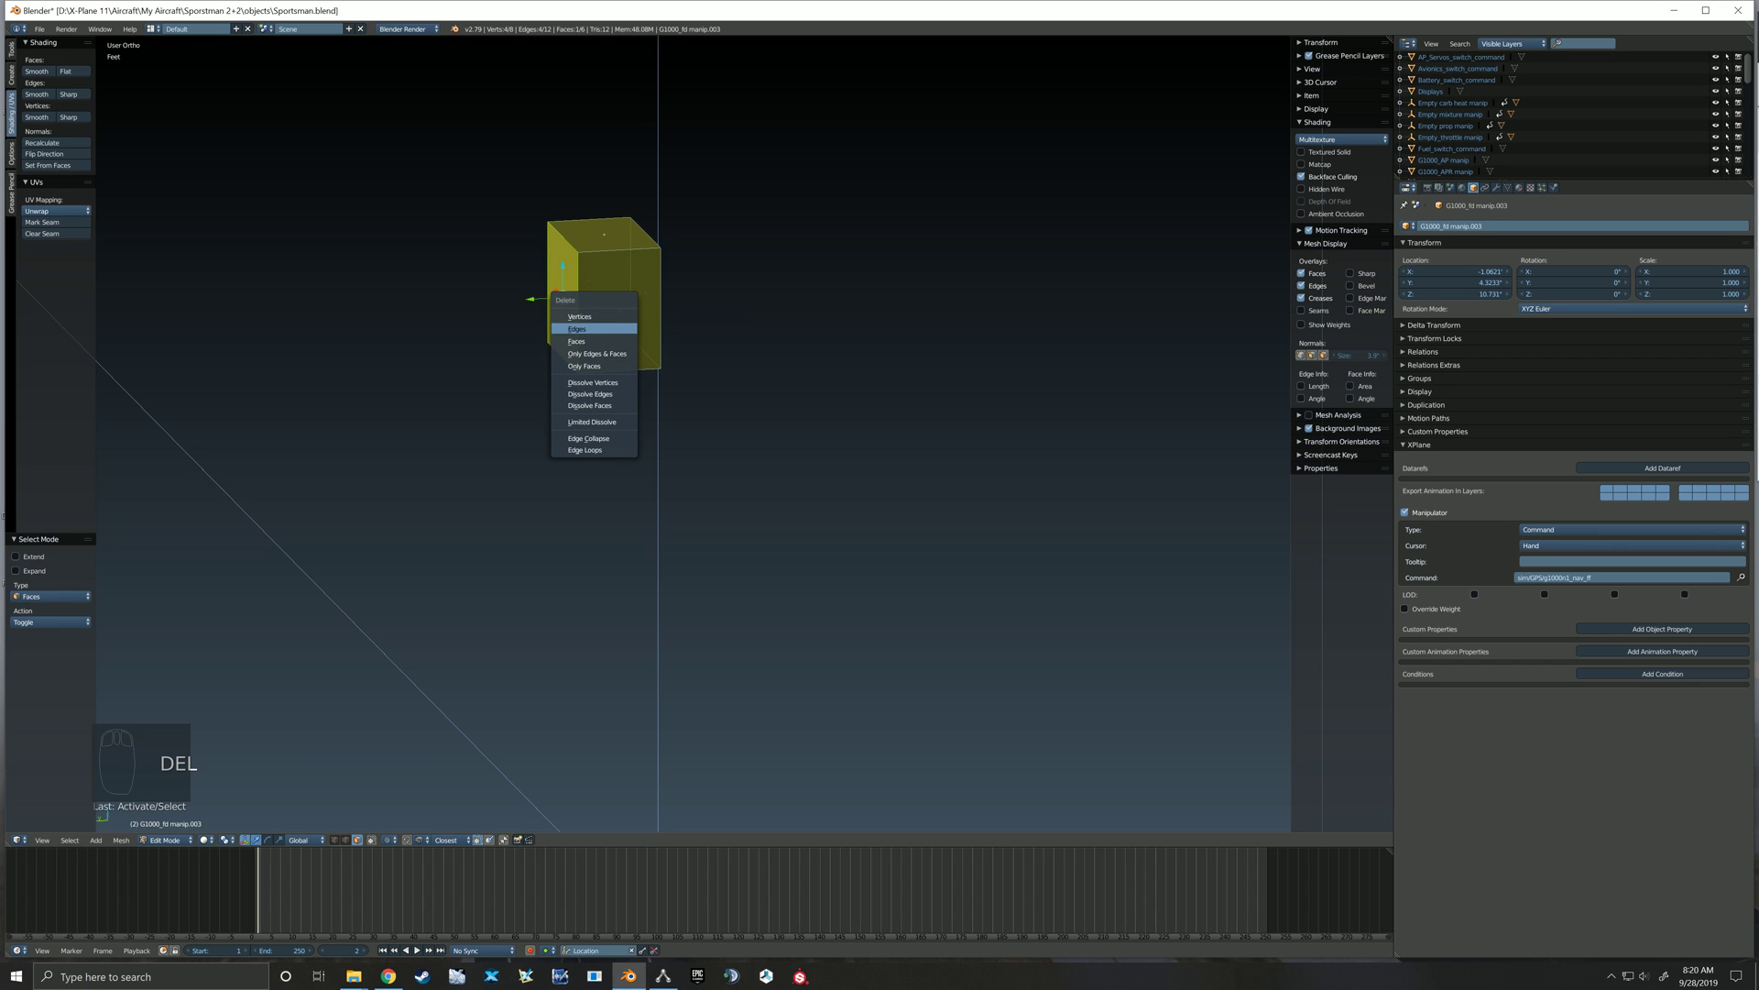
pyautogui.click(581, 341)
pyautogui.moveTo(581, 341)
pyautogui.mouseDown(button='middle')
pyautogui.moveTo(528, 338)
pyautogui.moveTo(546, 339)
pyautogui.mouseUp(button='middle')
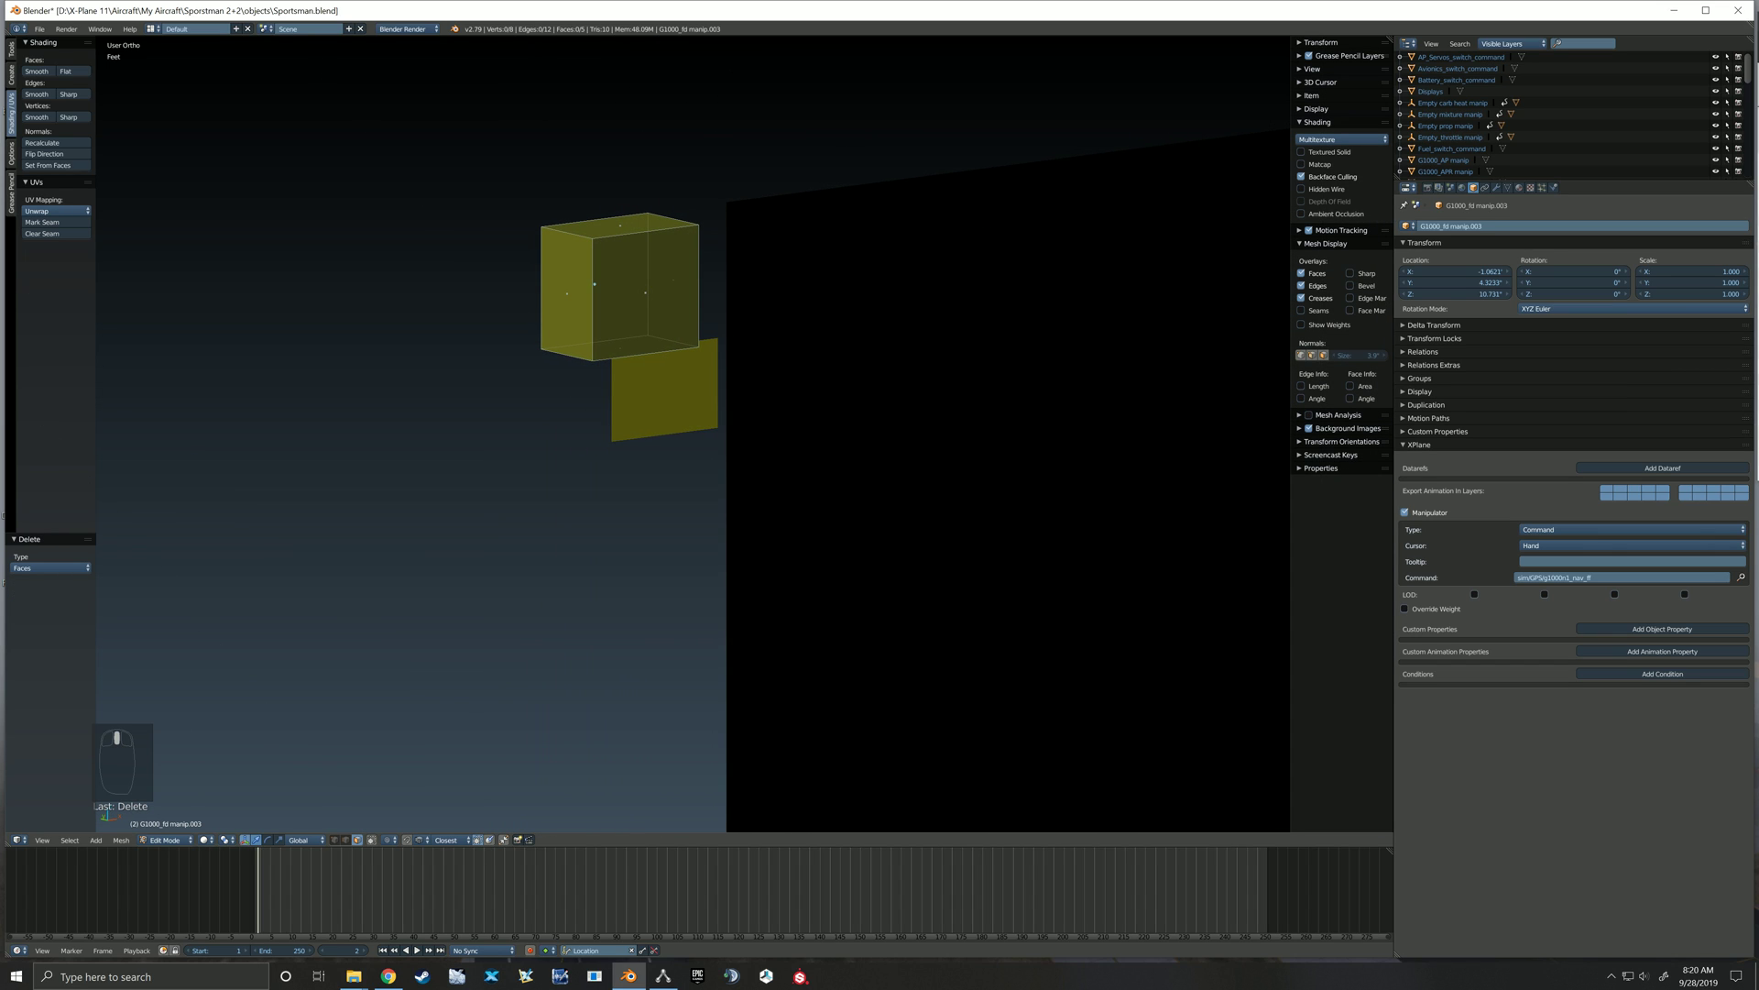
pyautogui.press('Tab')
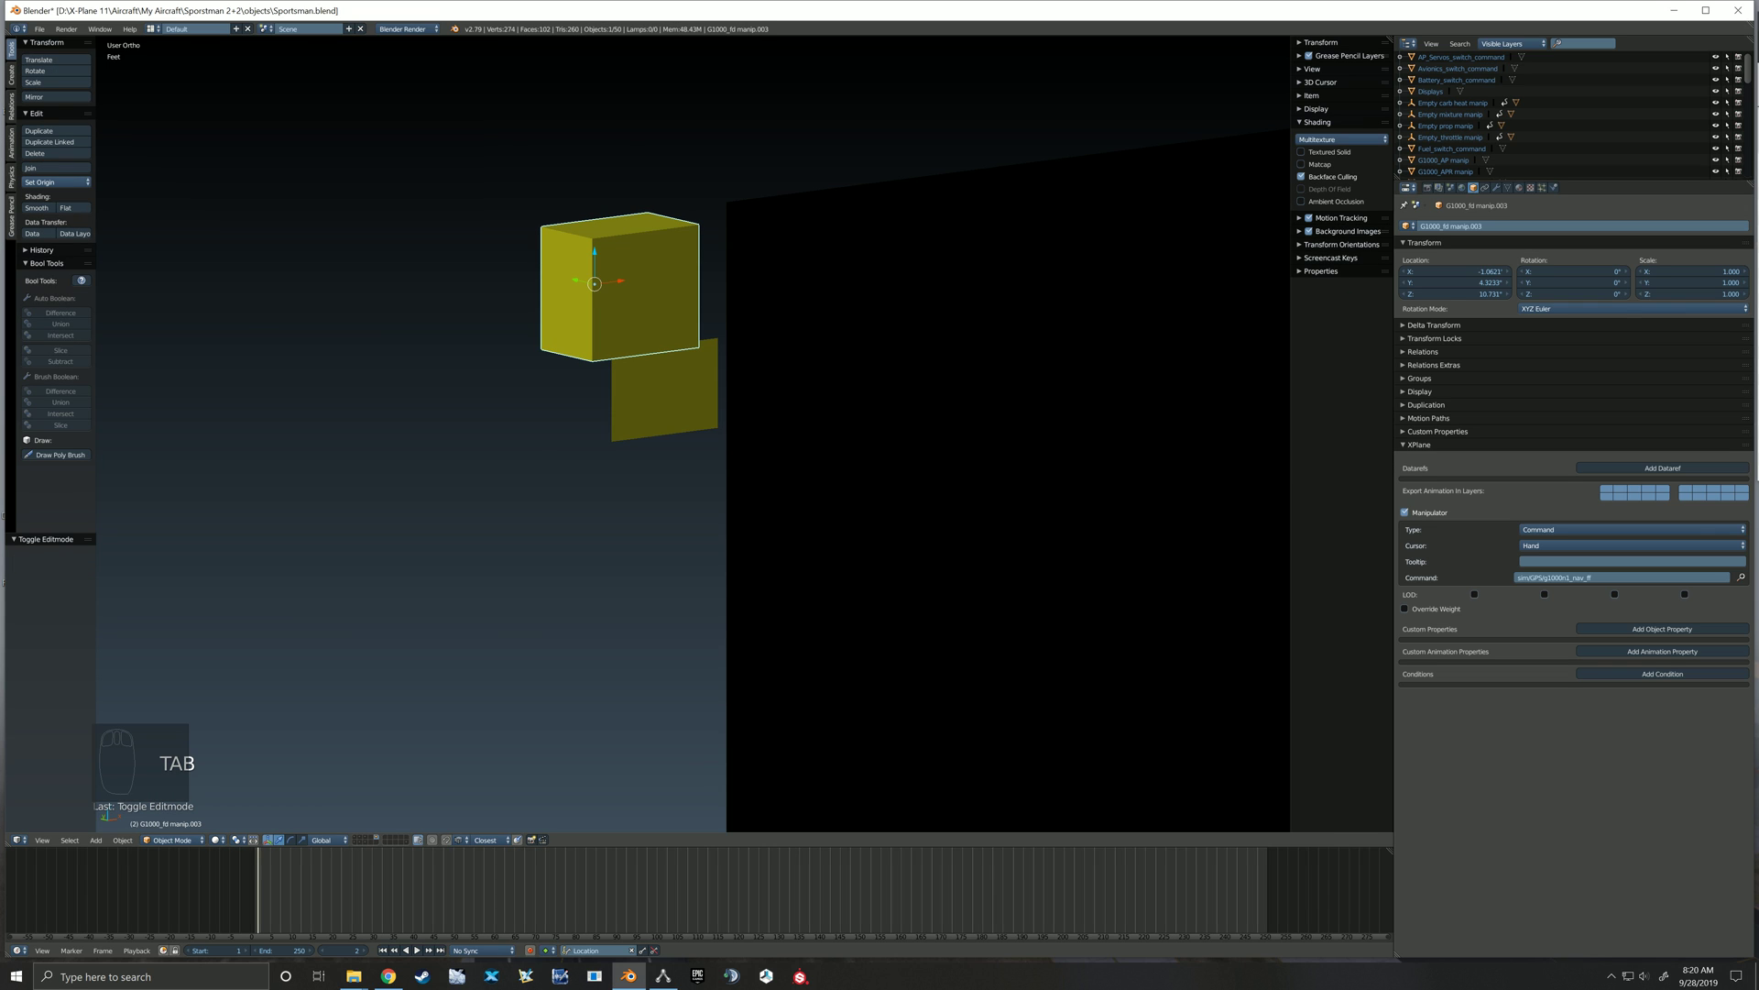
# Show the cockpit panel's layer as well and move the manipulator box back along Y over the volume knob
pyautogui.keyDown('shift'); pyautogui.click(364, 837); pyautogui.keyUp('shift')
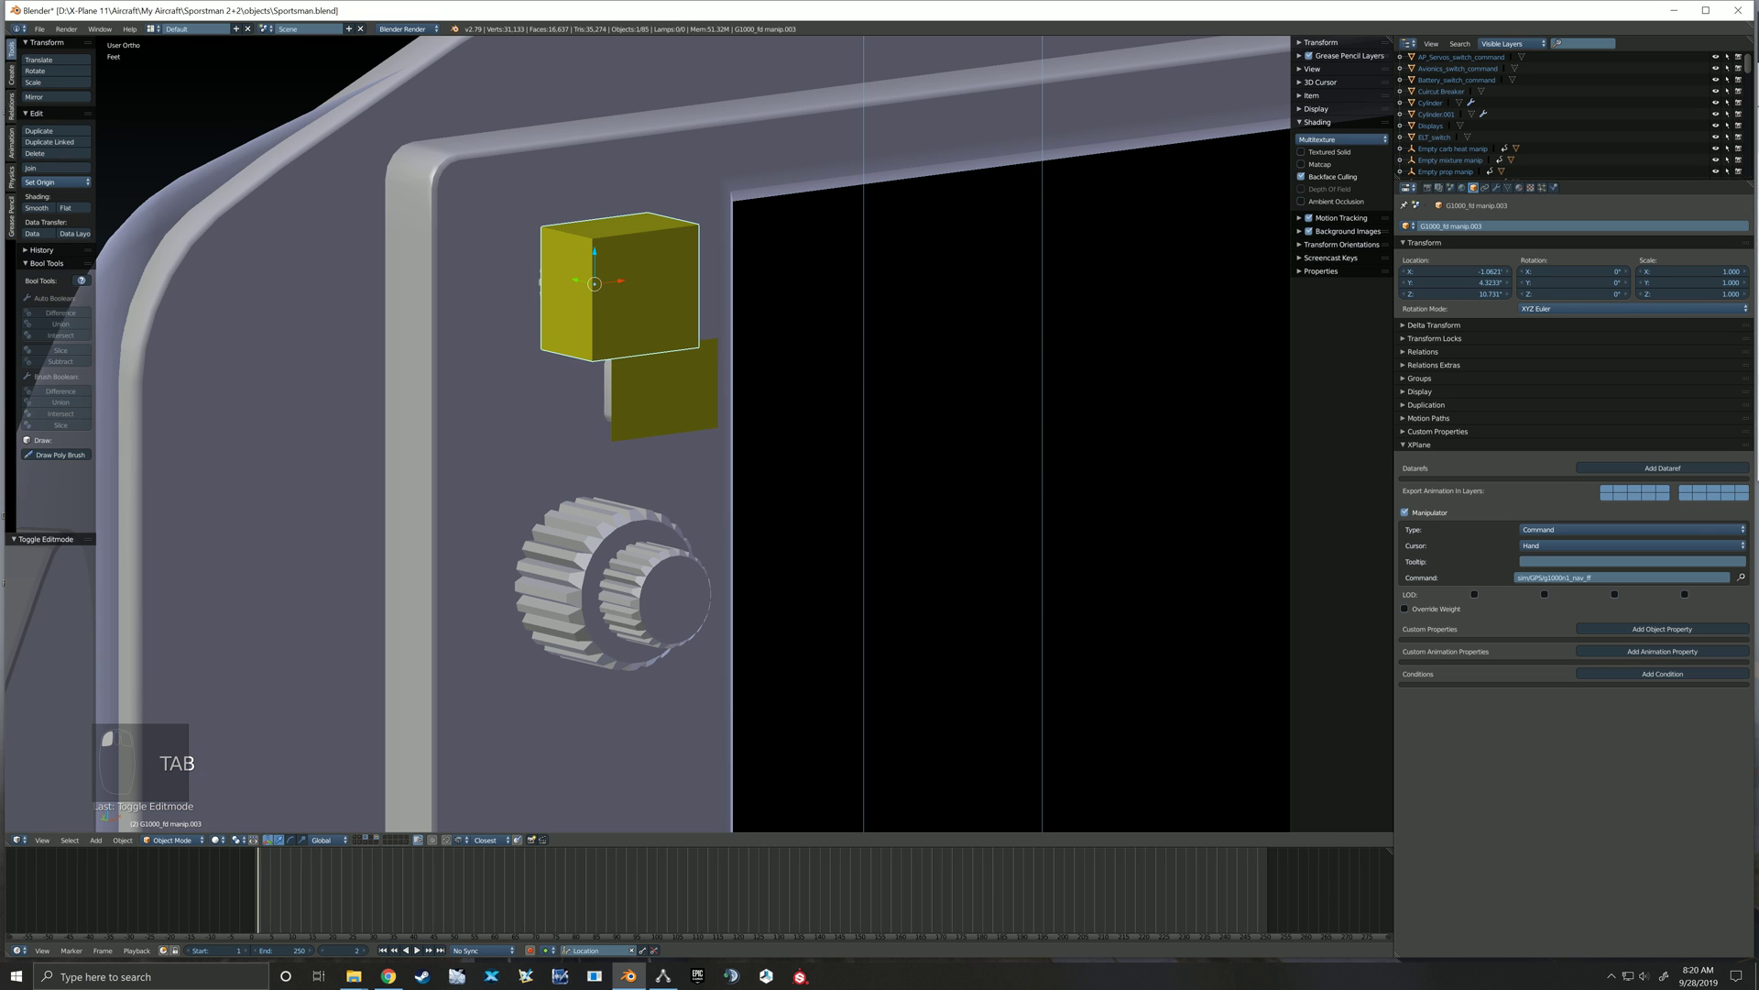
pyautogui.moveTo(540, 385); pyautogui.dragTo(624, 385, button='middle')
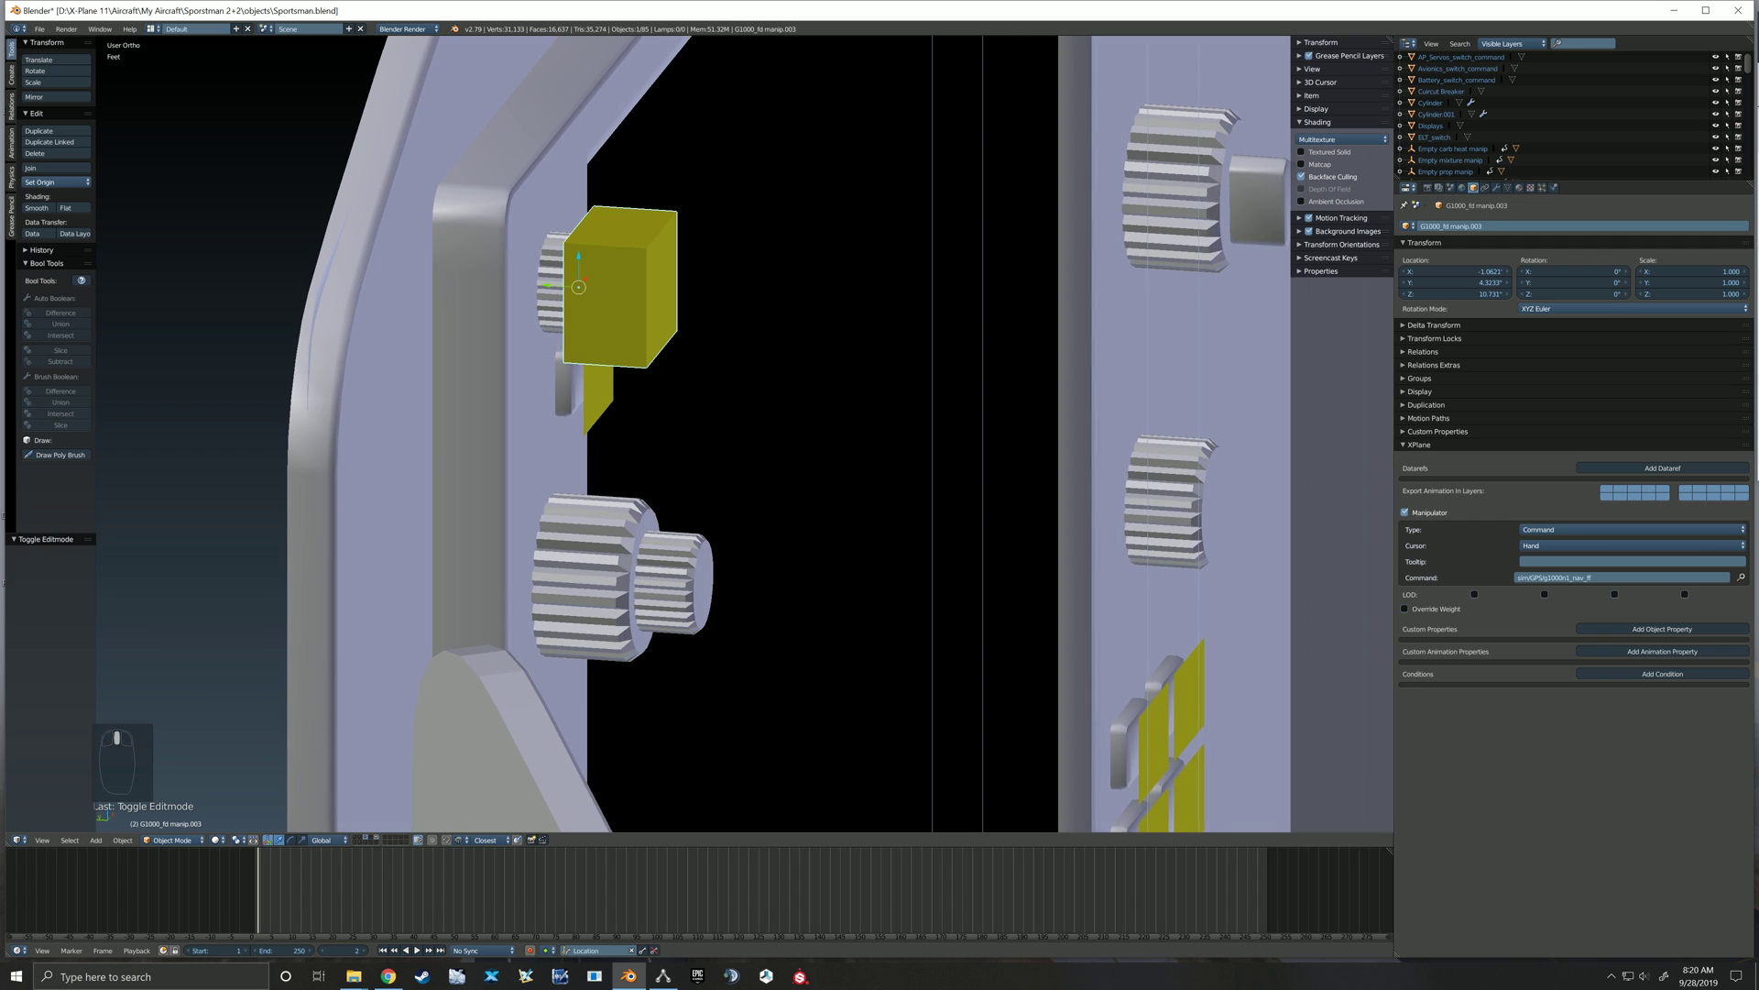
pyautogui.press('g')
pyautogui.press('y')
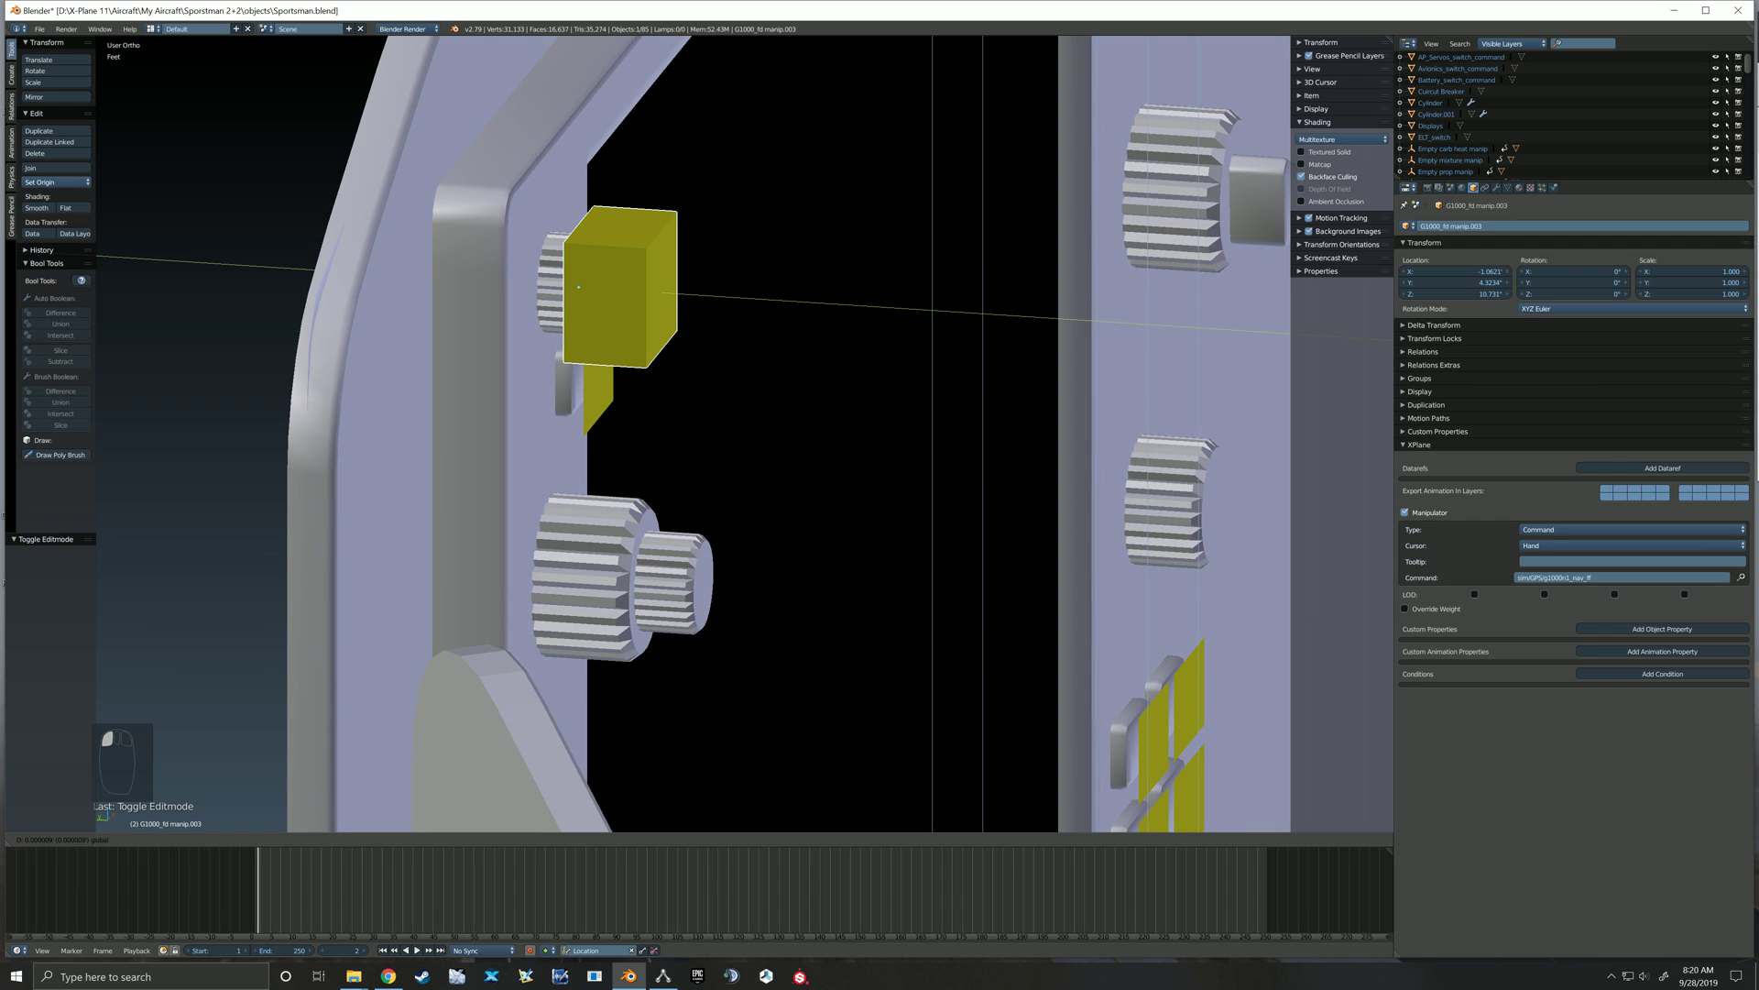
pyautogui.moveTo(518, 283); pyautogui.dragTo(515, 283)
# Shorten the manipulator box by moving its front face about 73 thou along Y toward the panel
pyautogui.press('Tab')
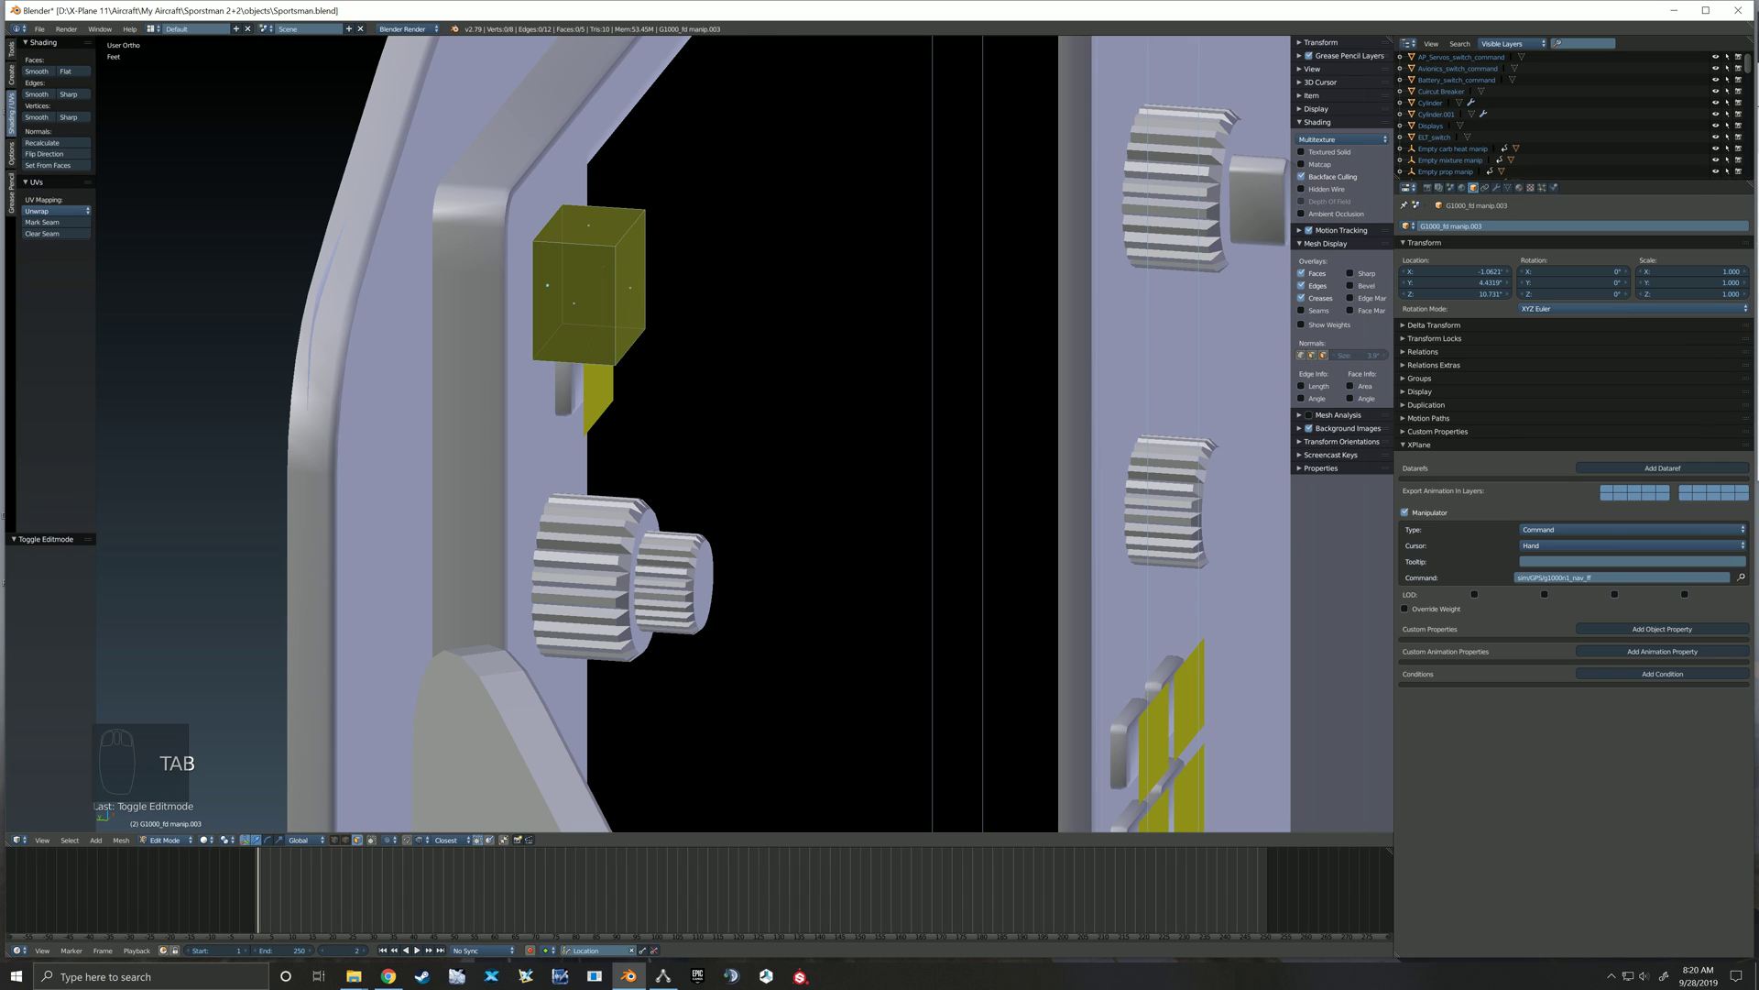
pyautogui.rightClick(631, 287)
pyautogui.moveTo(572, 284); pyautogui.dragTo(550, 282)
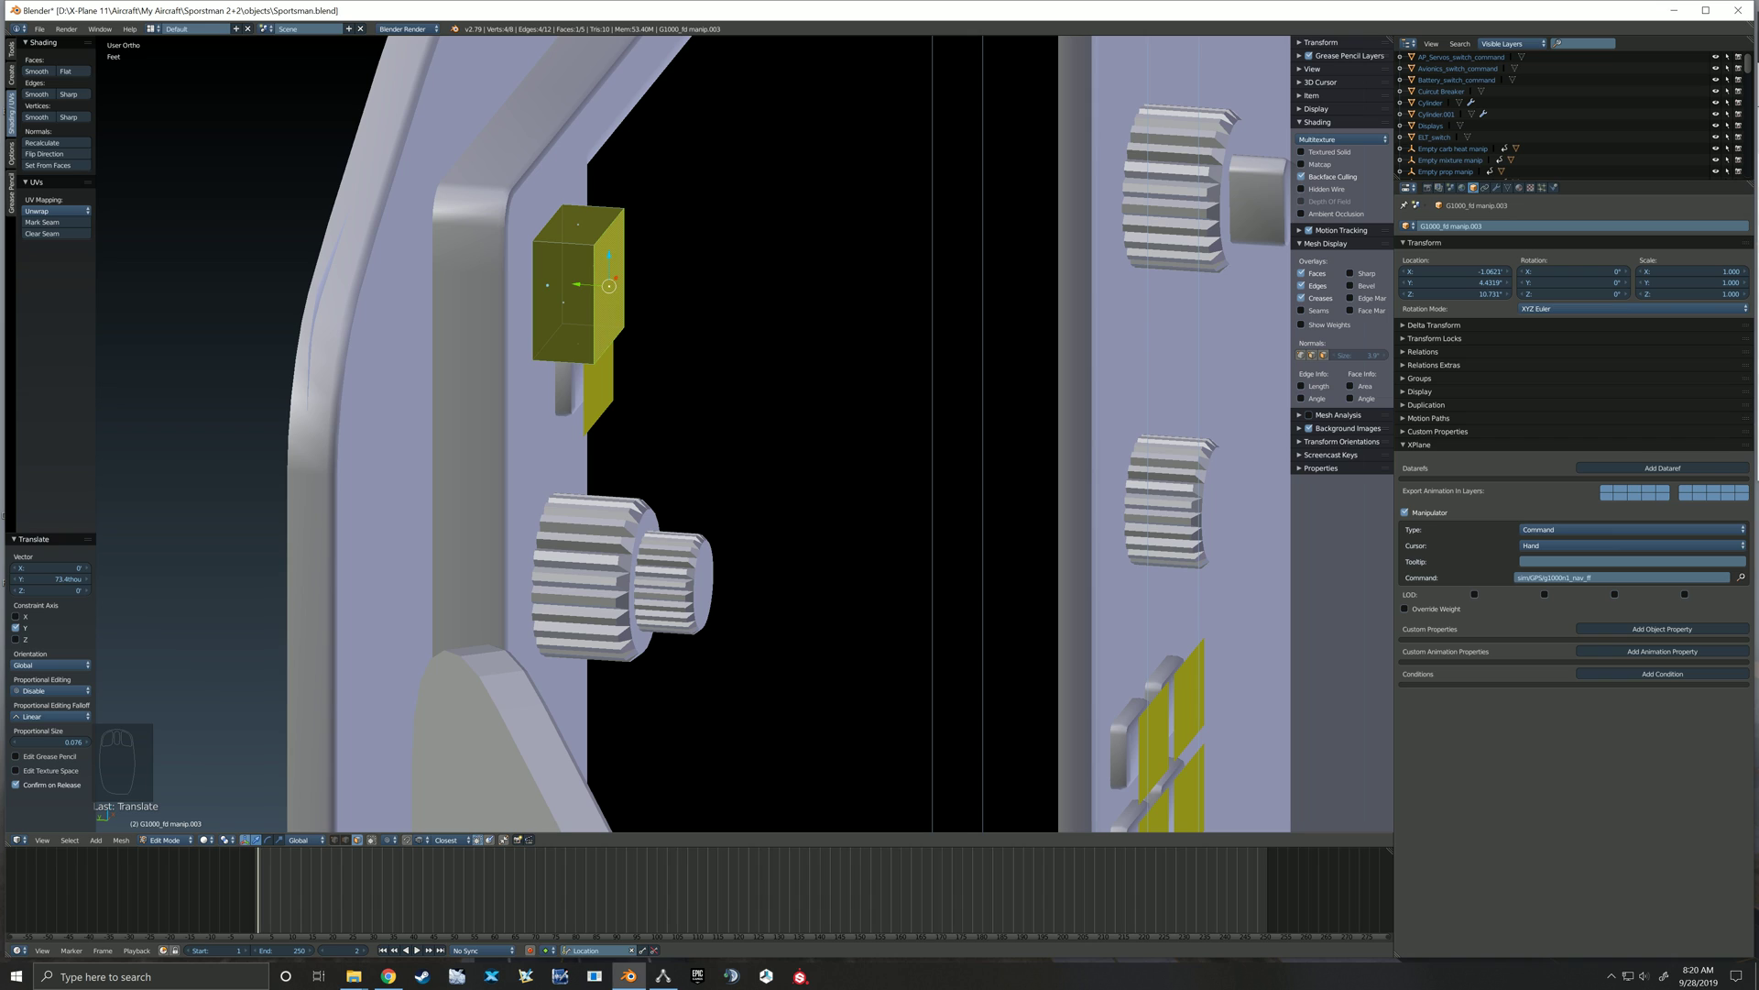
pyautogui.press('Tab')
# Show only the manipulator layer again and return to the front view
pyautogui.scroll(-2, 643, 292)
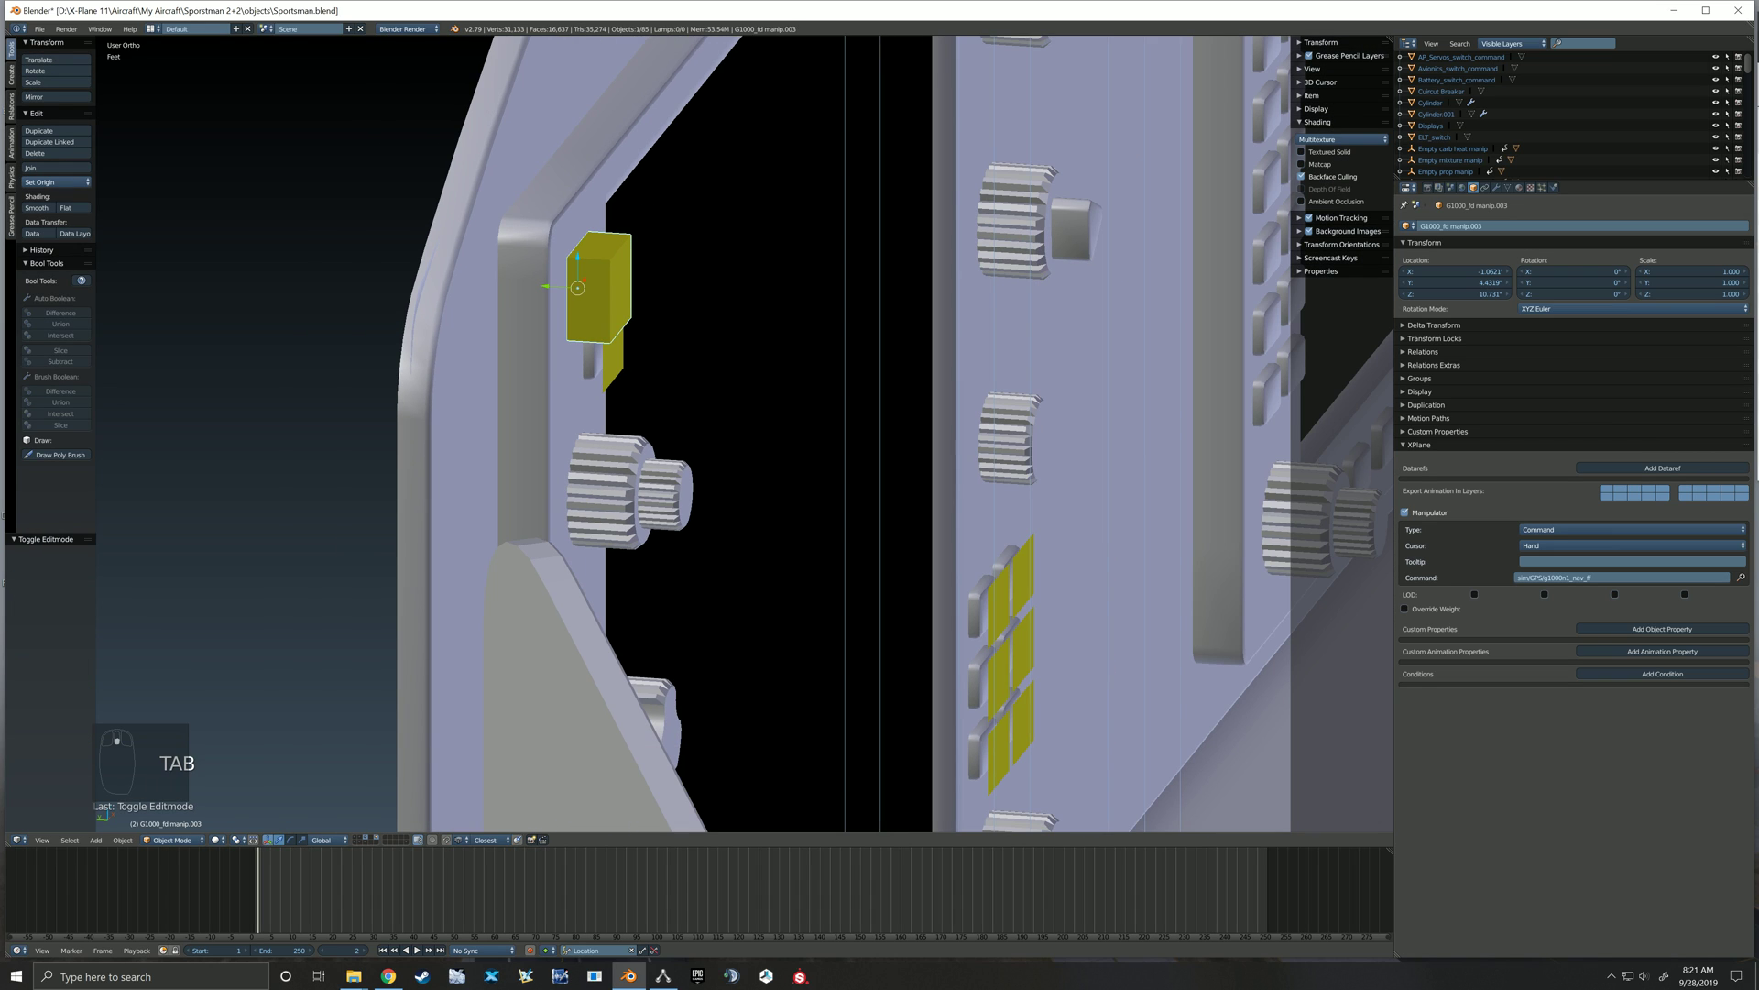
pyautogui.click(375, 837)
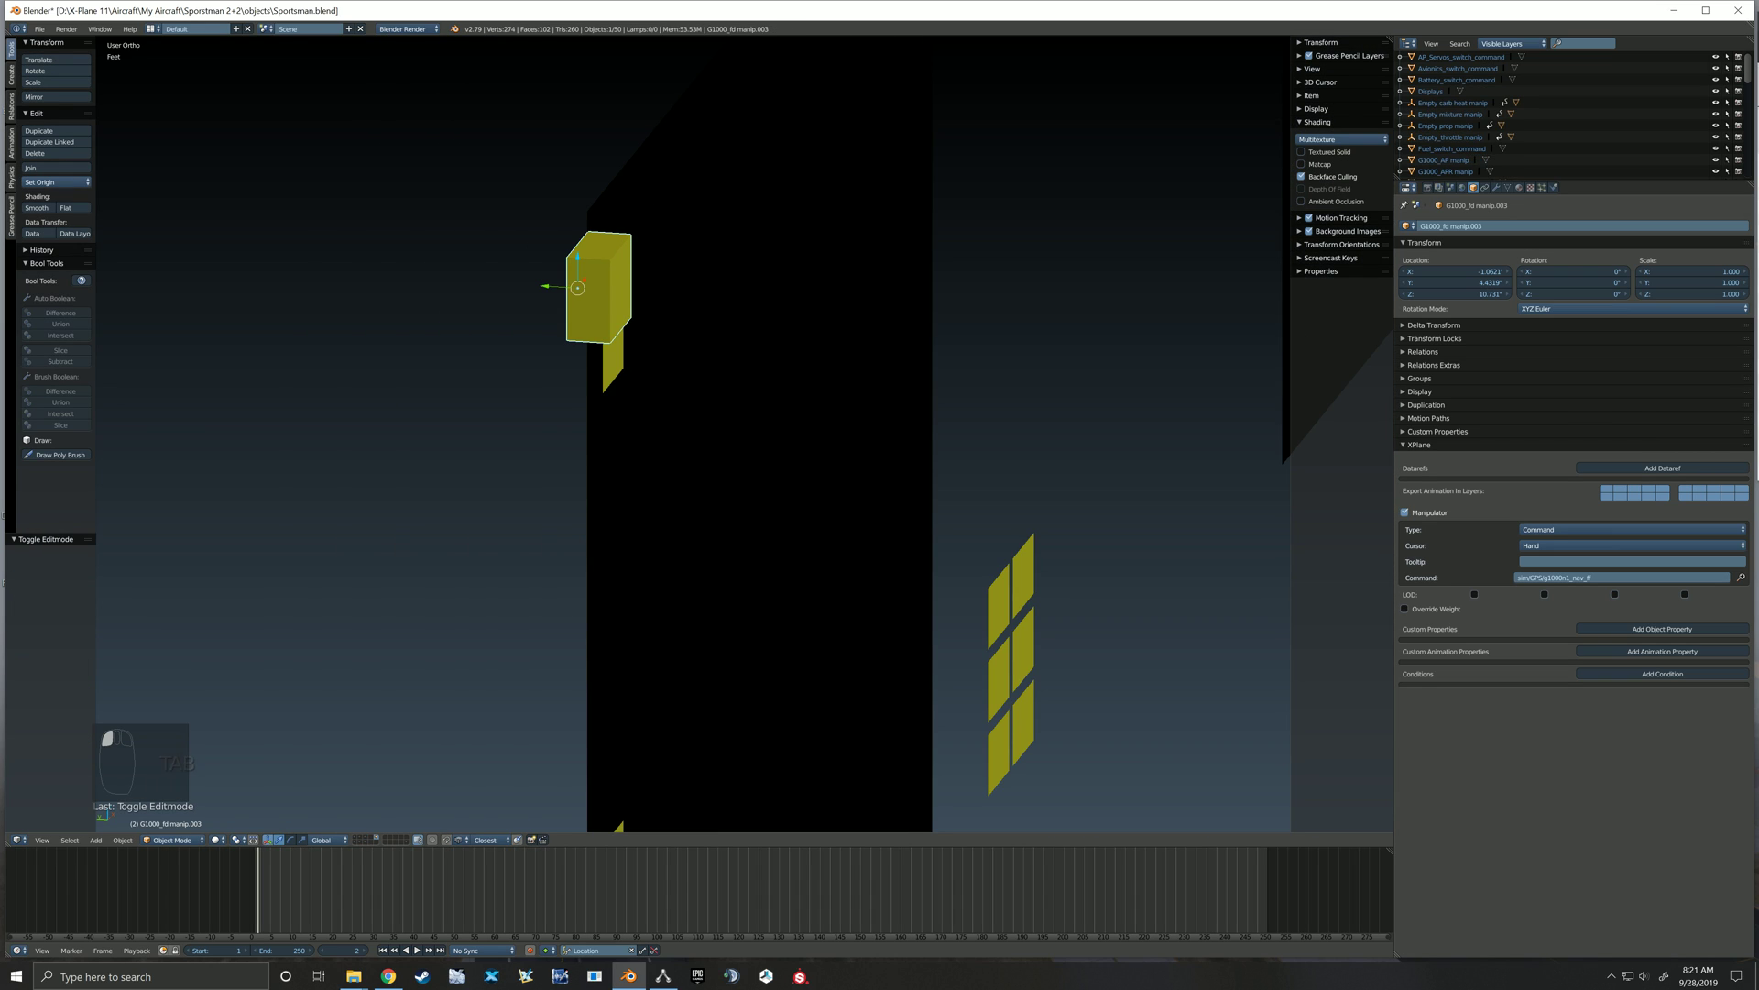
pyautogui.press('KP_1')
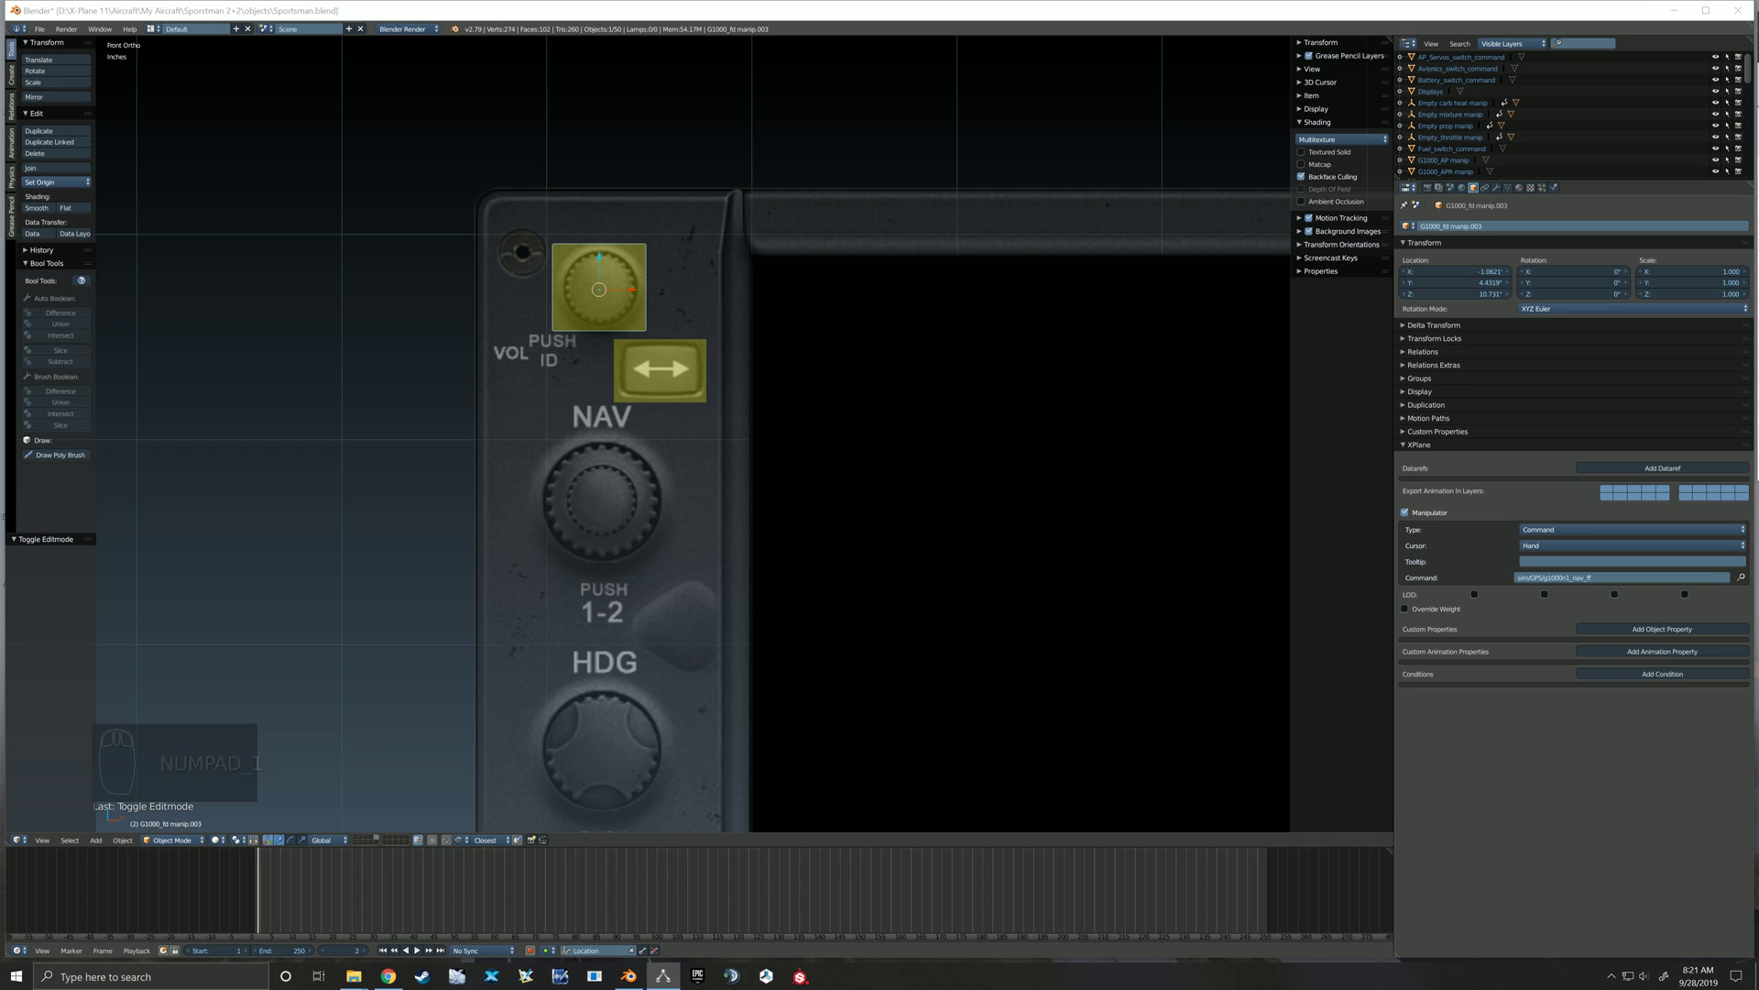
# Set the volume knob manipulator's type to Command Knob (v10.50)
pyautogui.keyDown('shift'); pyautogui.moveTo(789, 431); pyautogui.dragTo(594, 434, button='middle'); pyautogui.keyUp('shift')
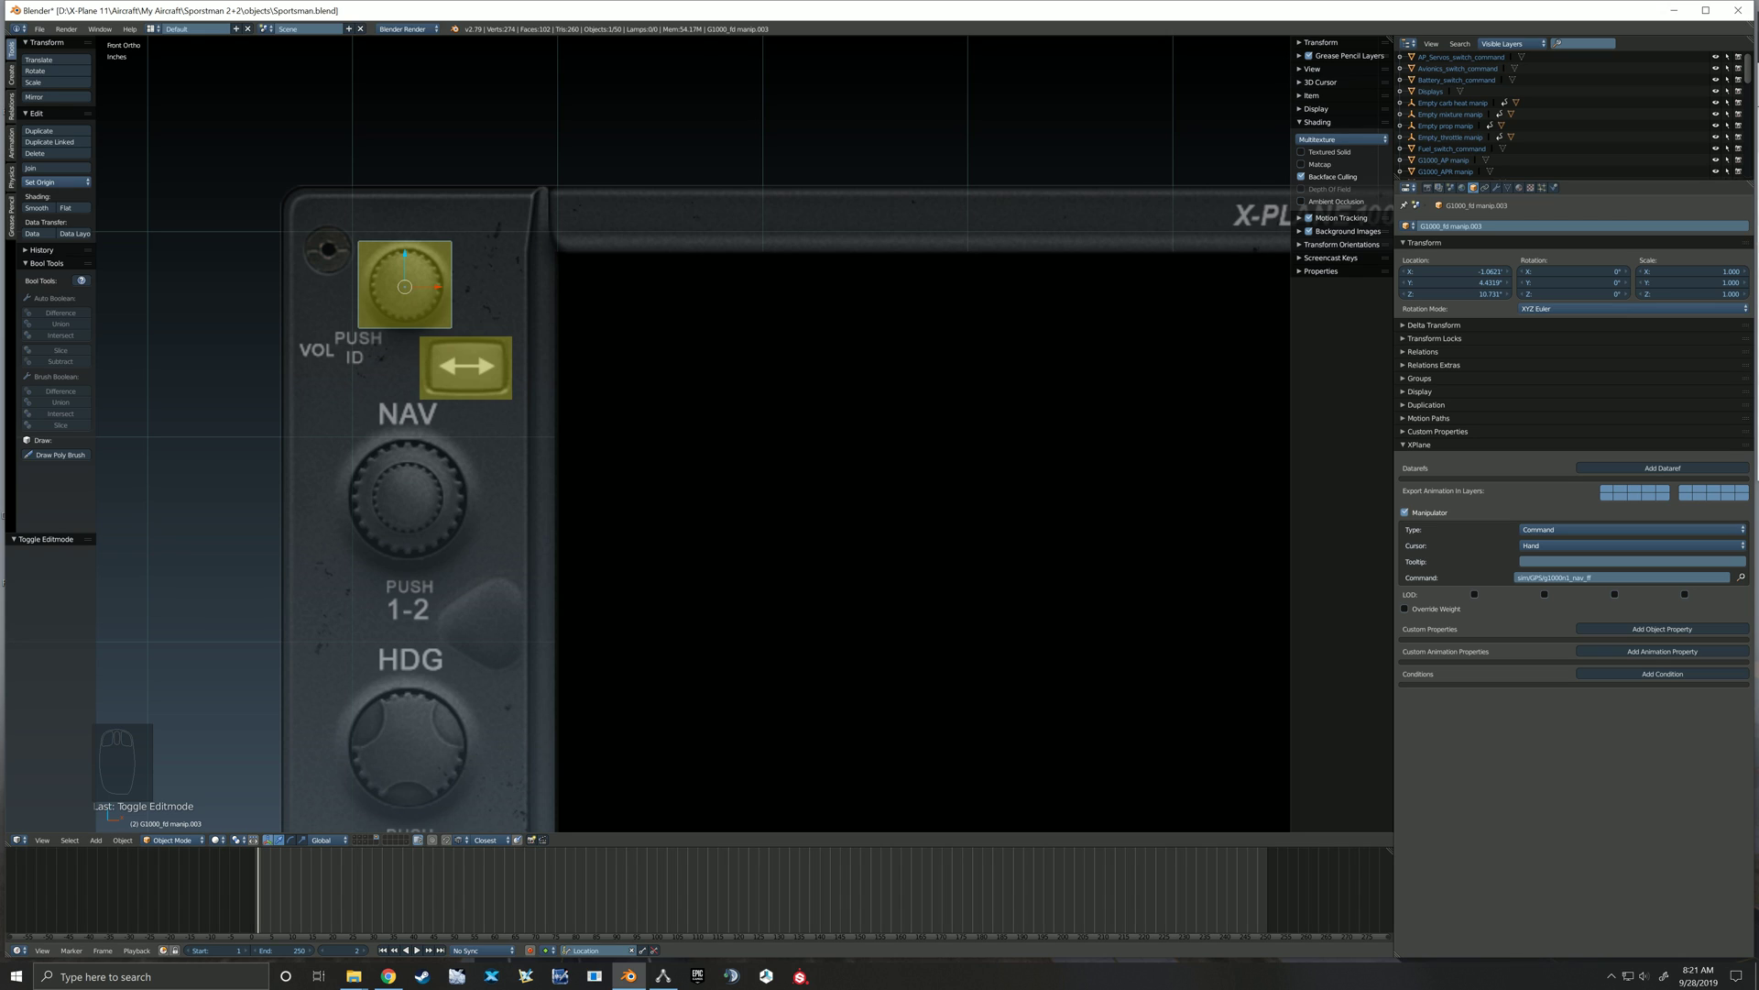
pyautogui.click(1631, 530)
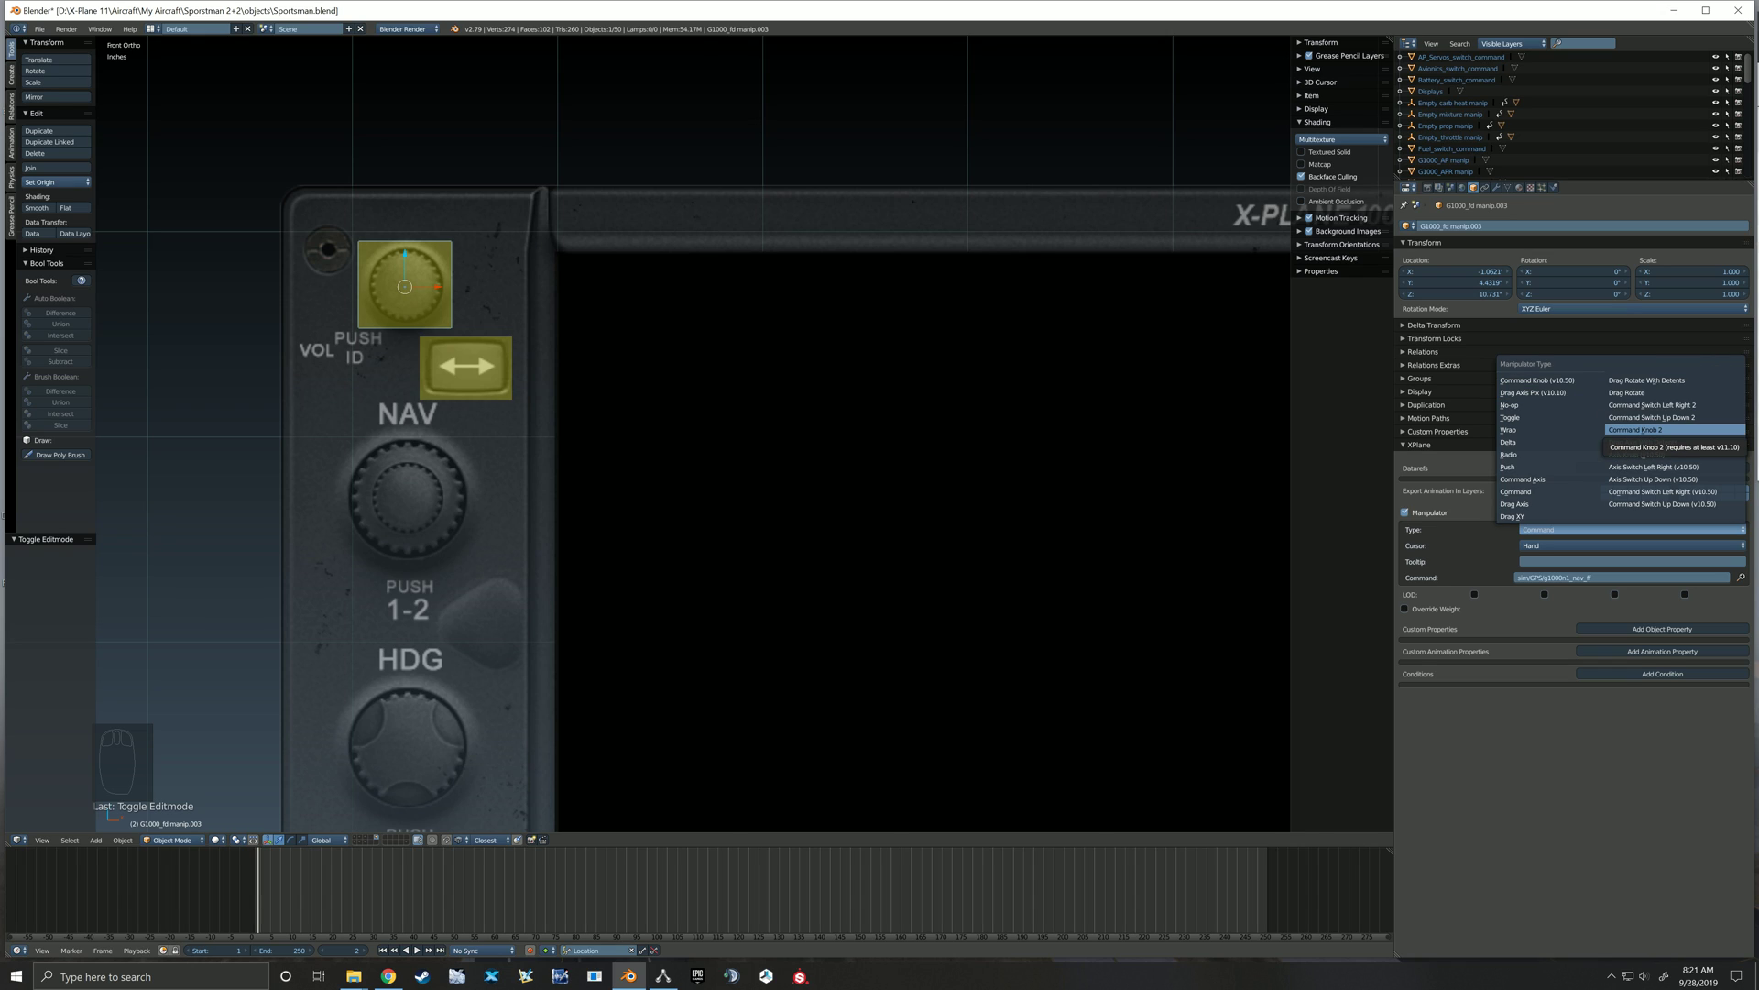
pyautogui.click(1640, 430)
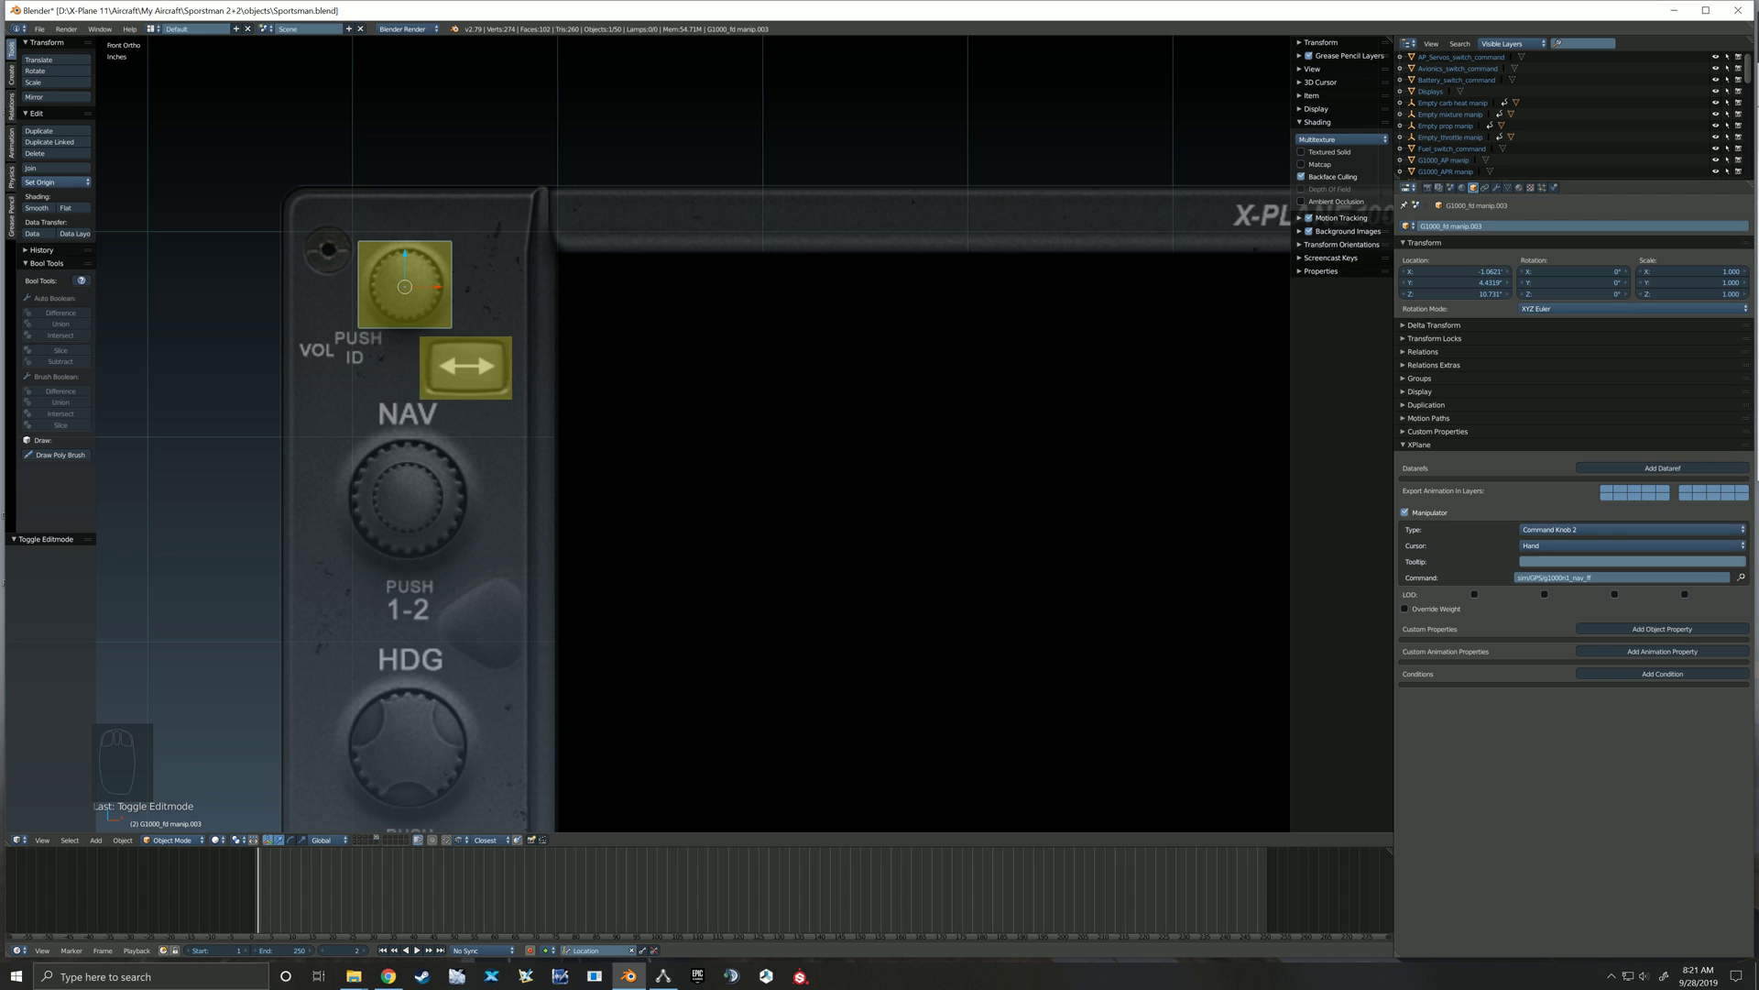
pyautogui.click(1558, 529)
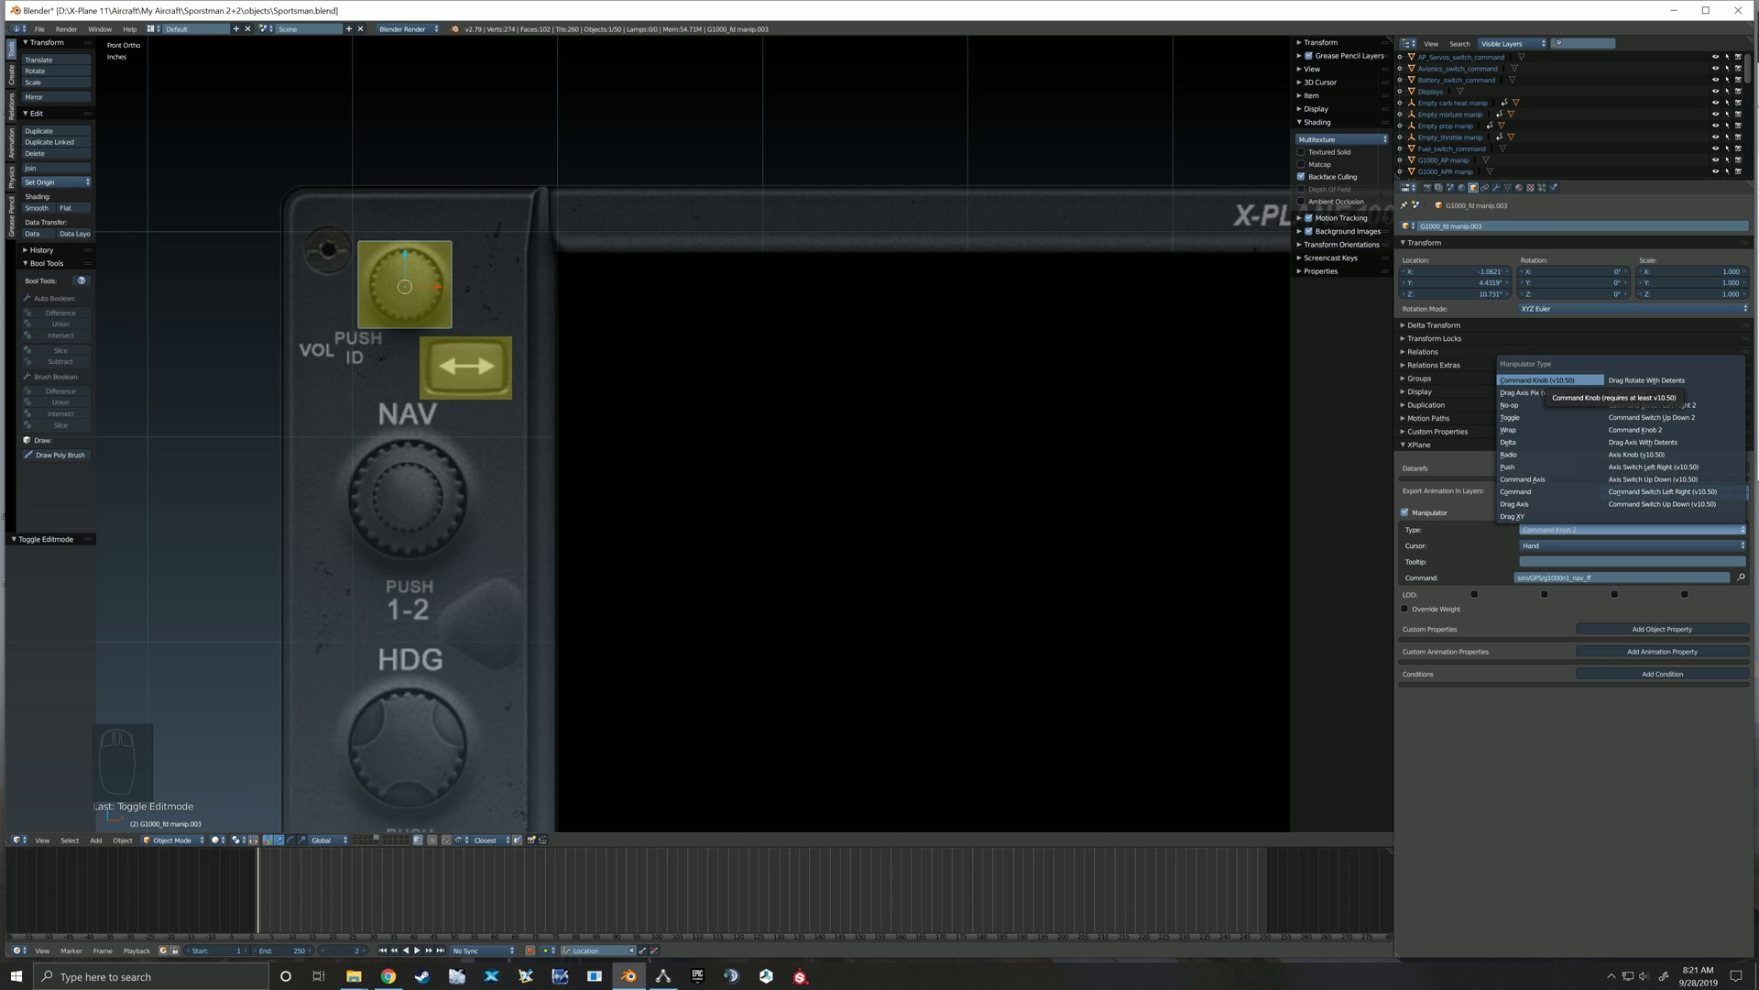
pyautogui.click(1544, 379)
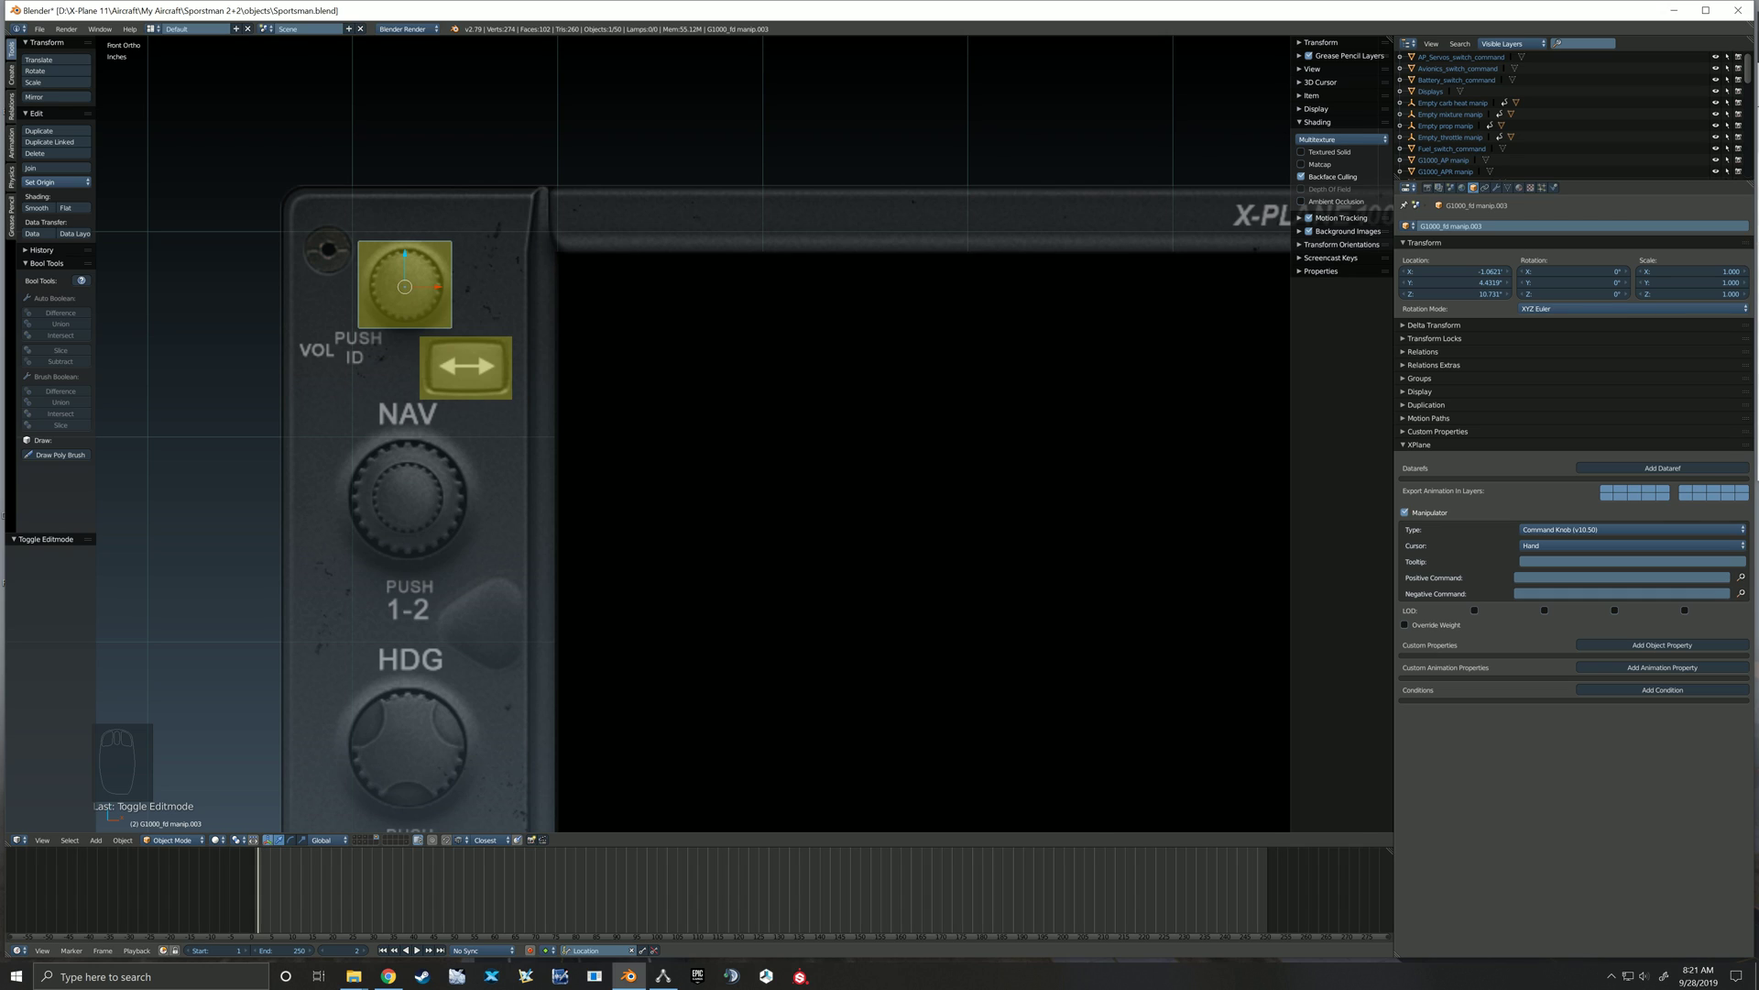
# Find the G1000 pilot NAV audio command and set the volume knob's positive command to sim/GPS/g1000n1_nvol_up
pyautogui.click(1741, 577)
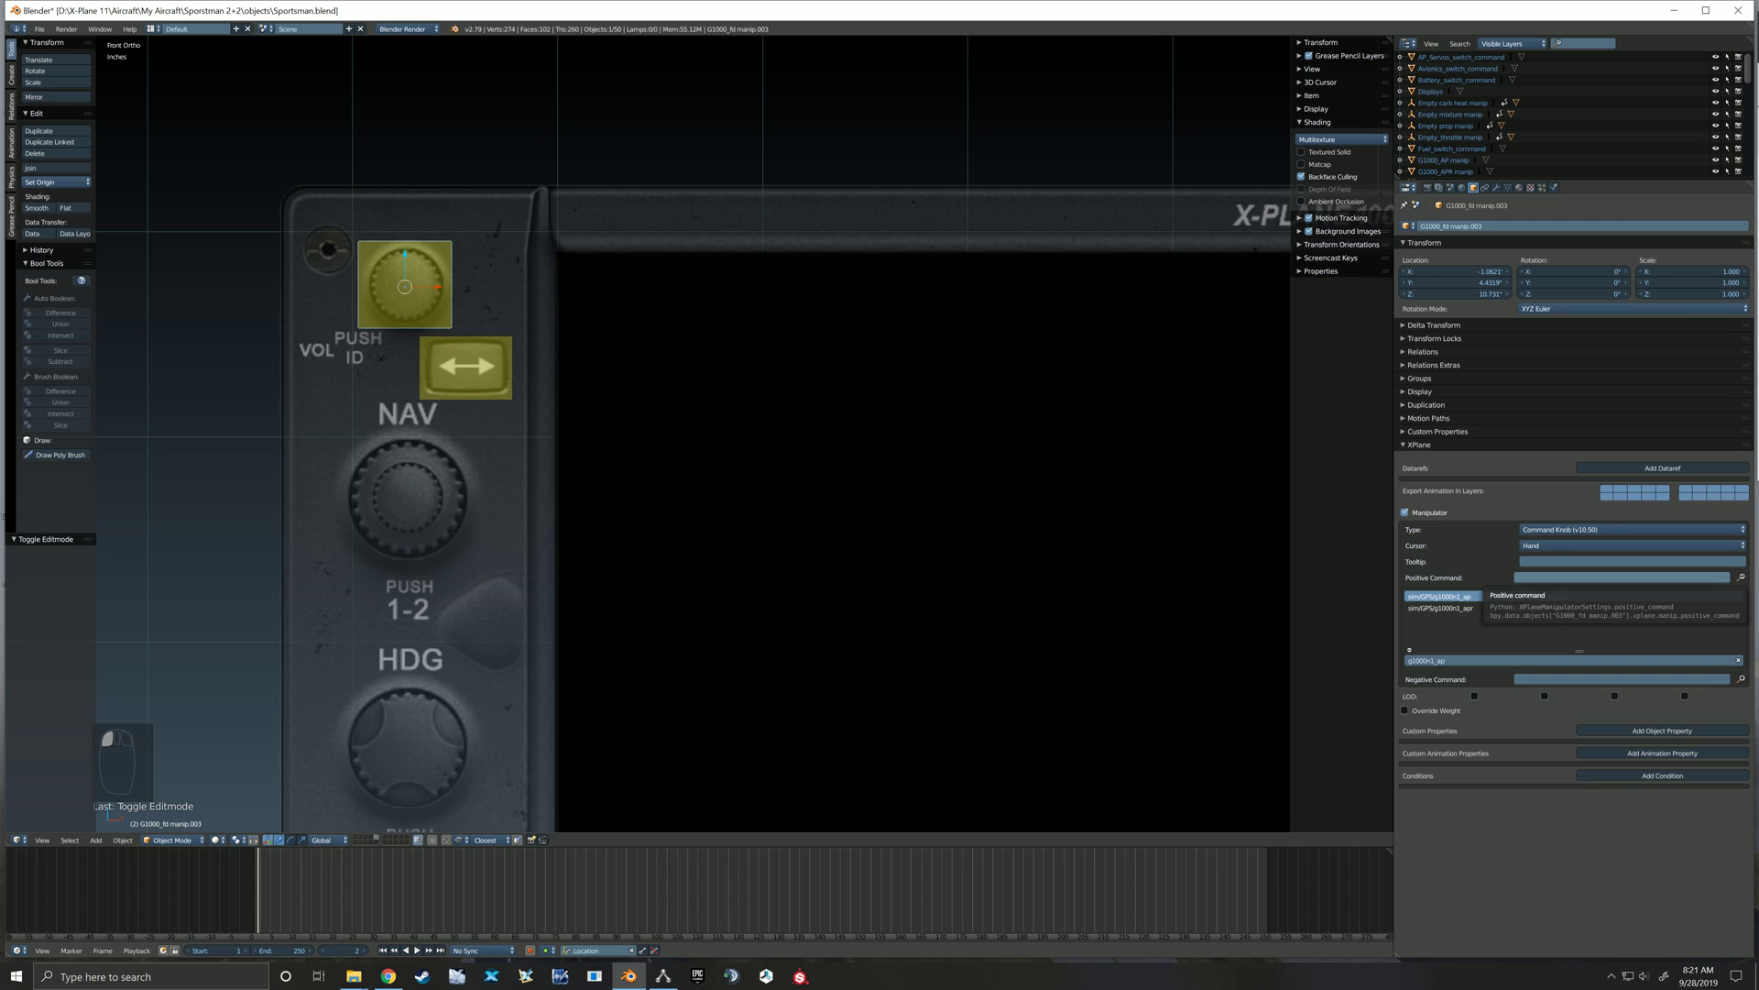
pyautogui.click(1475, 661)
pyautogui.click(1475, 661)
pyautogui.press('BackSpace')
pyautogui.press('BackSpace')
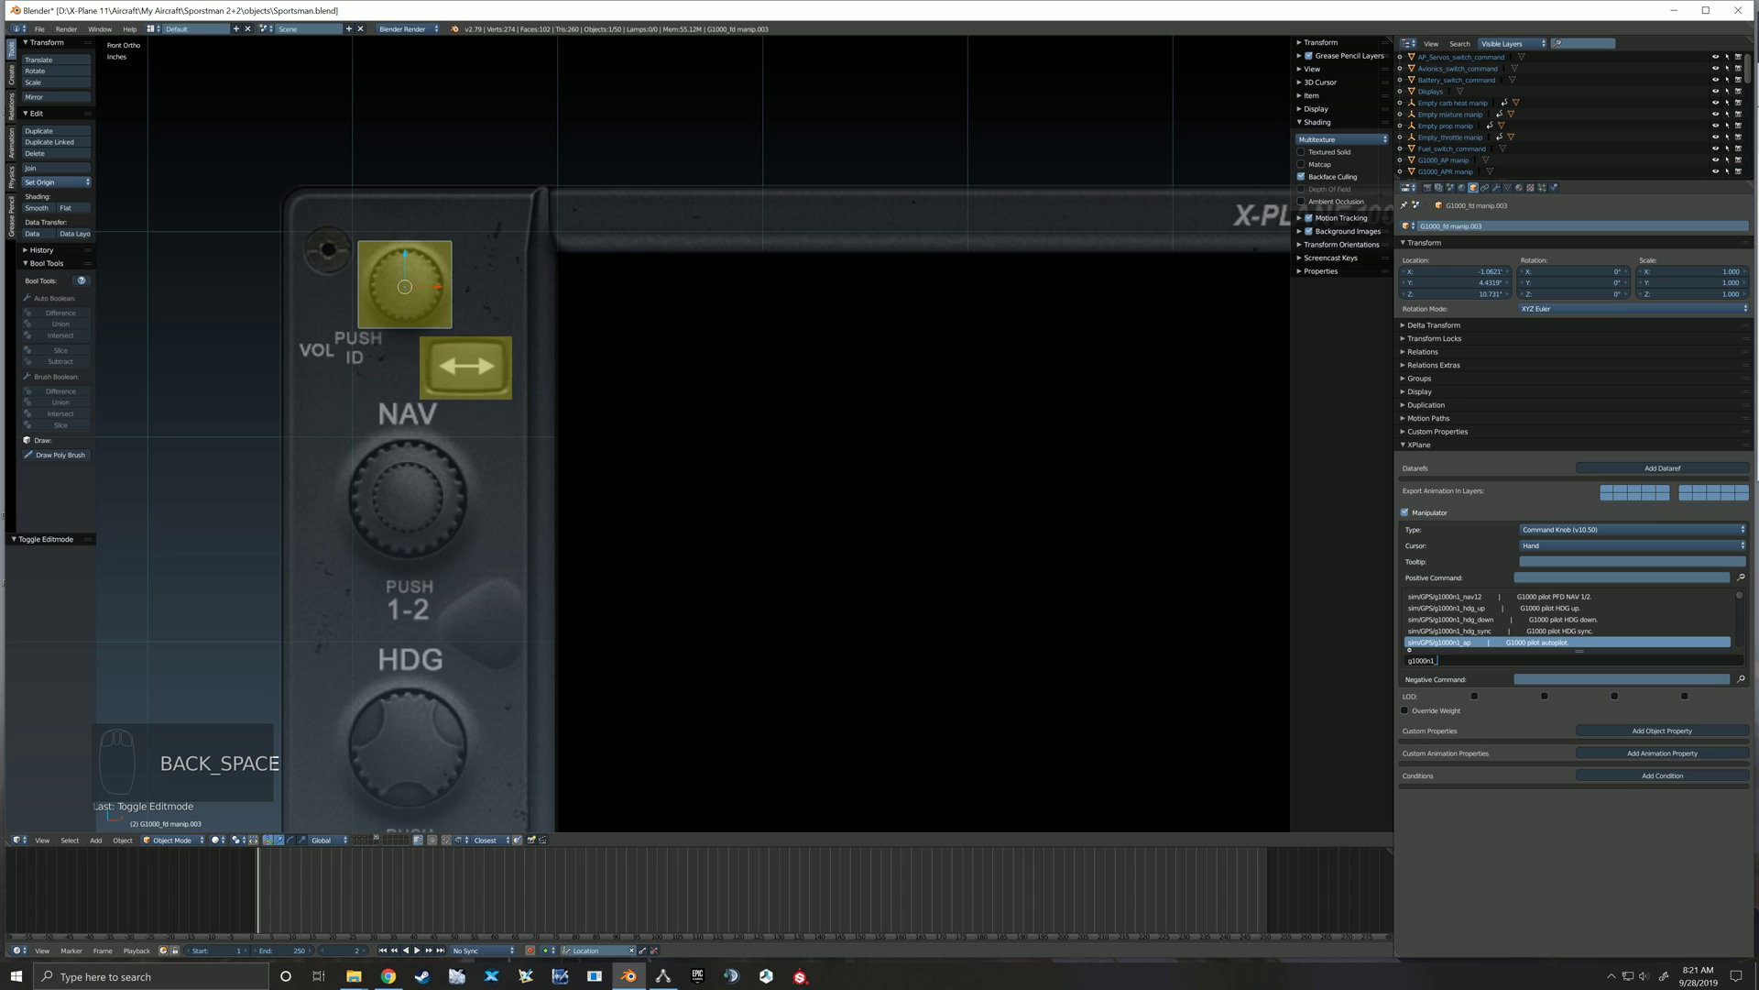
pyautogui.write('nvol')
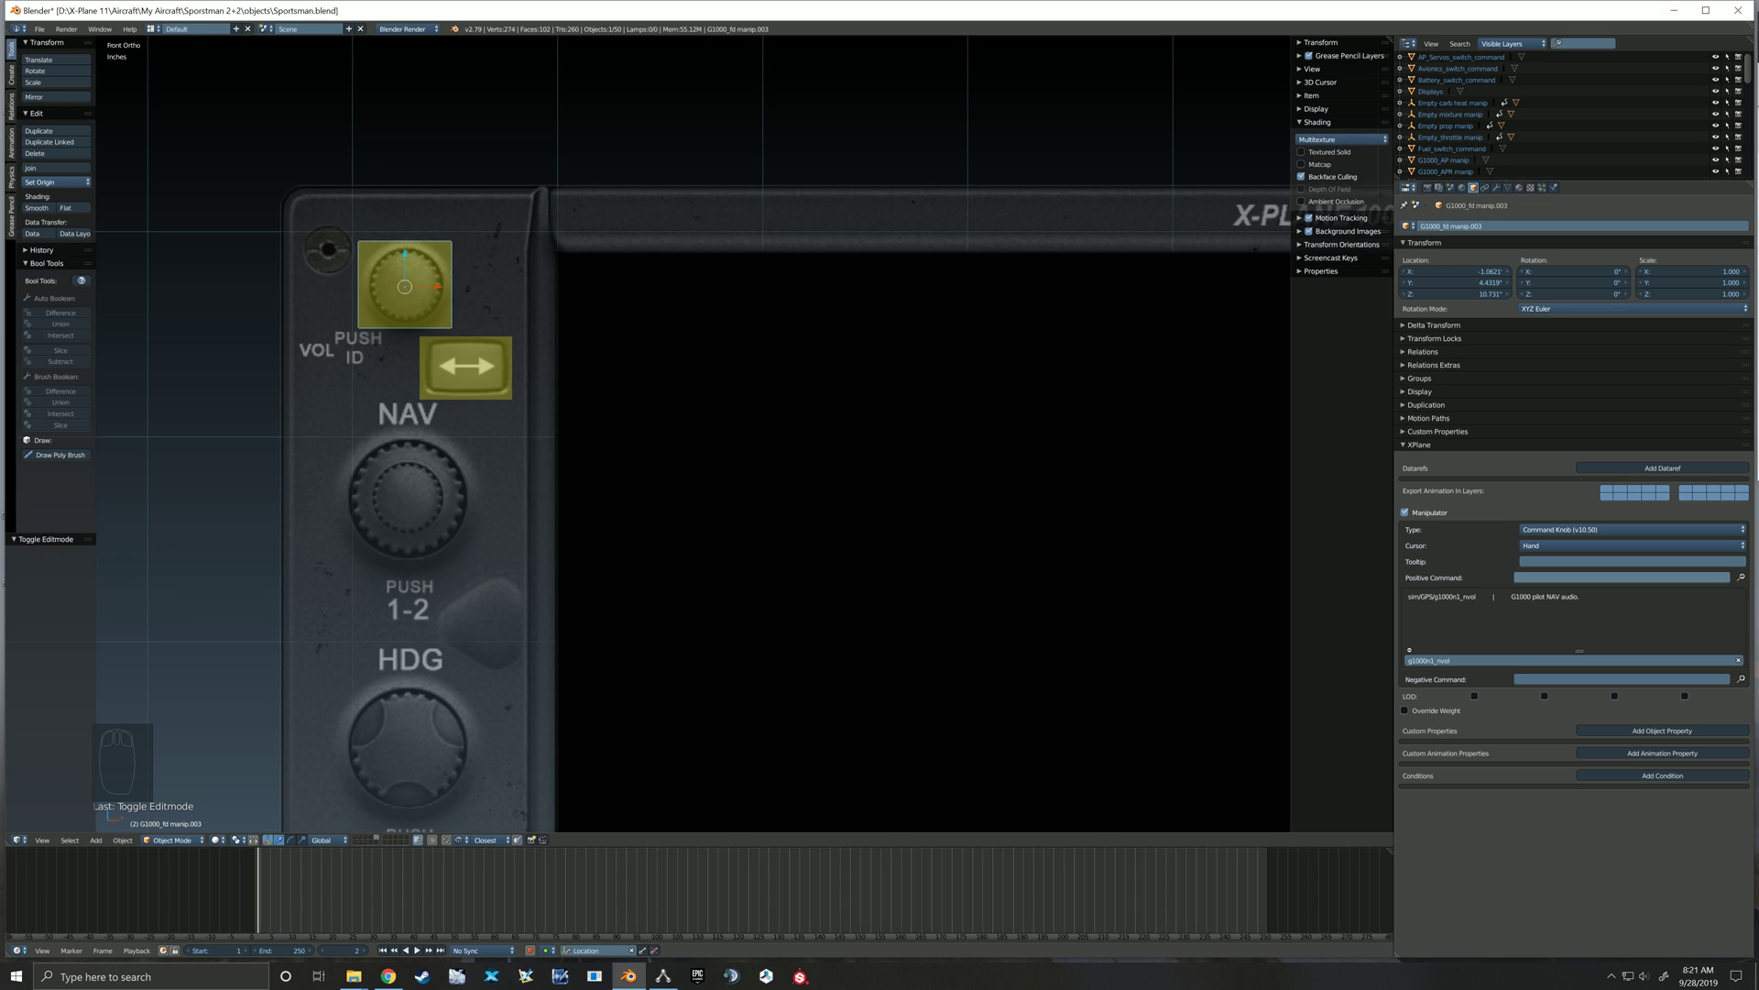
pyautogui.press('Return')
pyautogui.click(1606, 579)
pyautogui.click(1606, 578)
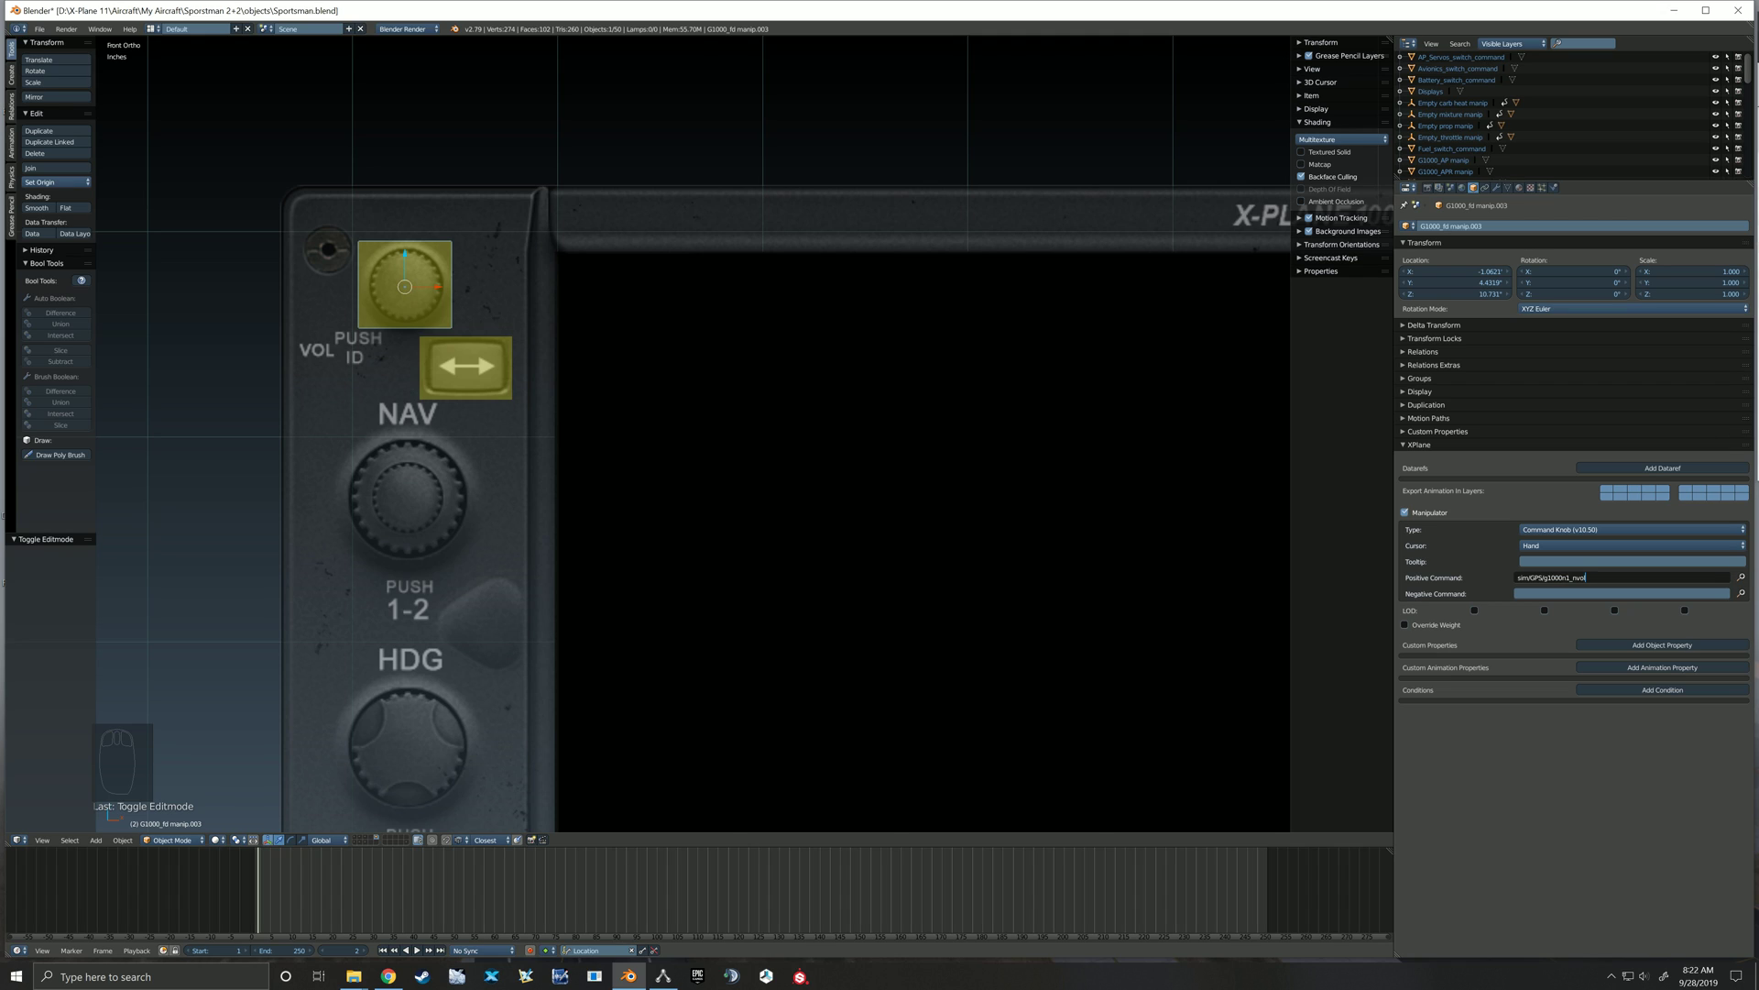
pyautogui.write('_up')
# Set the volume knob's negative command to sim/GPS/g1000n1_nvol_dn and leave the tooltip empty
pyautogui.click(1605, 594)
pyautogui.click(1605, 594)
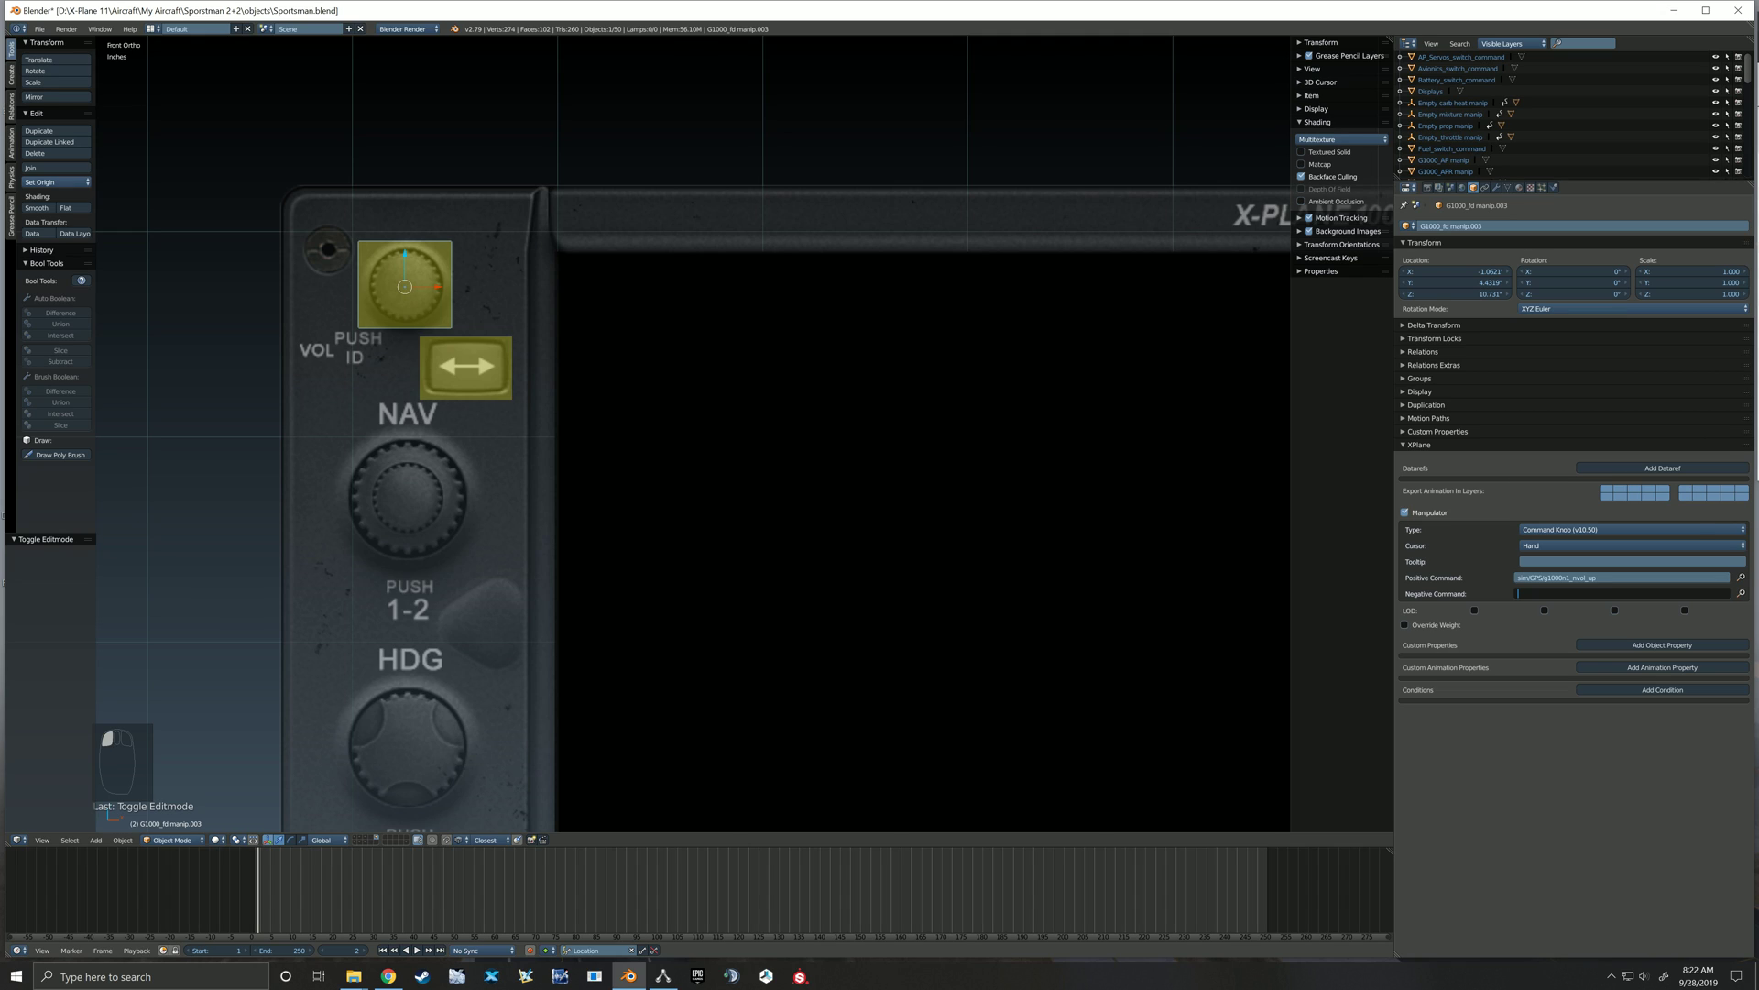
pyautogui.write('sim/GPS/g1000n1_nvol_dn')
pyautogui.click(1631, 562)
pyautogui.click(1631, 562)
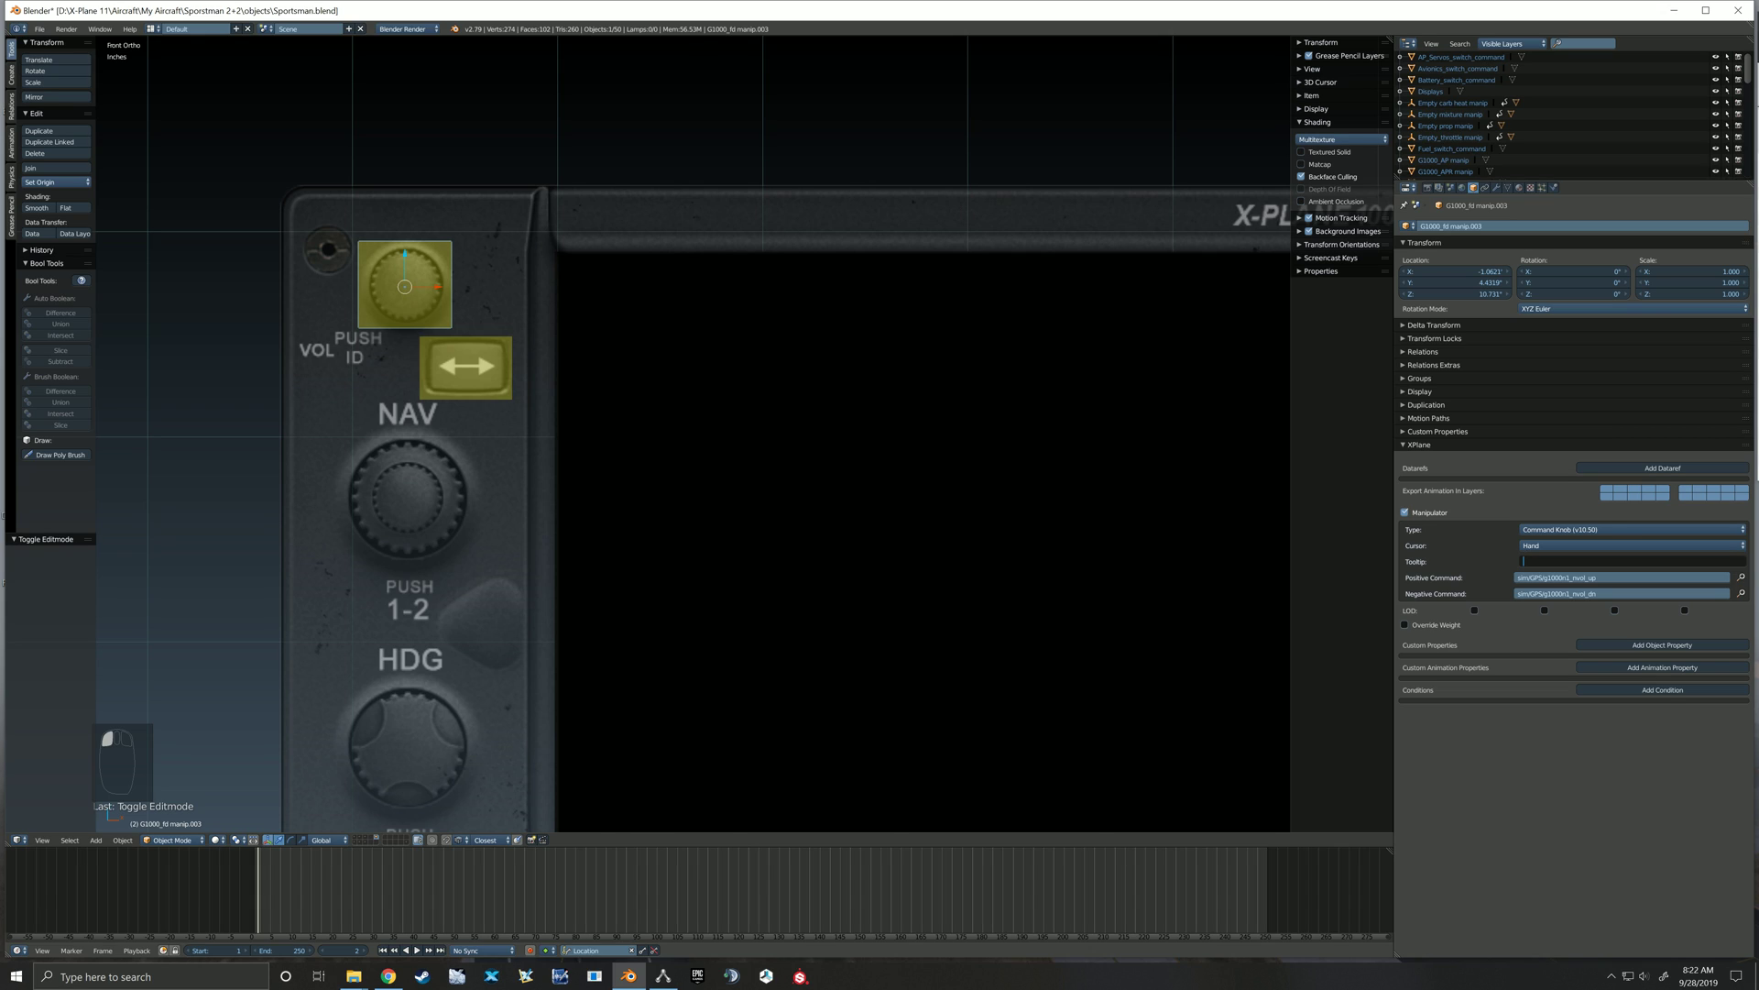
pyautogui.press('Return')
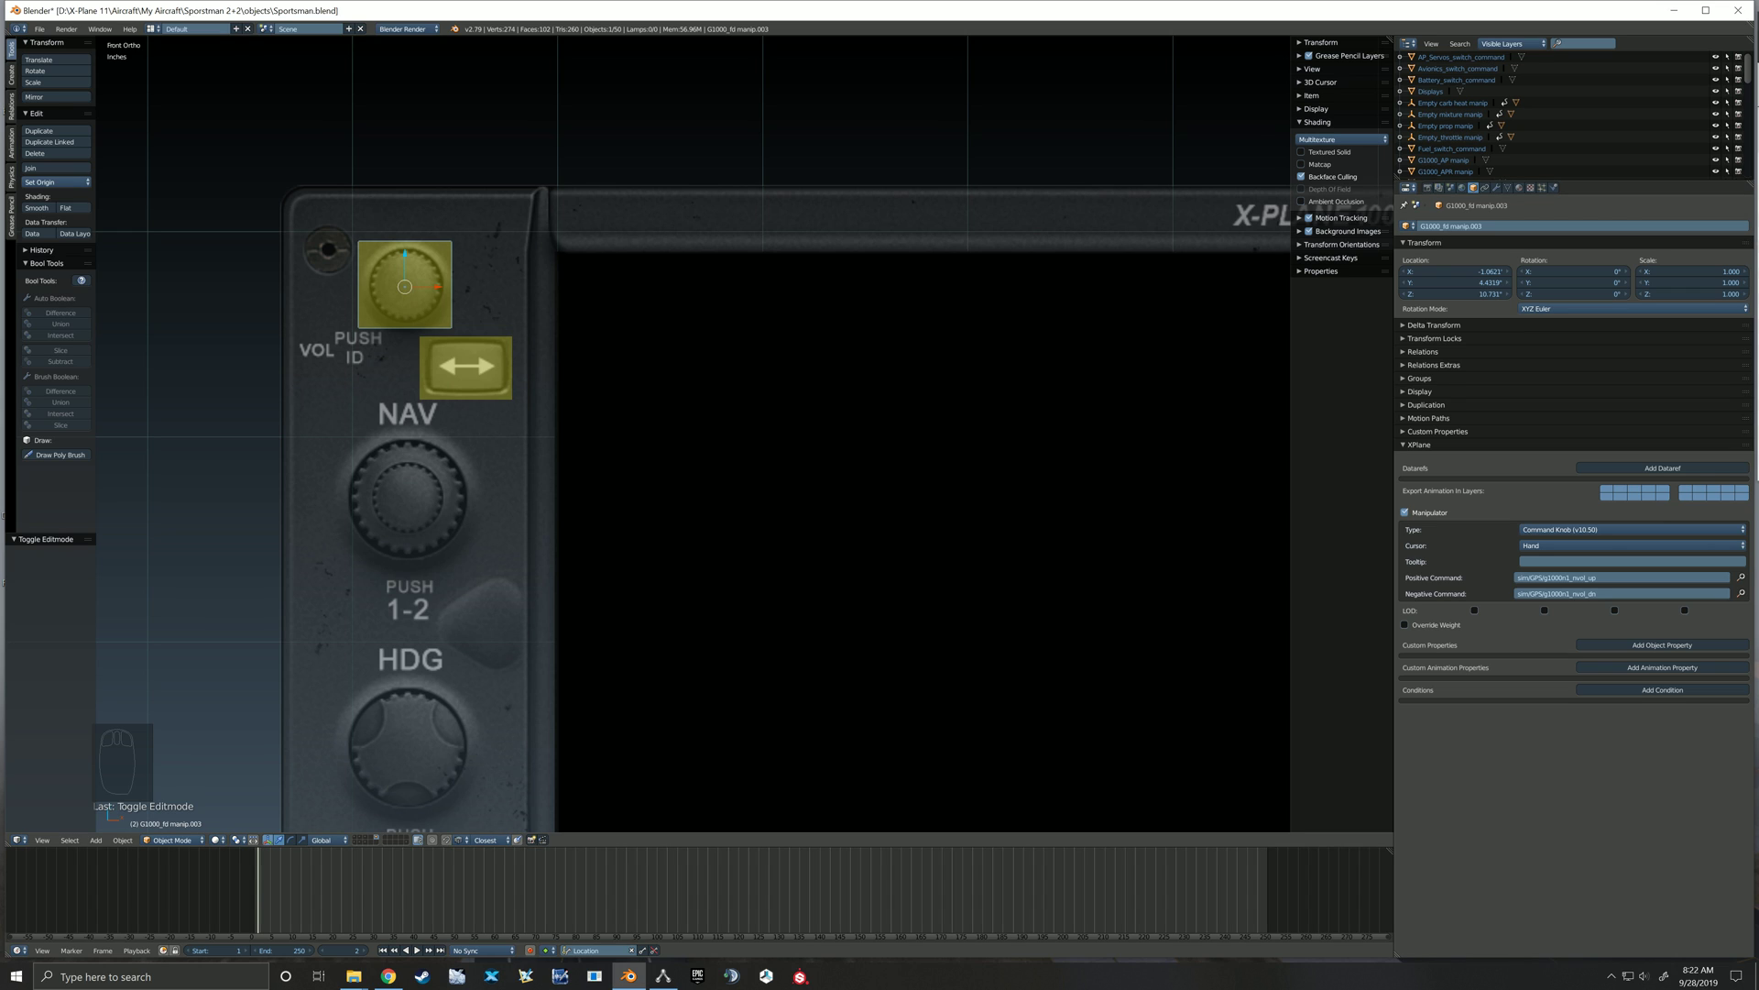
# Duplicate the volume knob's manipulator box and place the copy about 1.03 inches lower, centred over the NAV knob
pyautogui.scroll(-2, 694, 434)
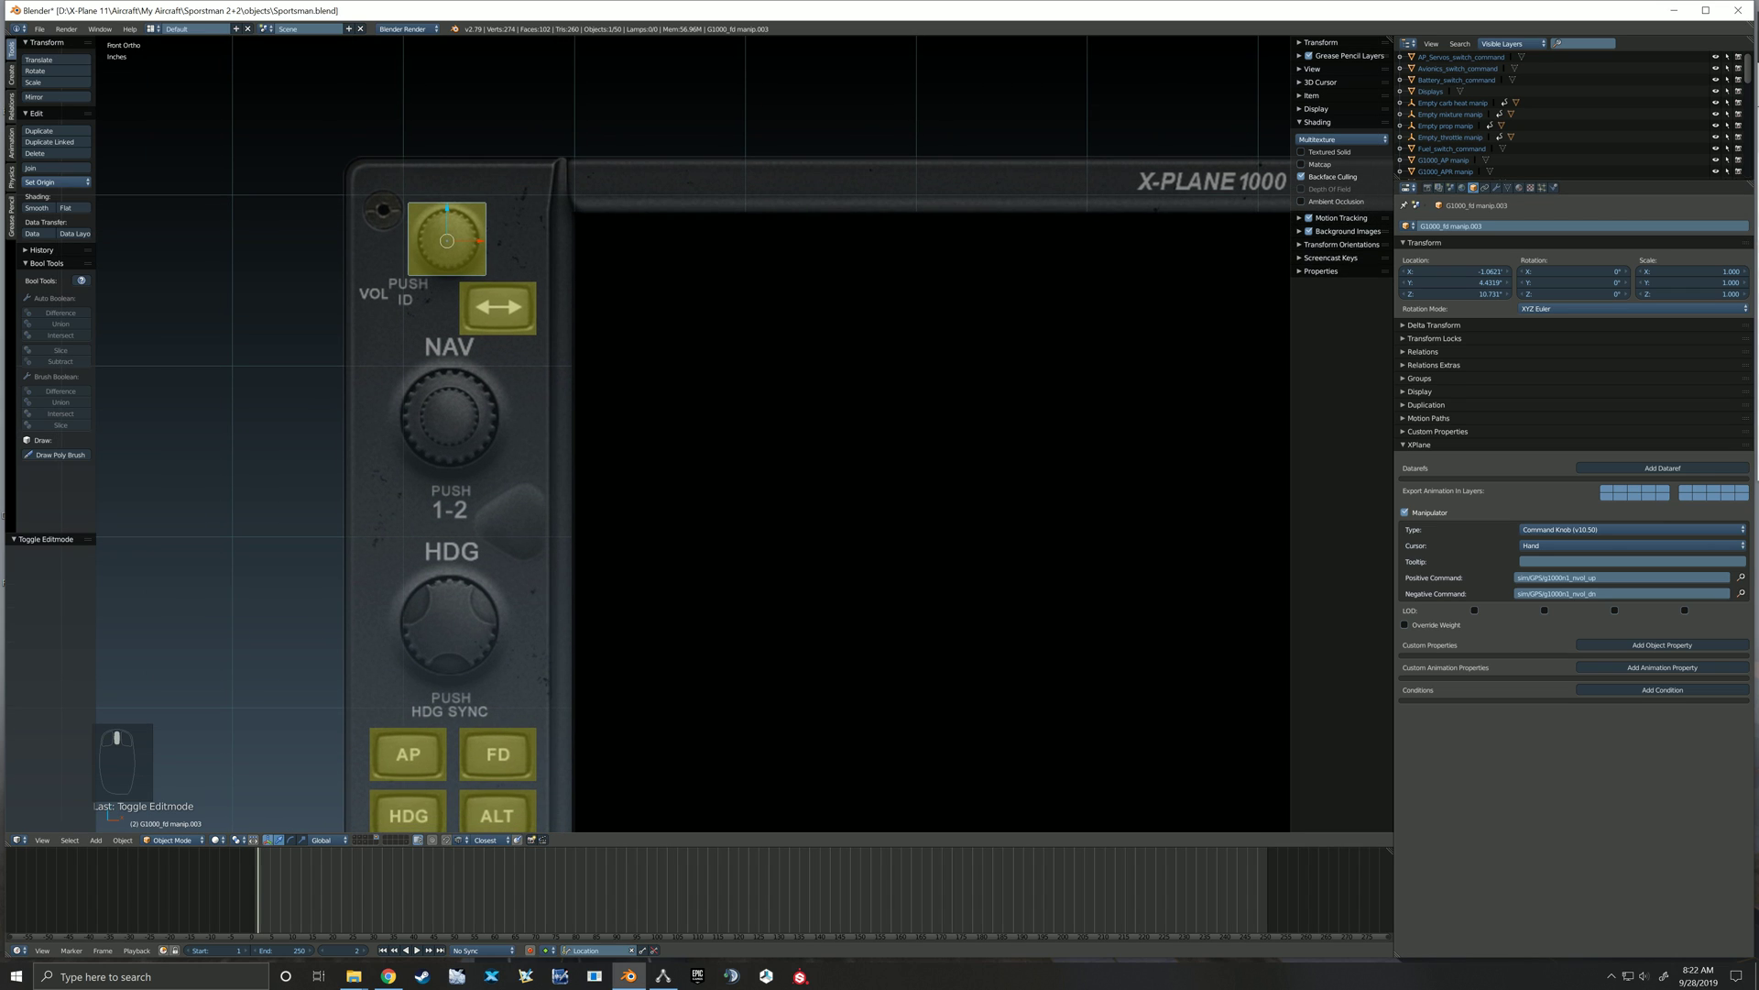
pyautogui.keyDown('shift'); pyautogui.moveTo(694, 434); pyautogui.dragTo(771, 408, button='middle'); pyautogui.keyUp('shift')
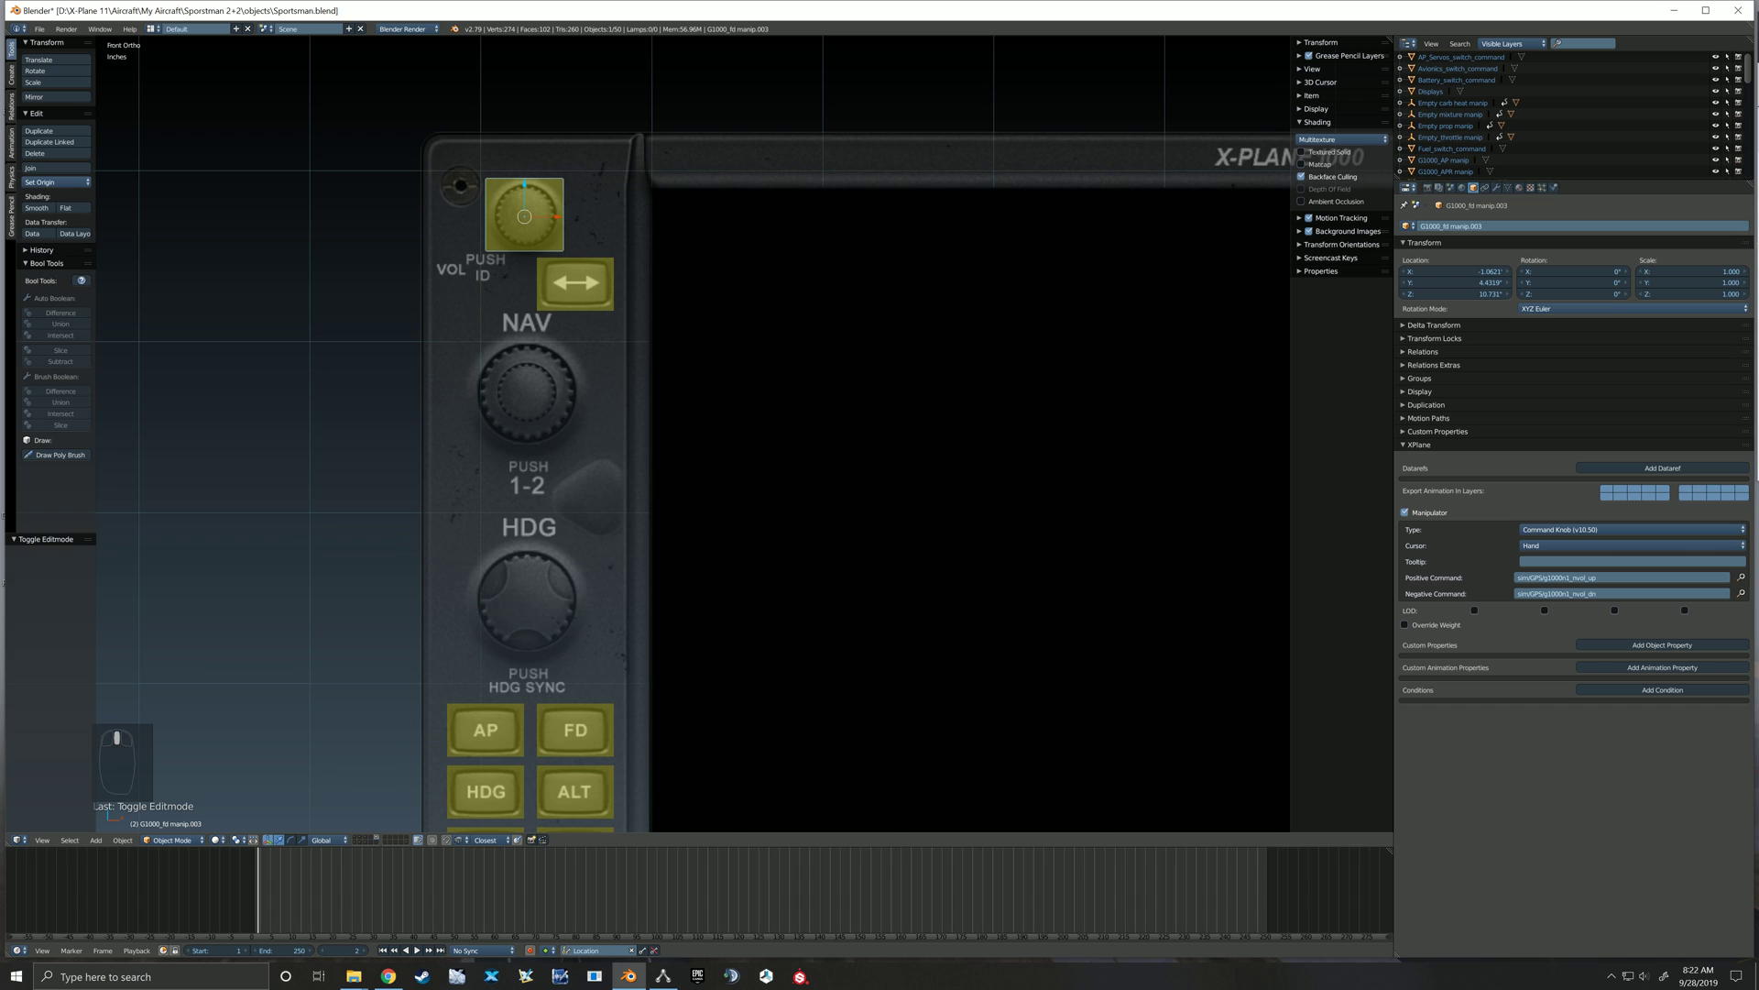
pyautogui.hotkey('shift', 'd')
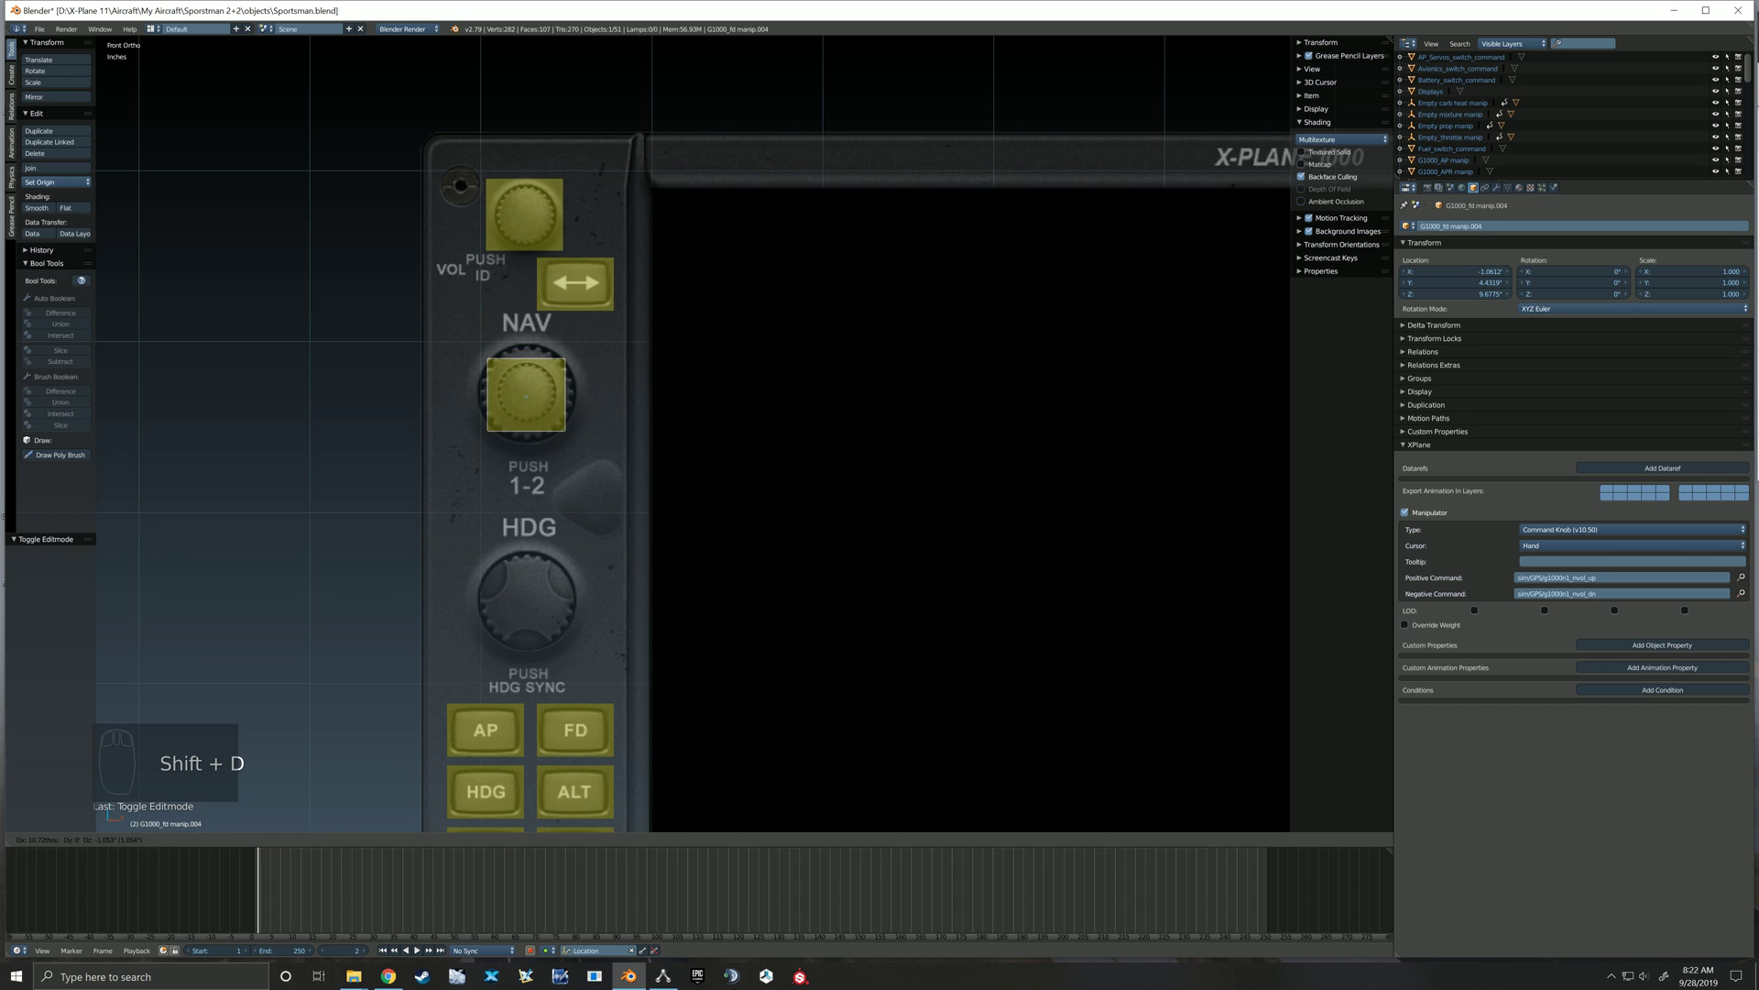
pyautogui.press('Return')
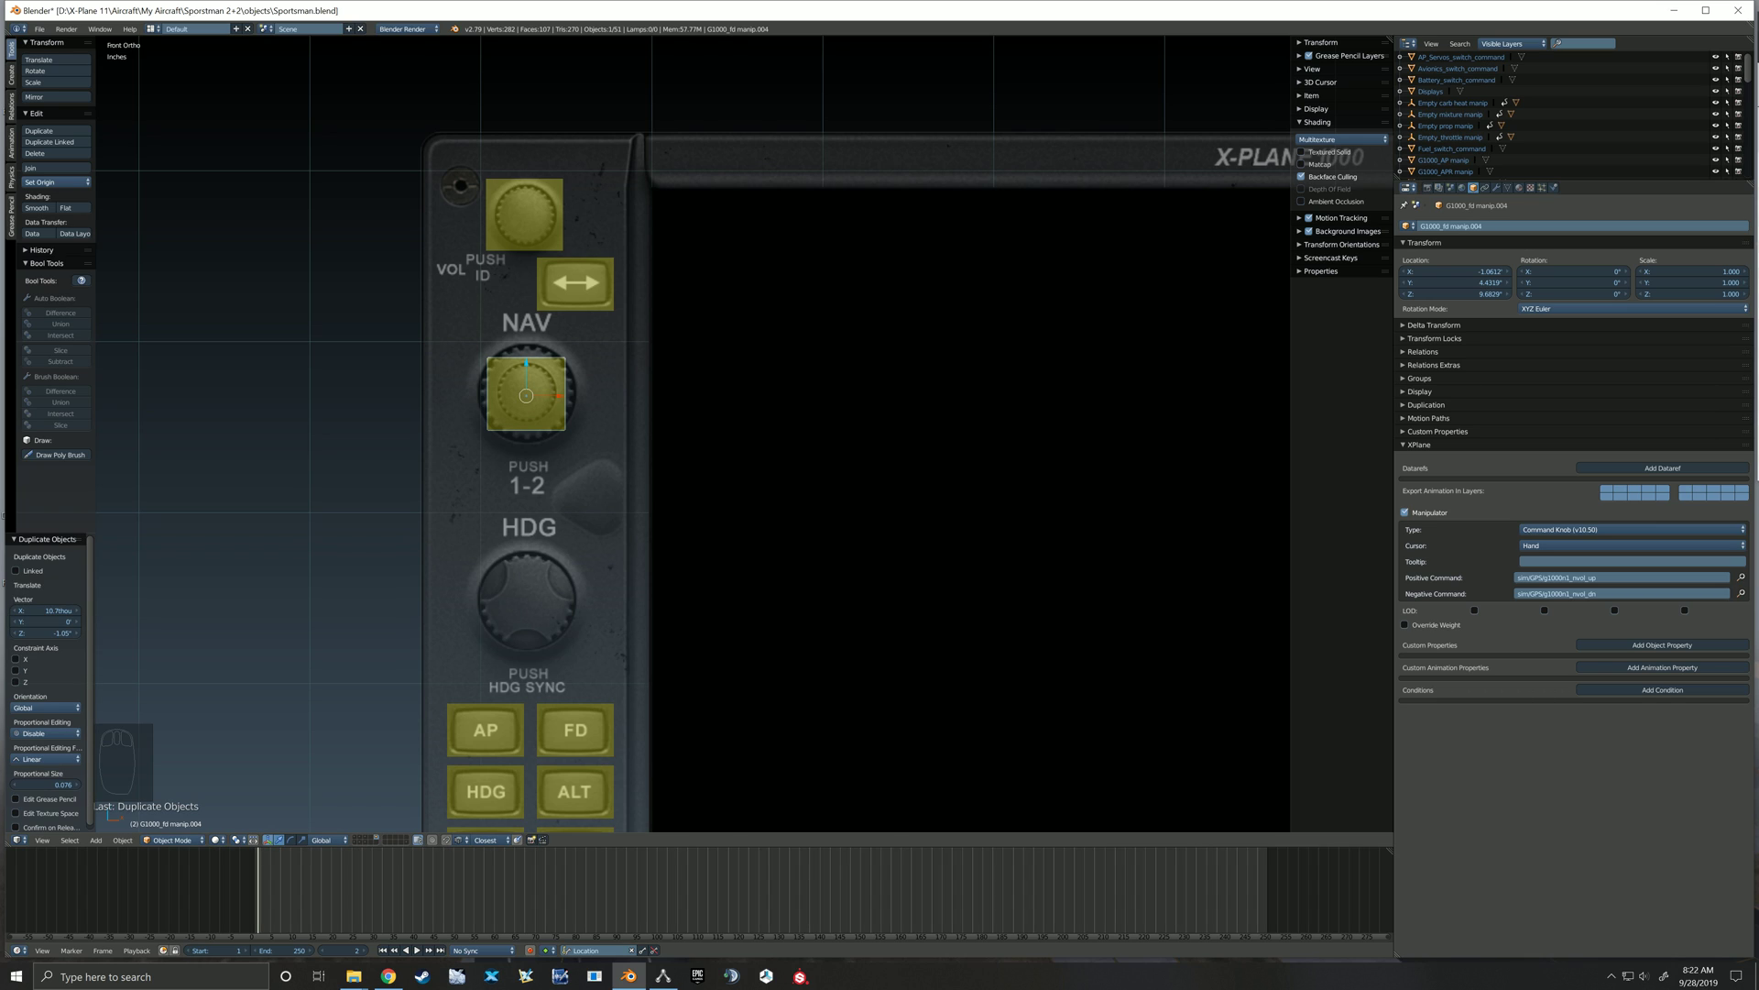
# Show the cockpit panel's layer as well, with the duplicated manipulator box at the NAV knob
pyautogui.press('Tab')
pyautogui.scroll(5, 569, 424)
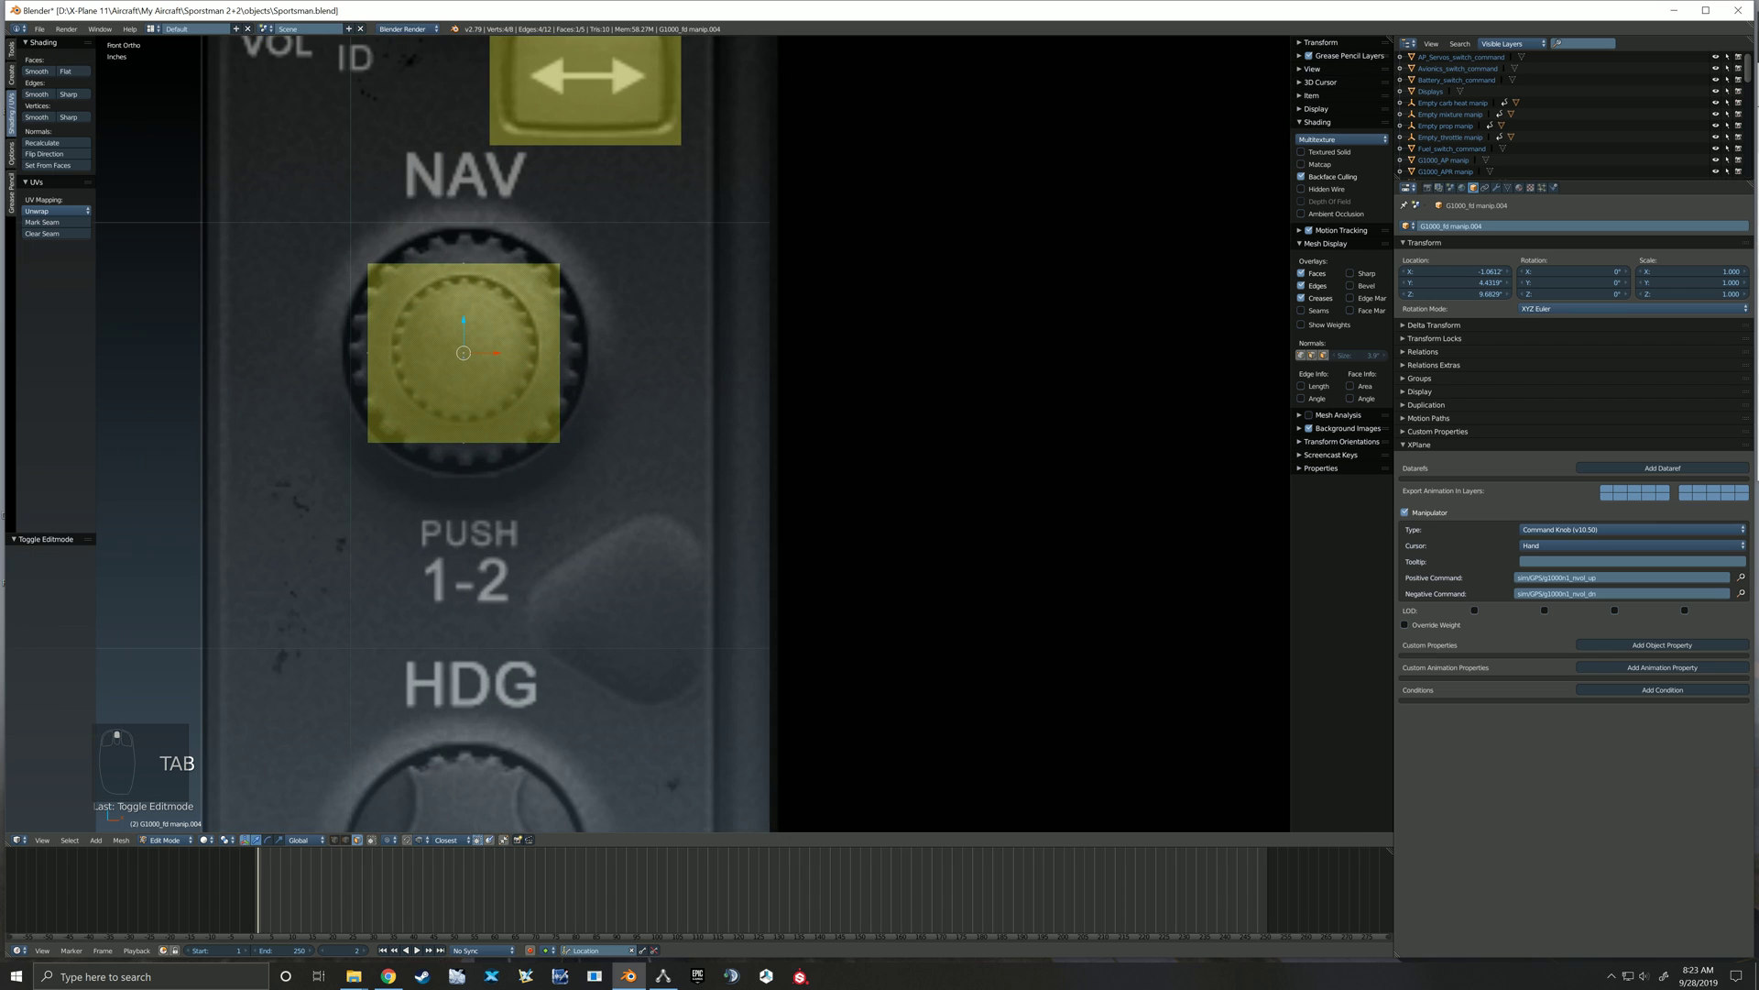
pyautogui.press('Tab')
pyautogui.moveTo(514, 412); pyautogui.dragTo(550, 412, button='middle')
pyautogui.keyDown('shift'); pyautogui.click(364, 836); pyautogui.keyUp('shift')
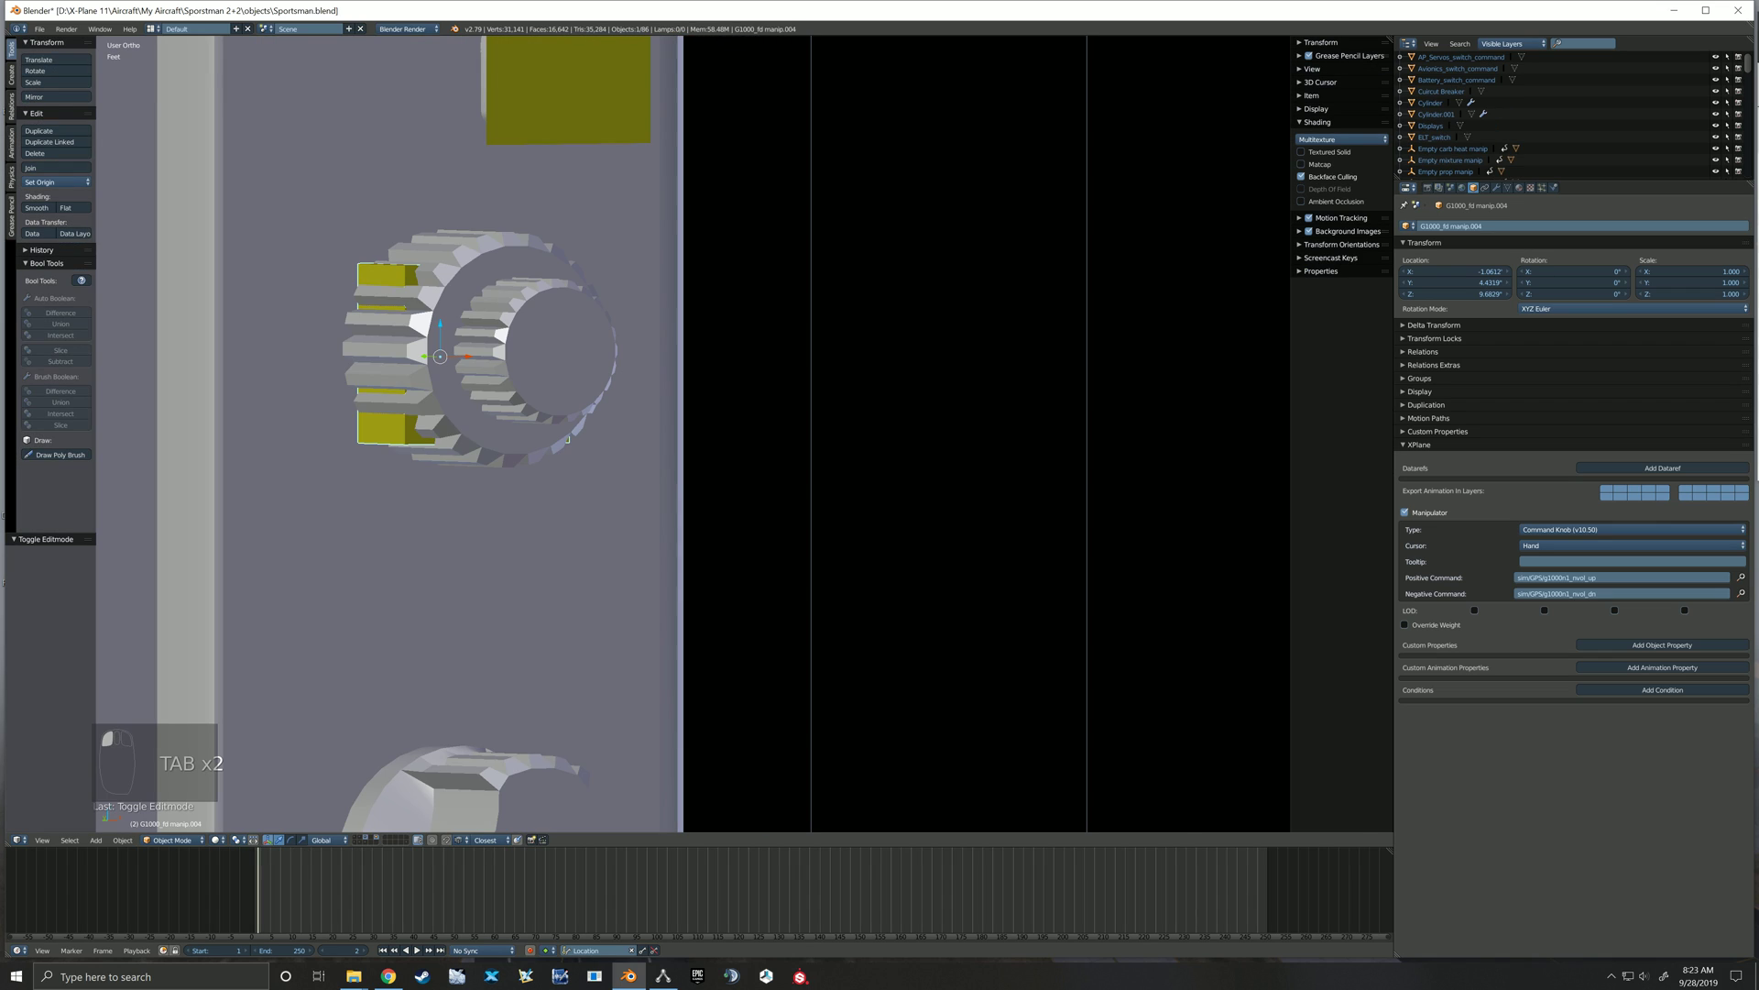
# Move the box's front face and then its back end outward along Y so it encloses only the inner NAV knob
pyautogui.press('Tab')
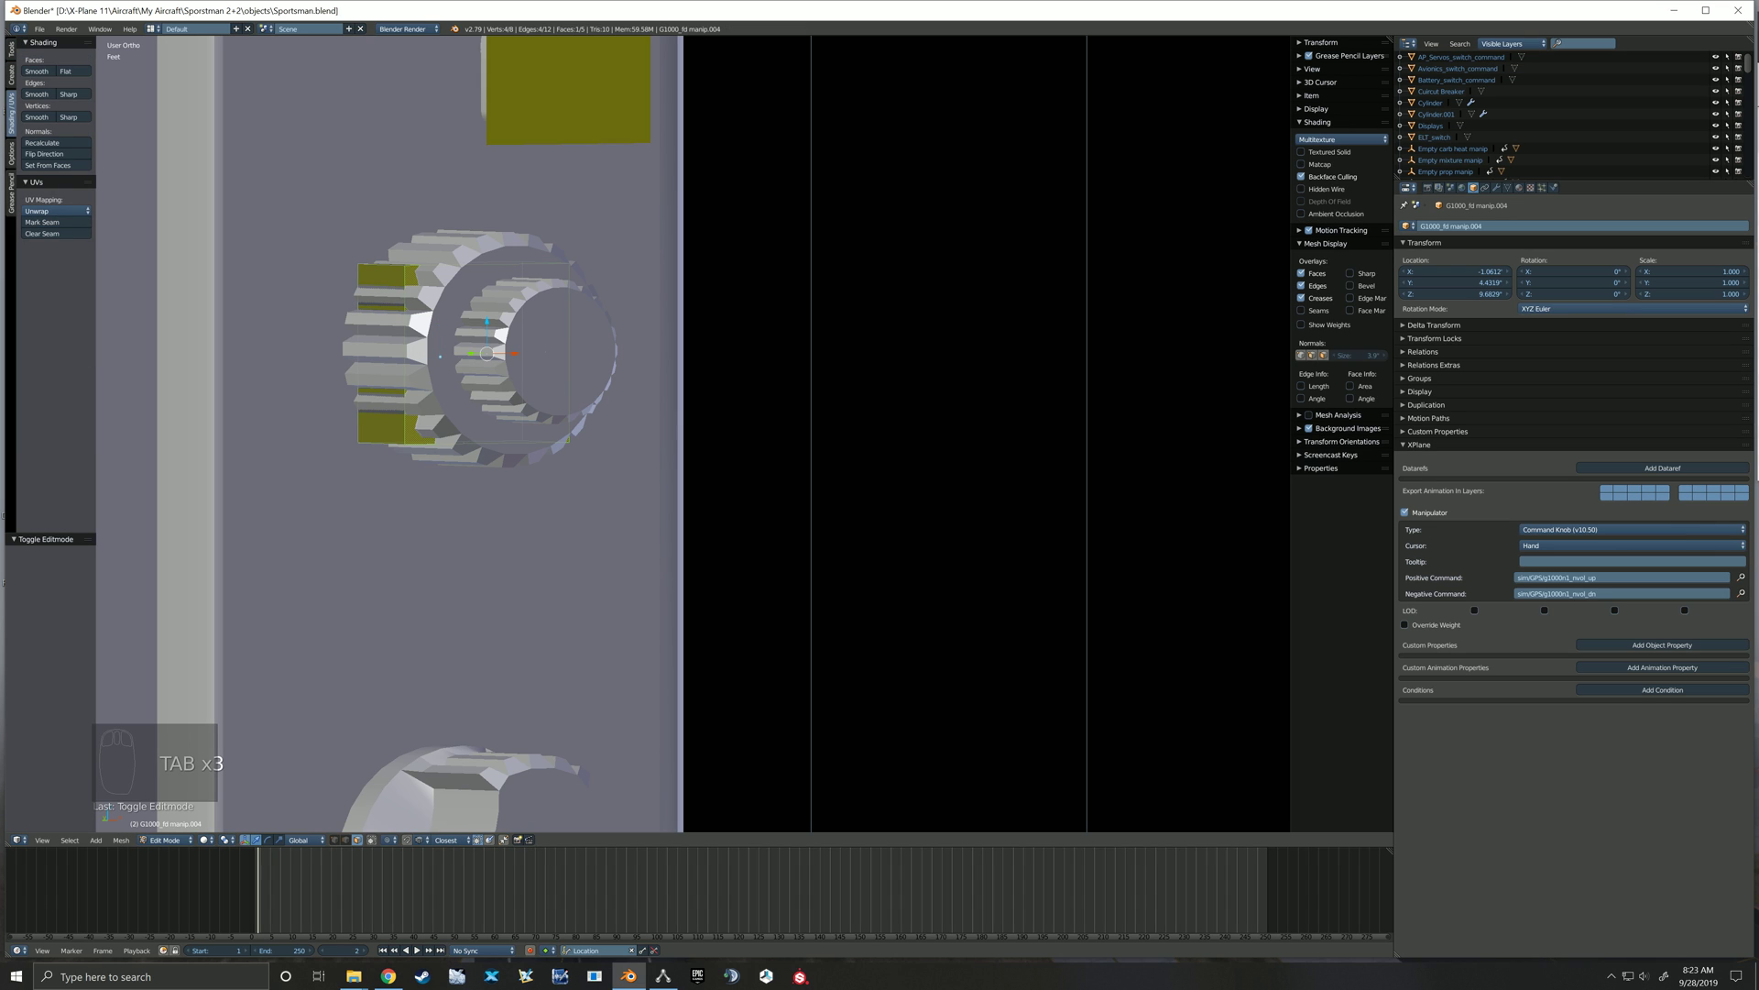
pyautogui.moveTo(471, 354); pyautogui.dragTo(556, 356)
pyautogui.moveTo(556, 357); pyautogui.dragTo(587, 360, button='middle')
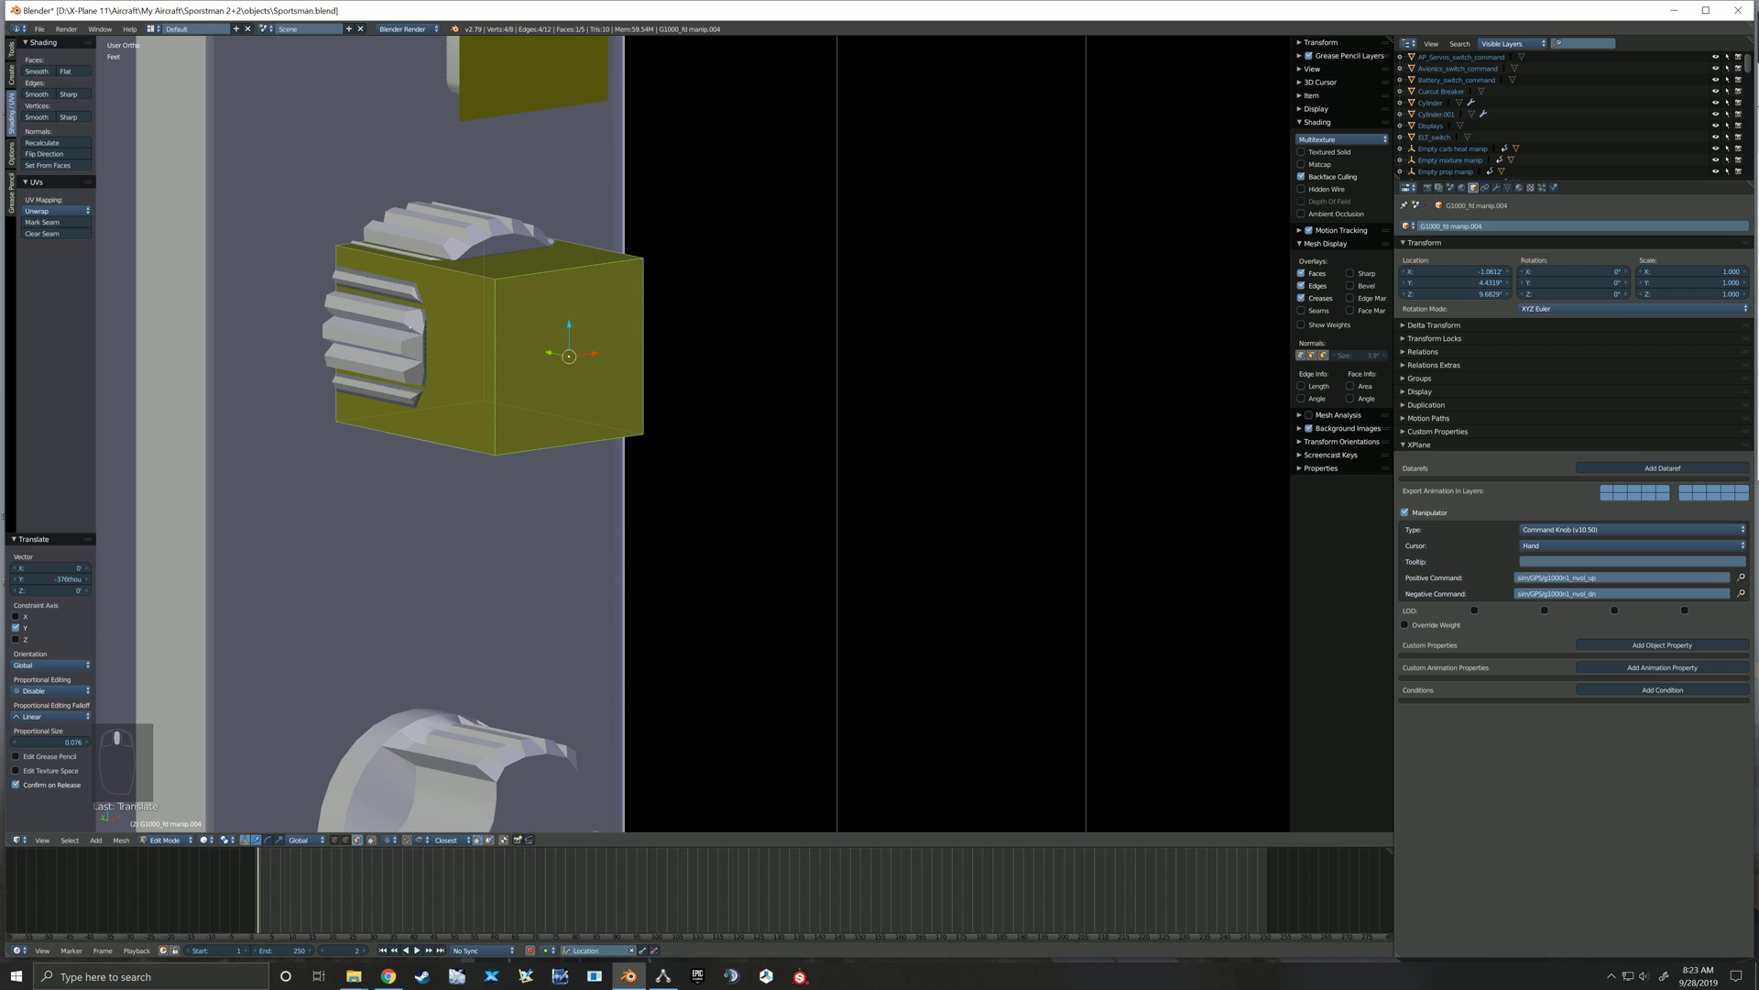
pyautogui.press('g')
pyautogui.moveTo(370, 319); pyautogui.dragTo(486, 338)
# Scale the whole box to about 0.8 without changing Y, nudge it up over the inner NAV knob, and return to Object Mode
pyautogui.press('a')
pyautogui.press('a')
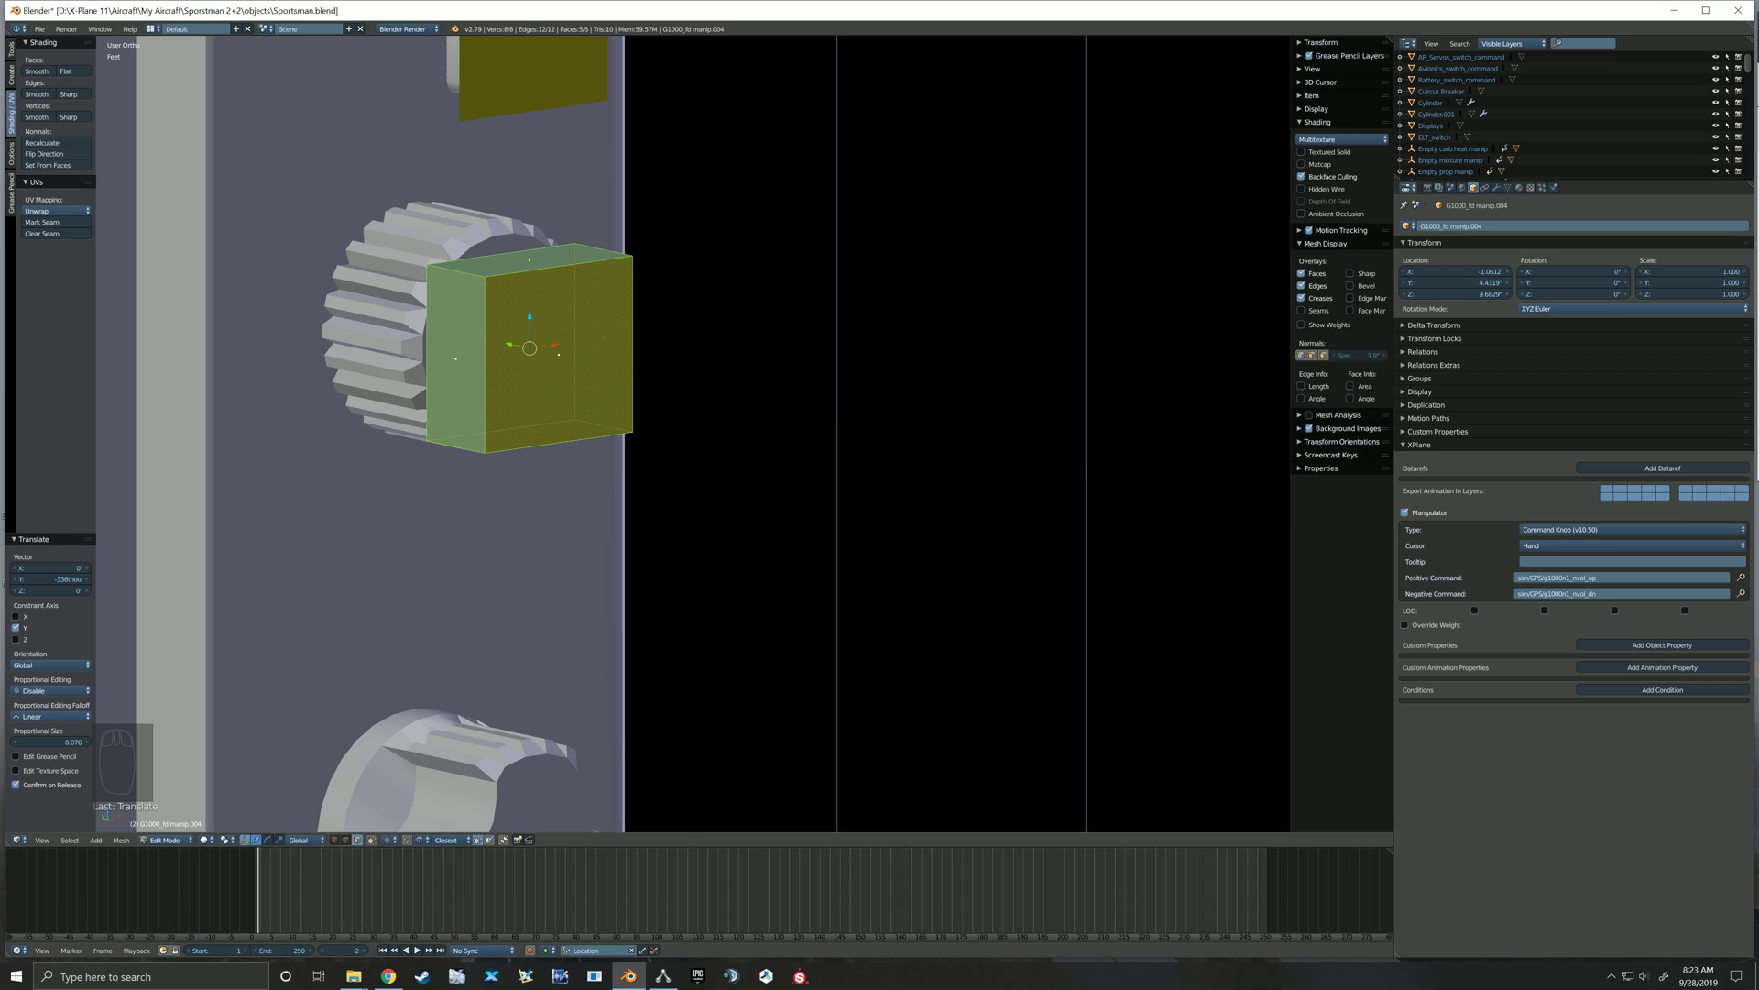
pyautogui.press('KP_1')
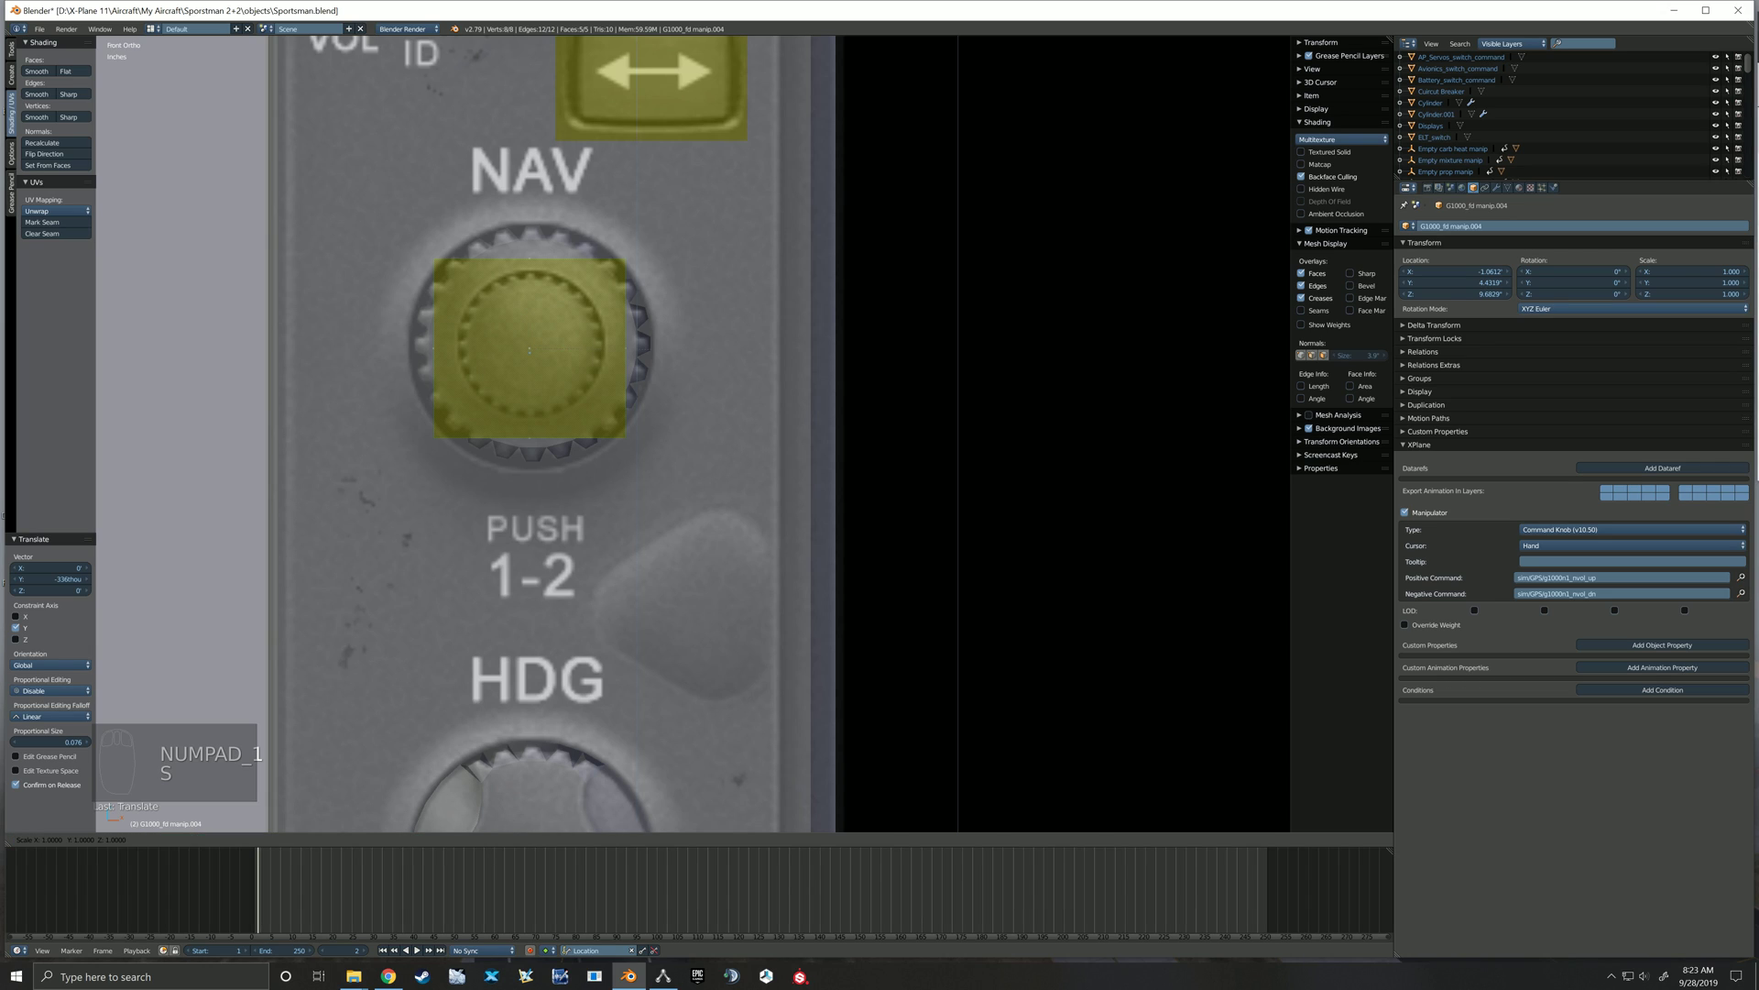
pyautogui.press('s')
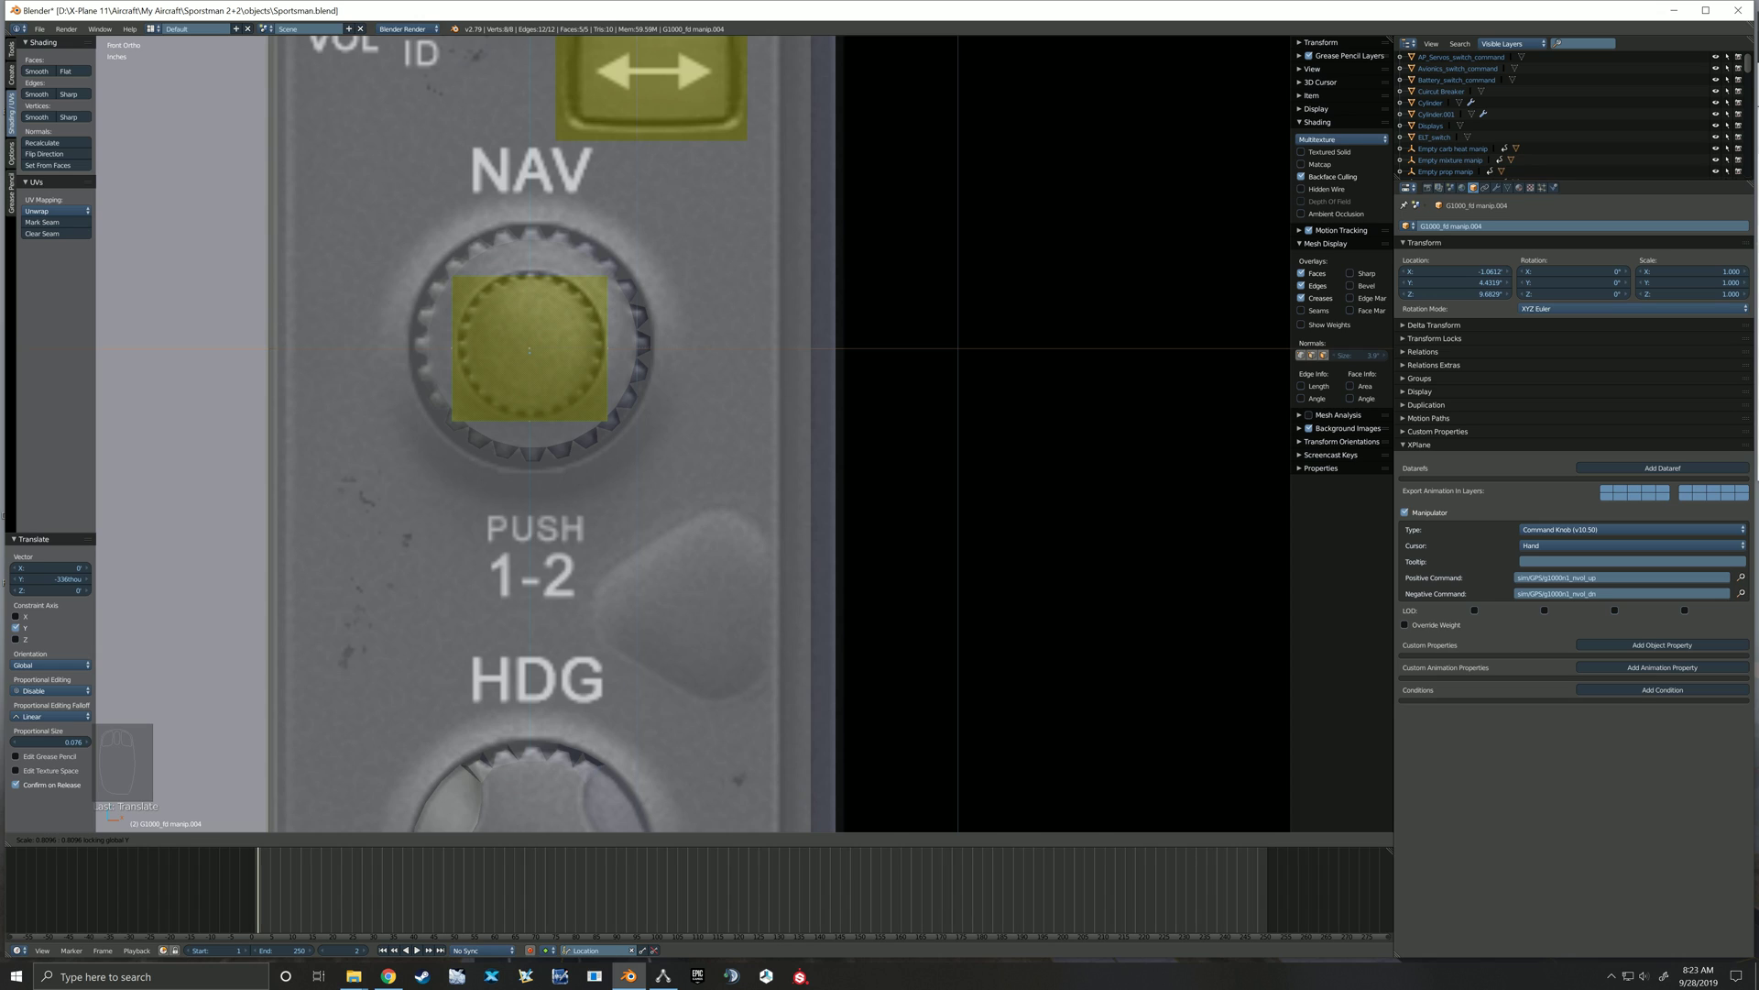
pyautogui.click(568, 307)
pyautogui.moveTo(529, 310); pyautogui.dragTo(529, 306)
pyautogui.moveTo(531, 307); pyautogui.dragTo(634, 321, button='middle')
pyautogui.press('Tab')
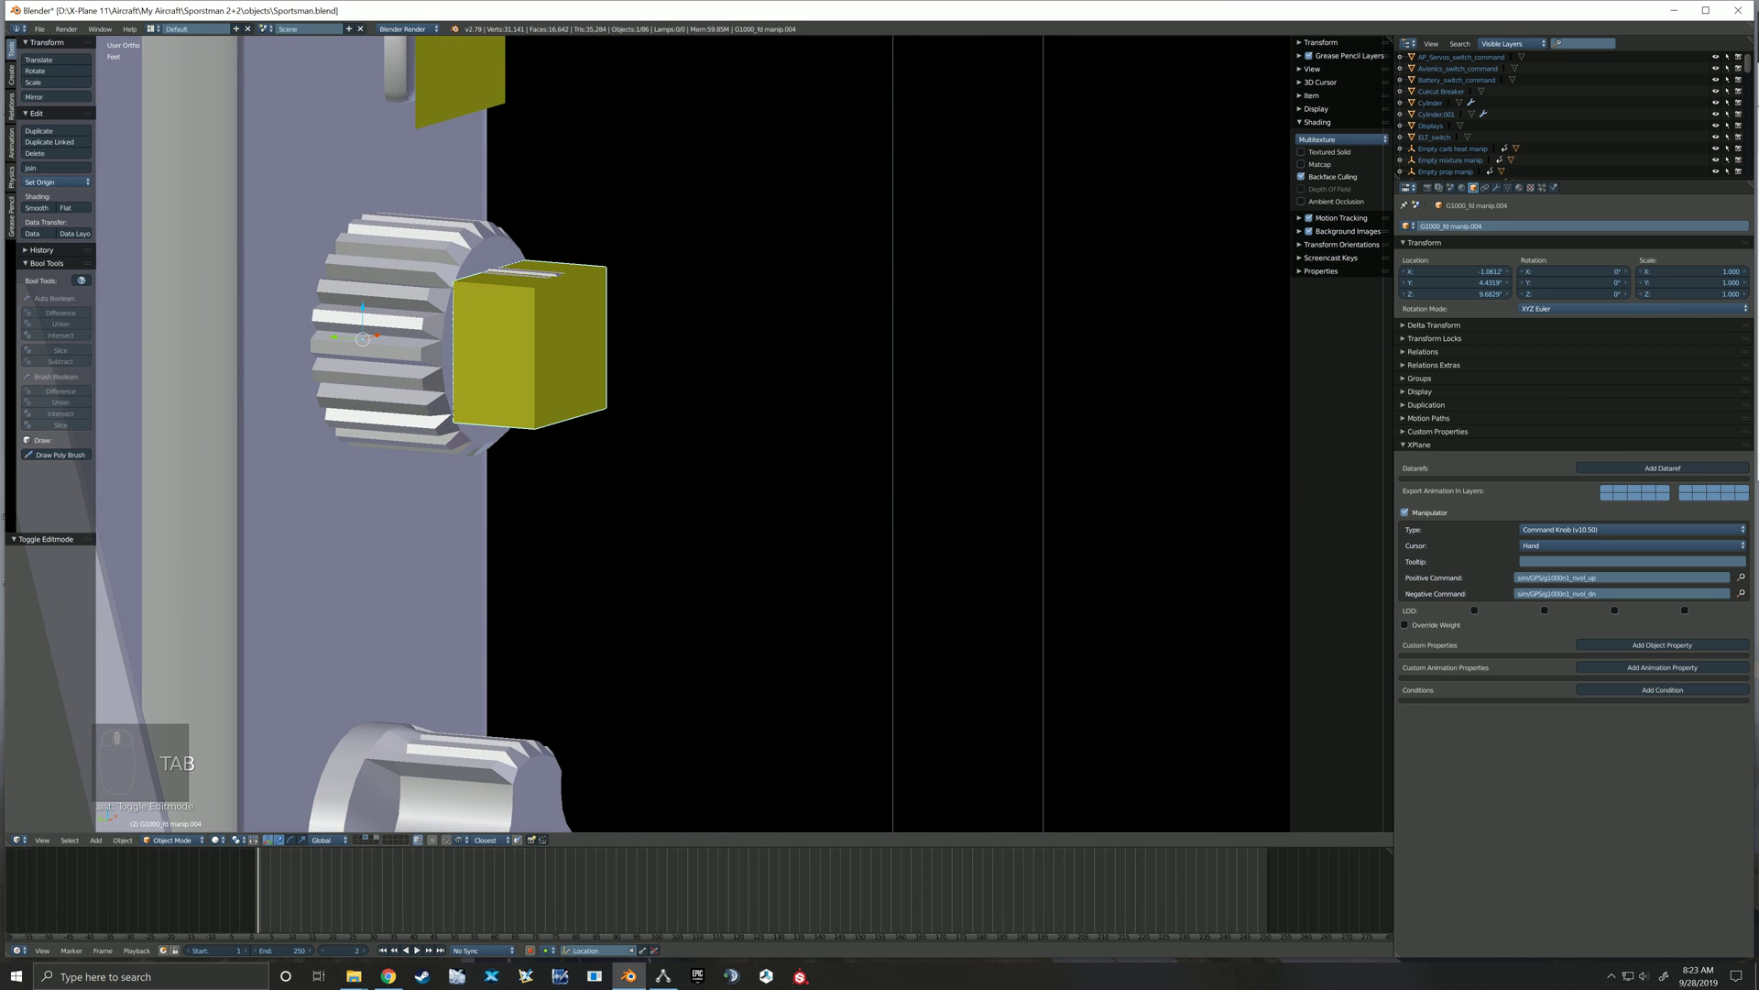
# Duplicate the inner NAV knob's manipulator box in place and scale the copy's mesh up to cover the outer knob
pyautogui.press('KP_1')
pyautogui.hotkey('shift', 'd')
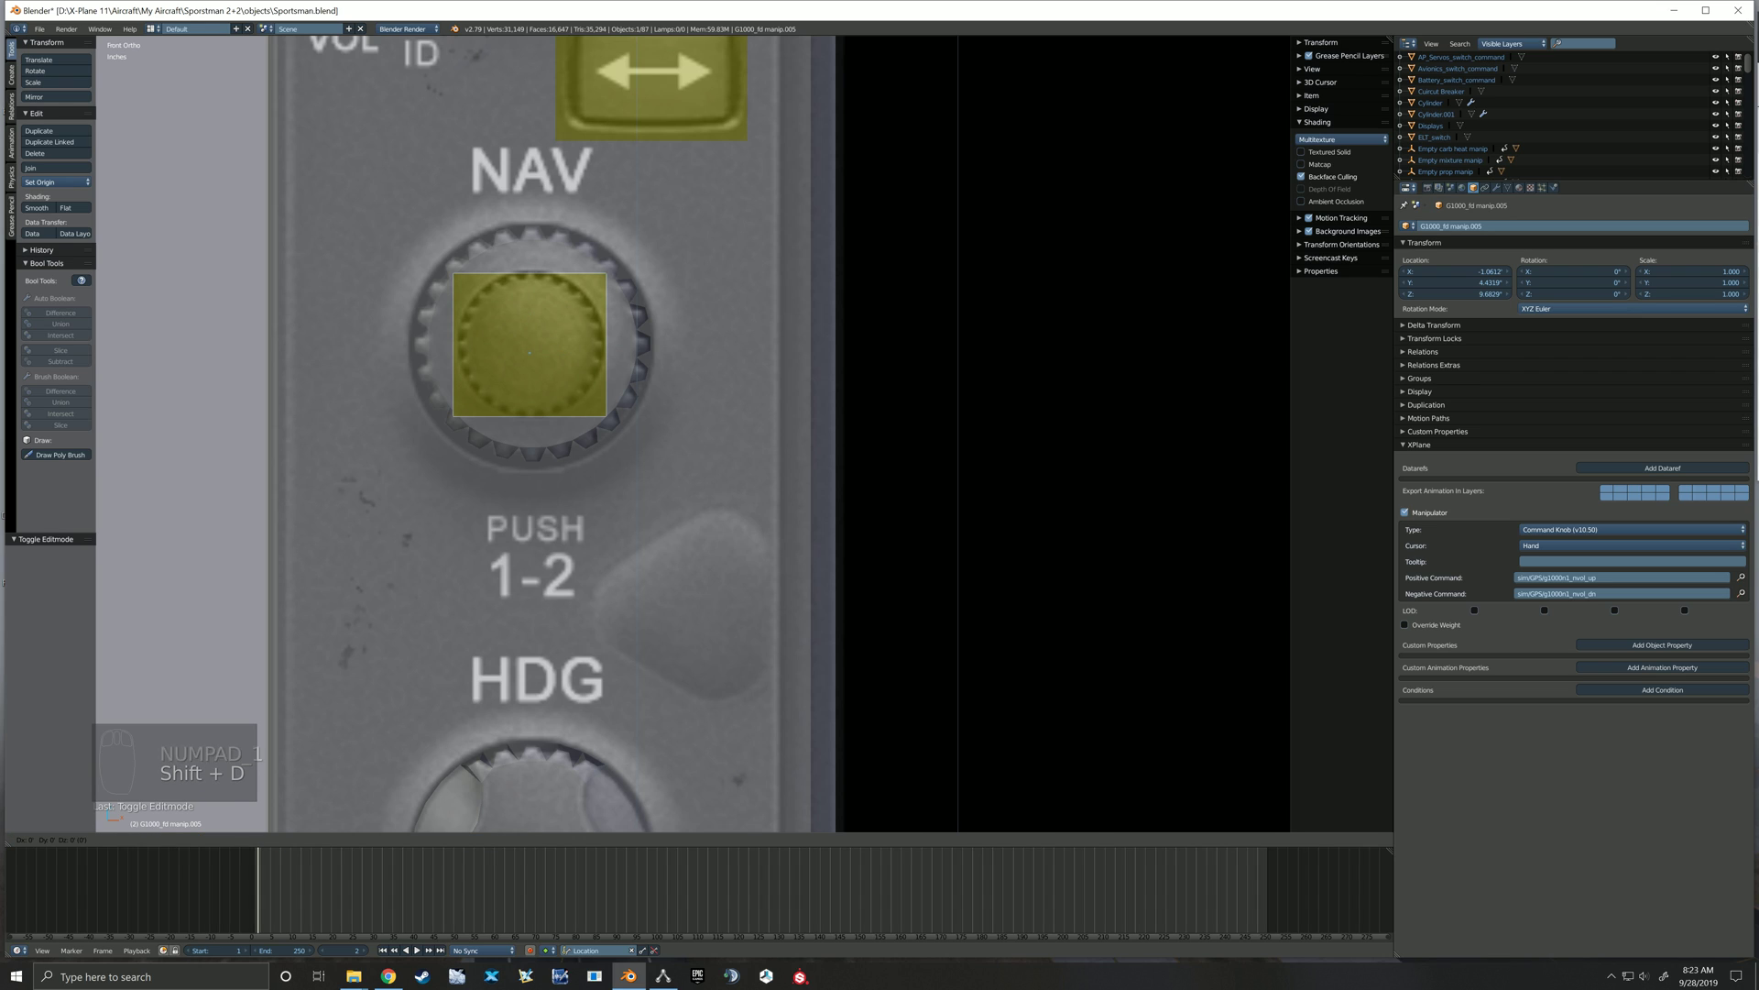
pyautogui.press('Escape')
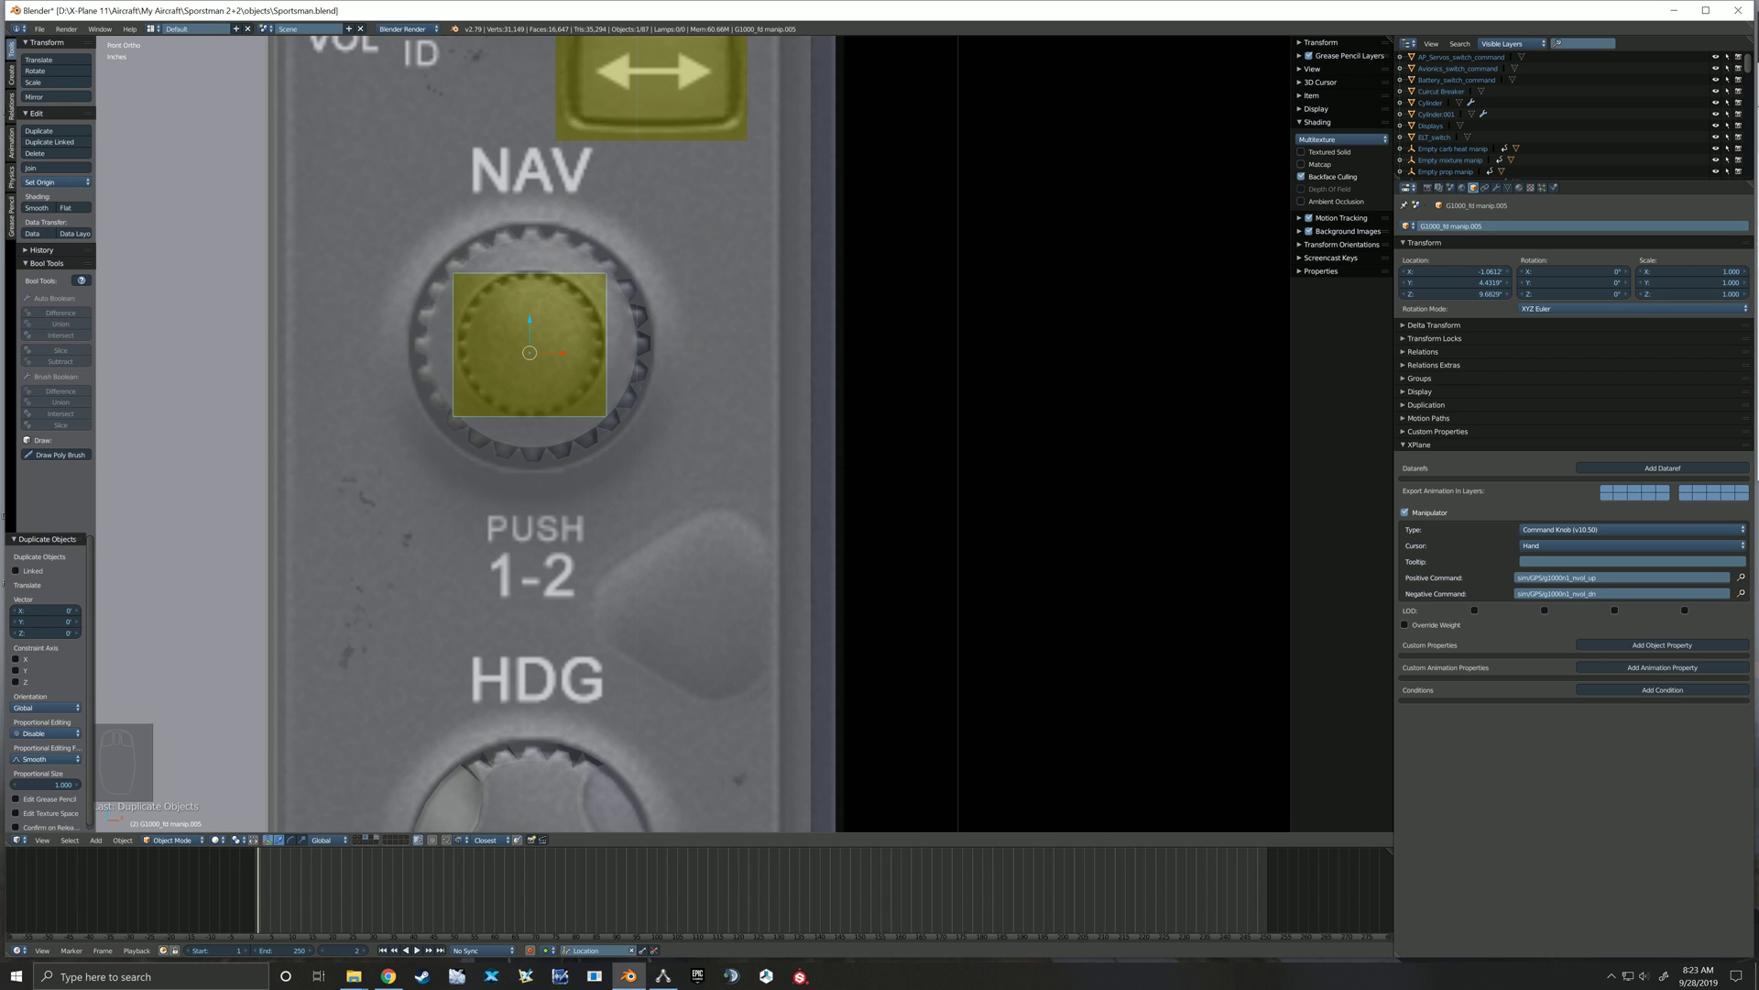
pyautogui.press('Tab')
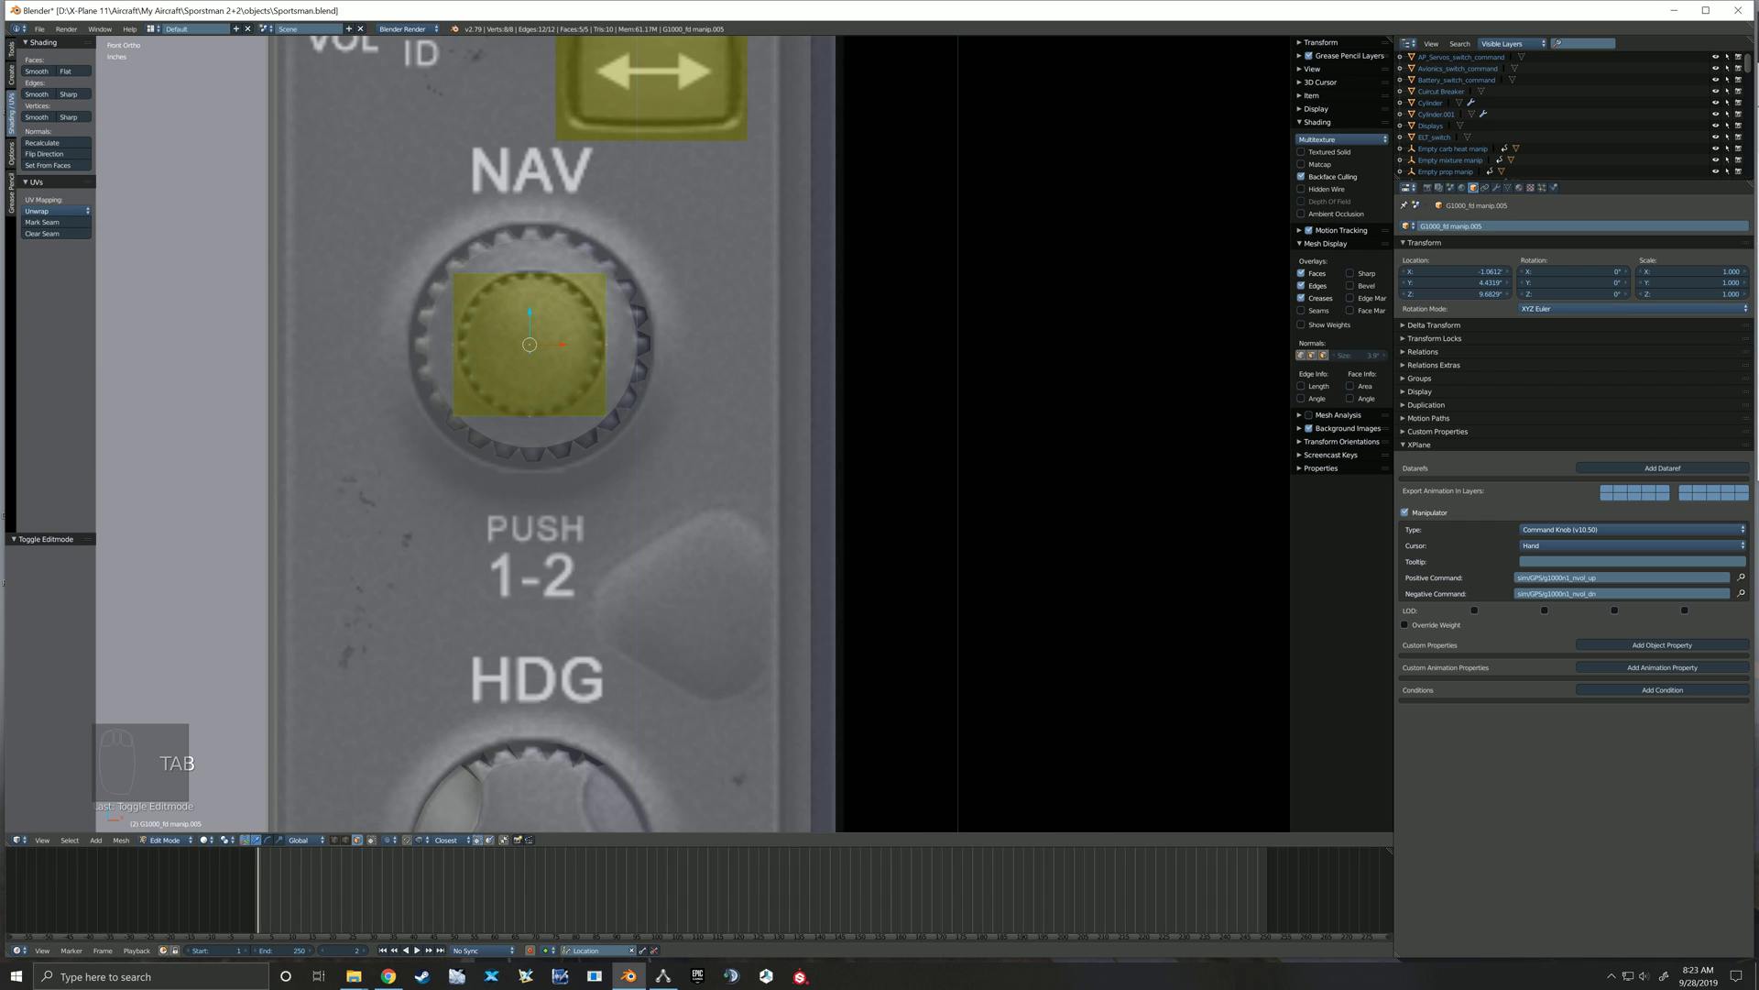
pyautogui.press('s')
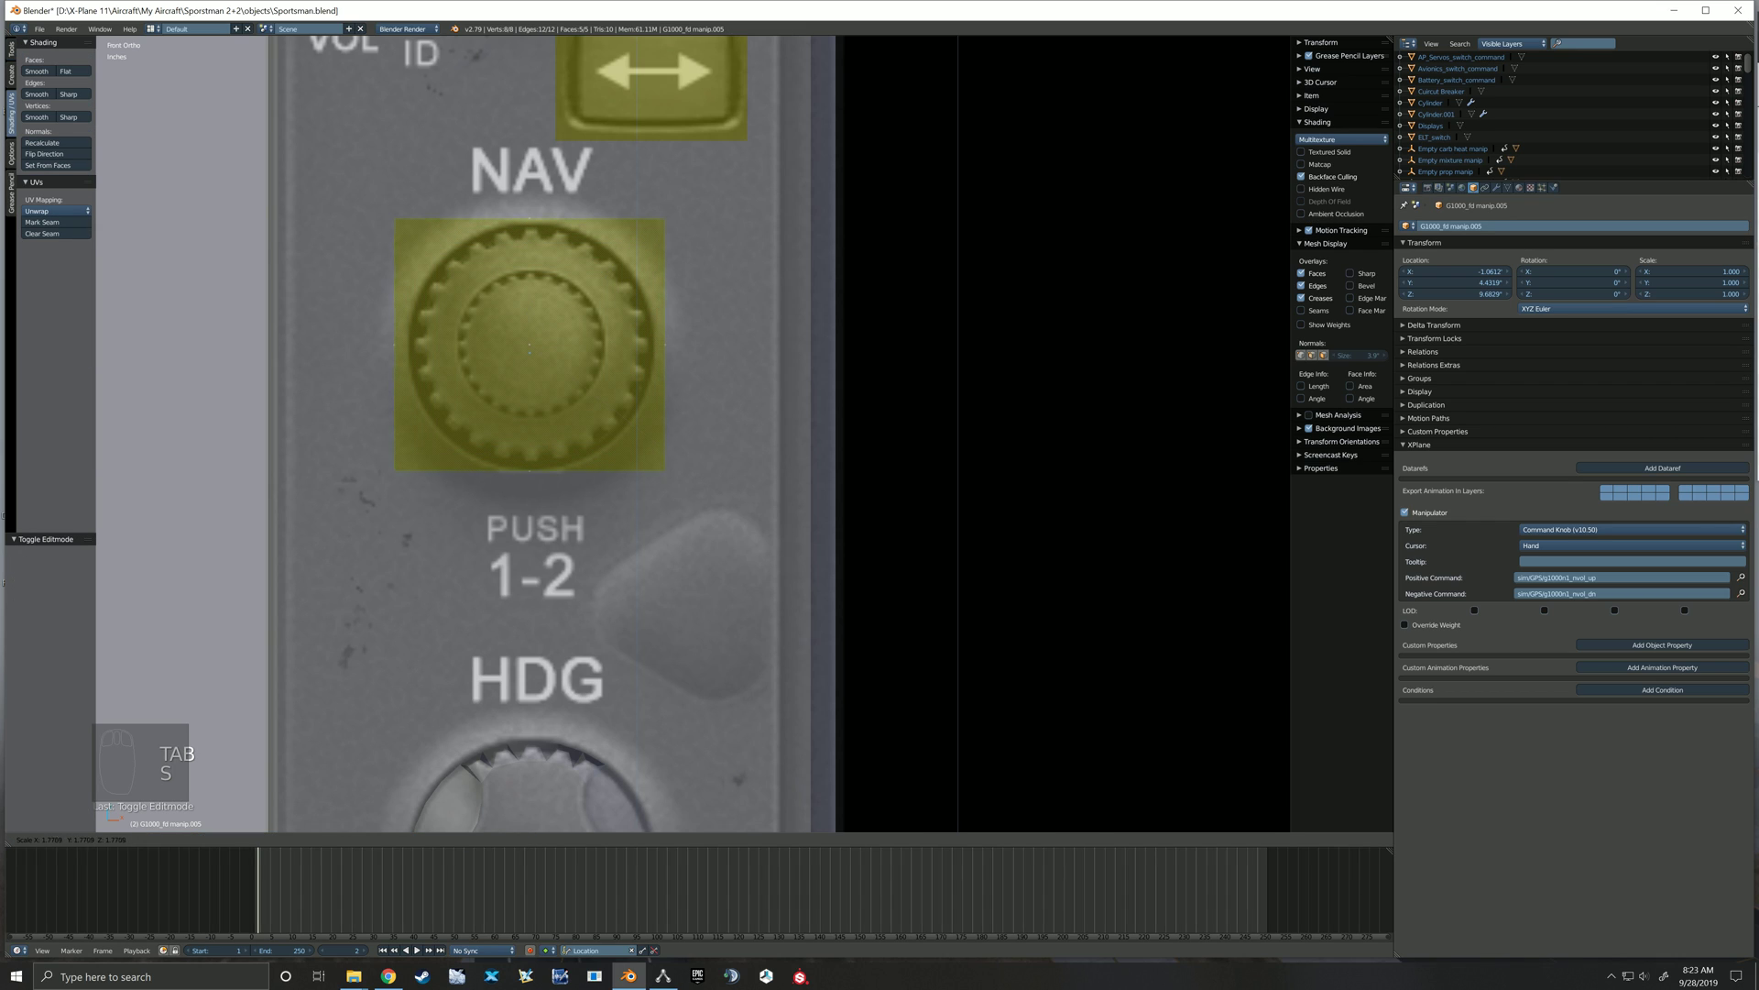
pyautogui.click(696, 458)
# Move the enlarged box back along Y around the outer NAV knob and return to Object Mode
pyautogui.moveTo(696, 458); pyautogui.dragTo(768, 477, button='middle')
pyautogui.press('g')
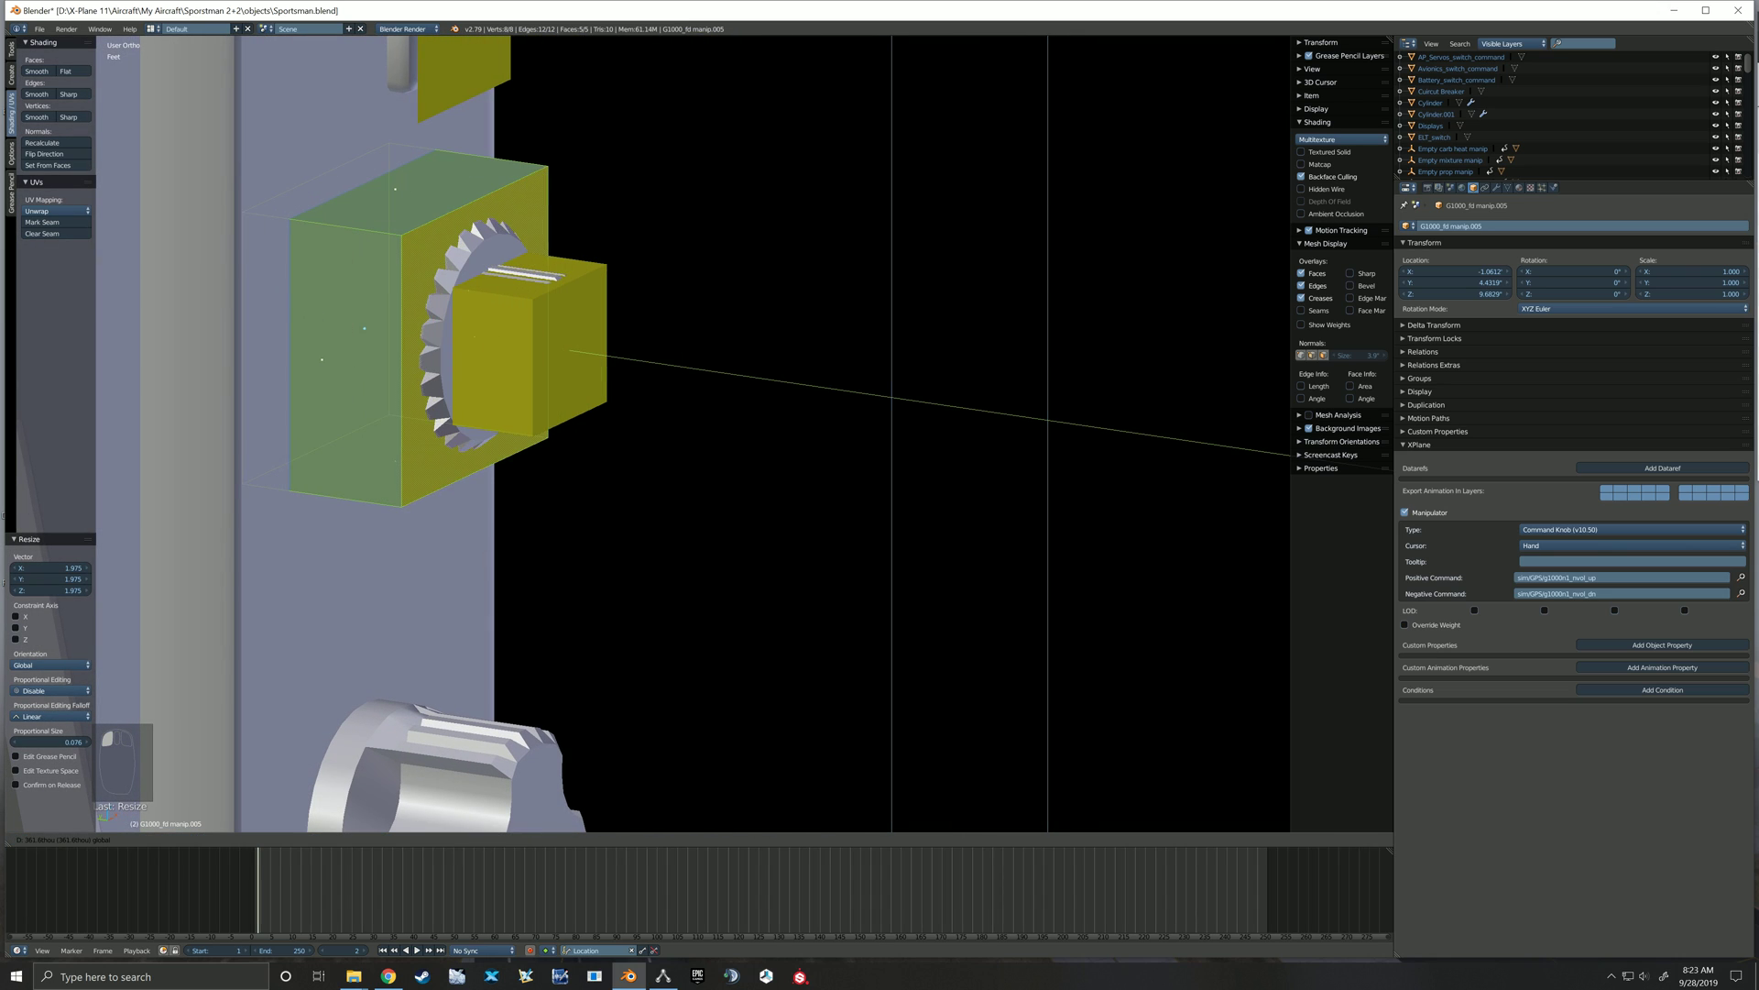
pyautogui.moveTo(387, 323); pyautogui.dragTo(385, 323)
pyautogui.scroll(-2, 385, 323)
pyautogui.moveTo(385, 324)
pyautogui.mouseDown(button='middle')
pyautogui.moveTo(275, 271)
pyautogui.moveTo(394, 321)
pyautogui.mouseUp(button='middle')
pyautogui.press('Tab')
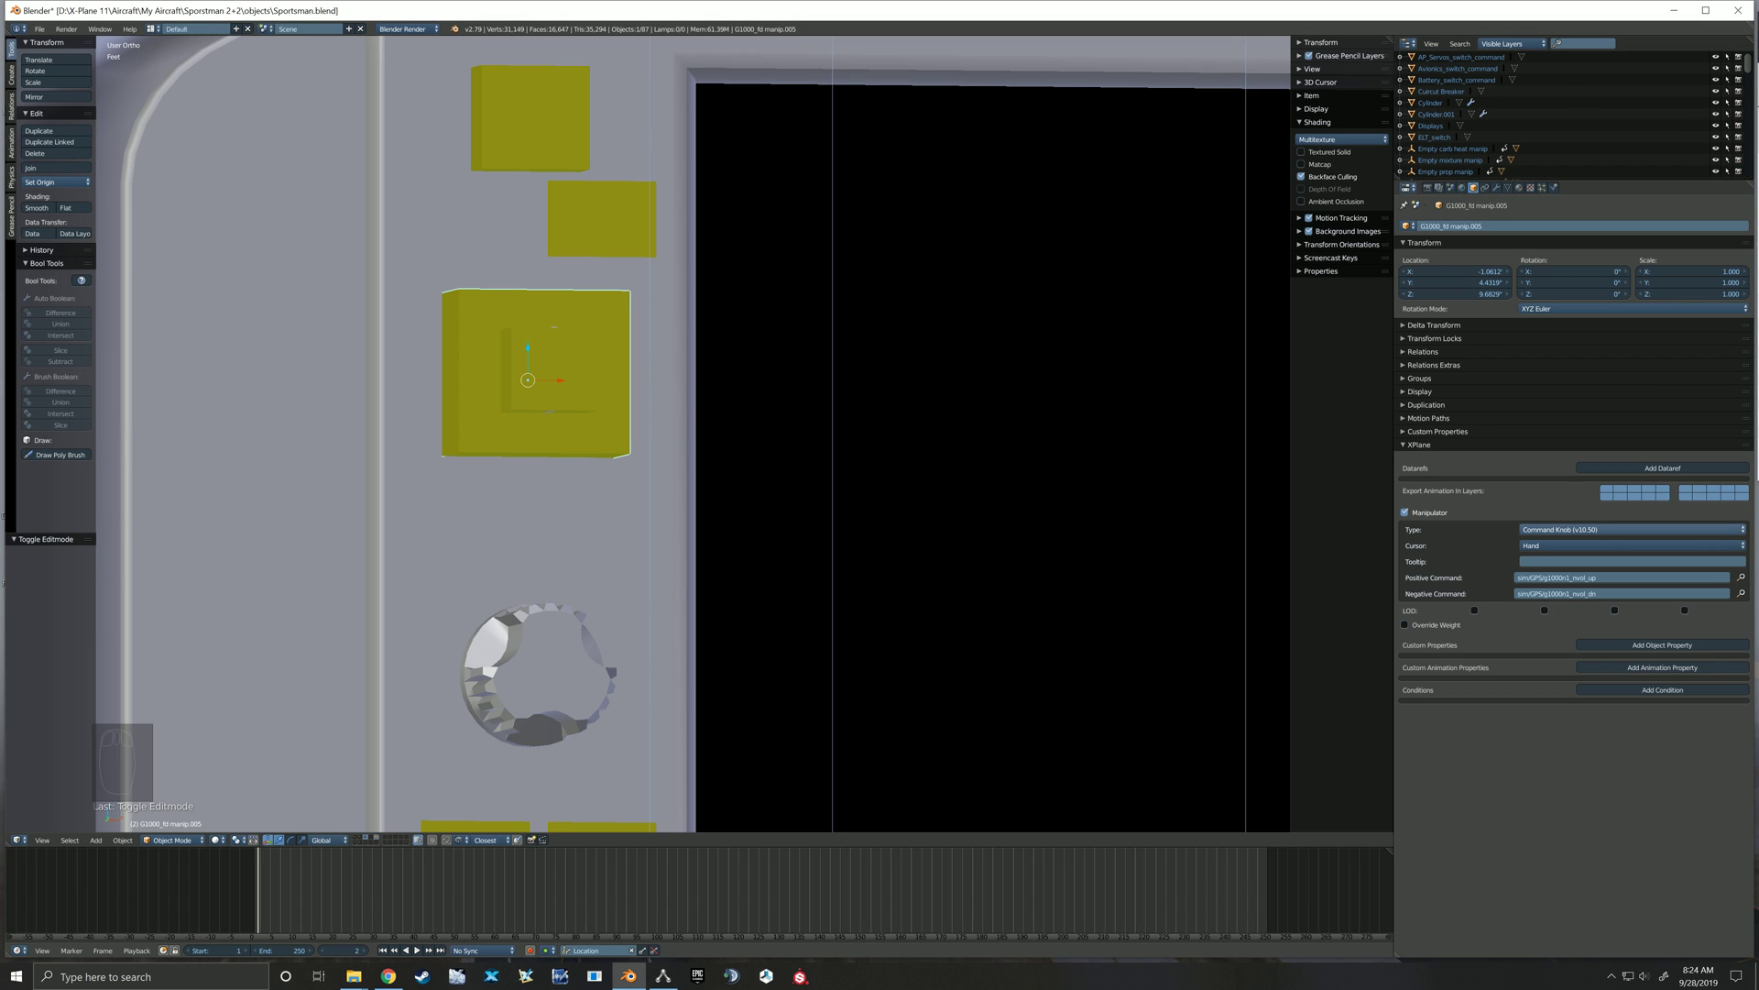
# Set the outer NAV knob's positive command to sim/GPS/g1000n1_nav_outer_up
pyautogui.click(1616, 577)
pyautogui.click(1617, 577)
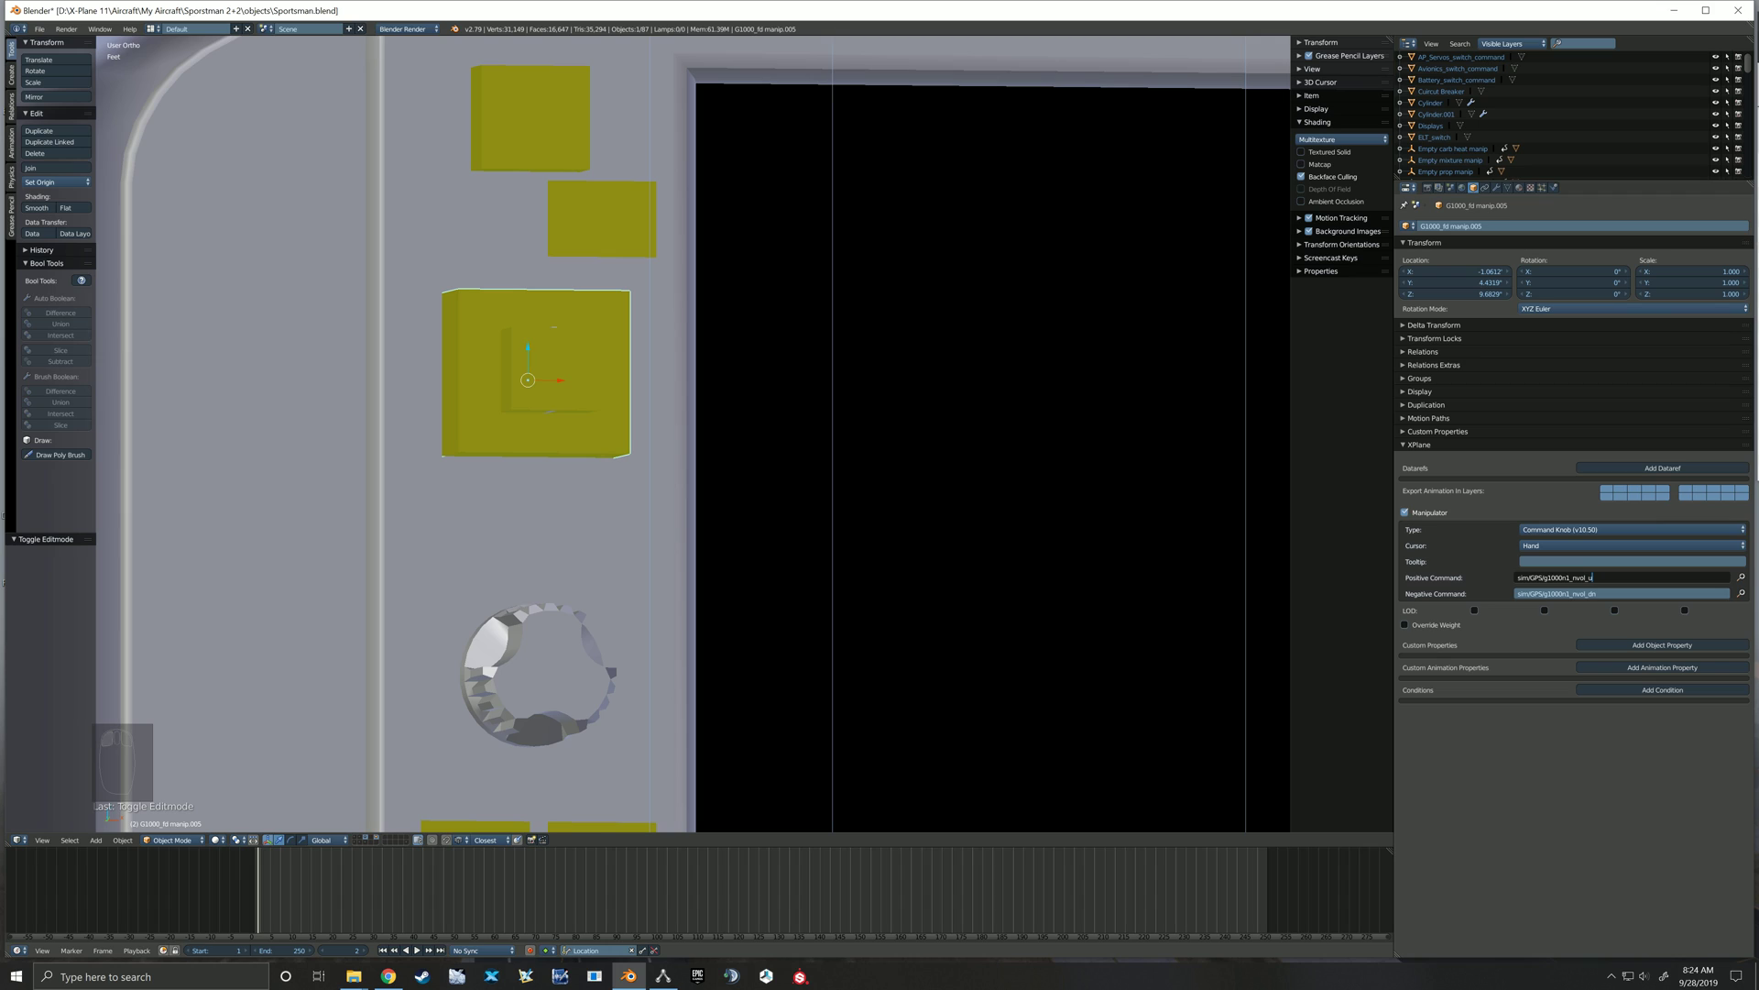
pyautogui.press('BackSpace')
pyautogui.press('BackSpace')
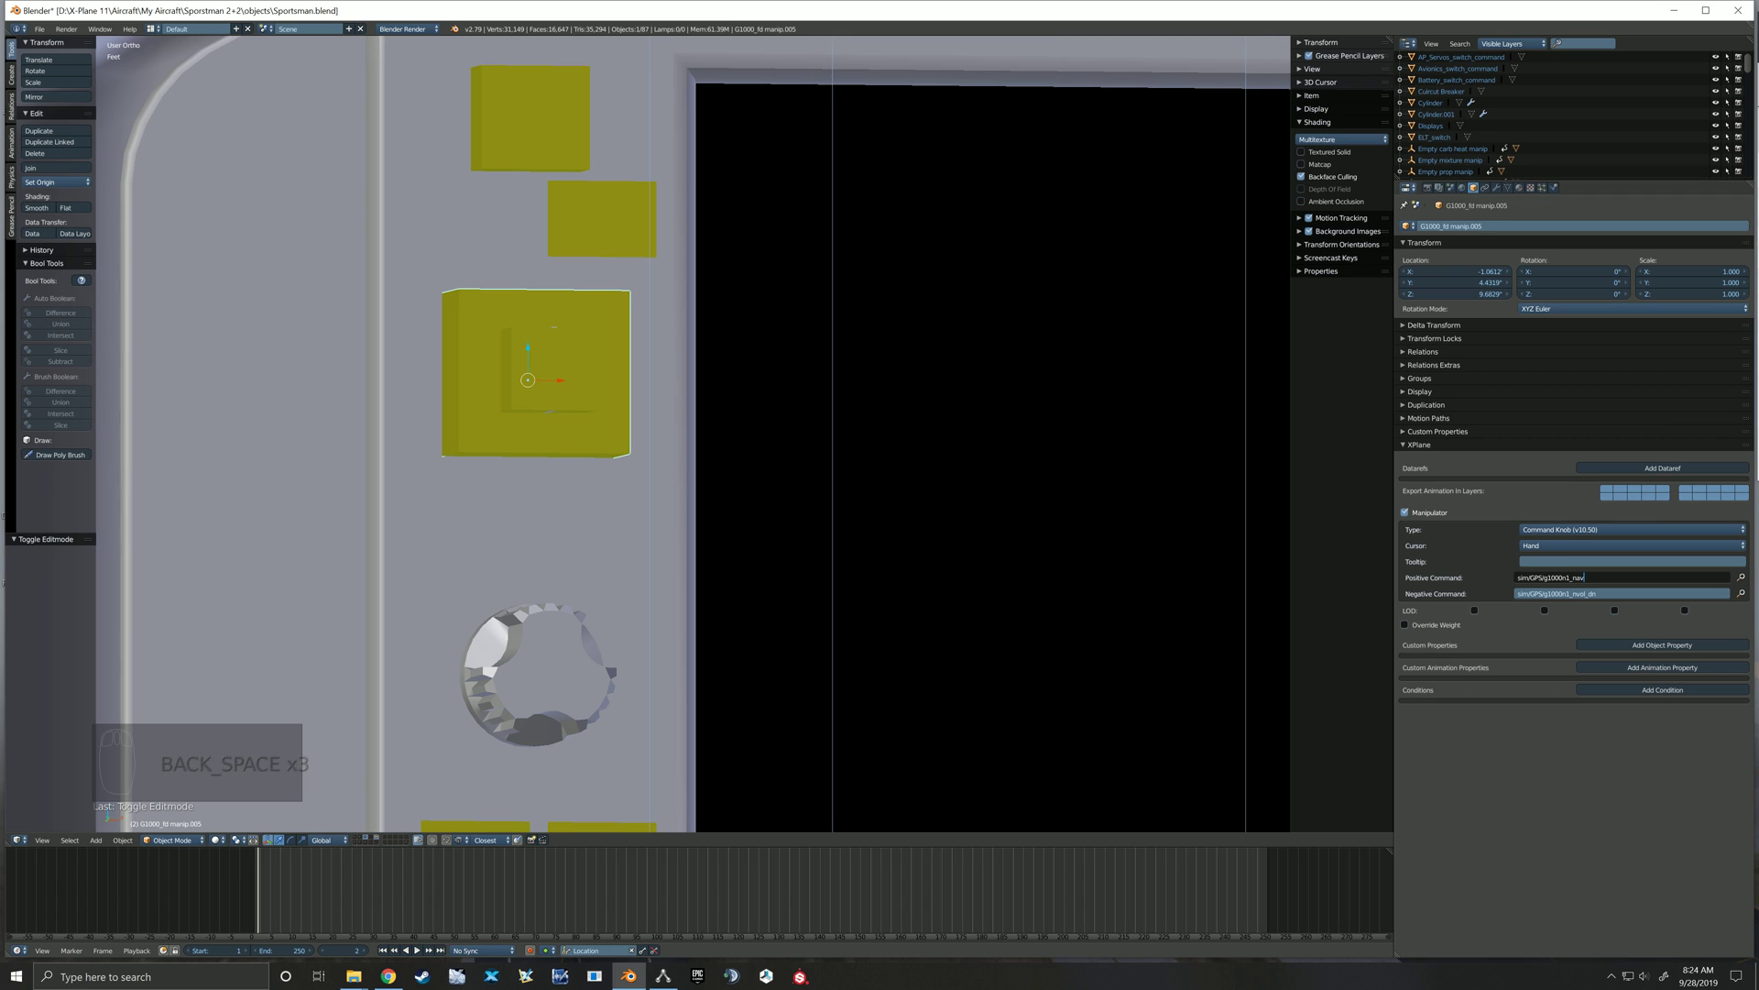
pyautogui.write('av_outer')
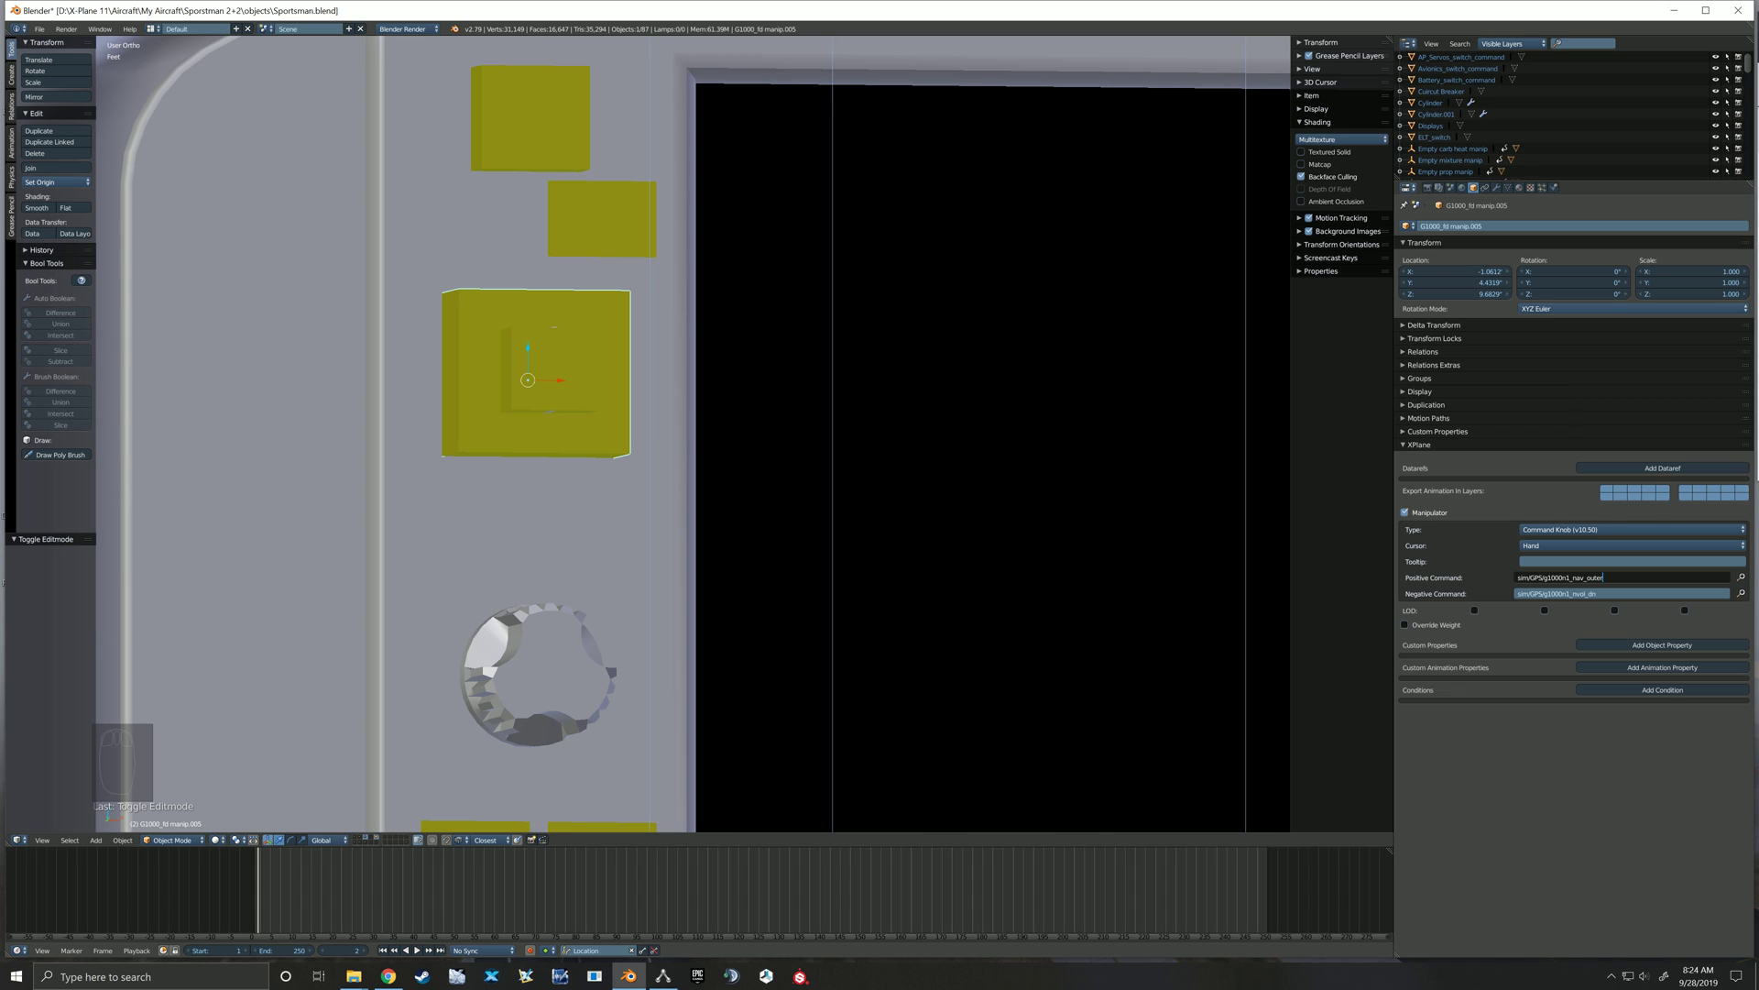
pyautogui.write('_up')
# Set the outer NAV knob manipulator's negative command to sim/GPS/g1000n1_nav_outer_down
pyautogui.click(1622, 594)
pyautogui.click(1622, 594)
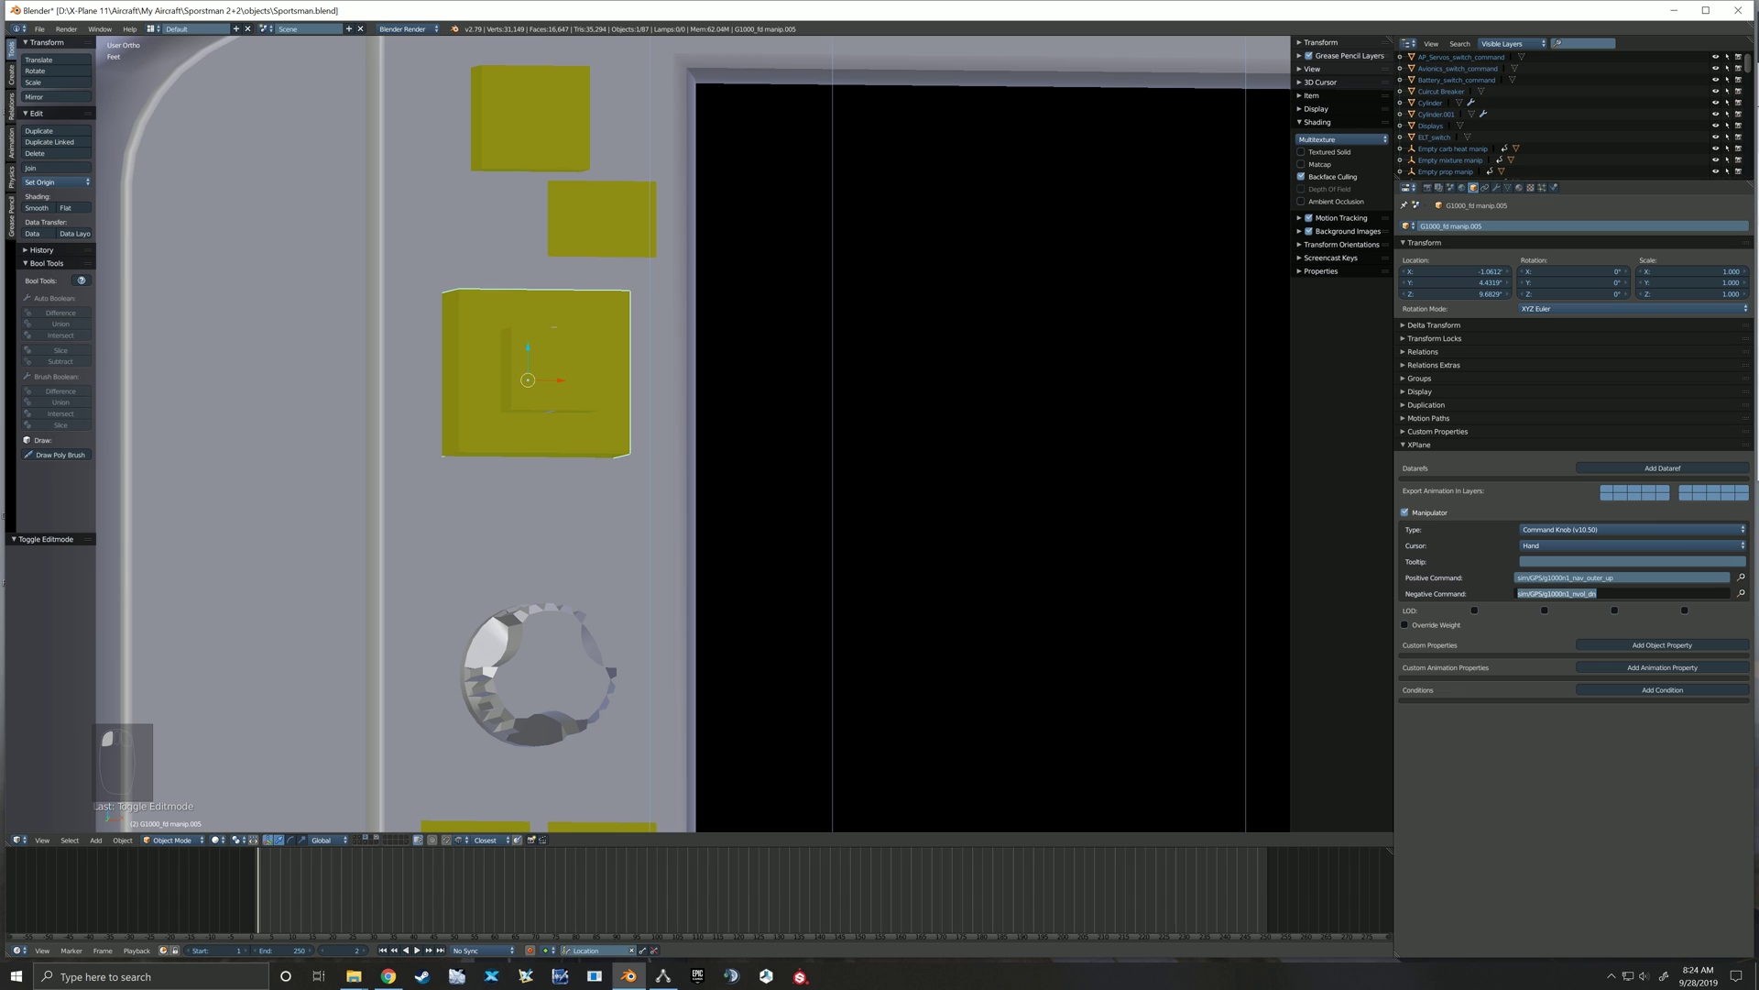
pyautogui.click(1622, 594)
pyautogui.press('BackSpace')
pyautogui.press('BackSpace')
pyautogui.press('BackSpace')
pyautogui.press('BackSpace')
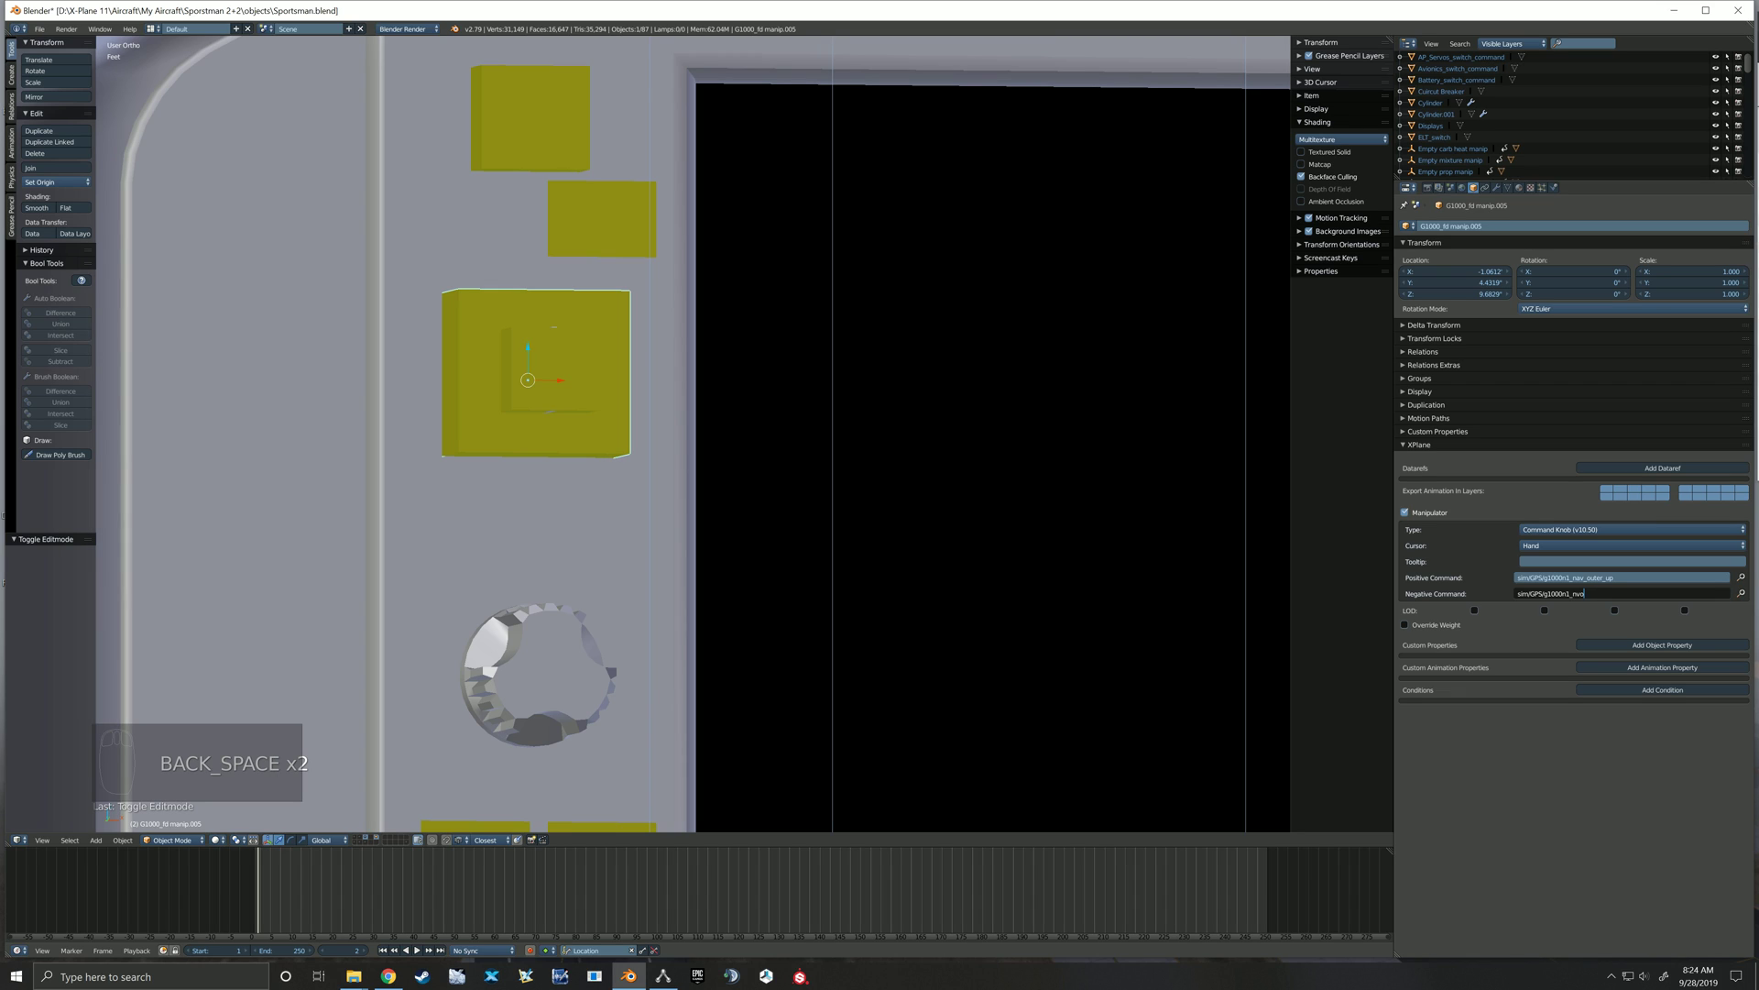
pyautogui.press('BackSpace')
pyautogui.write('outer_down')
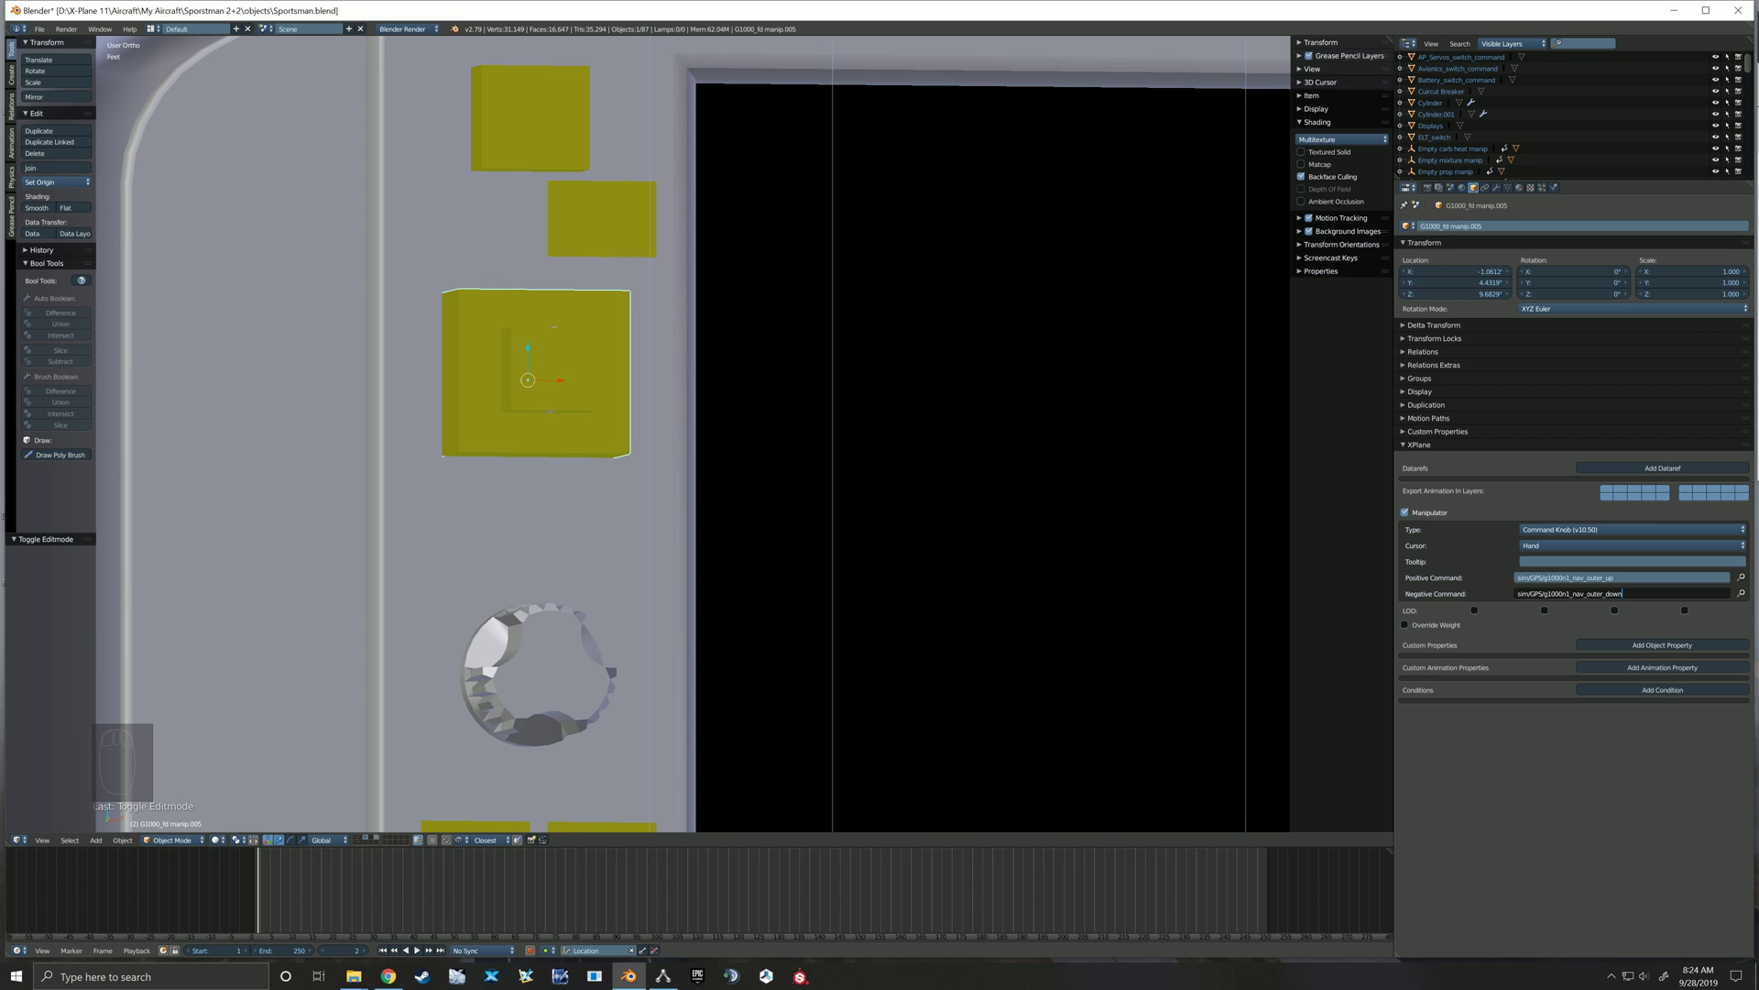
pyautogui.press('Return')
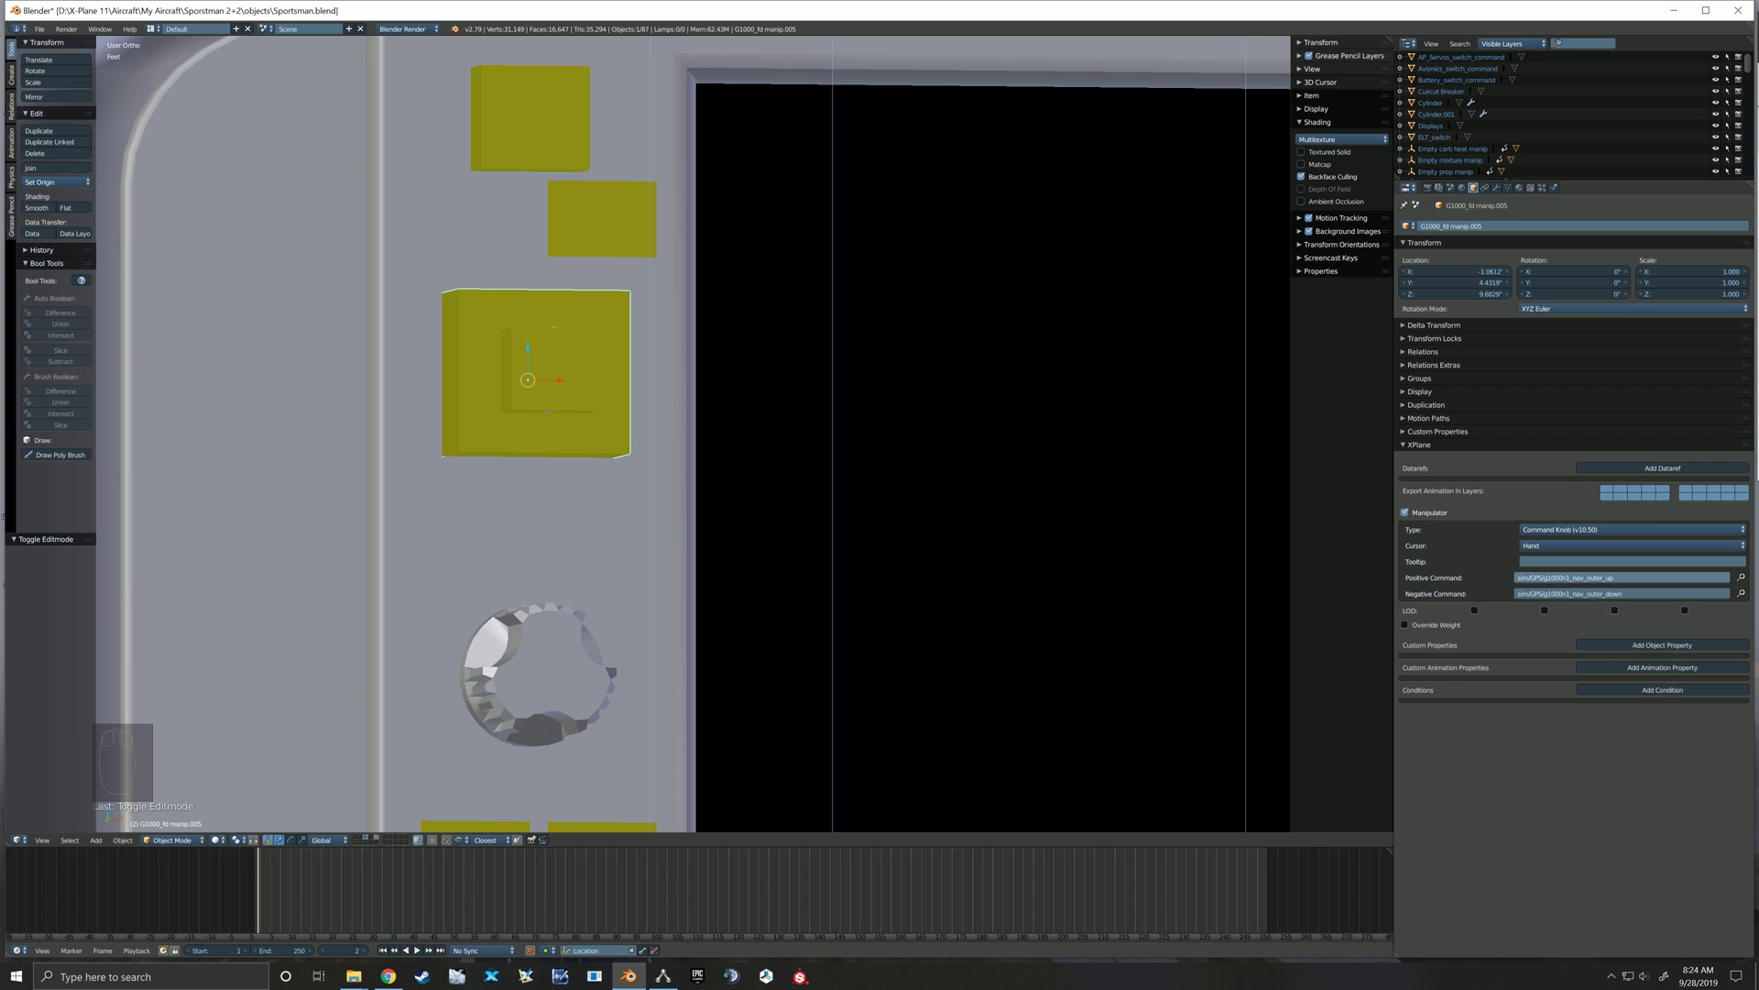
# Select the inner NAV knob's manipulator box and set its positive command to sim/GPS/g1000n1_nav_inner_up
pyautogui.rightClick(554, 371)
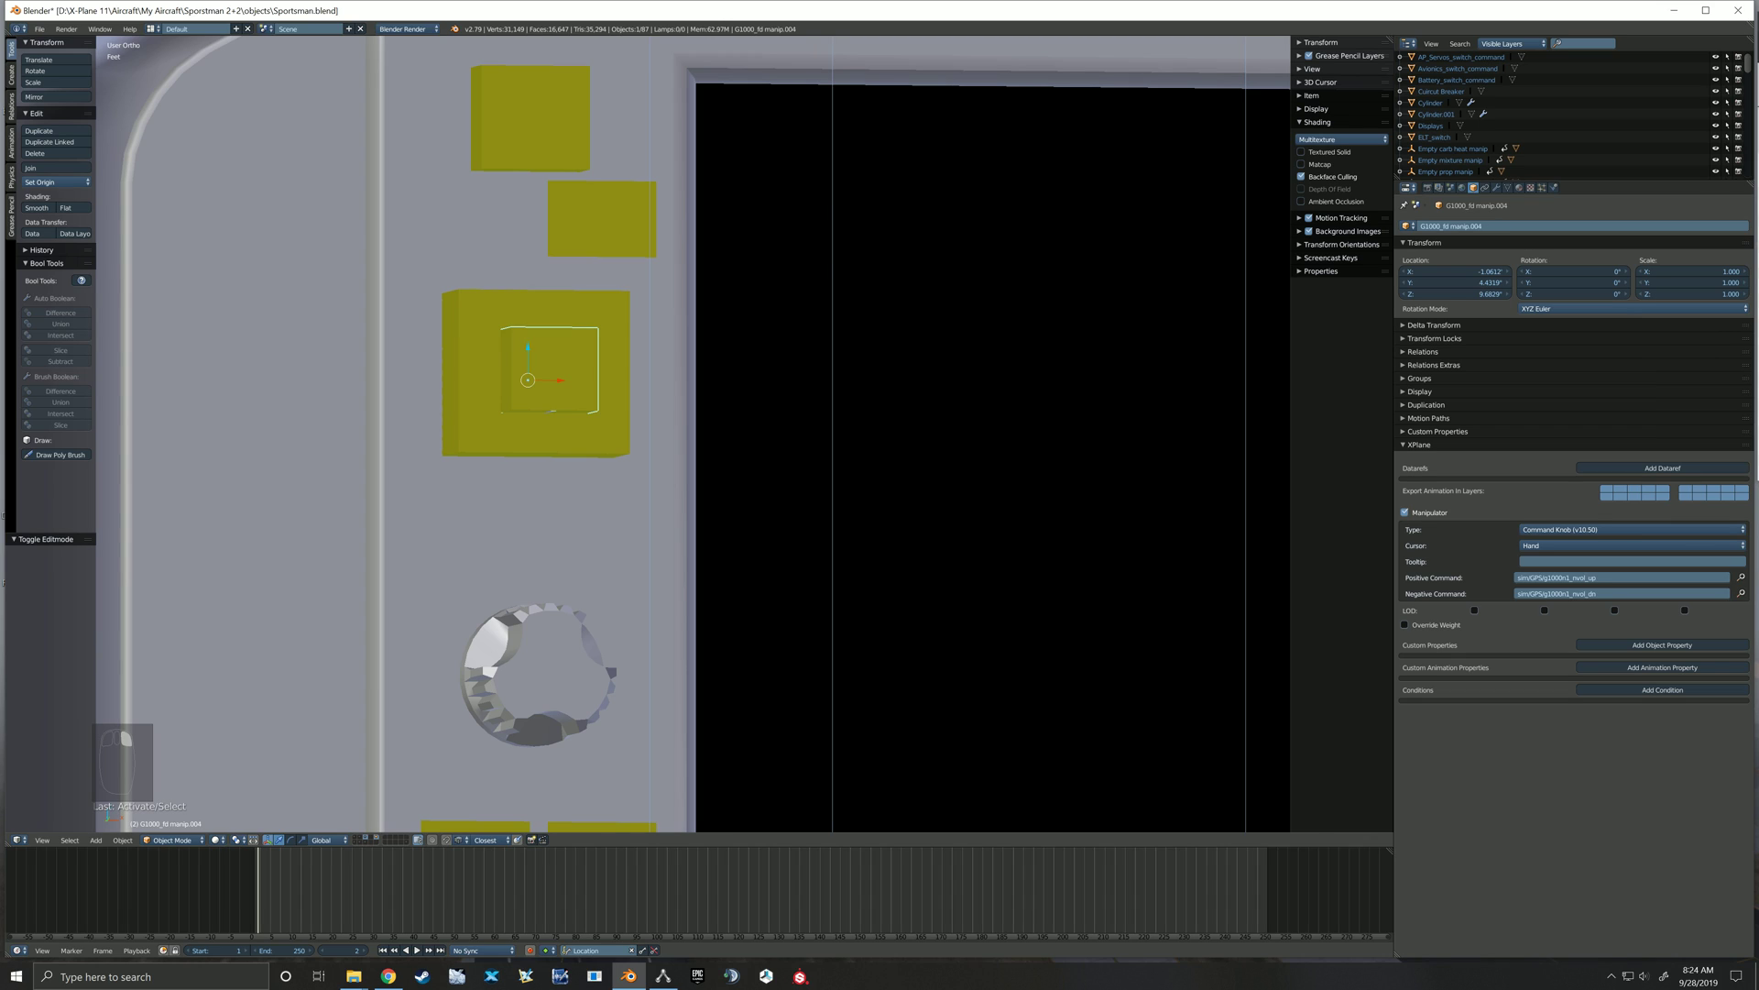
pyautogui.click(1622, 577)
pyautogui.click(1622, 577)
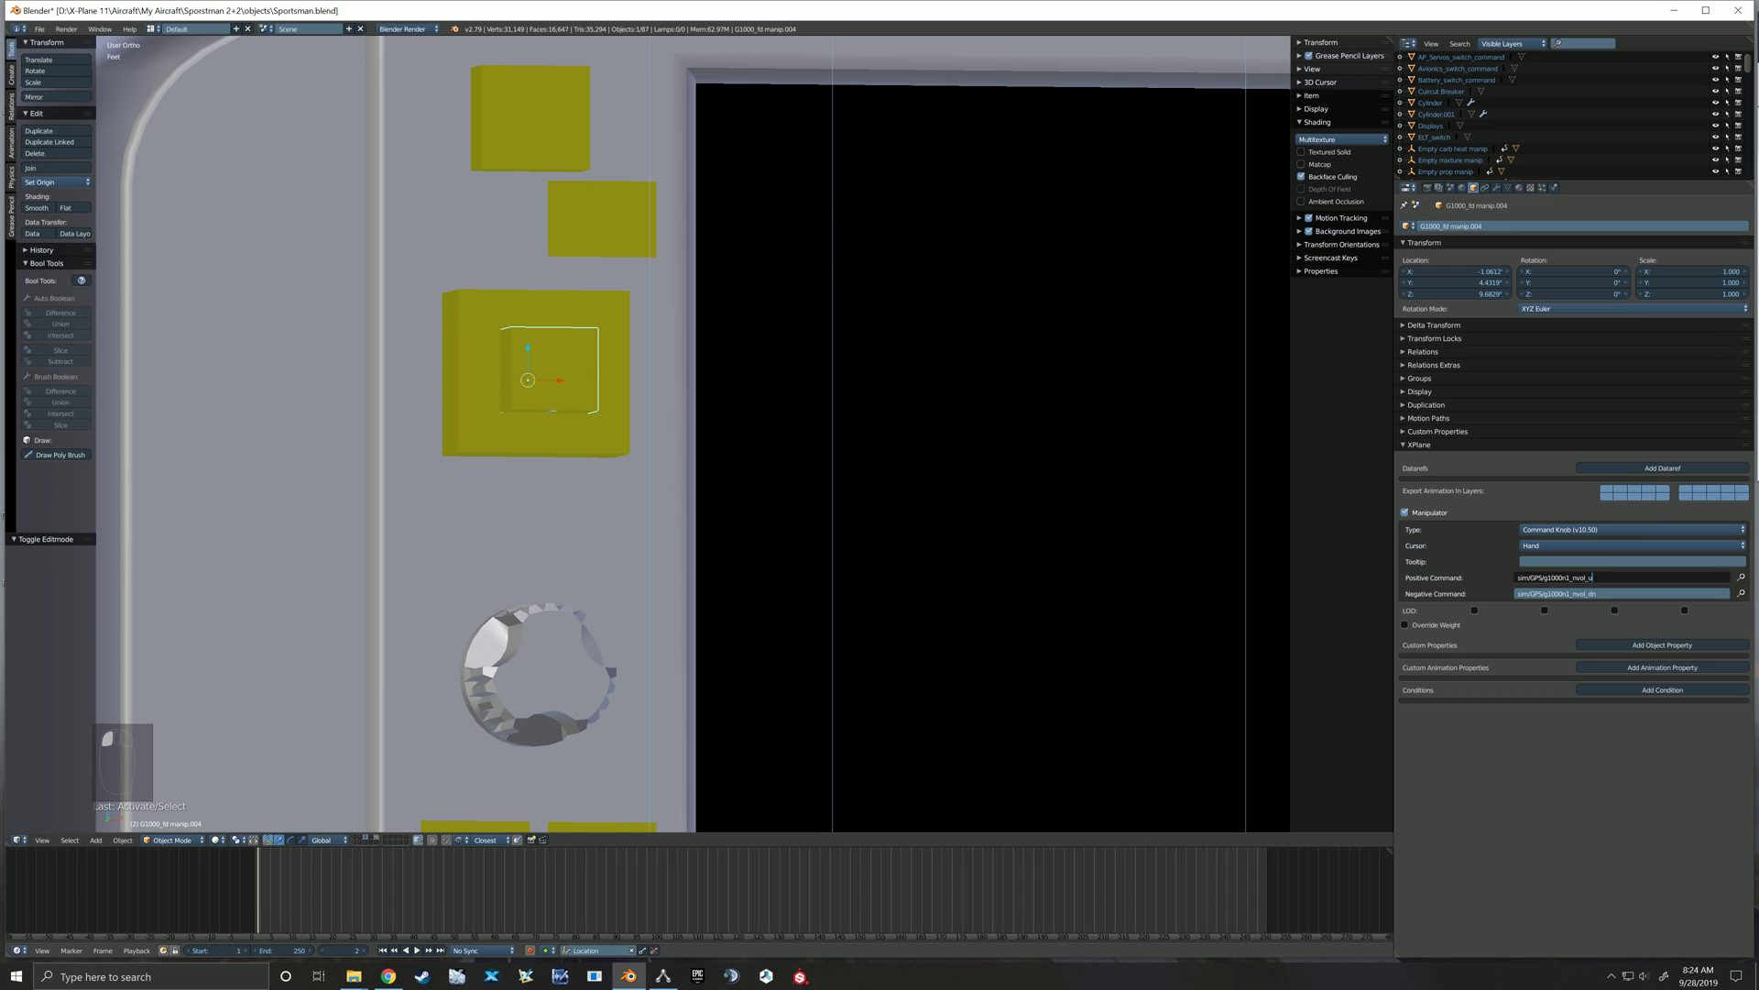
pyautogui.press('BackSpace')
pyautogui.press('BackSpace')
pyautogui.press('BackSpace')
pyautogui.press('BackSpace')
pyautogui.press('BackSpace')
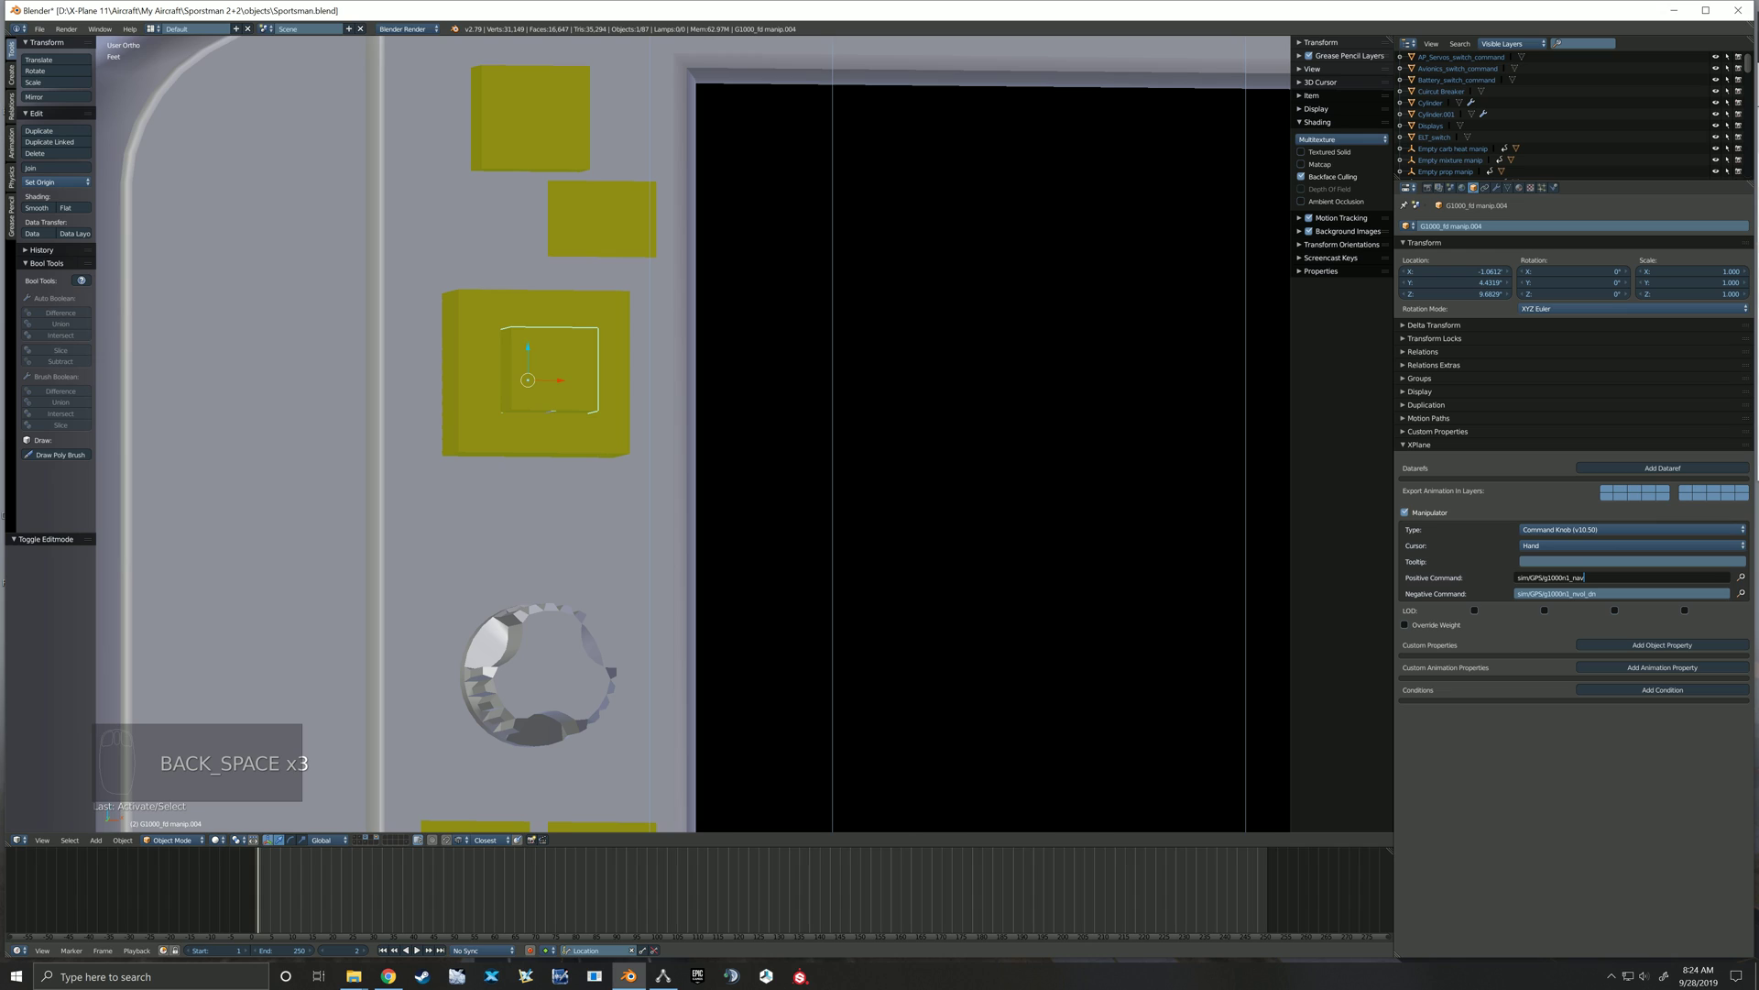
pyautogui.write('av_inner_up')
# Set the inner NAV knob manipulator's negative command to sim/GPS/g1000n1_nav_inner_down
pyautogui.click(1622, 594)
pyautogui.click(1622, 594)
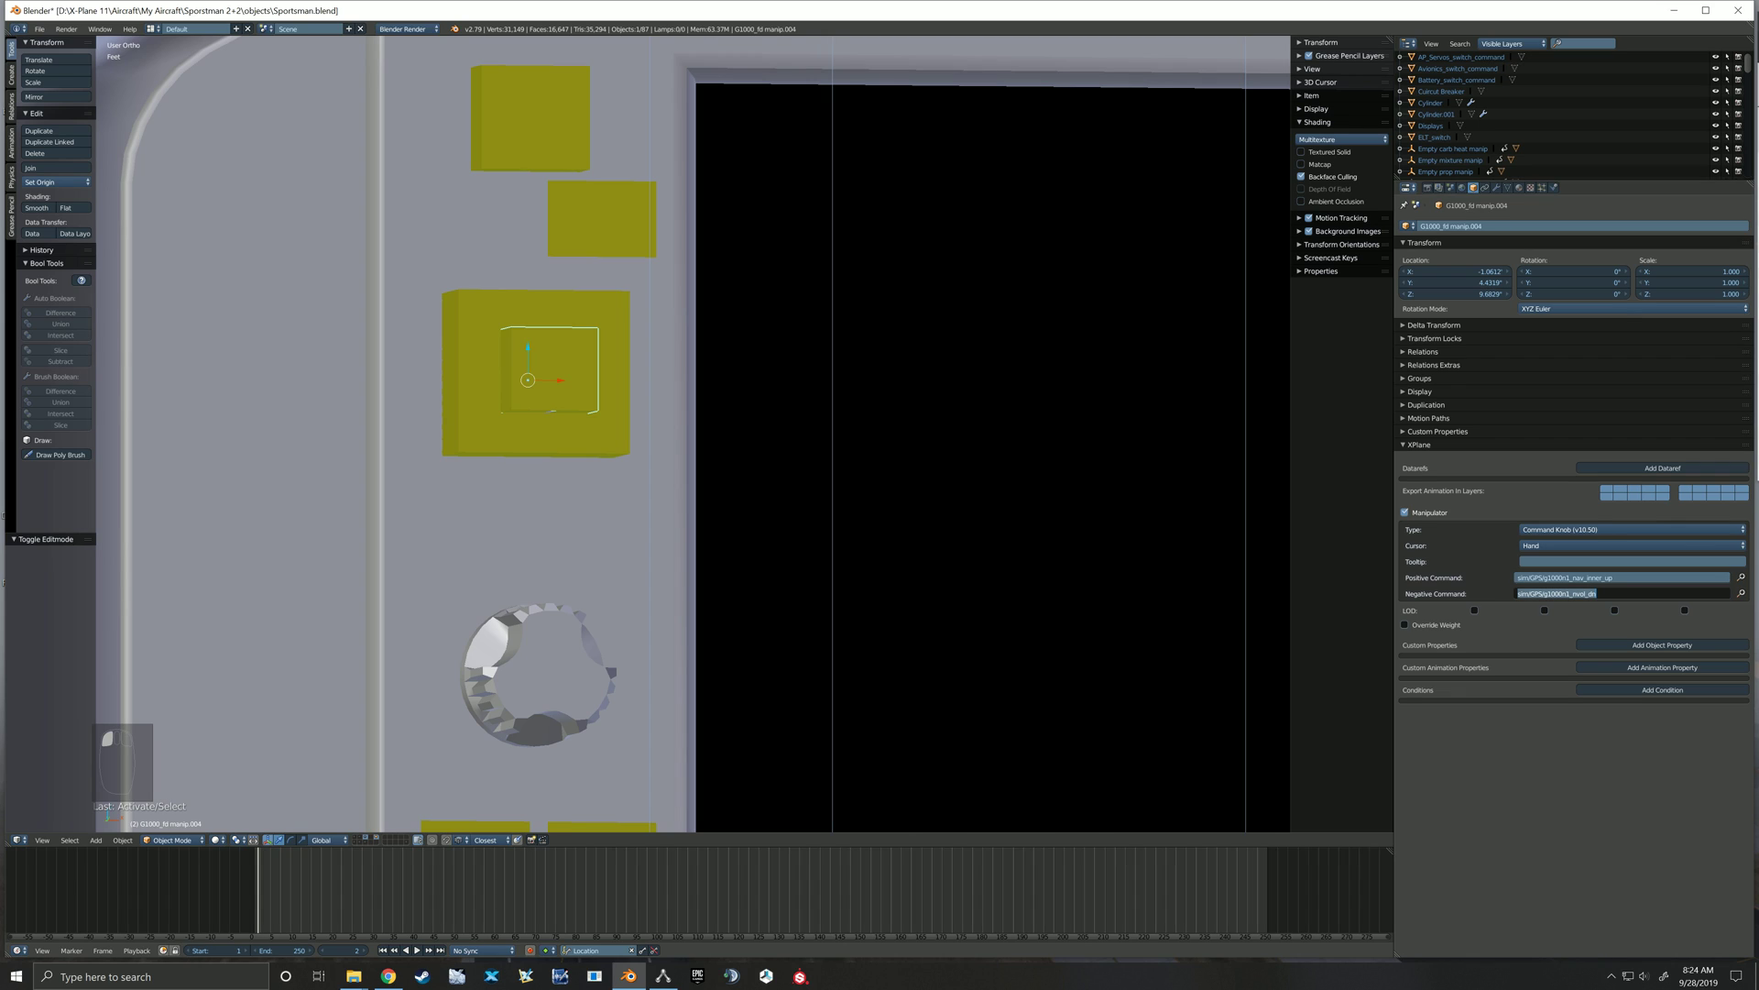
pyautogui.click(1604, 594)
pyautogui.press('BackSpace')
pyautogui.press('BackSpace')
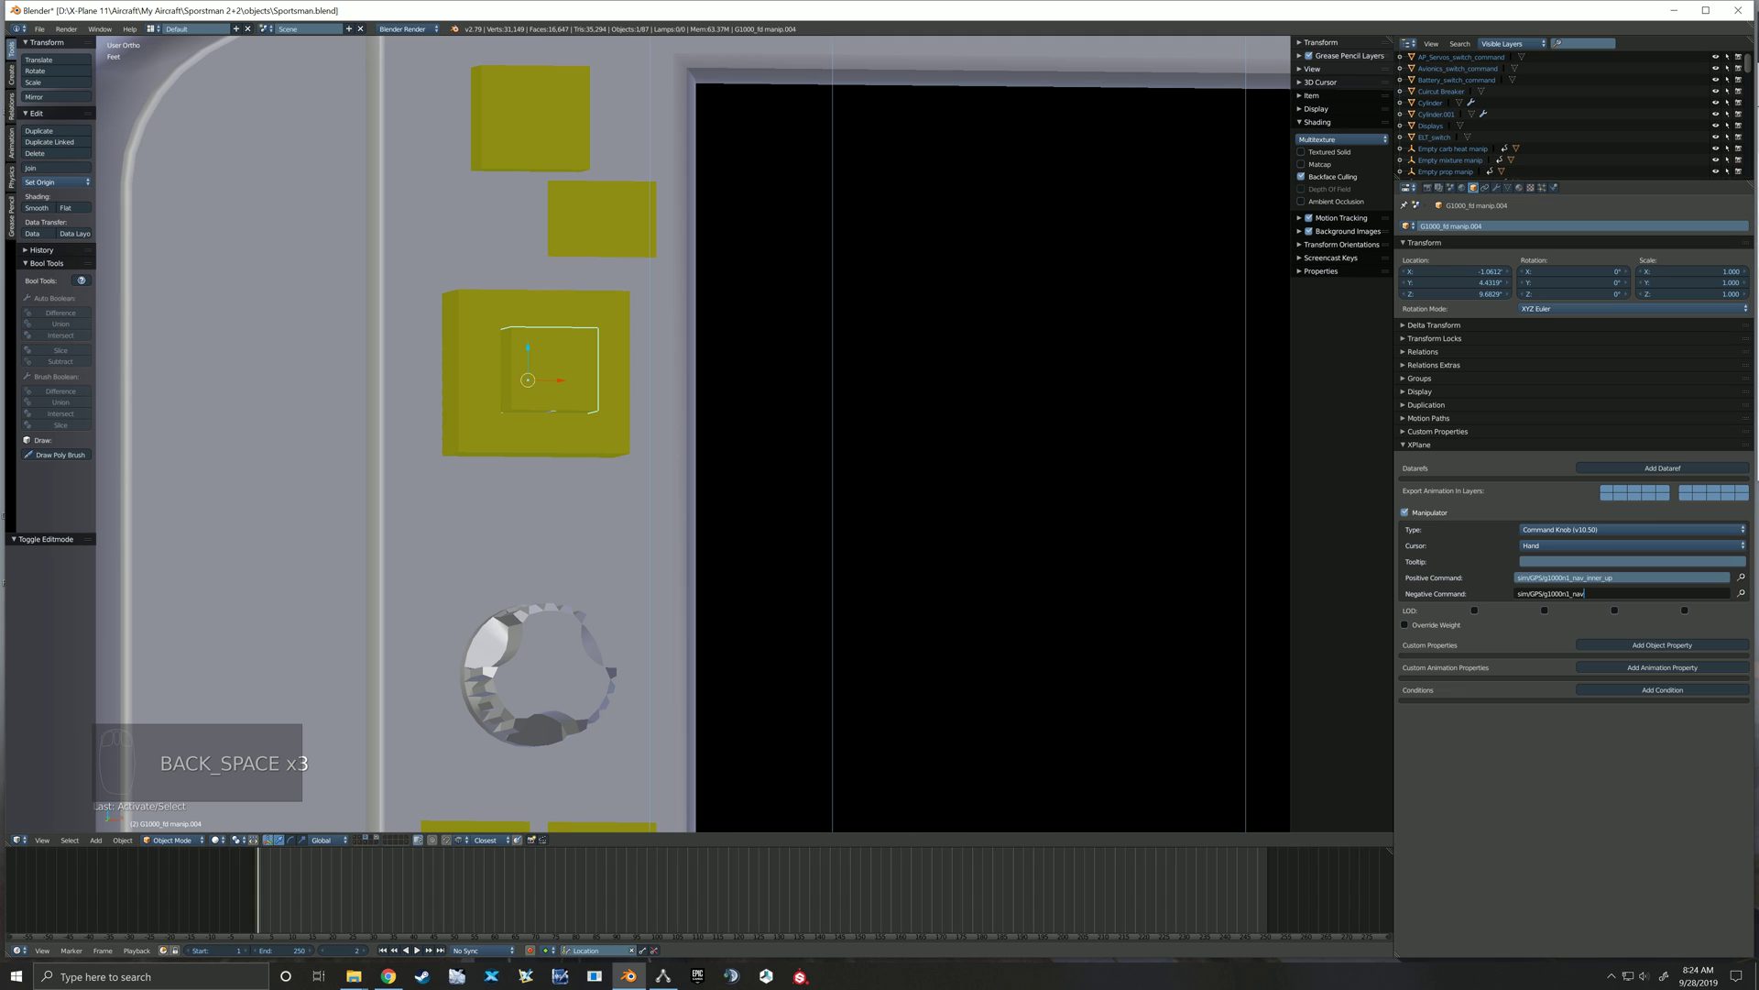
pyautogui.write('inner_down')
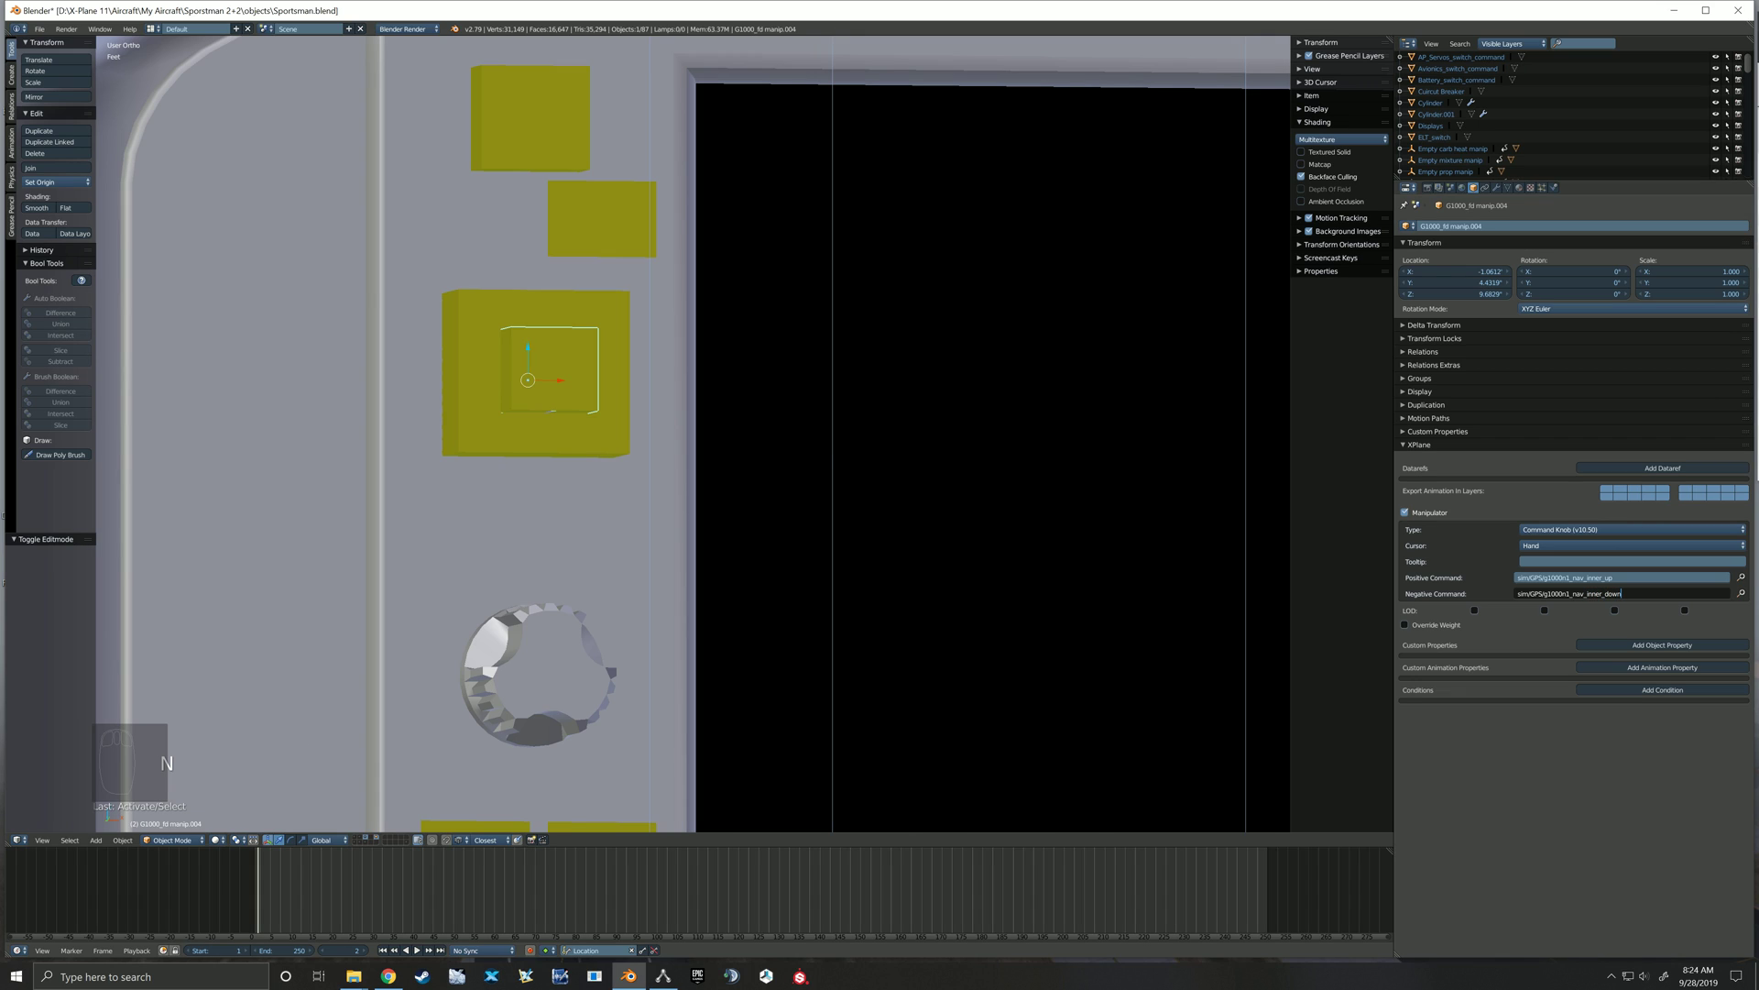
pyautogui.press('Return')
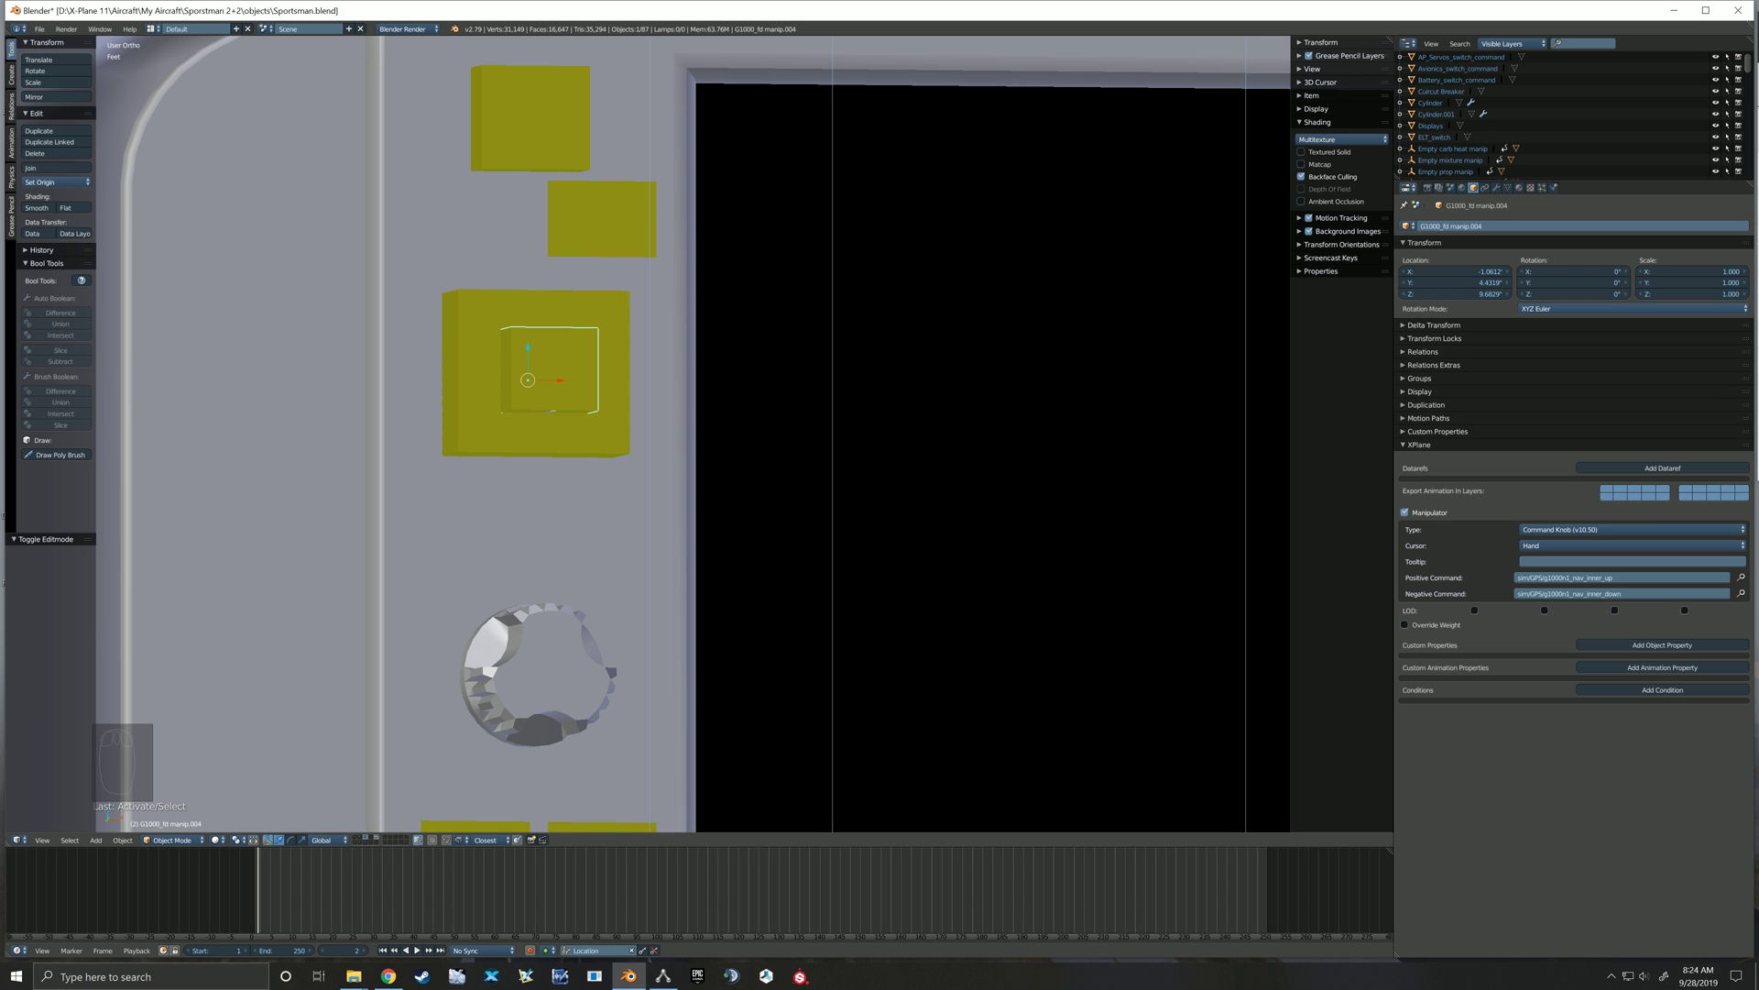
# Duplicate the NAV swap button's manipulator plane onto the volume knob and move the copy forward along Y about 0.11 in, to the box's front
pyautogui.scroll(-1, 694, 433)
pyautogui.moveTo(694, 433); pyautogui.dragTo(666, 446, button='middle')
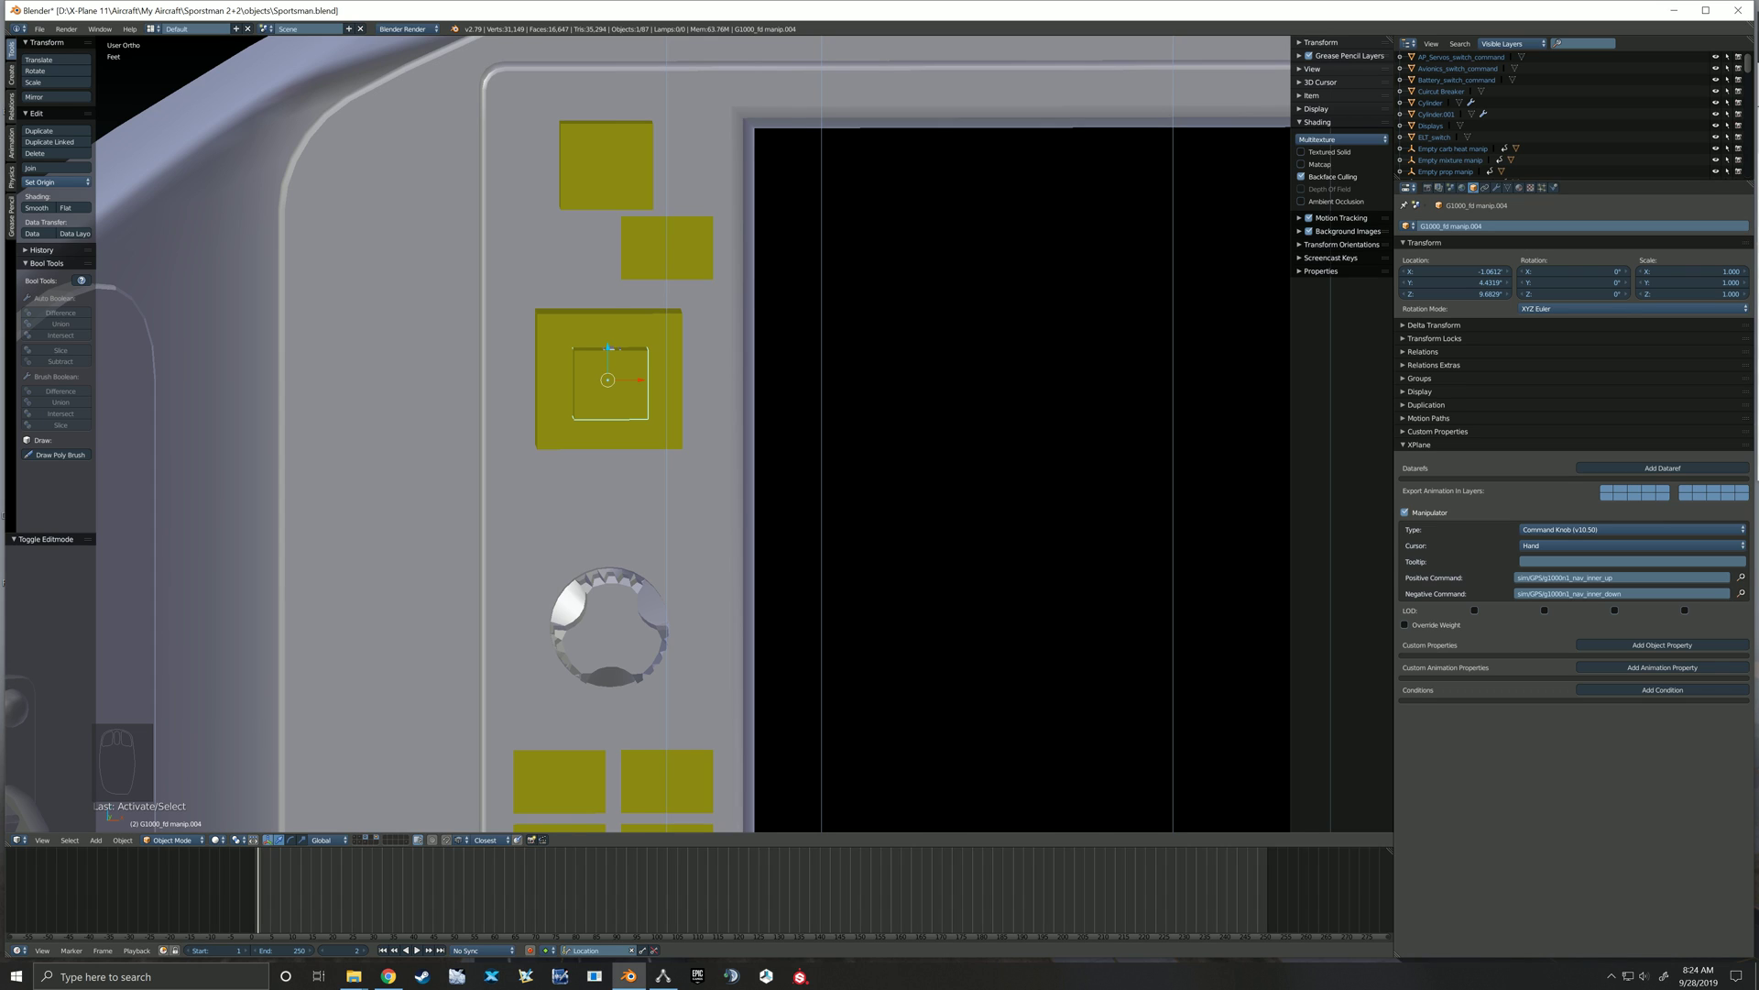
pyautogui.press('KP_1')
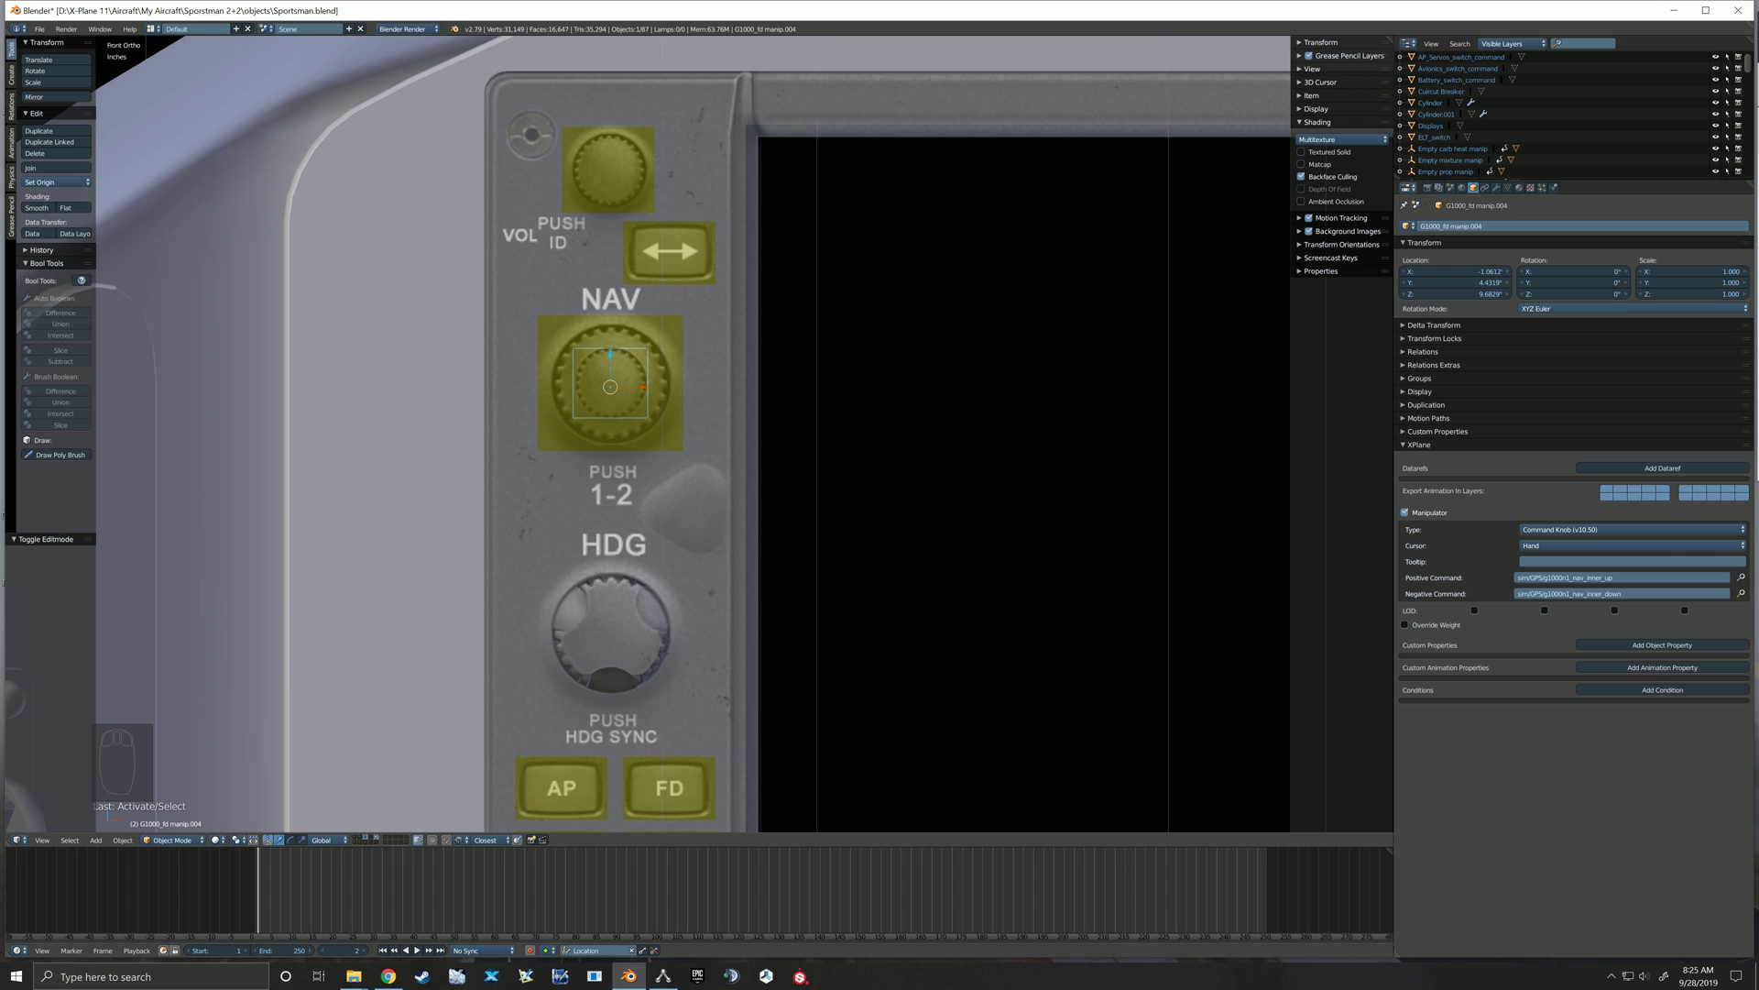
pyautogui.rightClick(669, 252)
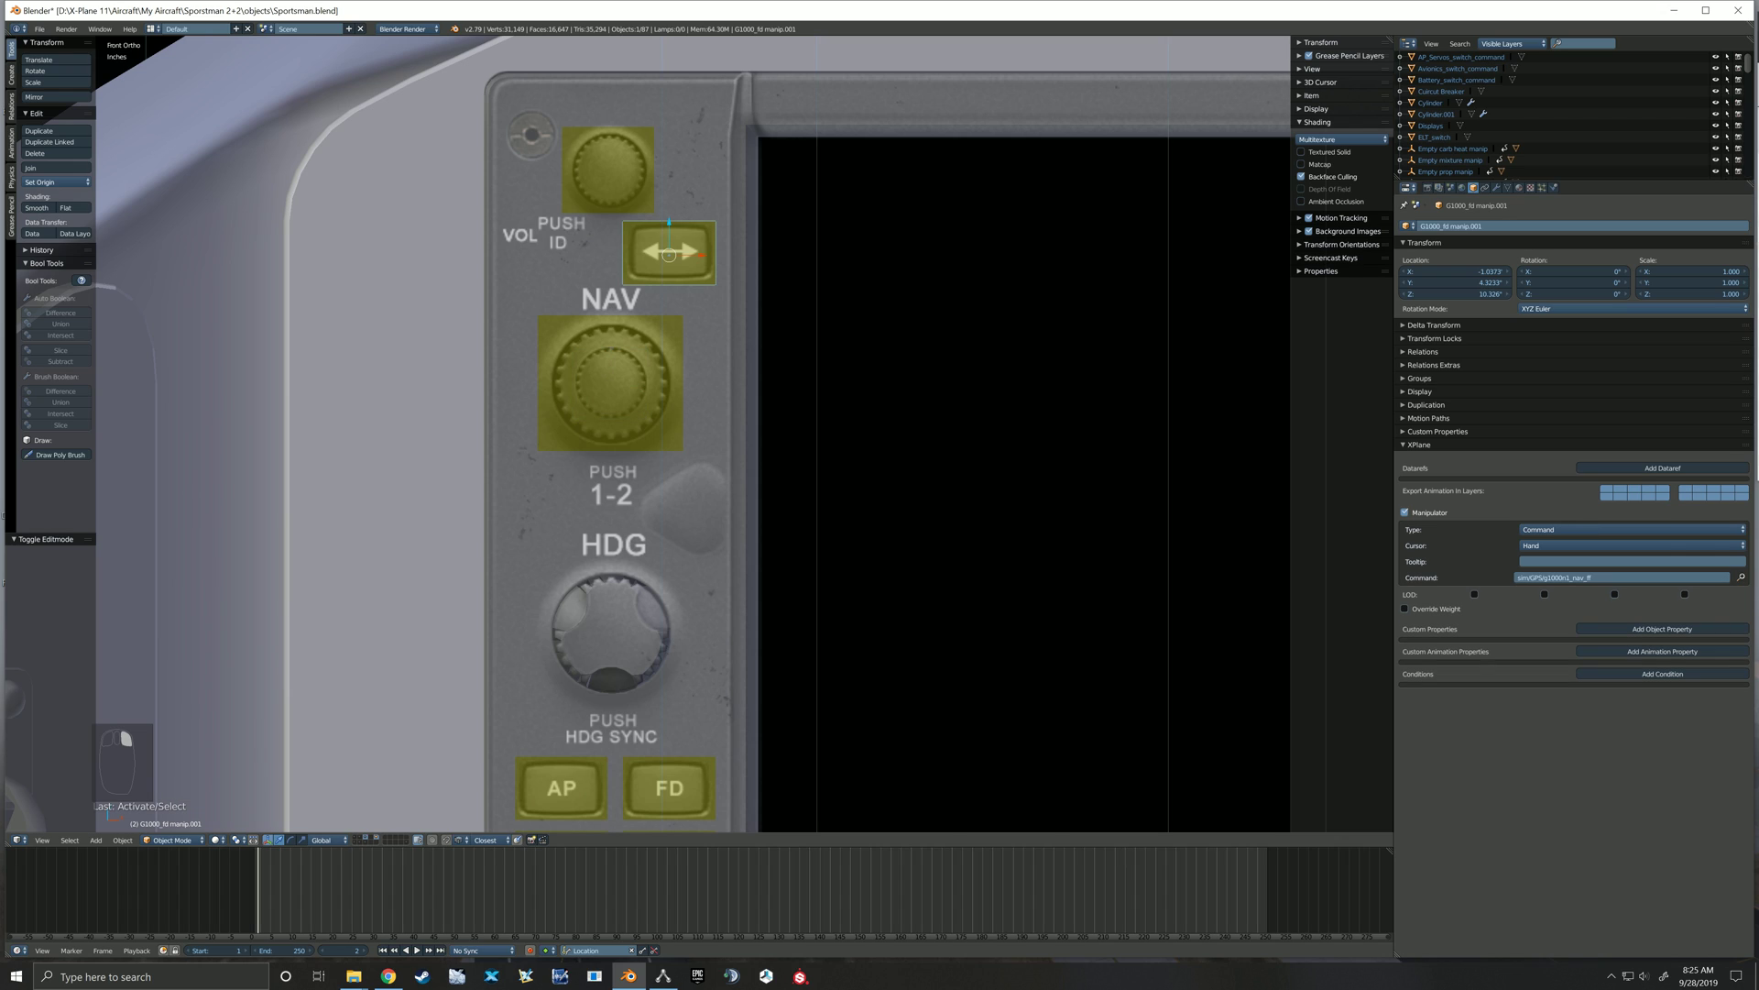
pyautogui.hotkey('shift', 'd')
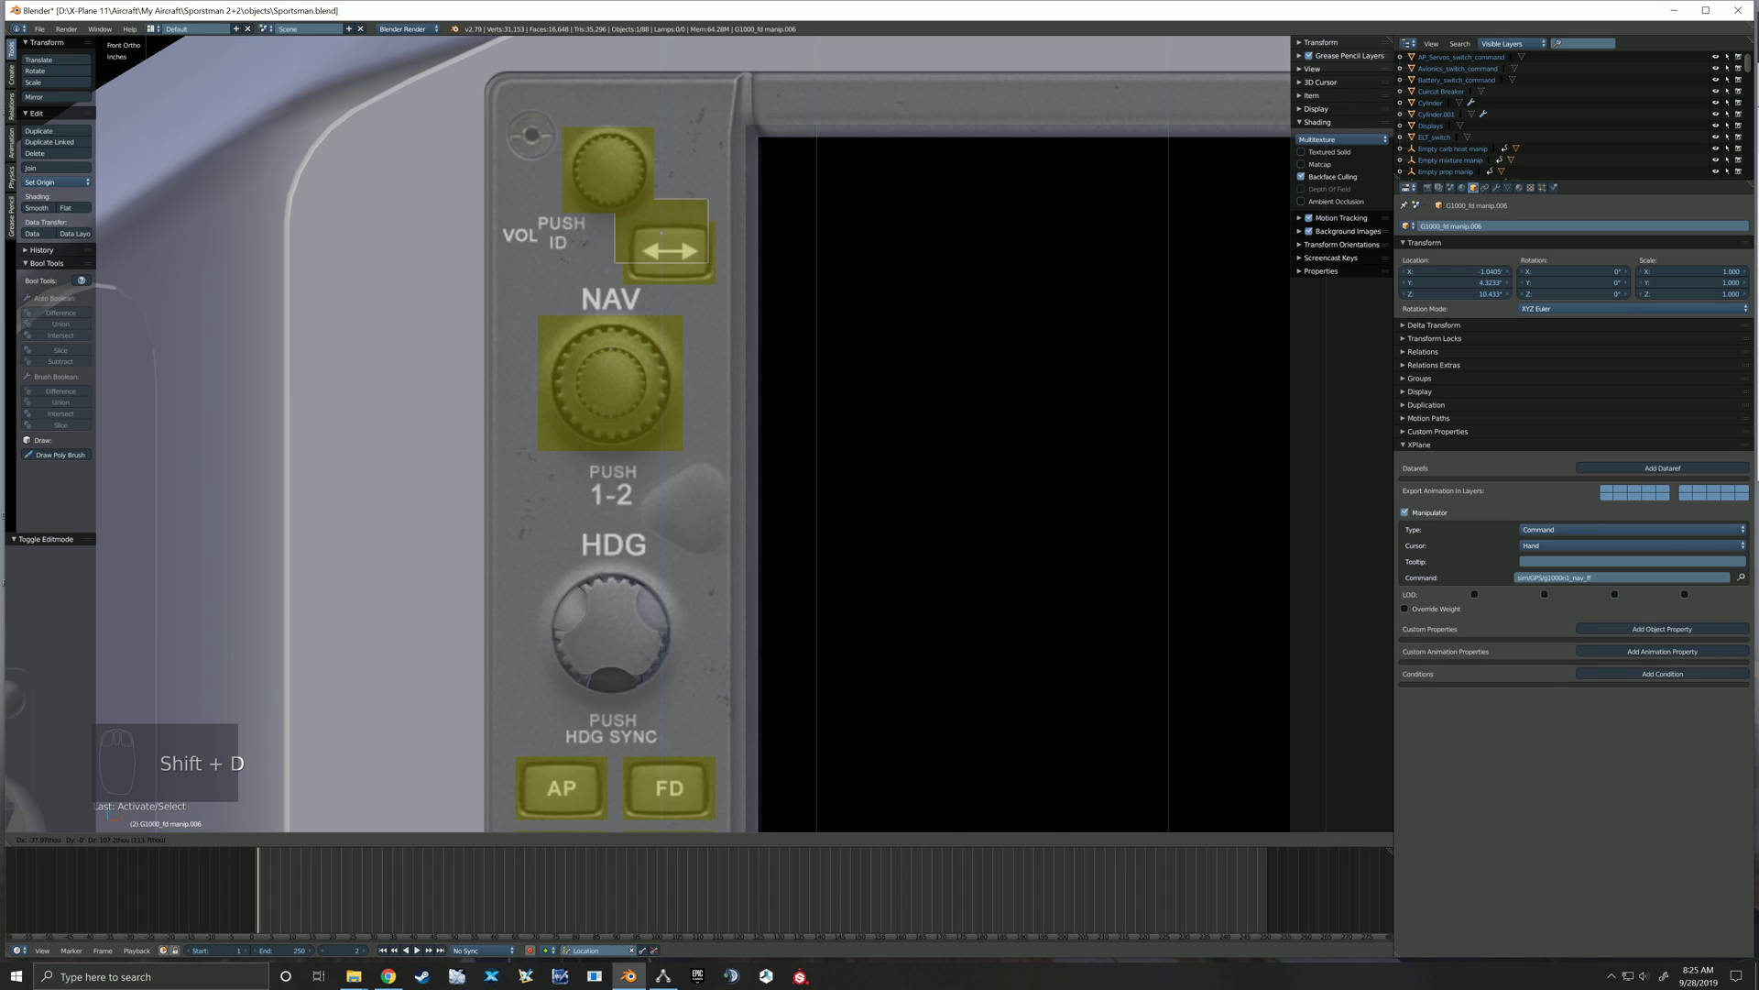
pyautogui.click(606, 174)
pyautogui.moveTo(607, 174); pyautogui.dragTo(730, 208, button='middle')
pyautogui.scroll(4, 595, 168)
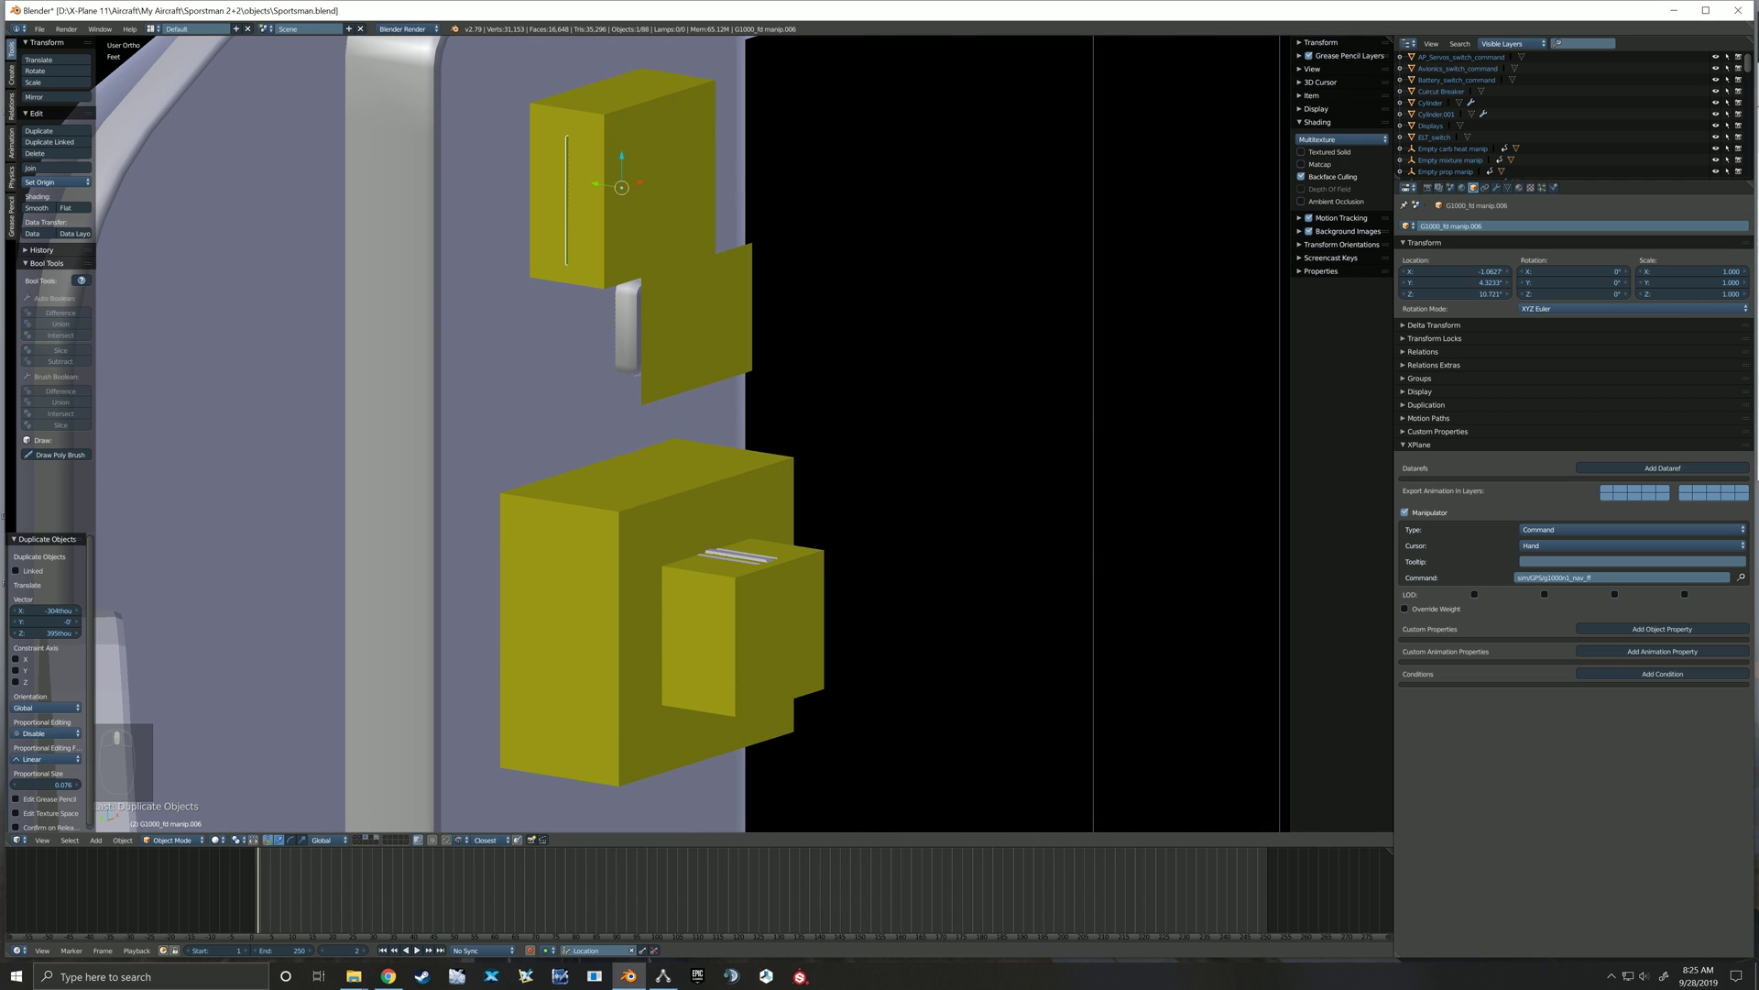
pyautogui.press('g')
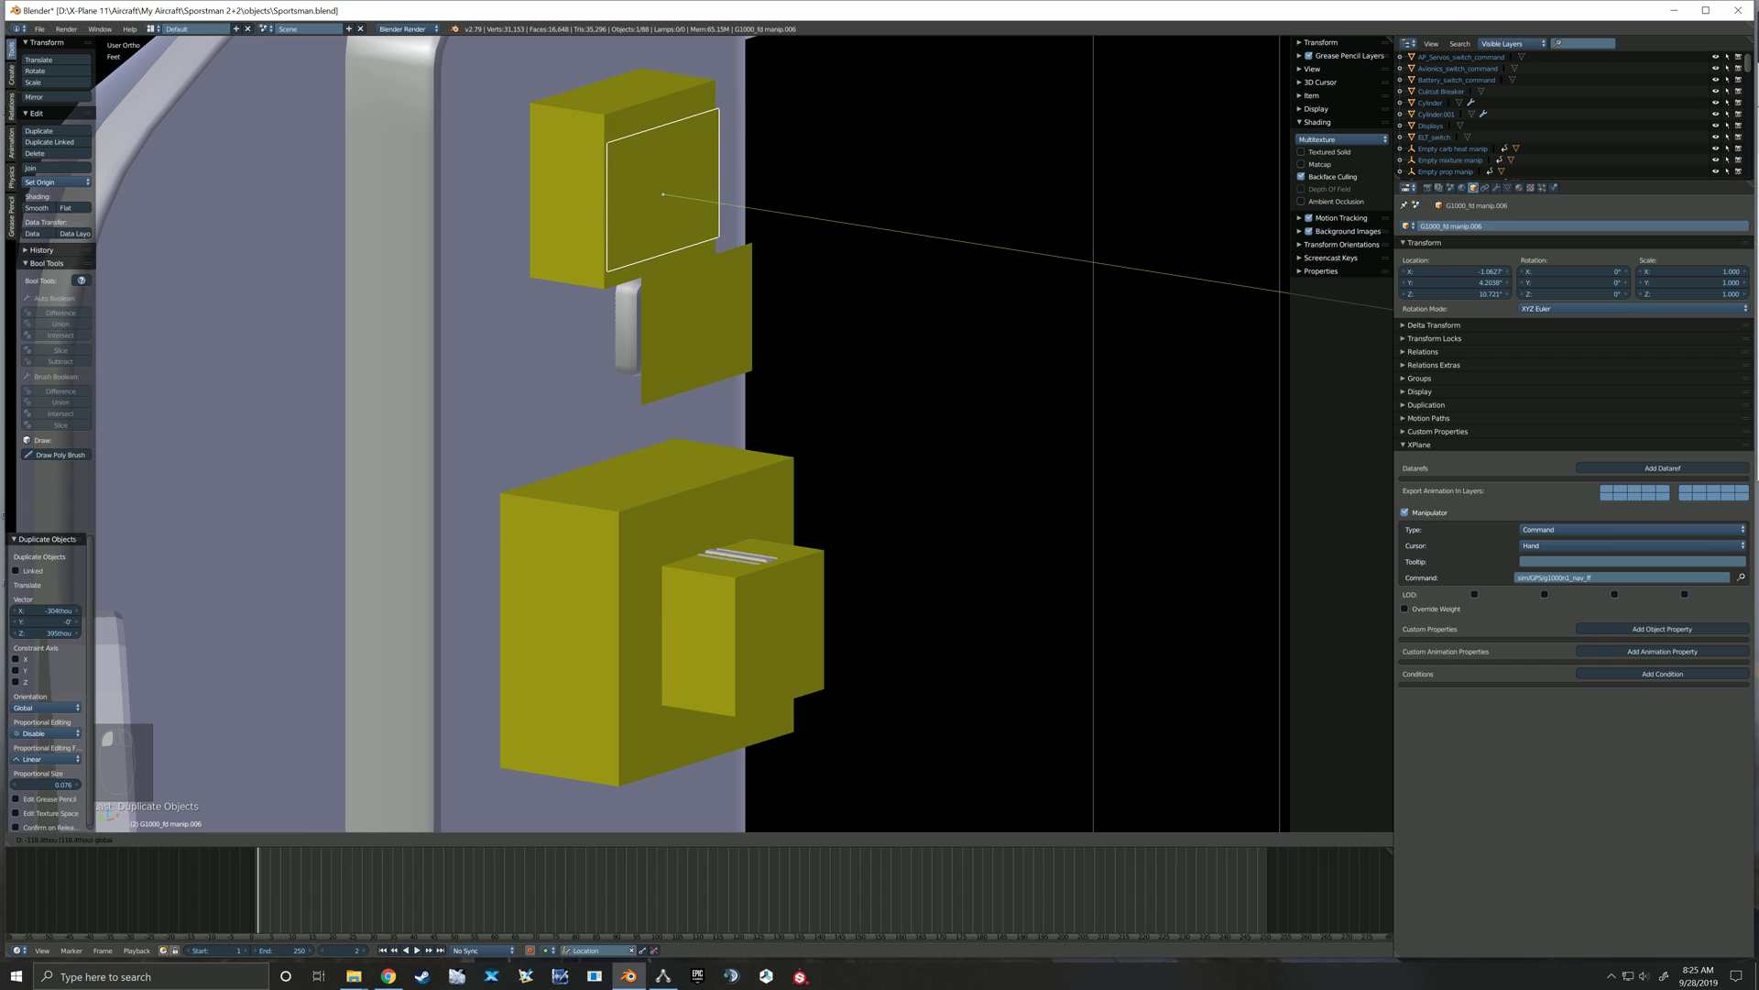
pyautogui.click(1296, 283)
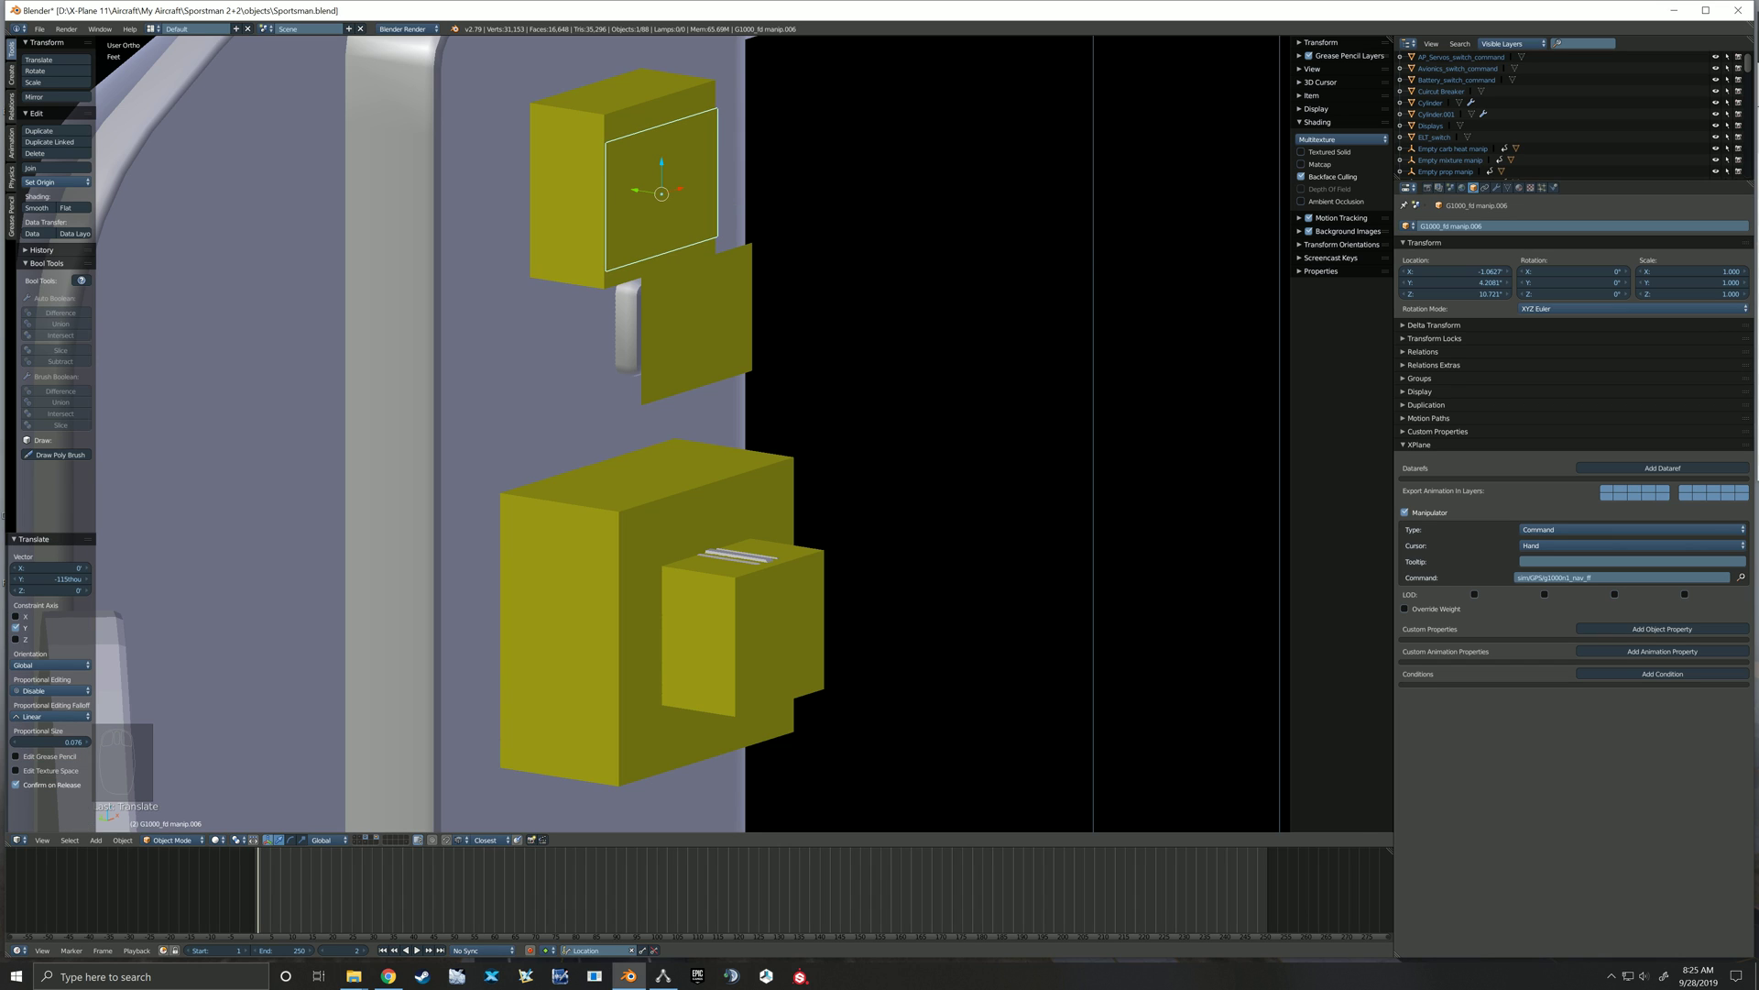
# In Edit Mode, scale the copied plane to about 0.495 along X and 0.72 along Z, making it roughly square
pyautogui.press('KP_1')
pyautogui.press('Tab')
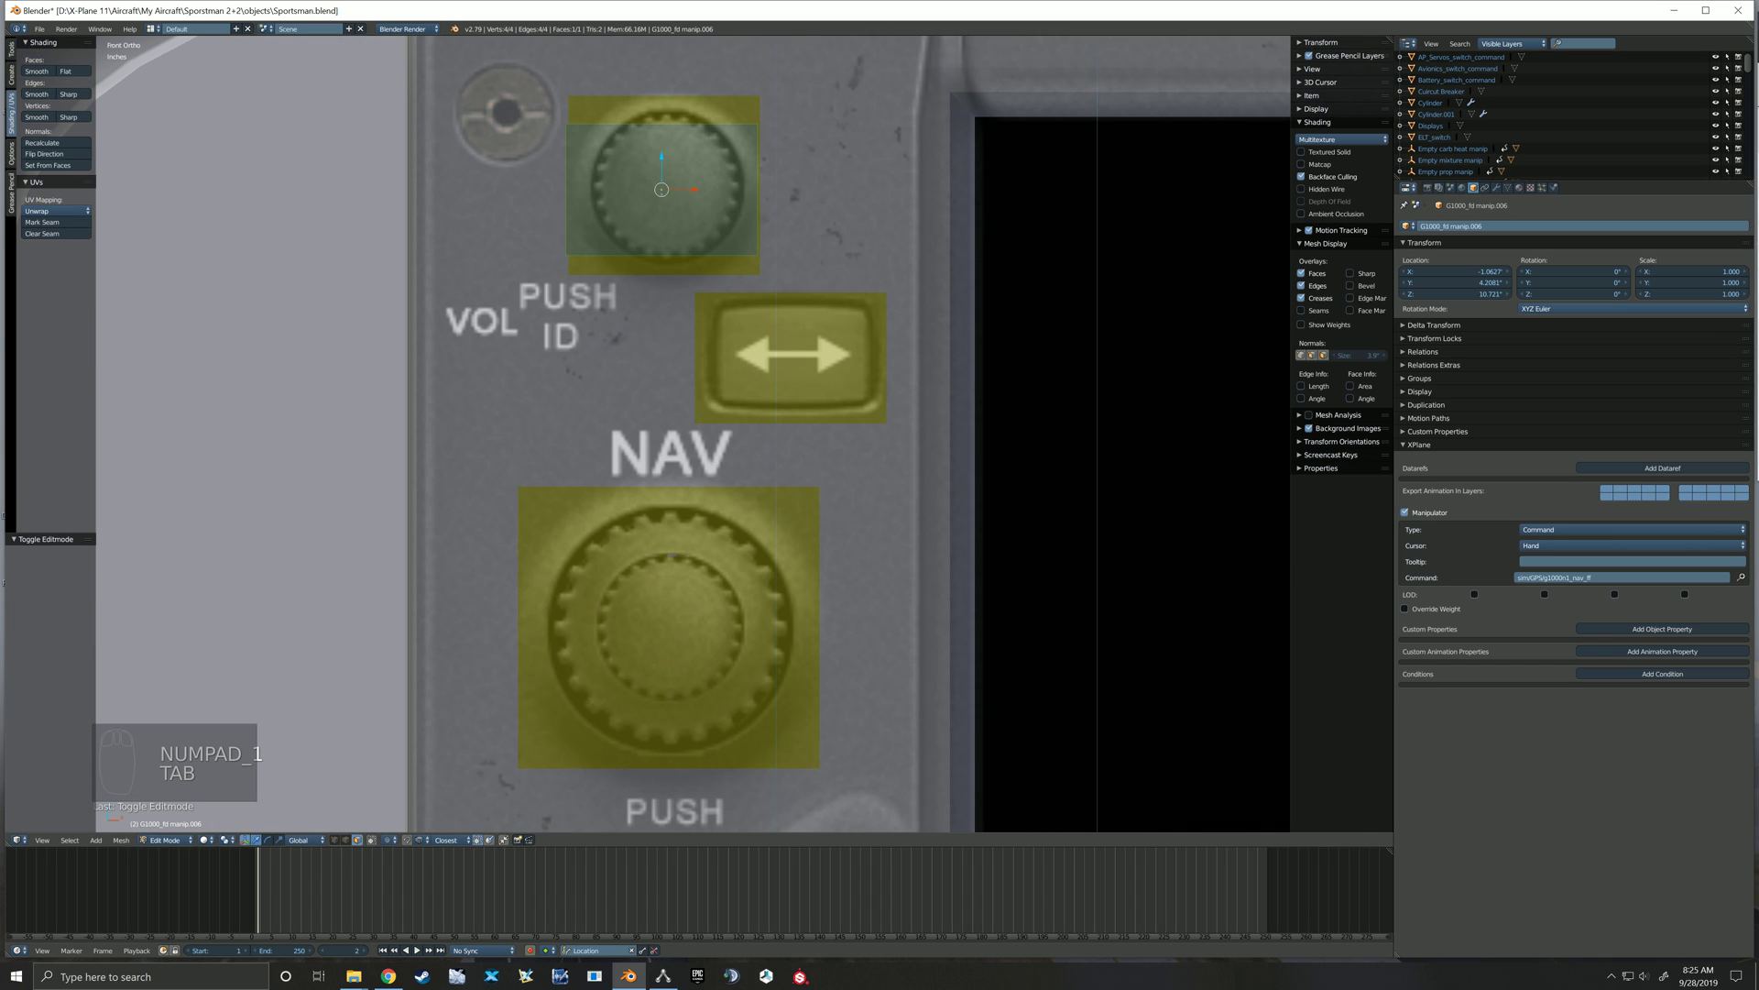
pyautogui.press('s')
pyautogui.press('x')
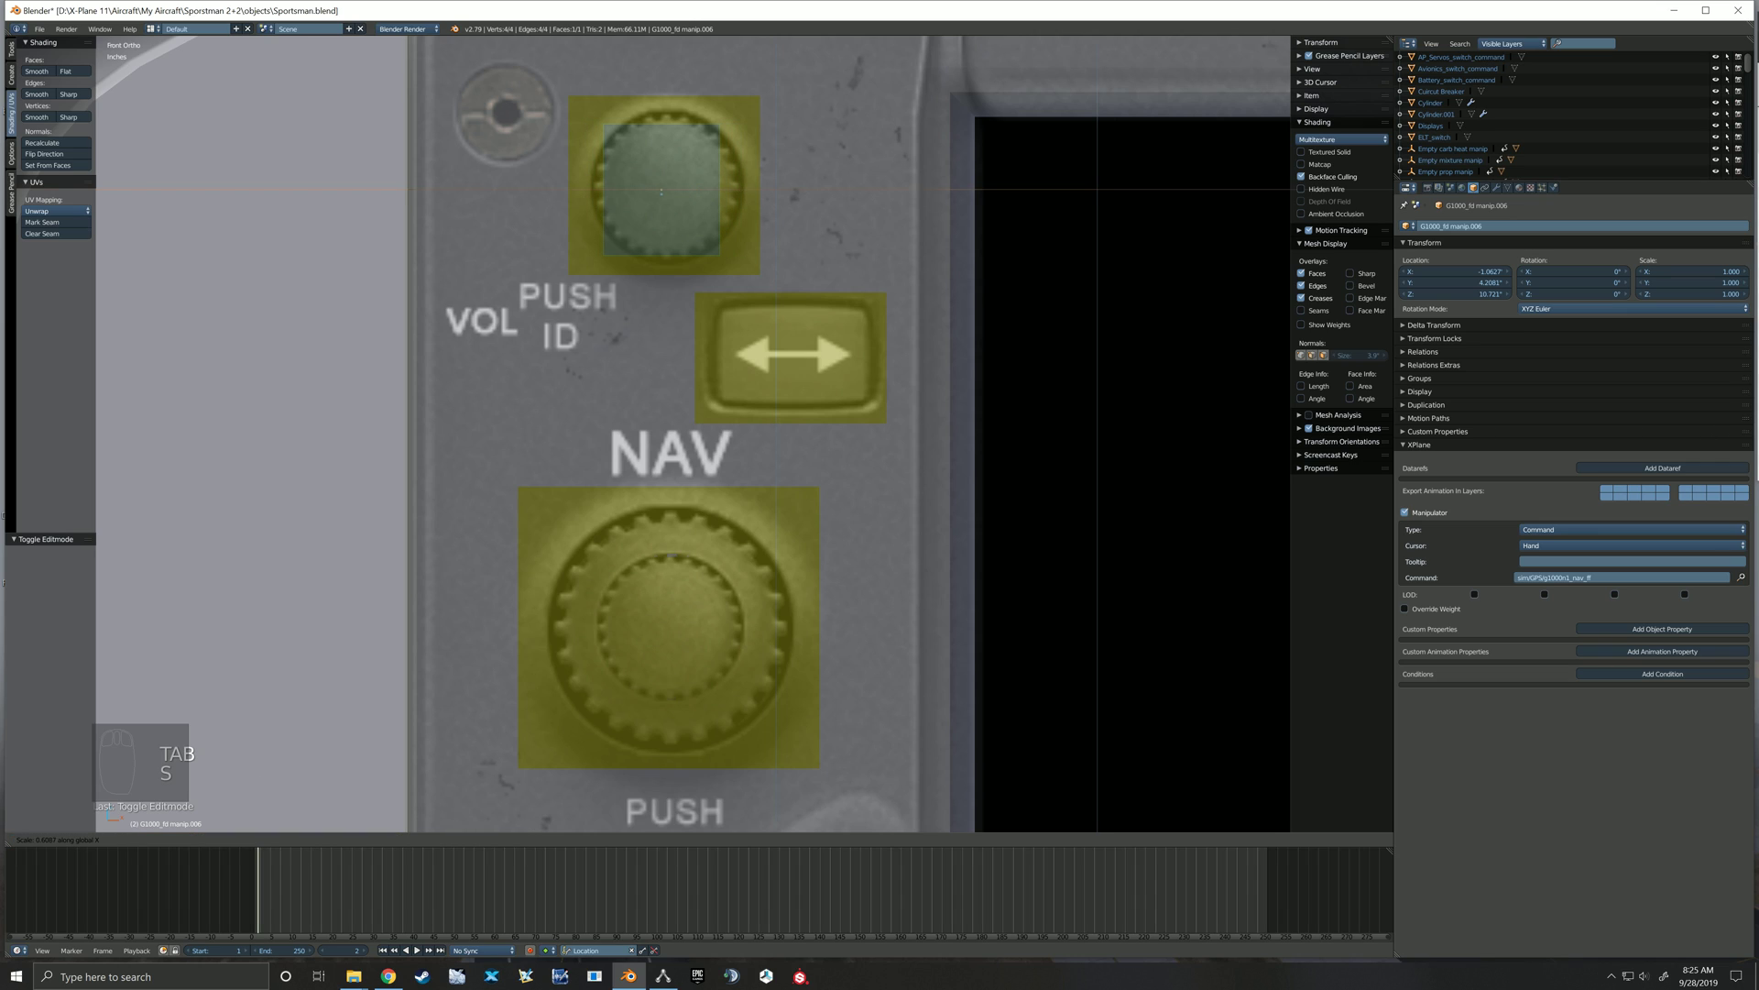
pyautogui.press('Return')
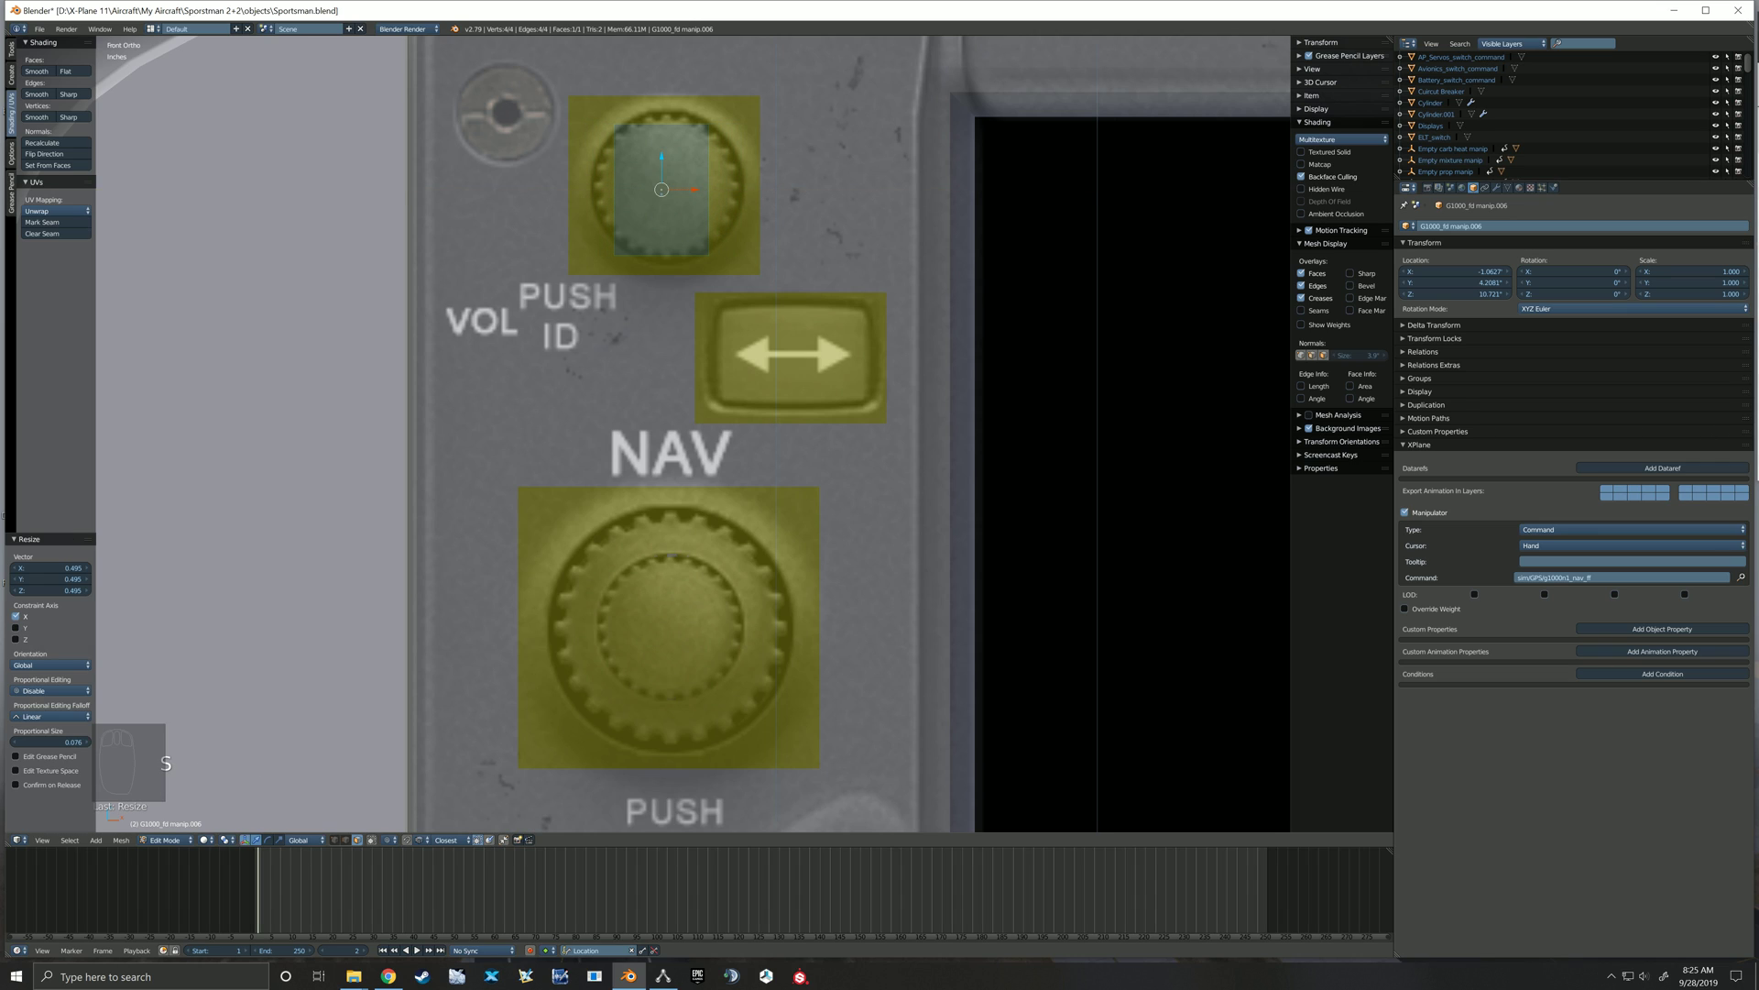
pyautogui.press('s')
pyautogui.press('z')
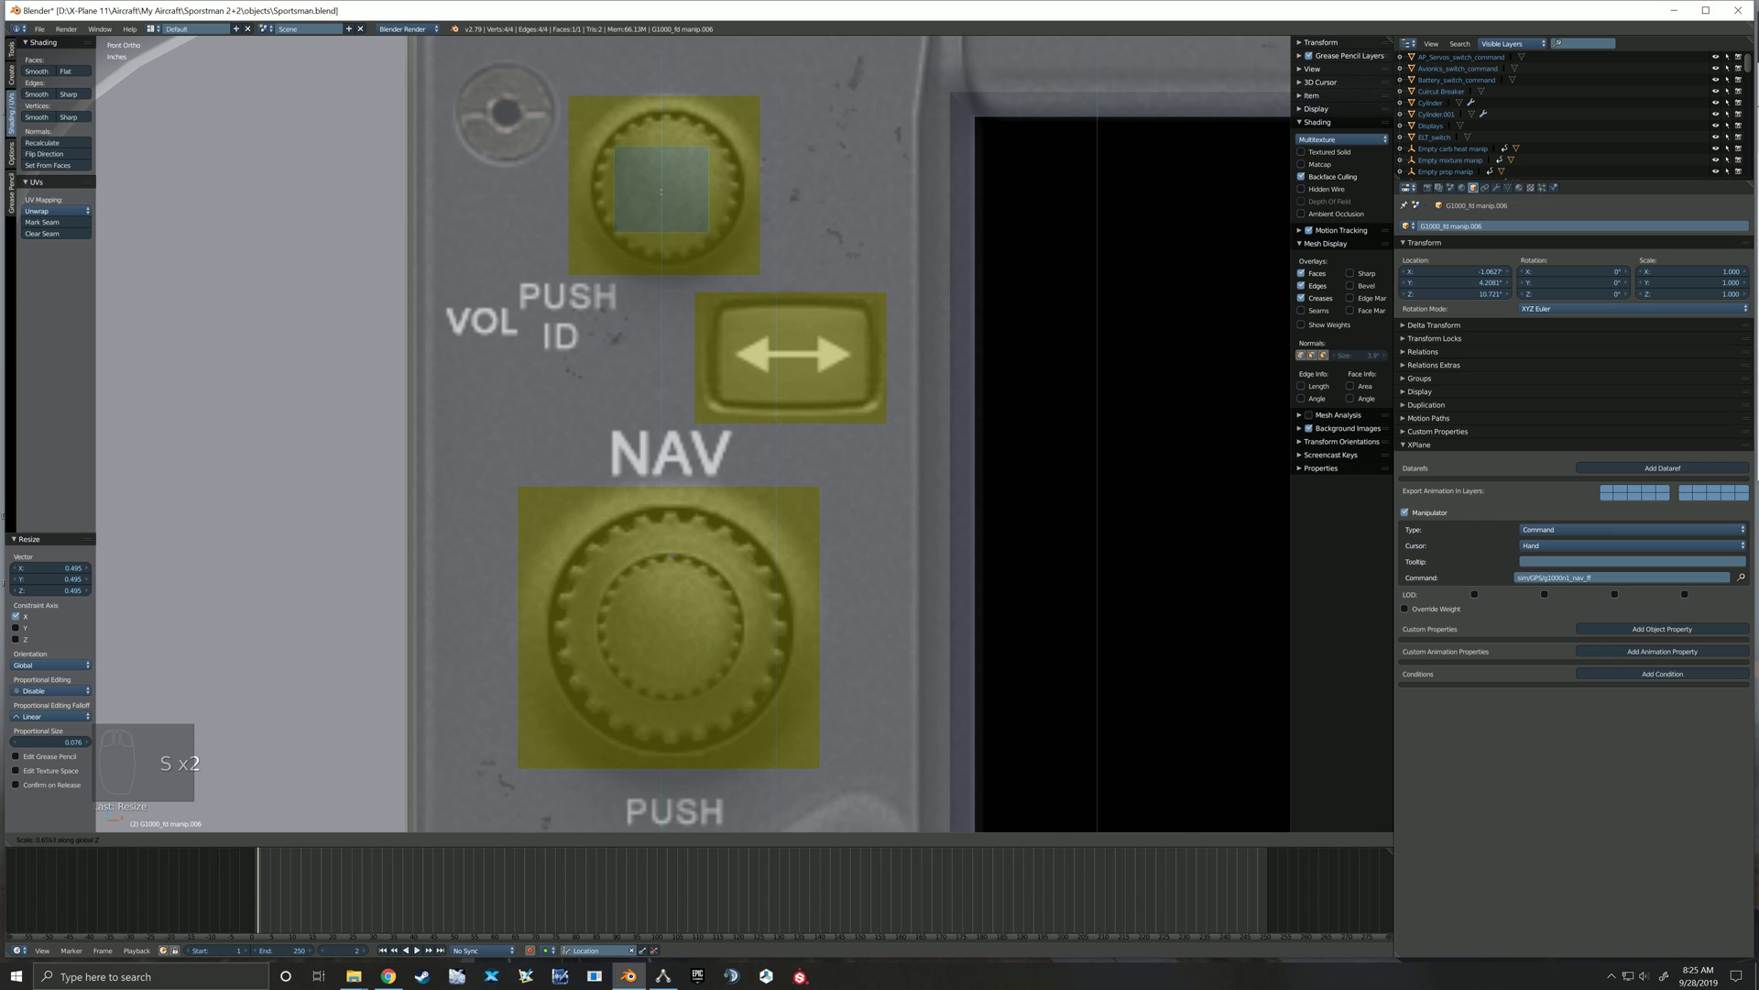
pyautogui.press('Return')
# Scale the small plane to about 0.953, center it on the volume knob and return to Object Mode
pyautogui.press('g')
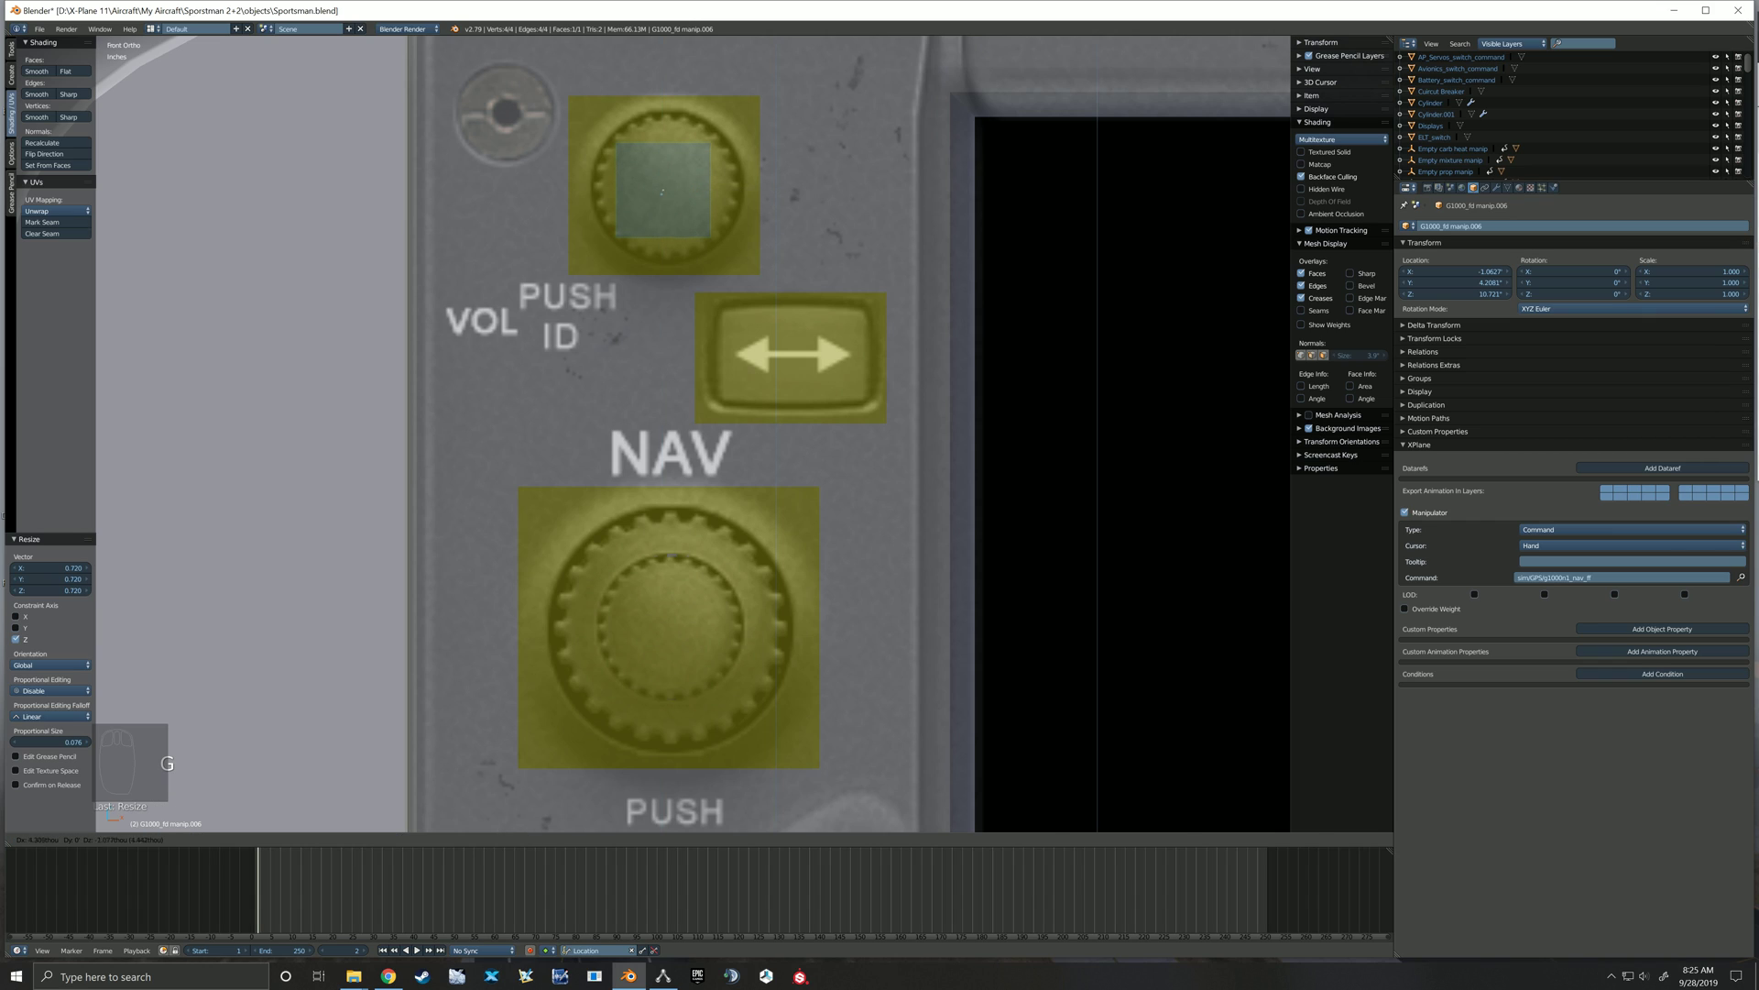
pyautogui.press('s')
pyautogui.press('Return')
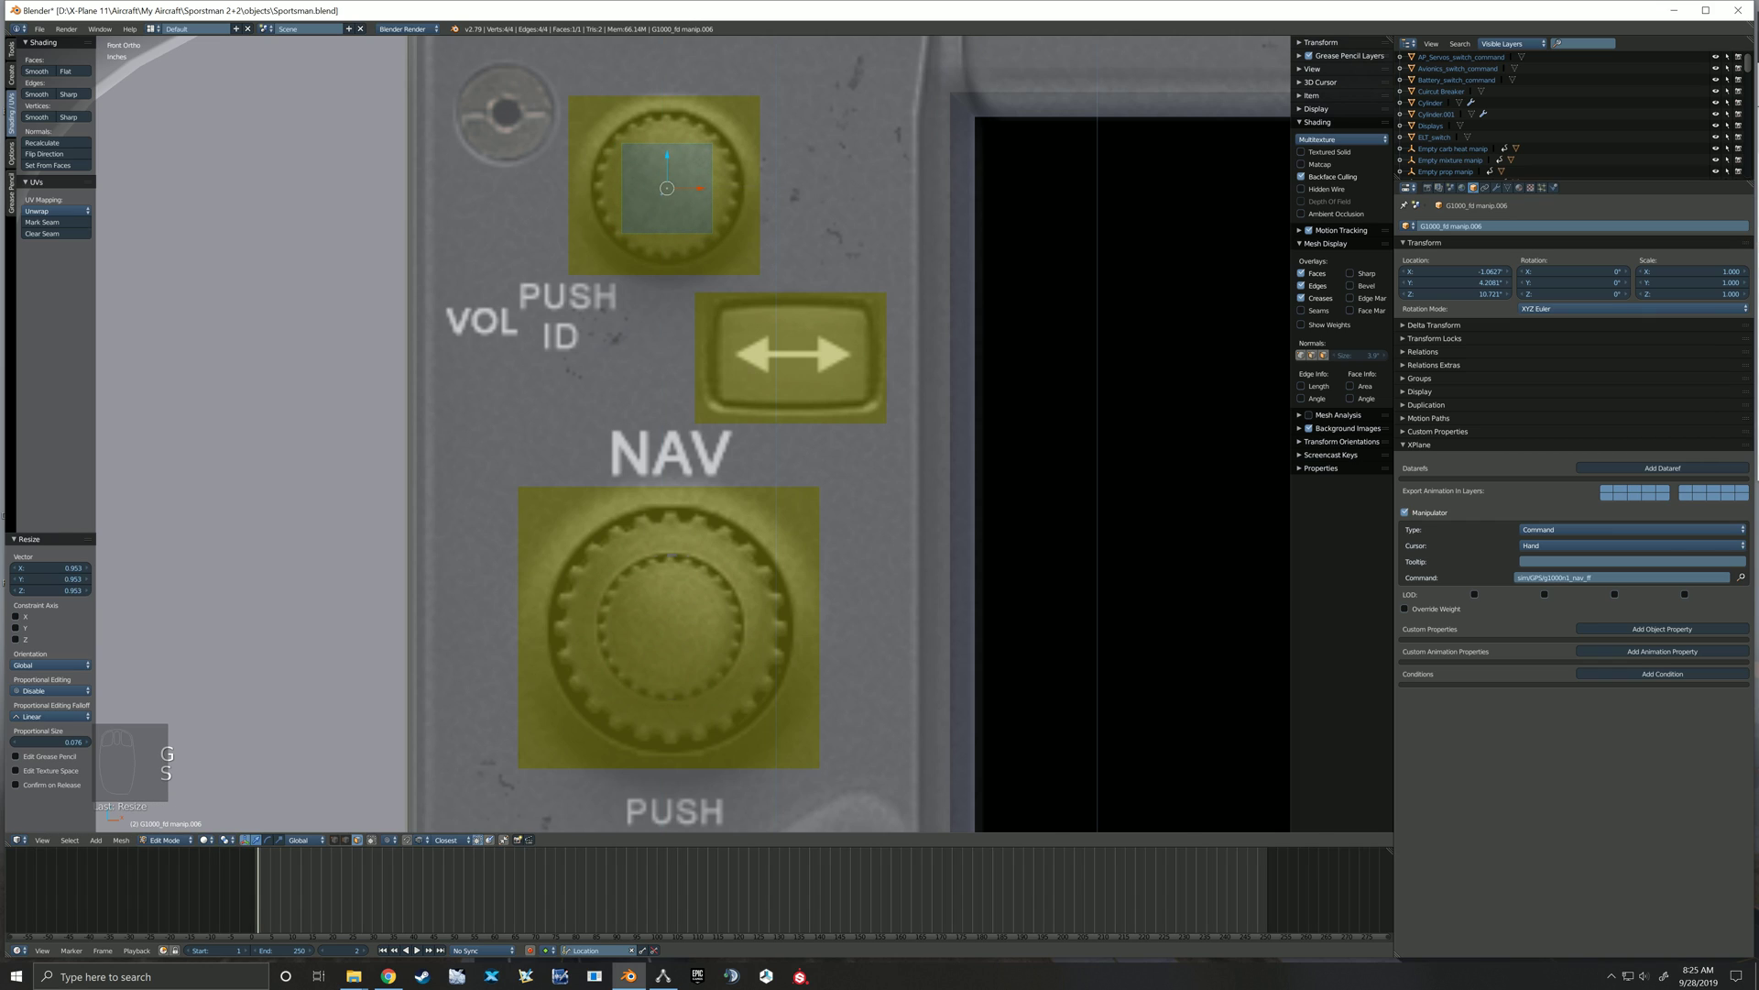
pyautogui.press('g')
pyautogui.press('Return')
pyautogui.scroll(-3, 697, 430)
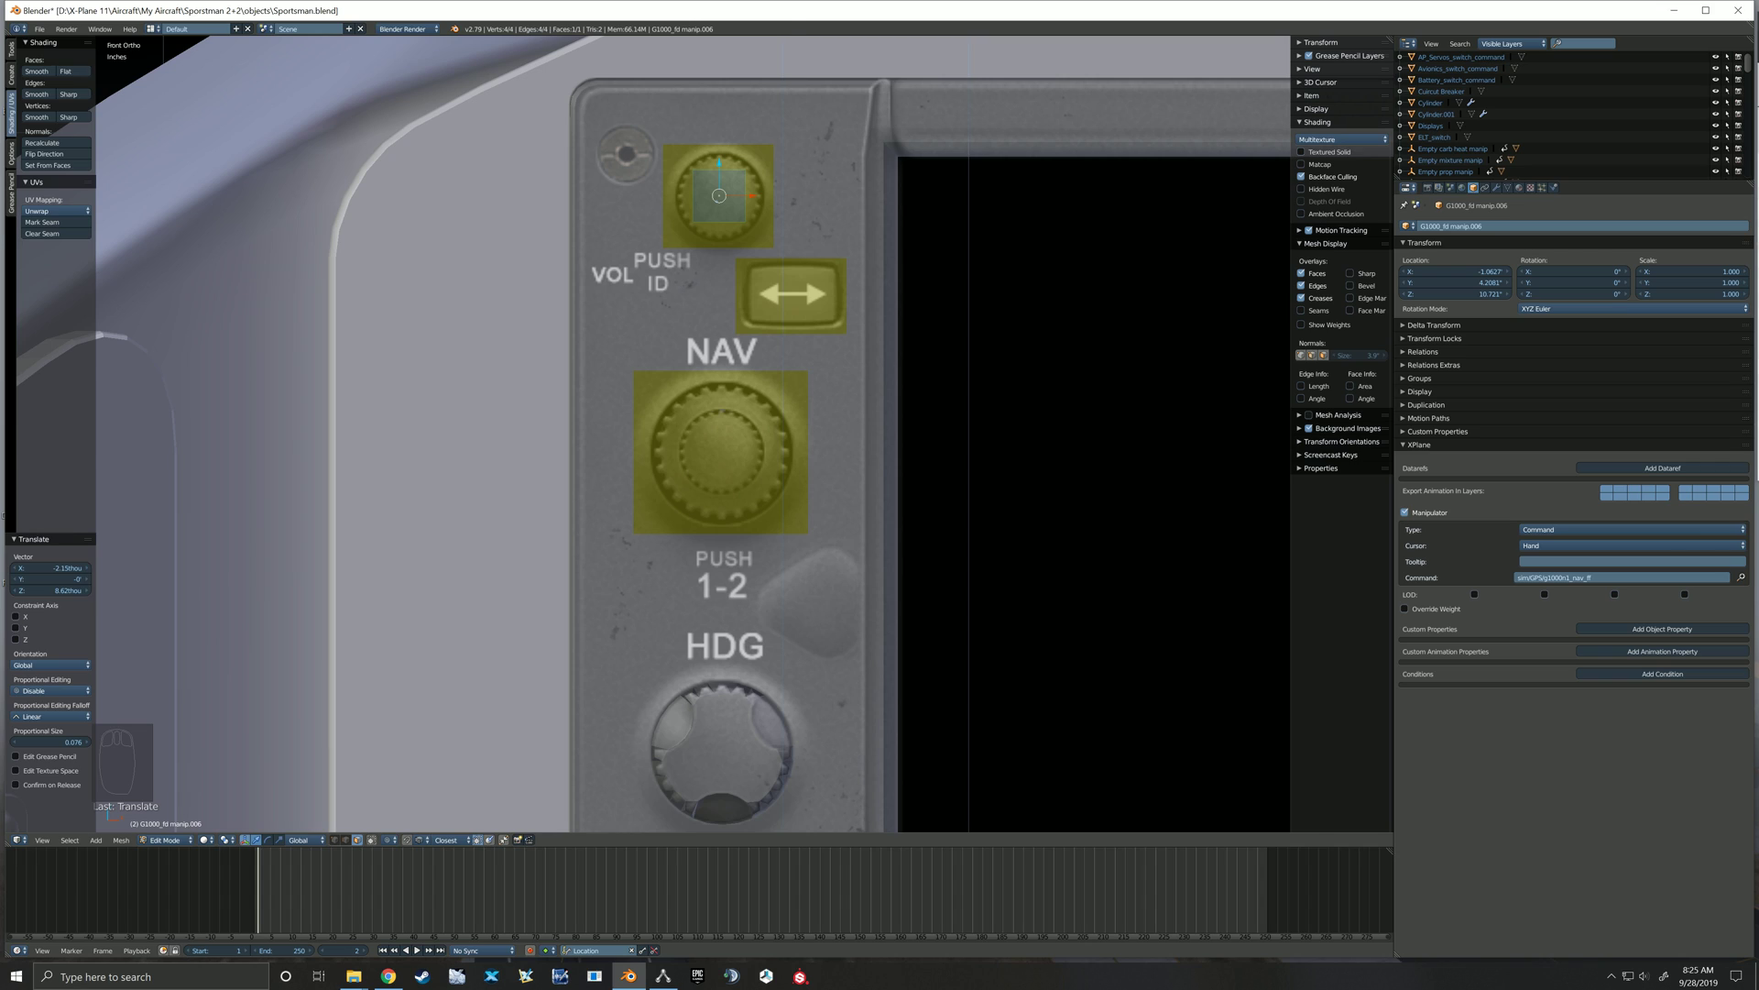
pyautogui.press('Tab')
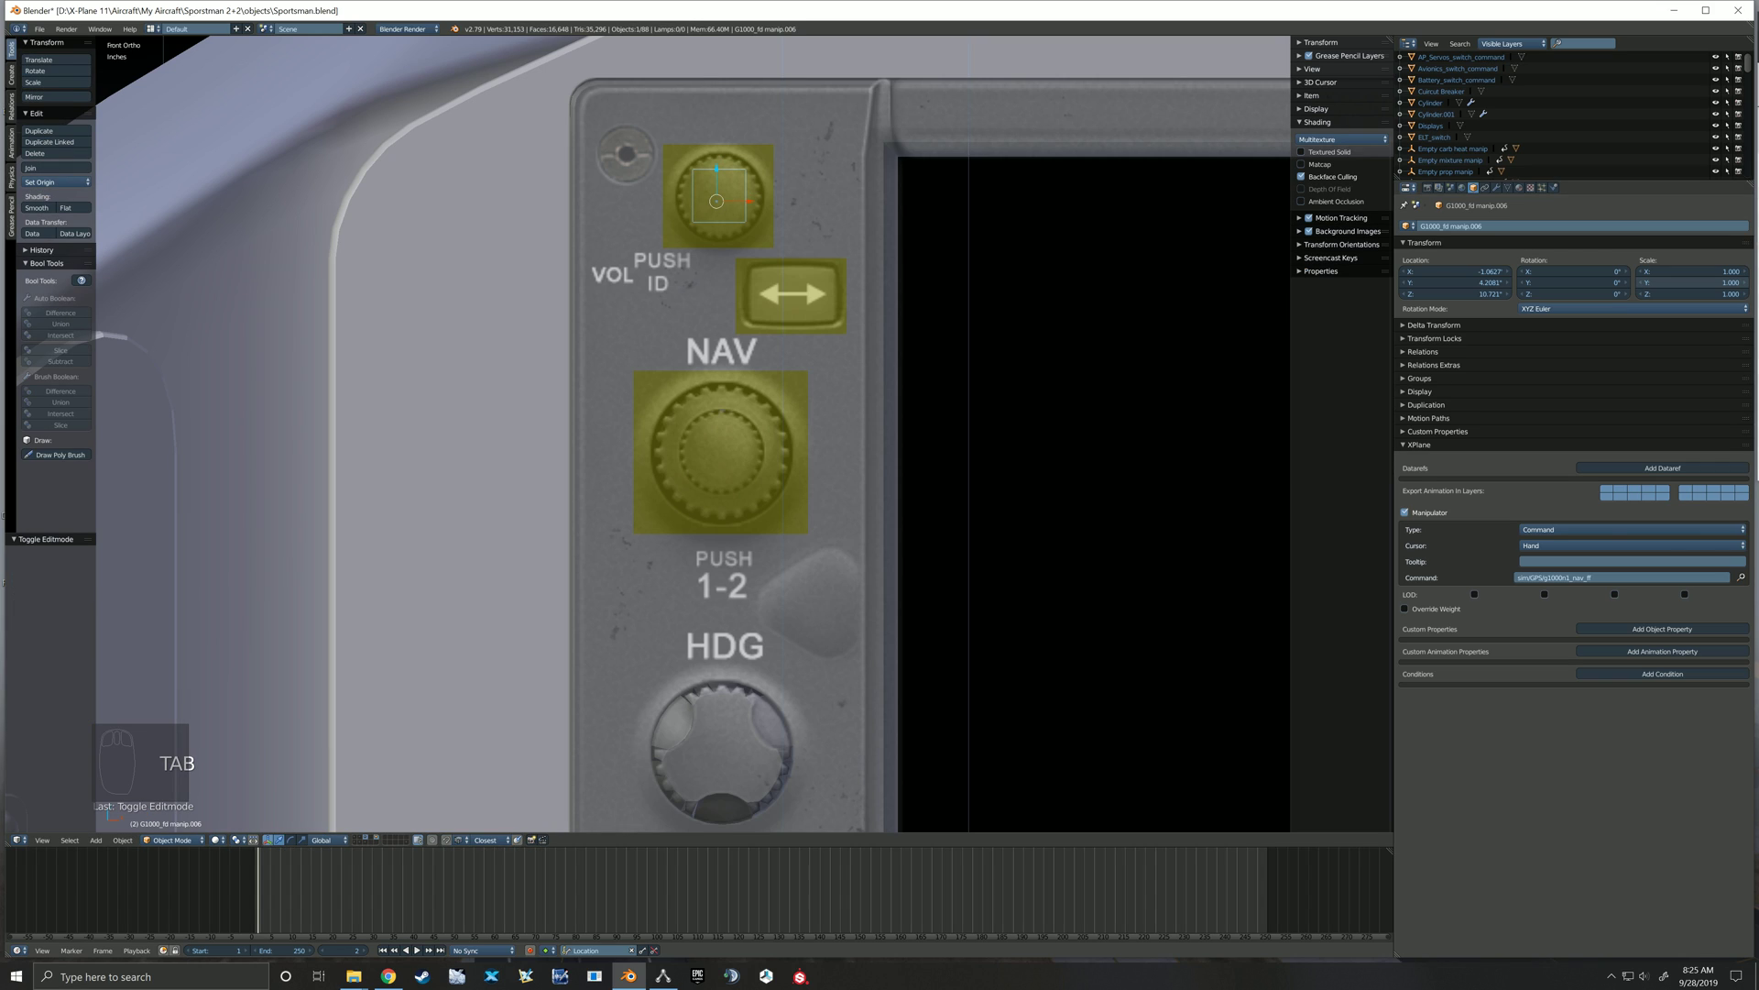
# Set the volume knob push manipulator's command to sim/GPS/g1000n1_nvol
pyautogui.hotkey('alt', 'Tab')
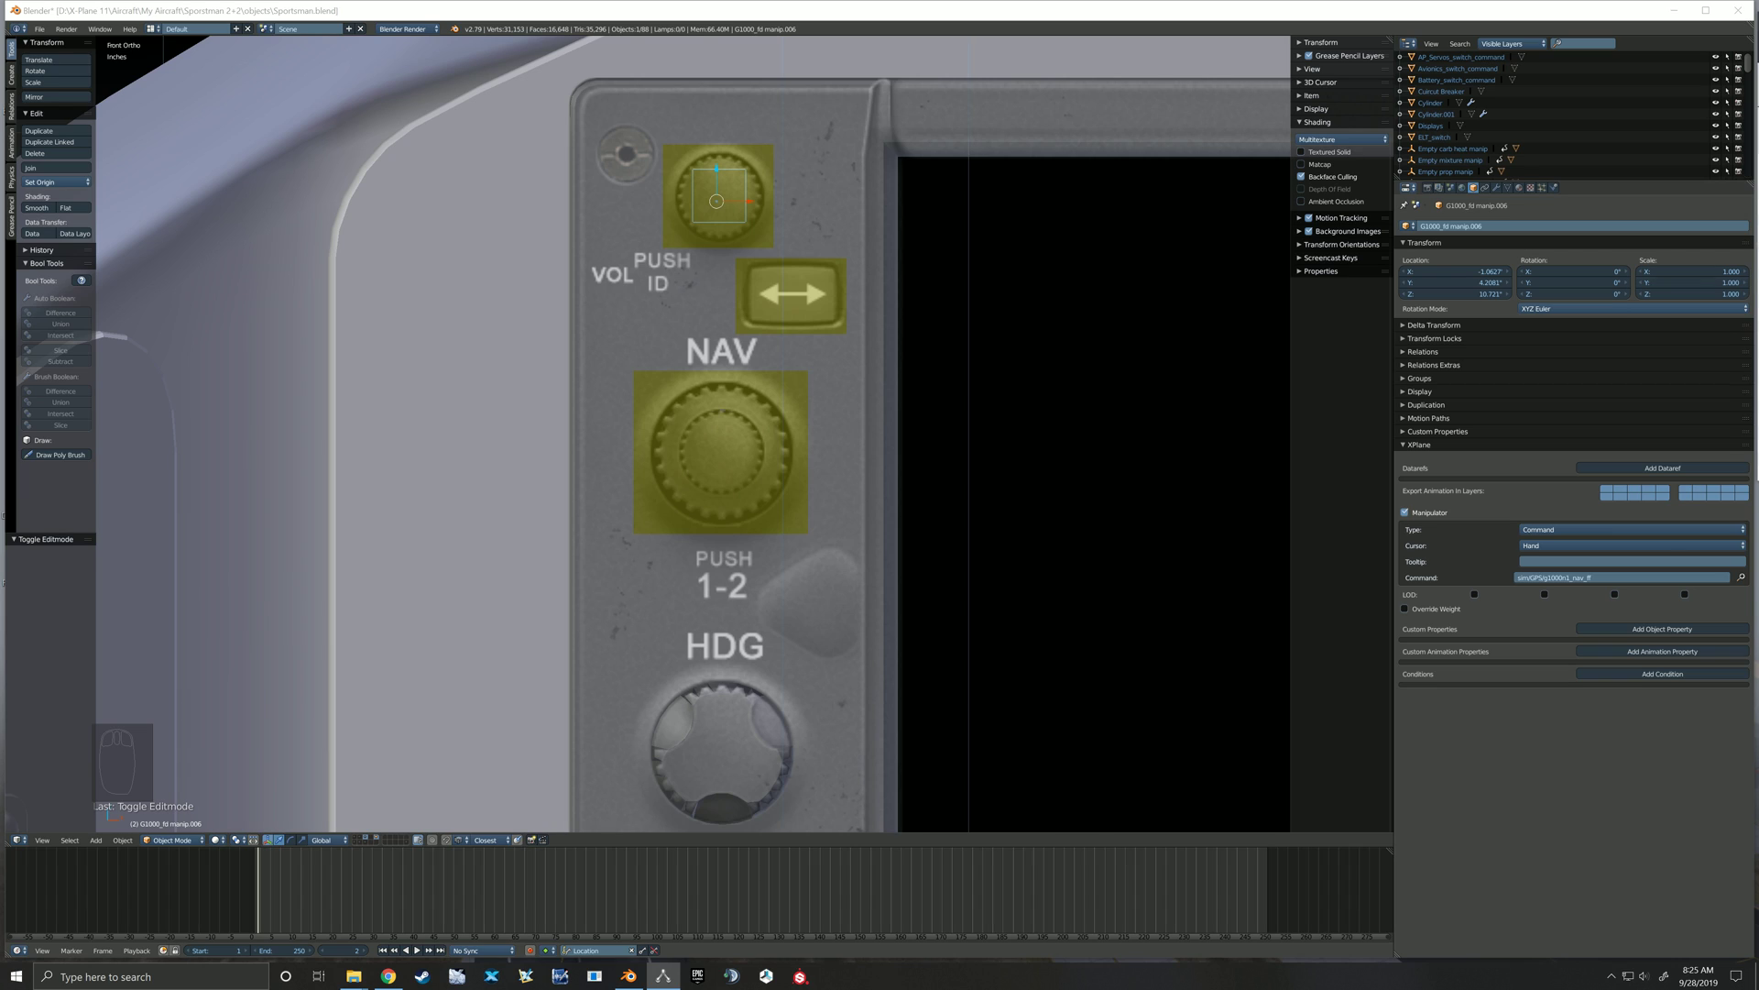
pyautogui.hotkey('alt', 'Tab')
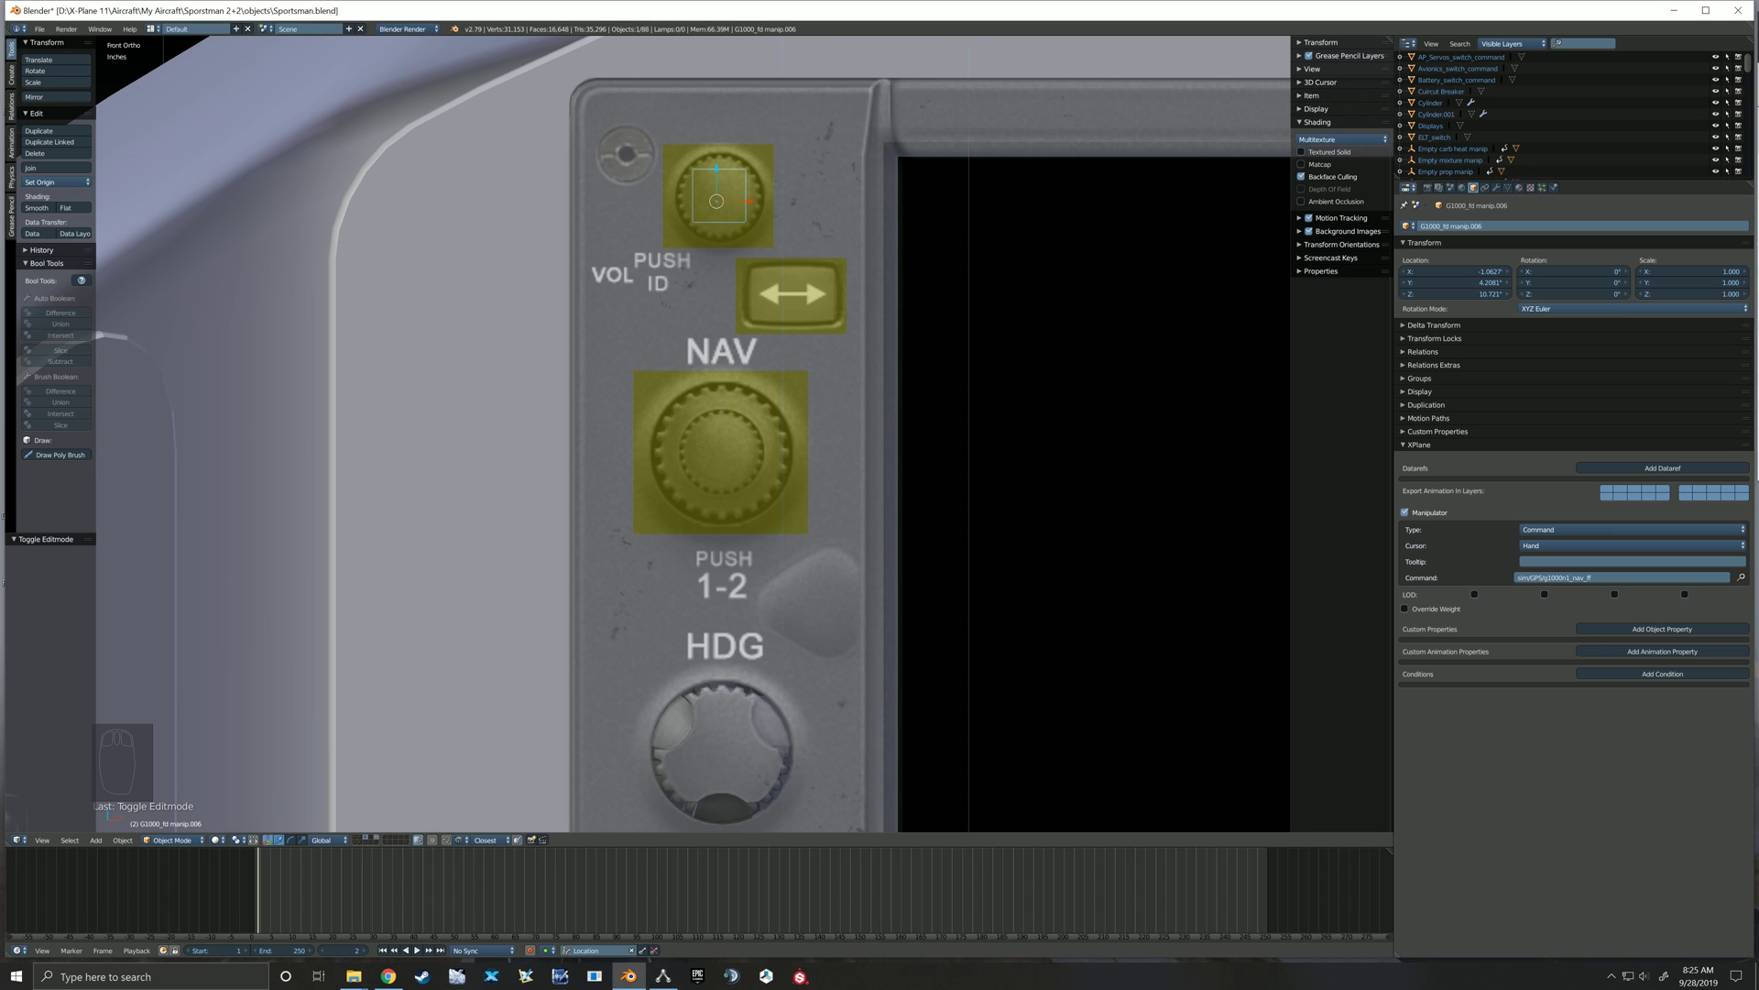
pyautogui.click(1622, 577)
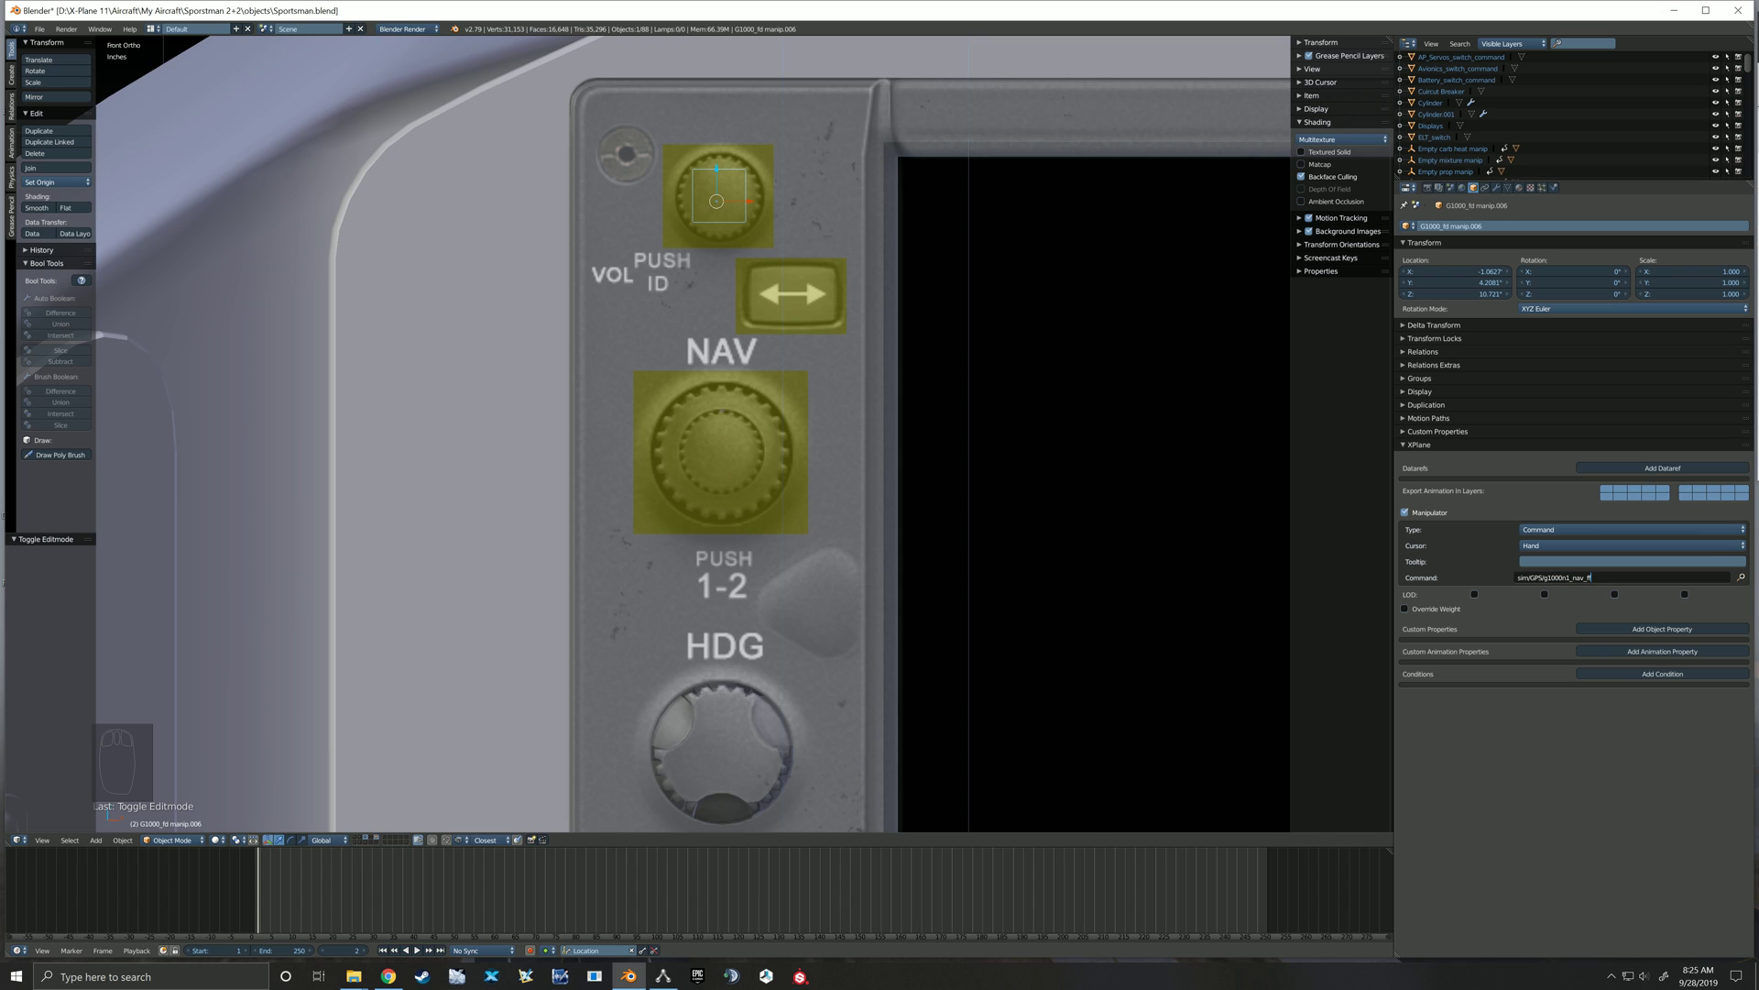
pyautogui.press('BackSpace')
pyautogui.press('BackSpace')
pyautogui.press('BackSpace')
pyautogui.press('Return')
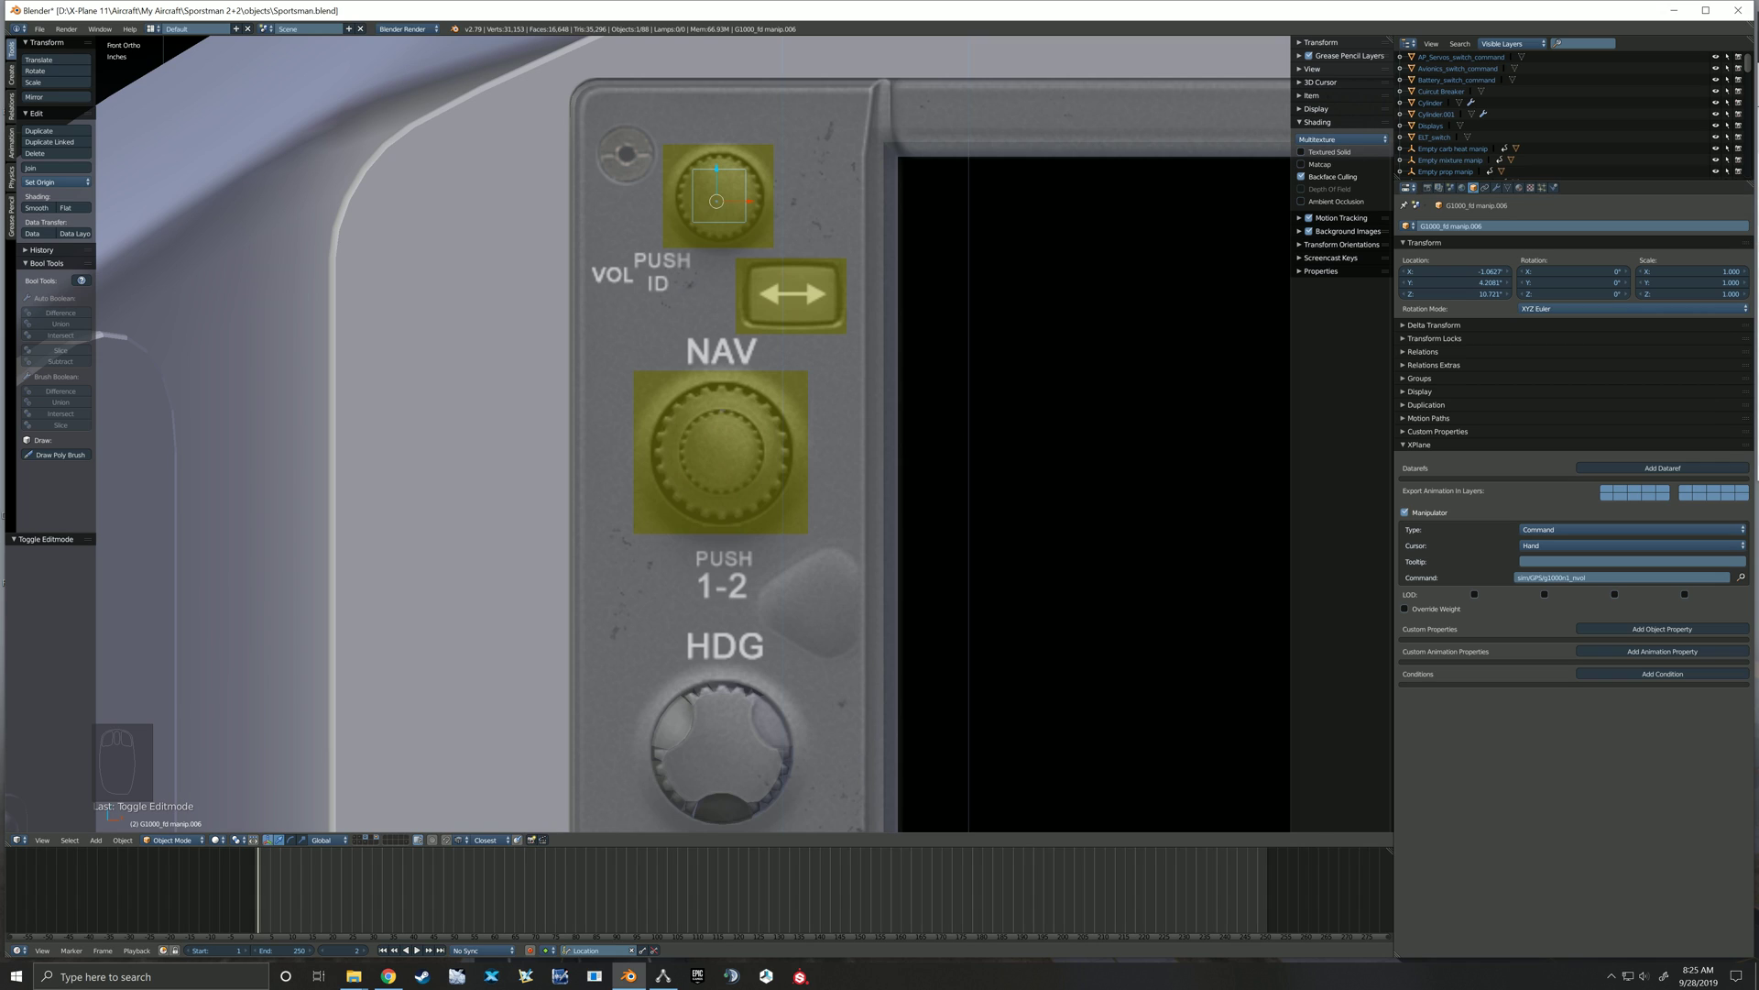
# Duplicate the volume push plane onto the inner NAV knob and move the copy forward along Y about 0.34 in, in front of its box
pyautogui.hotkey('shift', 'd')
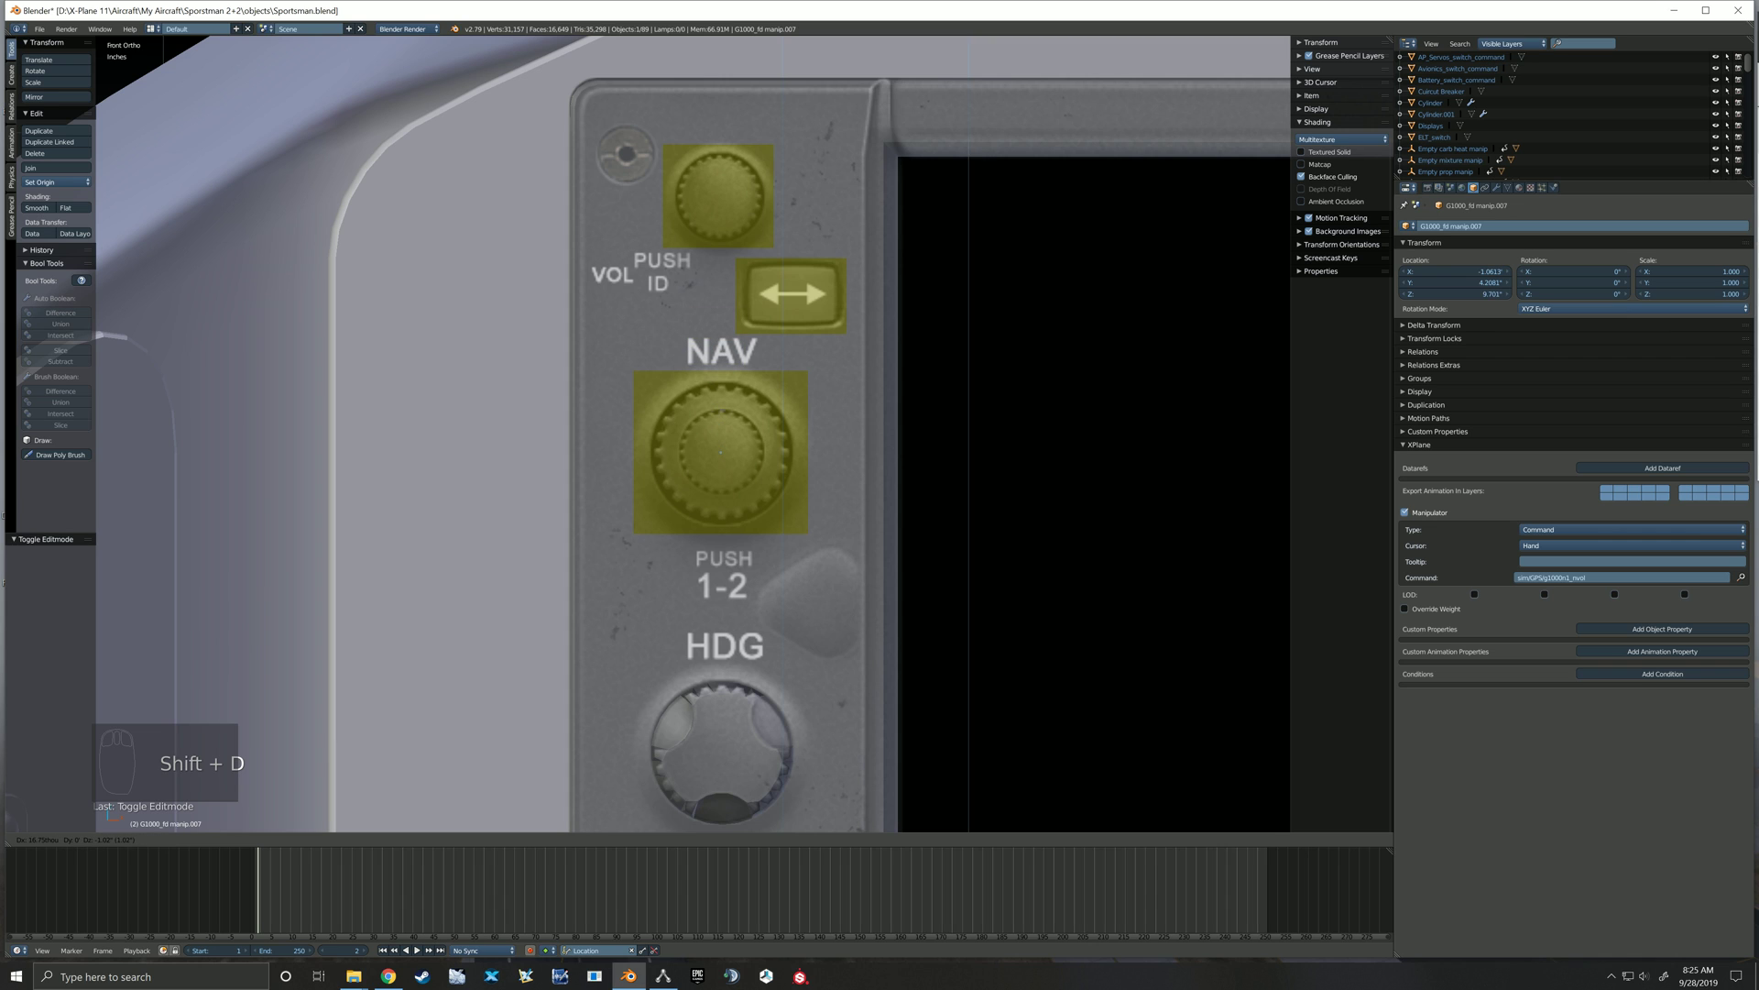
pyautogui.click(722, 450)
pyautogui.moveTo(722, 450); pyautogui.dragTo(790, 453, button='middle')
pyautogui.press('g')
pyautogui.press('y')
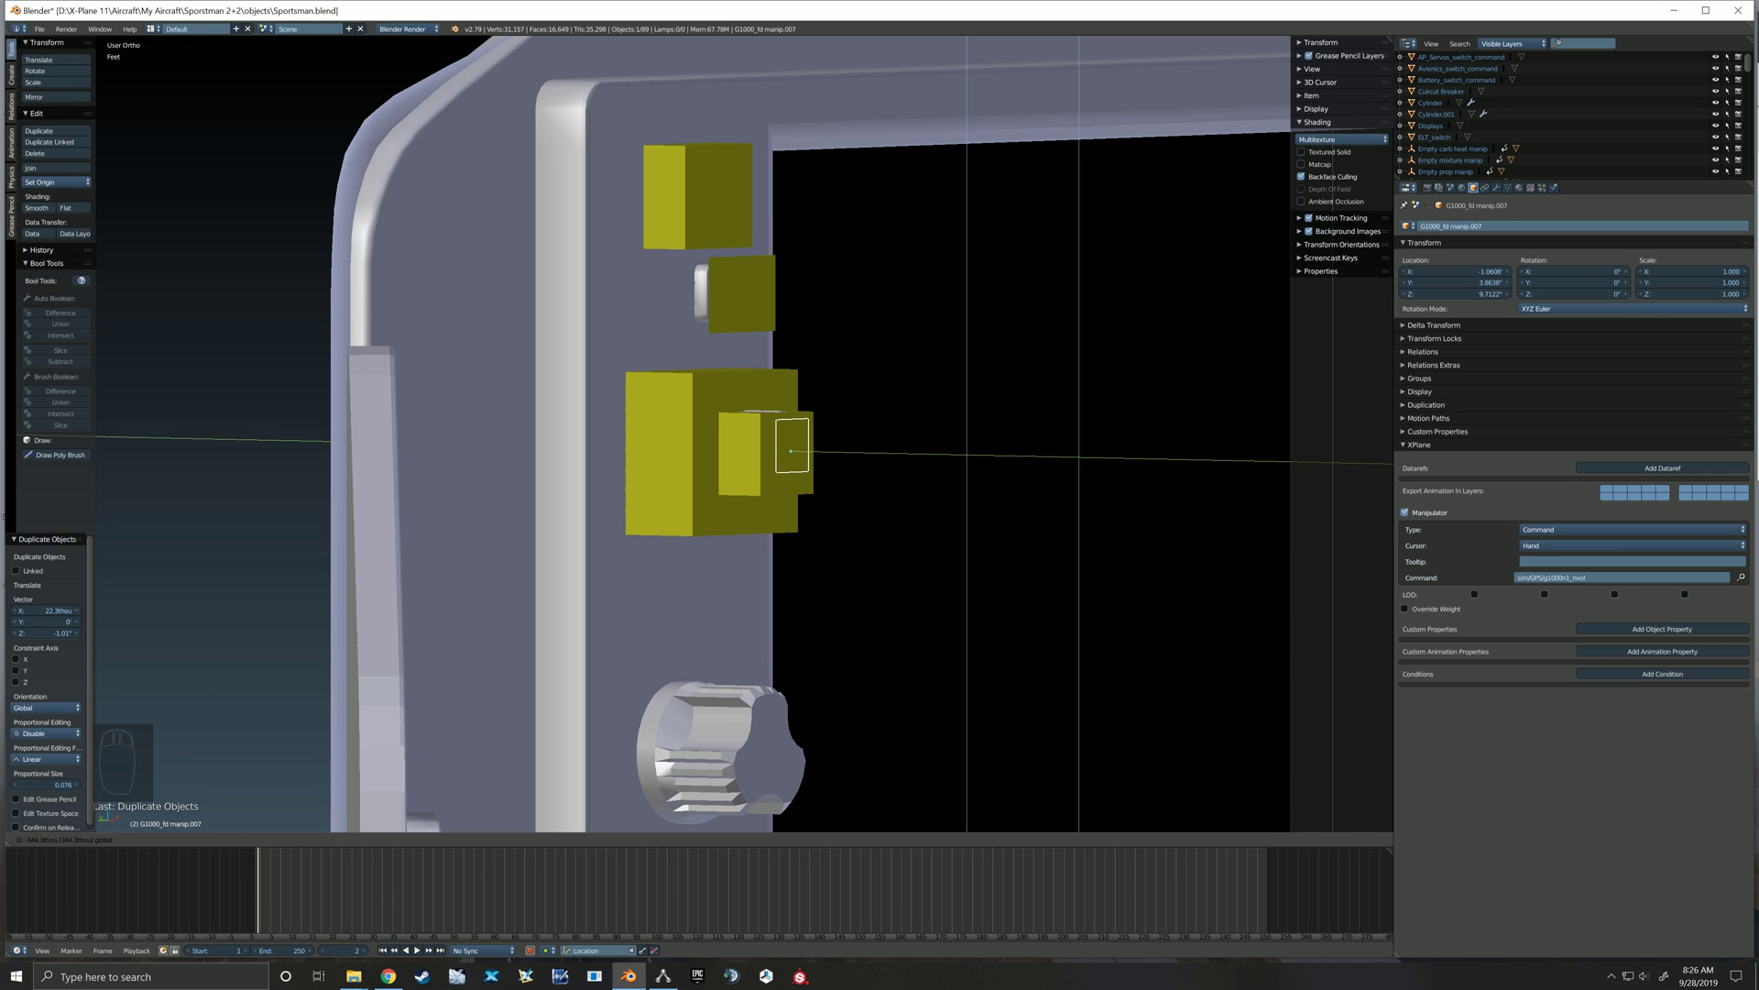
pyautogui.click(789, 453)
# In front view, lower the copied plane about 0.02 in along Z to center it on the inner NAV knob
pyautogui.press('KP_1')
pyautogui.scroll(5, 763, 458)
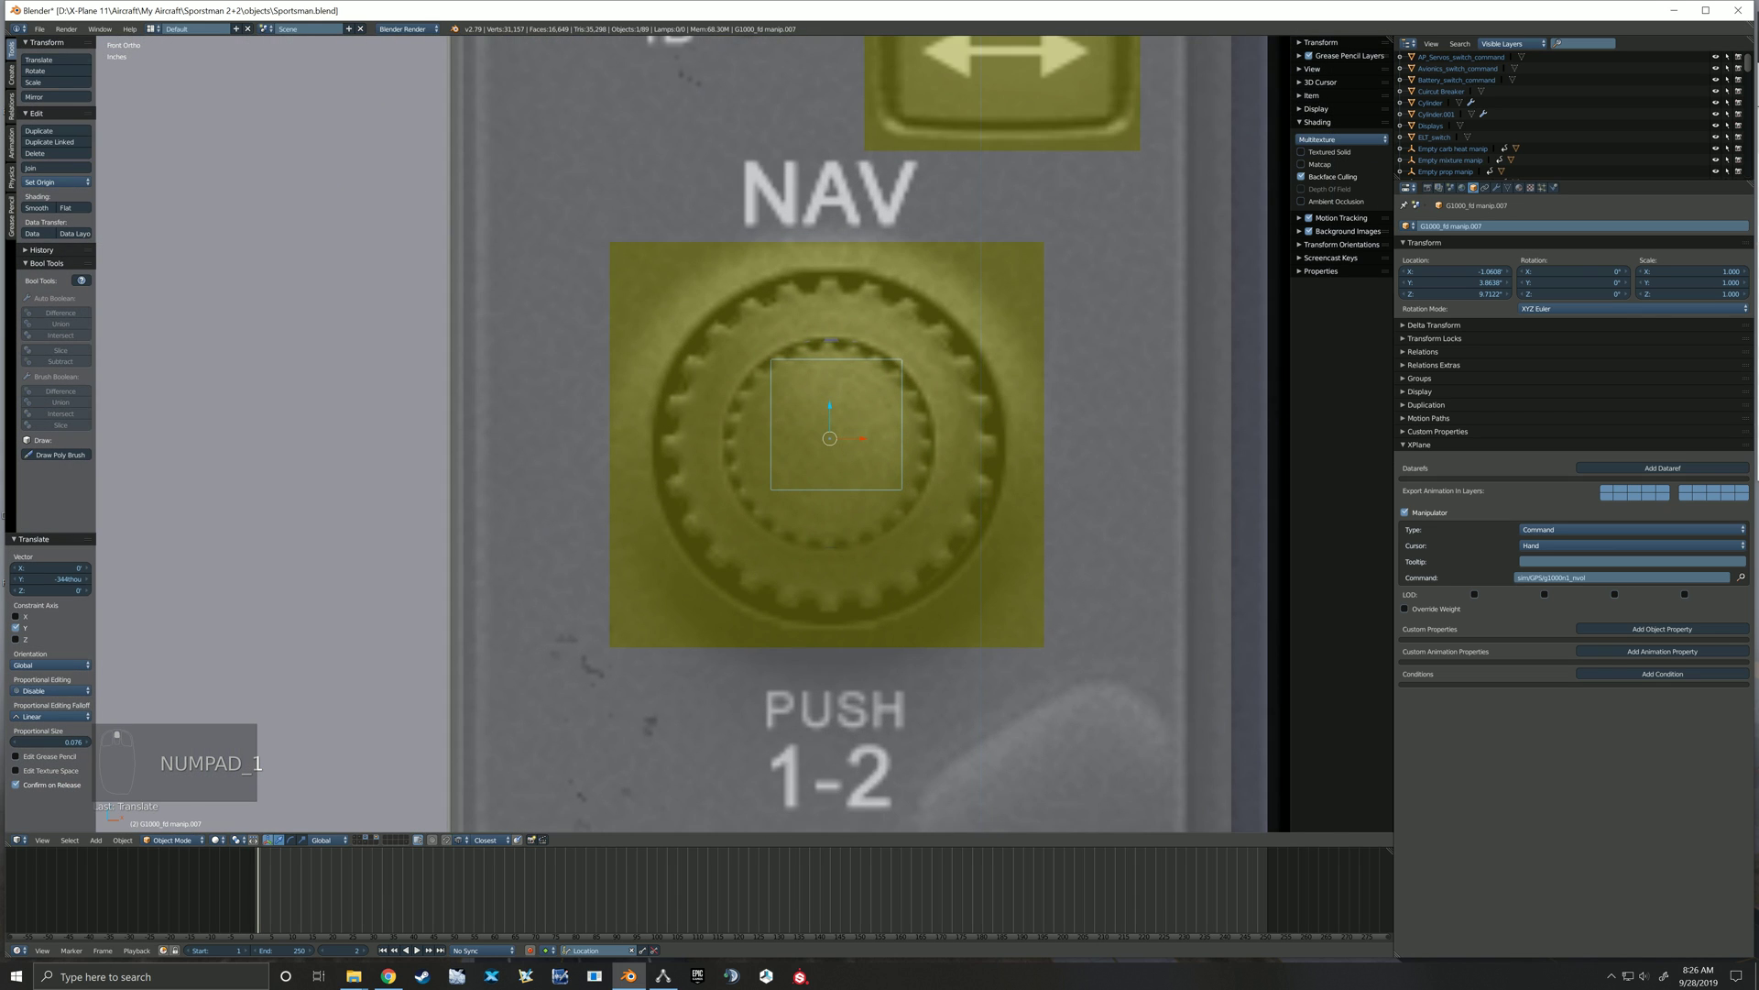
pyautogui.moveTo(830, 405); pyautogui.dragTo(830, 418)
pyautogui.scroll(-4, 711, 296)
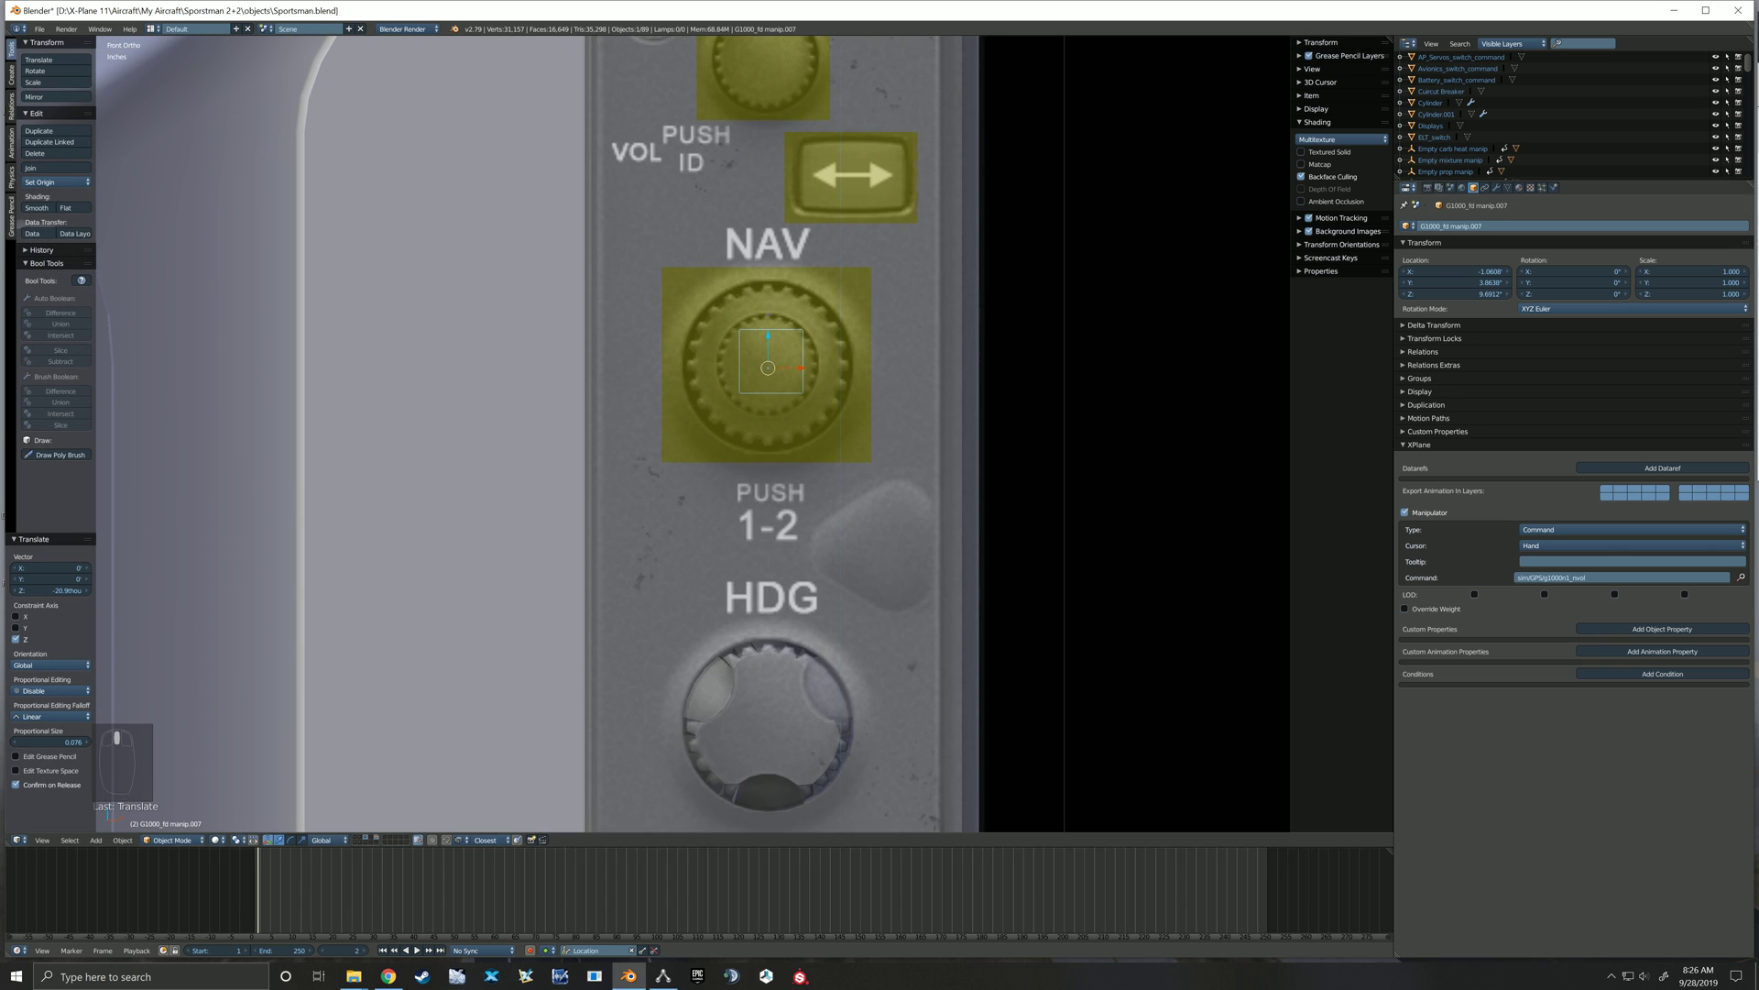
pyautogui.hotkey('alt', 'Tab')
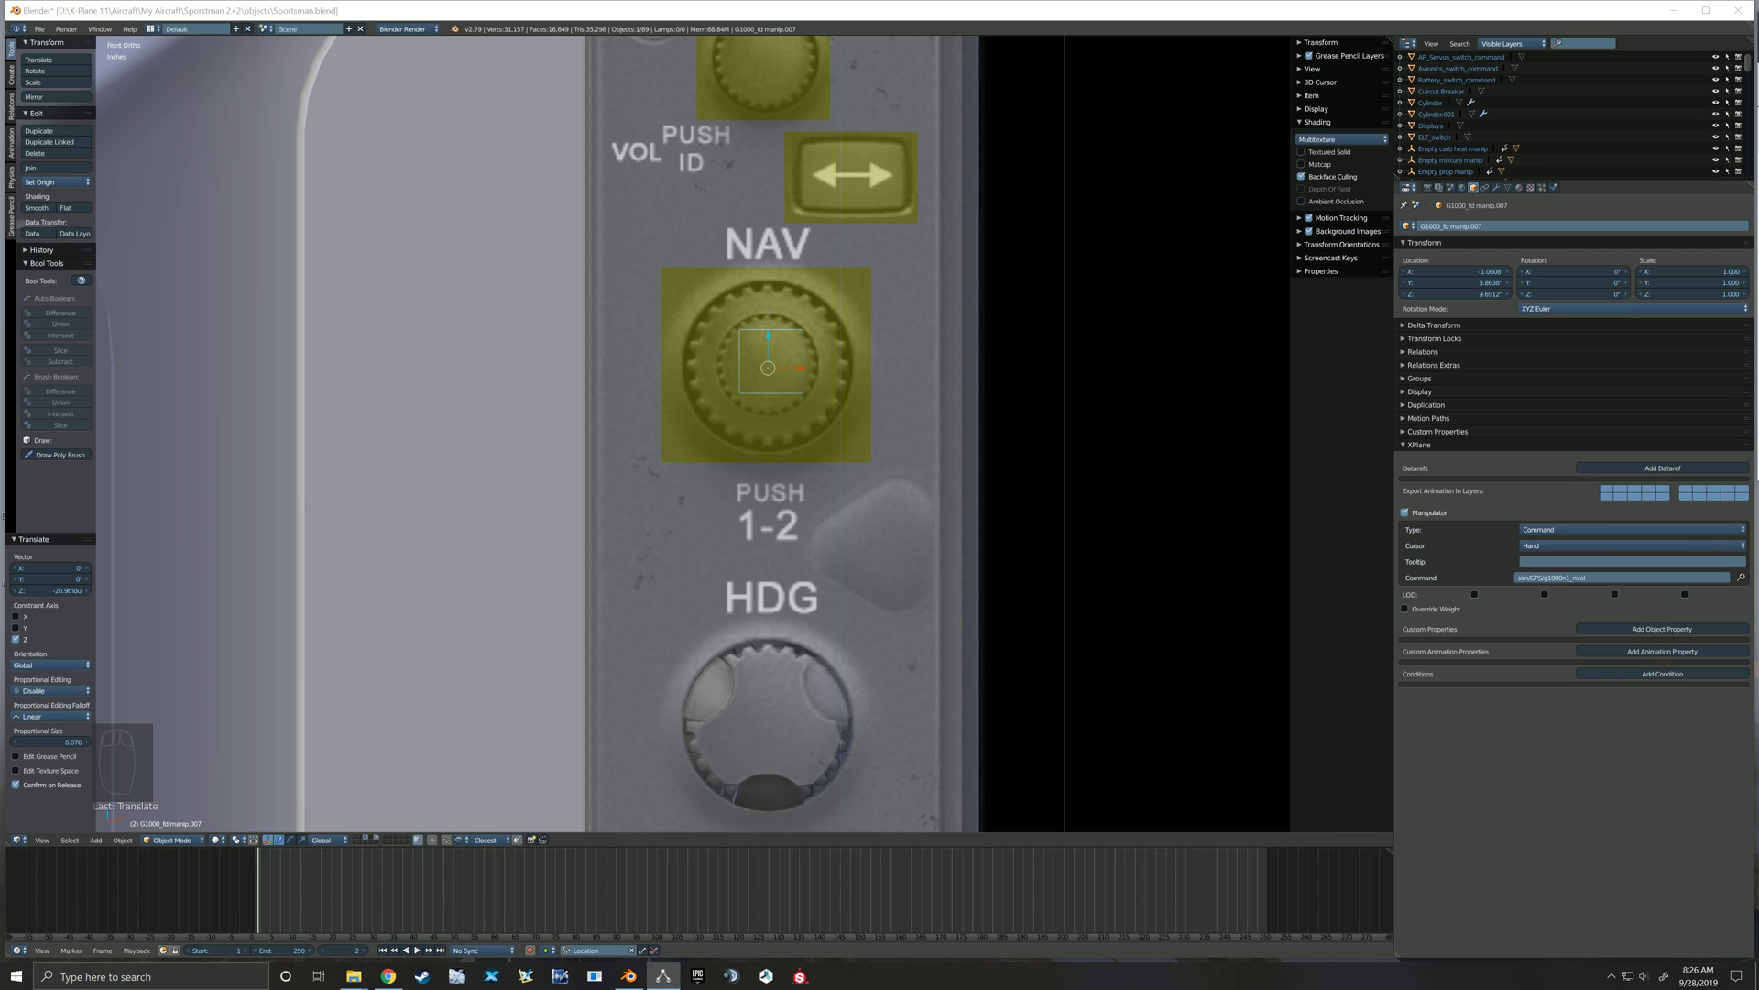
# Set the command of the inner NAV knob's push plane to sim/GPS/g1000n1_nav12
pyautogui.hotkey('alt', 'Tab')
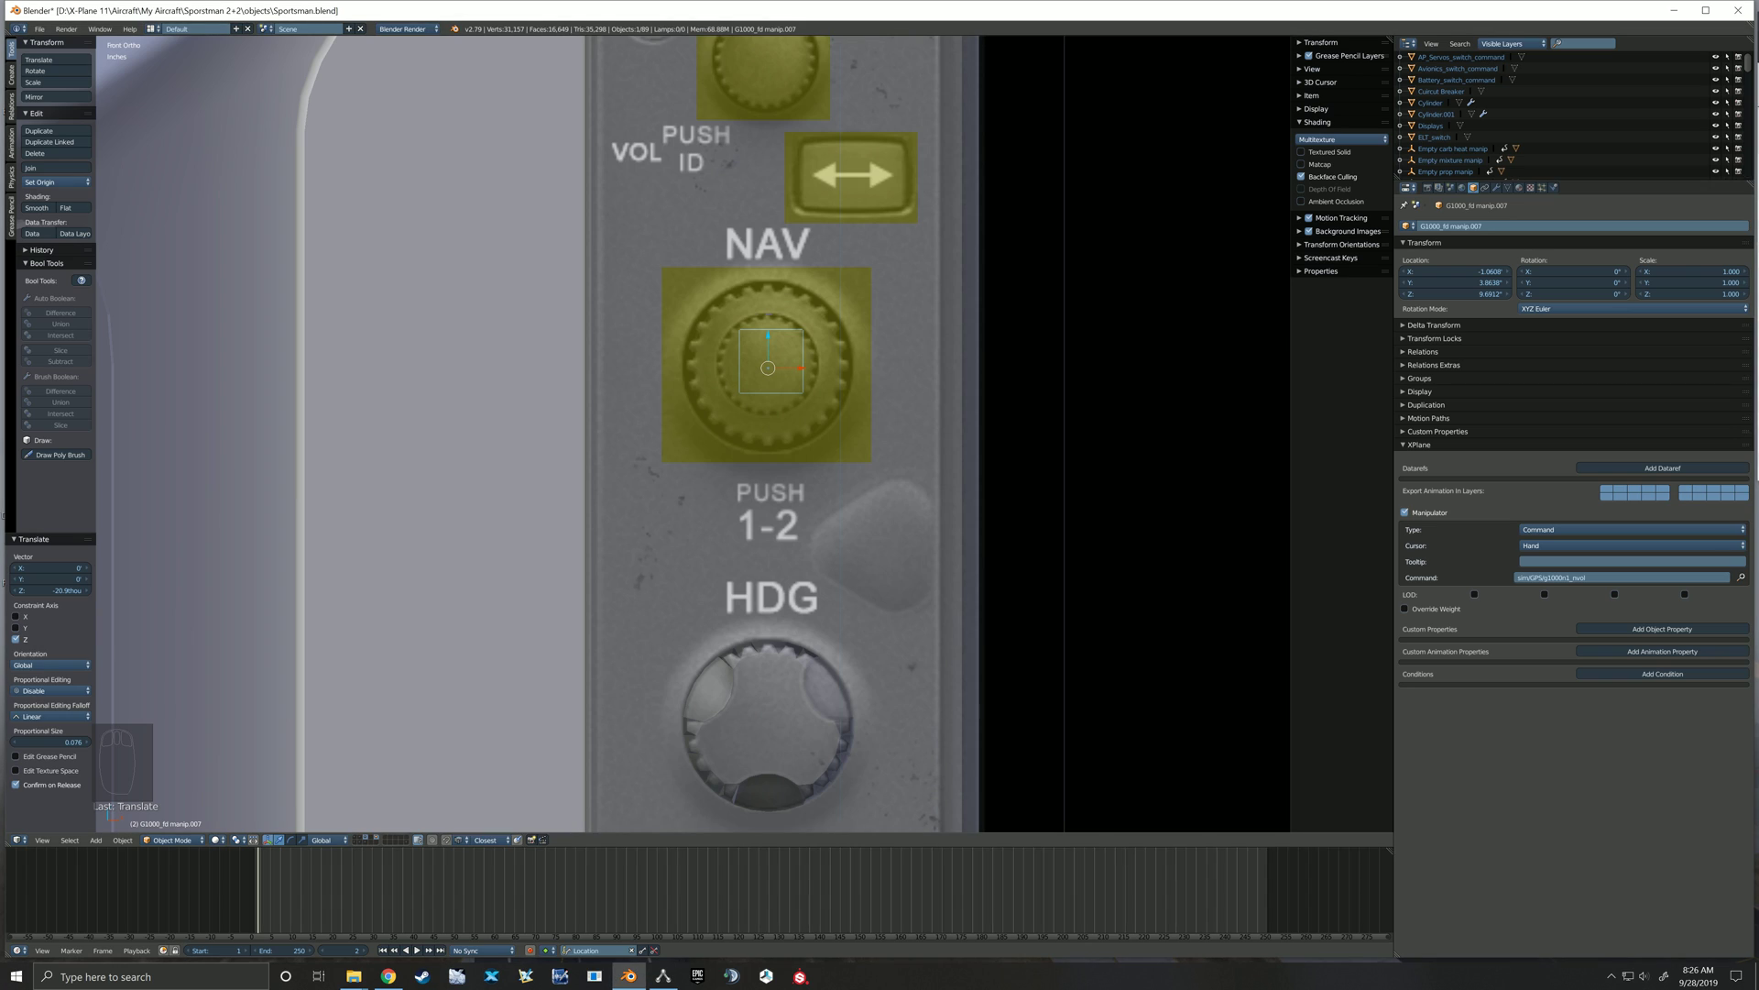
pyautogui.click(1610, 577)
pyautogui.click(1610, 577)
pyautogui.press('BackSpace')
pyautogui.press('BackSpace')
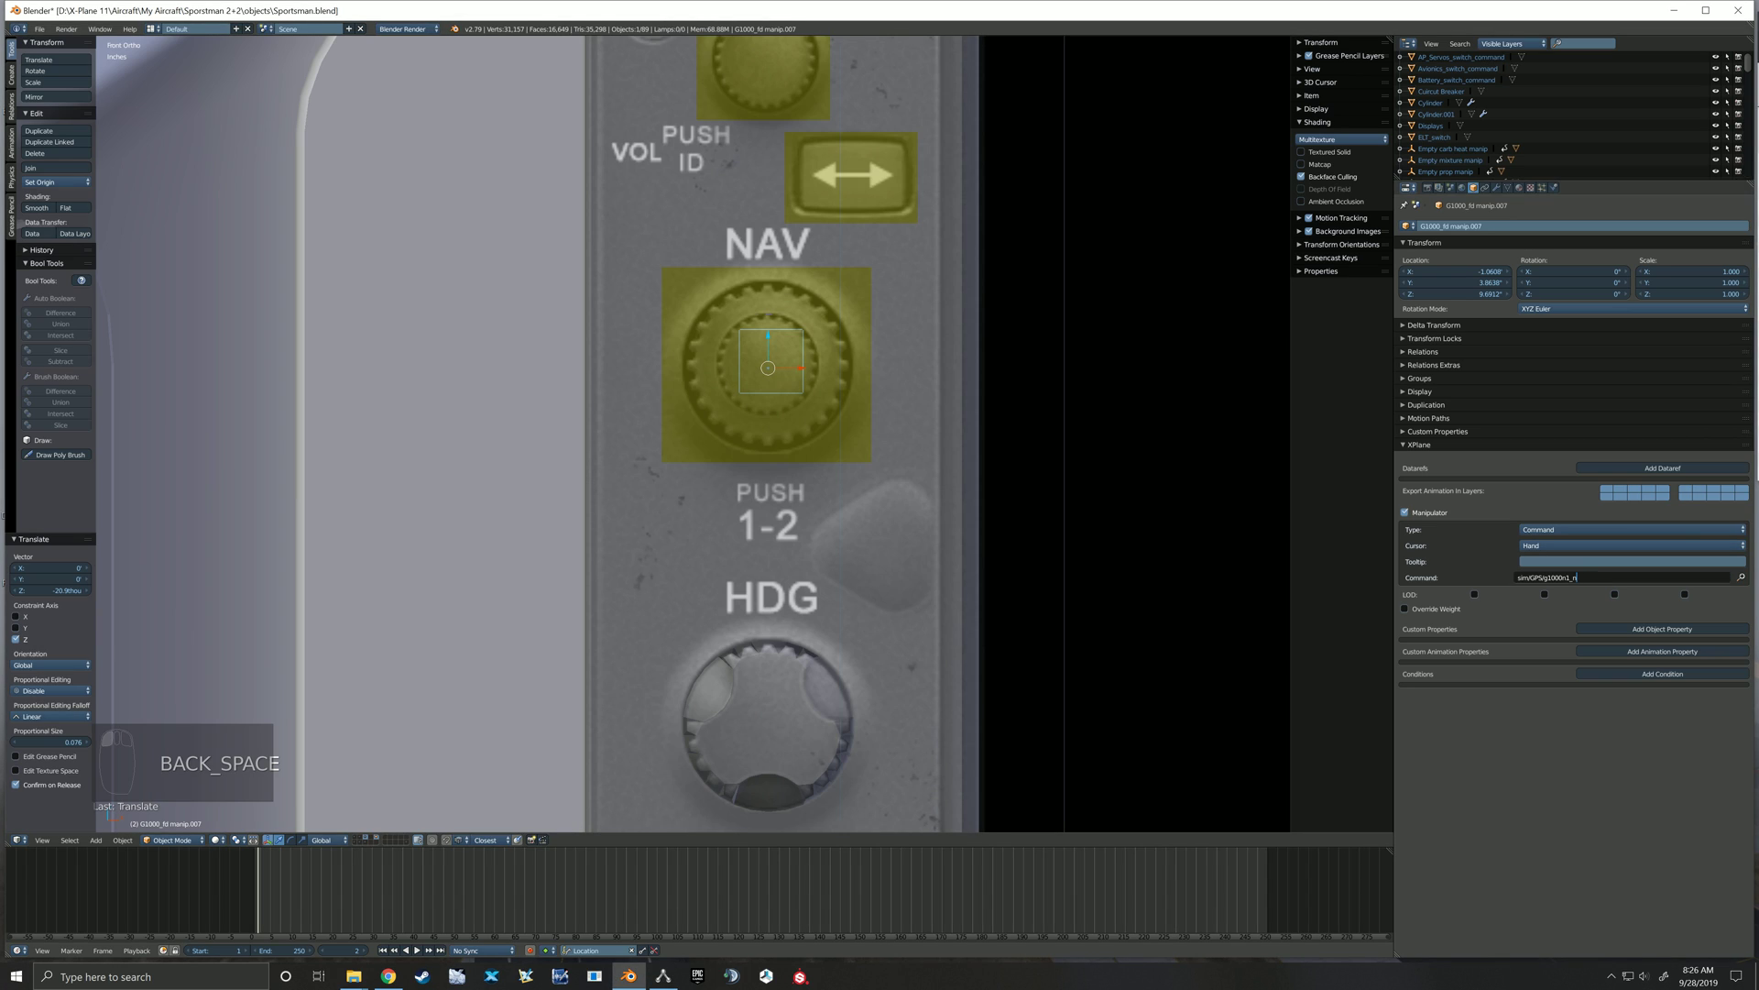
pyautogui.write('av12')
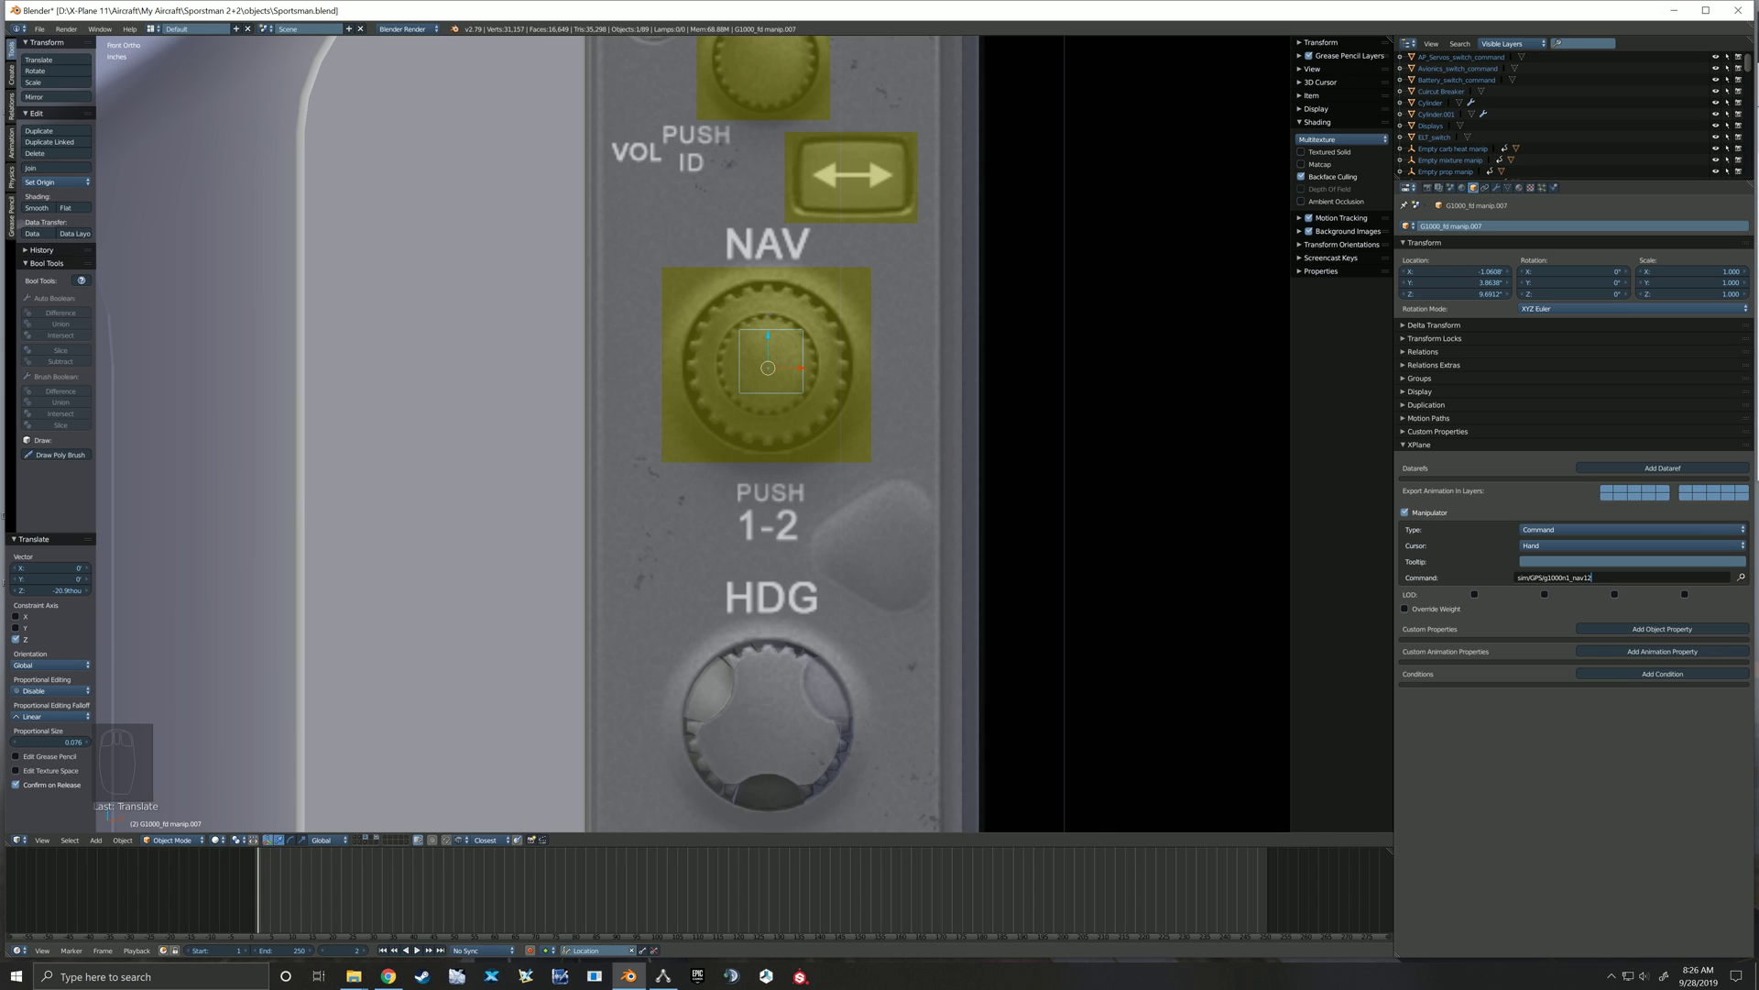
pyautogui.press('Return')
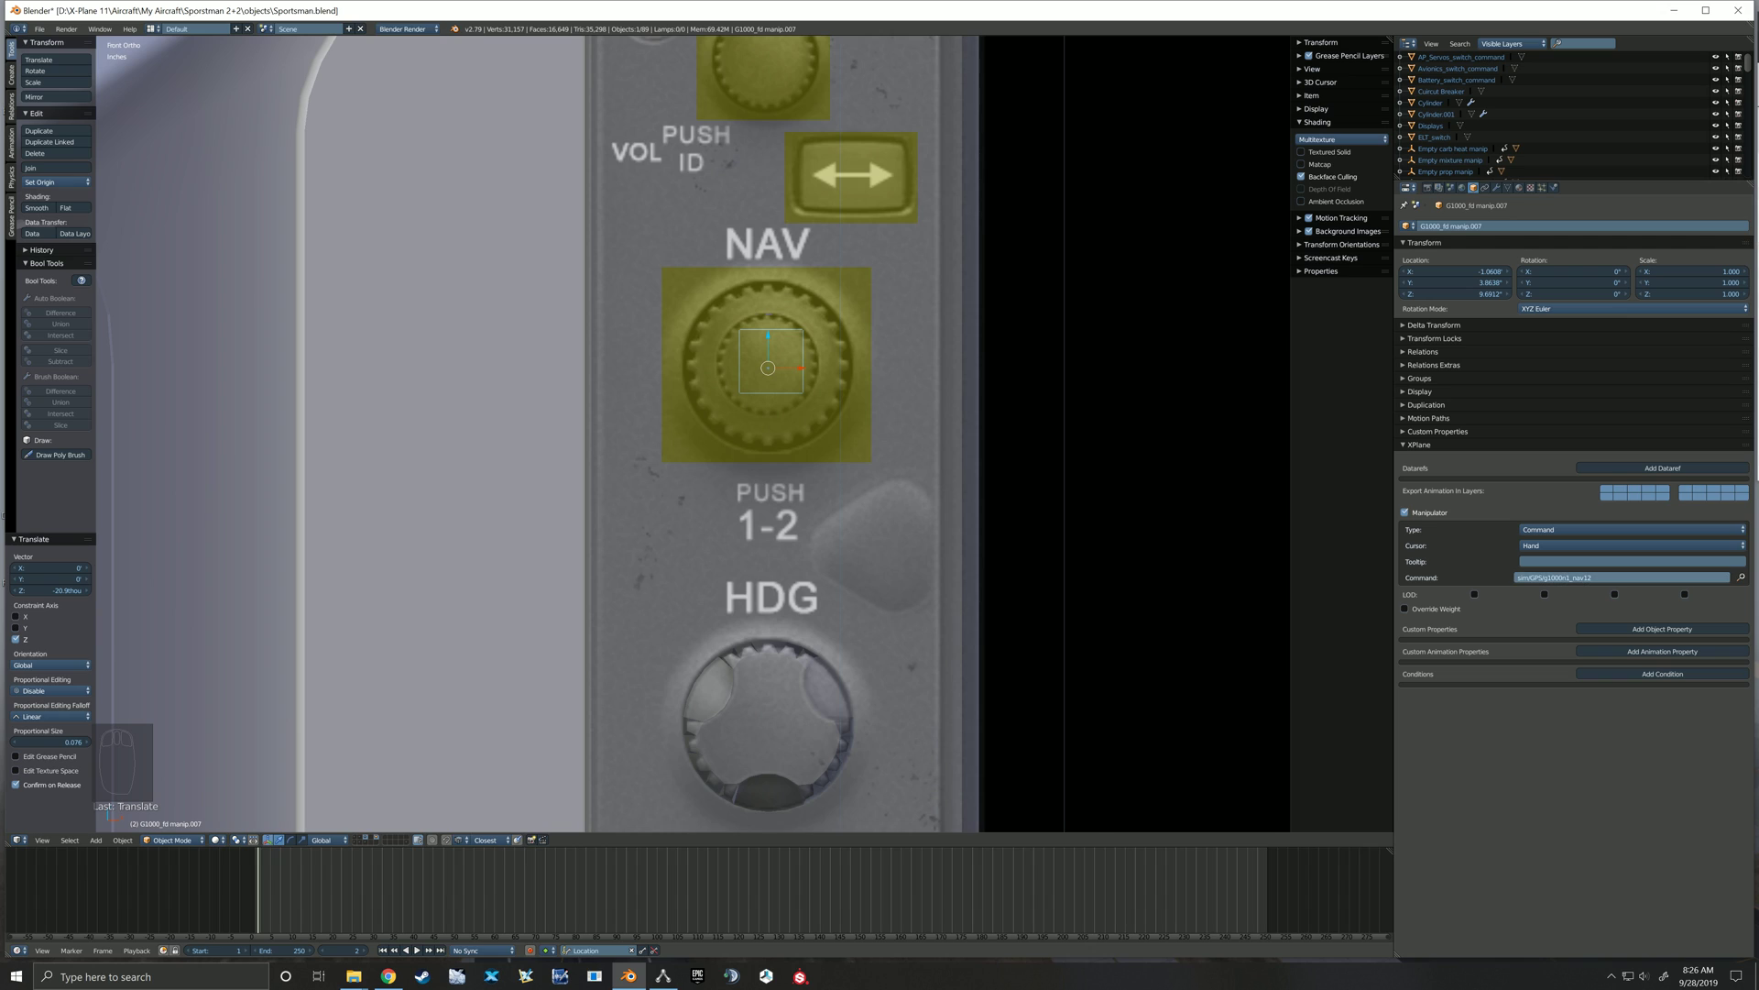
# Raise the inner NAV knob's box about 6 thou along Z to center it on the knob
pyautogui.rightClick(784, 401)
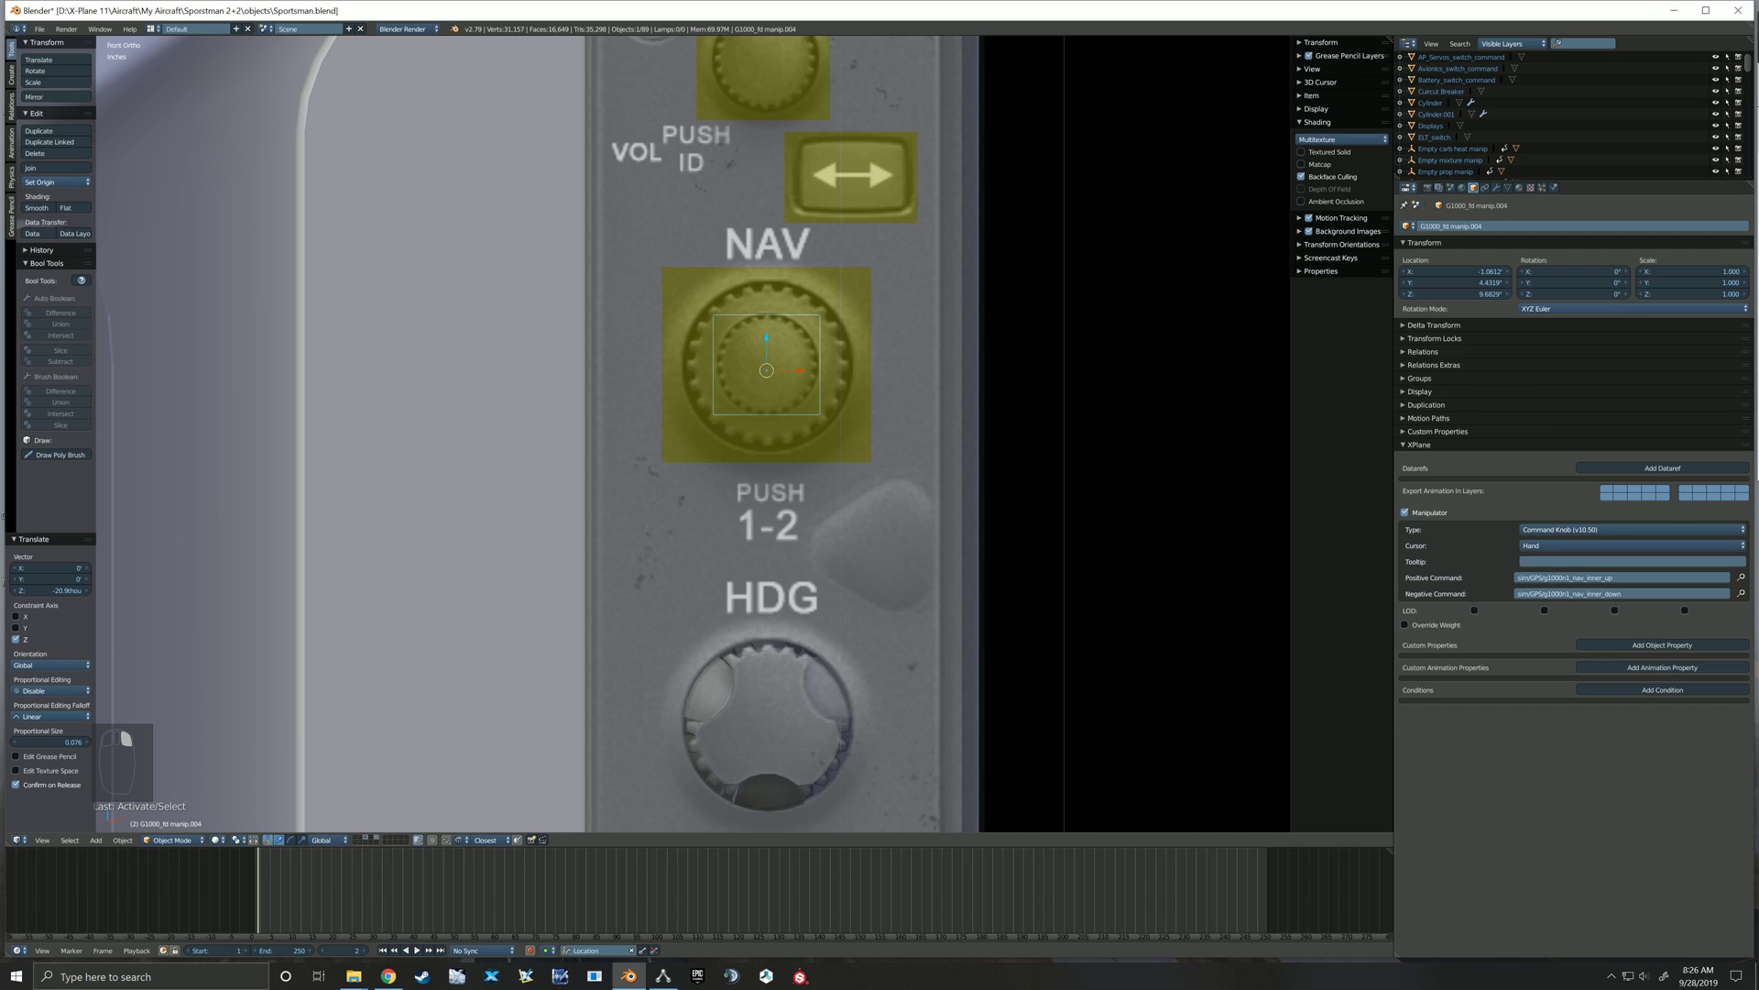
pyautogui.moveTo(767, 339); pyautogui.dragTo(767, 337)
pyautogui.moveTo(767, 366); pyautogui.dragTo(807, 403, button='middle')
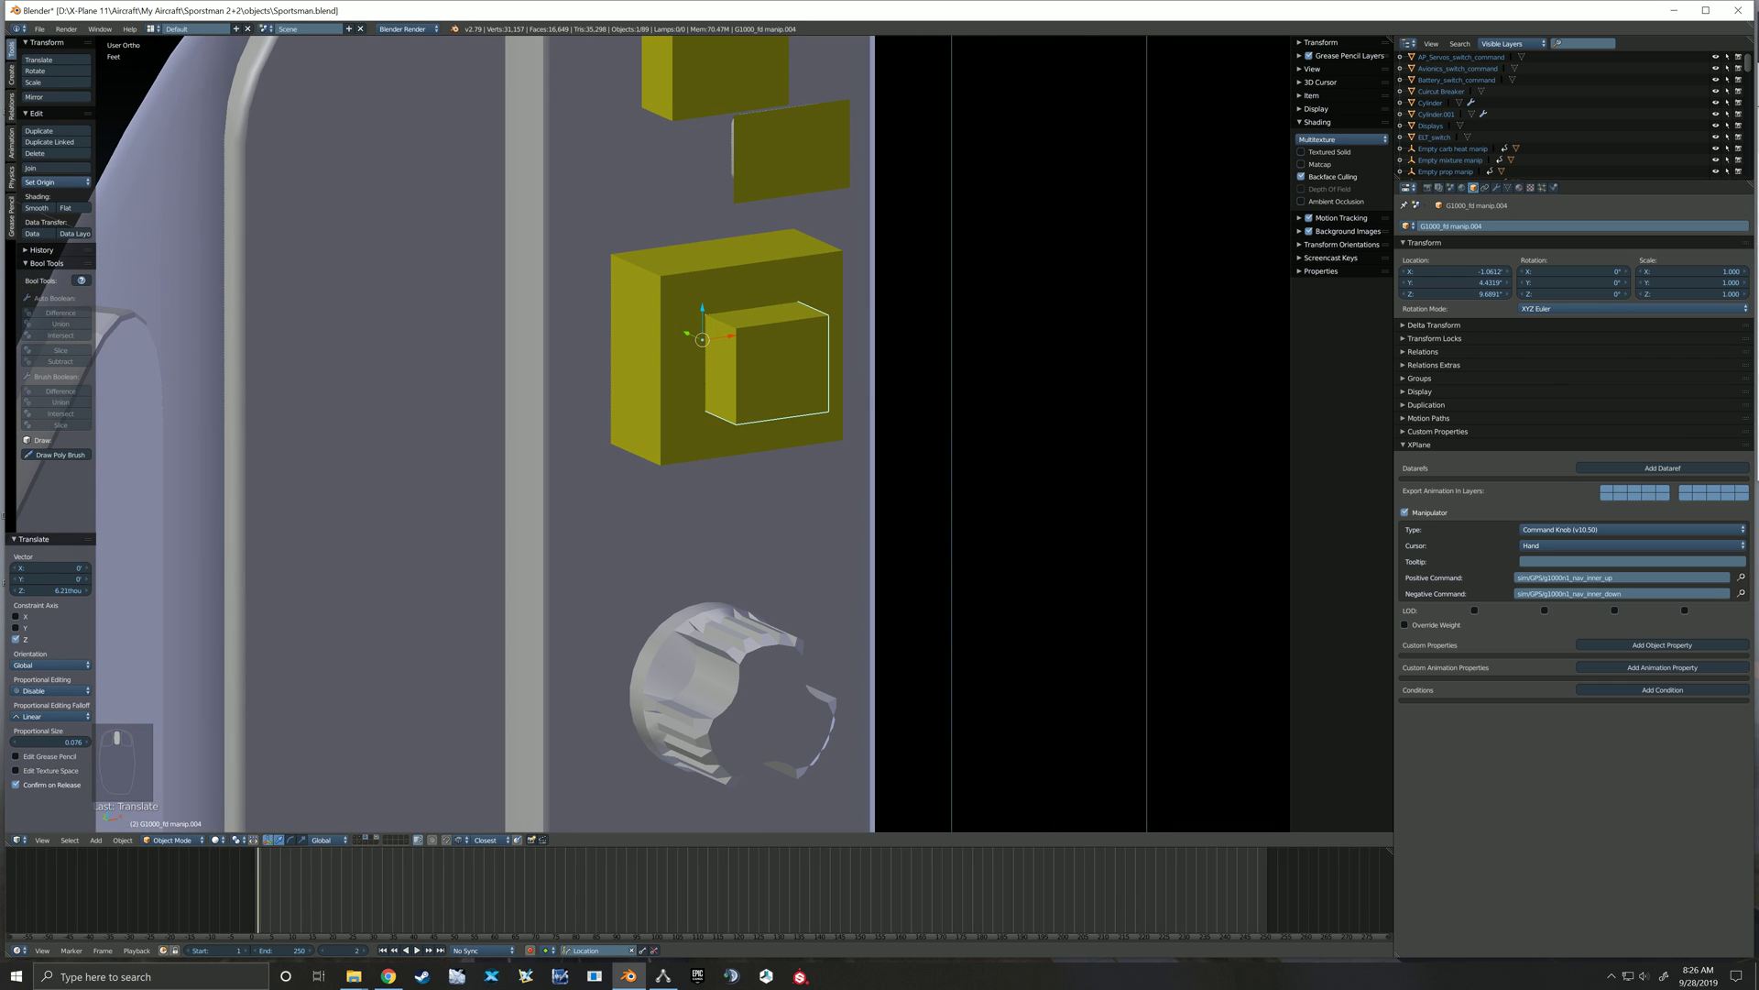
# Duplicate the outer NAV box together with its push plane and lower the copies about 1.2 in along Z onto the HDG knob
pyautogui.rightClick(788, 371)
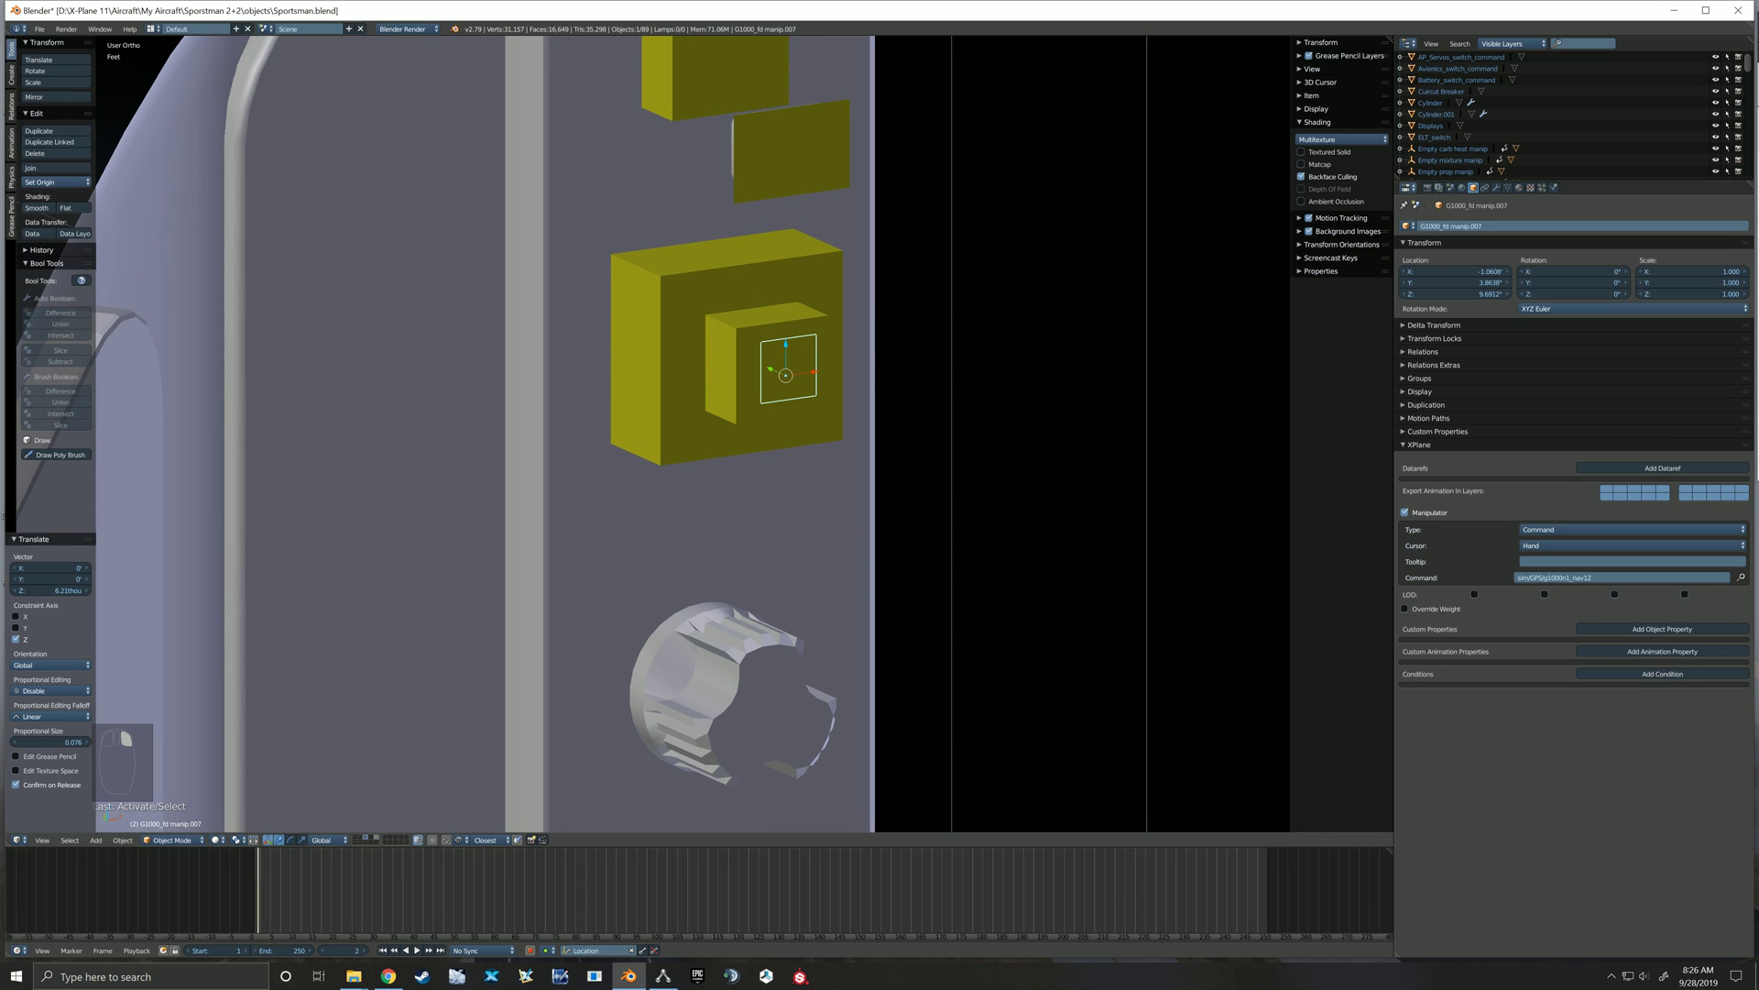
pyautogui.scroll(-3, 788, 371)
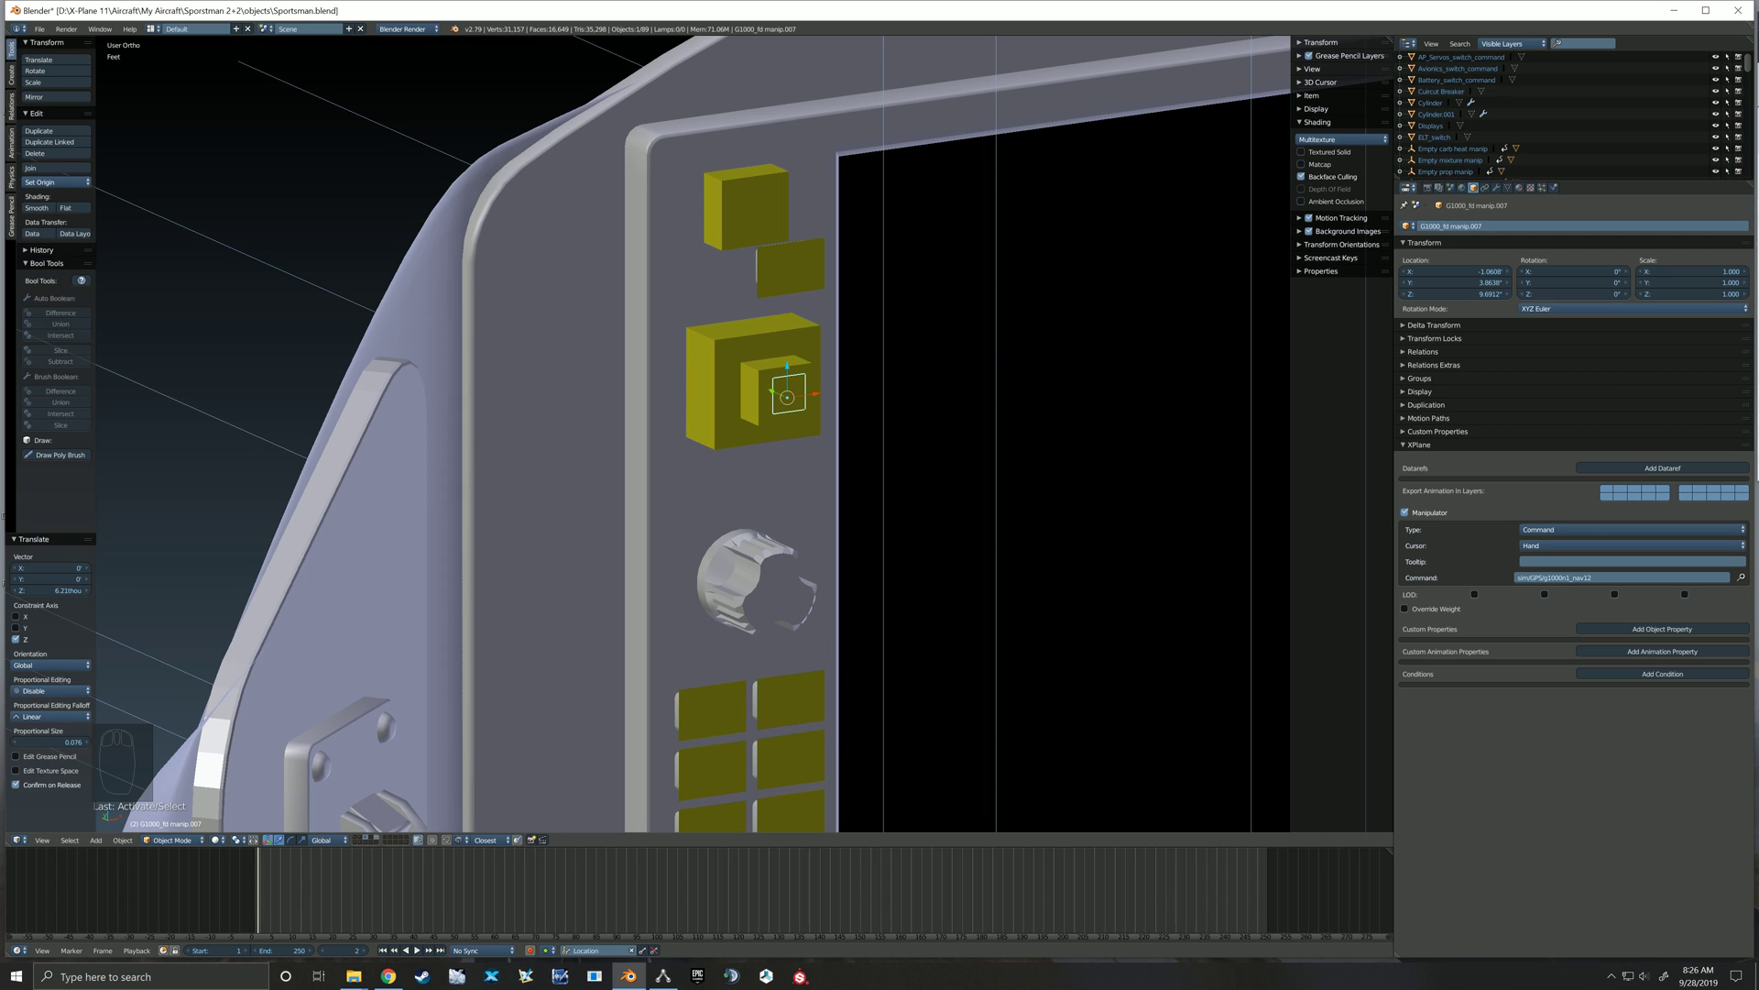
pyautogui.rightClick(722, 389)
pyautogui.keyDown('shift'); pyautogui.rightClick(786, 392); pyautogui.keyUp('shift')
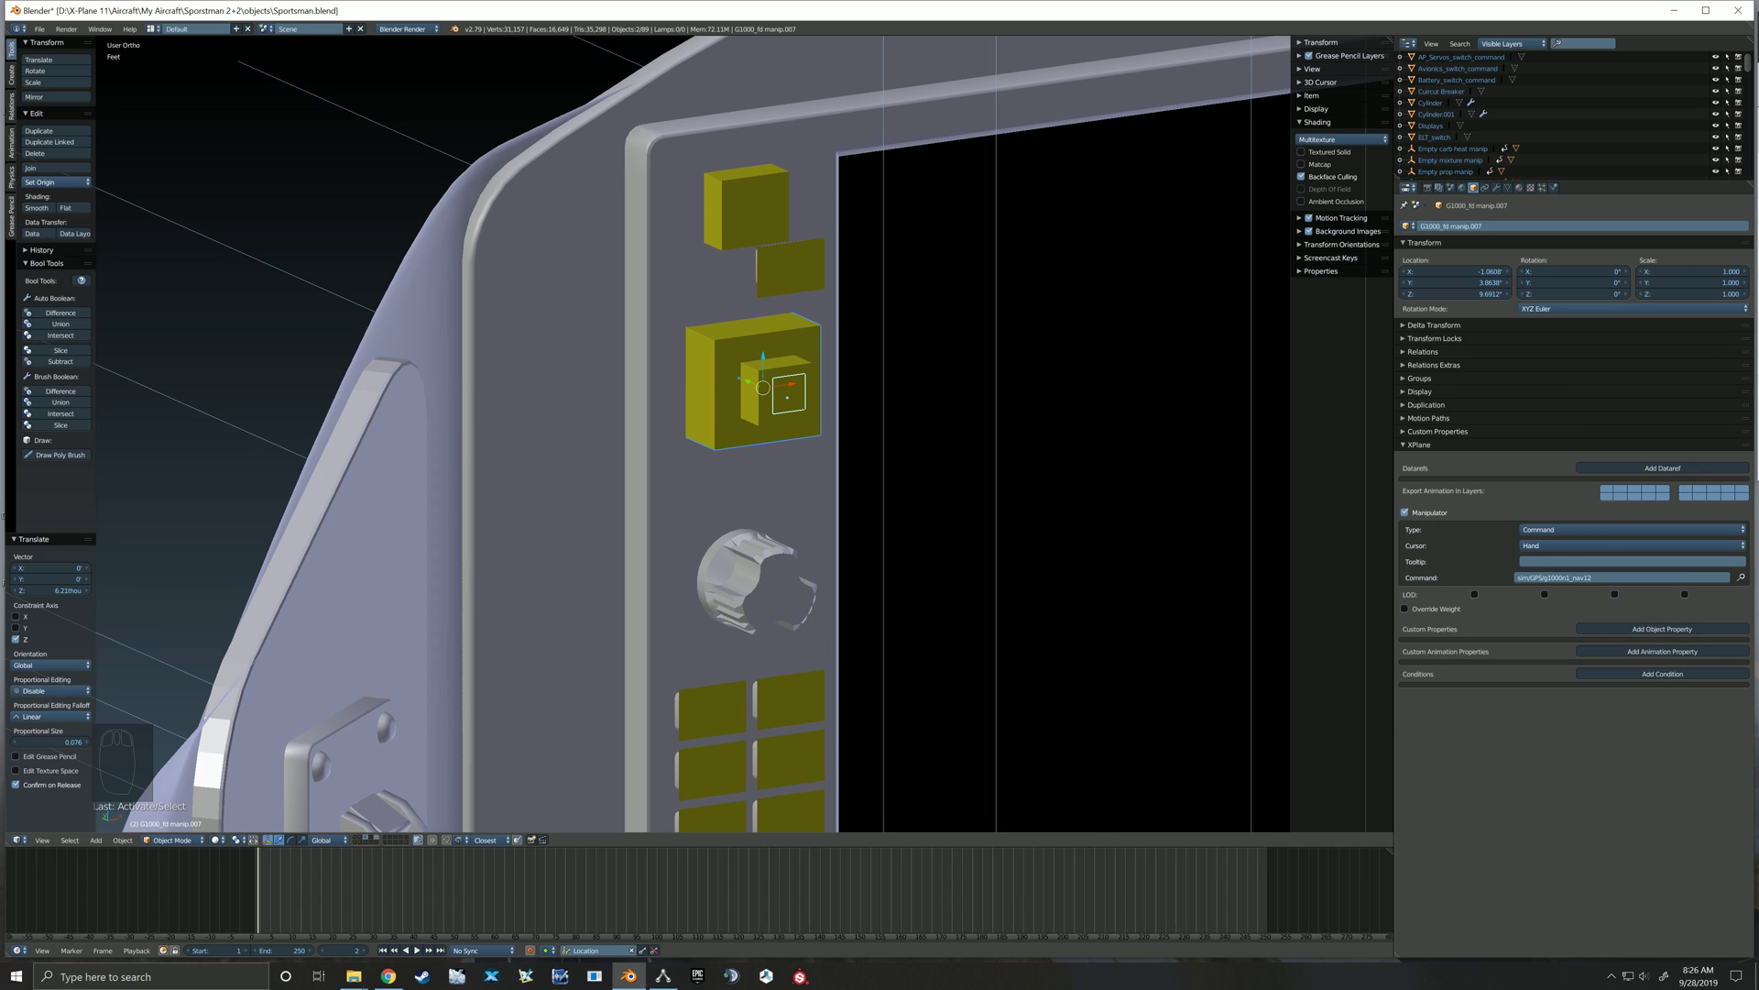
pyautogui.hotkey('shift', 'd')
pyautogui.press('z')
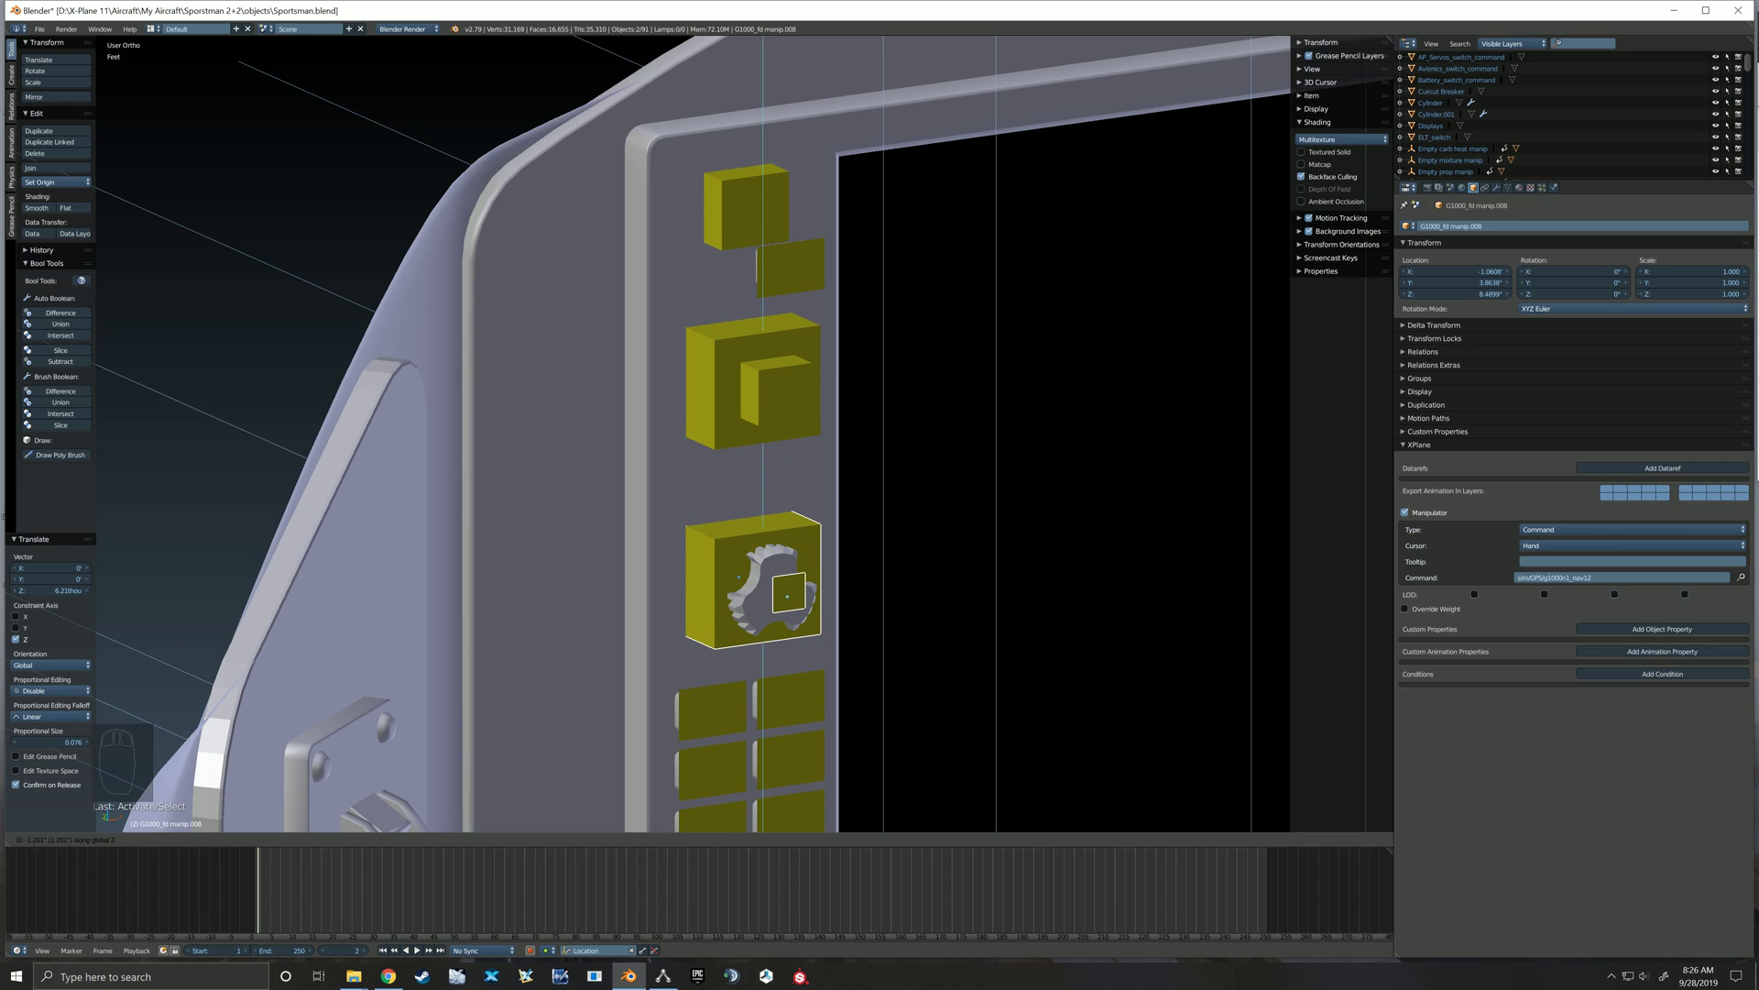
pyautogui.click(786, 592)
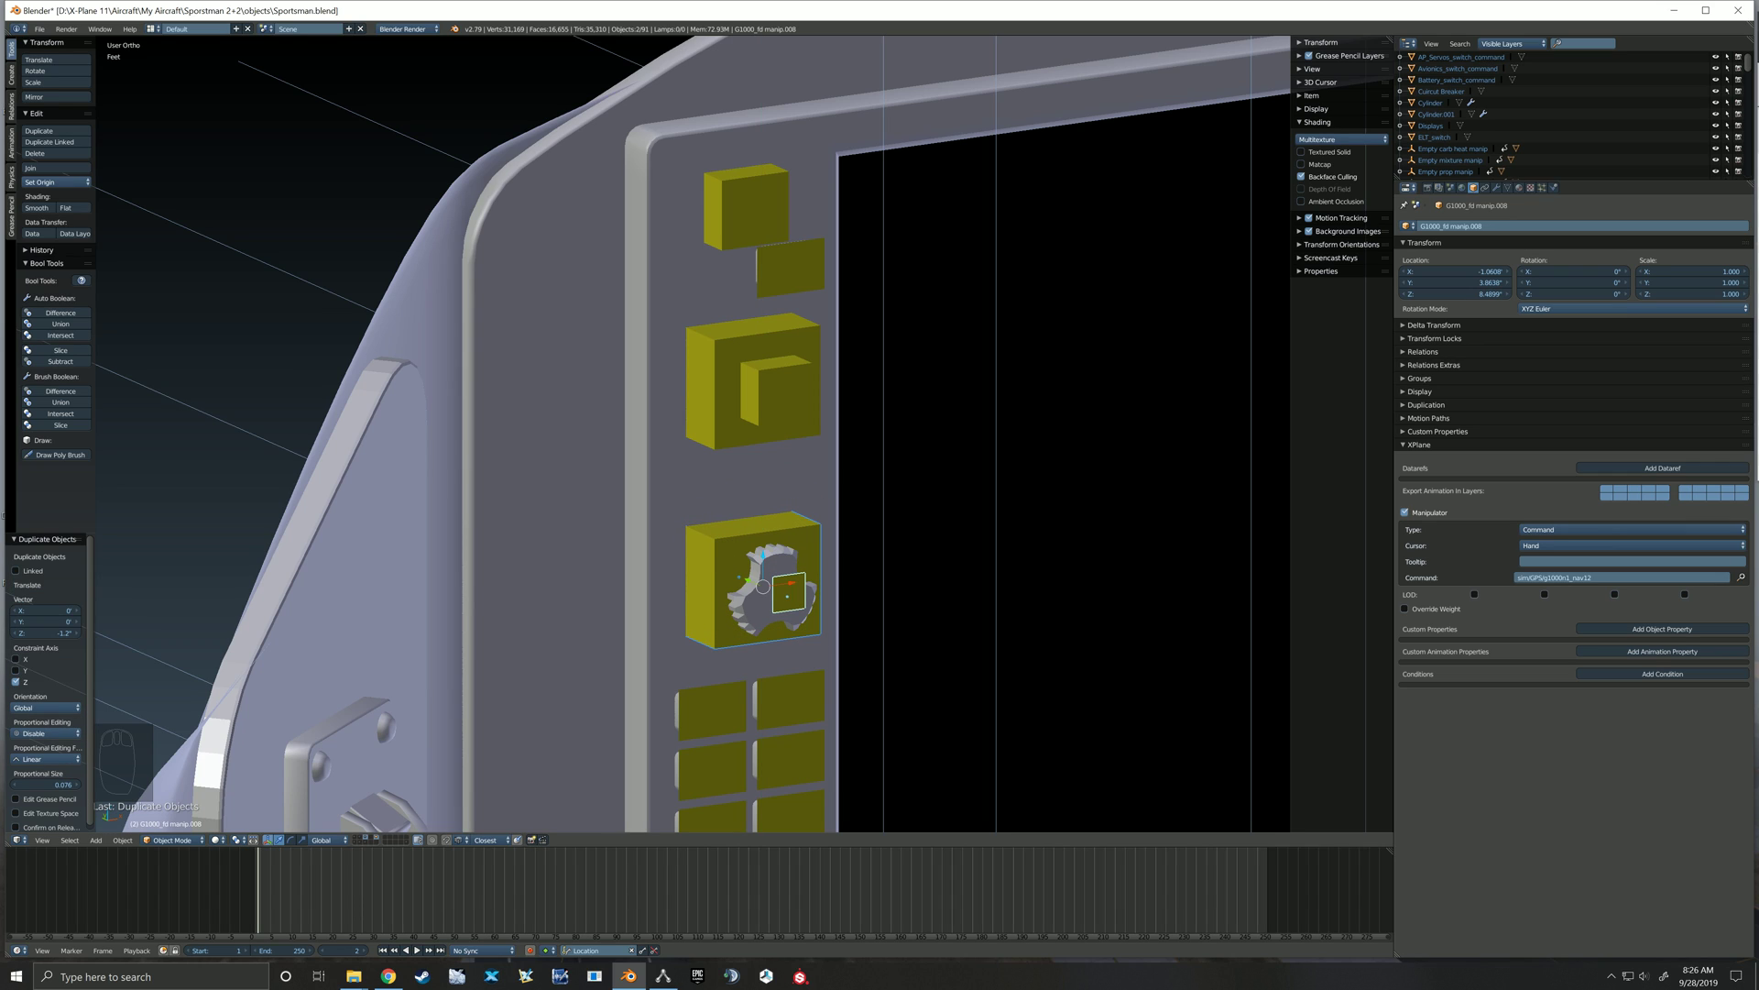
# Extrude the front face of the copied box outward in Edit Mode until it encloses the HDG knob, and return to Object Mode
pyautogui.scroll(3, 717, 586)
pyautogui.press('Tab')
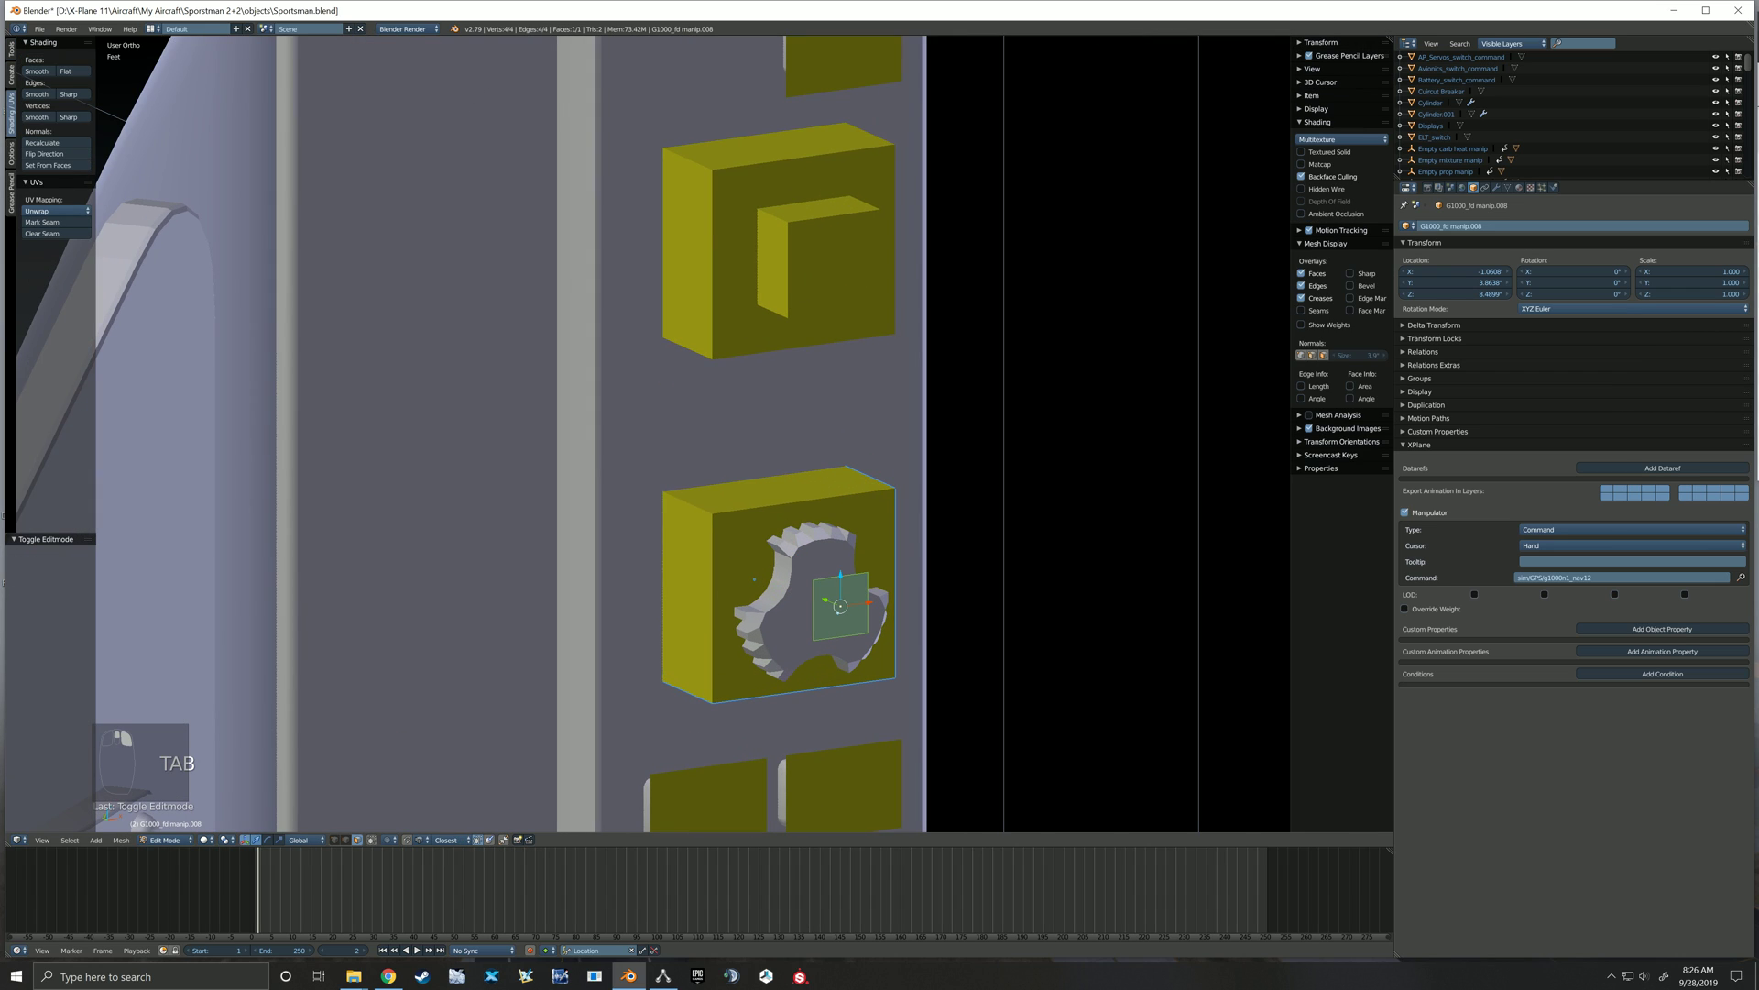
pyautogui.press('Tab')
pyautogui.rightClick(722, 586)
pyautogui.press('Tab')
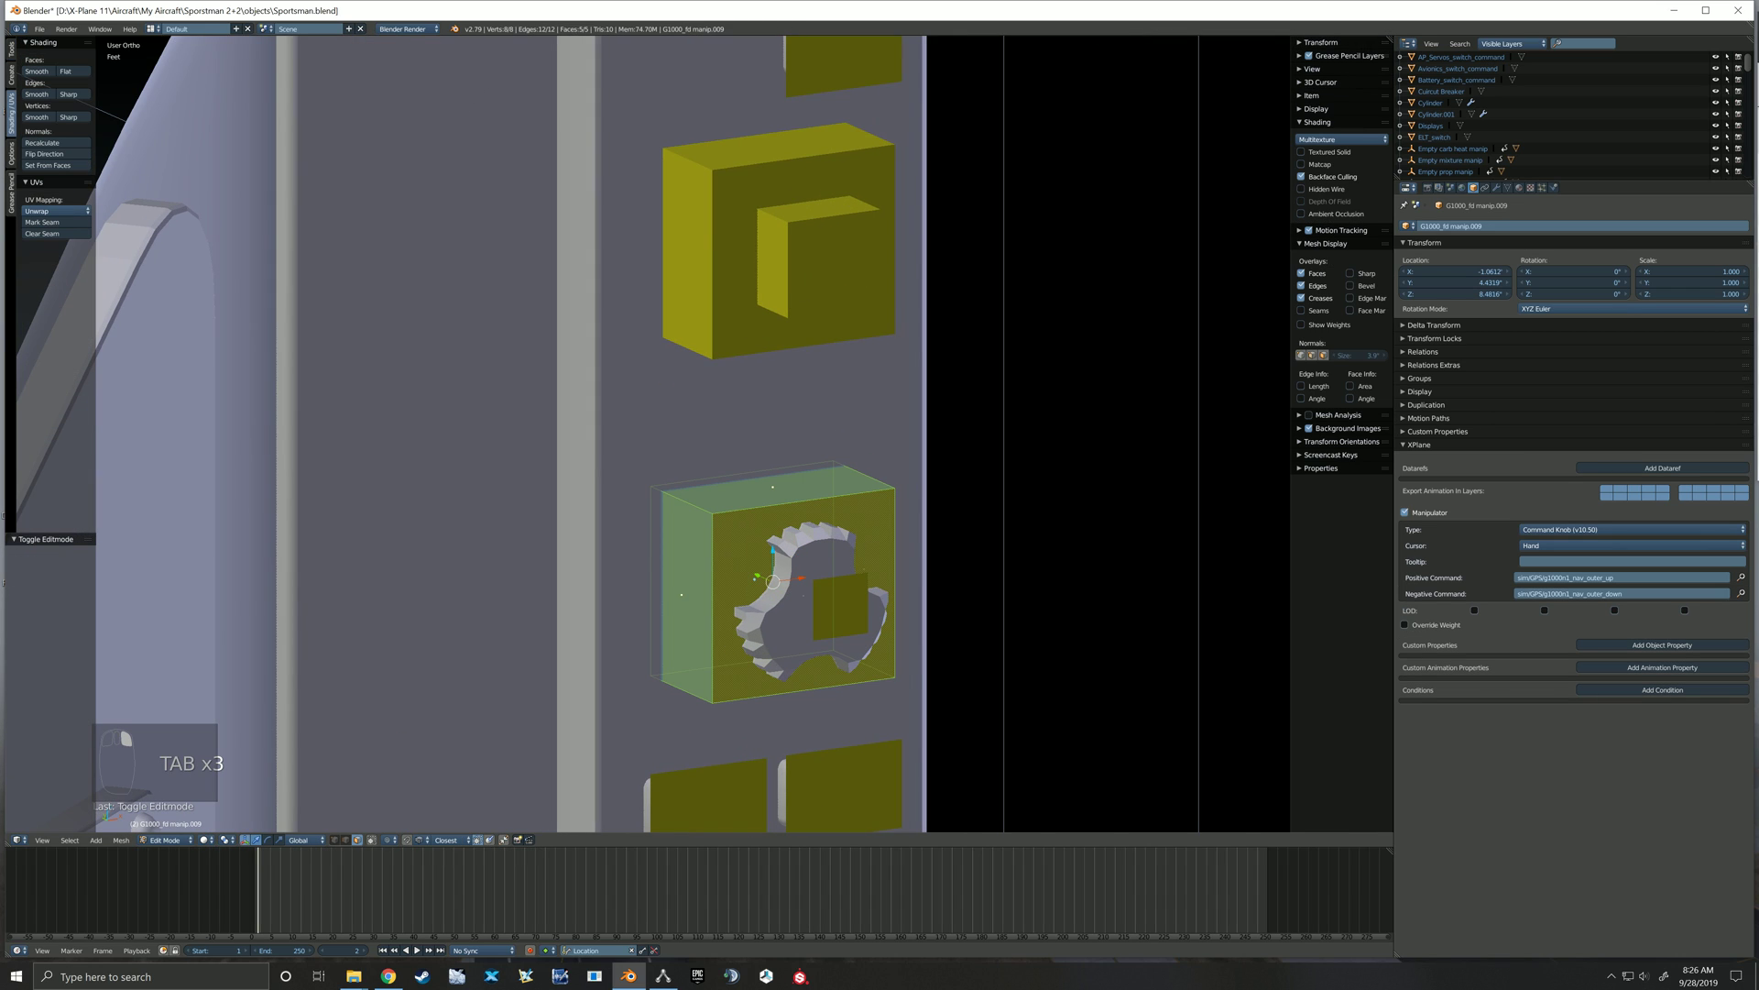
pyautogui.rightClick(799, 596)
pyautogui.press('e')
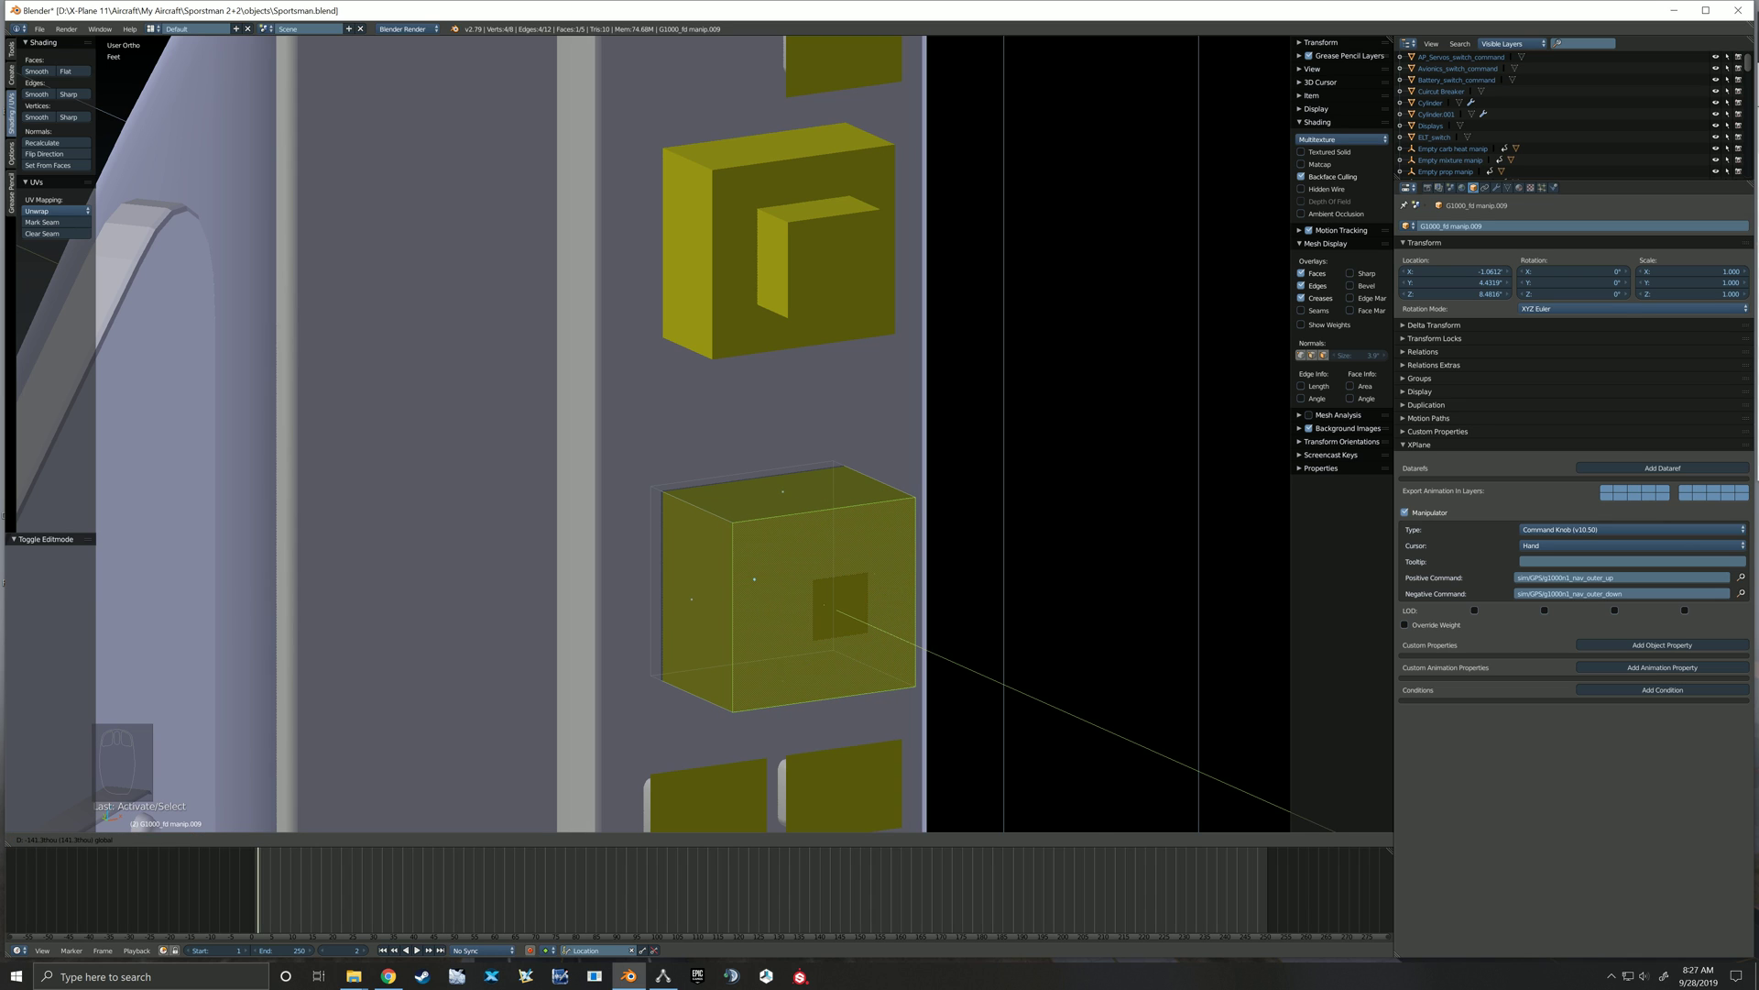
pyautogui.click(1336, 830)
pyautogui.press('Tab')
pyautogui.scroll(-3, 809, 593)
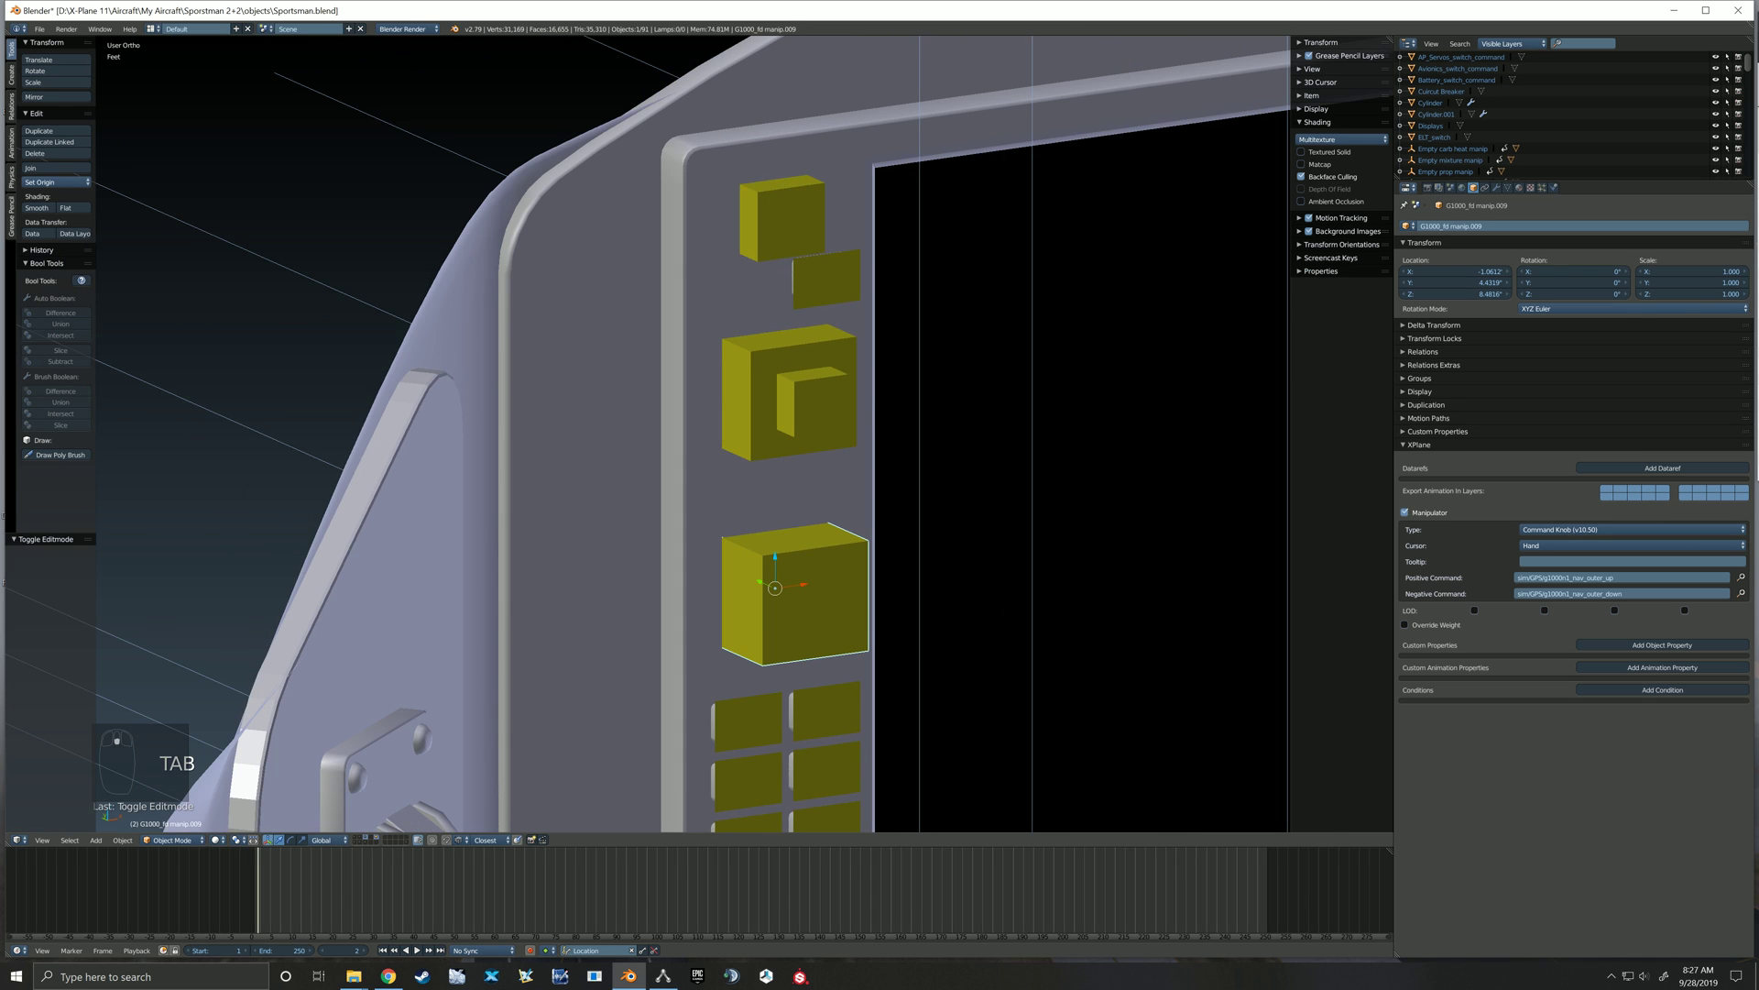
# Turn on Override Weight for the HDG knob's box and set its positive command to sim/GPS/g1000n1_hdg_up
pyautogui.moveTo(809, 593); pyautogui.dragTo(786, 563, button='middle')
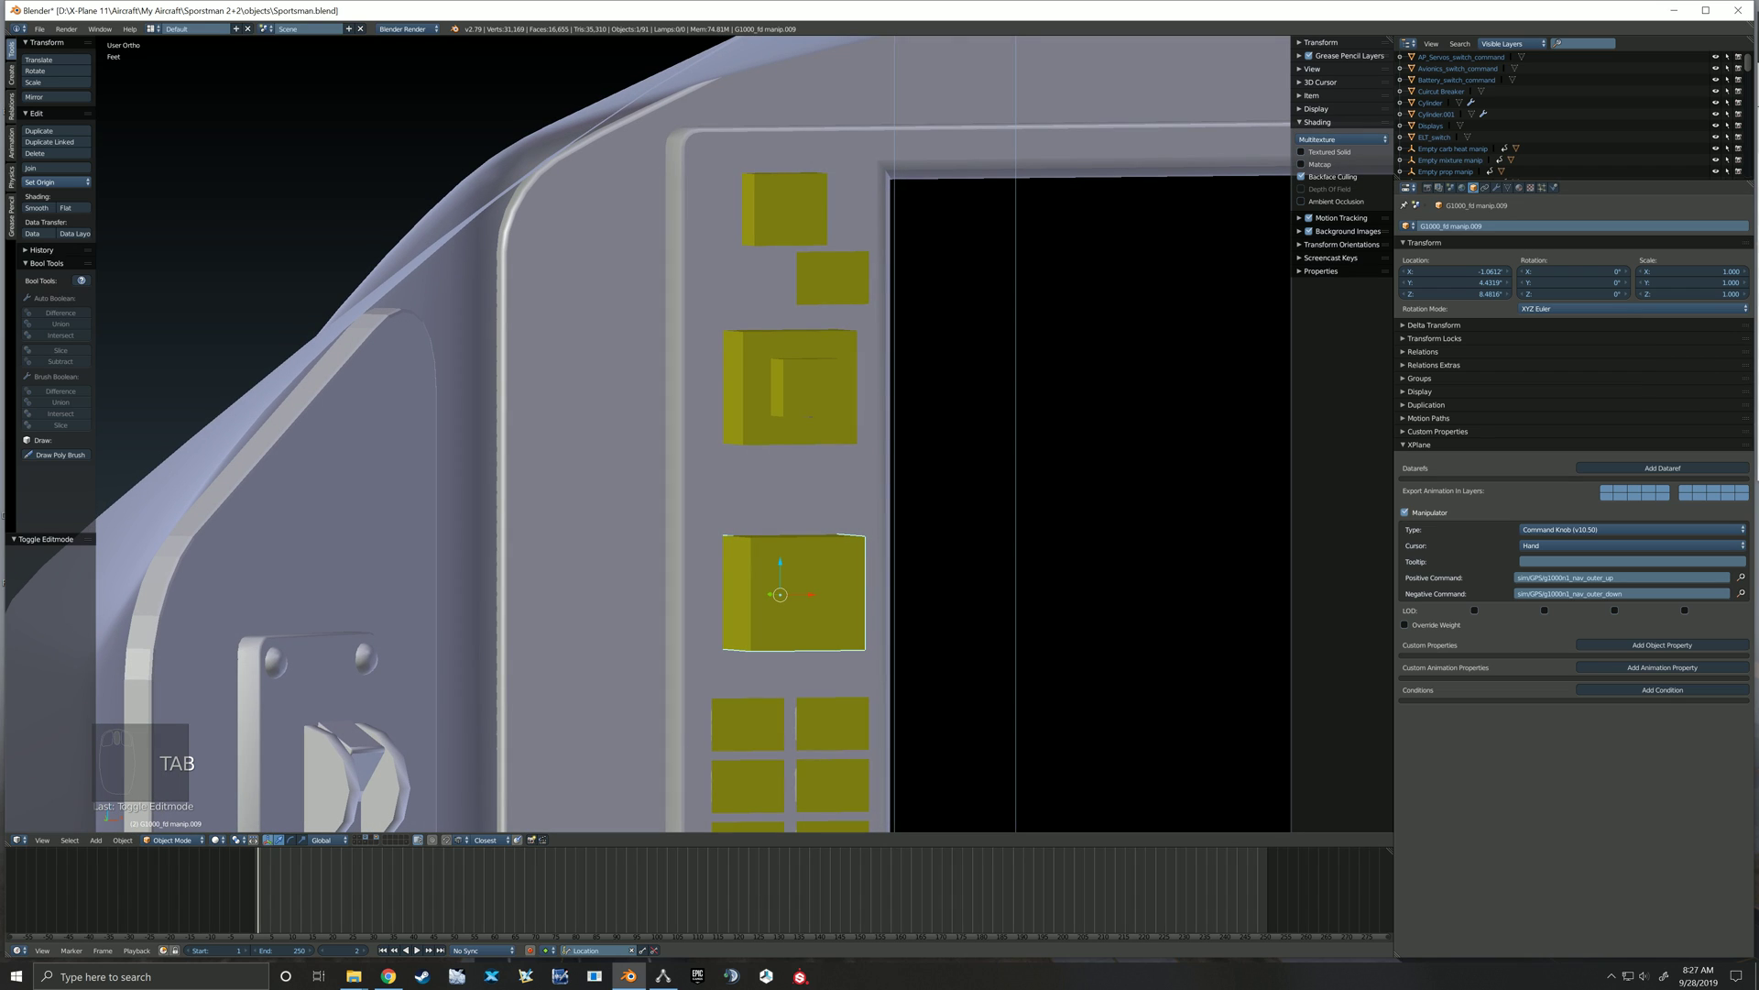
pyautogui.hotkey('alt', 'Tab')
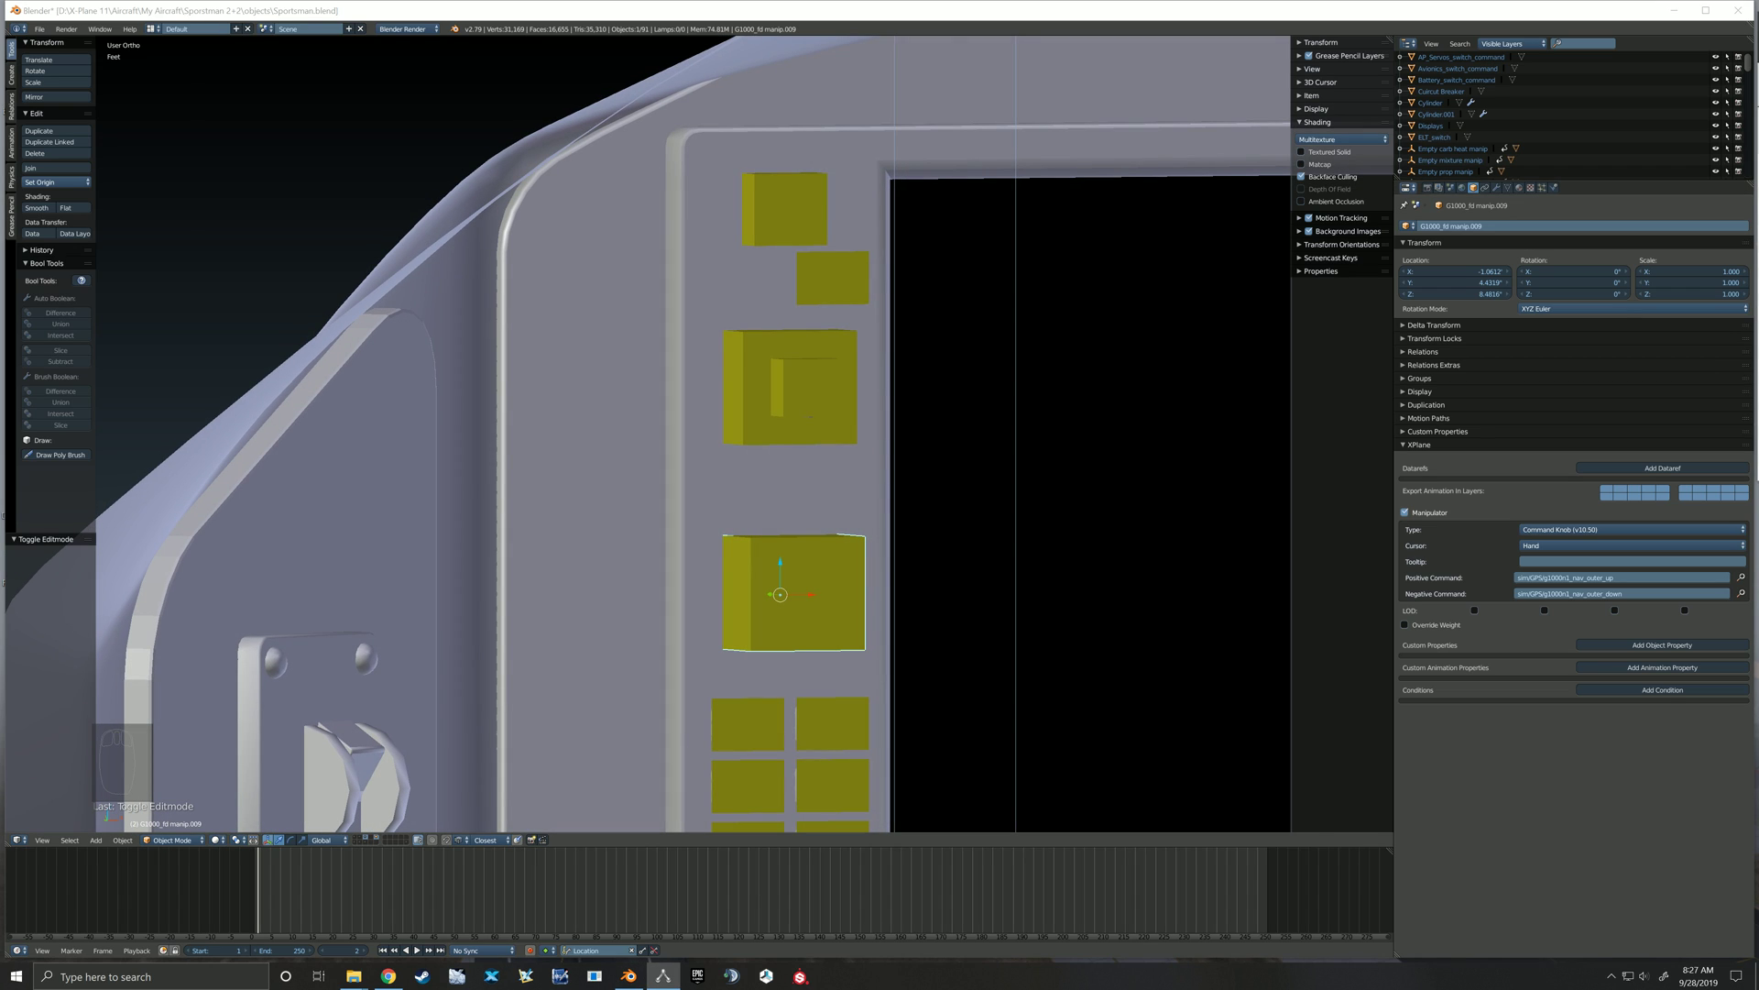
pyautogui.click(1436, 625)
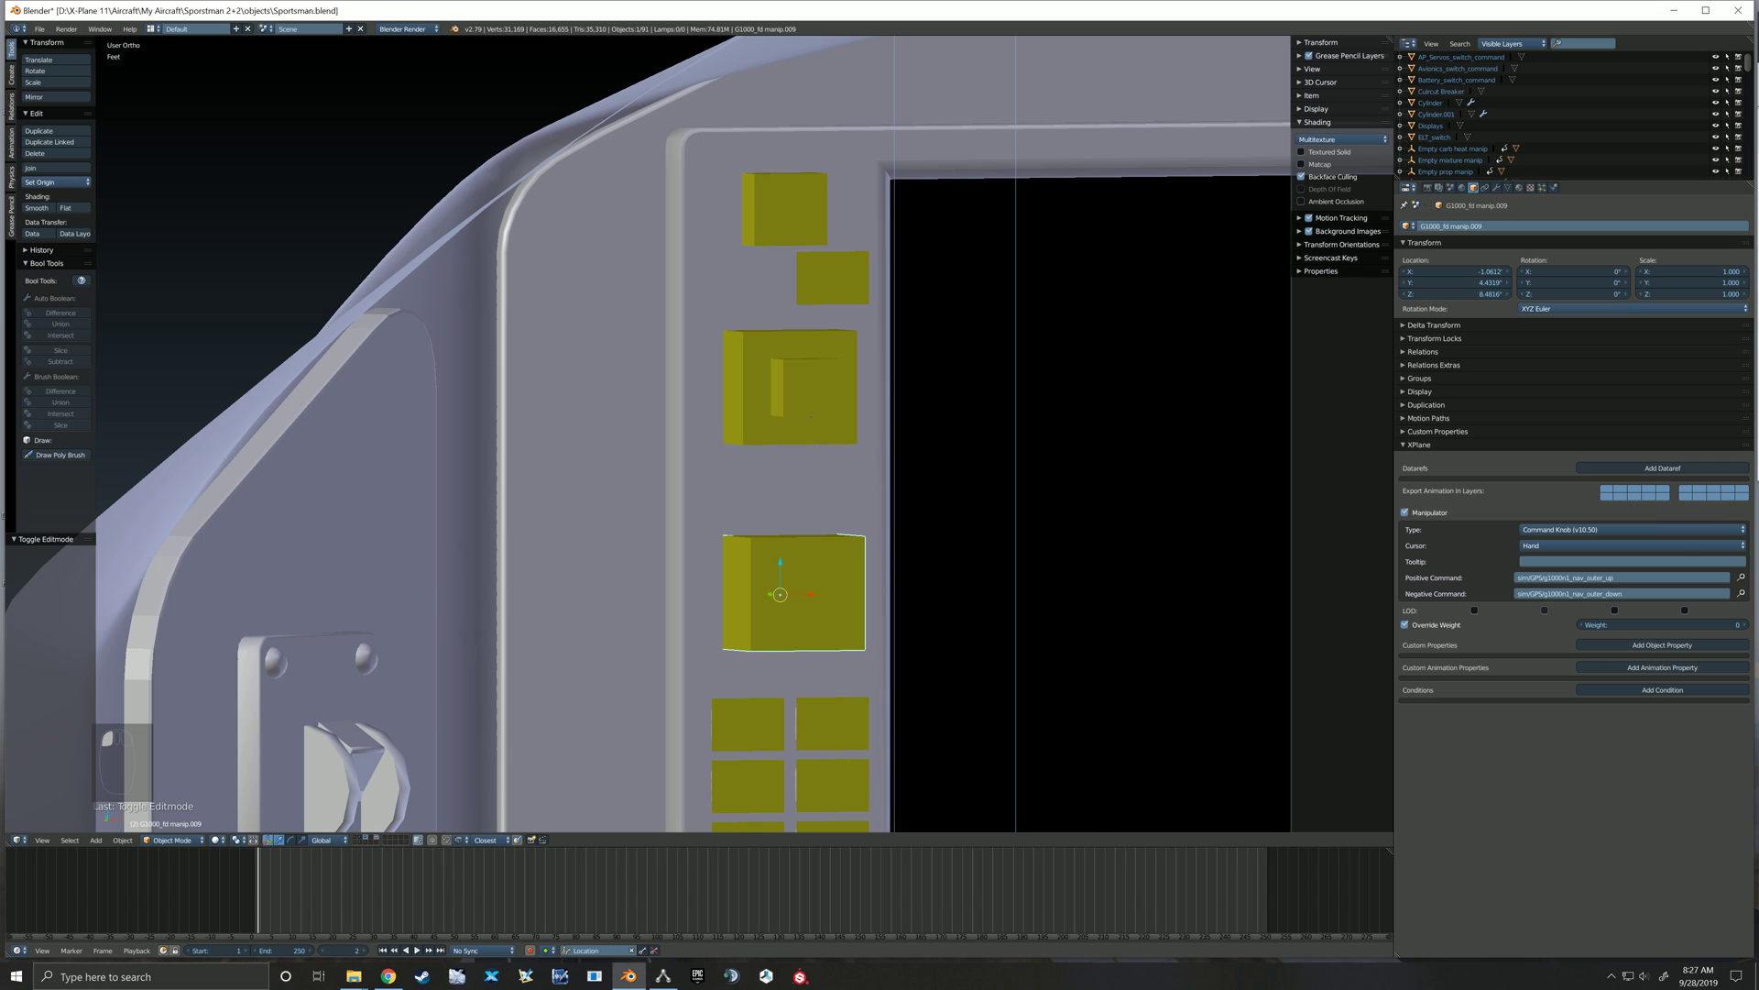
pyautogui.click(1620, 578)
pyautogui.click(1616, 577)
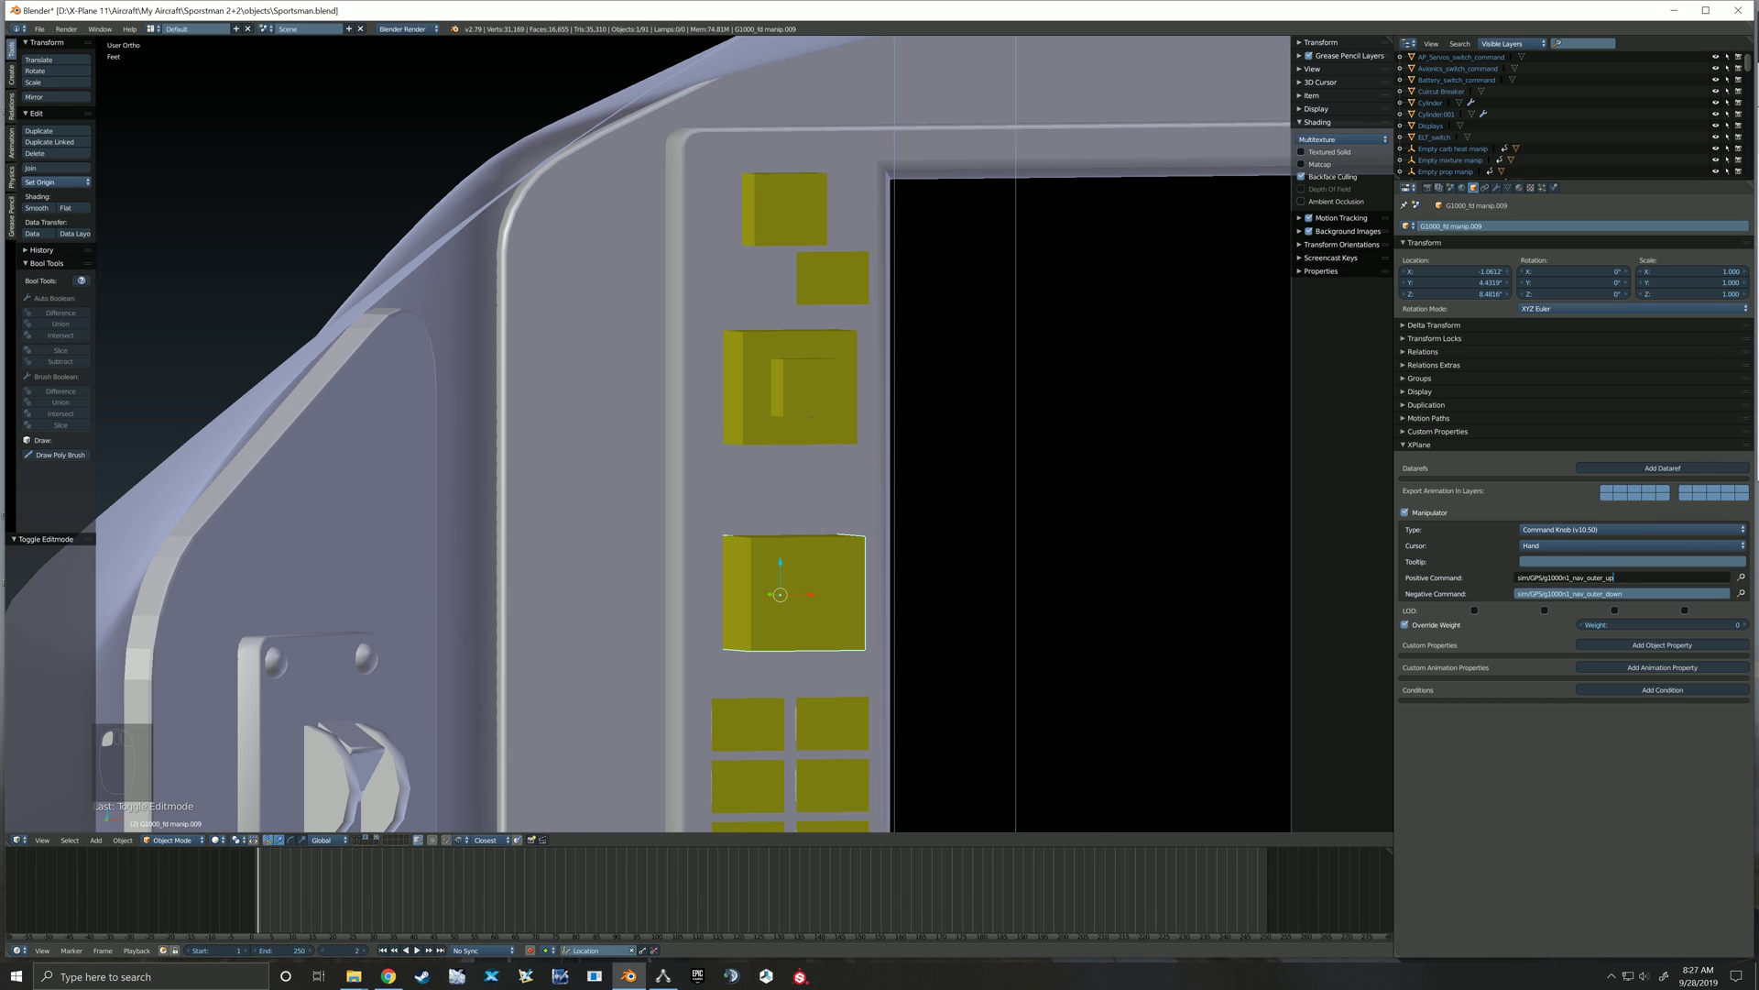
pyautogui.press('BackSpace')
pyautogui.press('BackSpace')
pyautogui.press('BackSpace')
pyautogui.press('BackSpace')
pyautogui.press('BackSpace')
pyautogui.press('BackSpace')
pyautogui.press('BackSpace')
pyautogui.press('BackSpace')
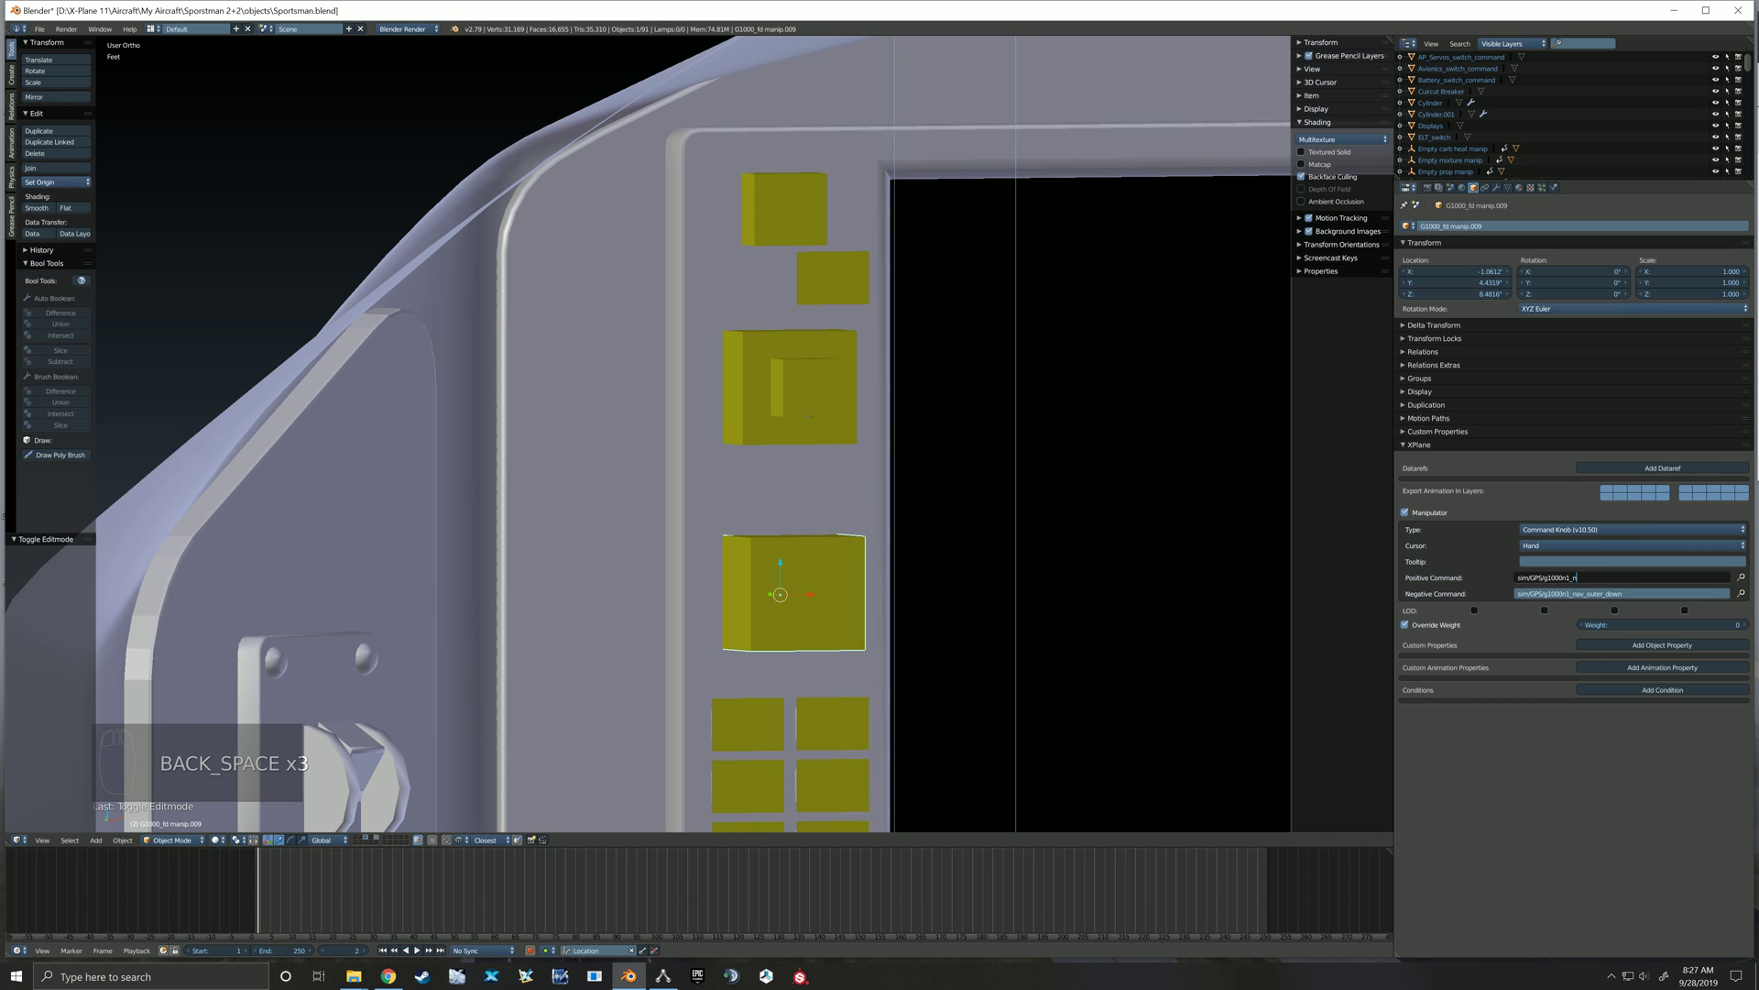
pyautogui.write('hdg_up')
# Set the negative command of the HDG knob's box to sim/GPS/g1000n1_hdg_down
pyautogui.click(1640, 594)
pyautogui.click(1641, 594)
pyautogui.click(1641, 594)
pyautogui.press('BackSpace')
pyautogui.press('BackSpace')
pyautogui.press('BackSpace')
pyautogui.press('BackSpace')
pyautogui.press('BackSpace')
pyautogui.press('BackSpace')
pyautogui.press('BackSpace')
pyautogui.press('BackSpace')
pyautogui.press('BackSpace')
pyautogui.press('BackSpace')
pyautogui.press('BackSpace')
pyautogui.press('BackSpace')
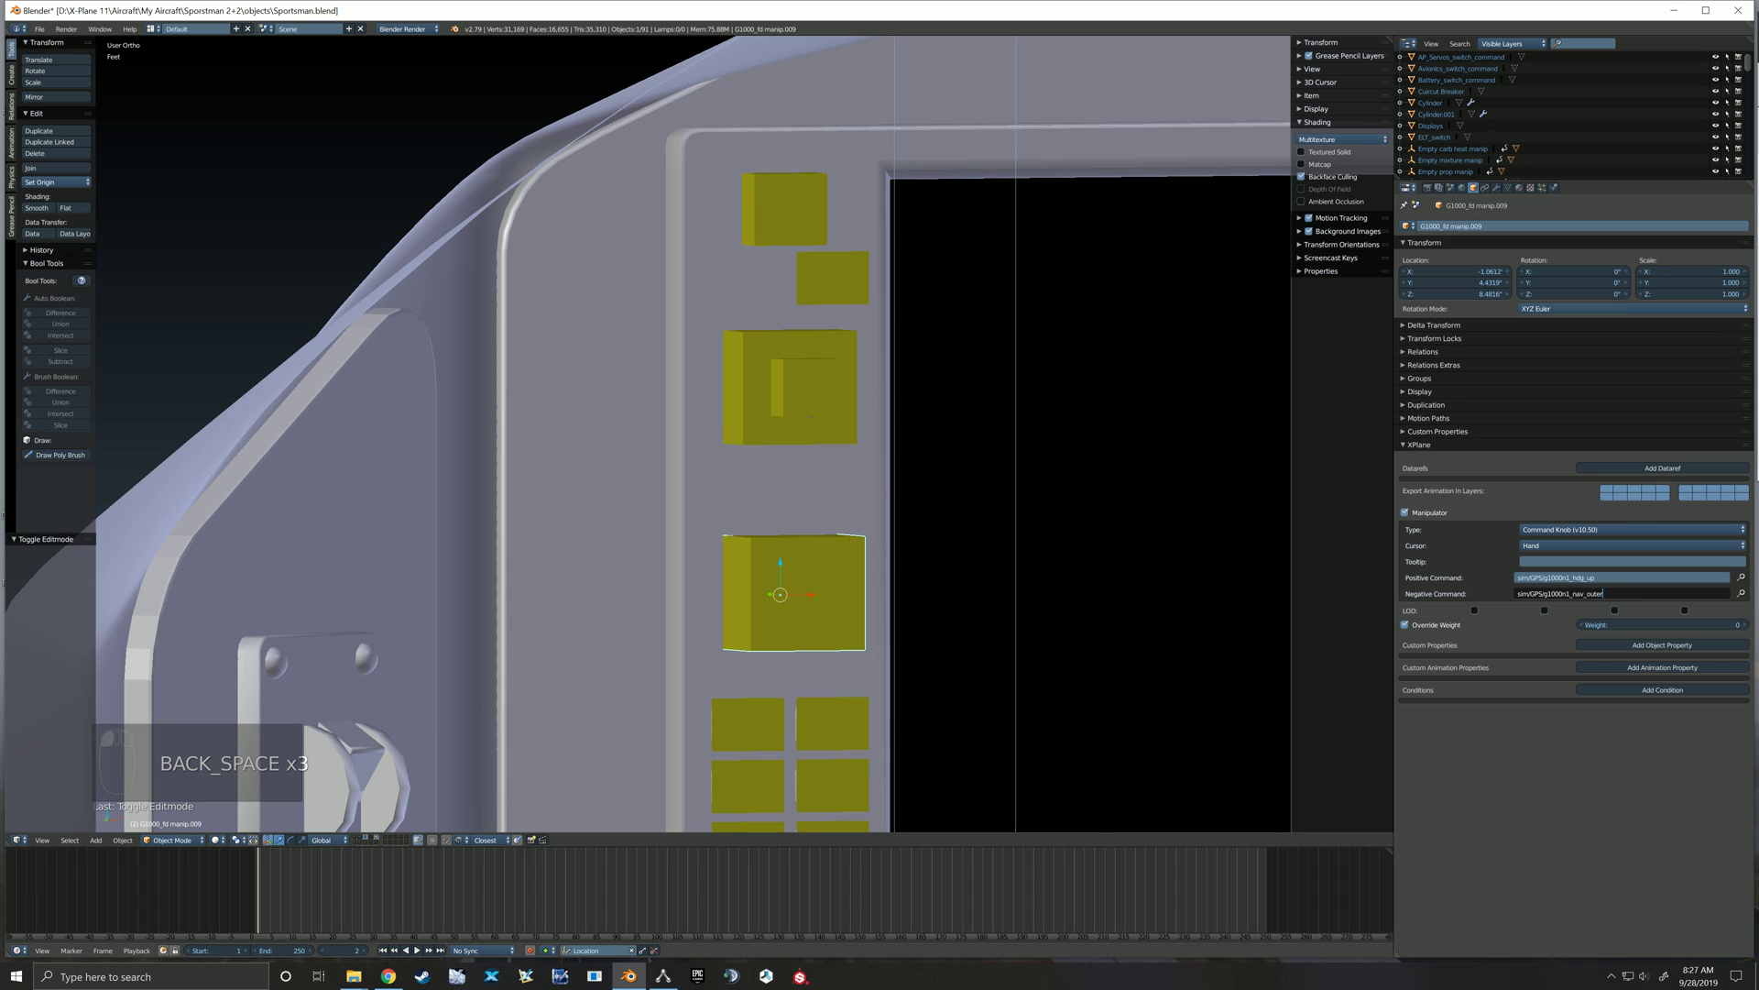
pyautogui.write('hdg_dwo')
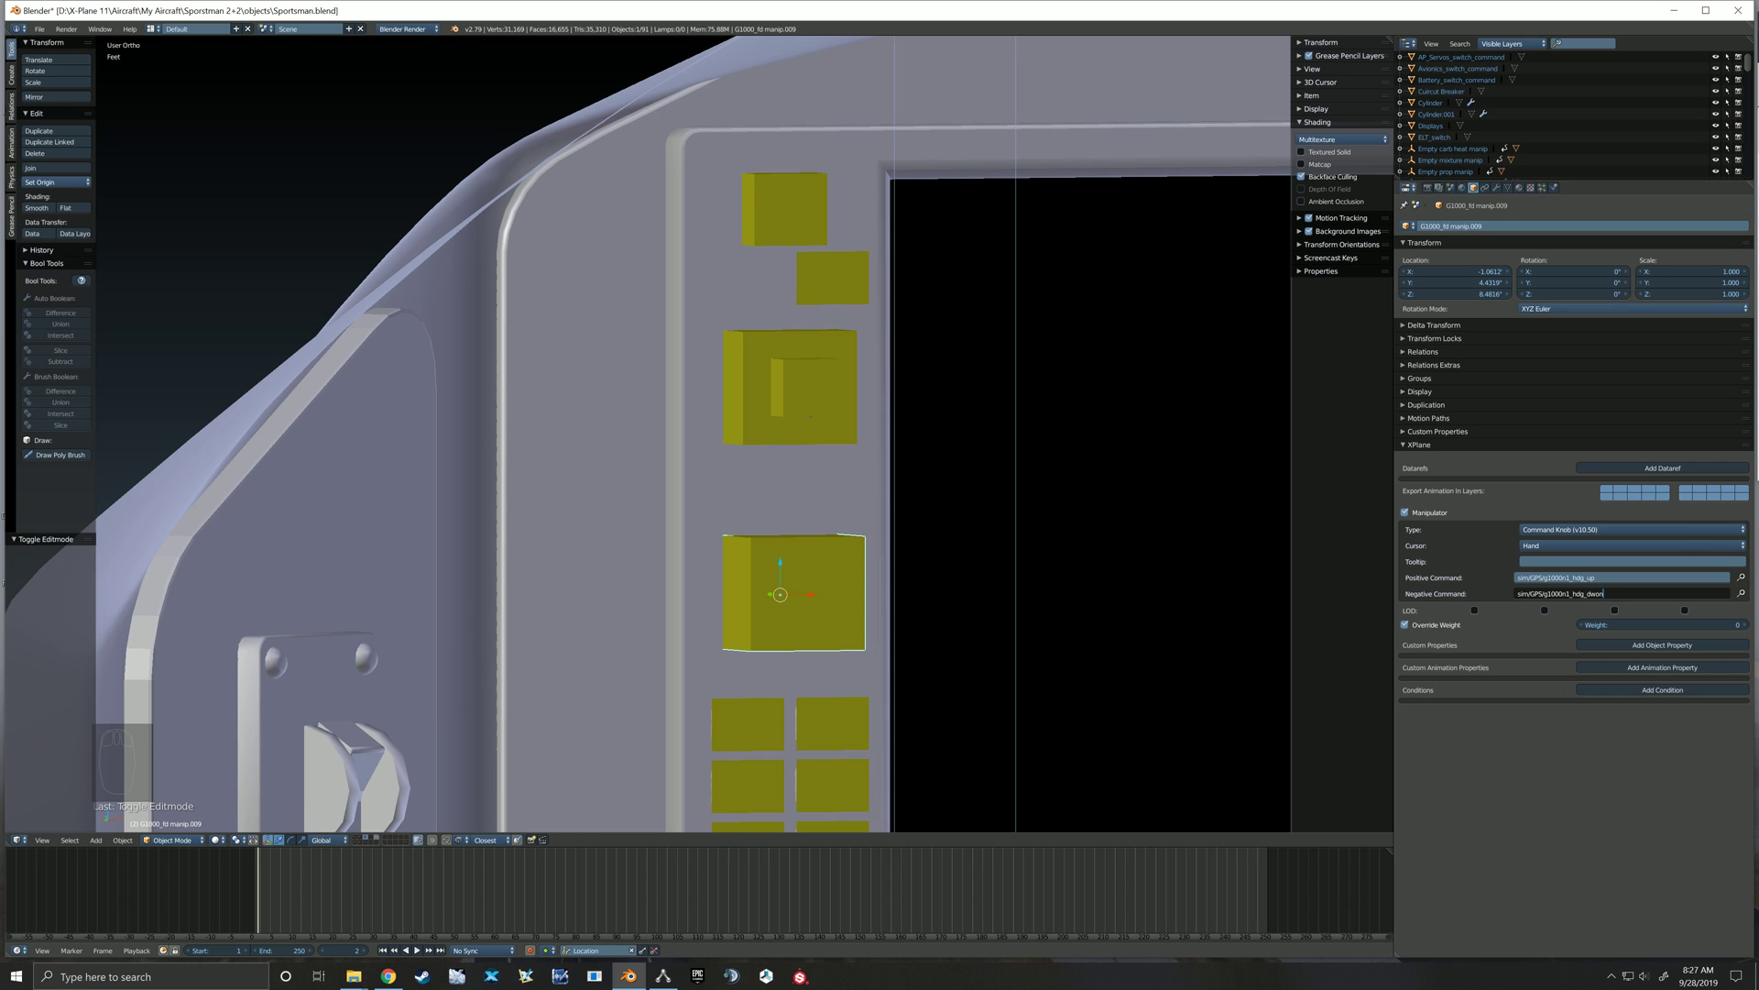
pyautogui.press('BackSpace')
pyautogui.press('BackSpace')
pyautogui.press('BackSpace')
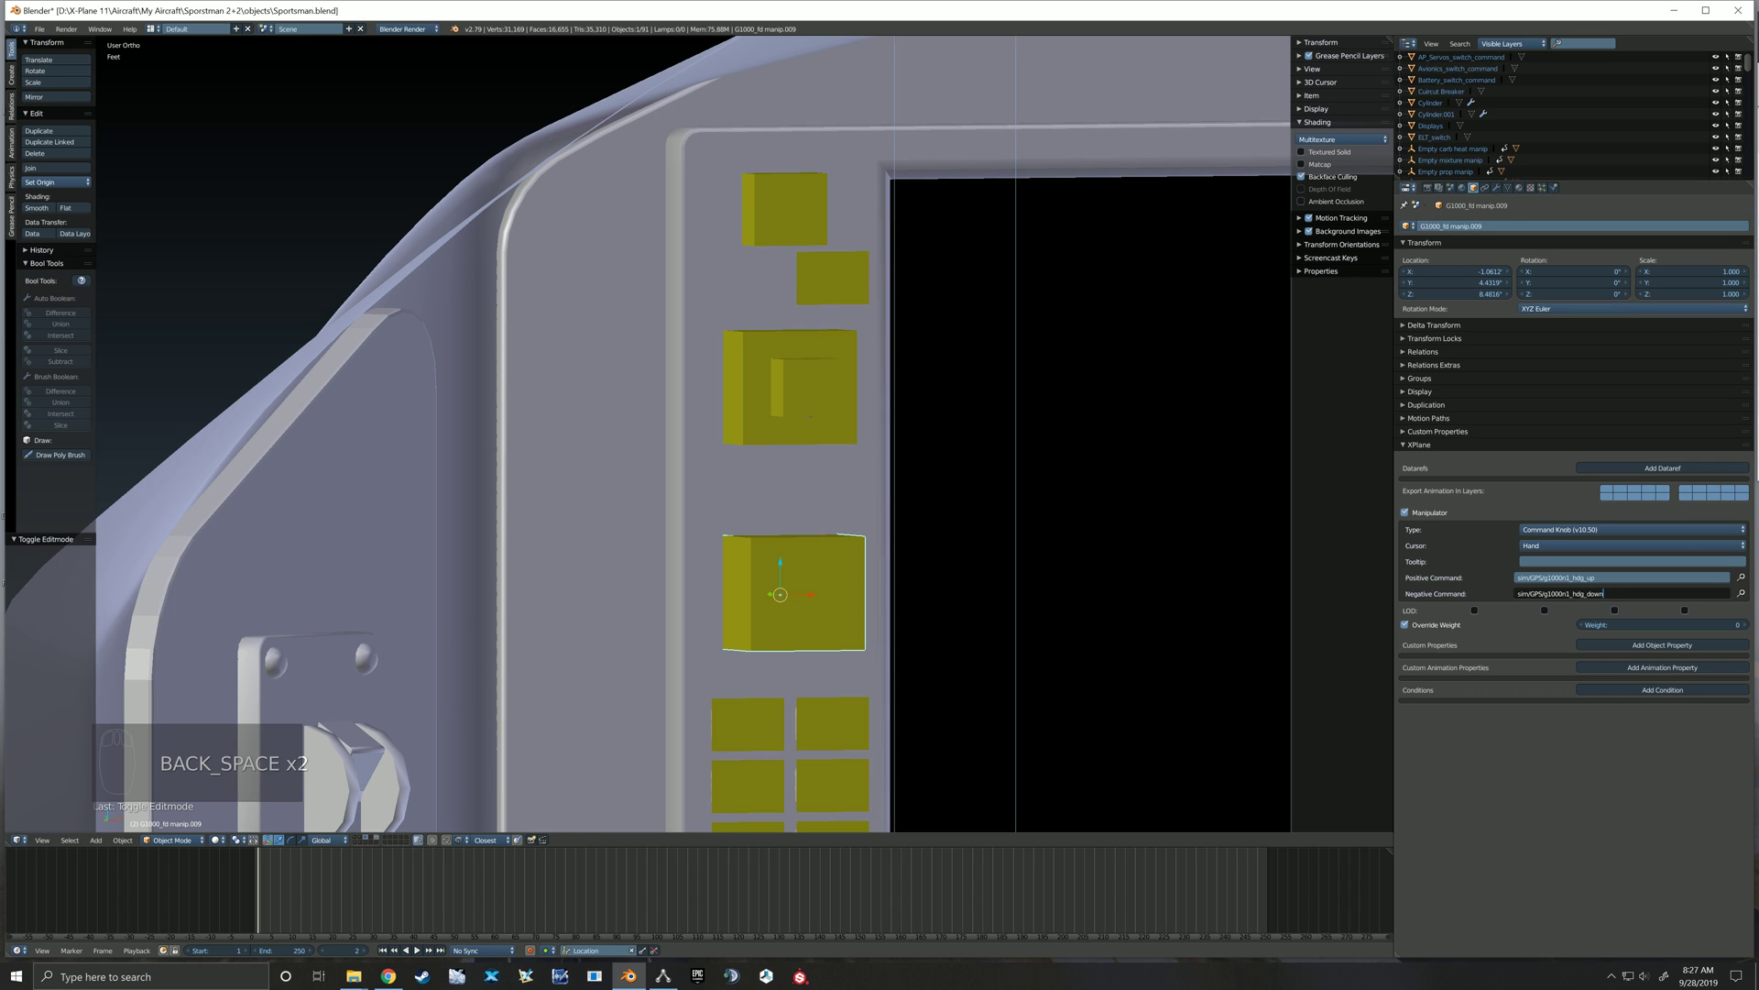
pyautogui.press('Return')
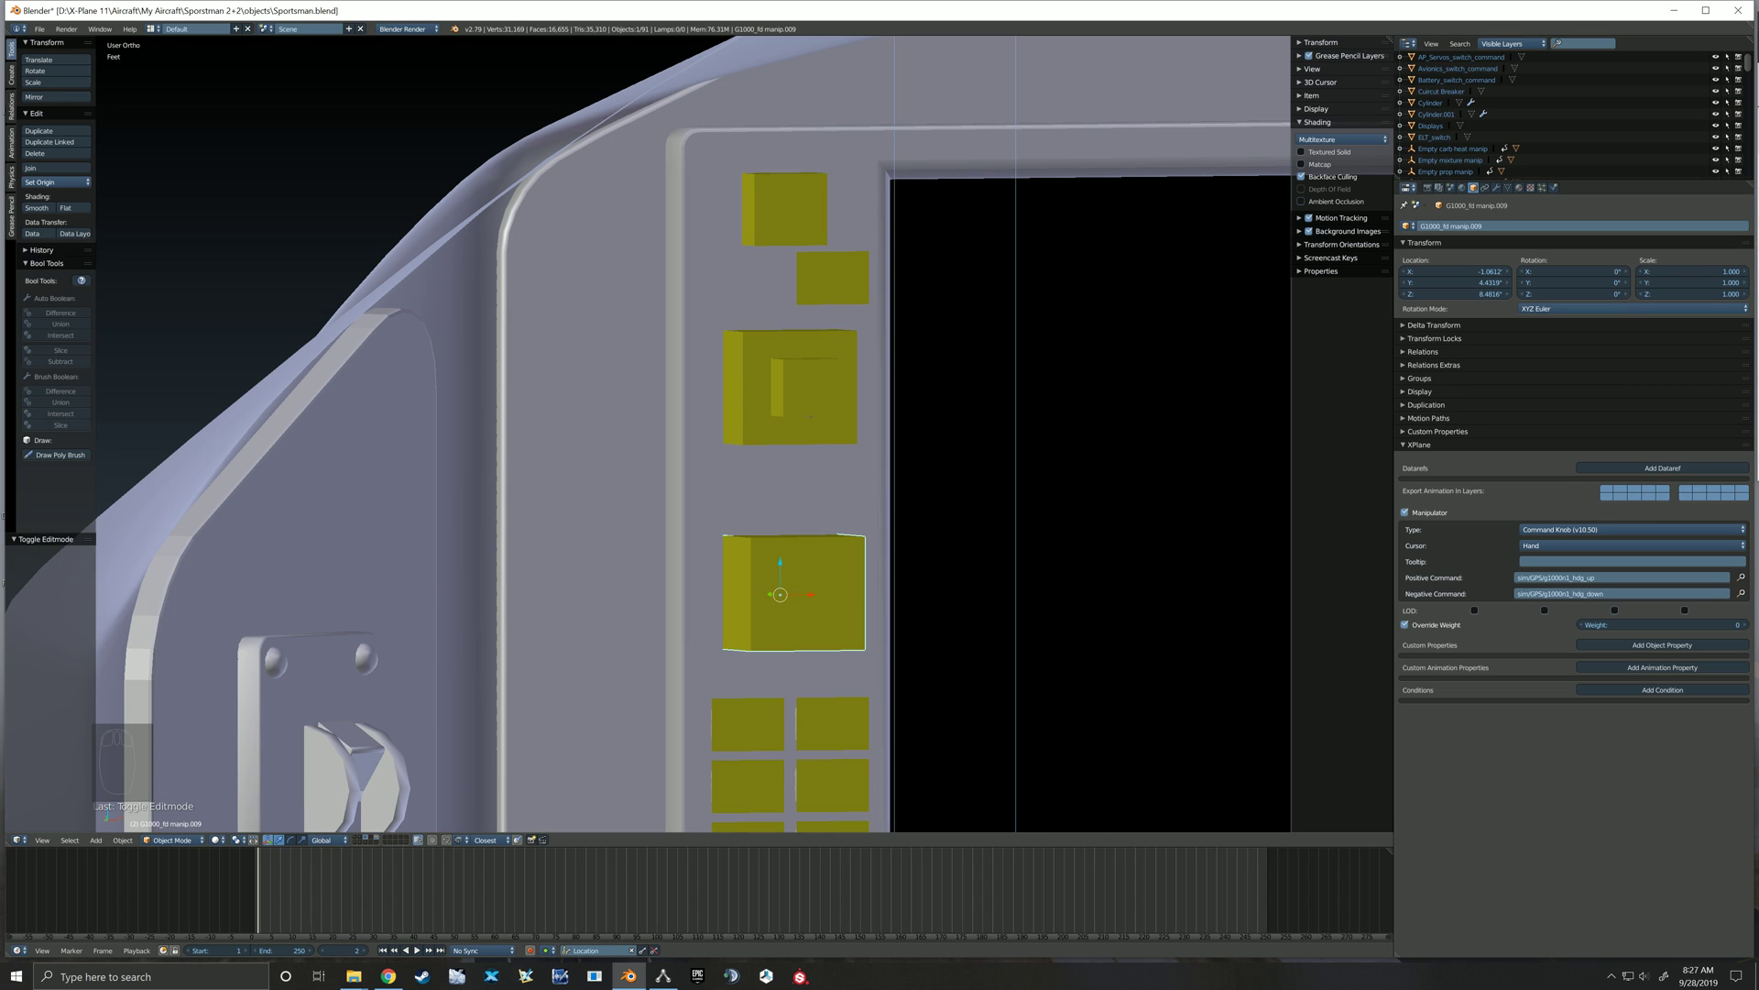
# Set the command of the HDG knob's push plane to sim/GPS/g1000n1_hdg_sync
pyautogui.rightClick(815, 594)
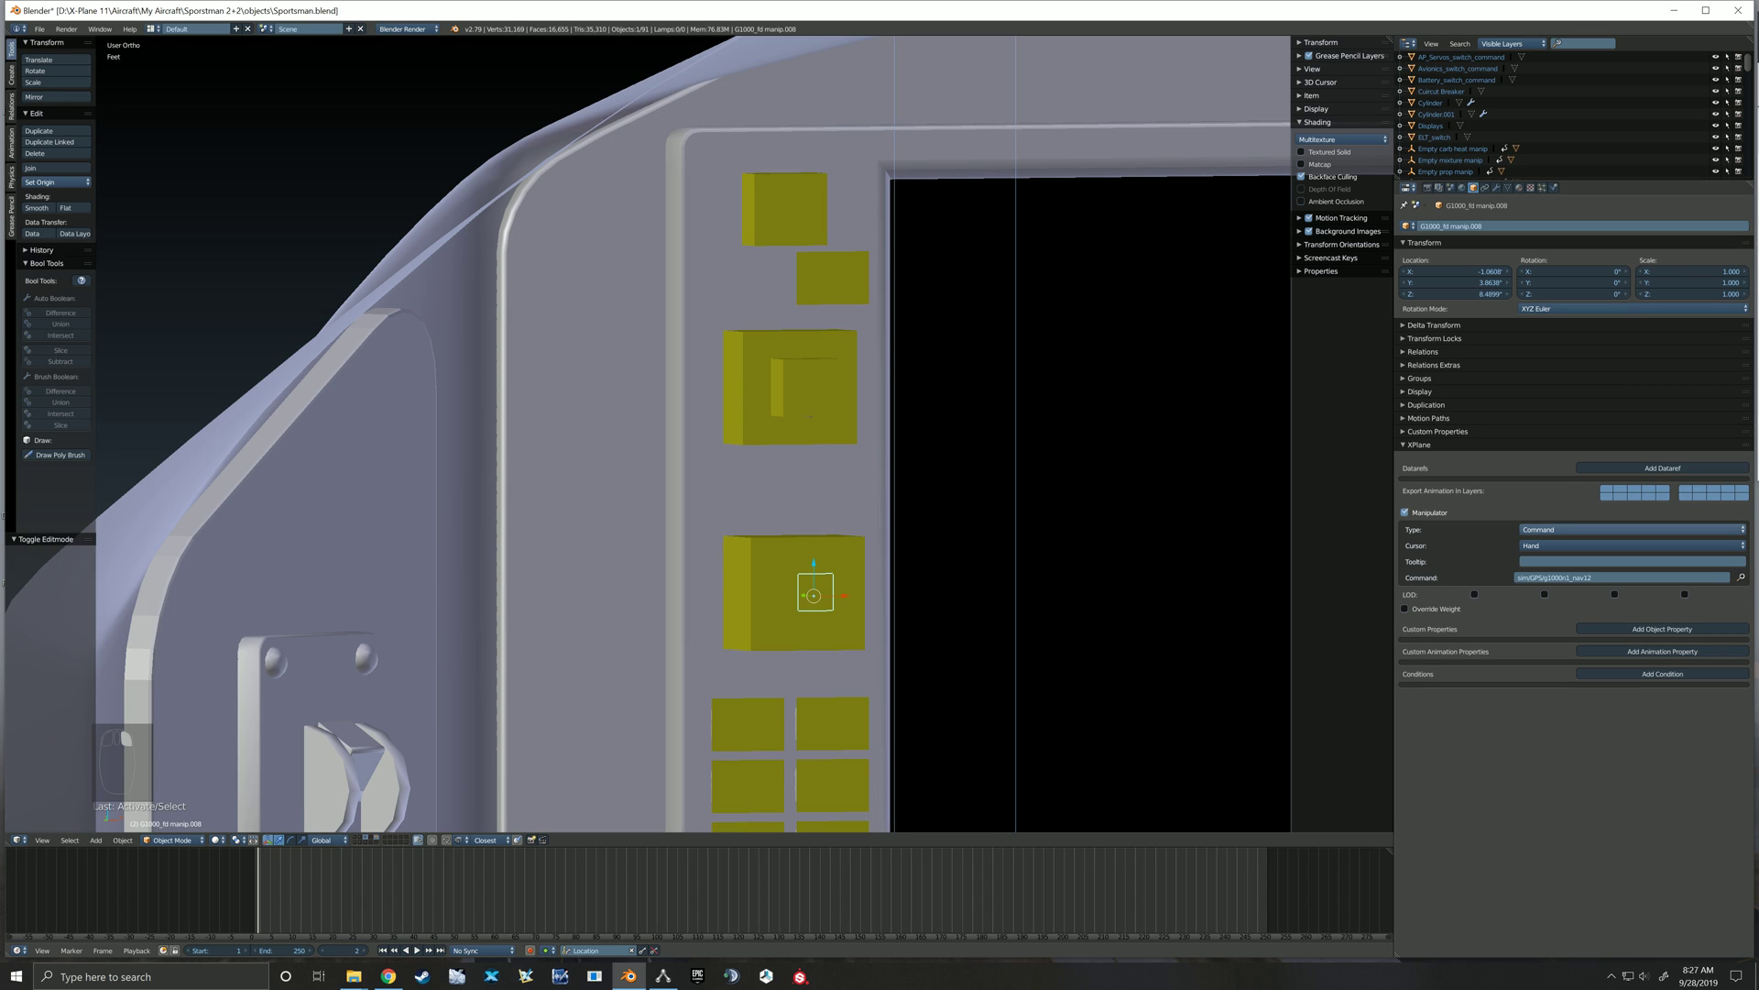
pyautogui.hotkey('alt', 'Tab')
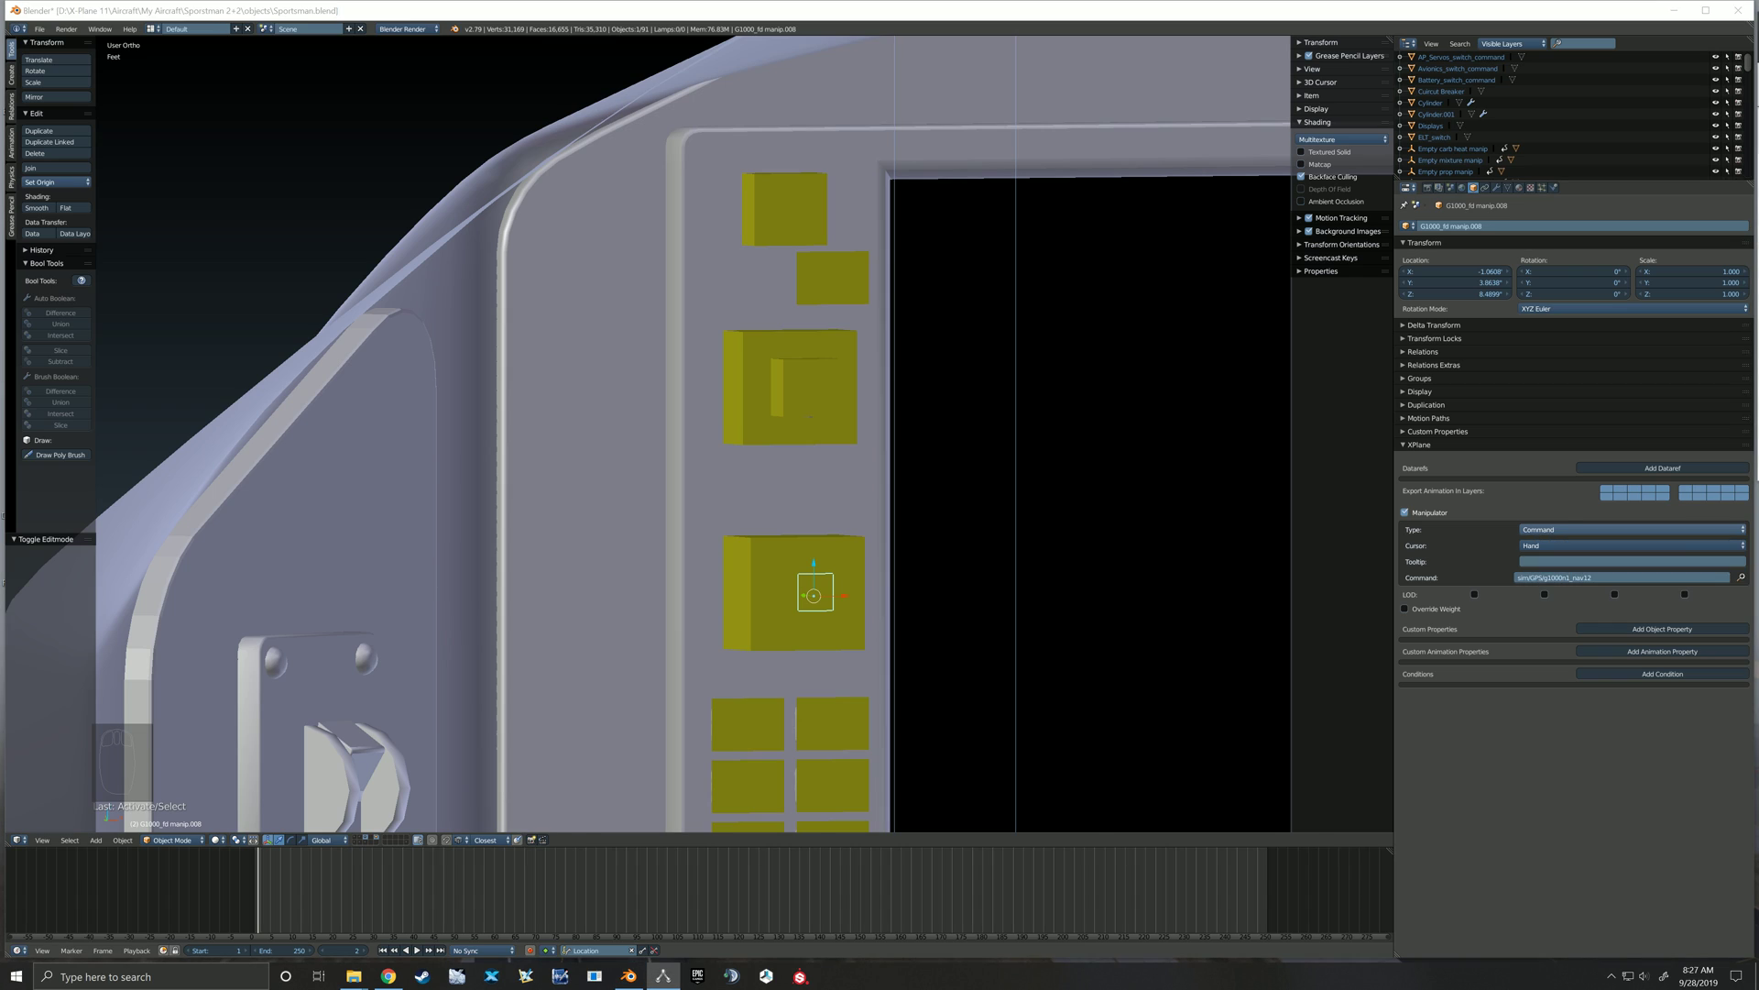
pyautogui.click(1599, 733)
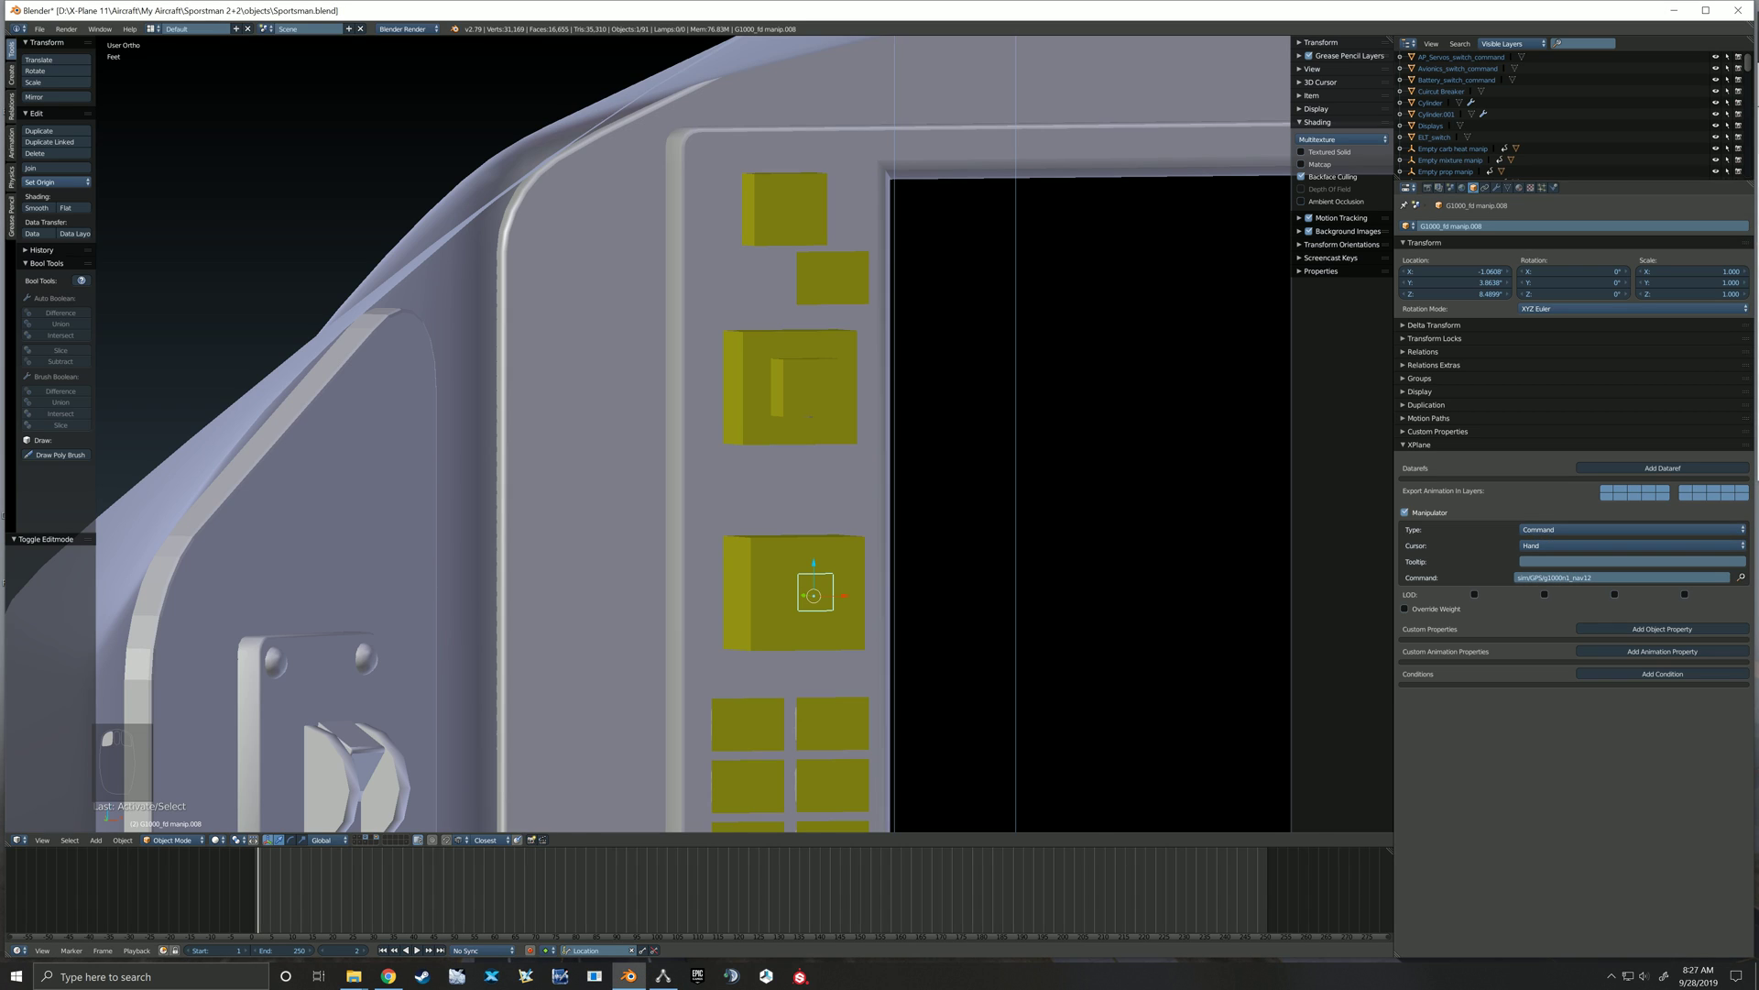
pyautogui.doubleClick(1618, 579)
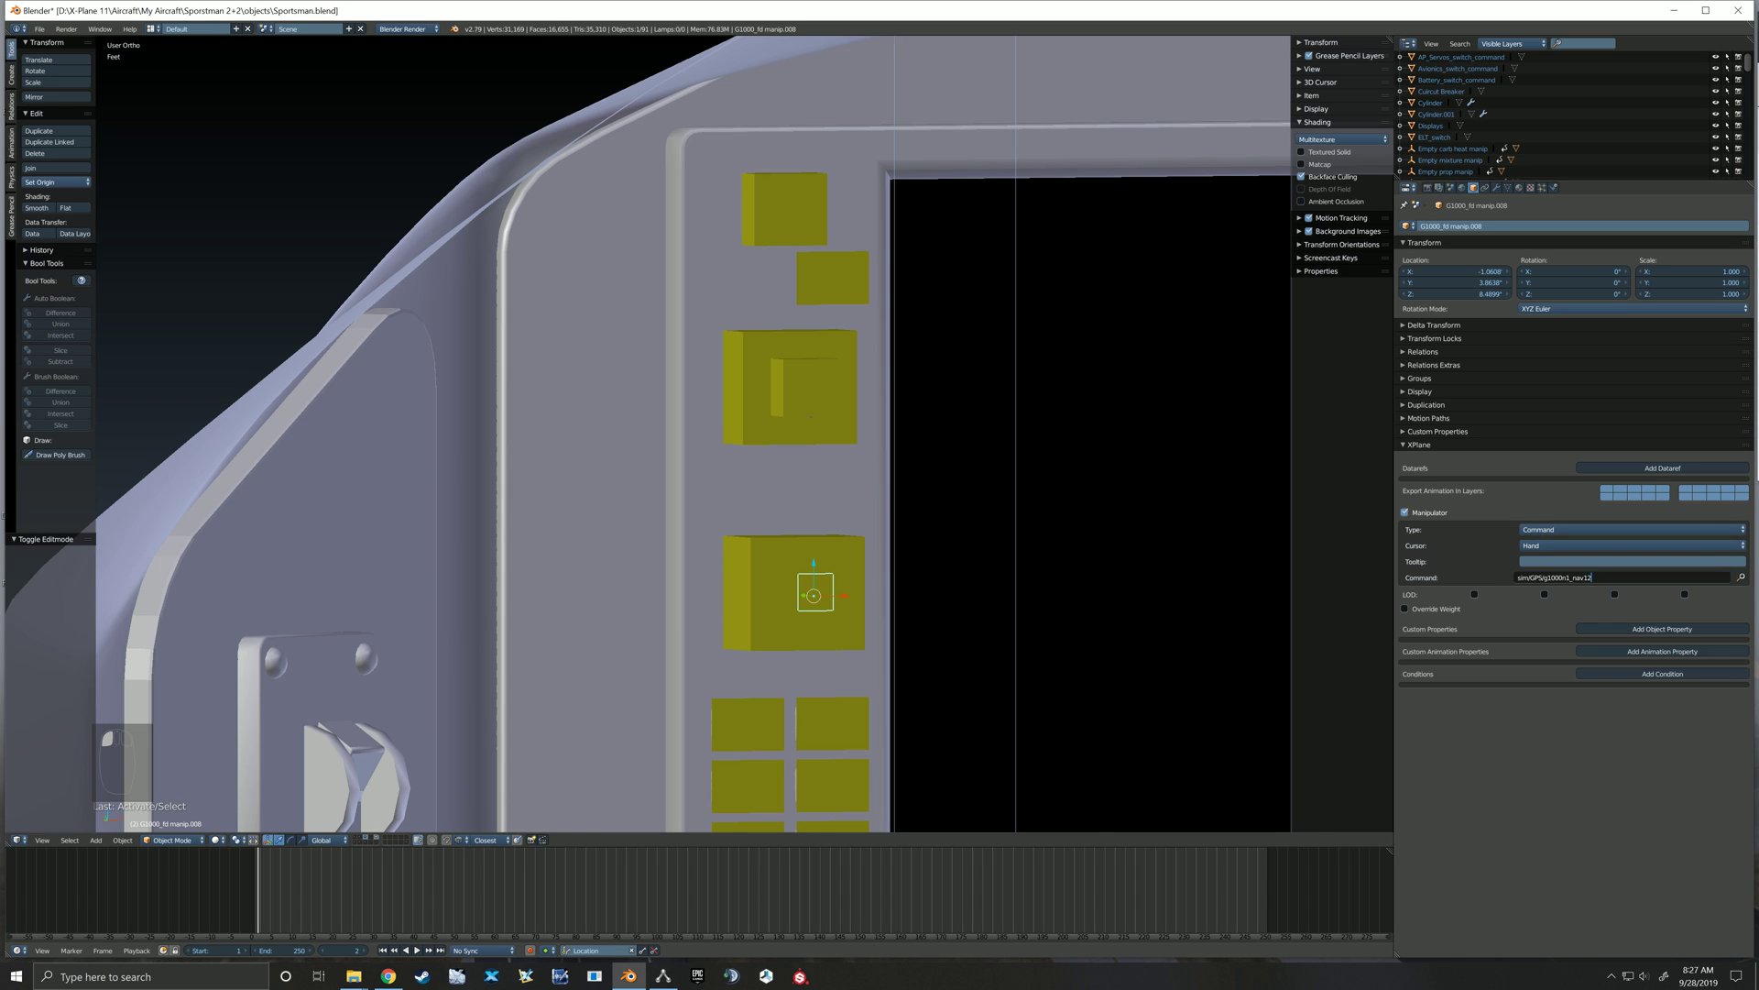
pyautogui.press('BackSpace')
pyautogui.press('BackSpace')
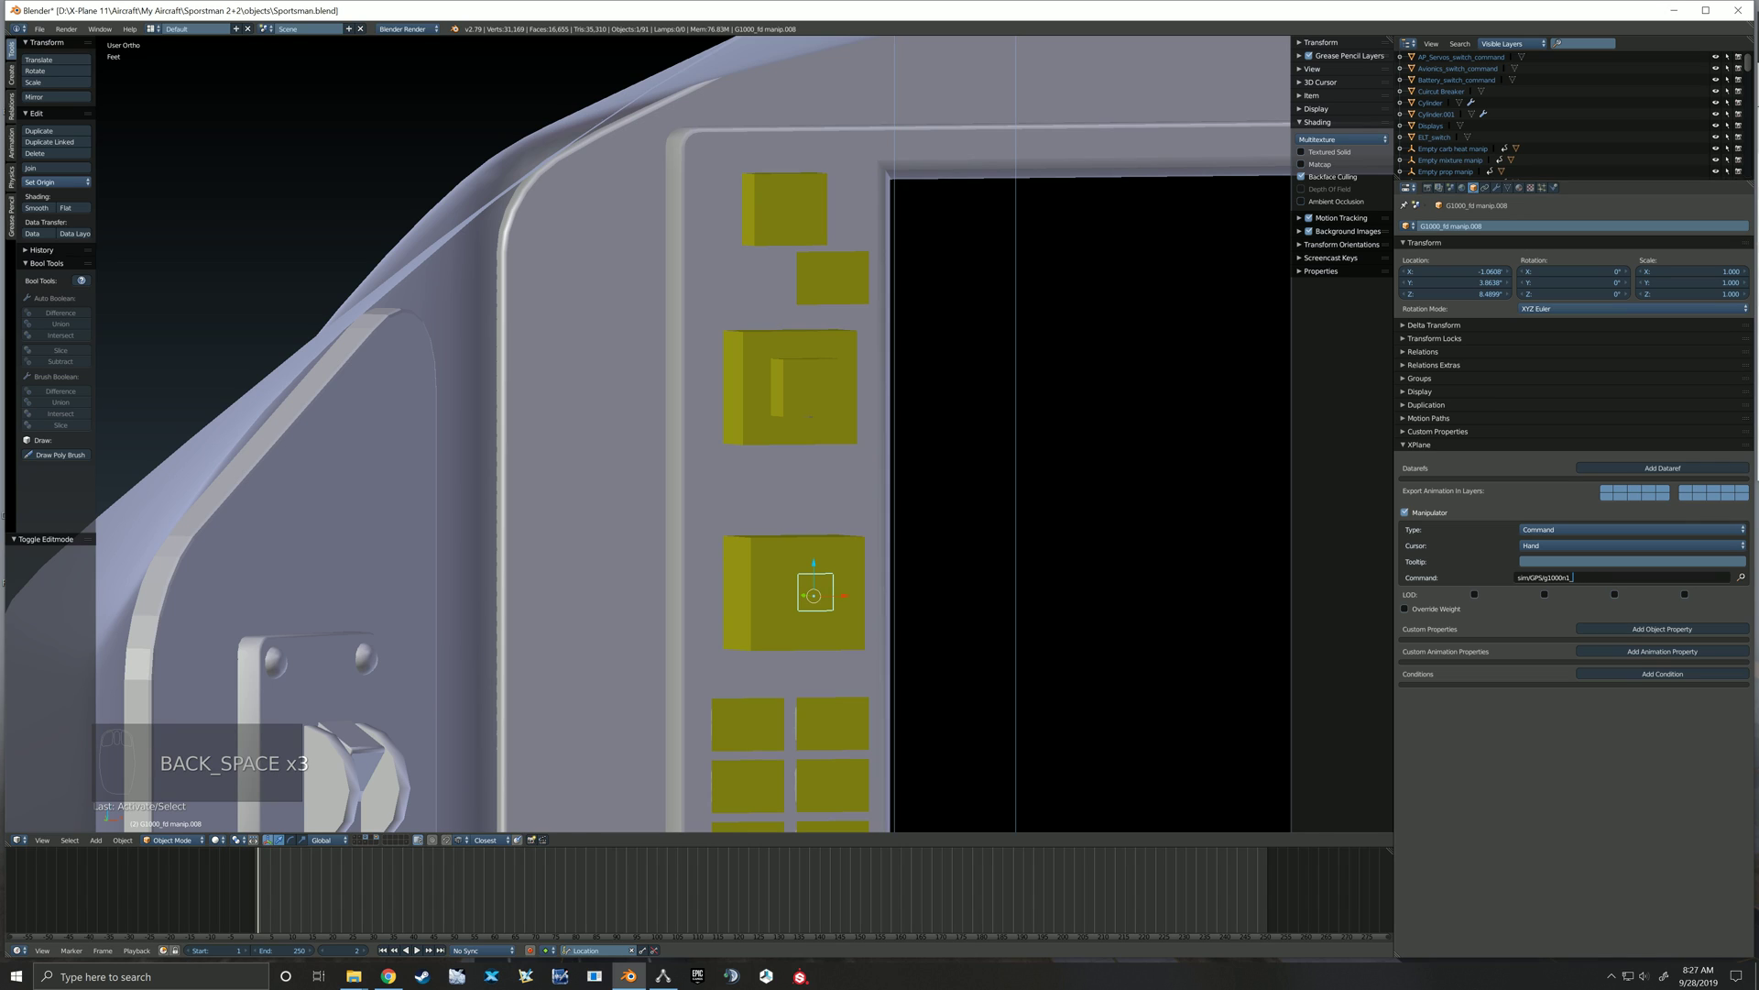
pyautogui.write('hdg_syn')
pyautogui.press('Return')
# Duplicate the outer and inner NAV boxes and lower the copies about 4.48 in along Z onto the bezel knob below the two button columns
pyautogui.scroll(-2, 1006, 535)
pyautogui.keyDown('shift'); pyautogui.moveTo(1006, 535); pyautogui.dragTo(887, 358, button='middle'); pyautogui.keyUp('shift')
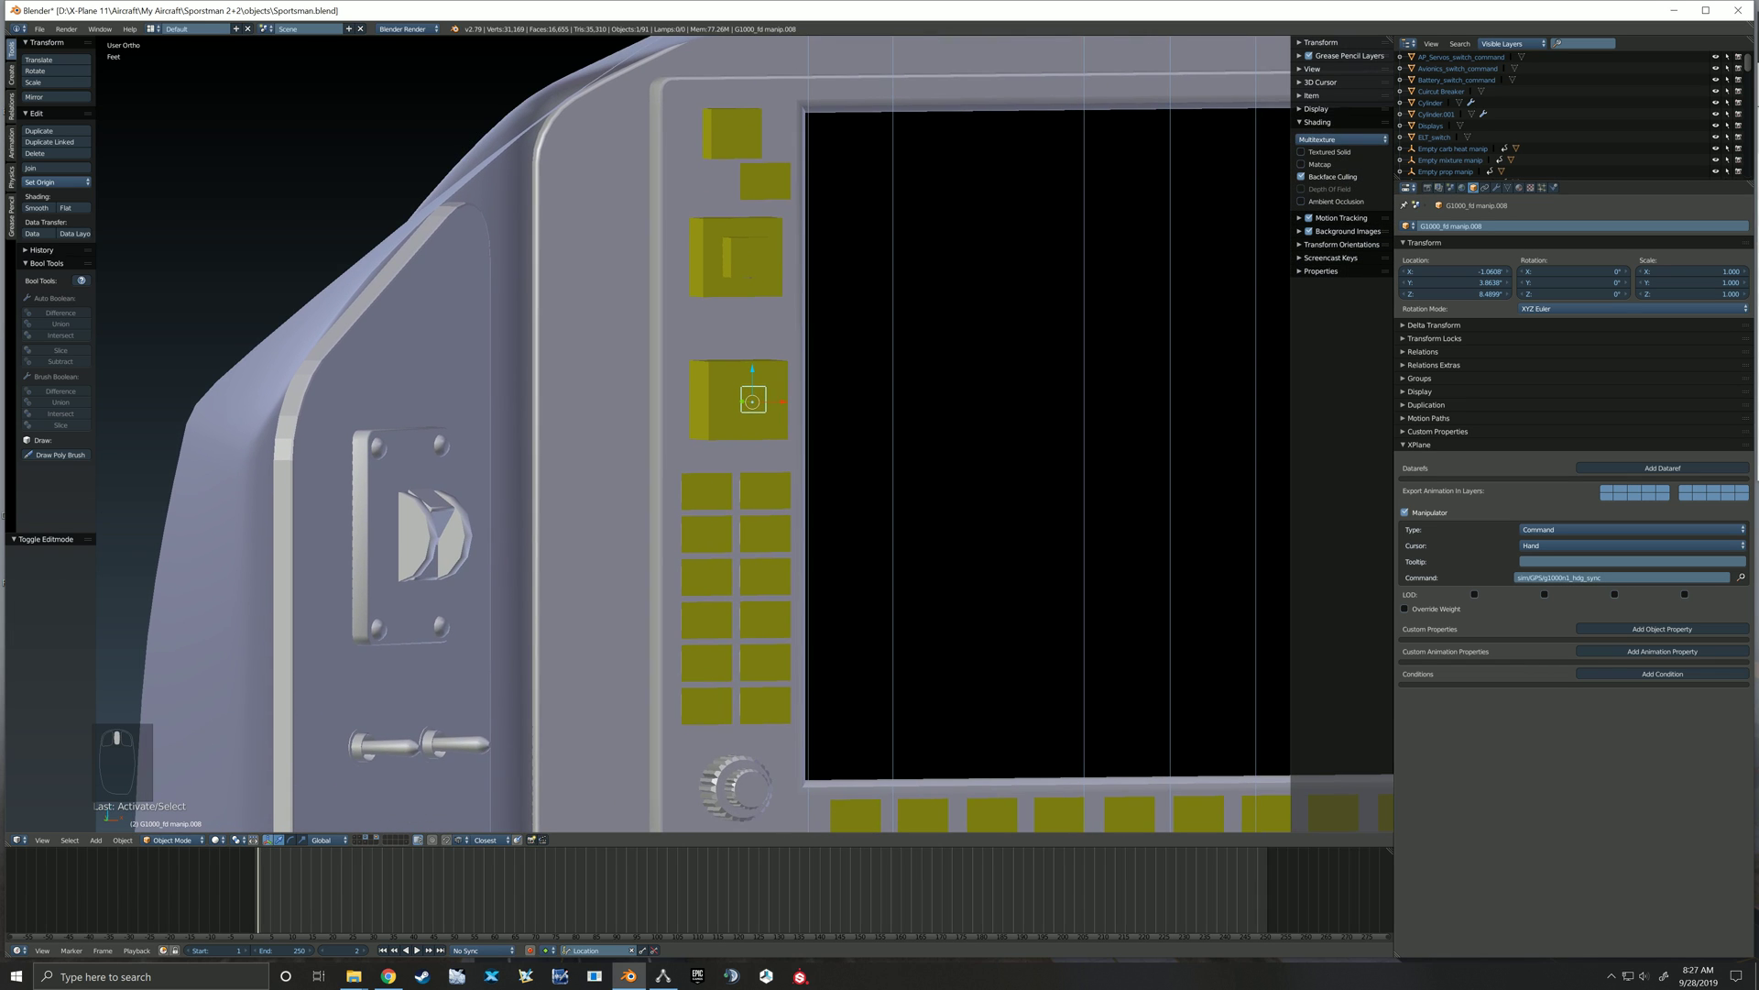
pyautogui.scroll(-2, 812, 222)
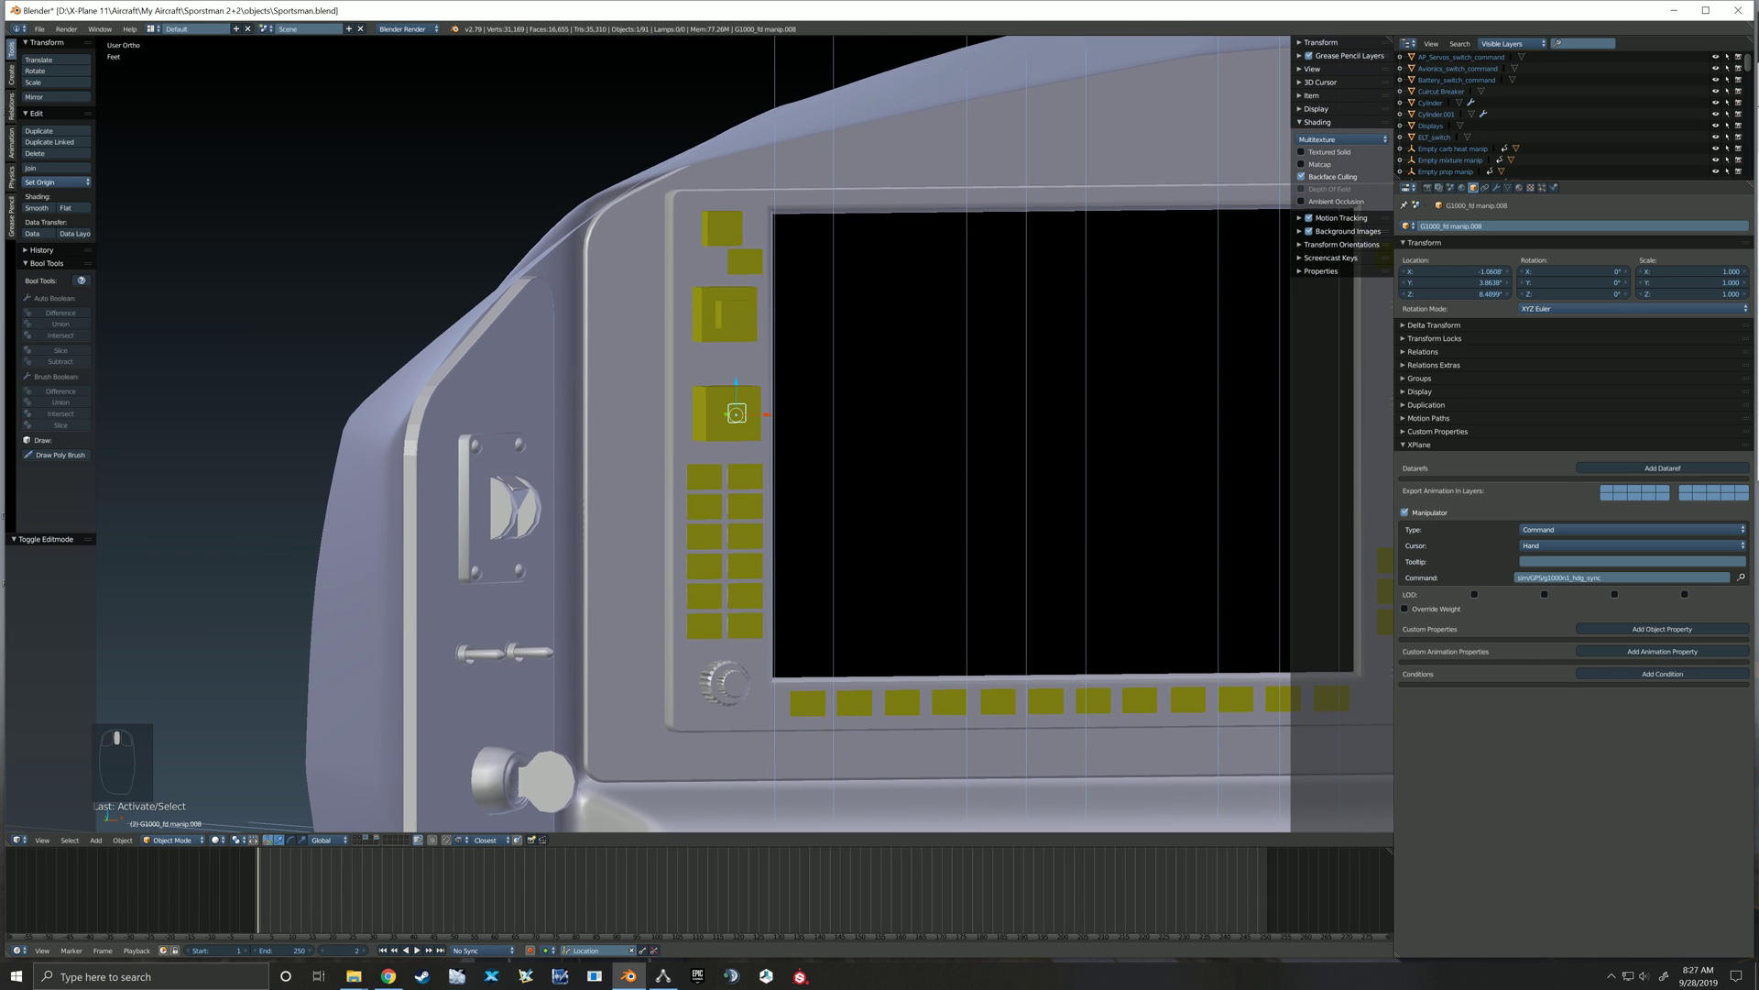
pyautogui.hotkey('alt', 'Tab')
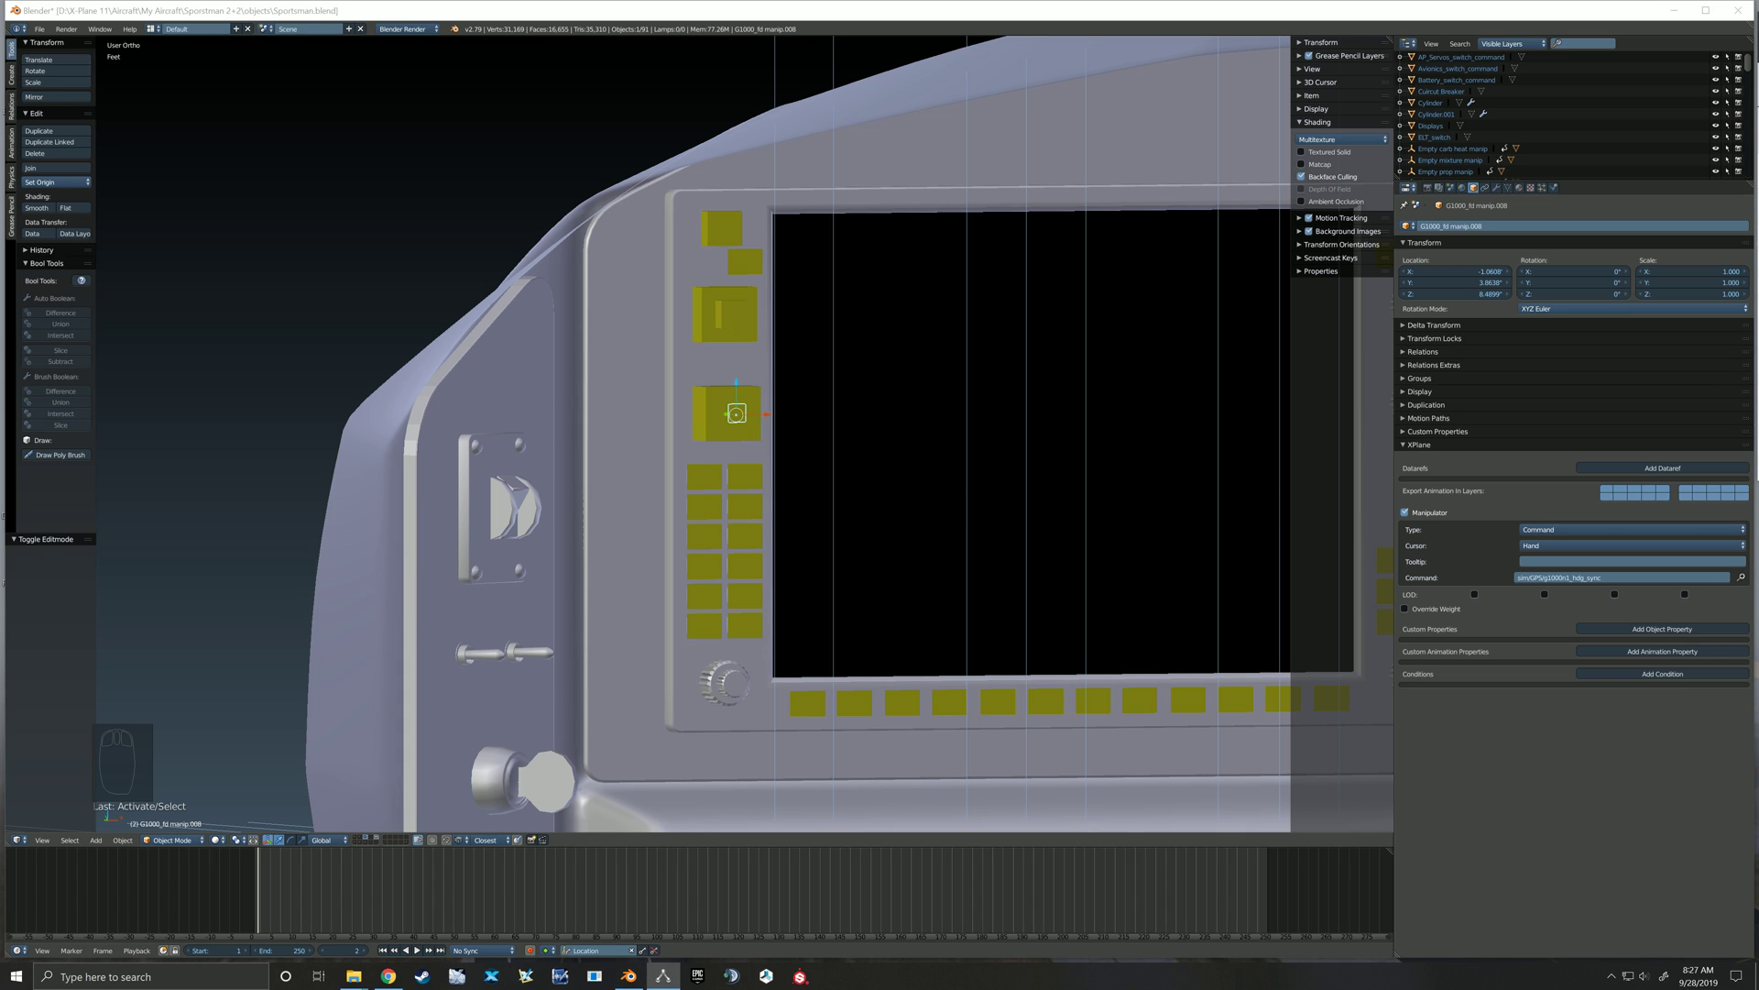
pyautogui.rightClick(733, 314)
pyautogui.keyDown('shift'); pyautogui.rightClick(734, 315); pyautogui.keyUp('shift')
pyautogui.hotkey('shift', 'd')
pyautogui.press('z')
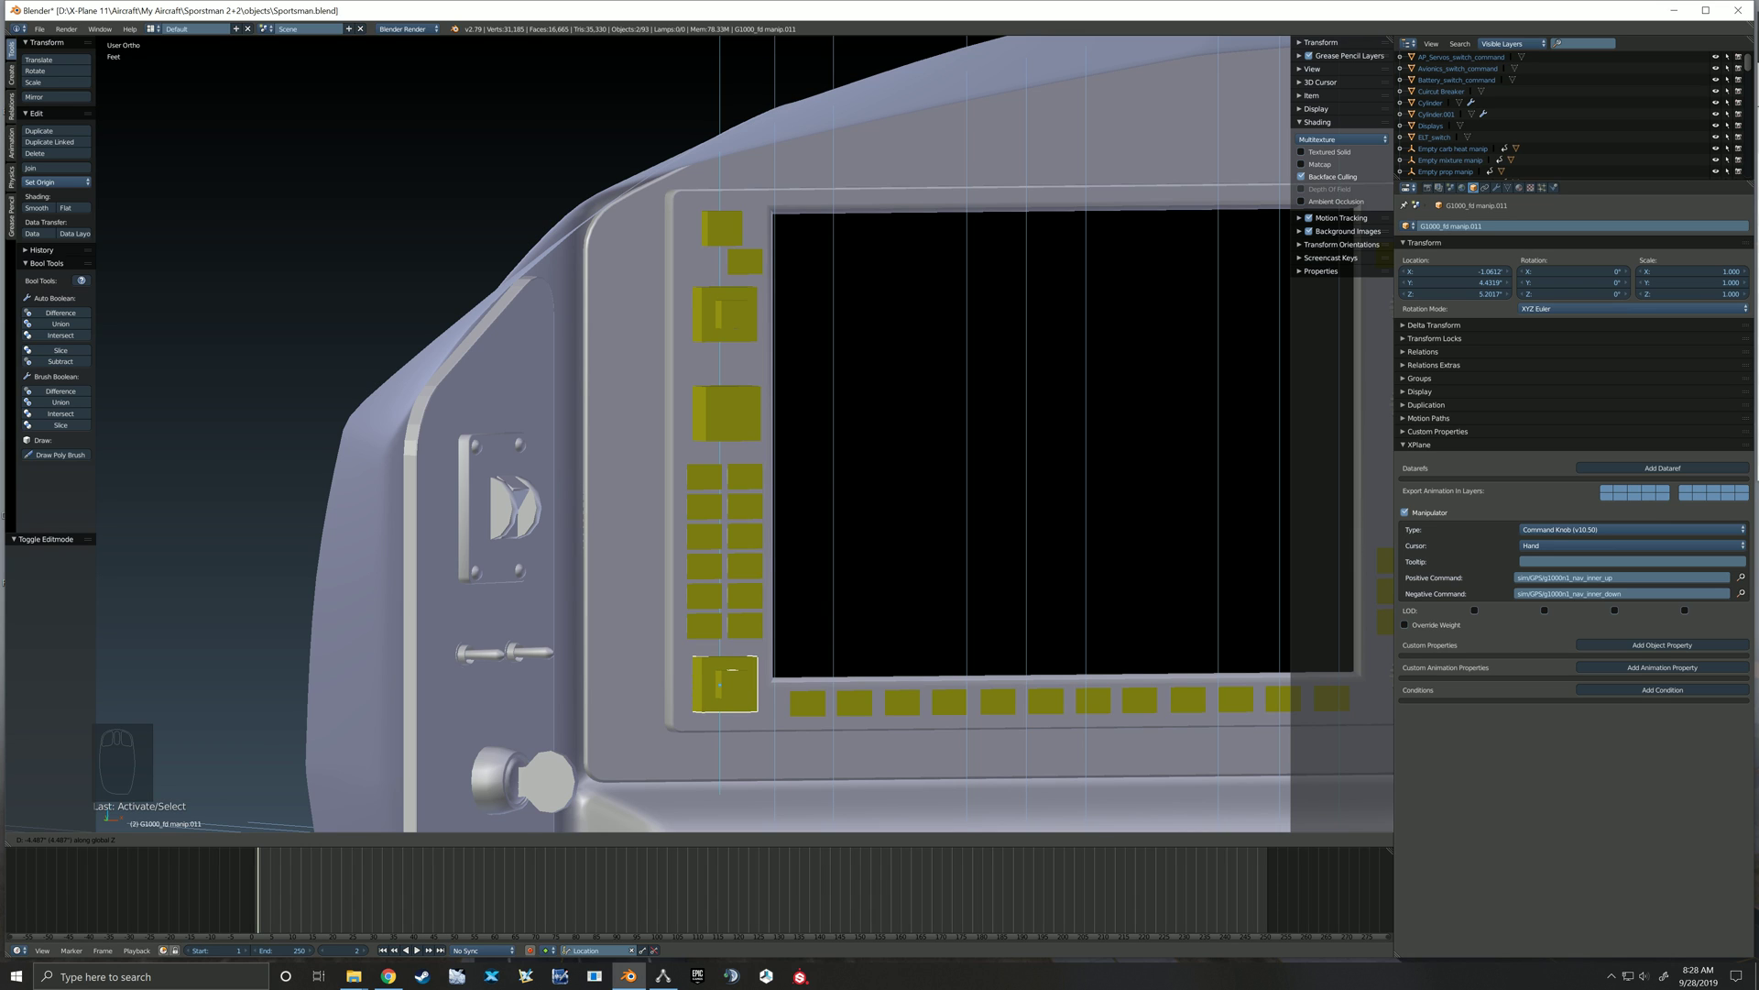
pyautogui.click(737, 694)
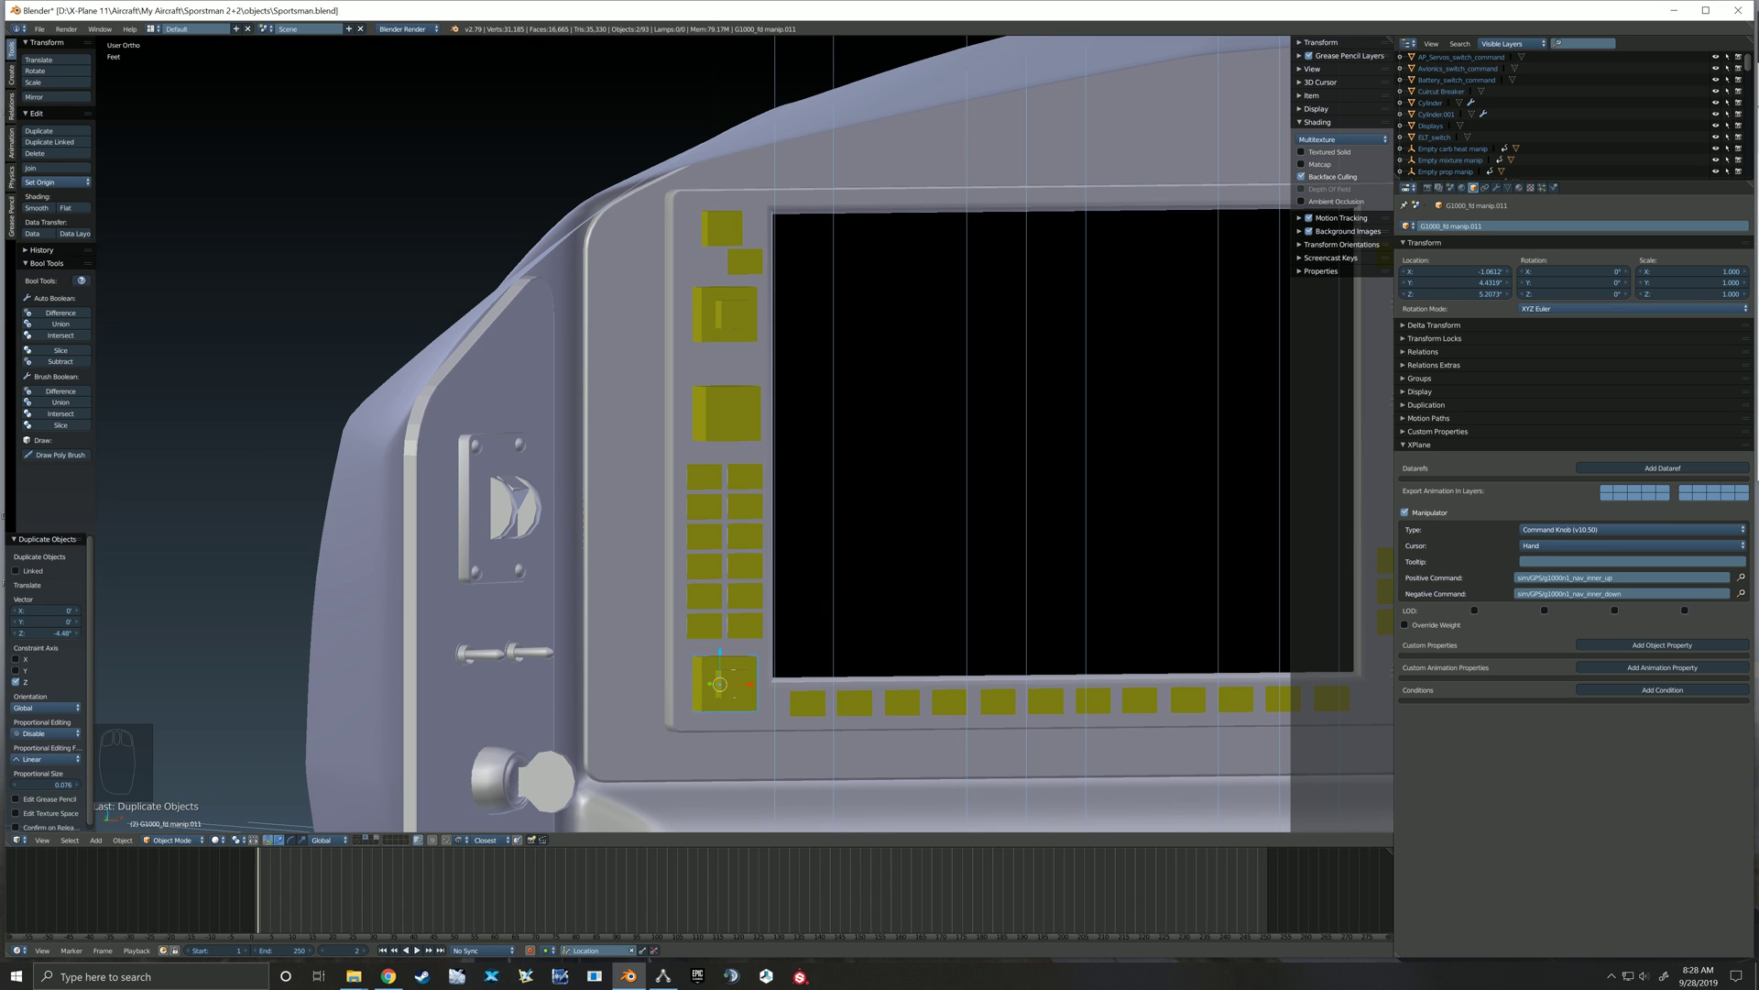
# Set the positive command of the ALT knob's outer box to sim/GPS/g1000n1_alt_outer_up
pyautogui.scroll(4, 737, 694)
pyautogui.keyDown('shift'); pyautogui.moveTo(737, 694); pyautogui.dragTo(757, 506, button='middle'); pyautogui.keyUp('shift')
pyautogui.rightClick(763, 511)
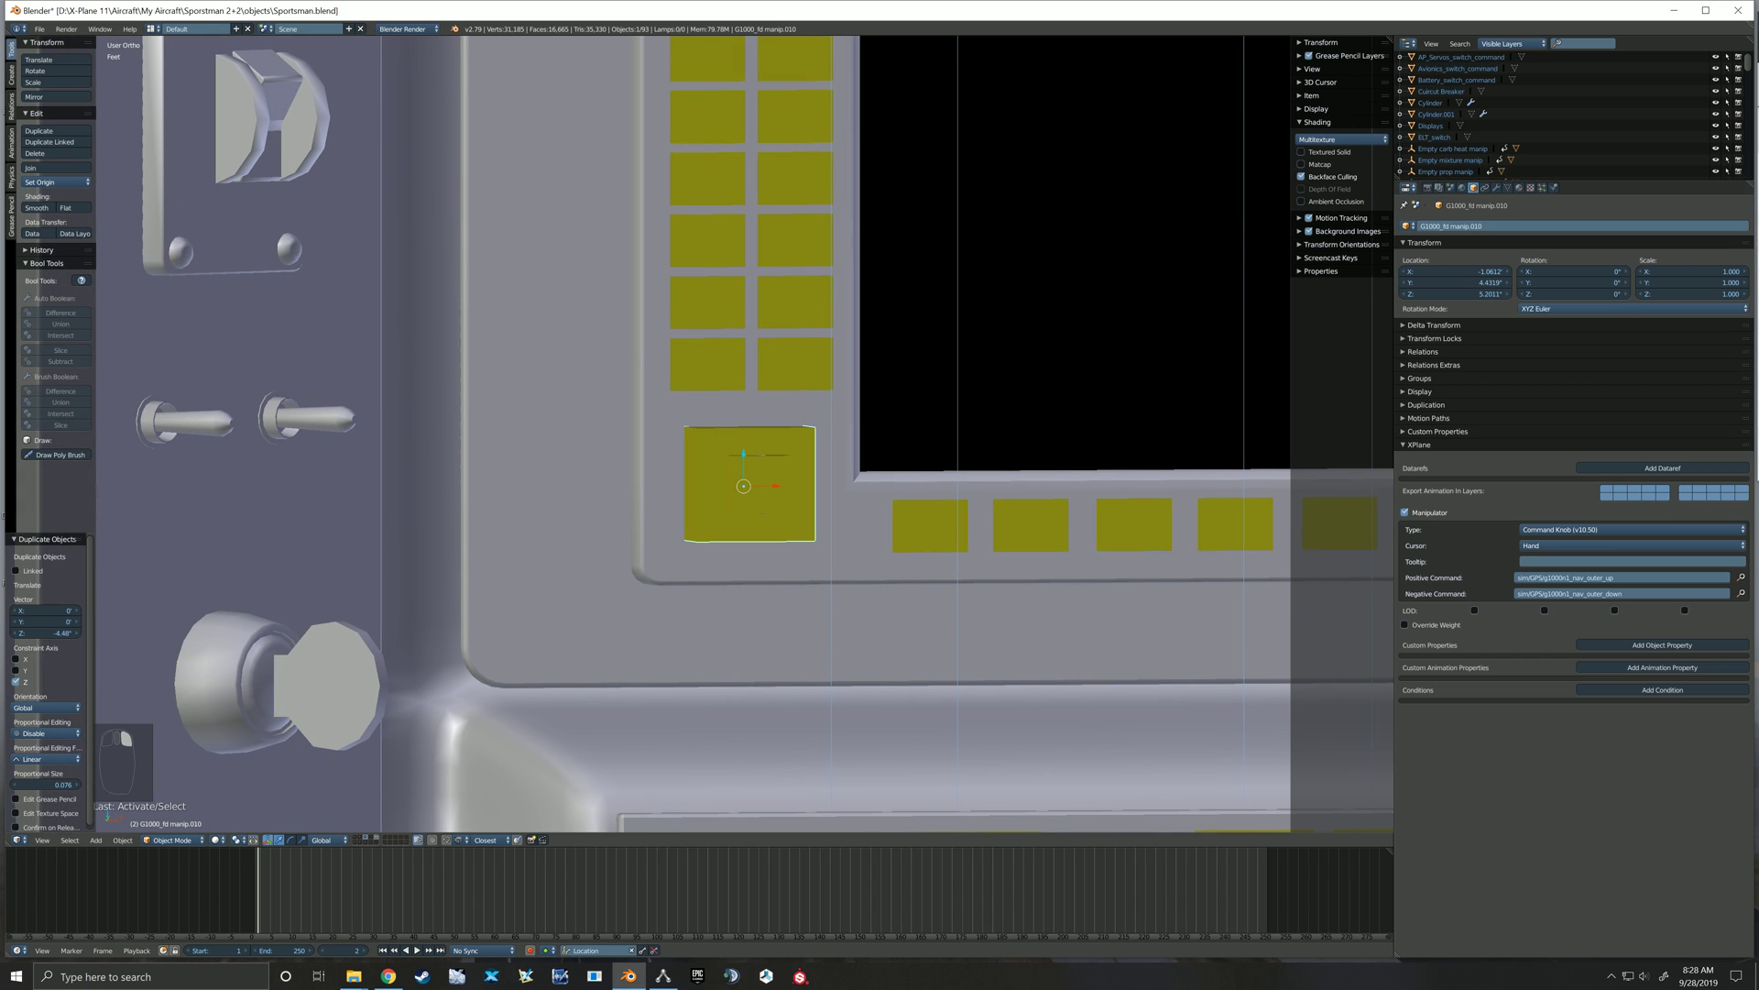
pyautogui.click(1584, 577)
pyautogui.click(1584, 578)
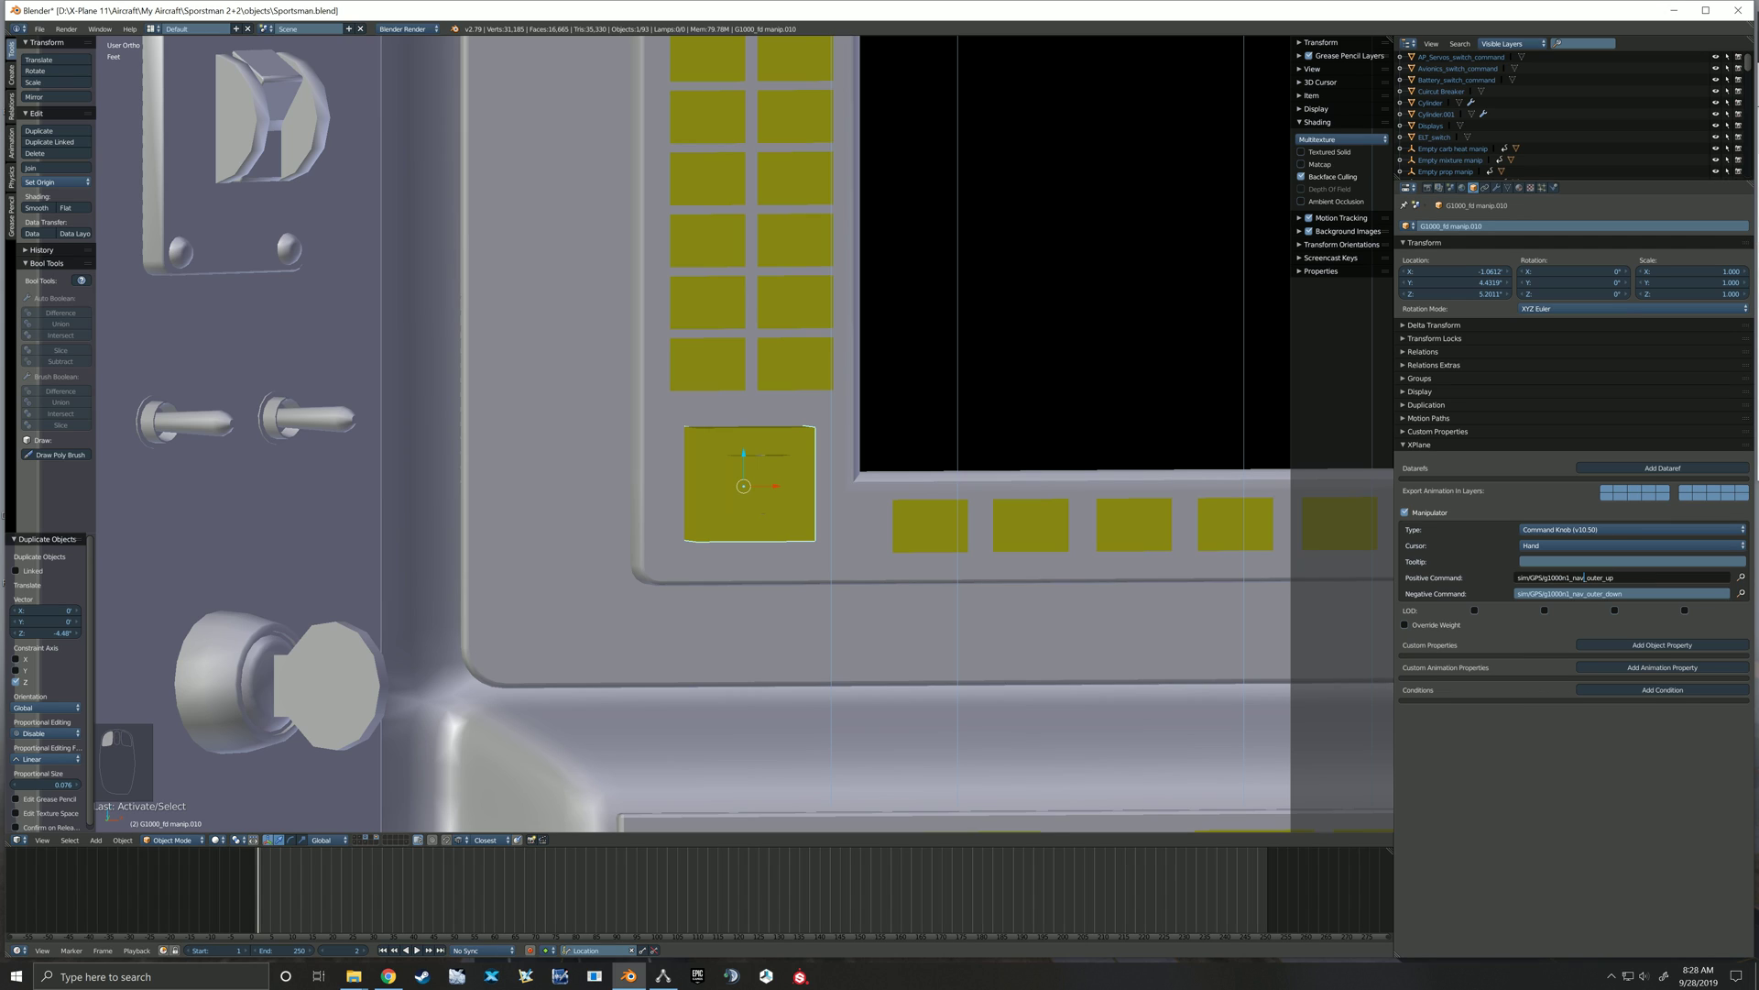
pyautogui.press('BackSpace')
pyautogui.write('alt')
pyautogui.press('Return')
# Set the negative command of the ALT knob's outer box to sim/GPS/g1000n1_alt_outer_down
pyautogui.click(1584, 593)
pyautogui.click(1585, 594)
pyautogui.press('BackSpace')
pyautogui.press('BackSpace')
pyautogui.press('BackSpace')
pyautogui.write('alt')
pyautogui.press('Return')
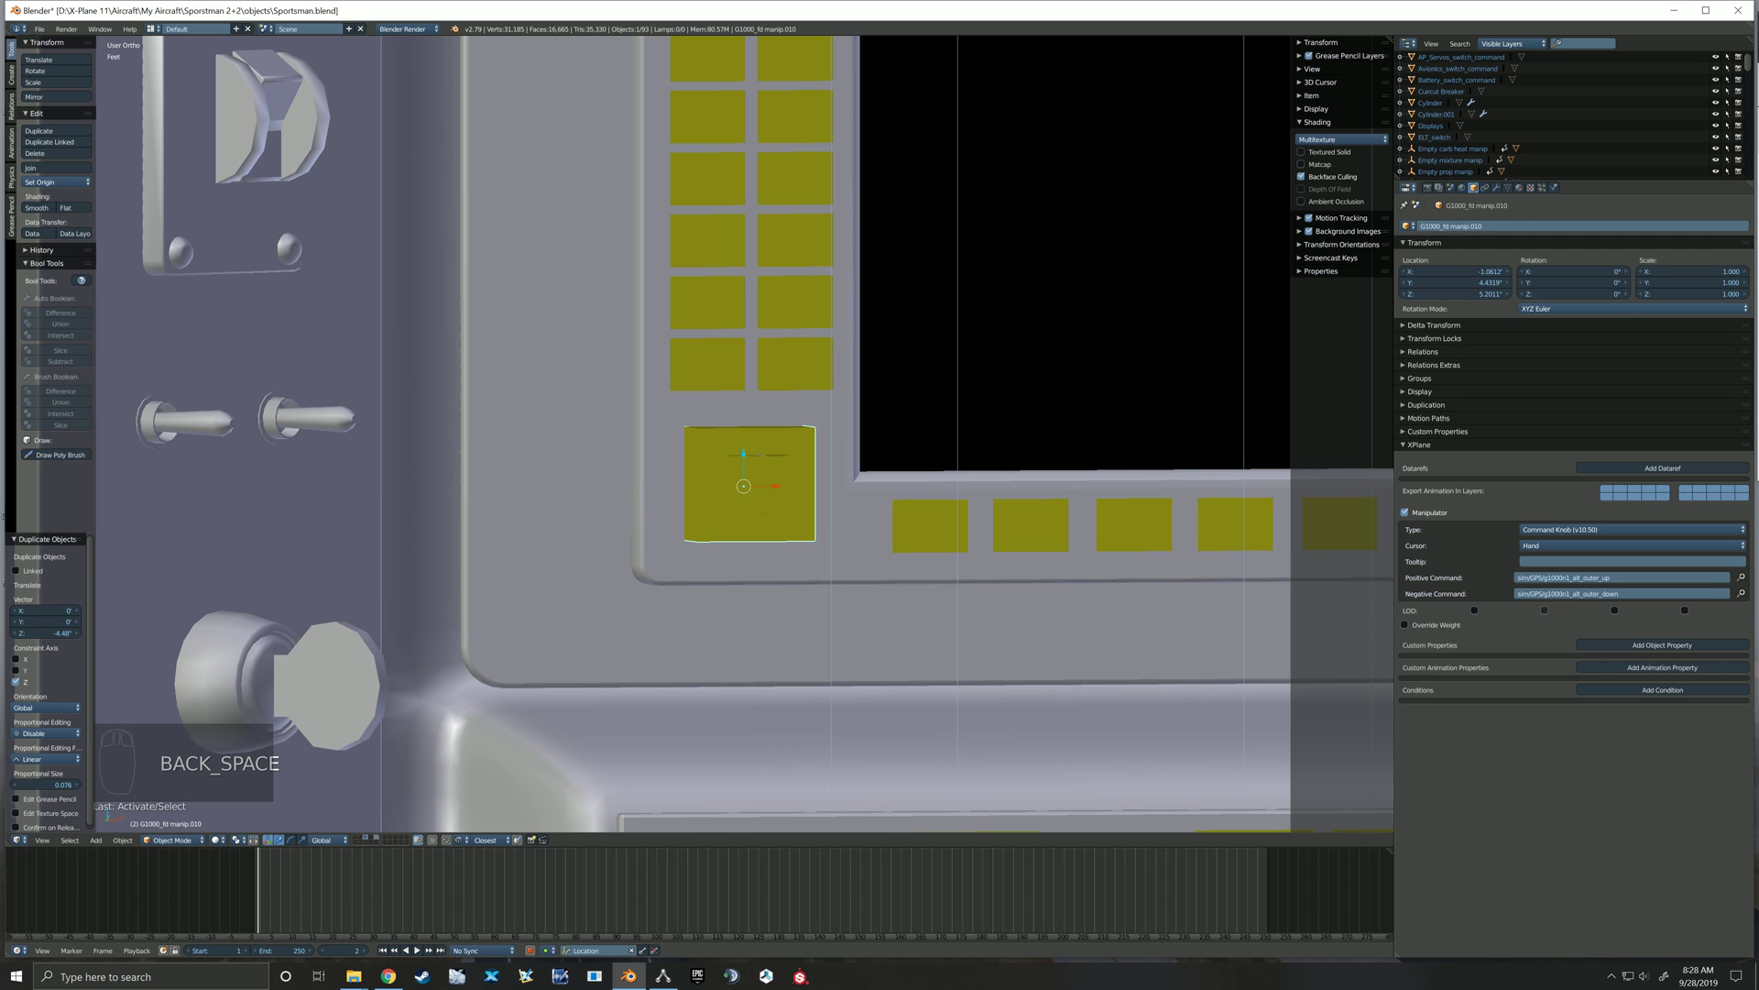
# Set the positive command of the ALT knob's inner box to sim/GPS/g1000n1_alt_inner_up
pyautogui.rightClick(775, 495)
pyautogui.click(1584, 577)
pyautogui.click(1584, 577)
pyautogui.press('BackSpace')
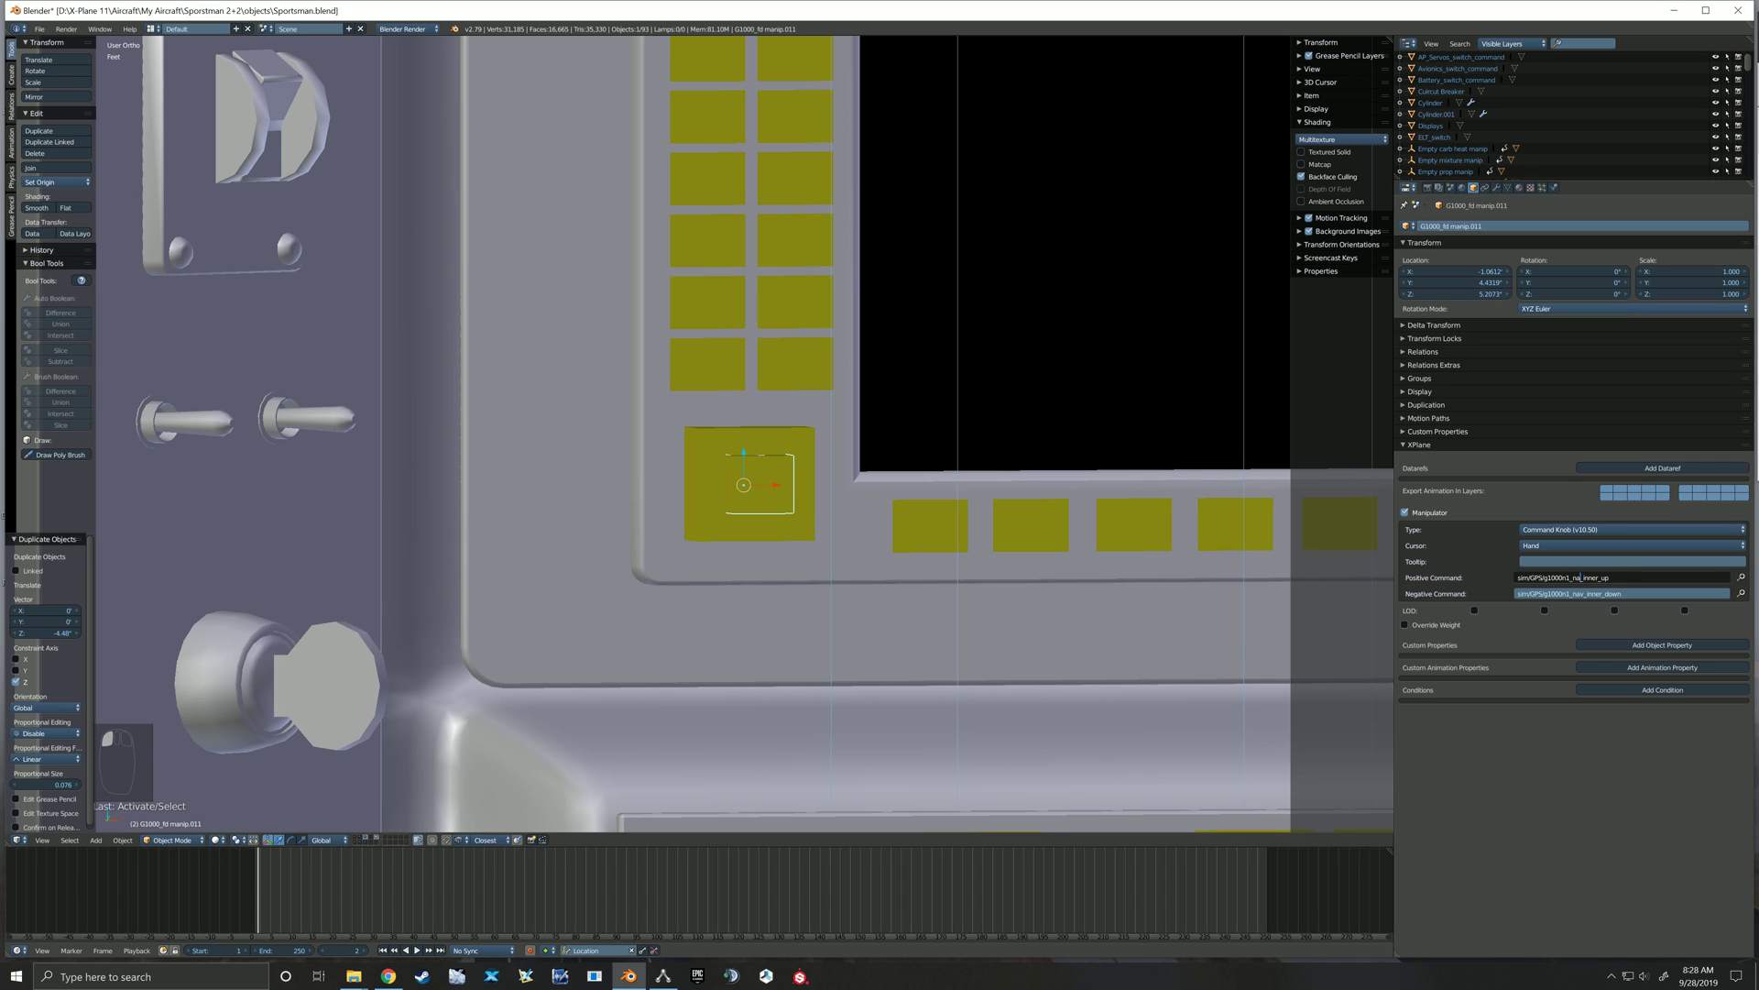
pyautogui.press('BackSpace')
pyautogui.press('BackSpace')
pyautogui.write('alt')
pyautogui.press('Return')
# Set the negative command of the ALT knob's inner box to sim/GPS/g1000n1_alt_inner_down
pyautogui.click(1585, 594)
pyautogui.click(1585, 594)
pyautogui.press('BackSpace')
pyautogui.press('BackSpace')
pyautogui.press('BackSpace')
pyautogui.write('alt')
pyautogui.press('Return')
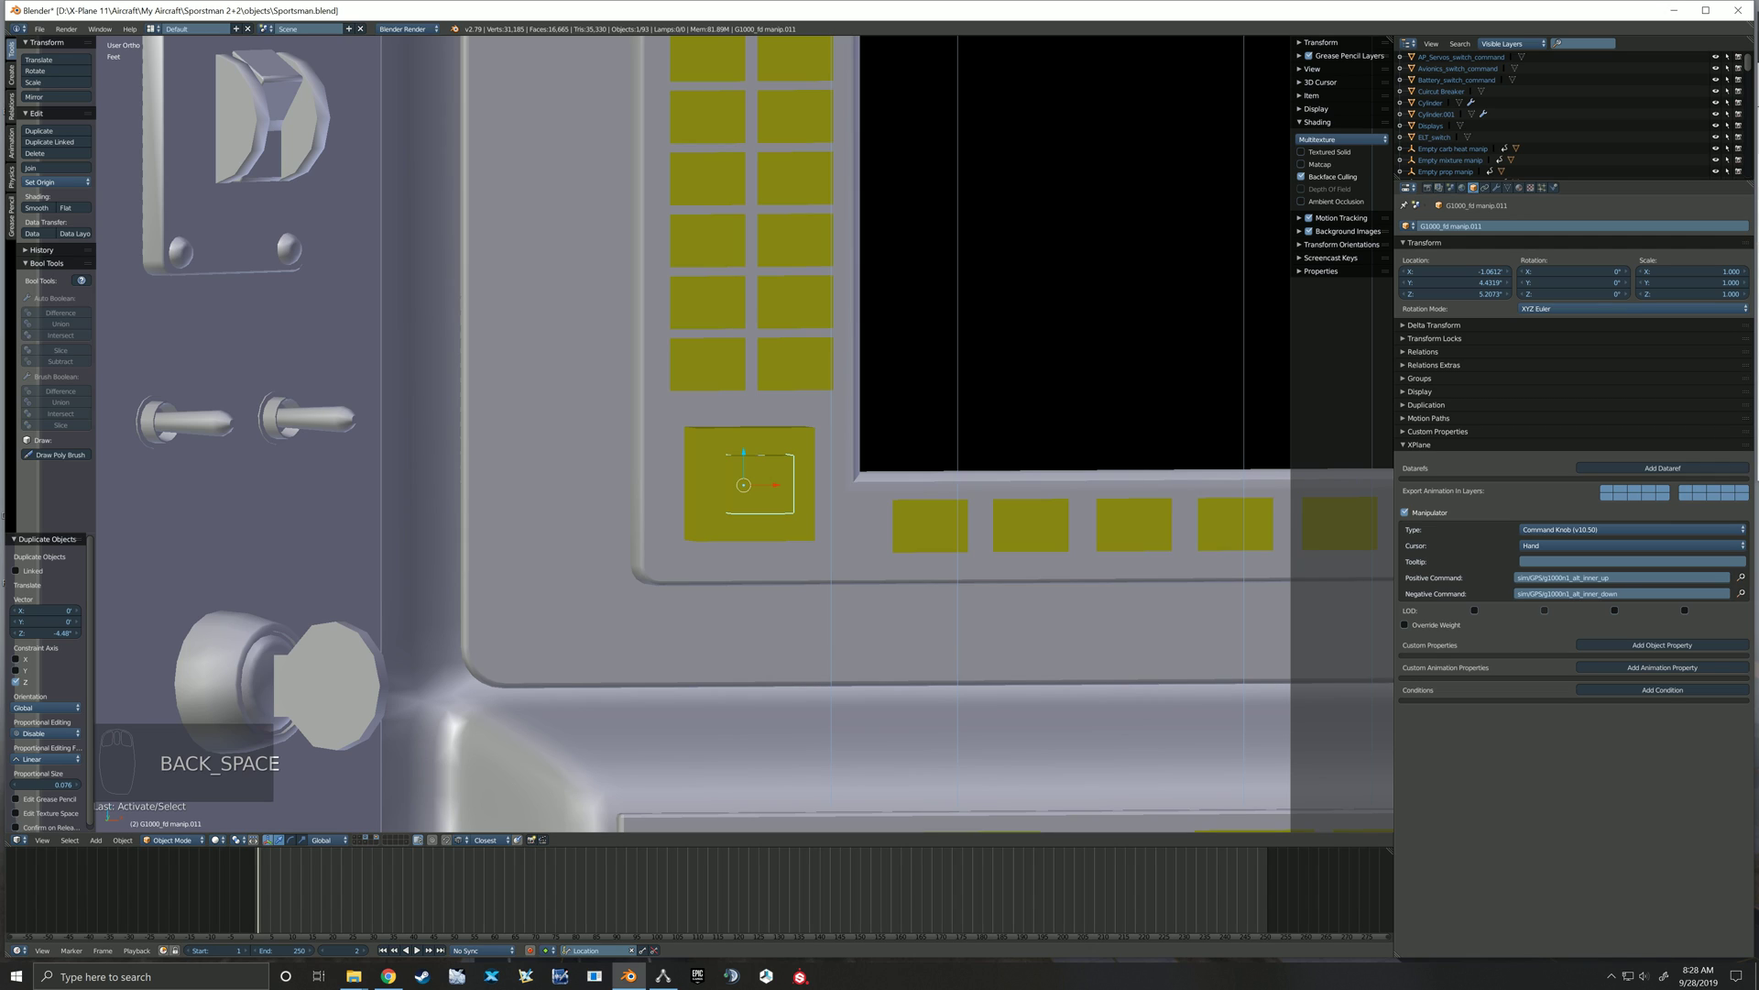
# Duplicate the NAV volume knob's push plane and move the copy about 8.92 in along X onto the COM volume knob
pyautogui.scroll(-4, 991, 525)
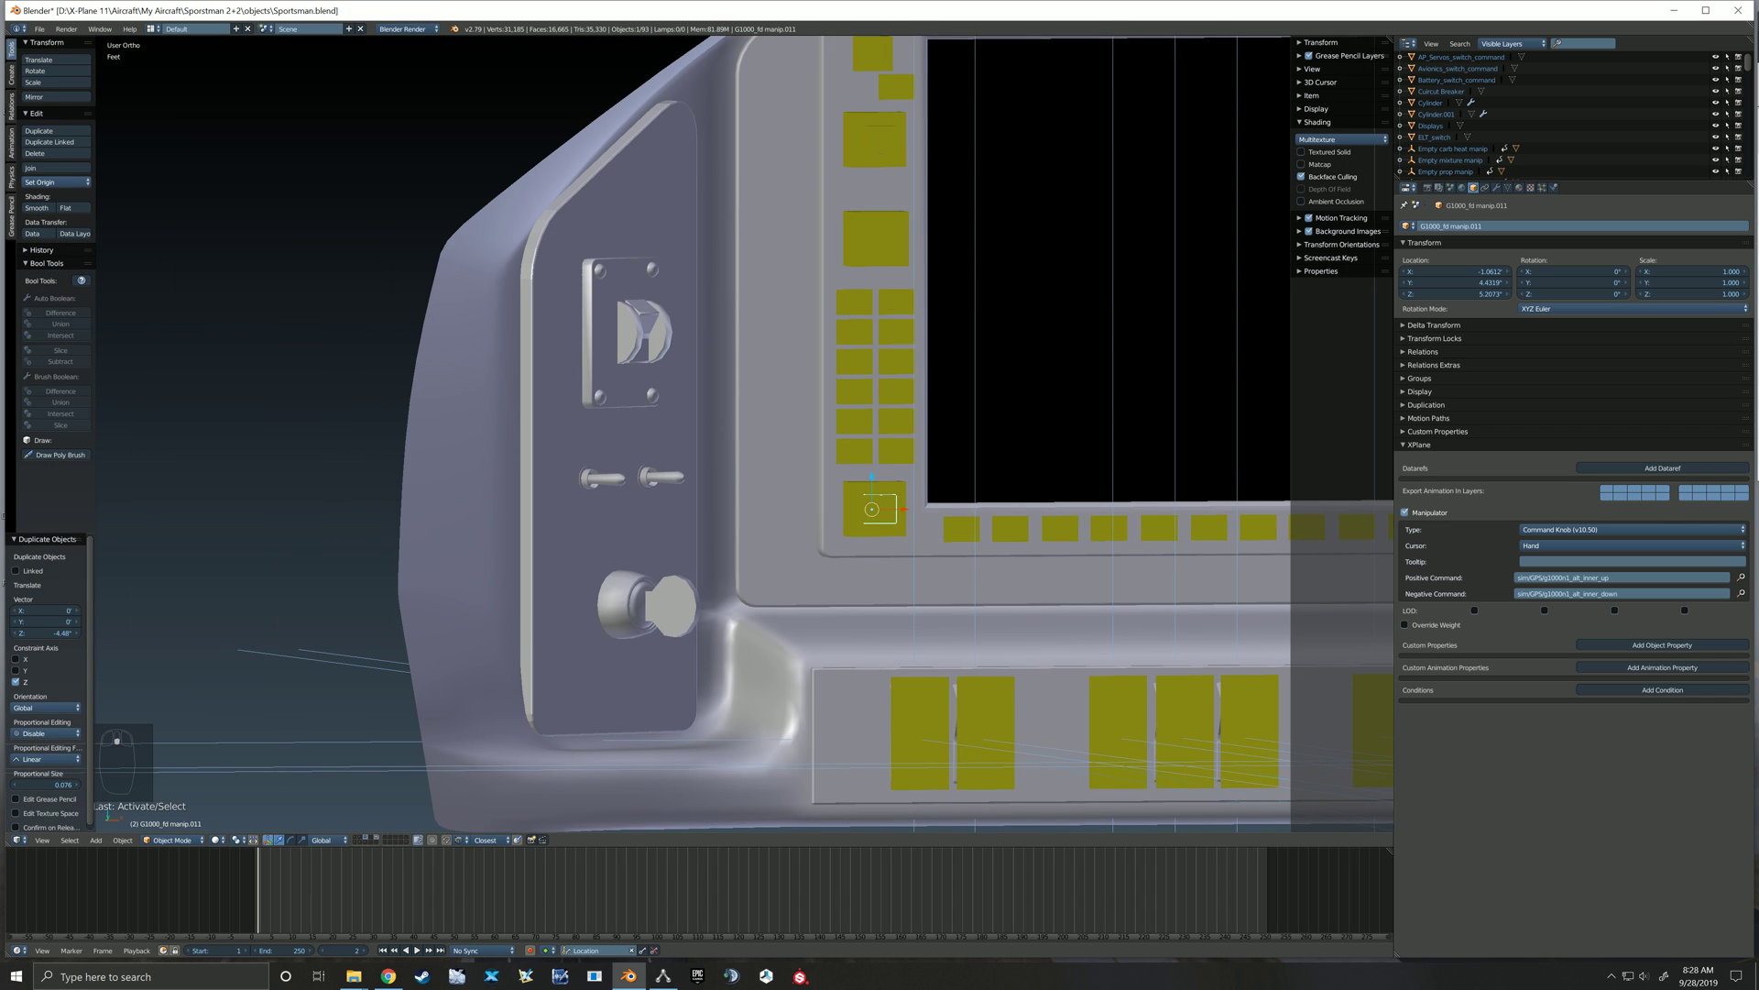
pyautogui.keyDown('shift'); pyautogui.moveTo(991, 525); pyautogui.dragTo(772, 575, button='middle'); pyautogui.keyUp('shift')
pyautogui.scroll(-1, 880, 478)
pyautogui.keyDown('shift'); pyautogui.moveTo(880, 478); pyautogui.dragTo(731, 519, button='middle'); pyautogui.keyUp('shift')
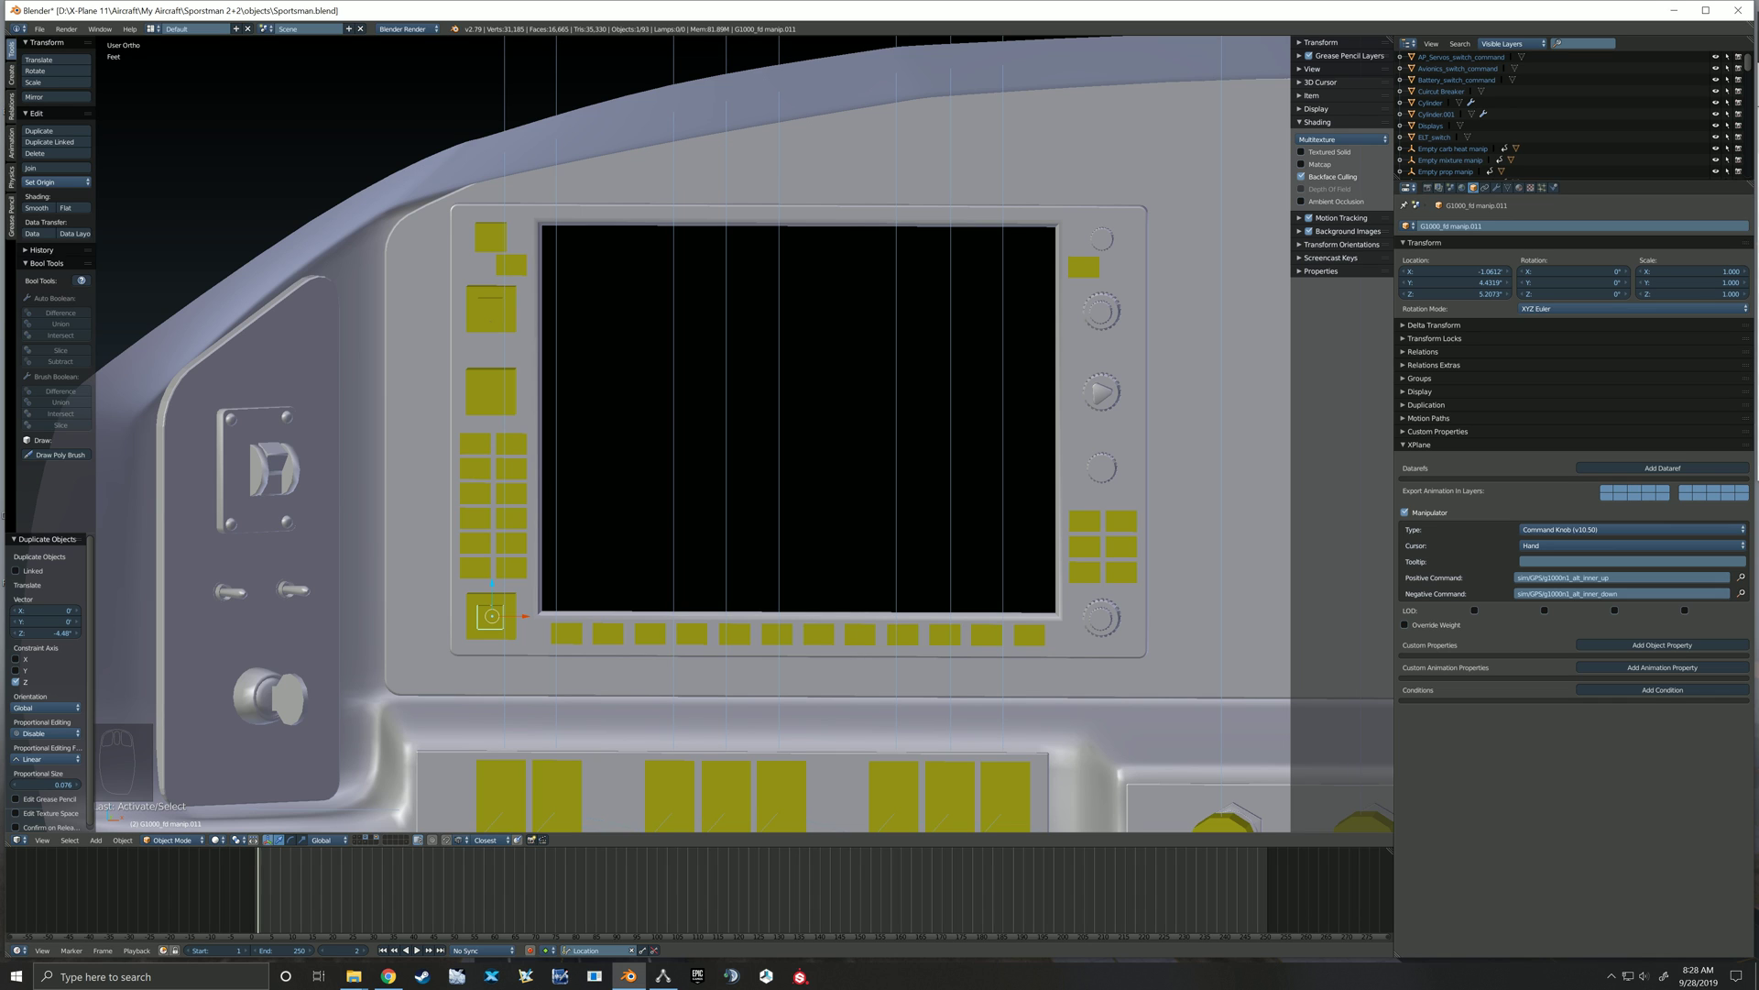
pyautogui.scroll(2, 504, 291)
pyautogui.moveTo(504, 292); pyautogui.dragTo(420, 332, button='middle')
pyautogui.scroll(-1, 476, 305)
pyautogui.rightClick(430, 263)
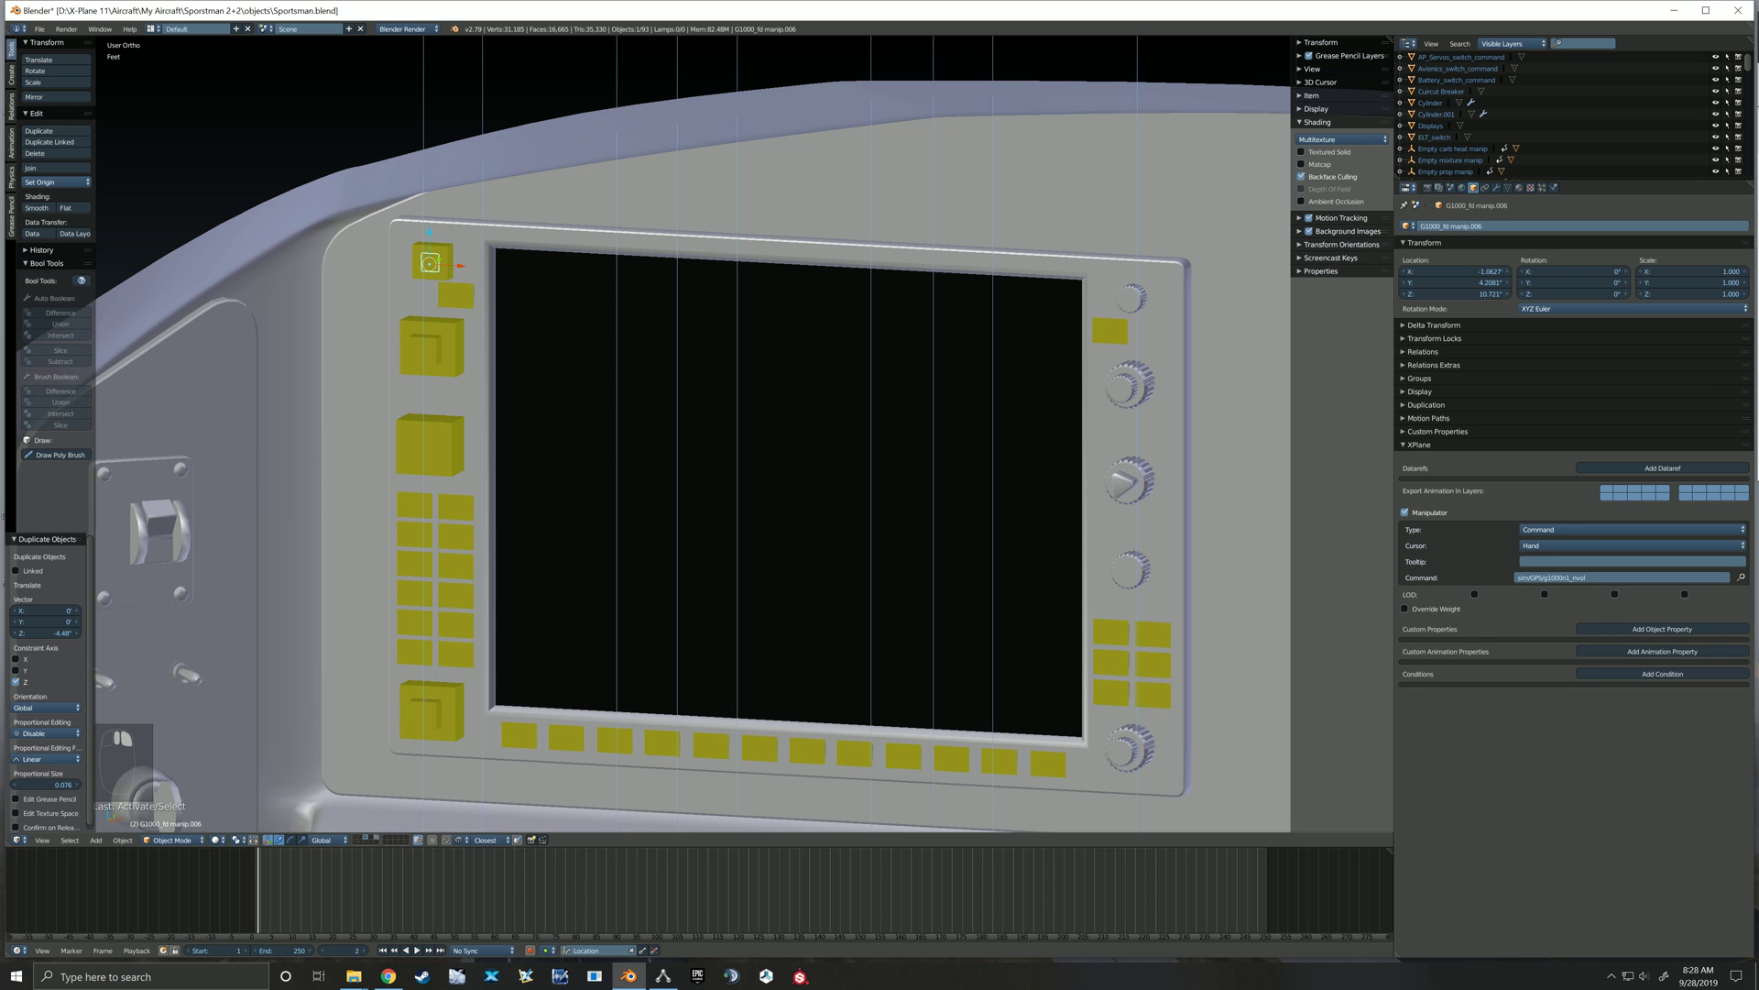
pyautogui.press('KP_1')
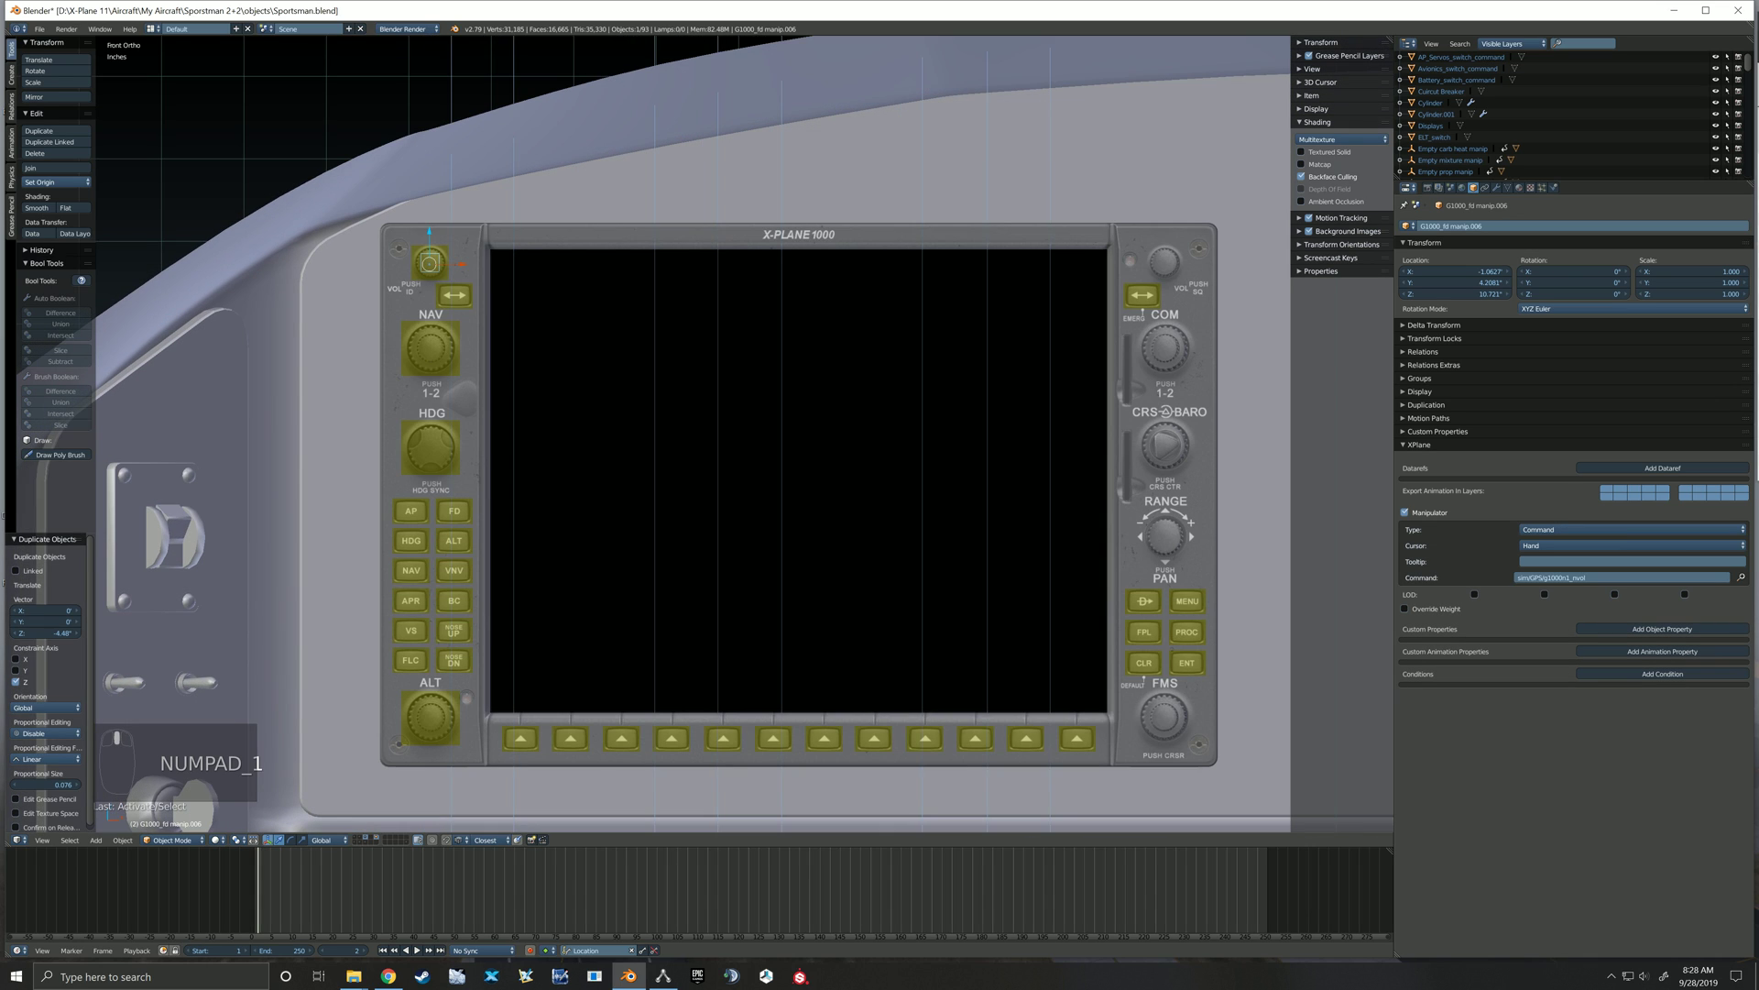
pyautogui.hotkey('shift', 'd')
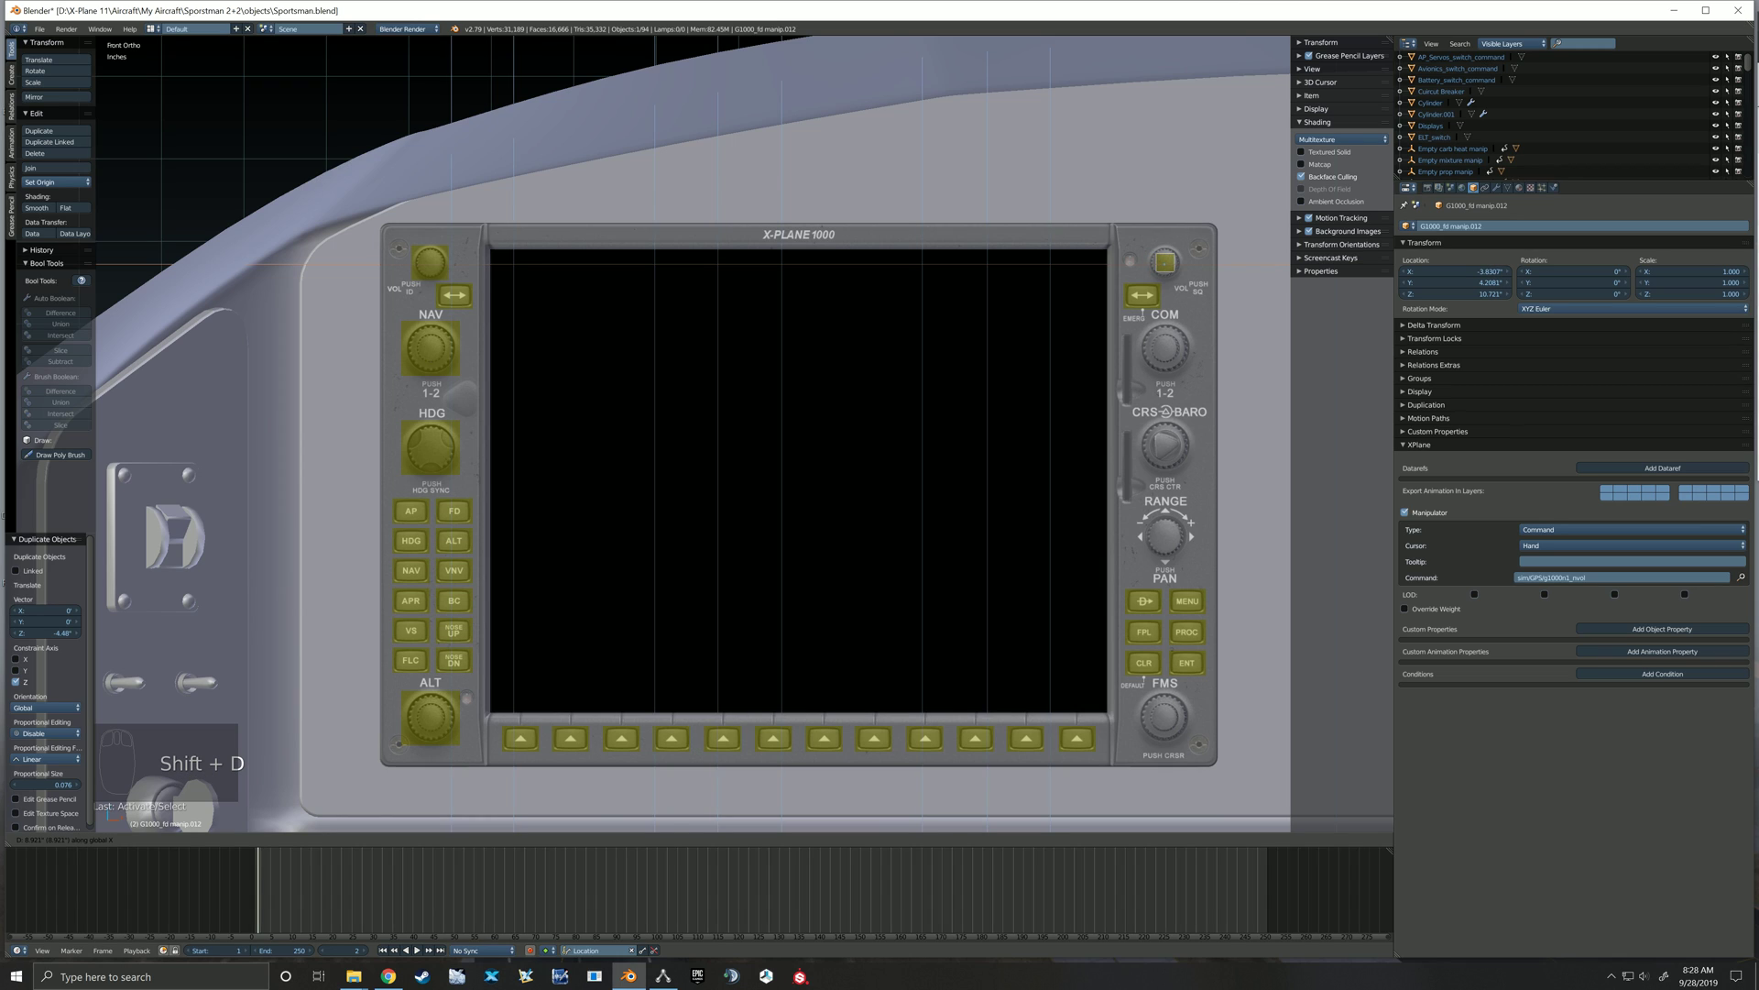
pyautogui.click(1165, 264)
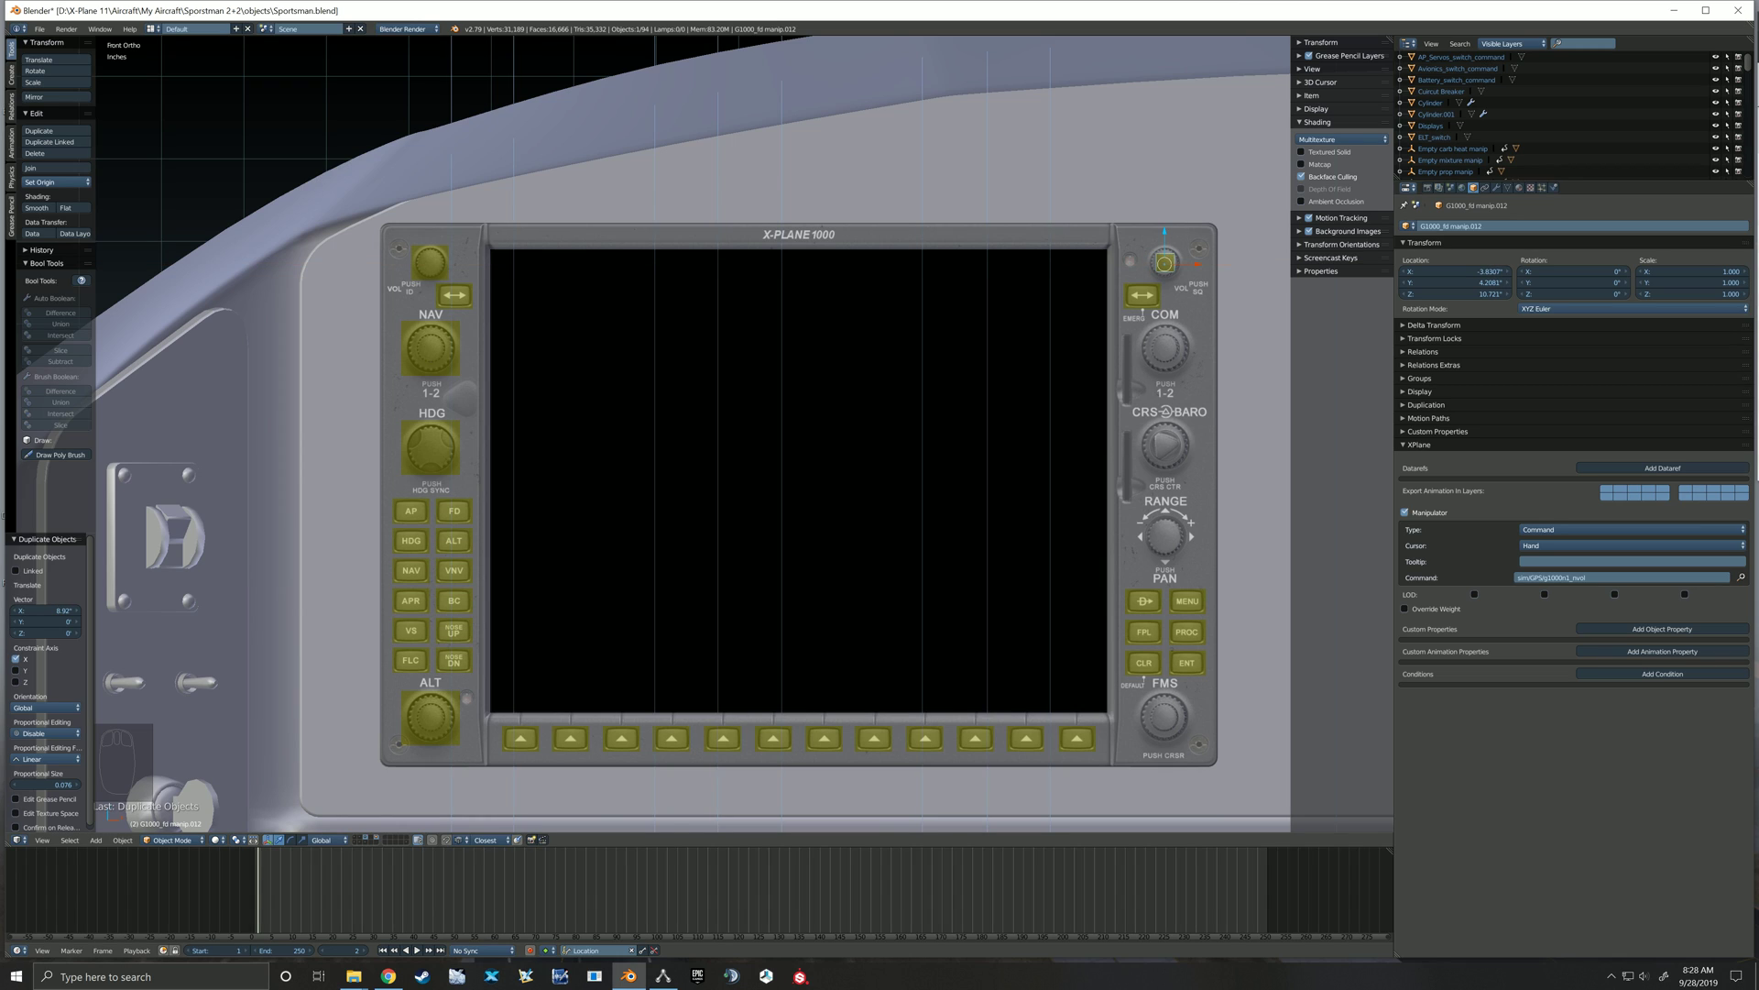
# Duplicate the NAV volume knob's box and move the copy about 8.92 in along X onto the COM volume knob
pyautogui.rightClick(439, 269)
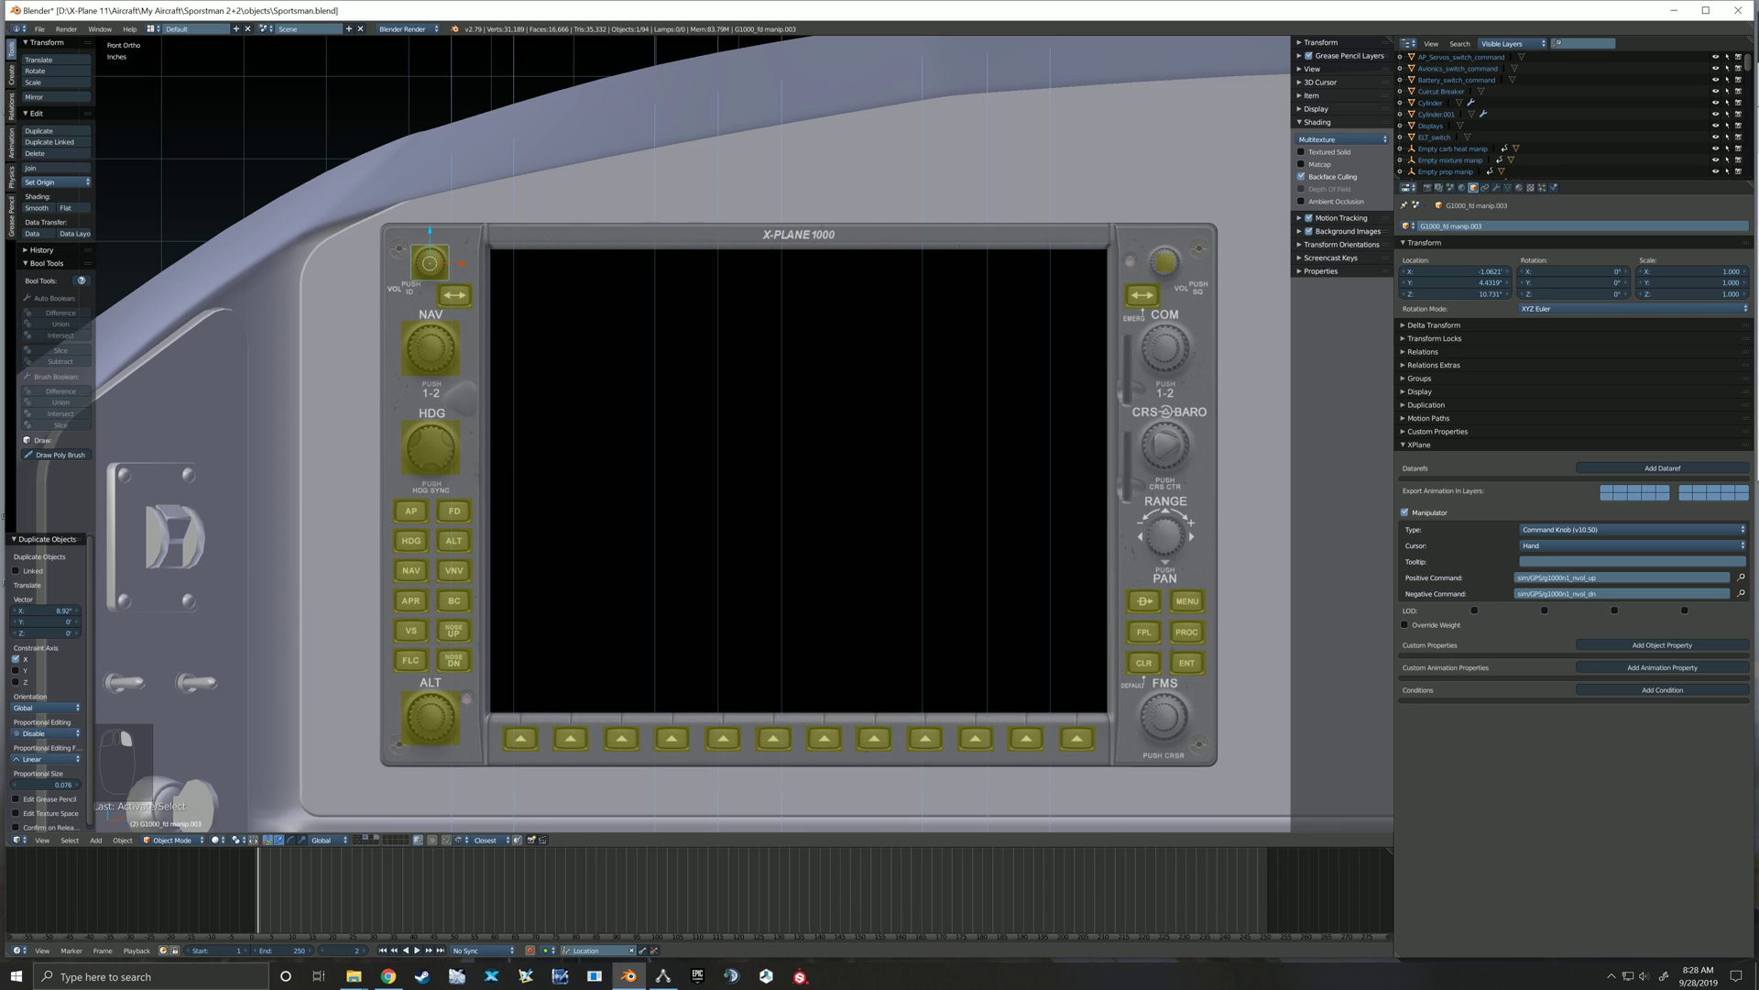
pyautogui.hotkey('shift', 'd')
pyautogui.press('x')
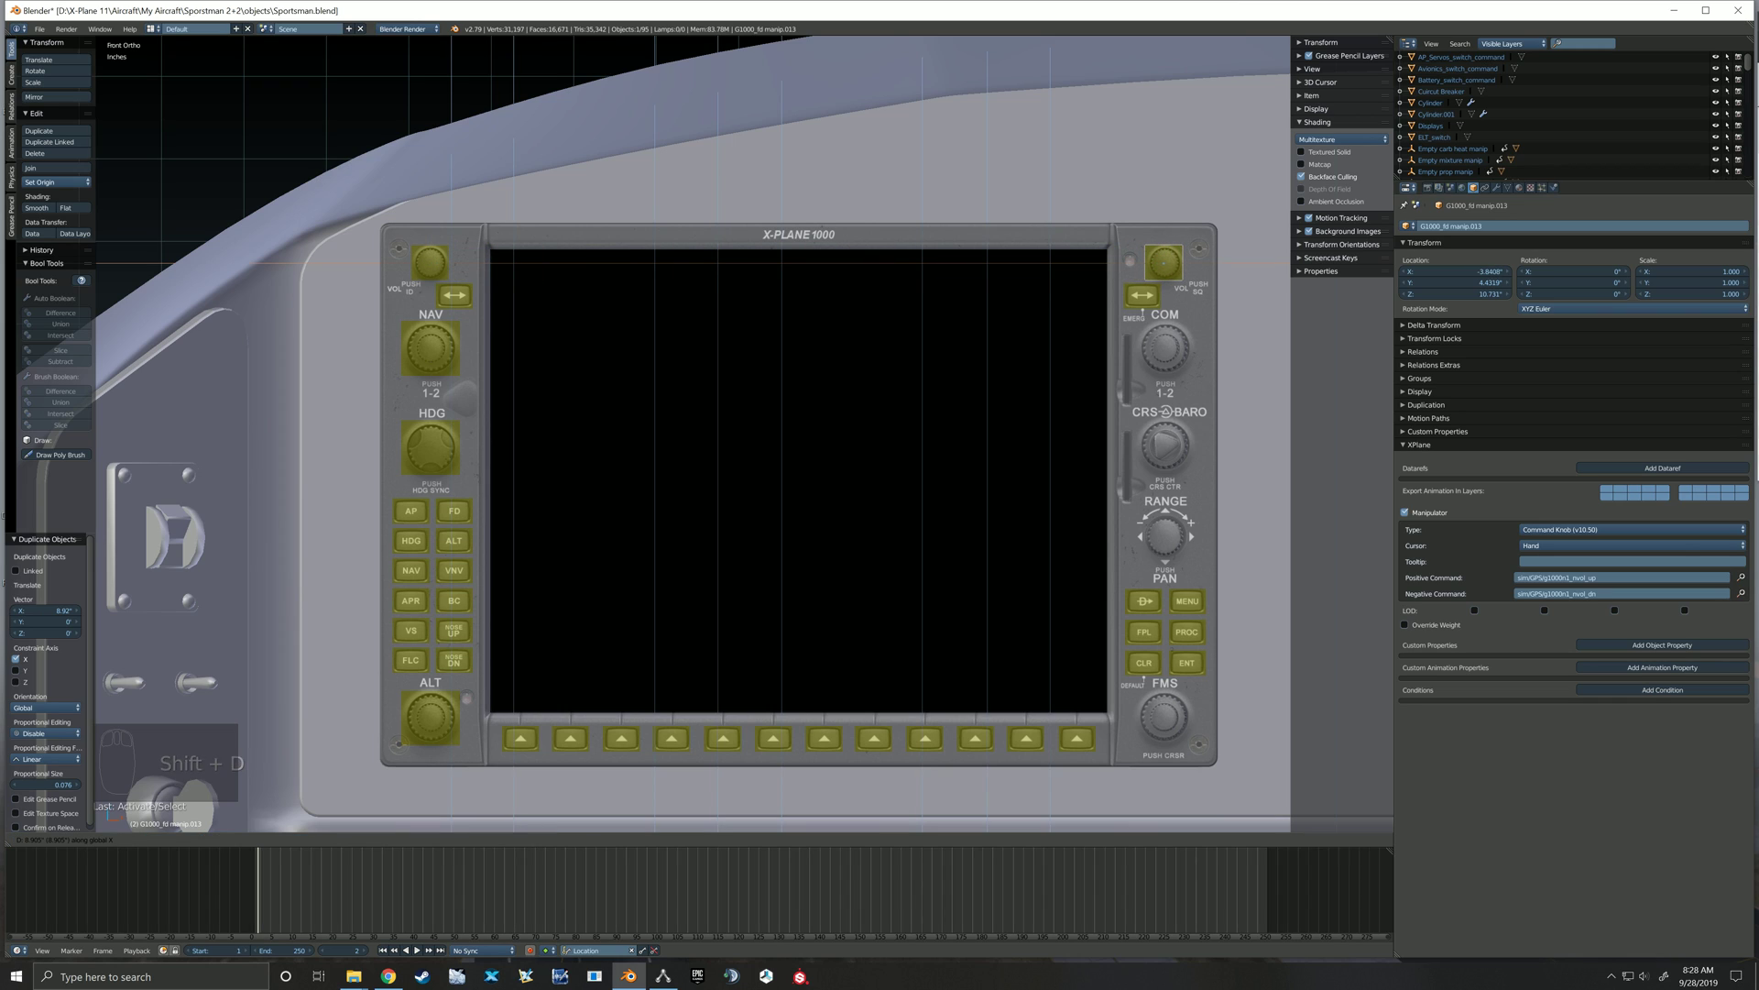
pyautogui.click(1164, 264)
# Set the COM volume box's positive command to sim/GPS/g1000n1_cvol_up and its negative command to sim/GPS/g1000n1_cvol_dn
pyautogui.scroll(5, 1283, 284)
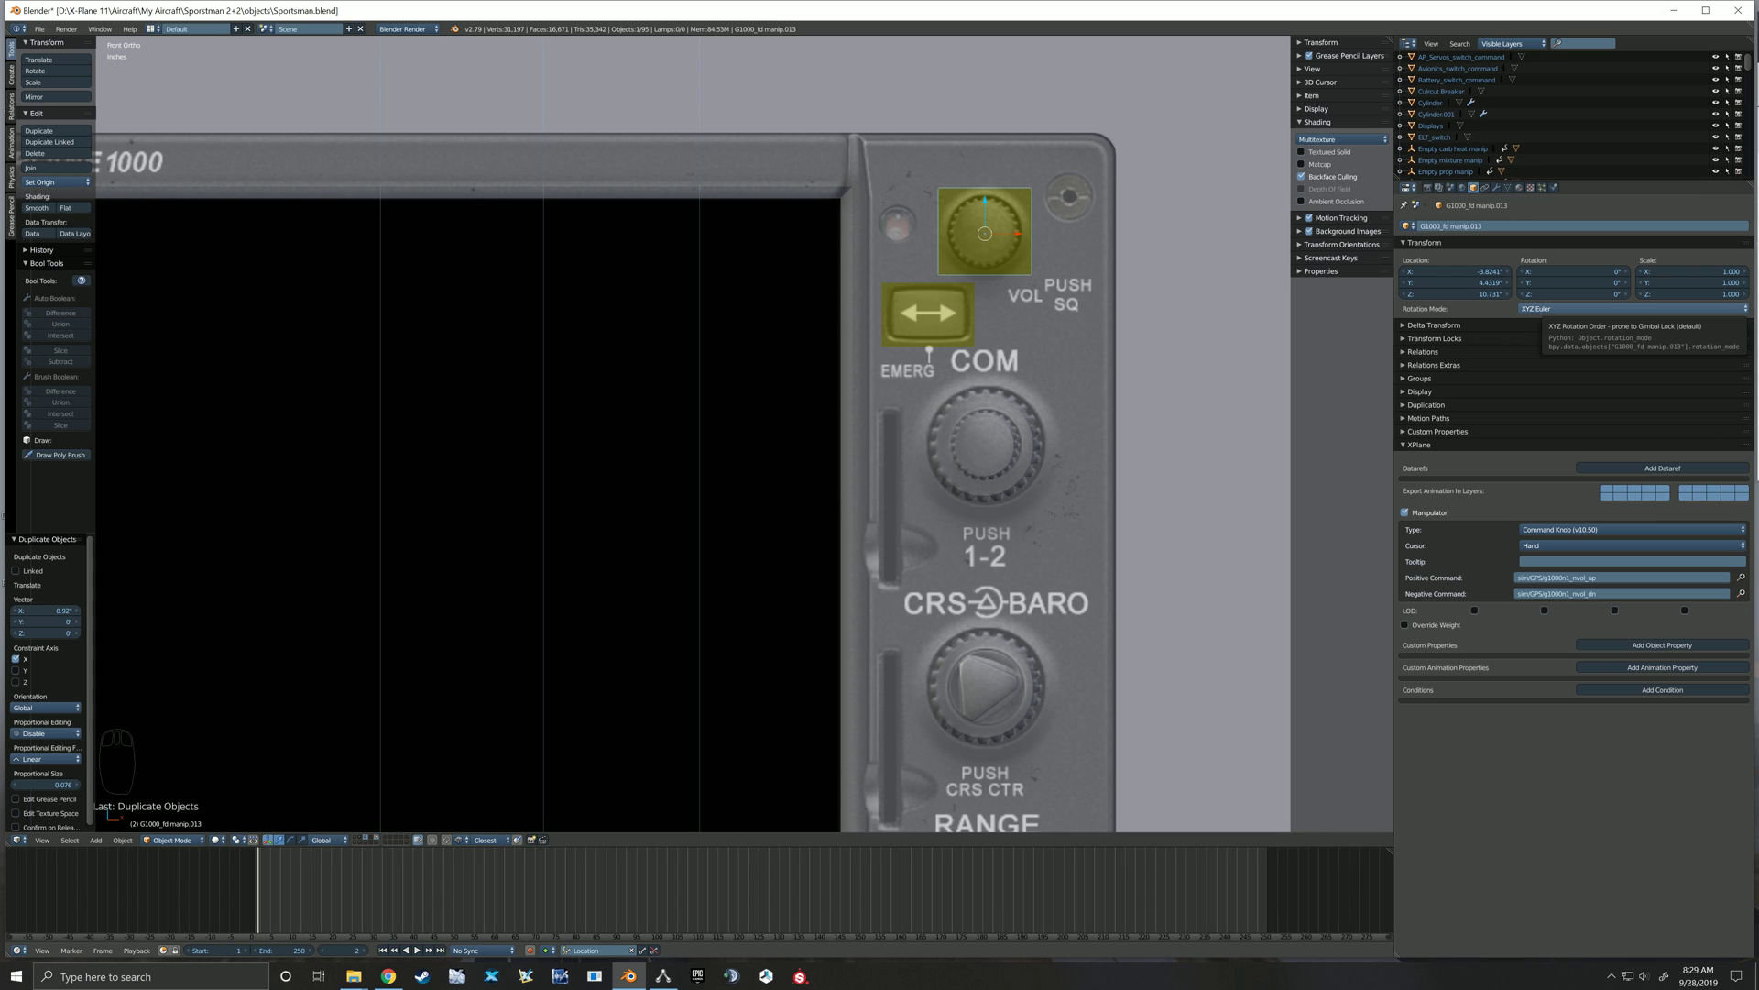
pyautogui.hotkey('alt', 'Tab')
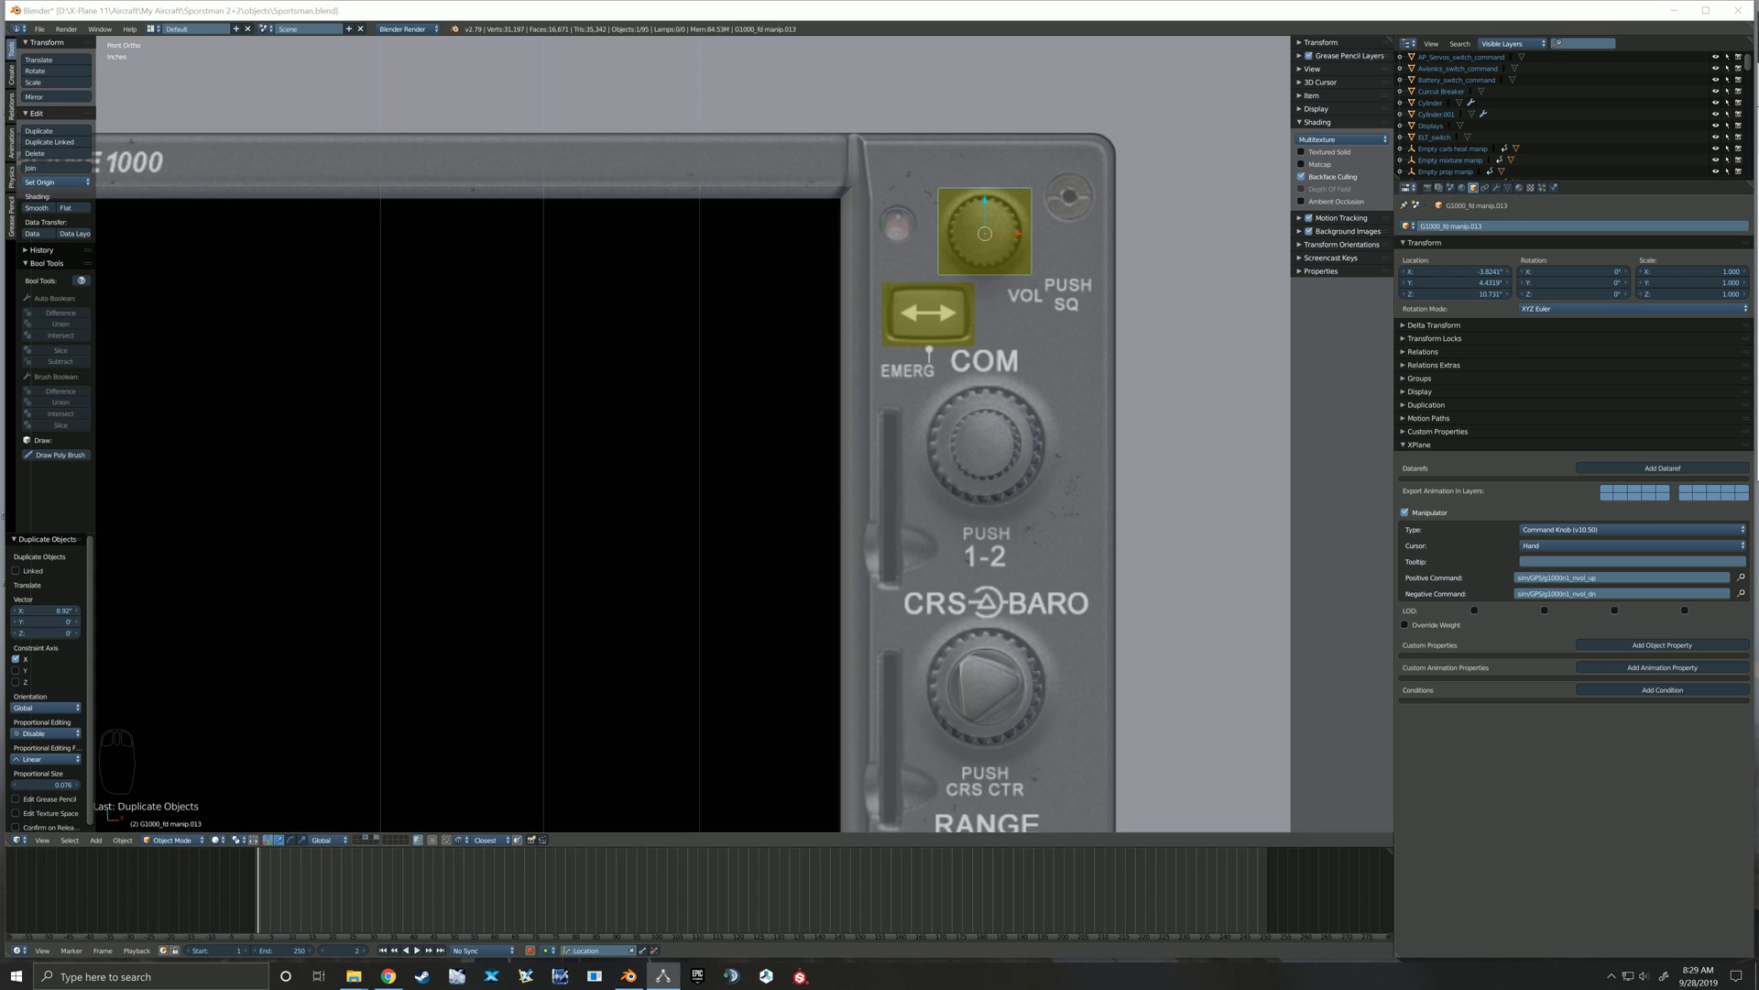
pyautogui.hotkey('alt', 'Tab')
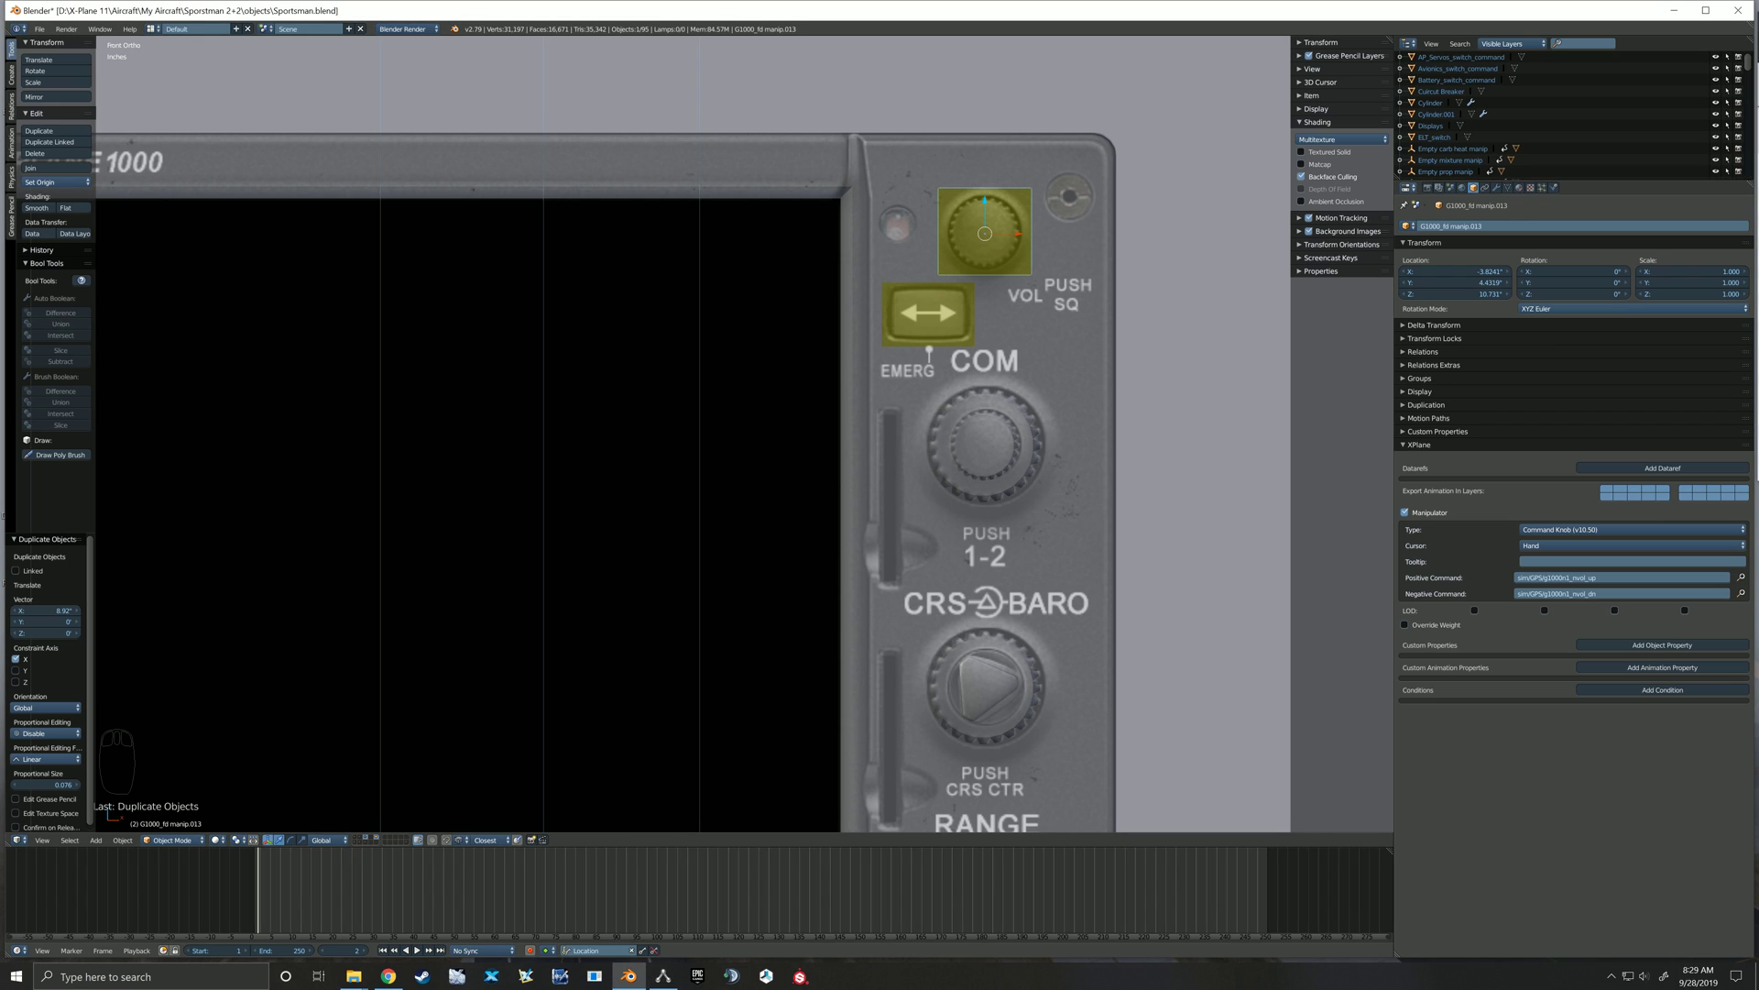
pyautogui.click(1575, 577)
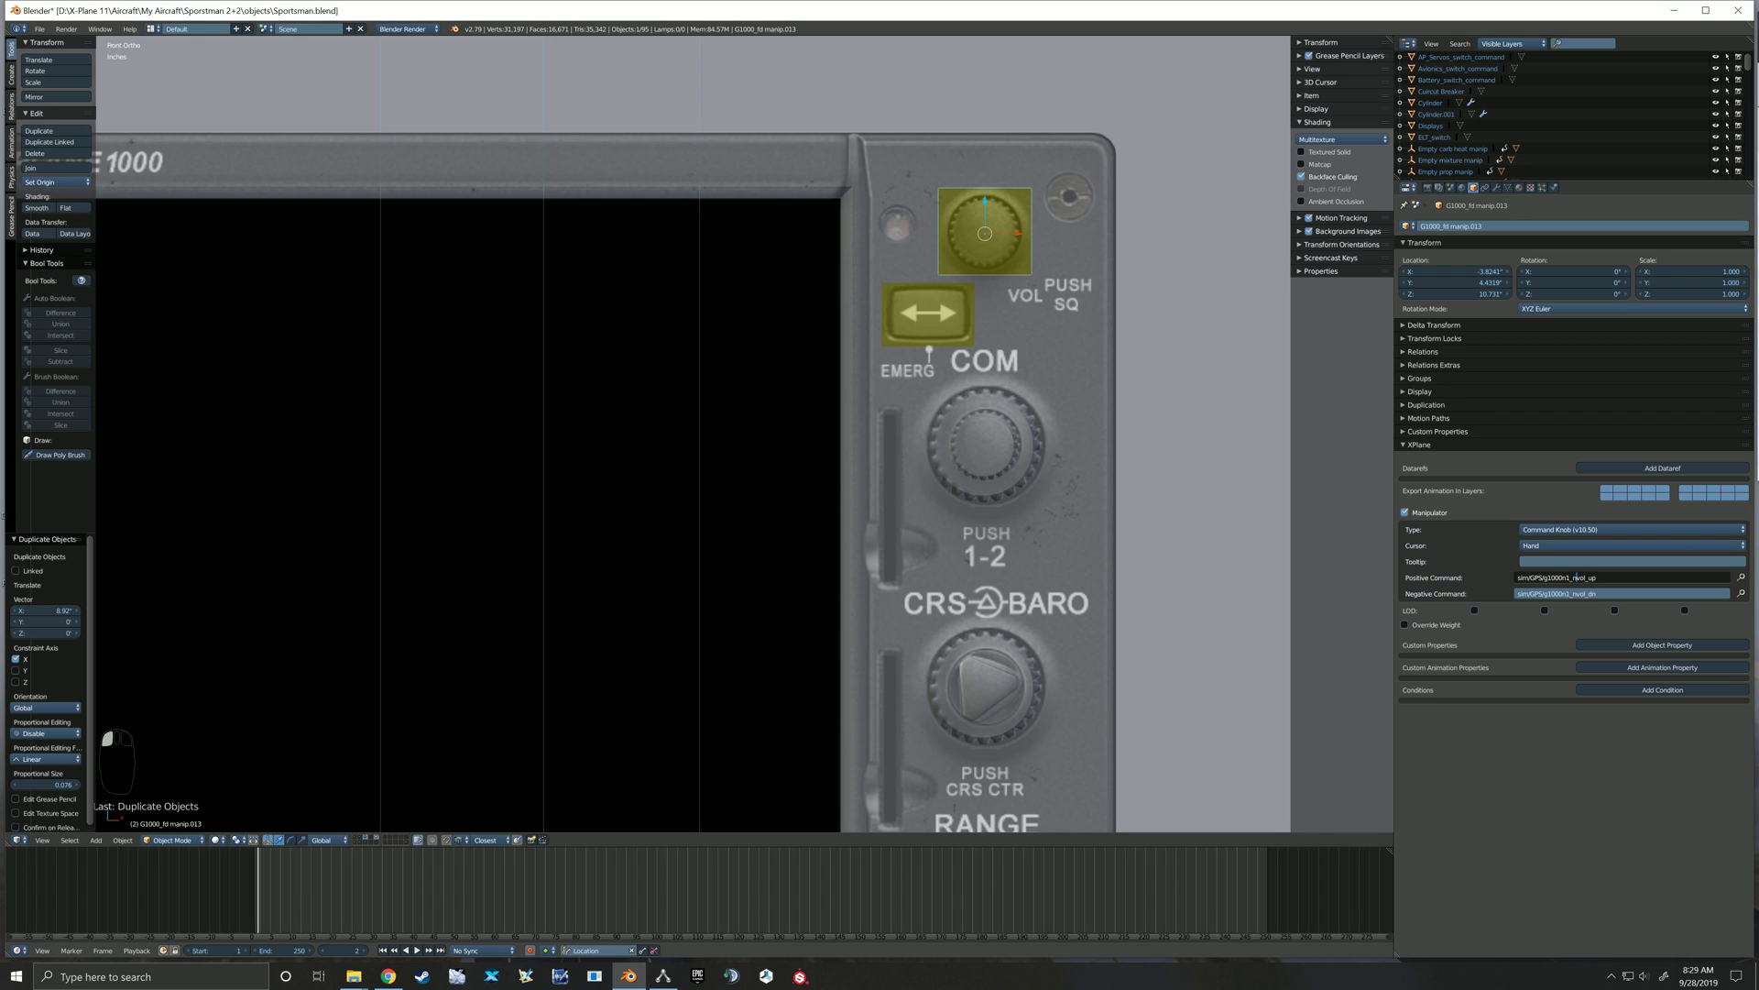
pyautogui.press('BackSpace')
pyautogui.write('c')
pyautogui.press('Return')
pyautogui.click(1576, 594)
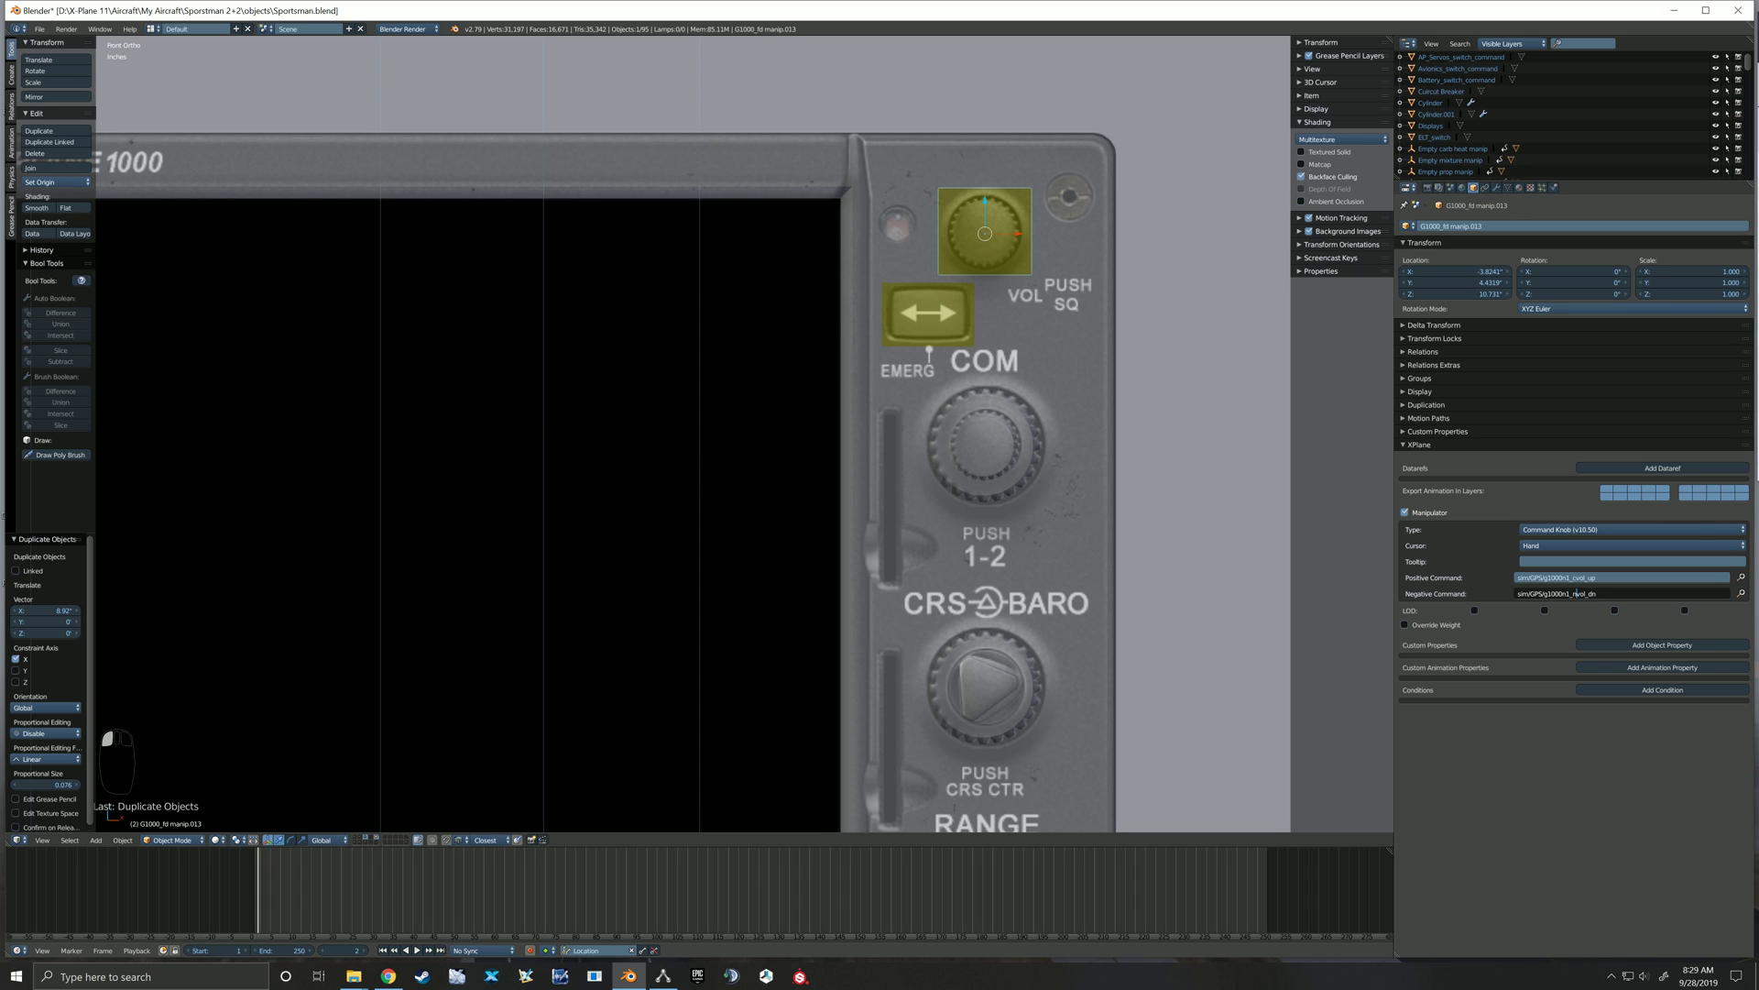
pyautogui.press('BackSpace')
pyautogui.write('c')
pyautogui.press('Return')
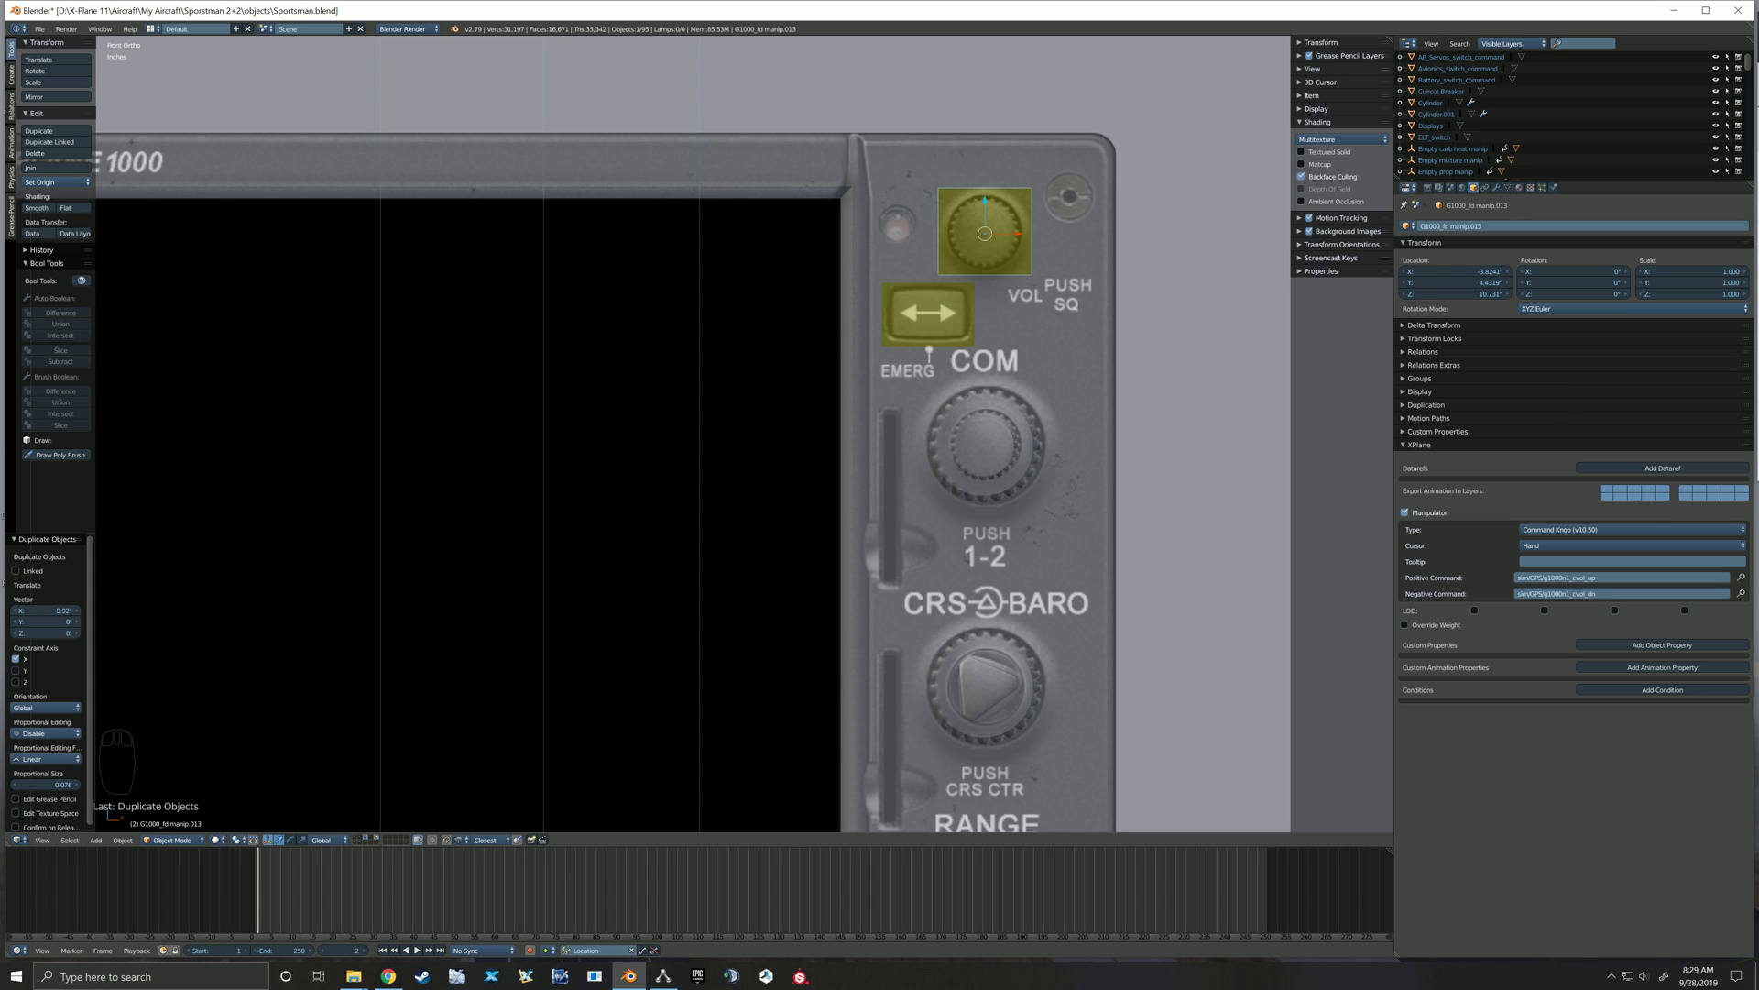
# Set the command of the COM volume knob's push plane to sim/GPS/g1000n1_cvol
pyautogui.rightClick(985, 232)
pyautogui.click(1573, 577)
pyautogui.click(1574, 577)
pyautogui.press('BackSpace')
pyautogui.write('cvol')
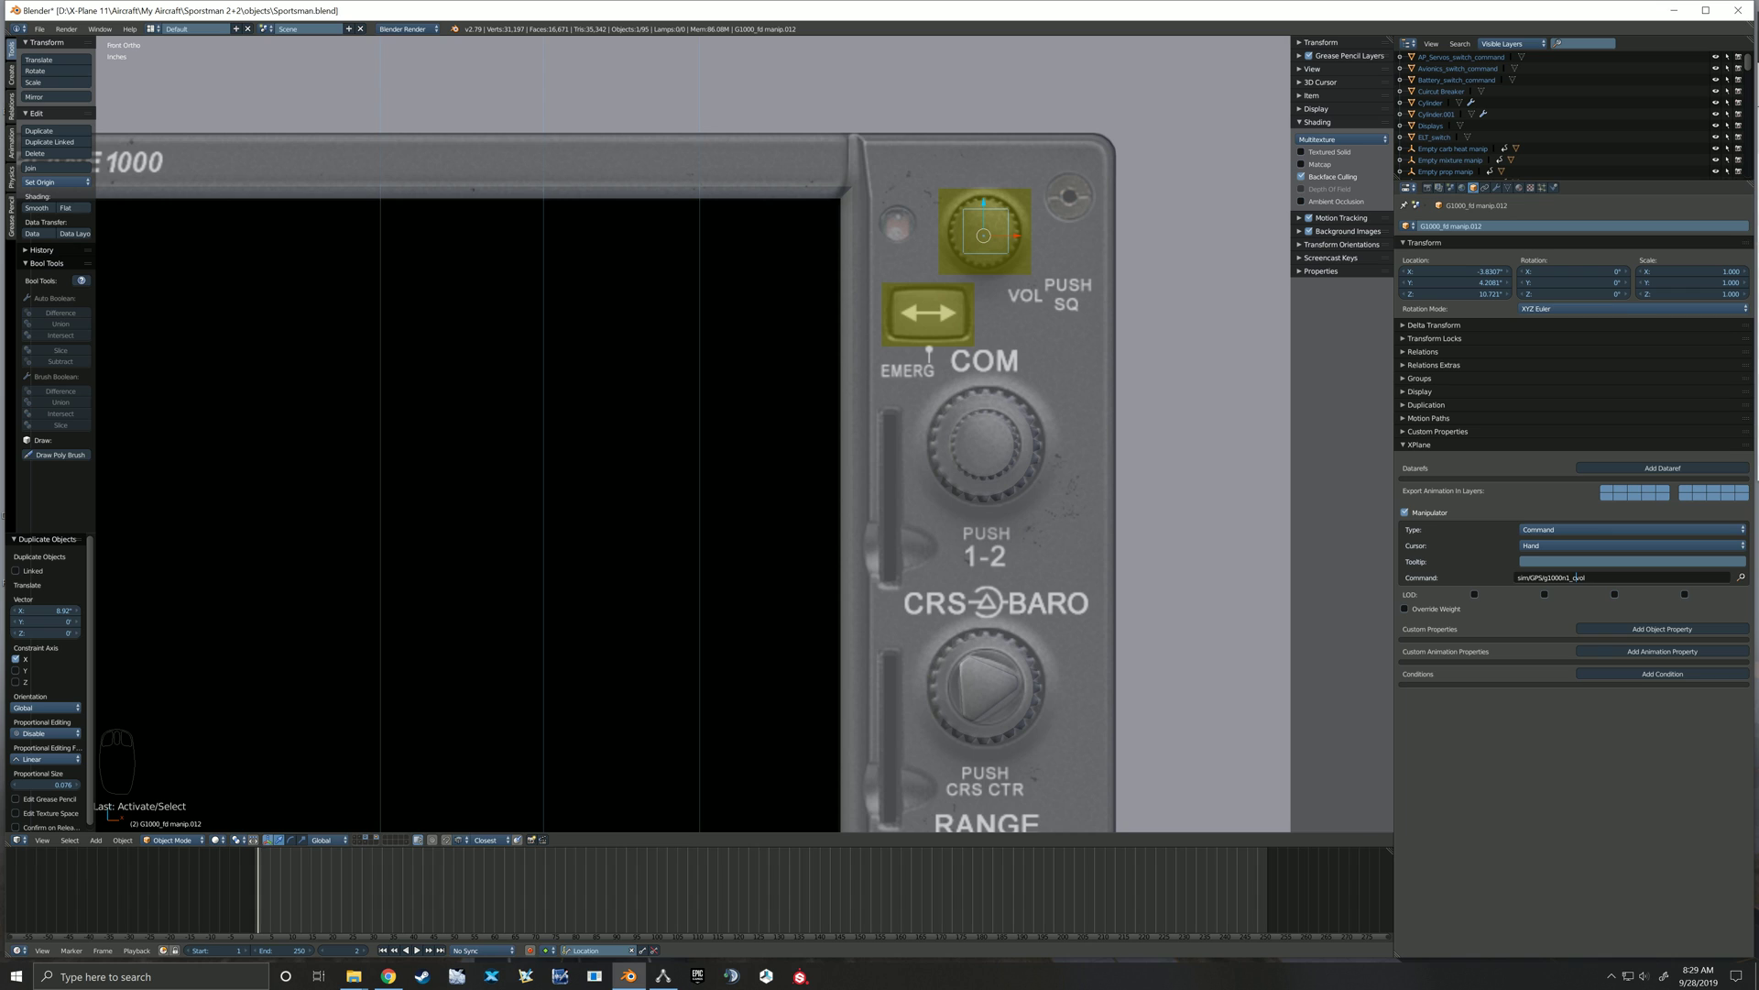
pyautogui.press('Return')
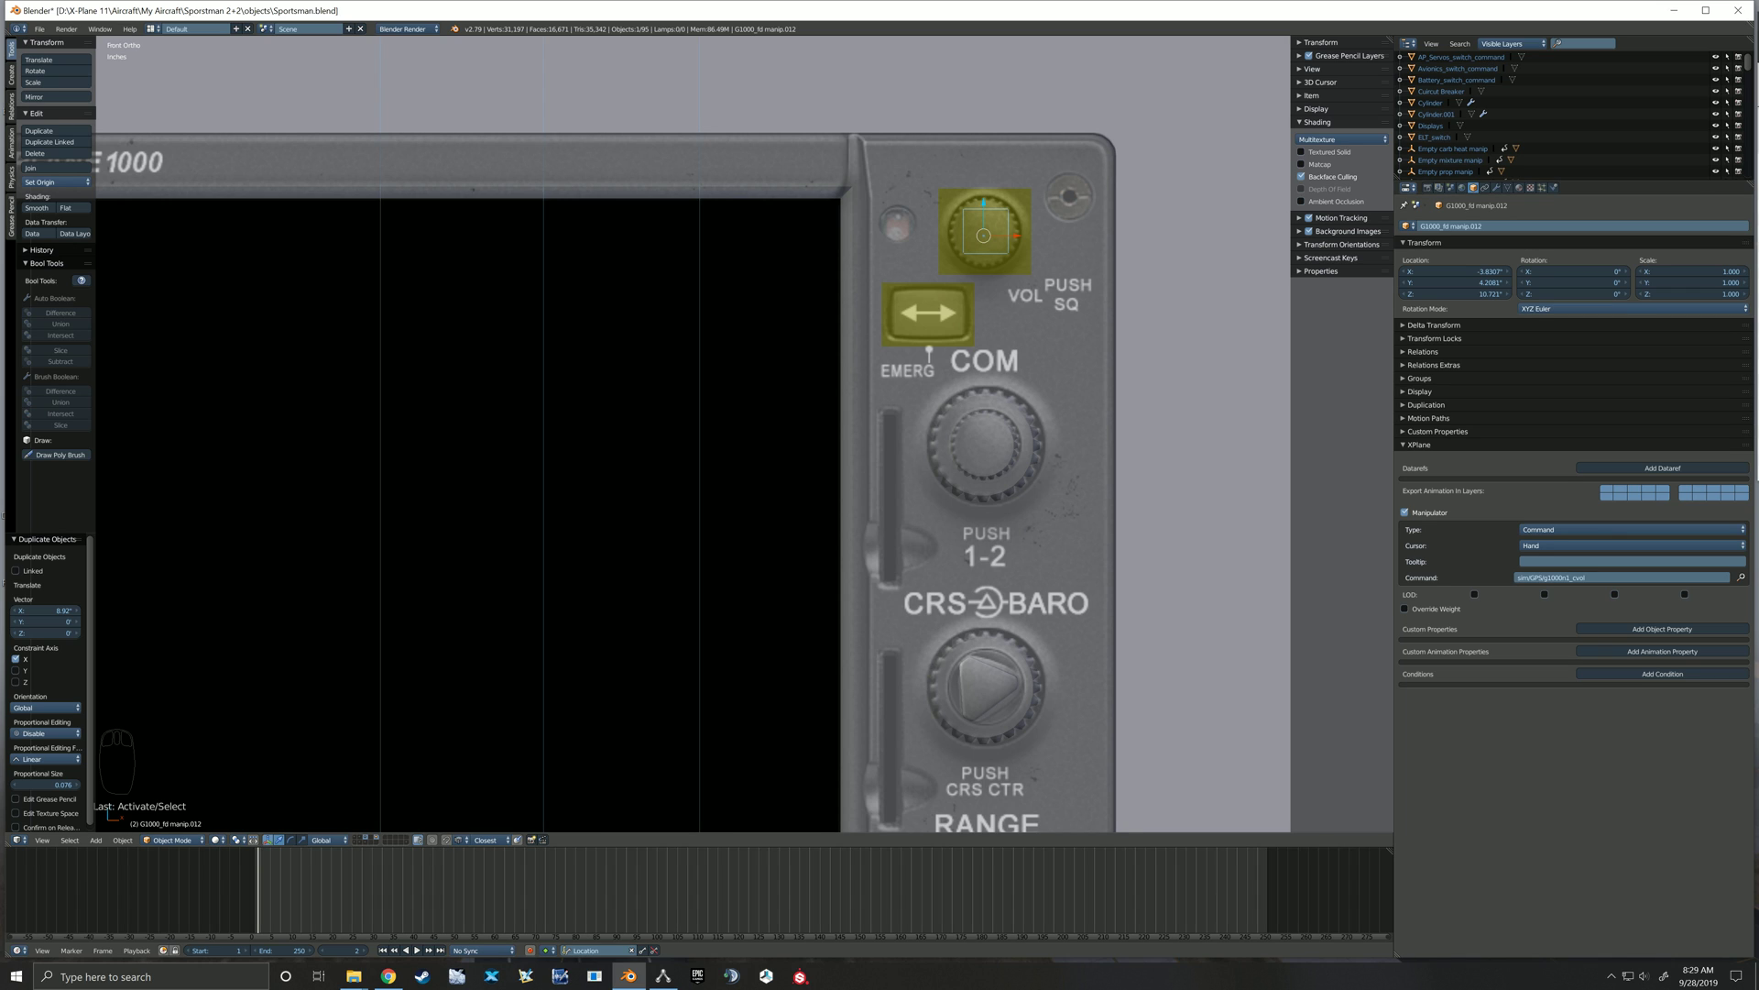
# Duplicate the NAV knob's outer box, inner box and push plane together and place the copies on the COM knob, about 8.92 in along X
pyautogui.scroll(-4, 1165, 406)
pyautogui.keyDown('shift'); pyautogui.moveTo(1165, 406); pyautogui.dragTo(1227, 363, button='middle'); pyautogui.keyUp('shift')
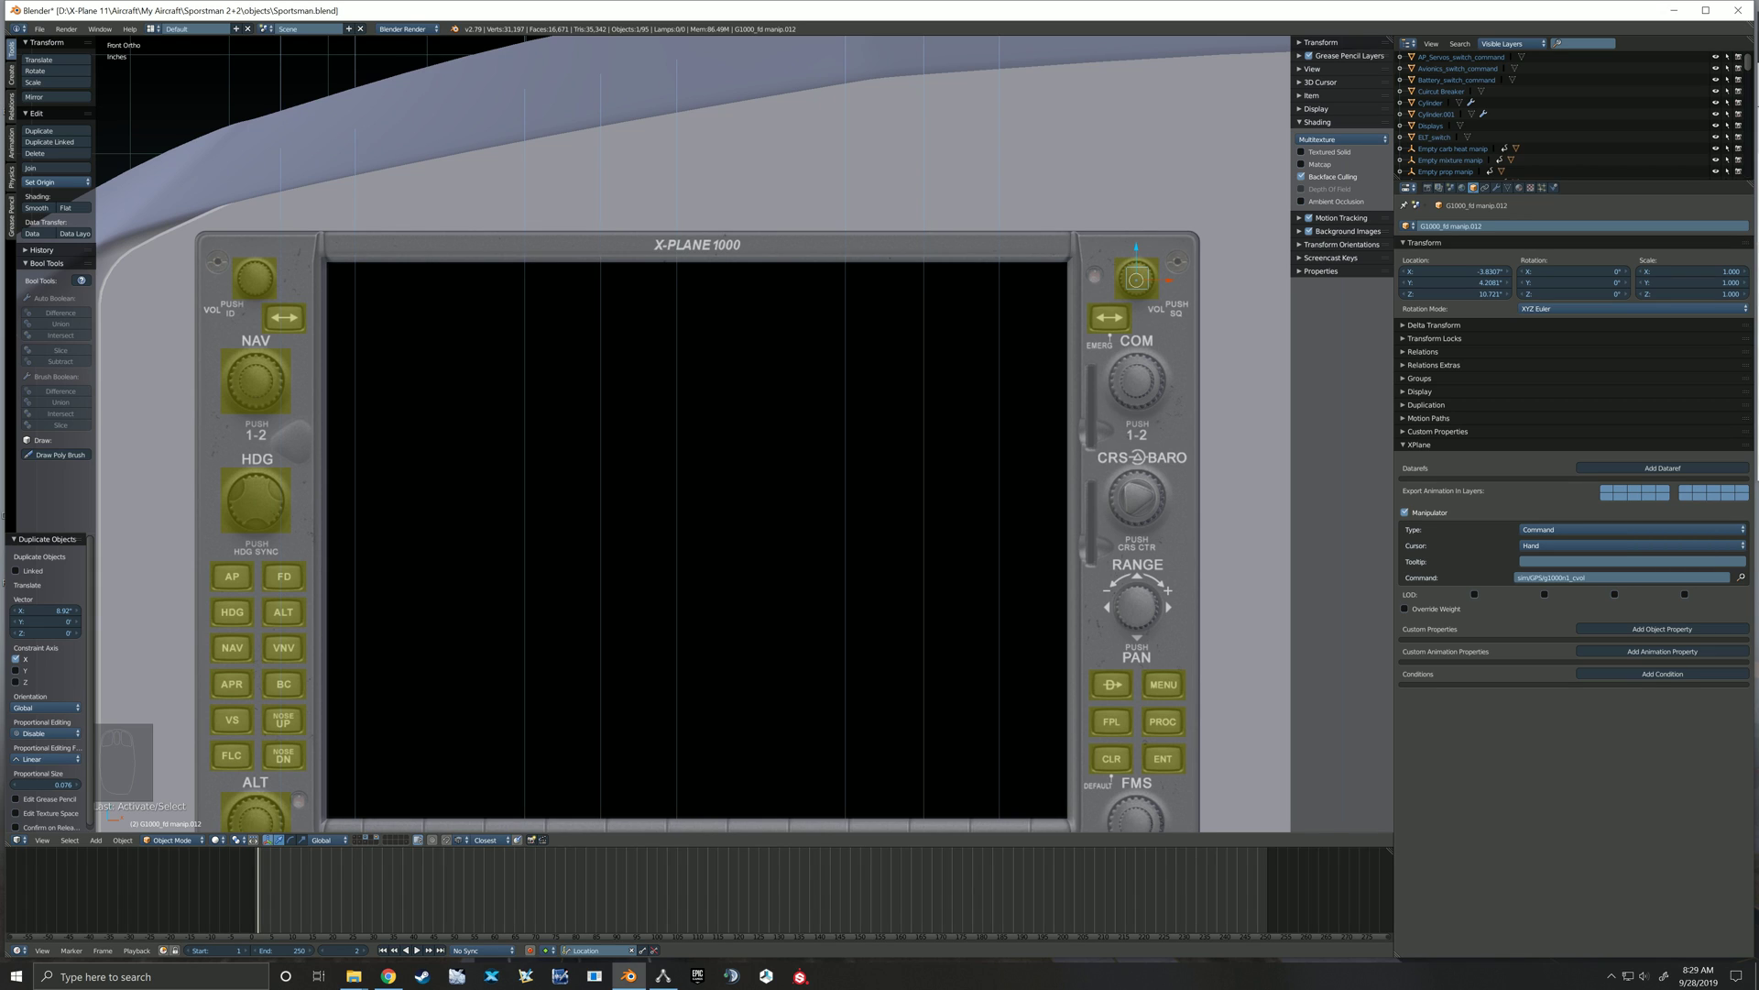
pyautogui.keyDown('shift'); pyautogui.rightClick(256, 381); pyautogui.keyUp('shift')
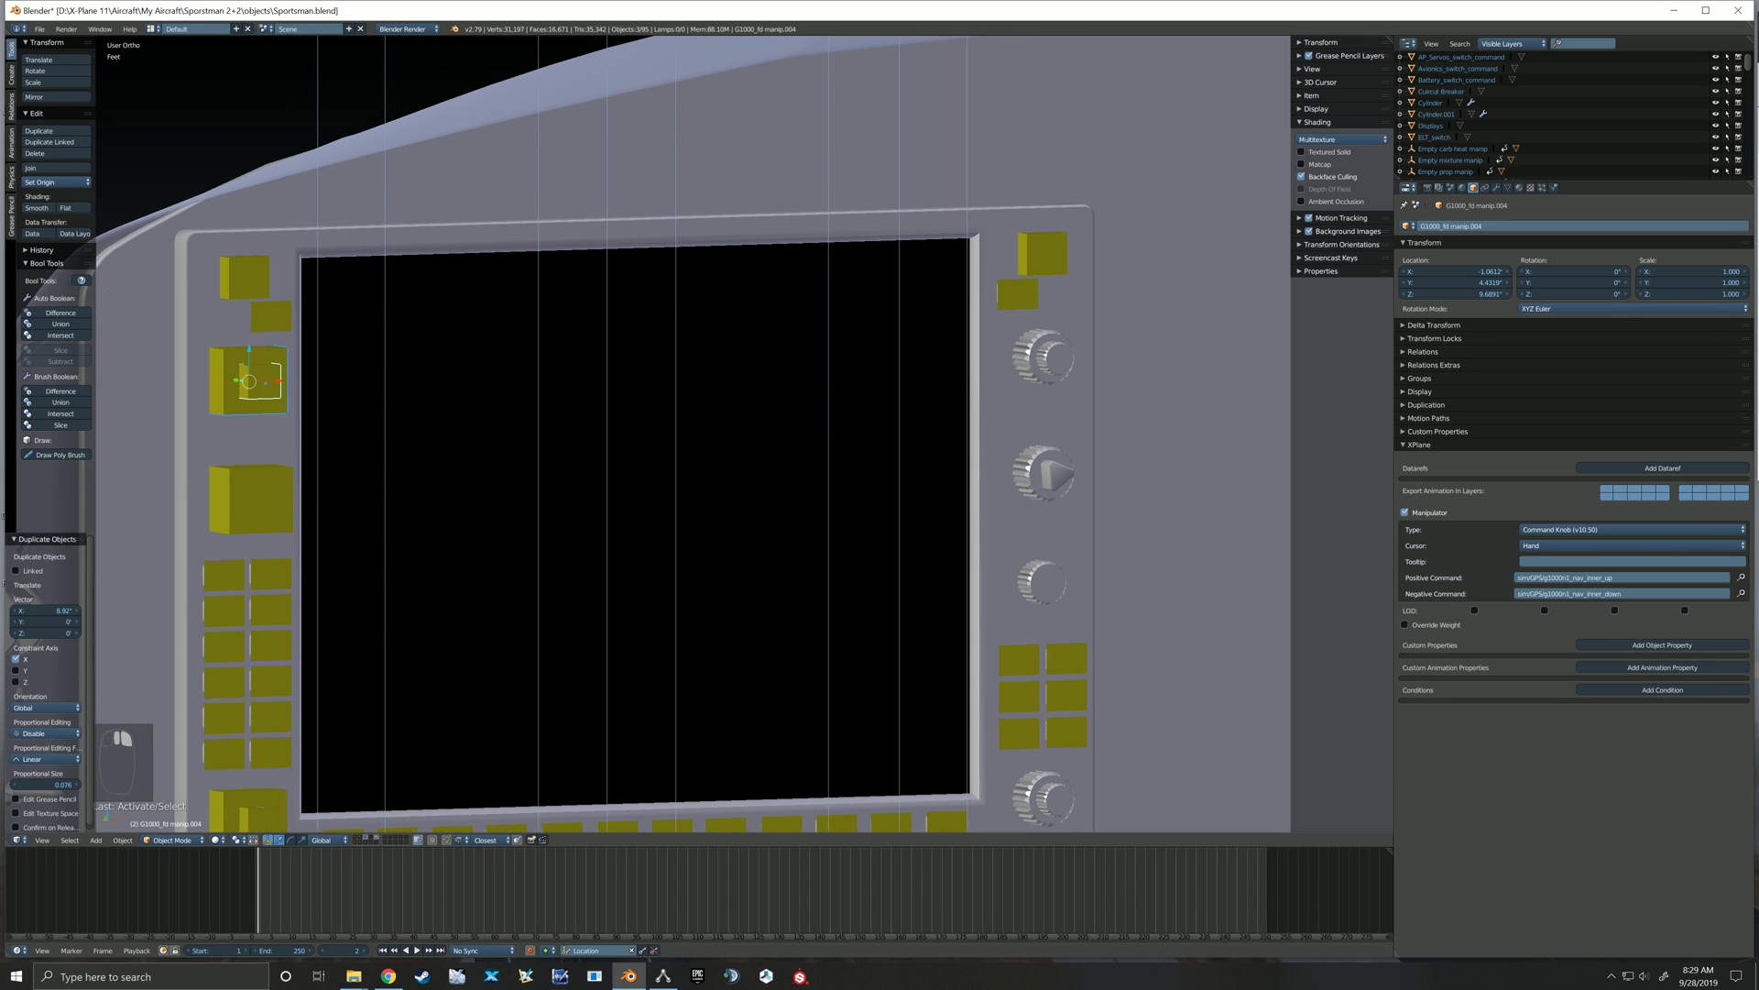
pyautogui.press('KP_1')
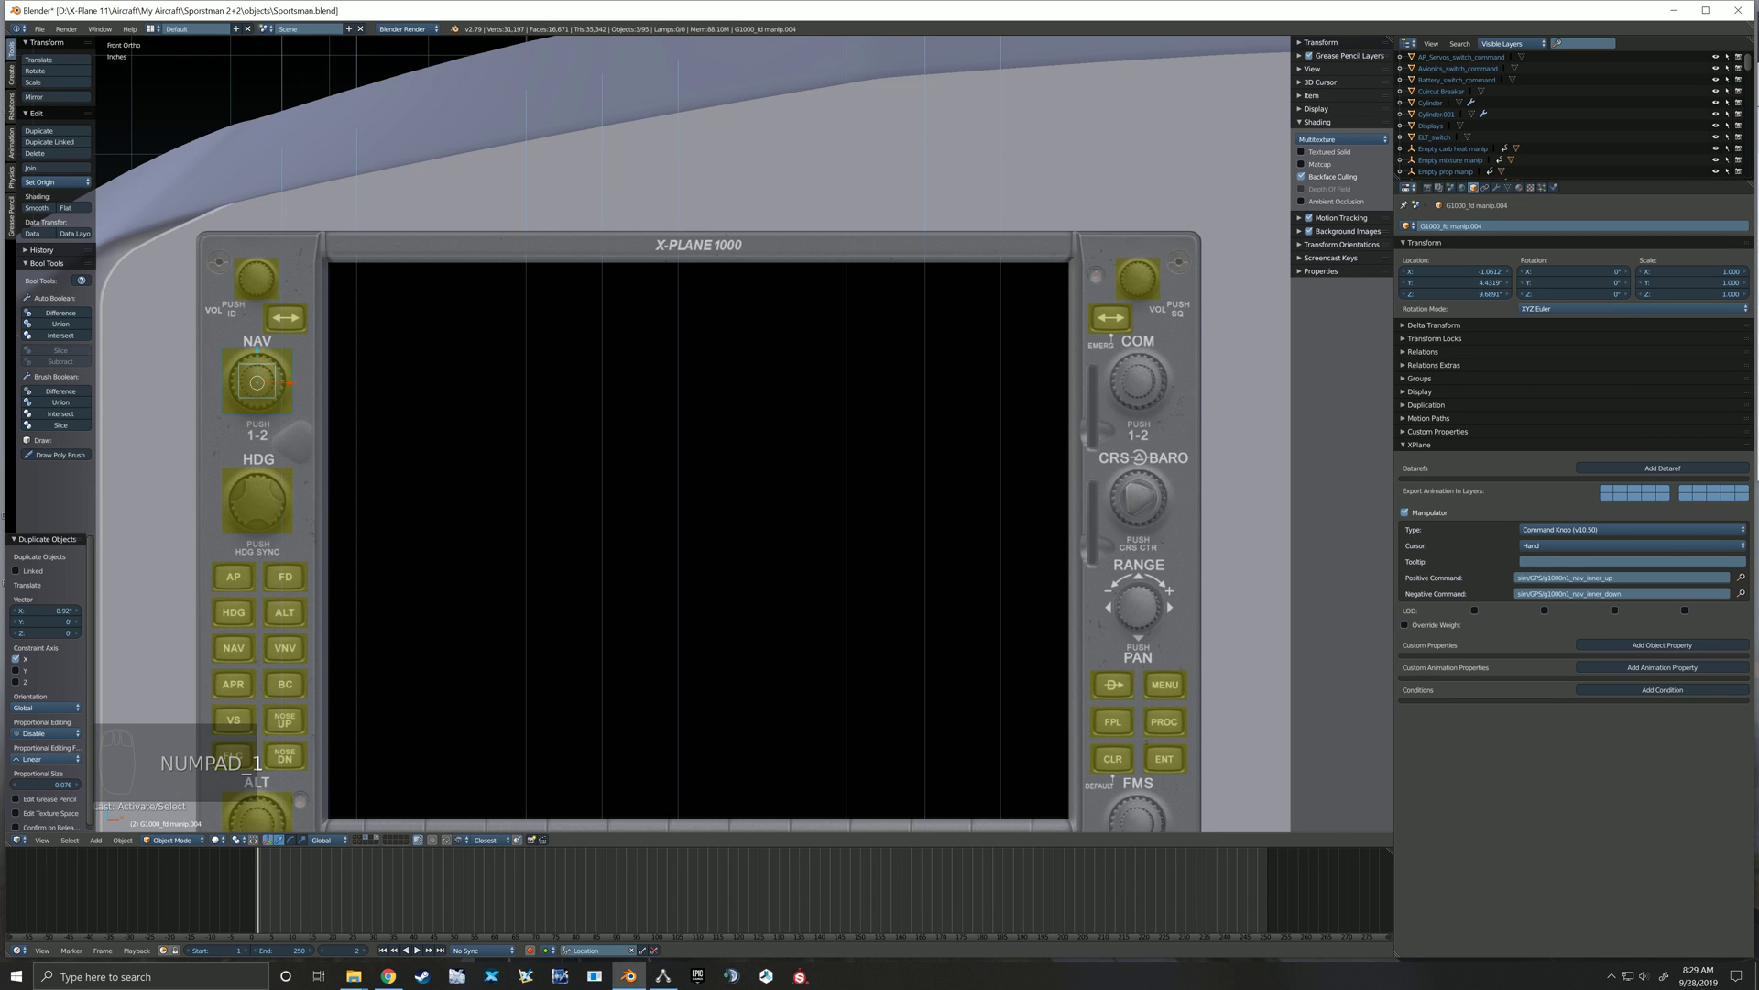
pyautogui.keyDown('shift'); pyautogui.moveTo(256, 382); pyautogui.dragTo(169, 358, button='middle'); pyautogui.keyUp('shift')
pyautogui.hotkey('shift', 'd')
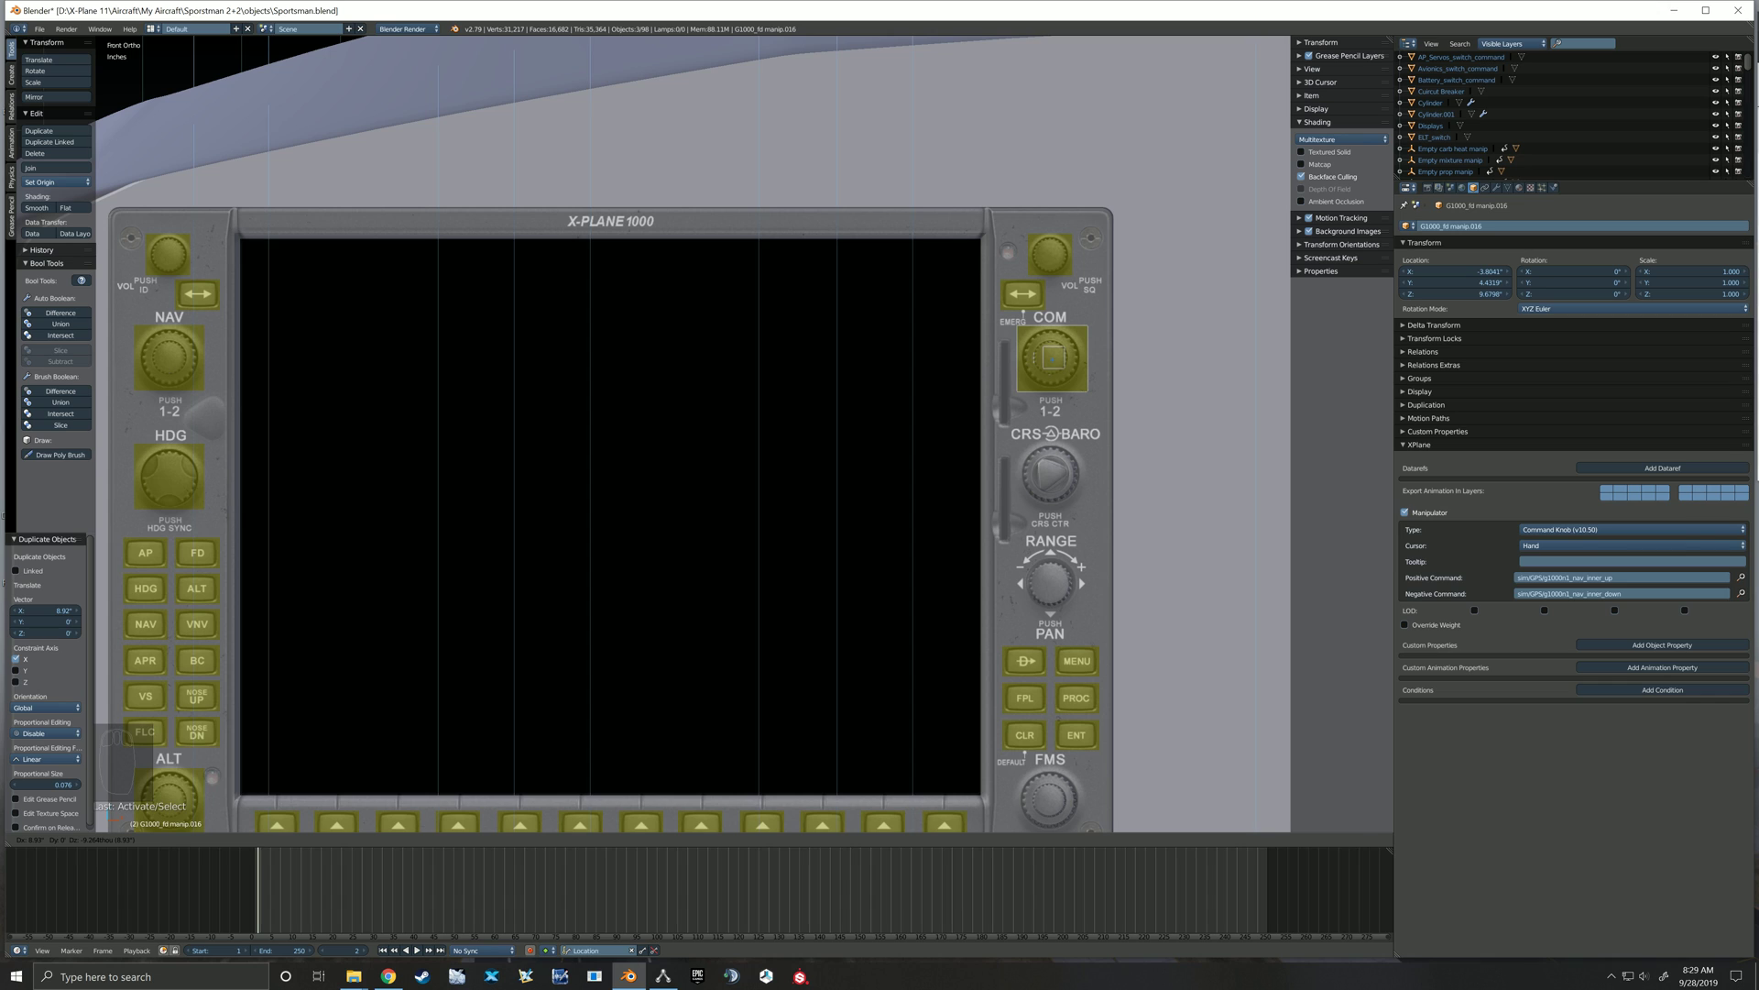
pyautogui.click(1168, 365)
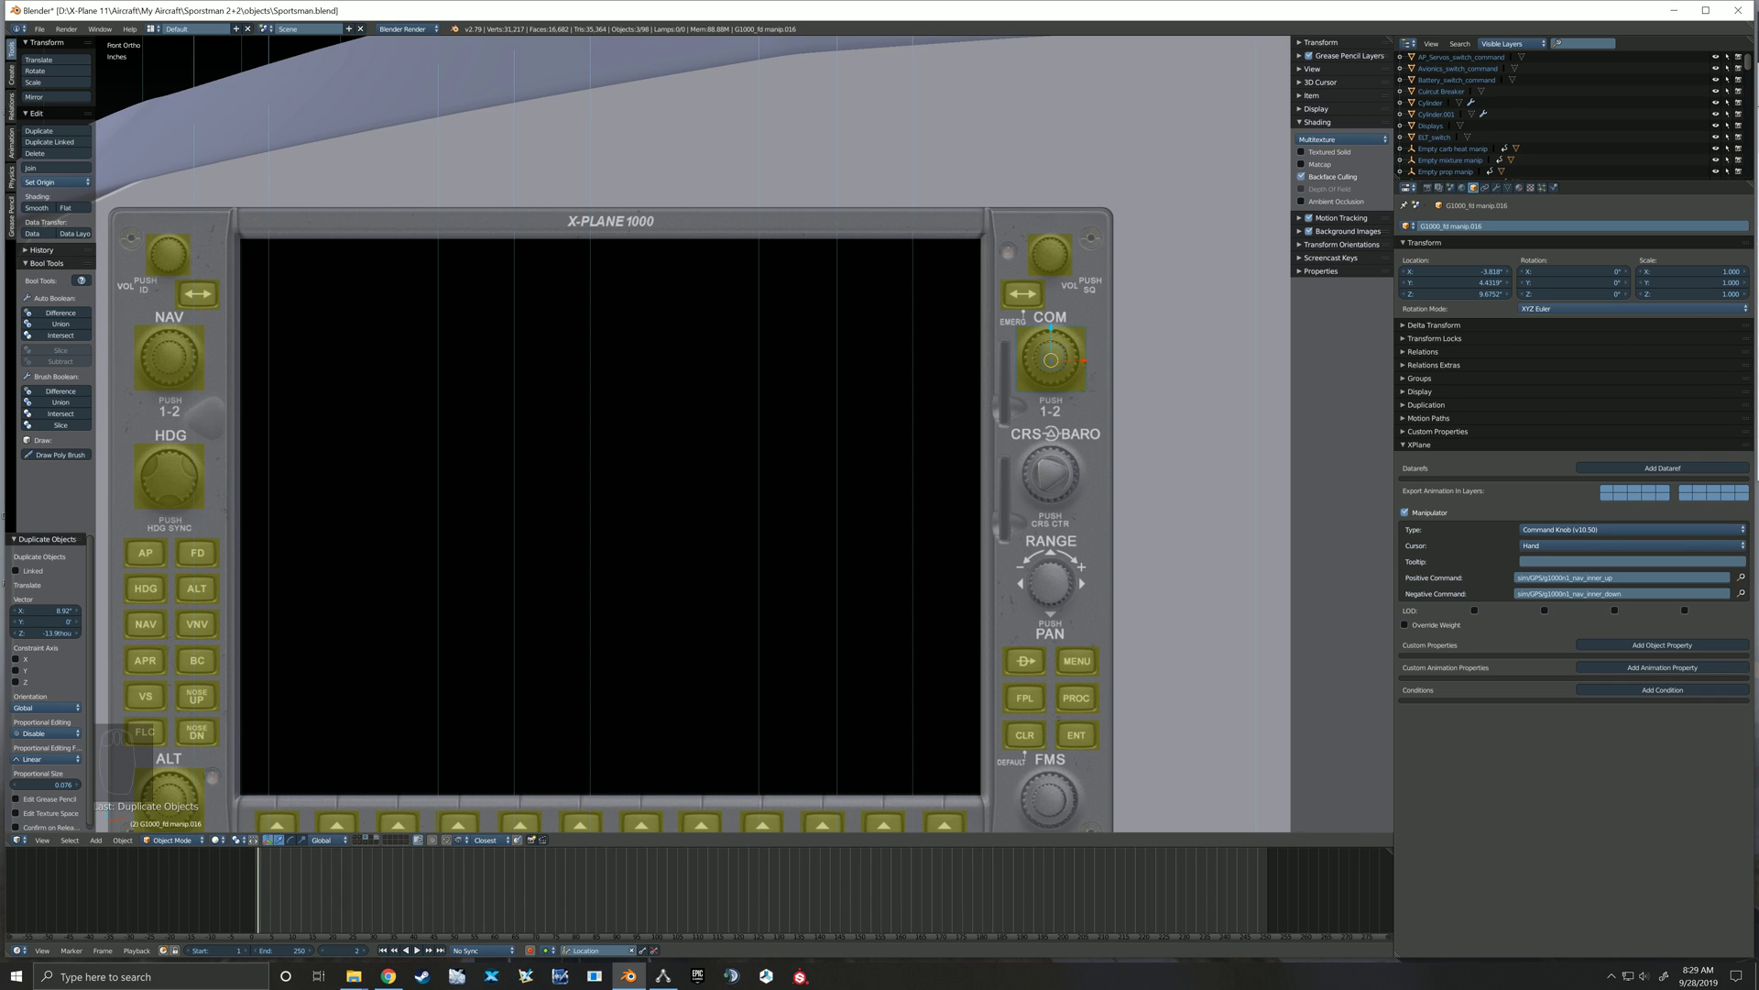
pyautogui.scroll(7, 1168, 364)
pyautogui.keyDown('shift'); pyautogui.moveTo(1169, 365); pyautogui.dragTo(1216, 385, button='middle'); pyautogui.keyUp('shift')
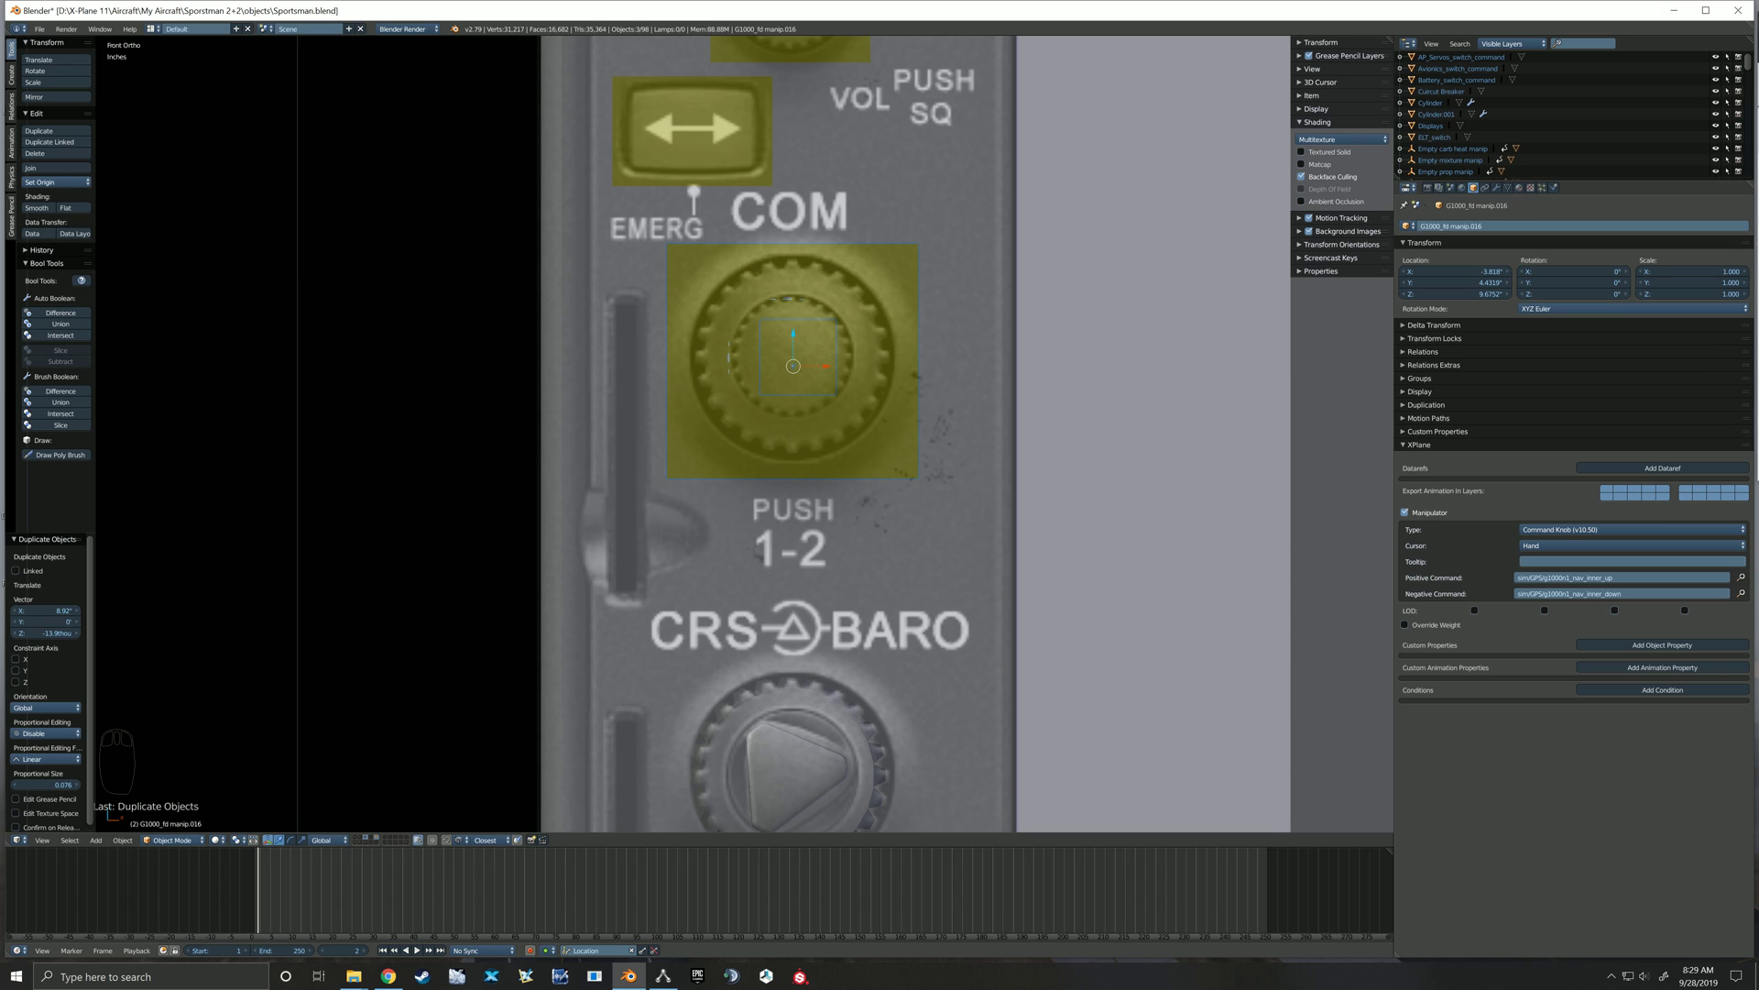
# Set the positive command of the COM knob's outer box to sim/GPS/g1000n1_com_outer_up
pyautogui.rightClick(890, 414)
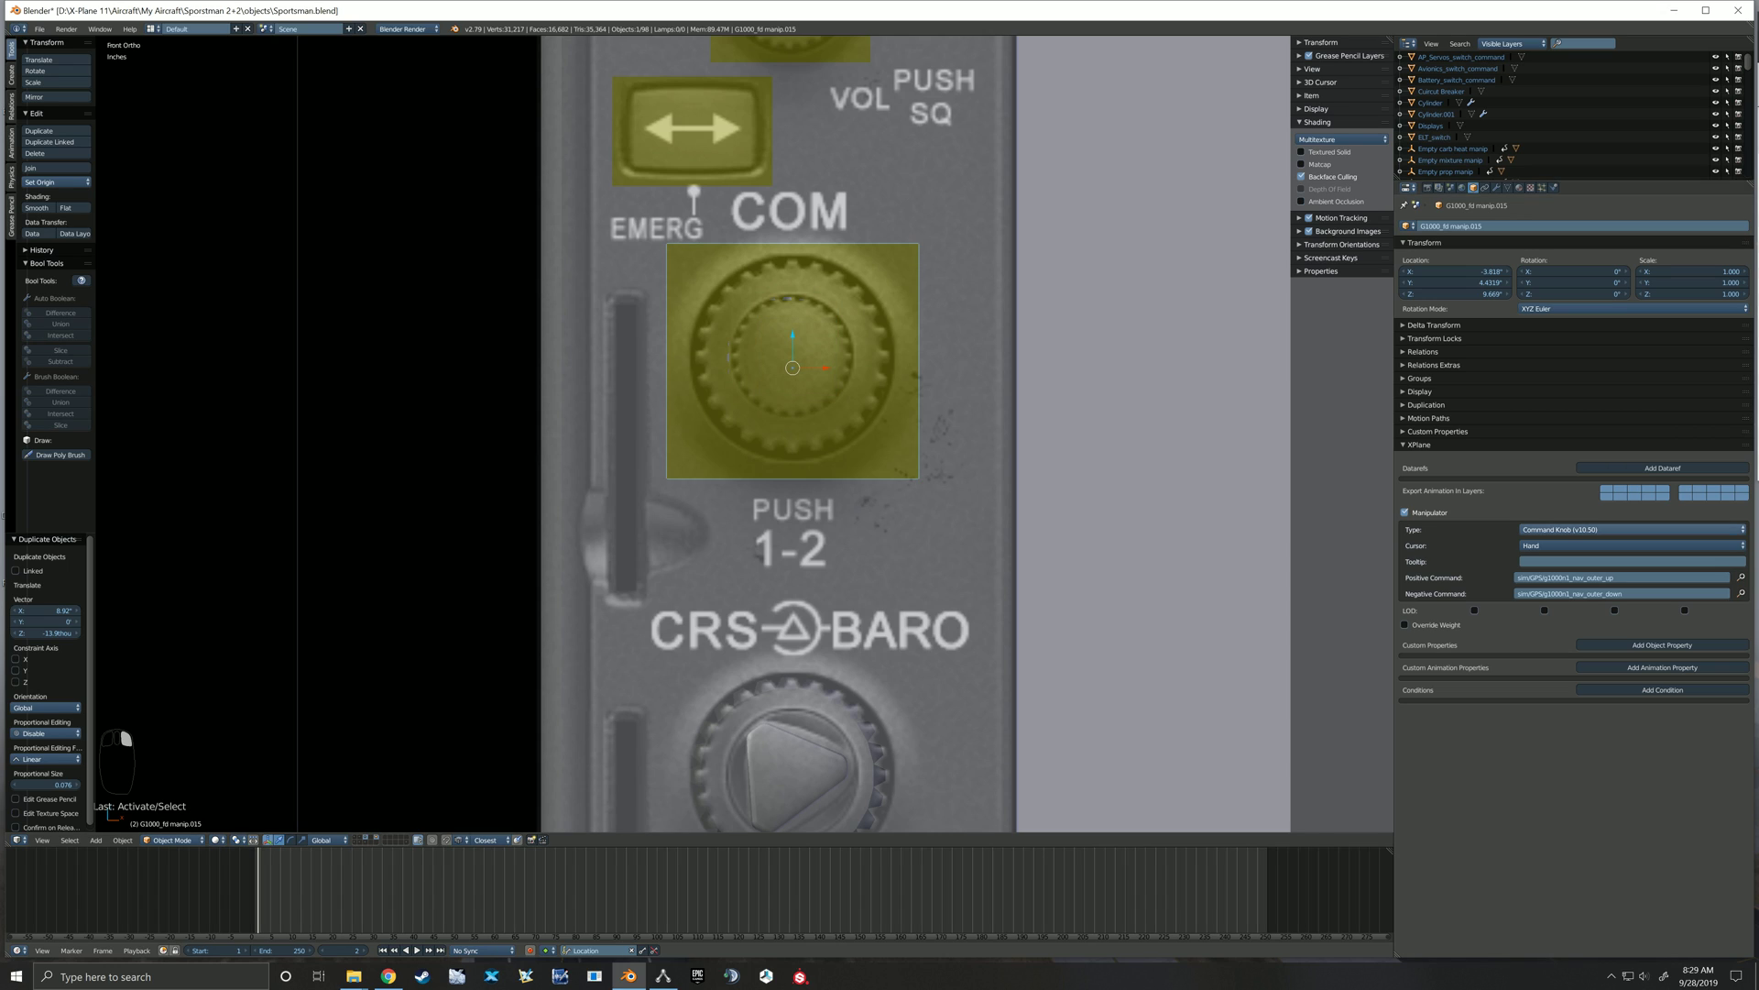
pyautogui.click(1622, 577)
pyautogui.click(1584, 577)
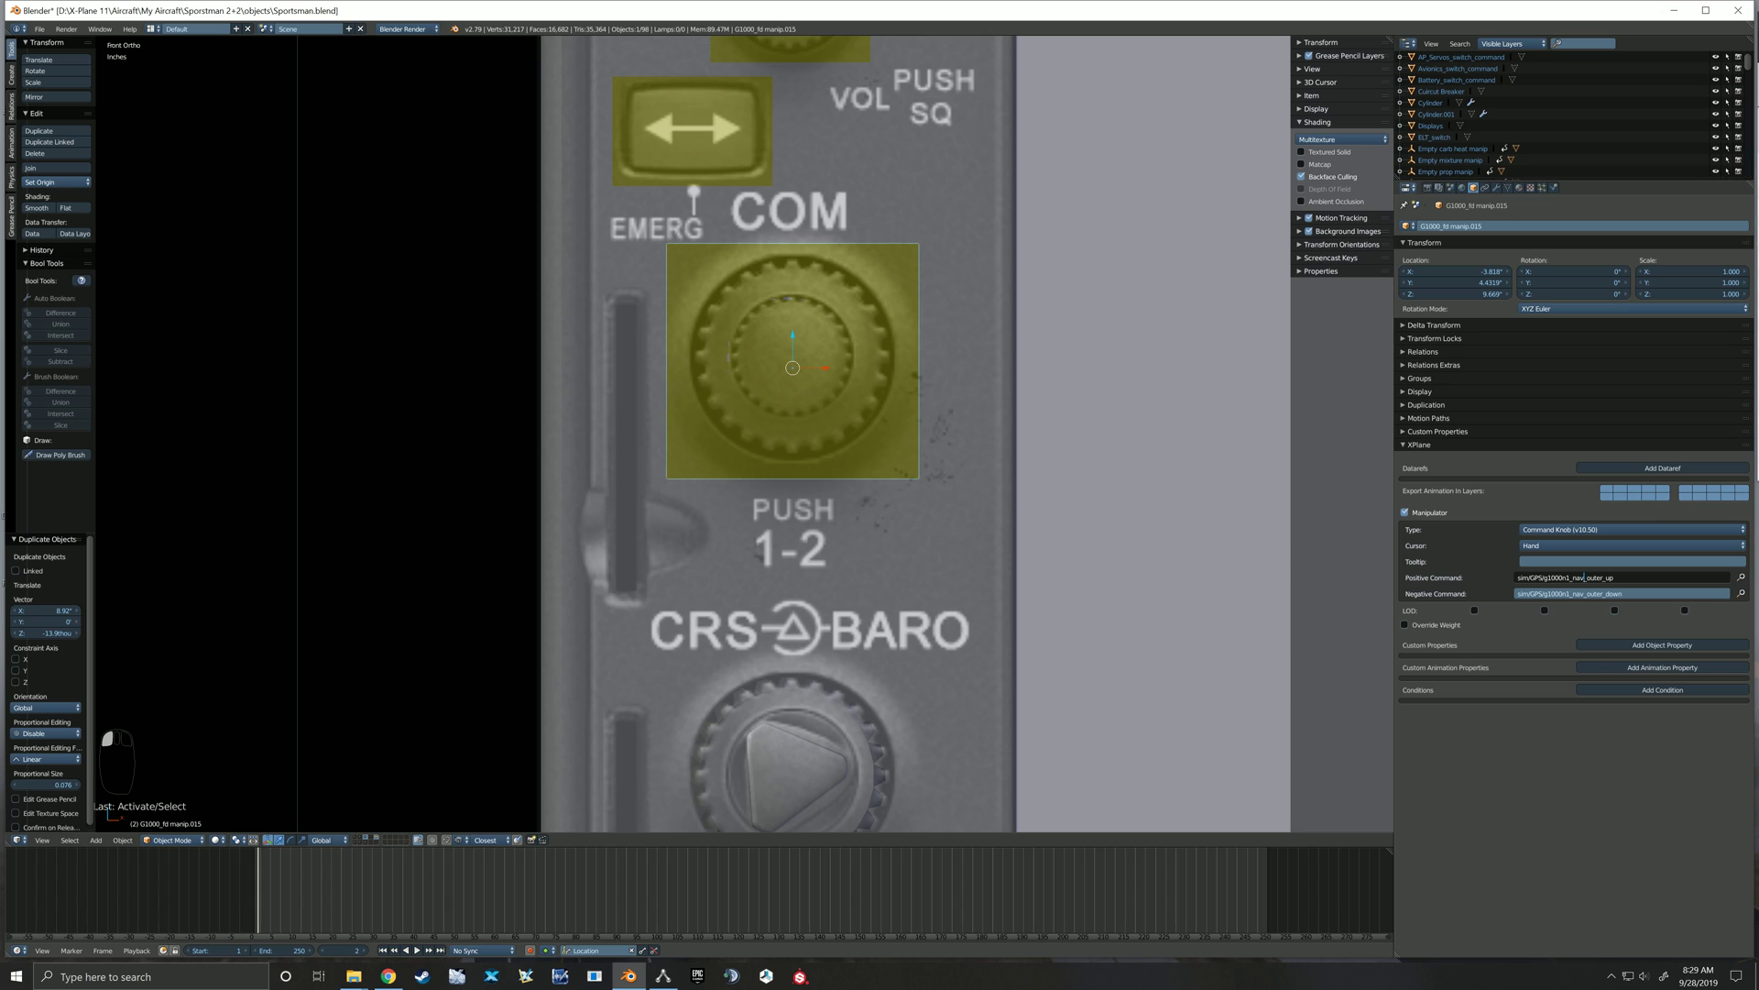
pyautogui.press('BackSpace')
pyautogui.press('BackSpace')
pyautogui.press('BackSpace')
pyautogui.write('com')
pyautogui.click(1584, 594)
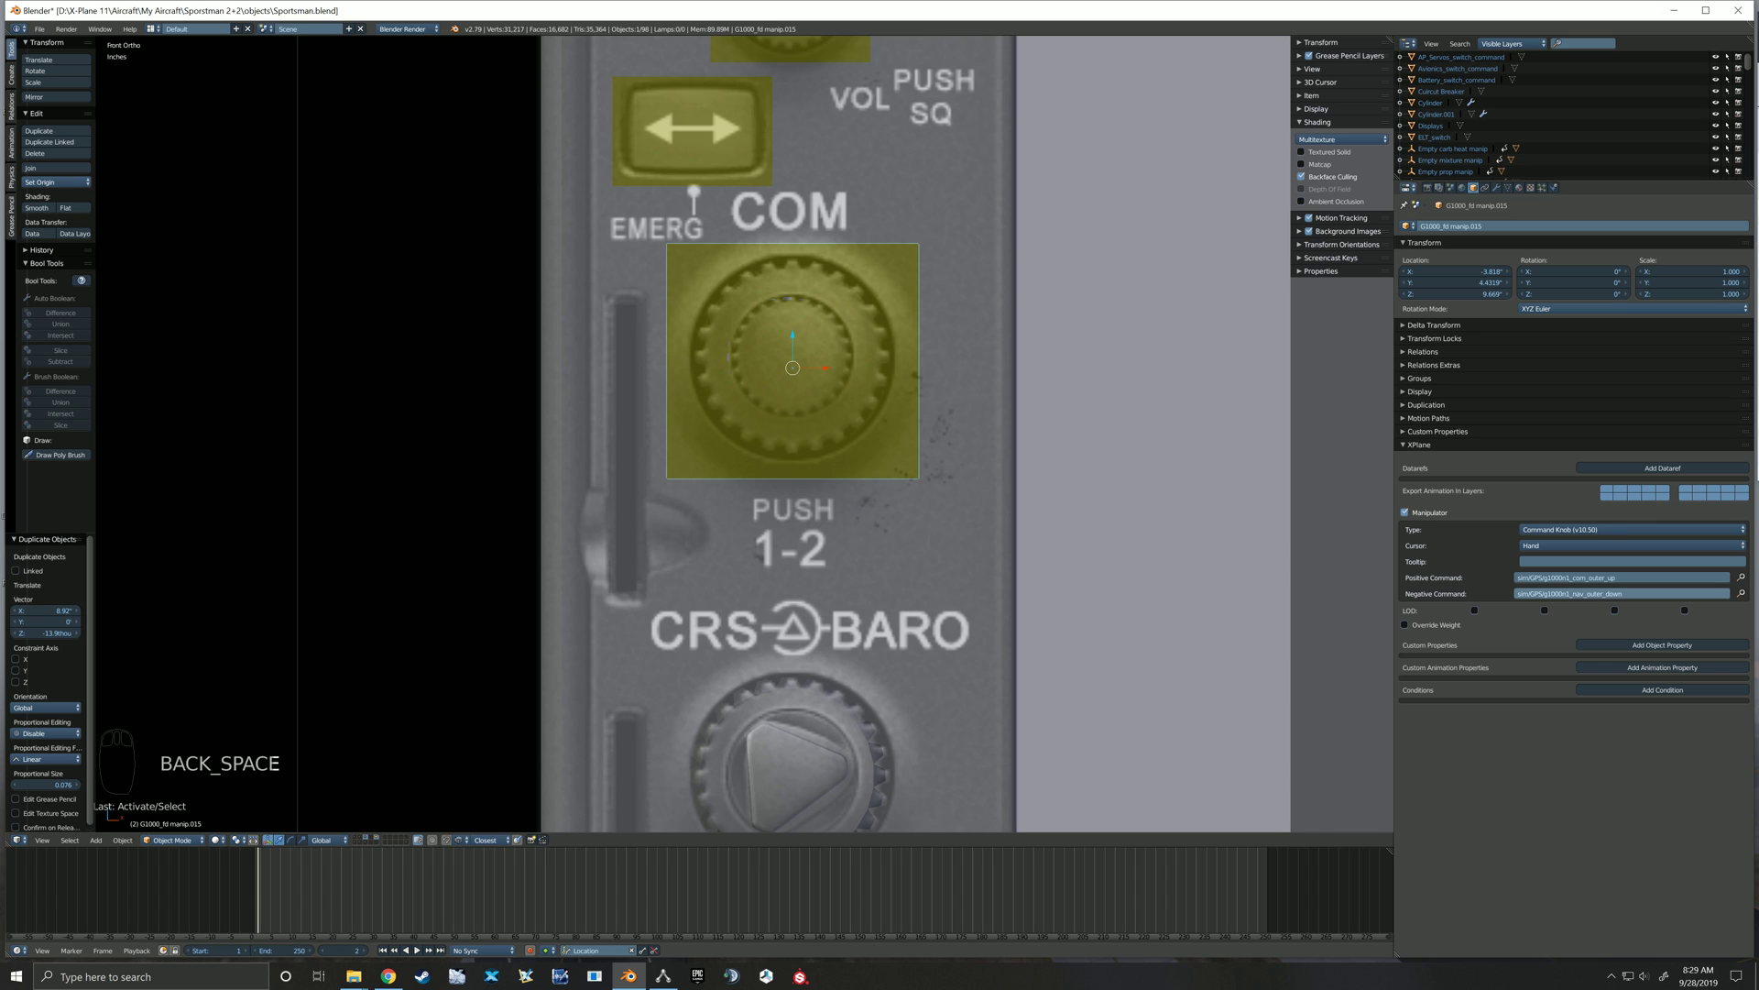
# Set the negative command of the COM knob's outer box to sim/GPS/g1000n1_com_outer_down
pyautogui.click(1585, 593)
pyautogui.click(1585, 594)
pyautogui.press('BackSpace')
pyautogui.press('BackSpace')
pyautogui.press('BackSpace')
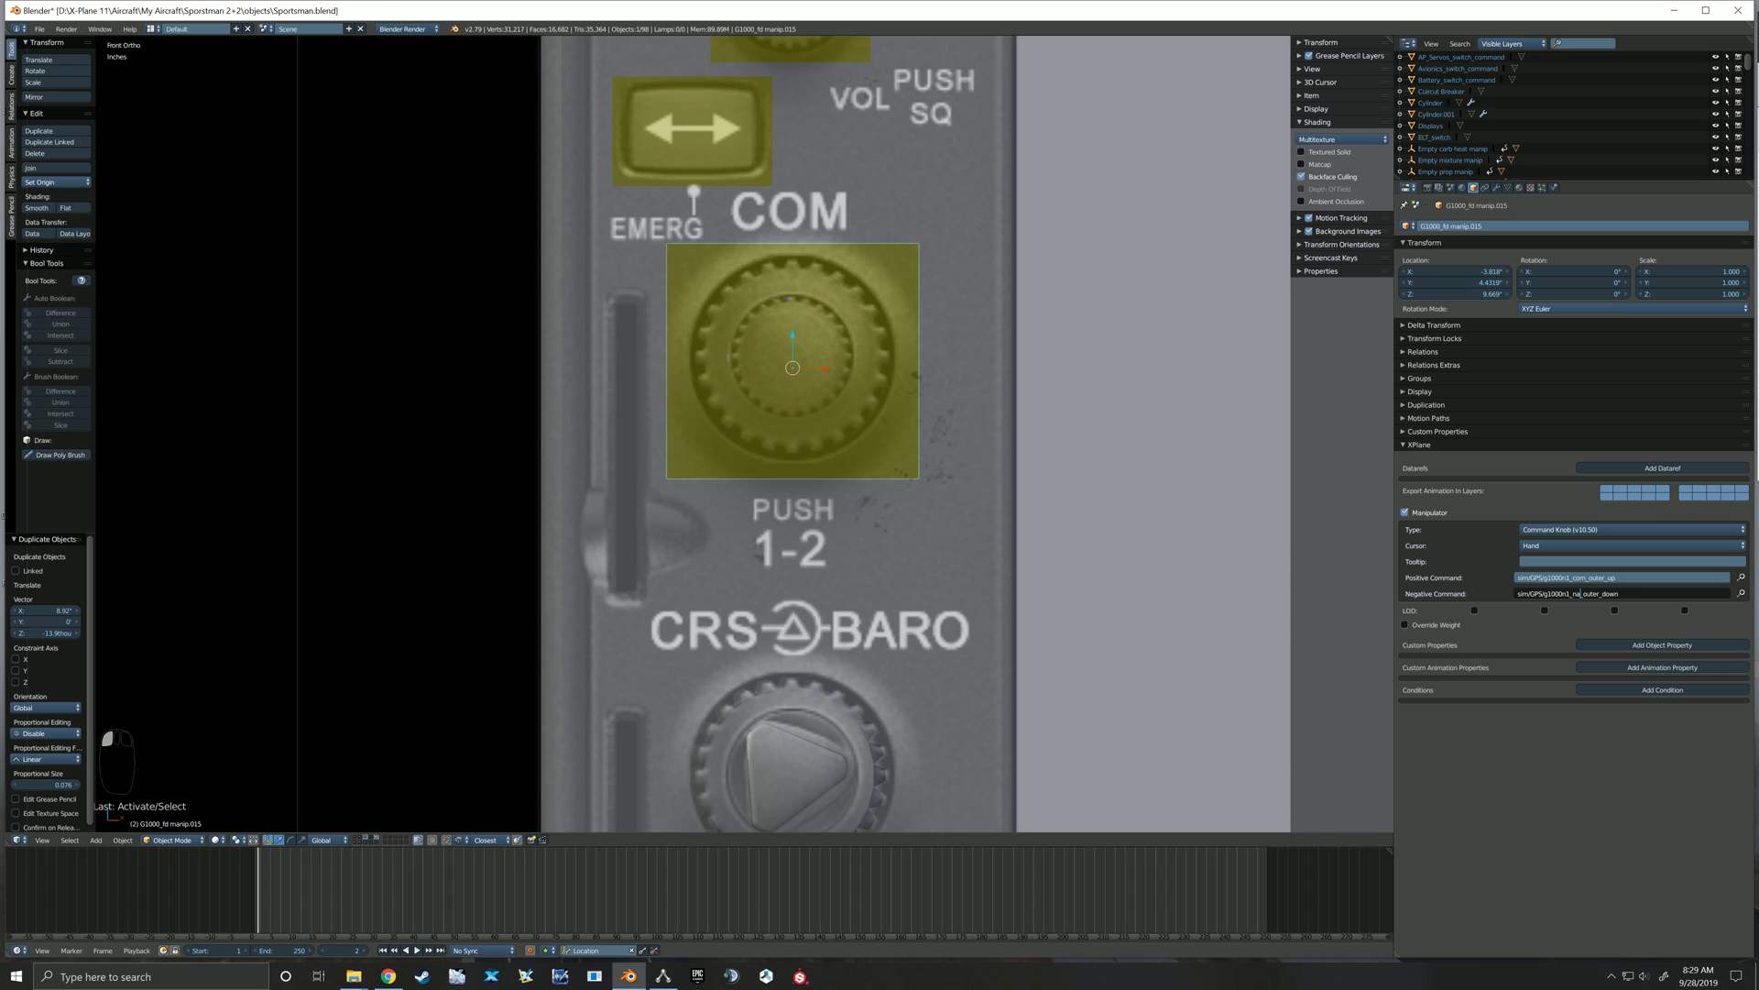
pyautogui.write('com')
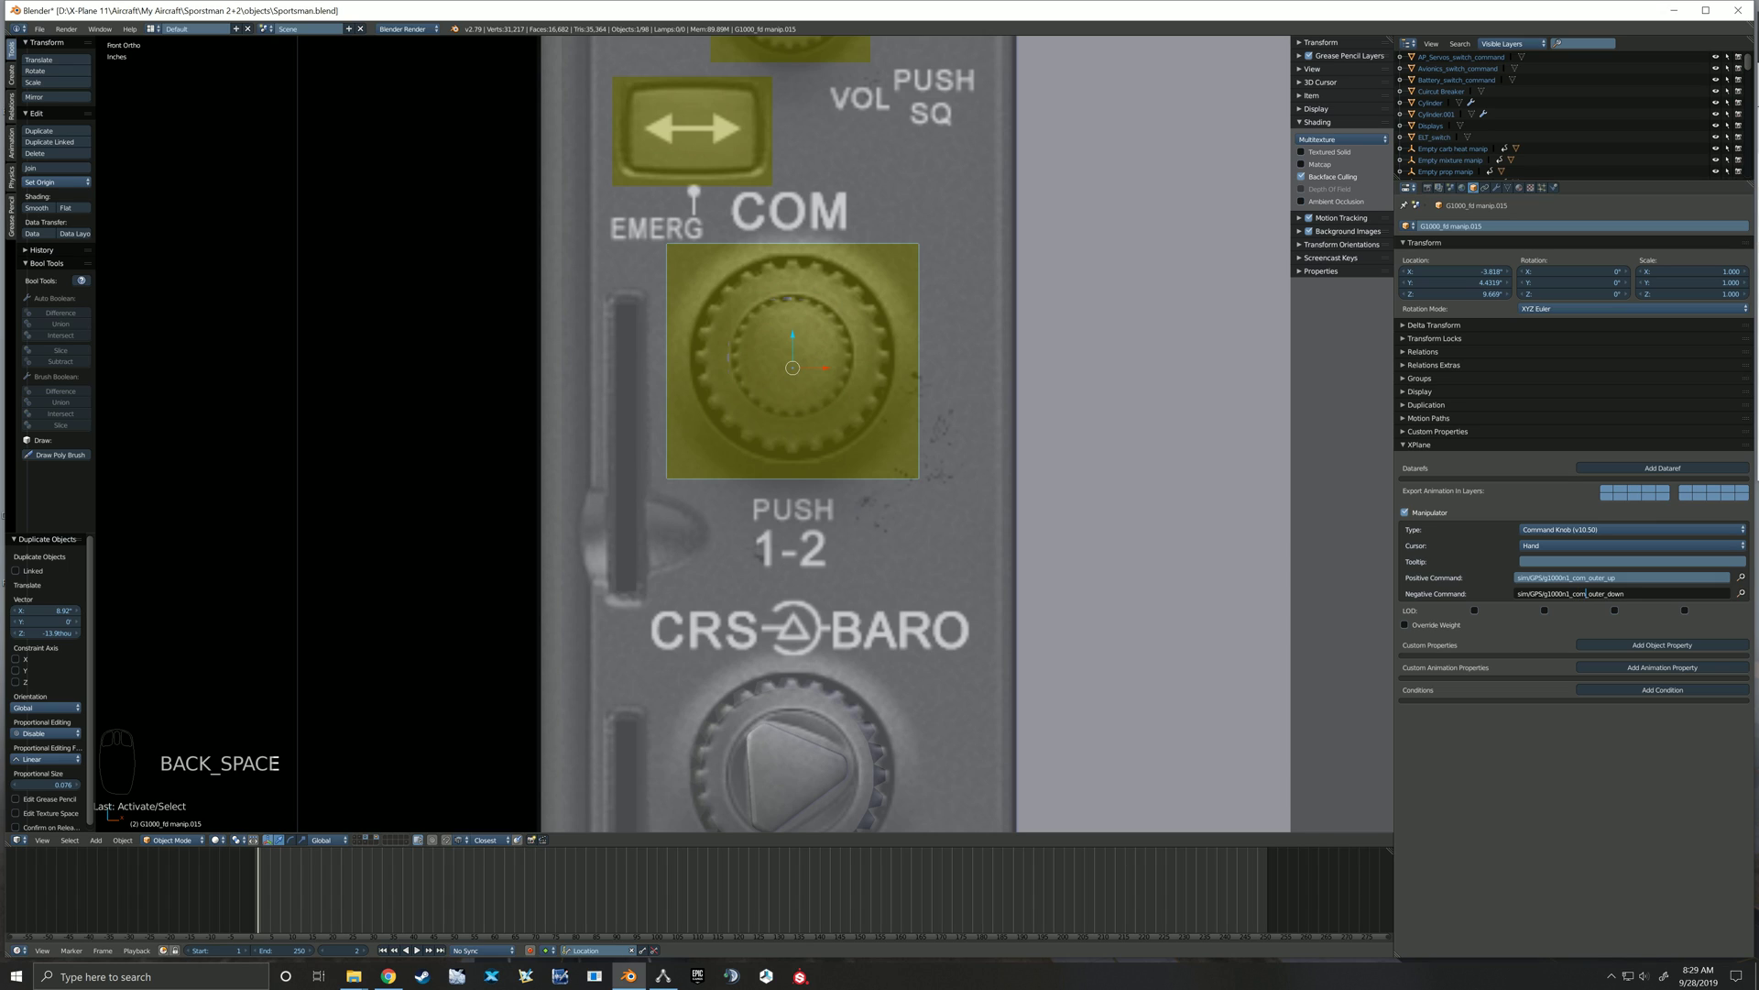
pyautogui.press('Return')
pyautogui.rightClick(935, 532)
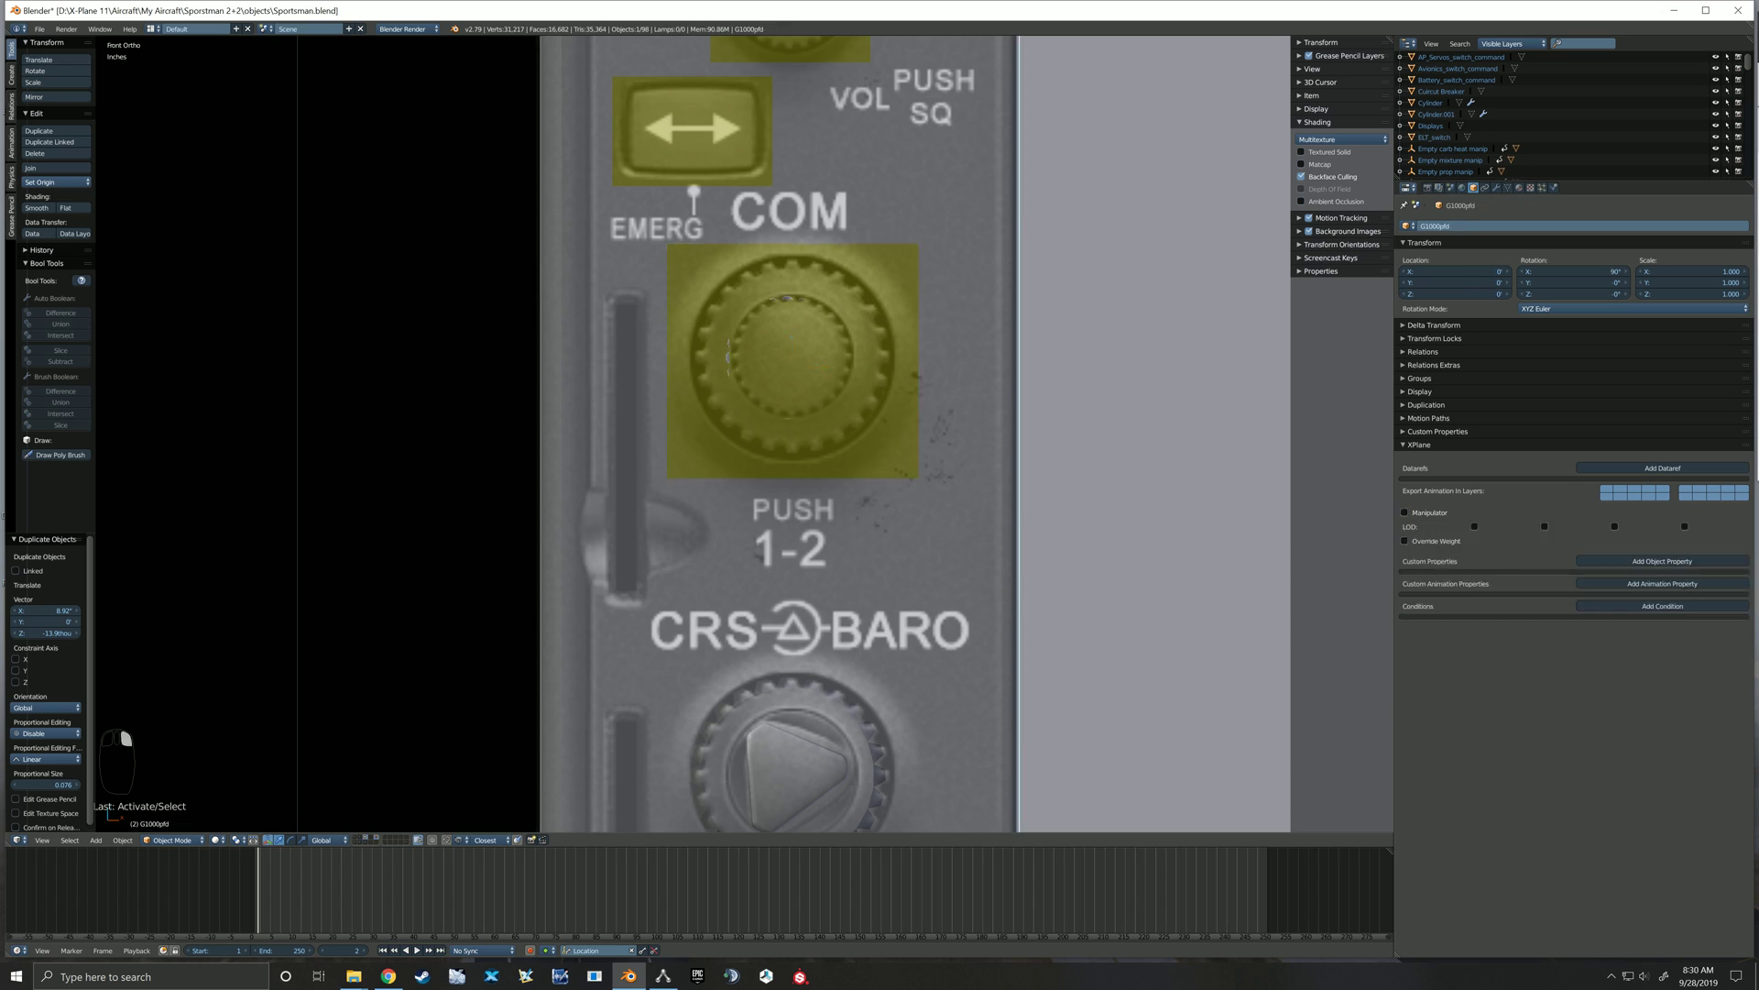
# Set the command of the COM knob's push plane to sim/GPS/g1000n1_com12
pyautogui.rightClick(797, 359)
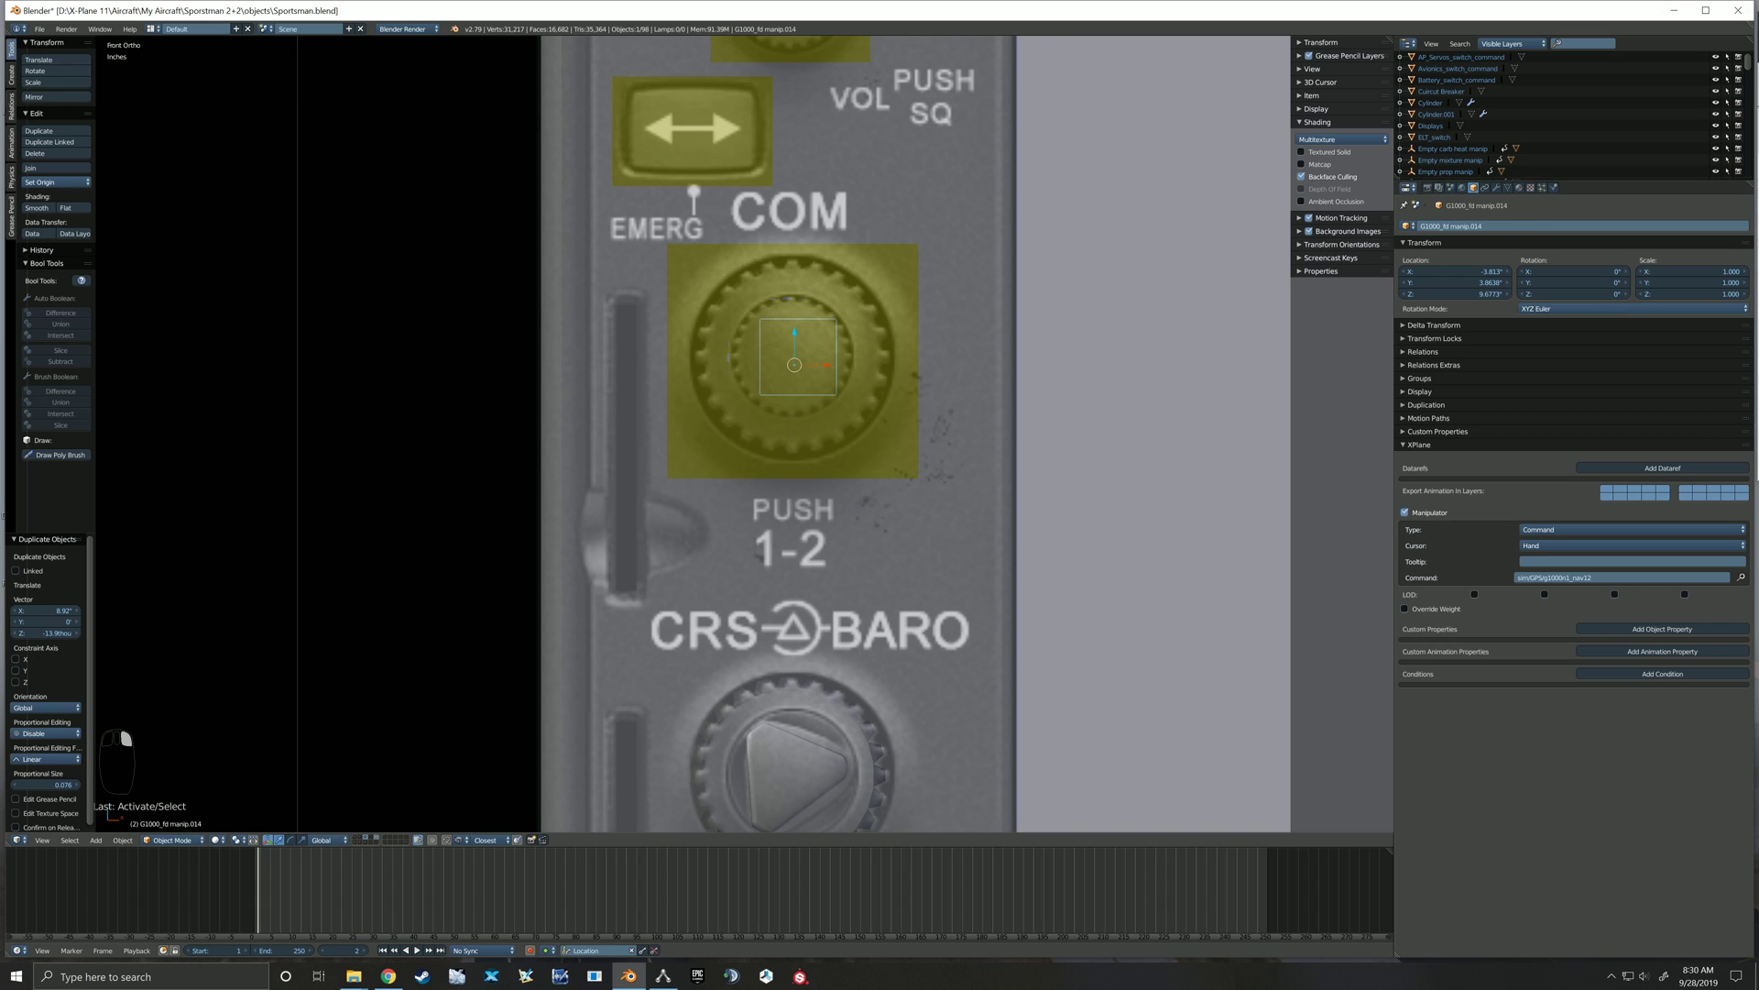
pyautogui.click(1584, 578)
pyautogui.click(1585, 577)
pyautogui.press('BackSpace')
pyautogui.press('BackSpace')
pyautogui.write('com')
pyautogui.press('Return')
# Set the positive command of the COM knob's inner box to sim/GPS/g1000n1_com_inner_up
pyautogui.rightClick(844, 385)
pyautogui.click(1584, 577)
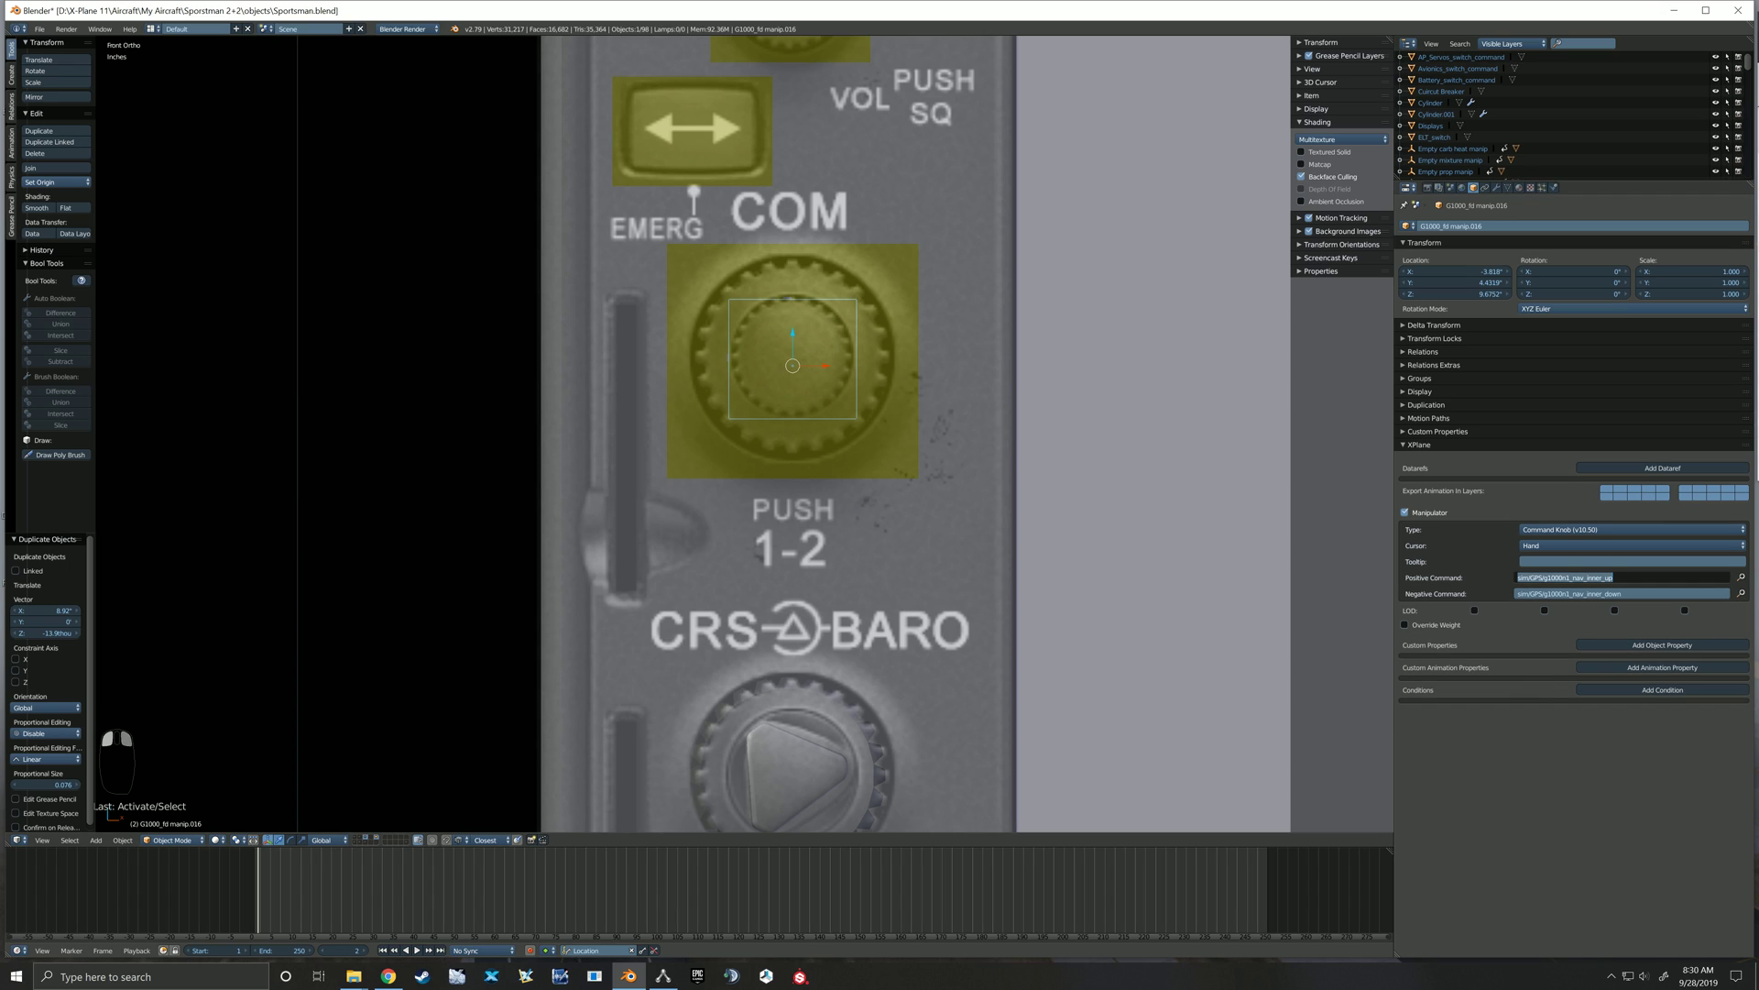
pyautogui.click(1585, 578)
pyautogui.press('BackSpace')
pyautogui.press('BackSpace')
pyautogui.press('BackSpace')
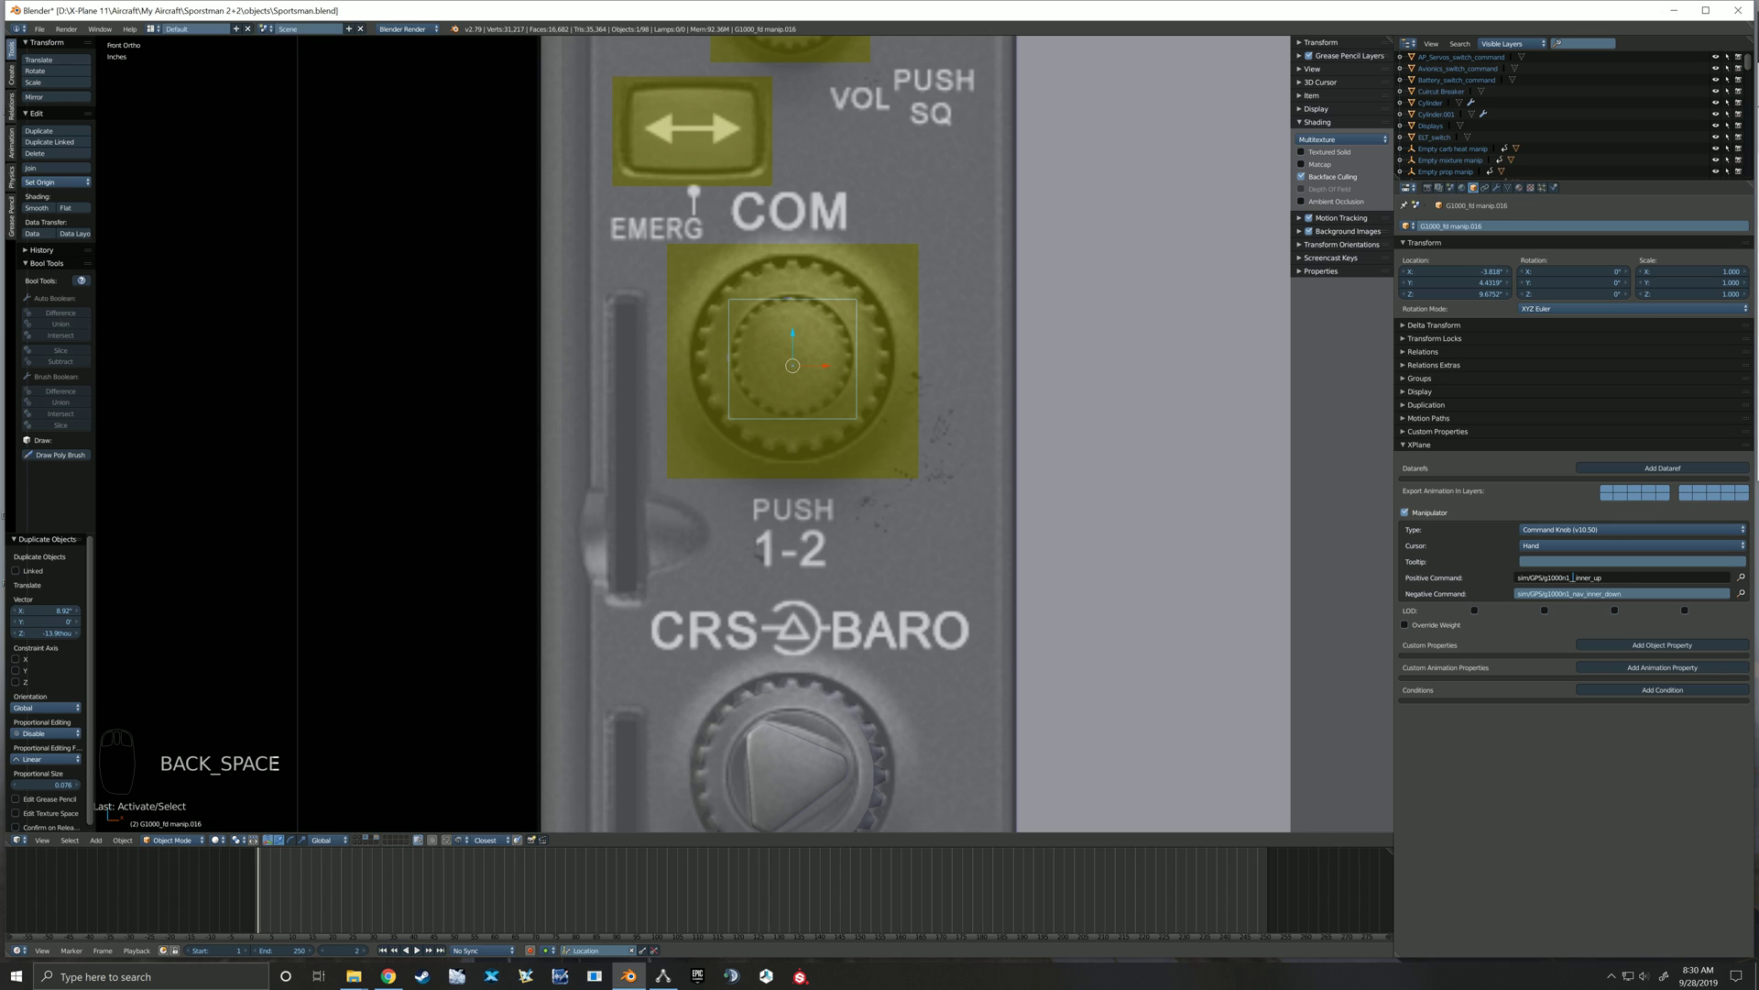
pyautogui.write('com')
pyautogui.press('Return')
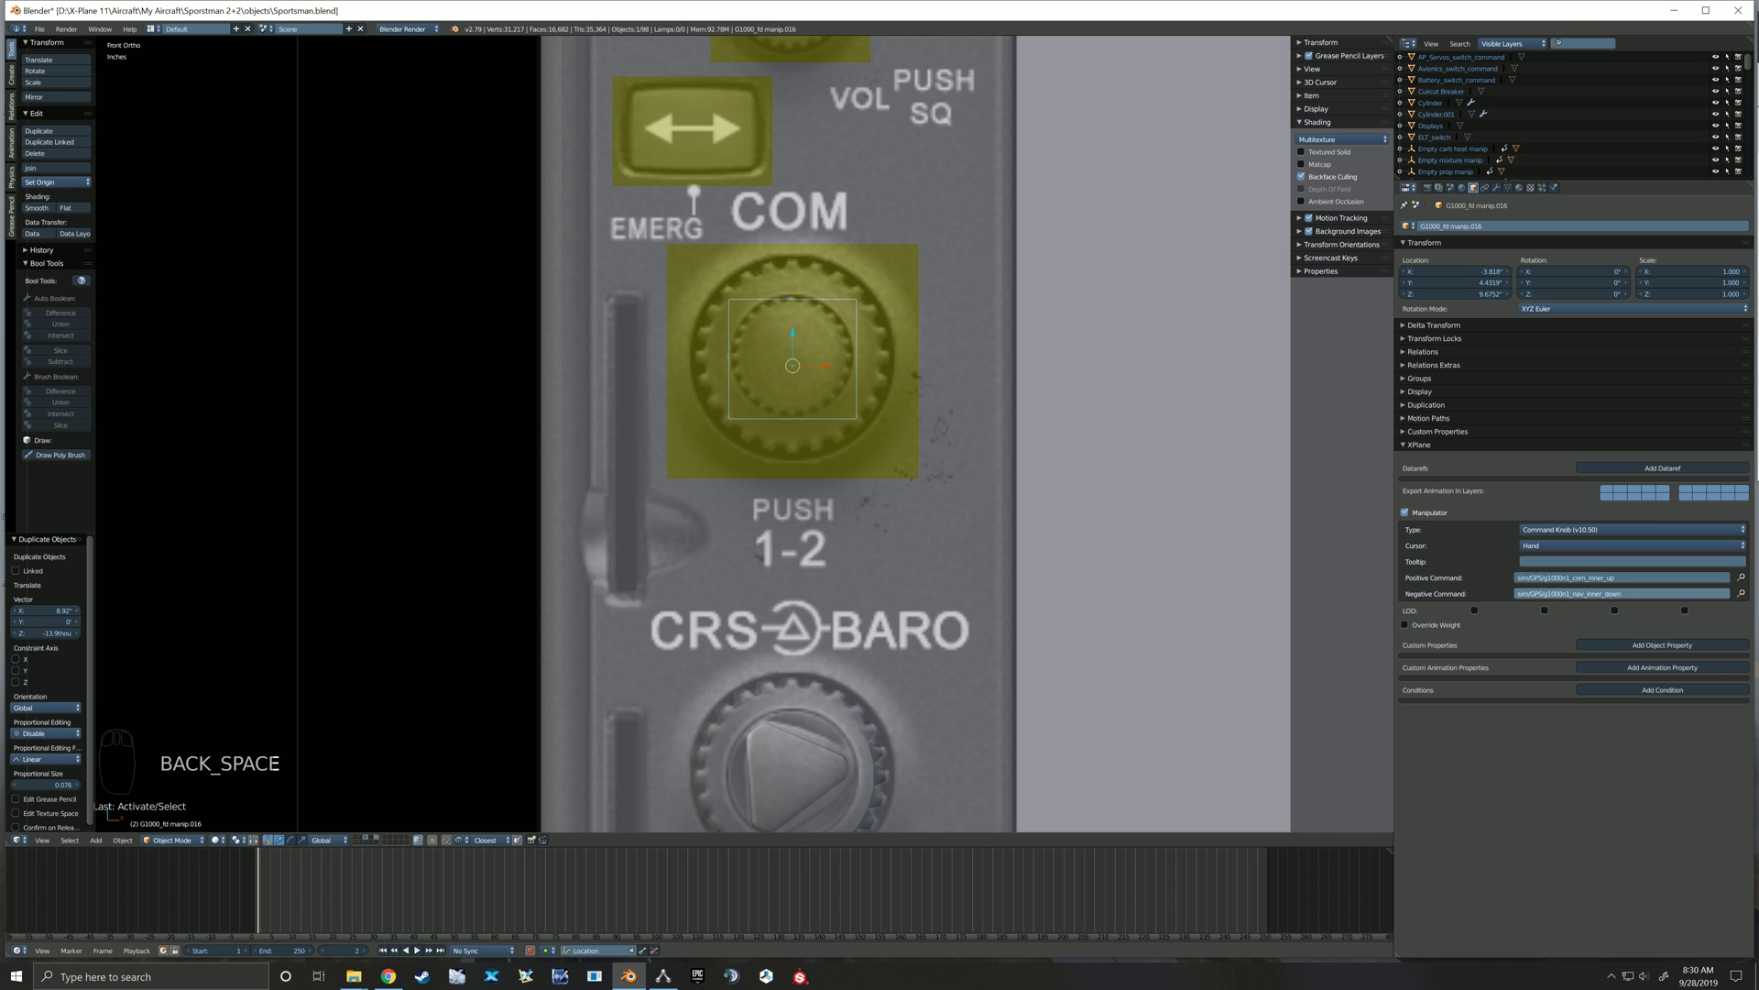
# Set the negative command of the COM knob's inner box to sim/GPS/g1000n1_com_inner_down
pyautogui.click(1584, 593)
pyautogui.click(1584, 594)
pyautogui.press('BackSpace')
pyautogui.press('BackSpace')
pyautogui.press('BackSpace')
pyautogui.write('com')
pyautogui.press('Return')
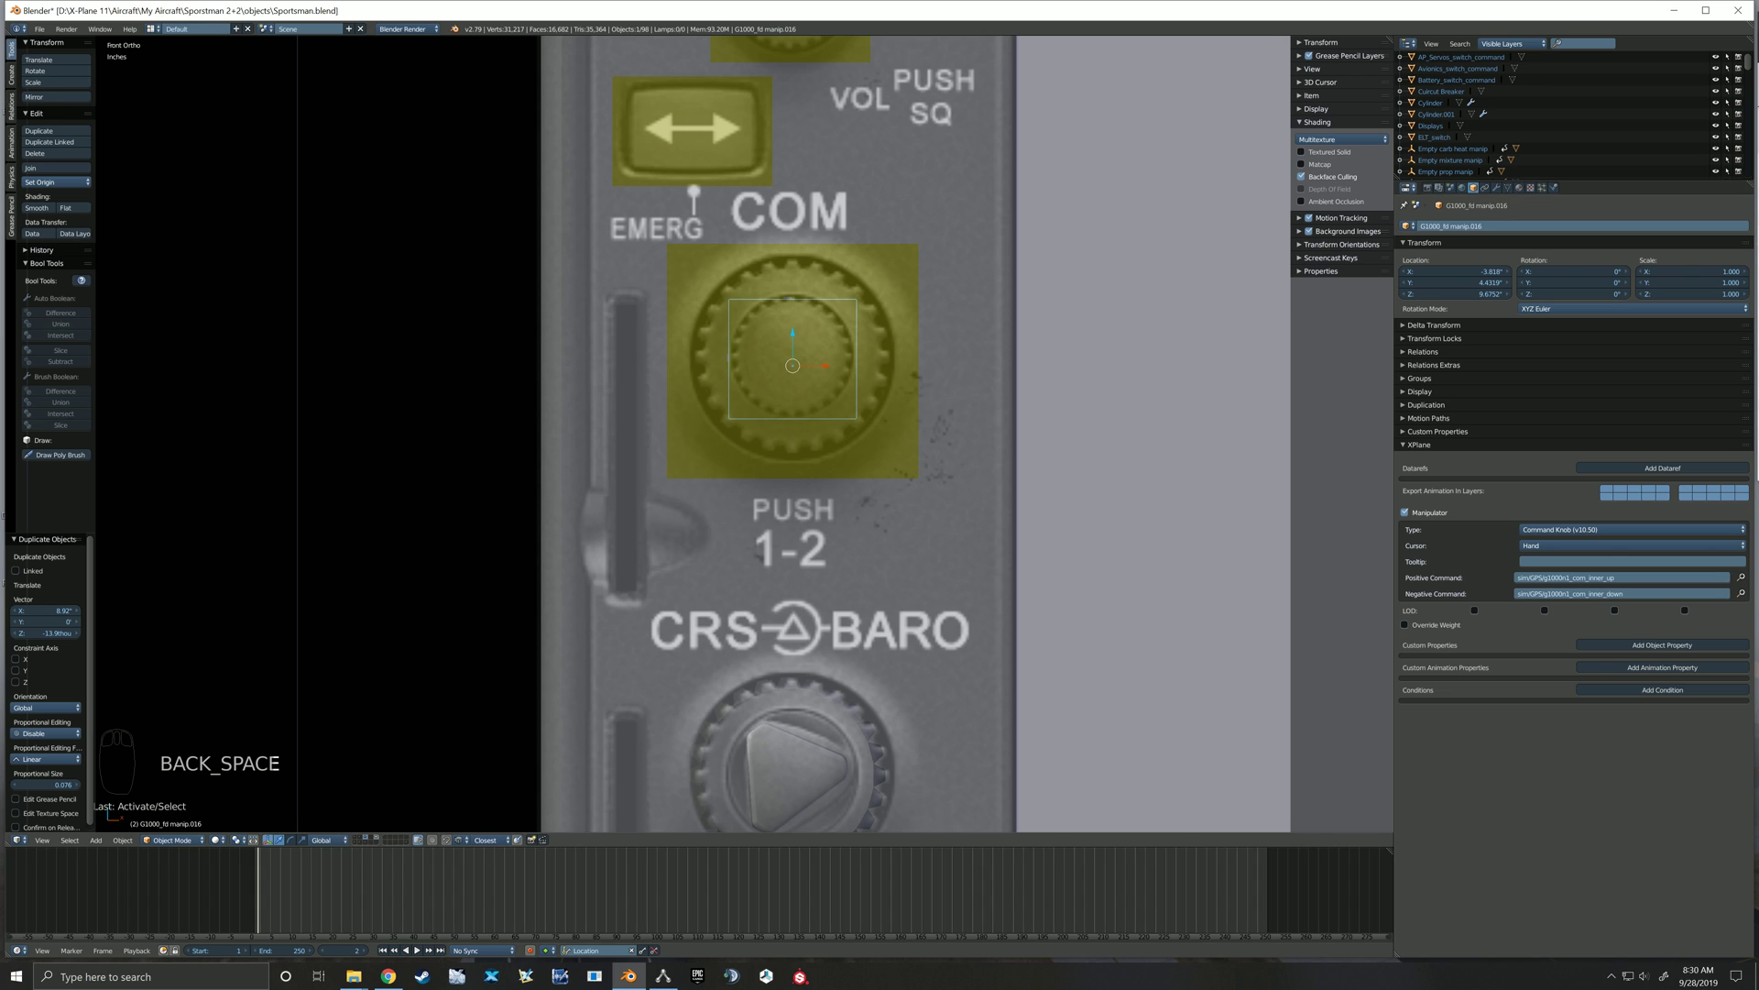
# Duplicate the COM knob's outer box, inner box and push plane together and place the copies on the CRS/BARO knob, about 1.18 in down along Z
pyautogui.moveTo(916, 412); pyautogui.dragTo(940, 425, button='middle')
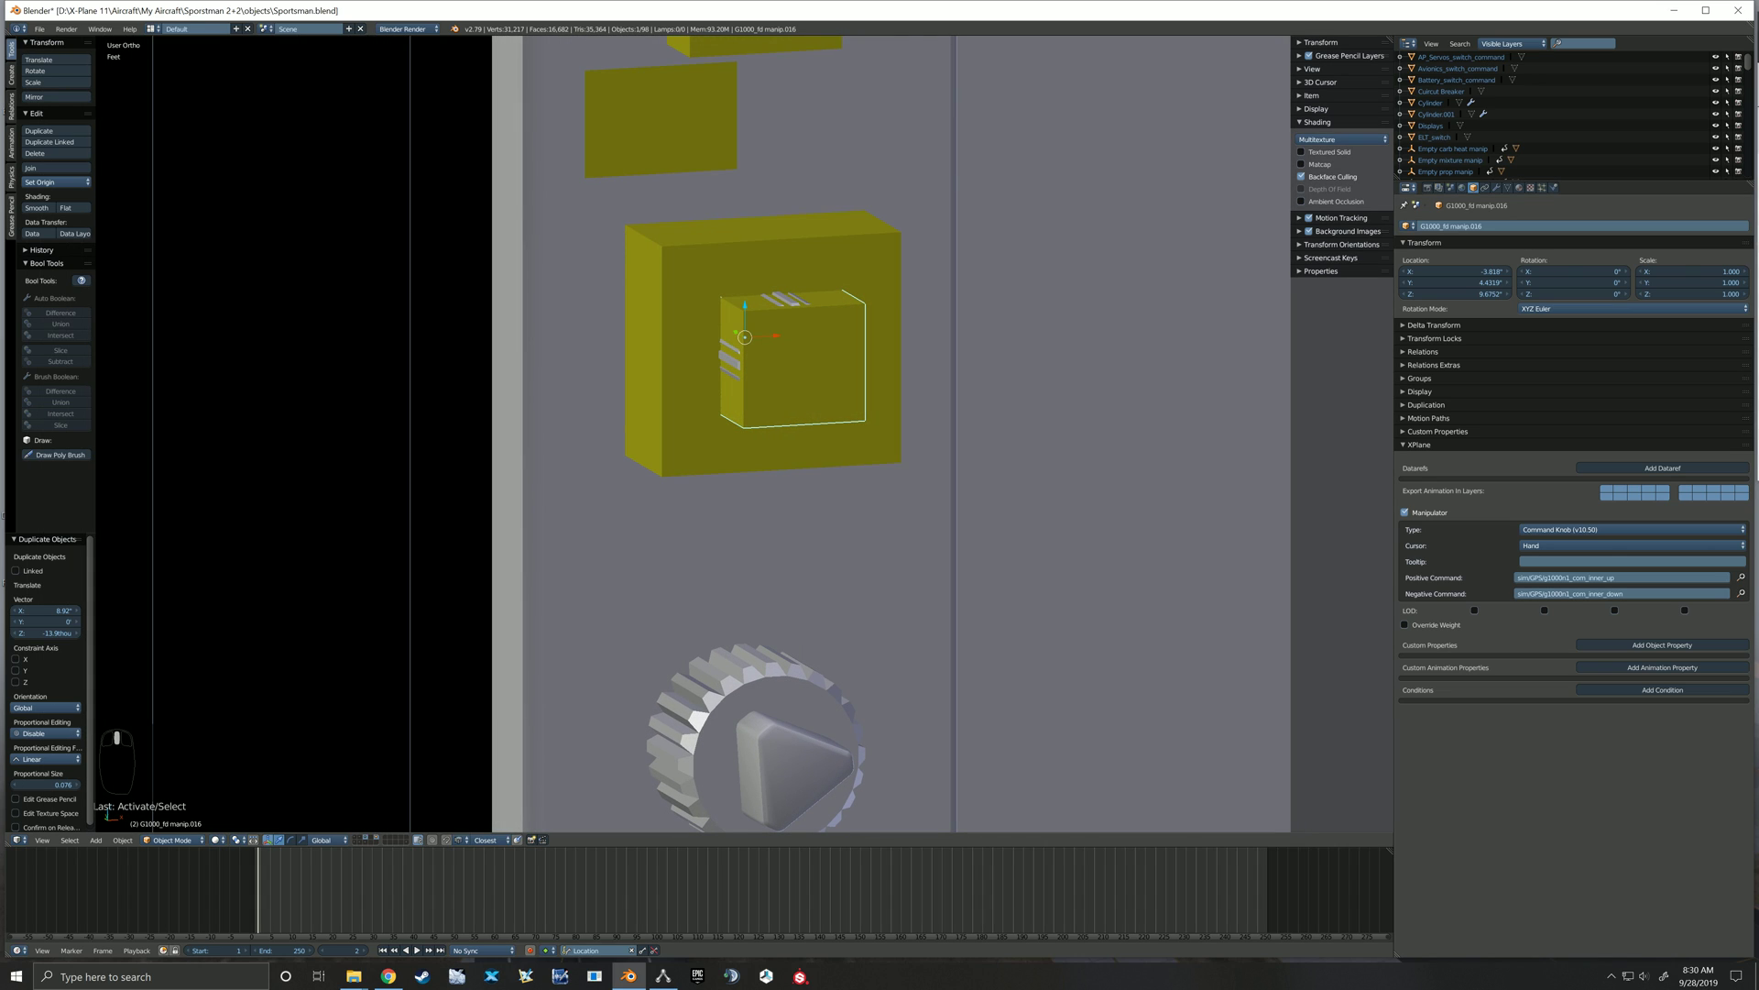
pyautogui.keyDown('shift'); pyautogui.rightClick(880, 394); pyautogui.keyUp('shift')
pyautogui.keyDown('shift'); pyautogui.rightClick(811, 368); pyautogui.keyUp('shift')
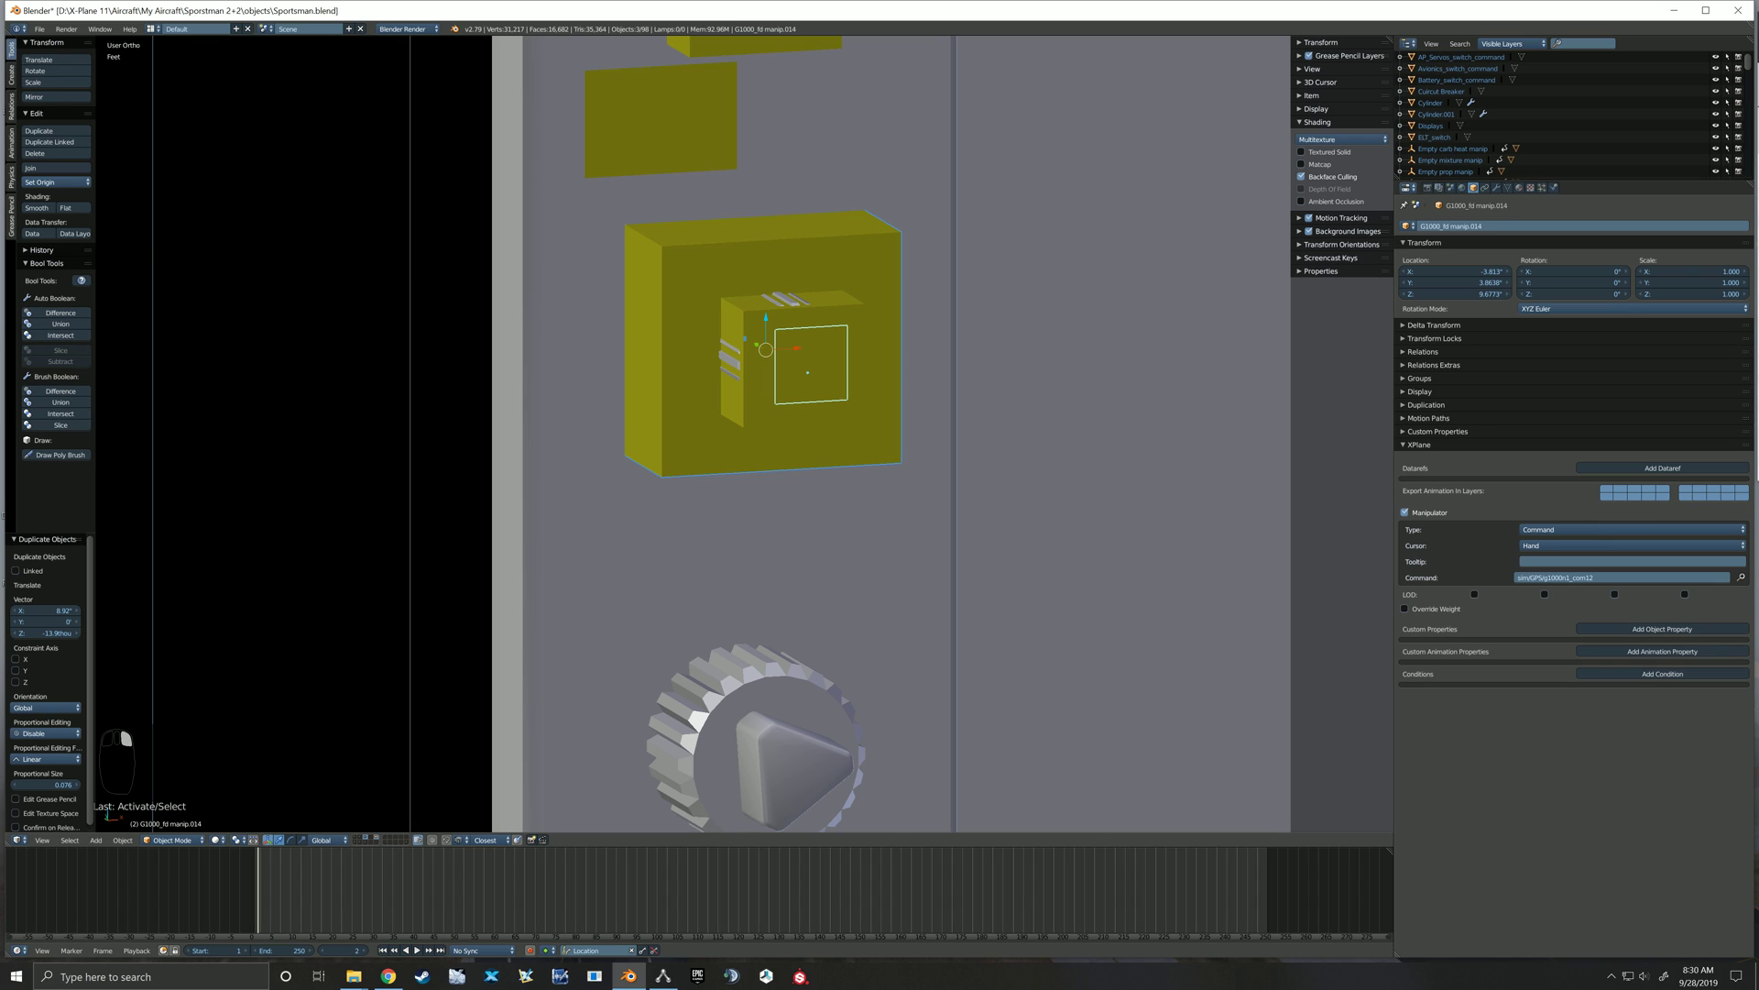
pyautogui.scroll(-2, 890, 433)
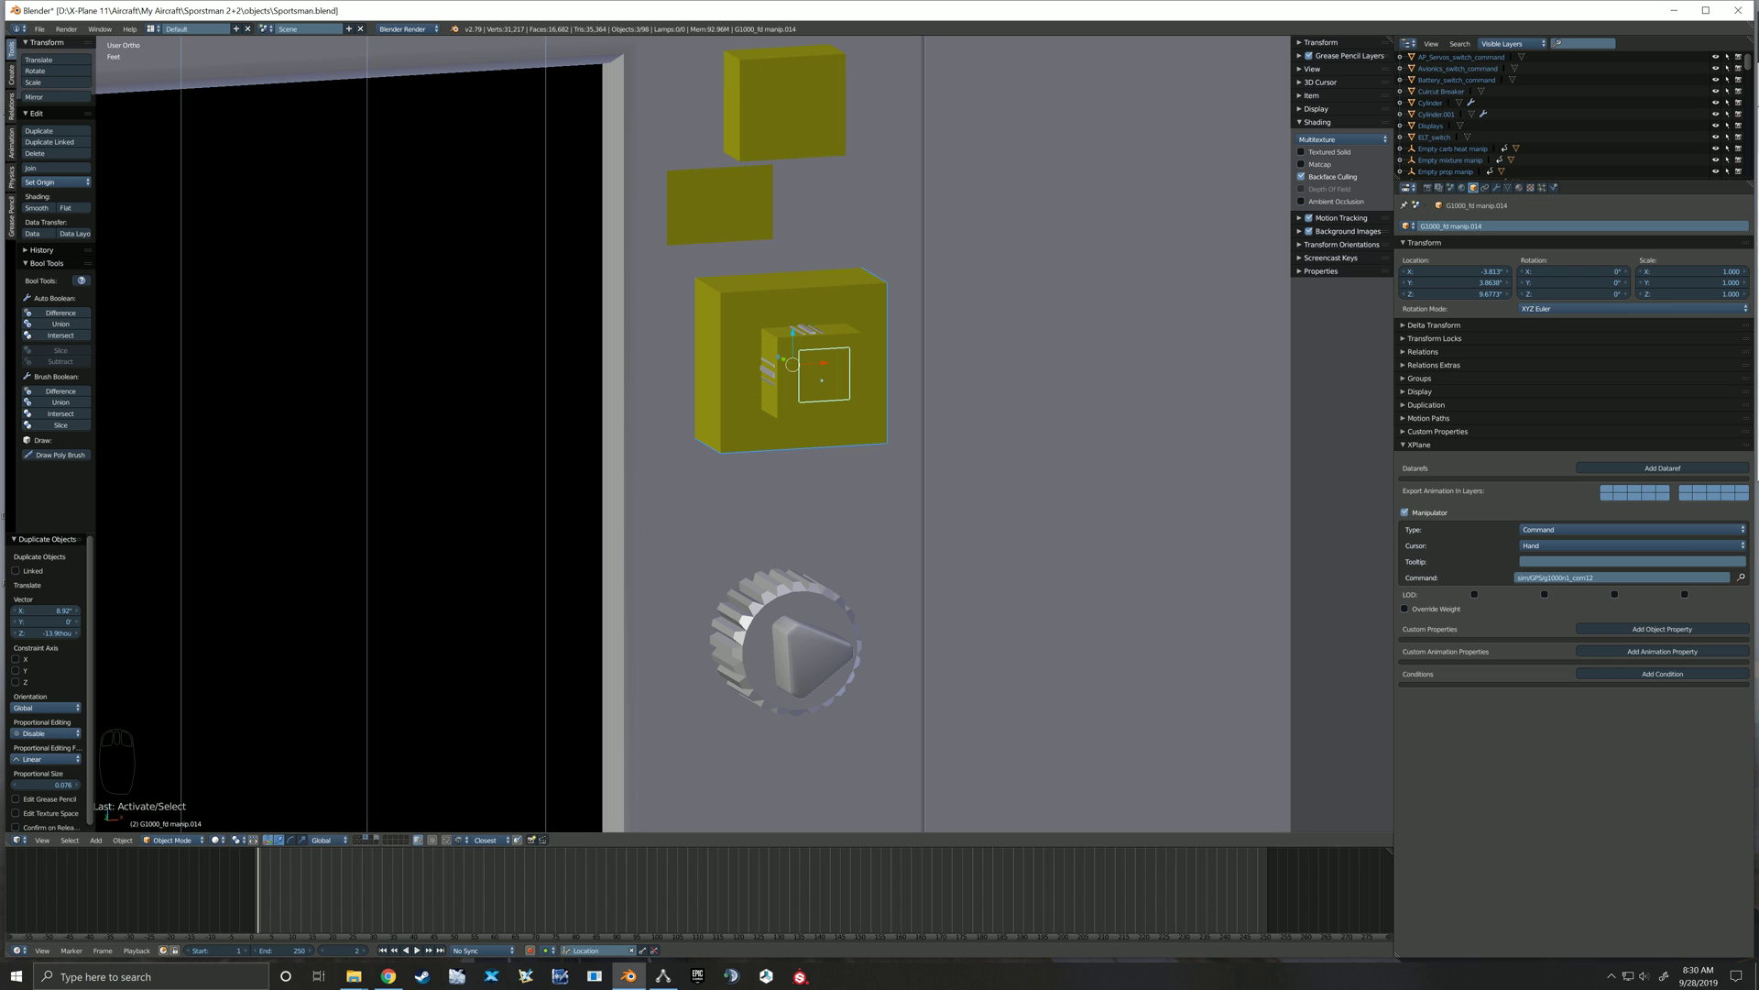
pyautogui.press('KP_1')
pyautogui.scroll(-4, 862, 404)
pyautogui.keyDown('shift'); pyautogui.moveTo(861, 404); pyautogui.dragTo(859, 162, button='middle'); pyautogui.keyUp('shift')
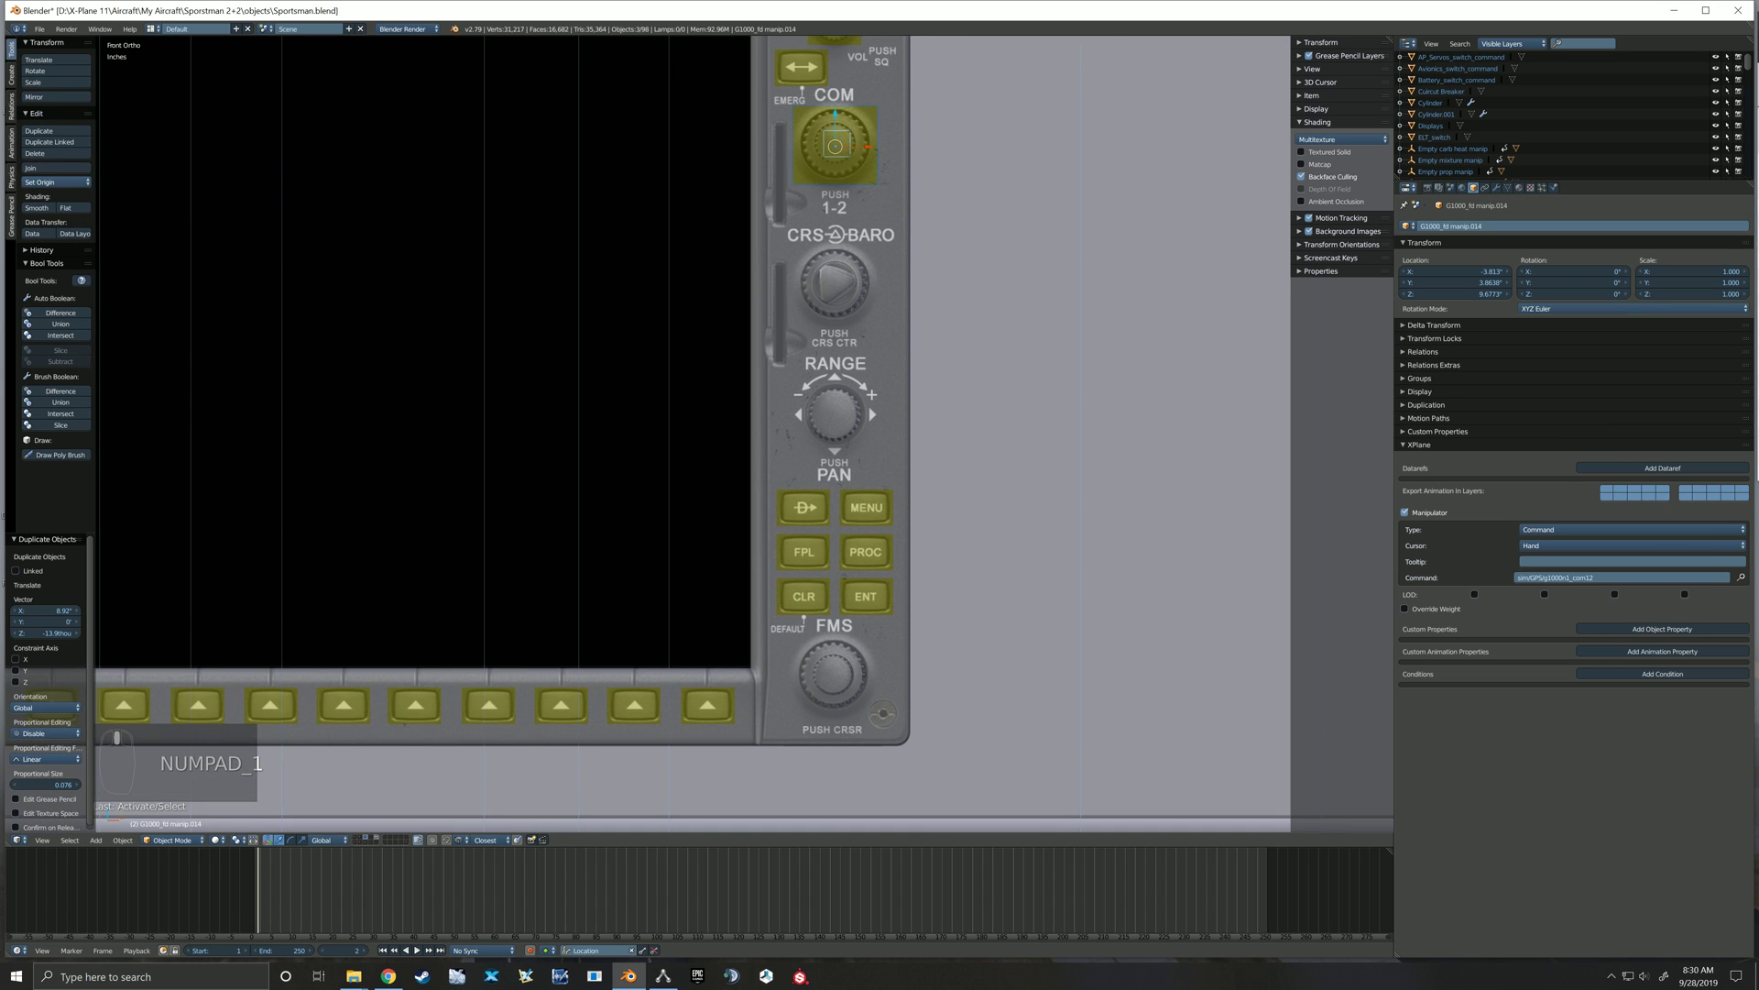
pyautogui.scroll(1, 861, 275)
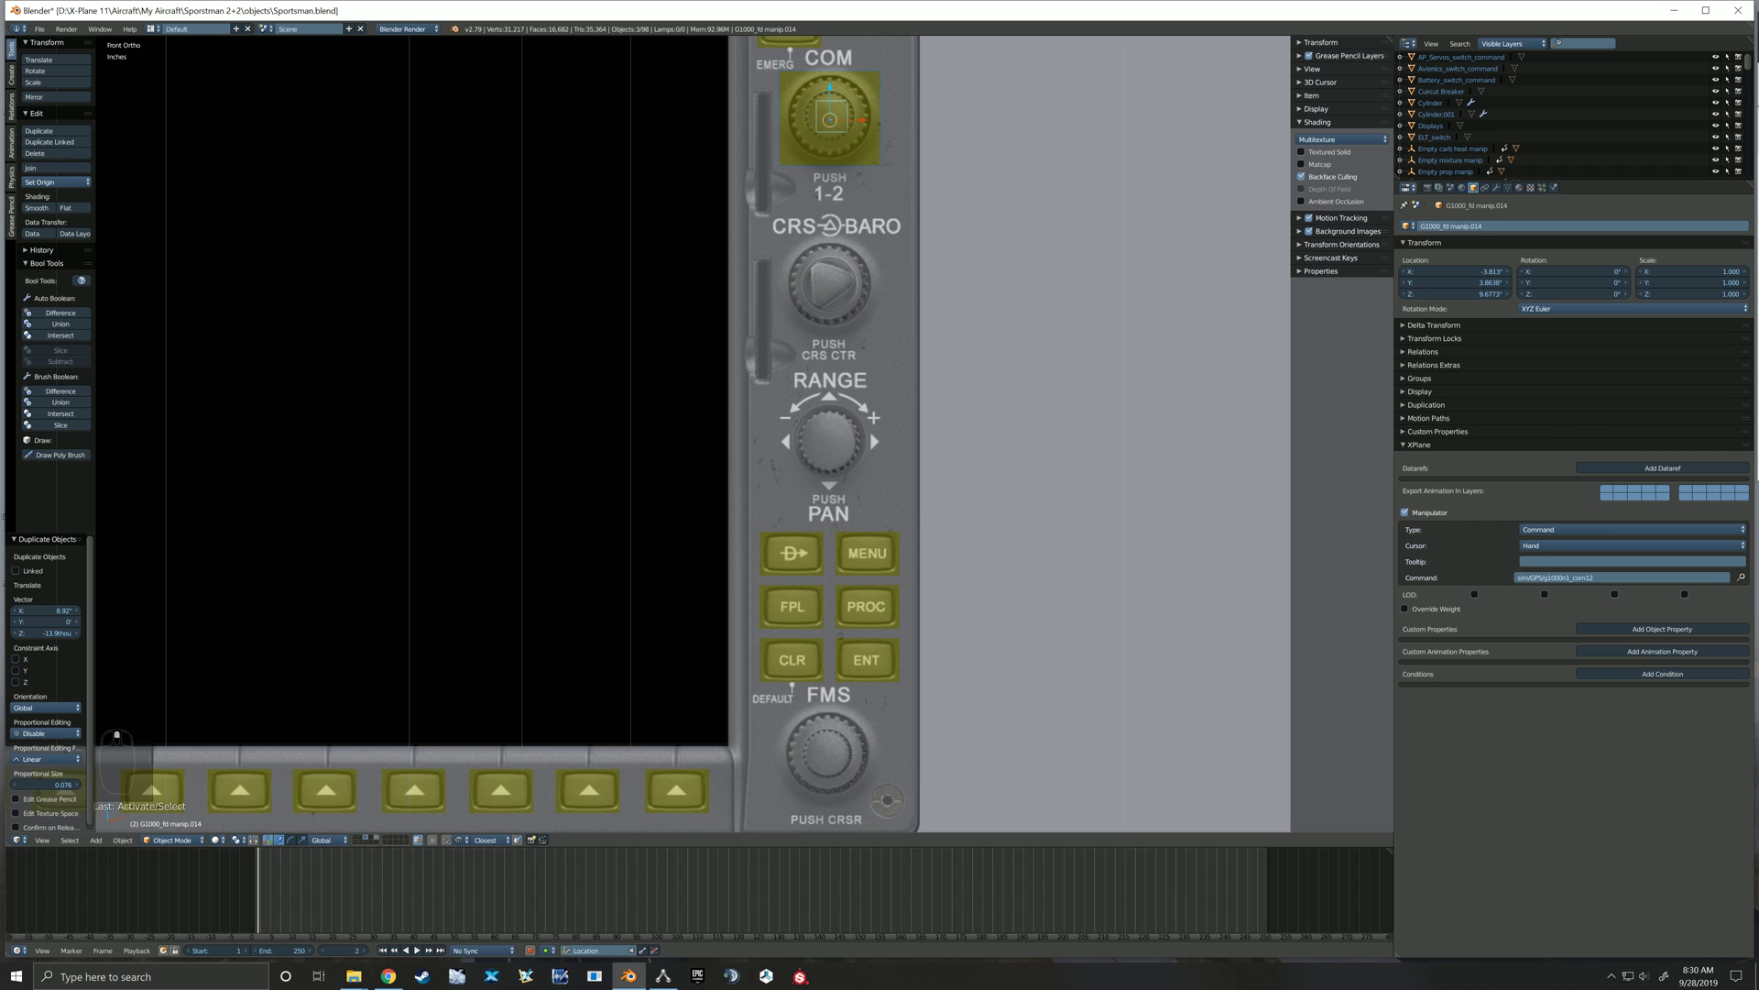
pyautogui.hotkey('shift', 'd')
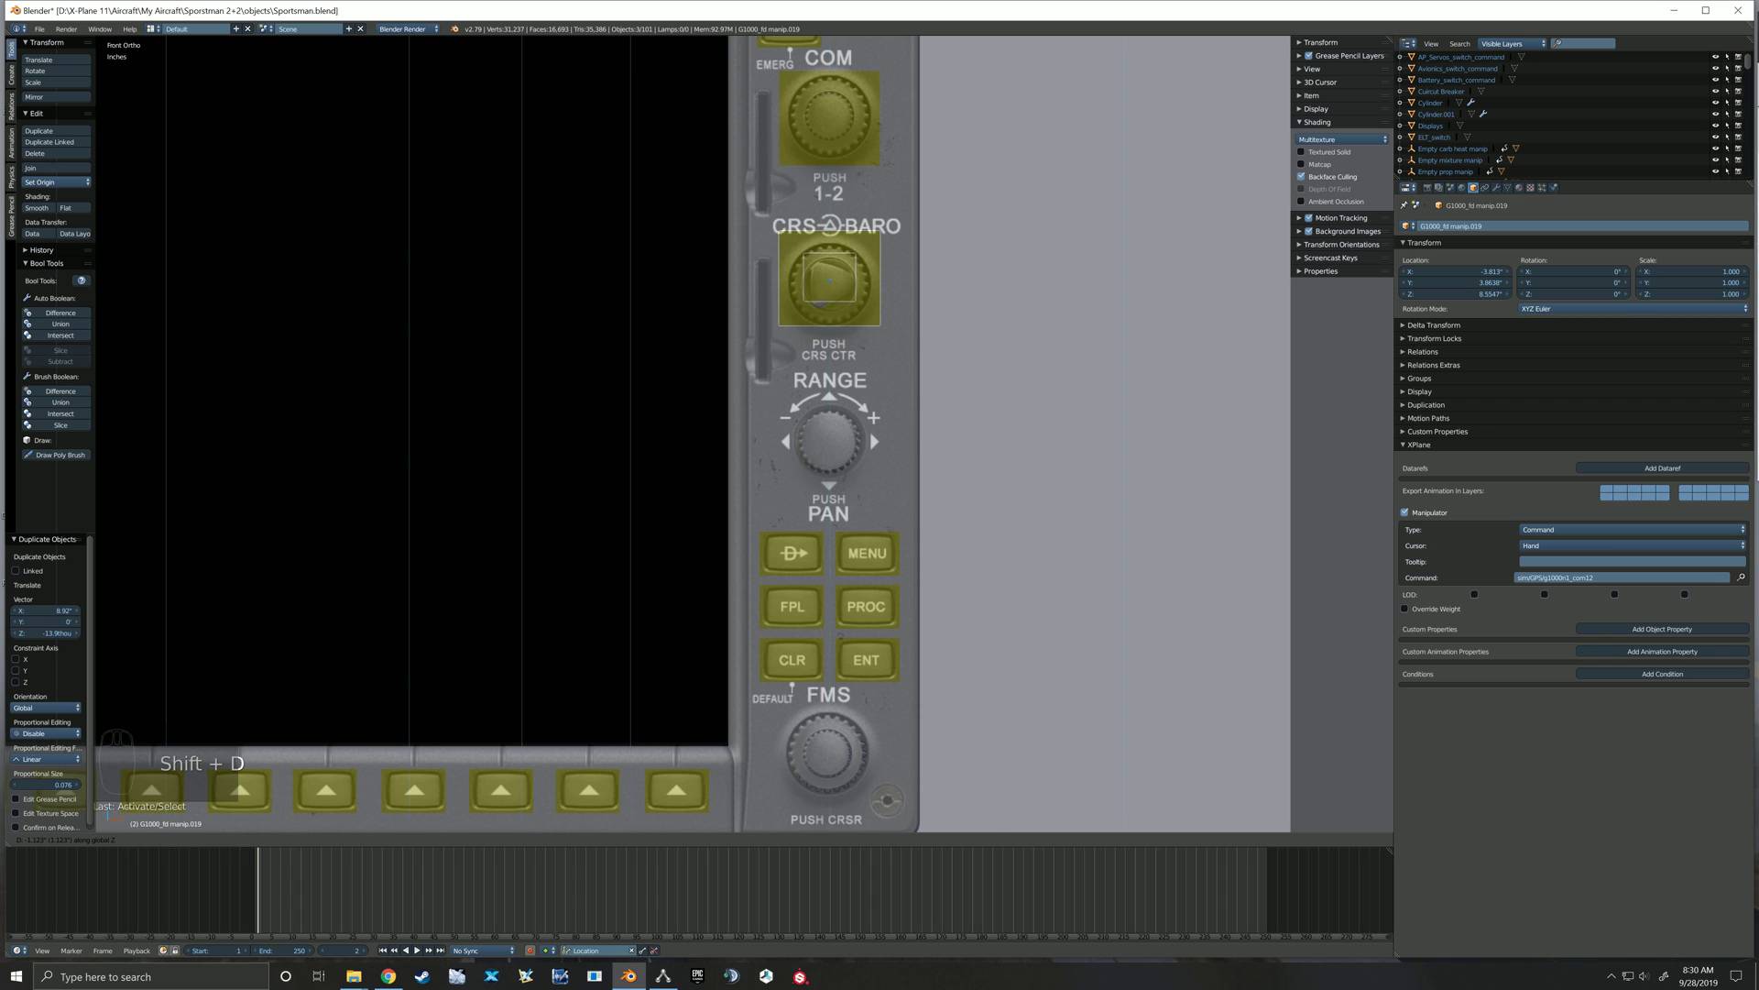
pyautogui.click(829, 285)
# Set the positive command of the CRS/BARO knob's outer box to sim/GPS/g1000n1_baro_up
pyautogui.moveTo(829, 285); pyautogui.dragTo(924, 325, button='middle')
pyautogui.scroll(1, 923, 324)
pyautogui.scroll(3, 828, 280)
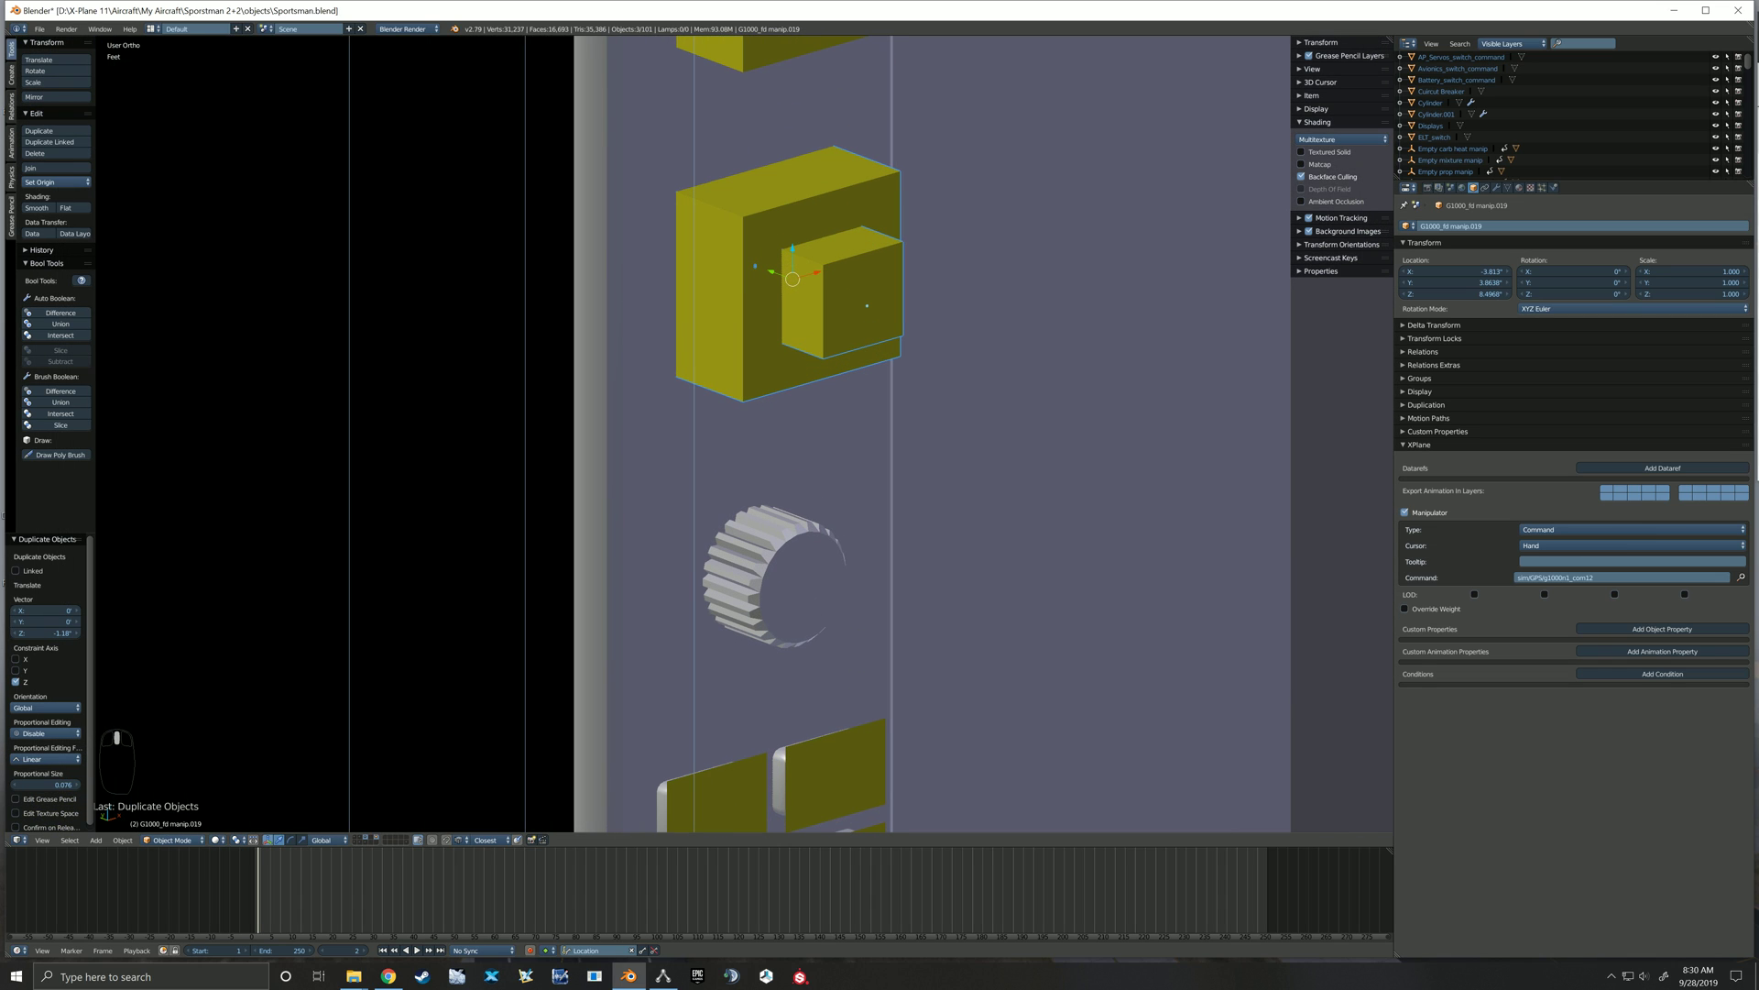
pyautogui.scroll(-1, 828, 279)
pyautogui.moveTo(828, 280); pyautogui.dragTo(799, 255, button='middle')
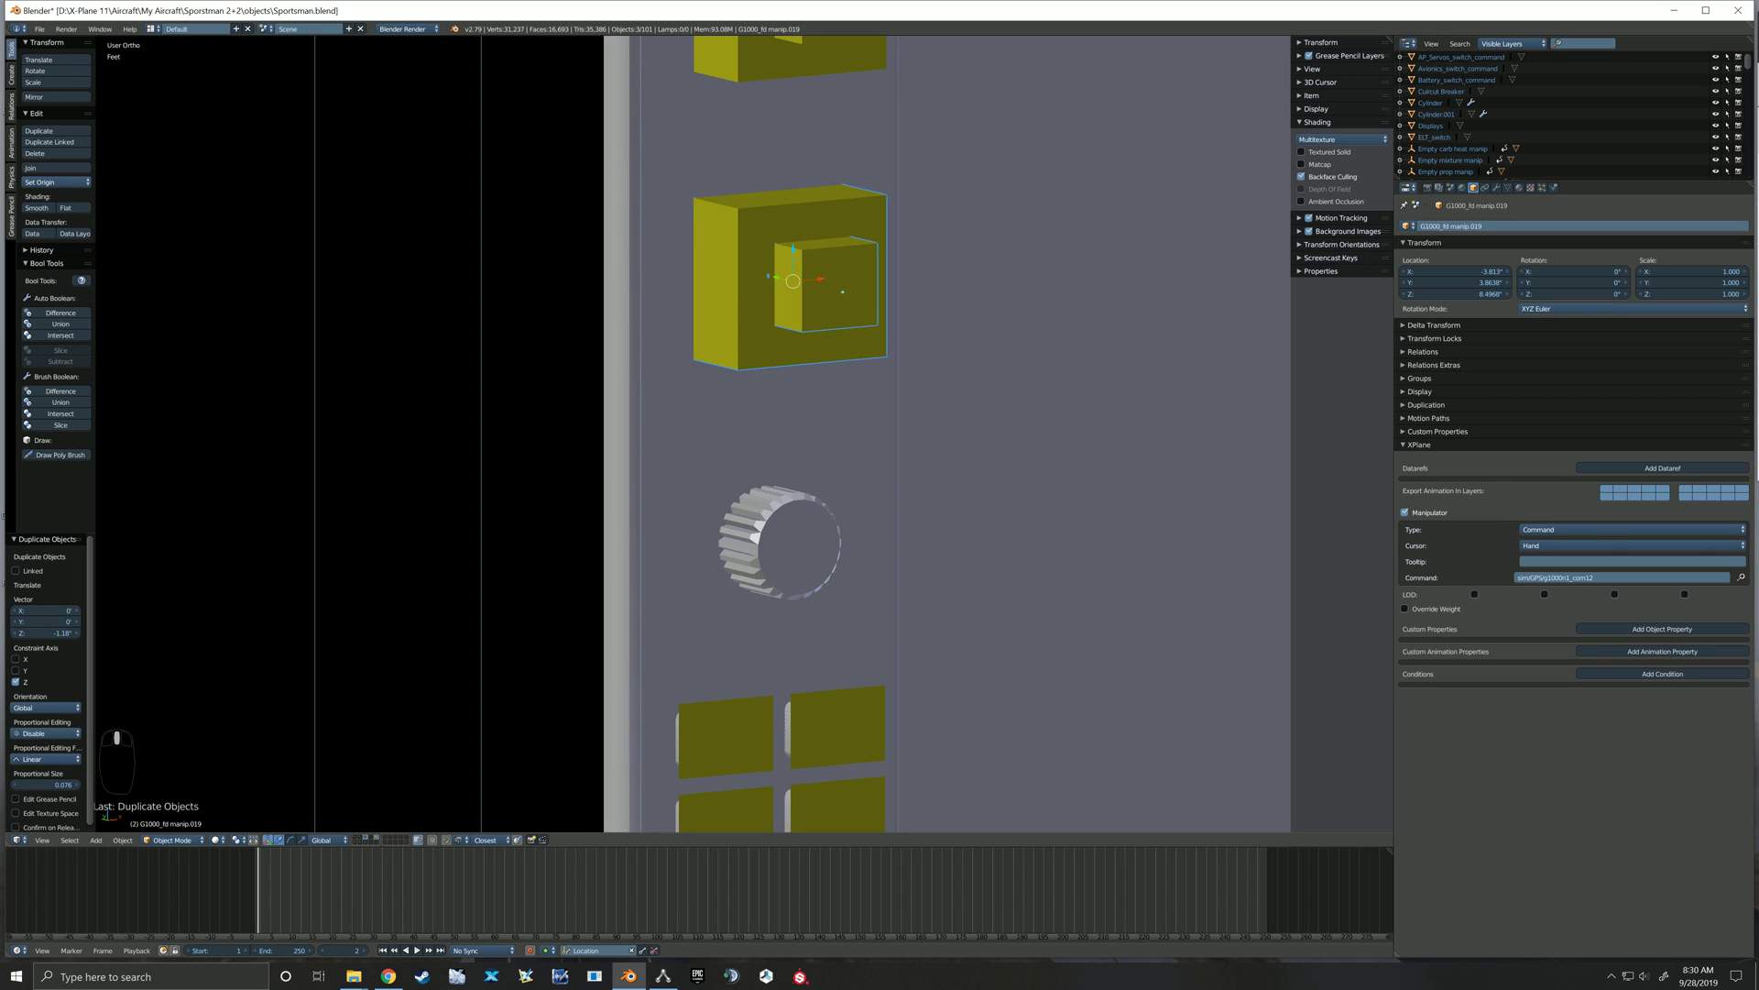
pyautogui.rightClick(755, 302)
pyautogui.hotkey('alt', 'Tab')
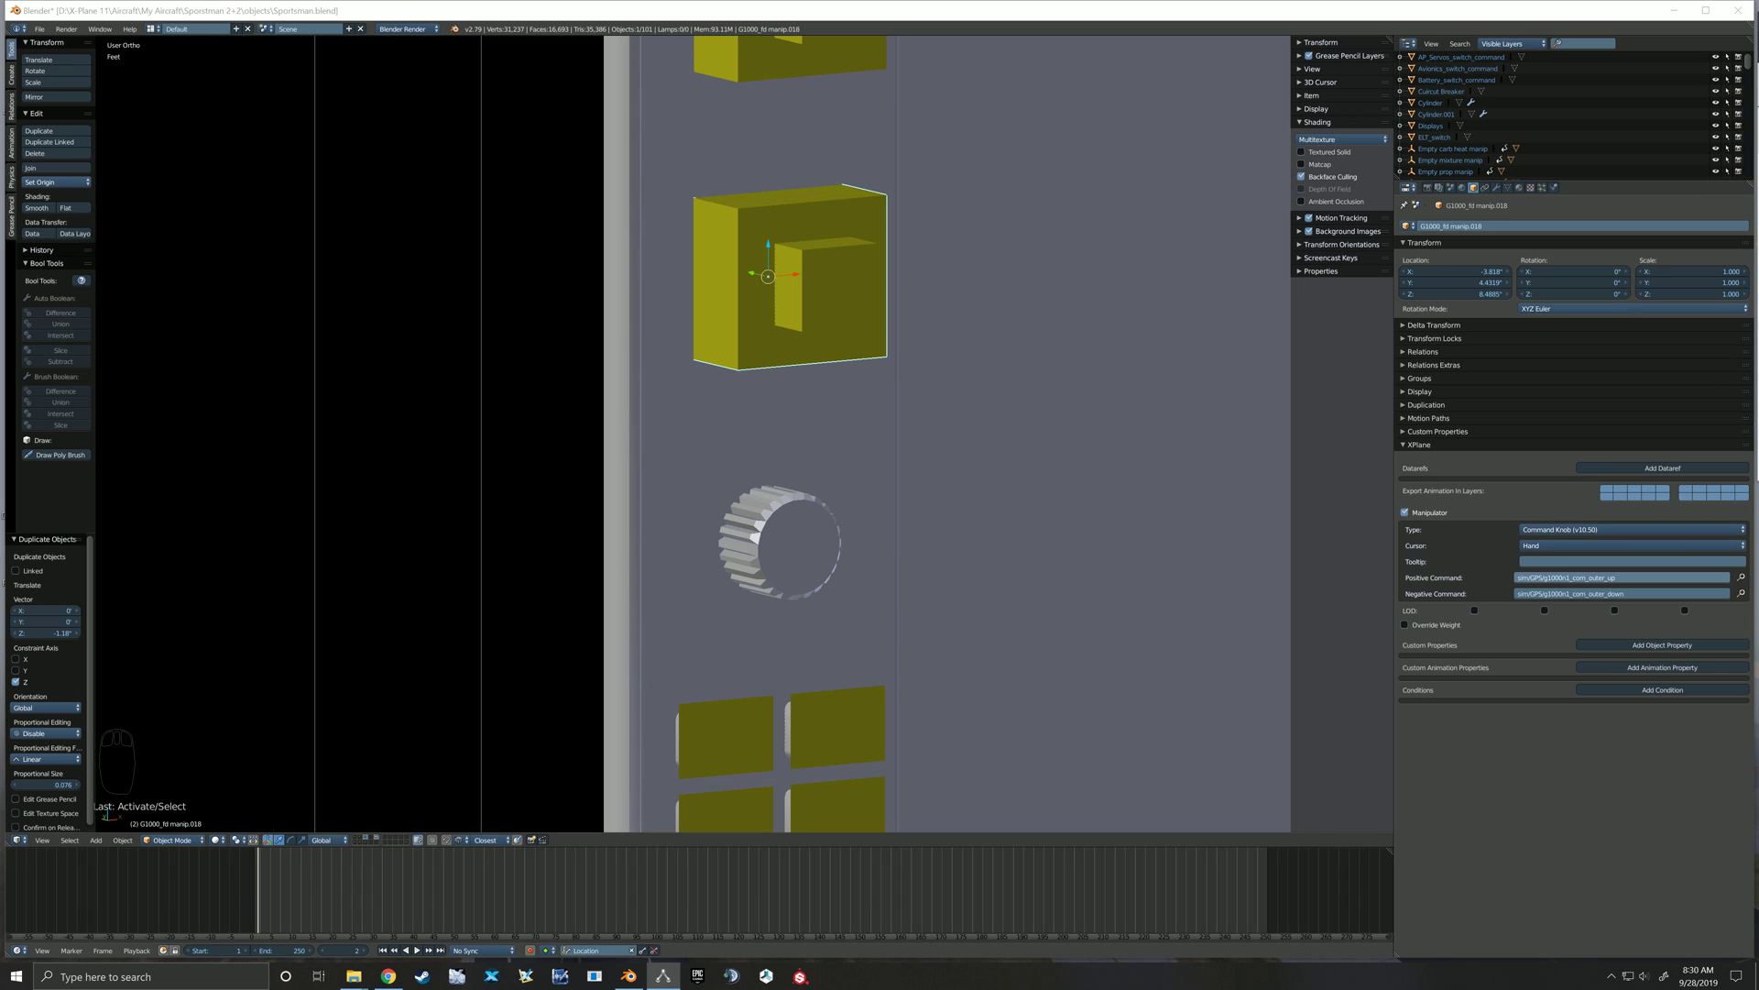
pyautogui.click(1618, 578)
pyautogui.moveTo(1618, 578); pyautogui.dragTo(1572, 577)
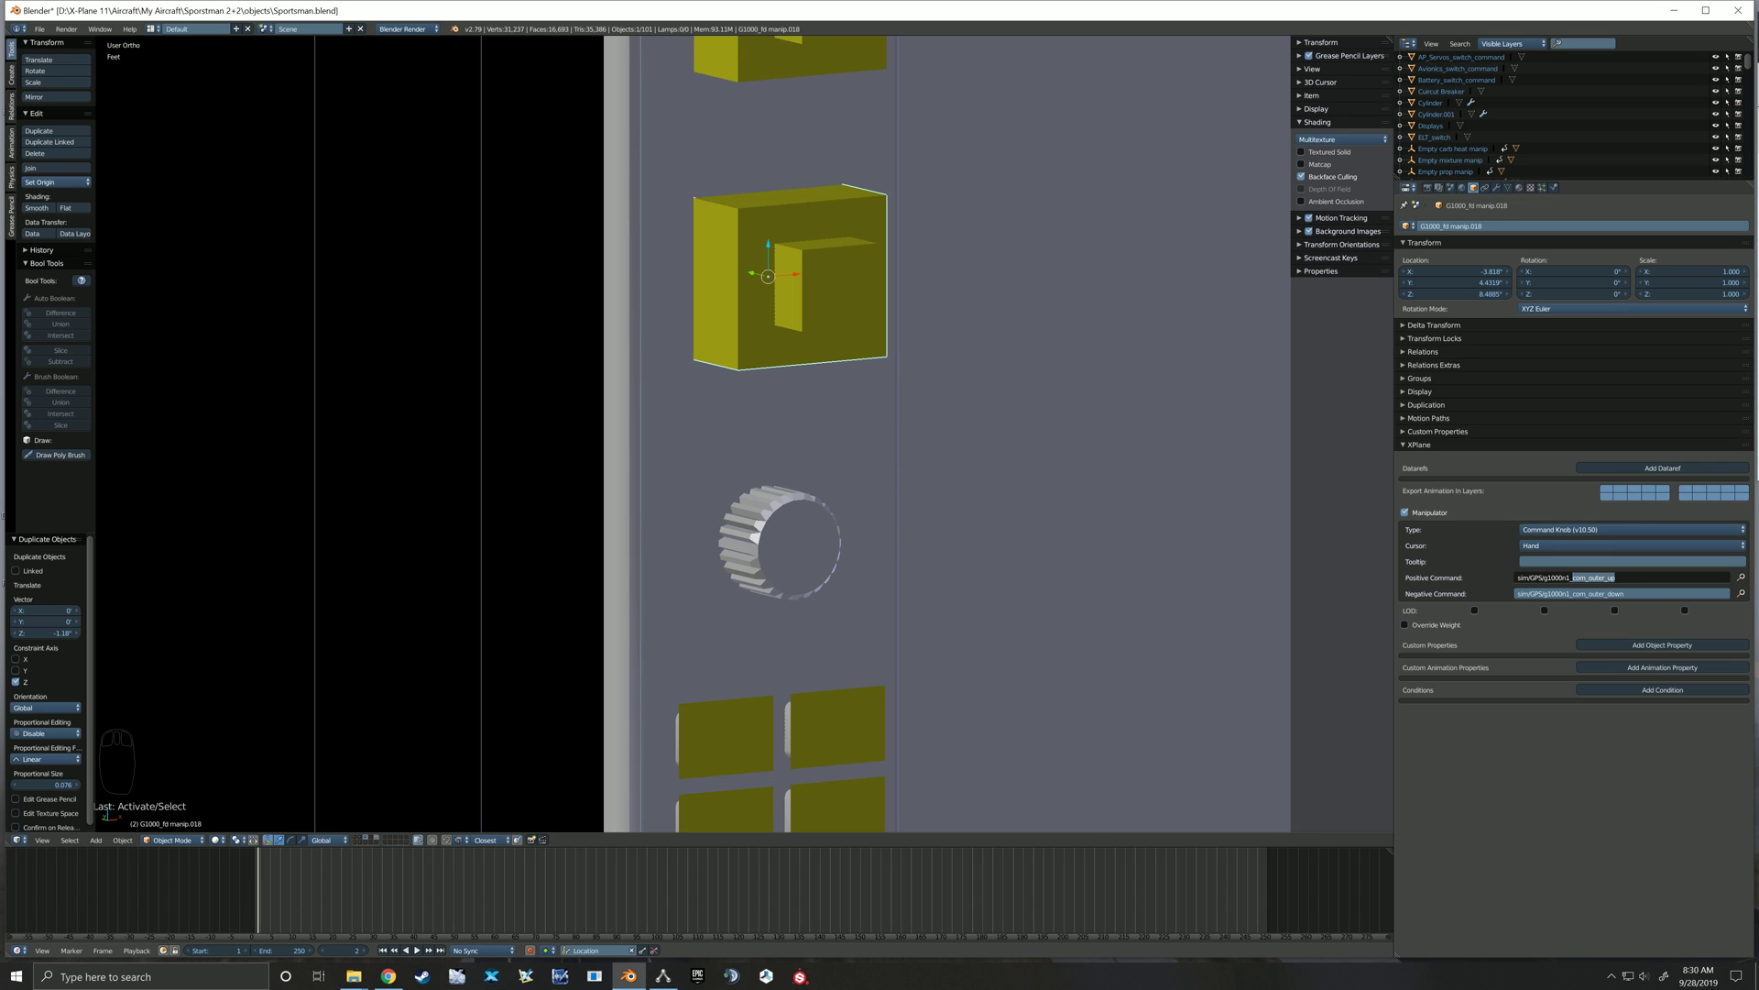
pyautogui.write('baro_up')
# Set the negative command of the CRS/BARO knob's outer box to sim/GPS/g1000n1_baro_down
pyautogui.click(1627, 594)
pyautogui.click(1626, 594)
pyautogui.moveTo(1627, 593); pyautogui.dragTo(1573, 593)
pyautogui.press('BackSpace')
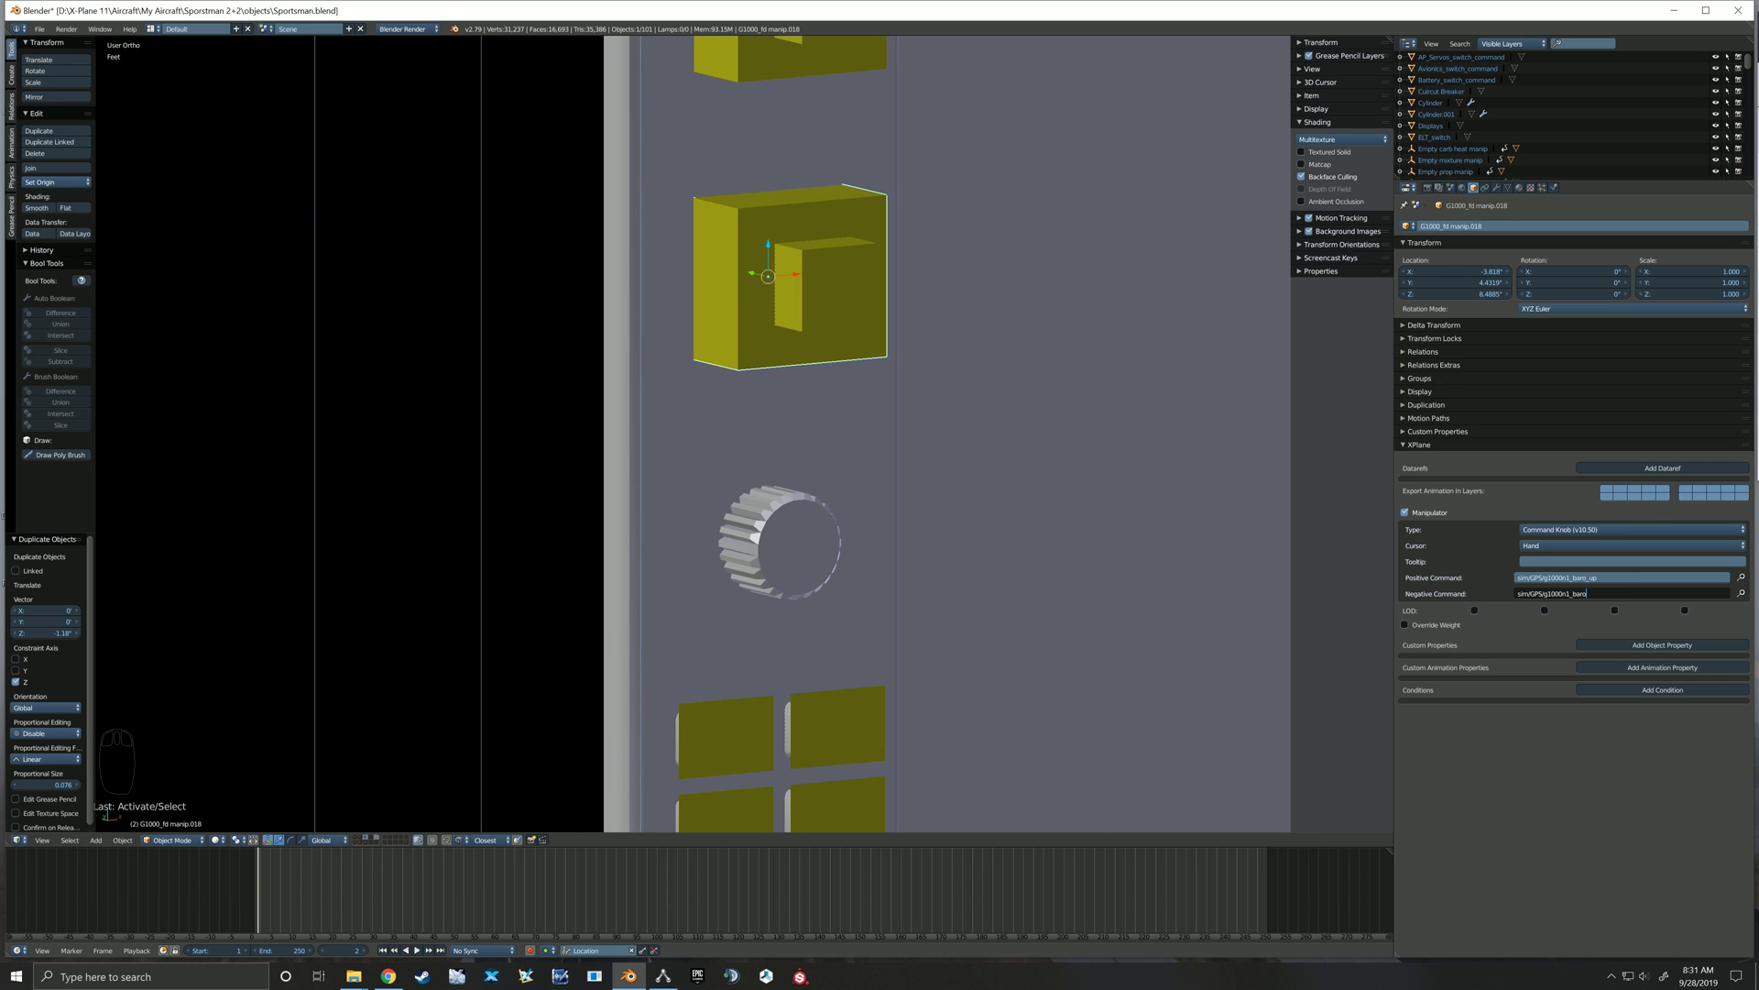
pyautogui.write('baro_down')
pyautogui.press('Return')
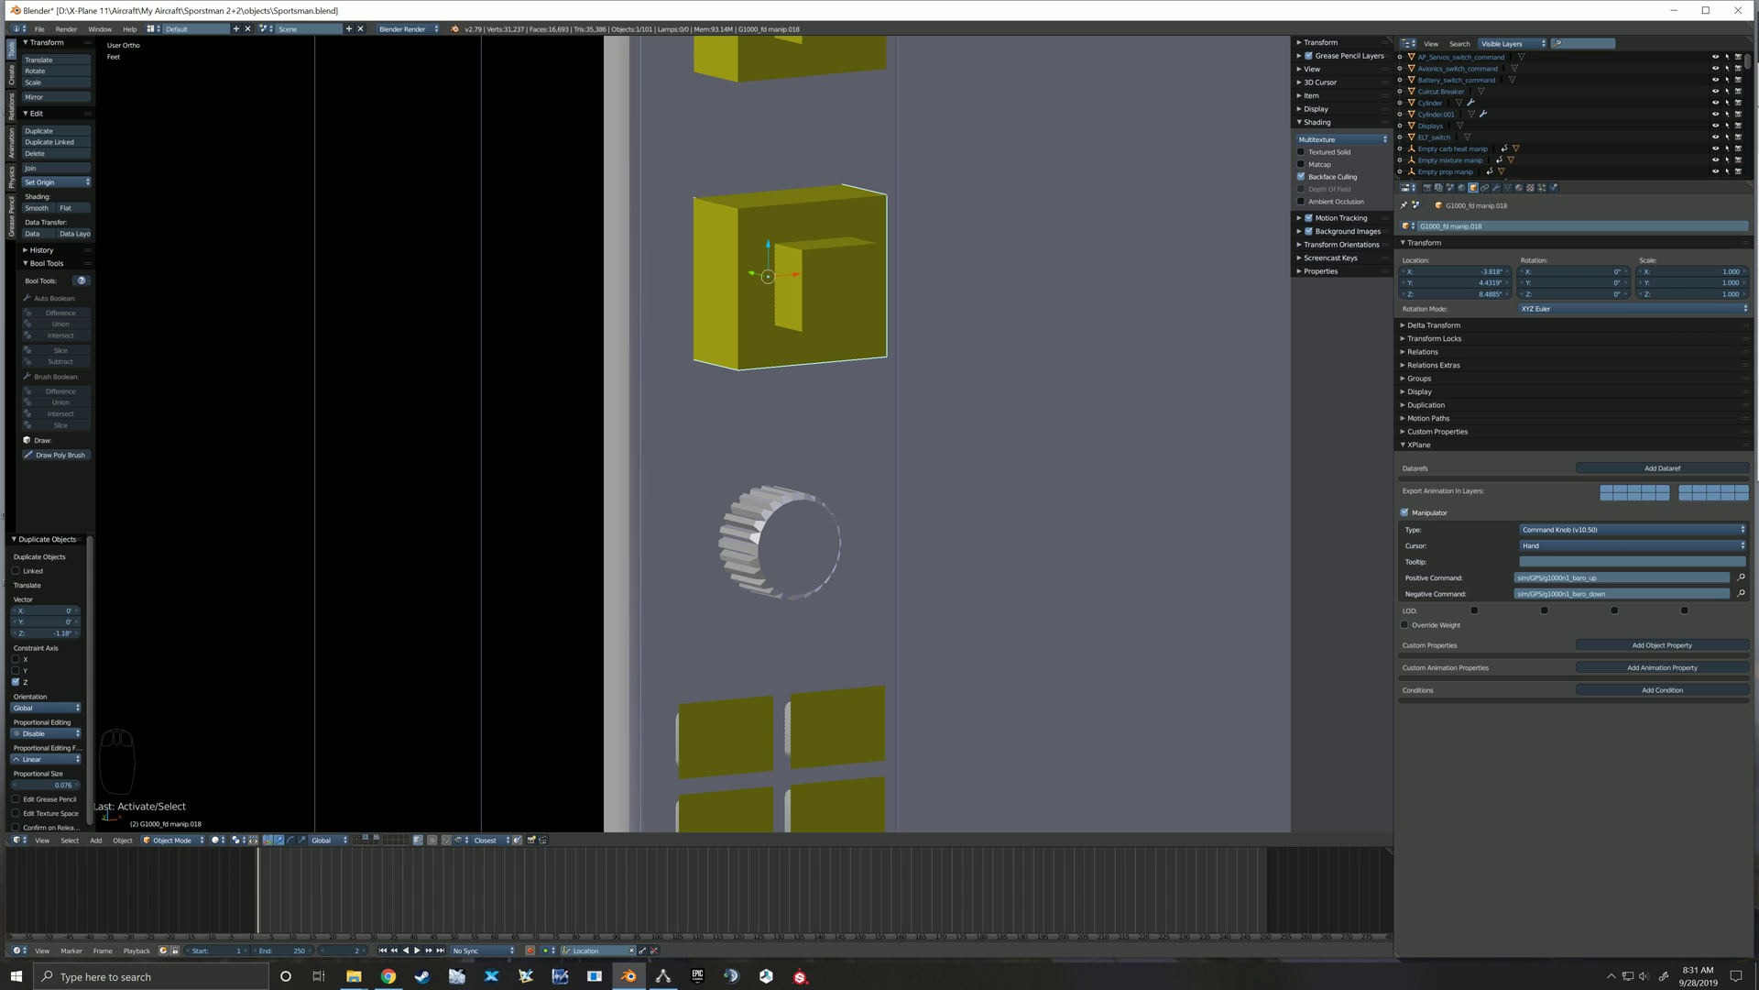
# Set the positive command of the CRS/BARO knob's inner box to sim/GPS/g1000n1_crs_up
pyautogui.moveTo(1008, 458); pyautogui.dragTo(944, 435, button='middle')
pyautogui.rightClick(811, 278)
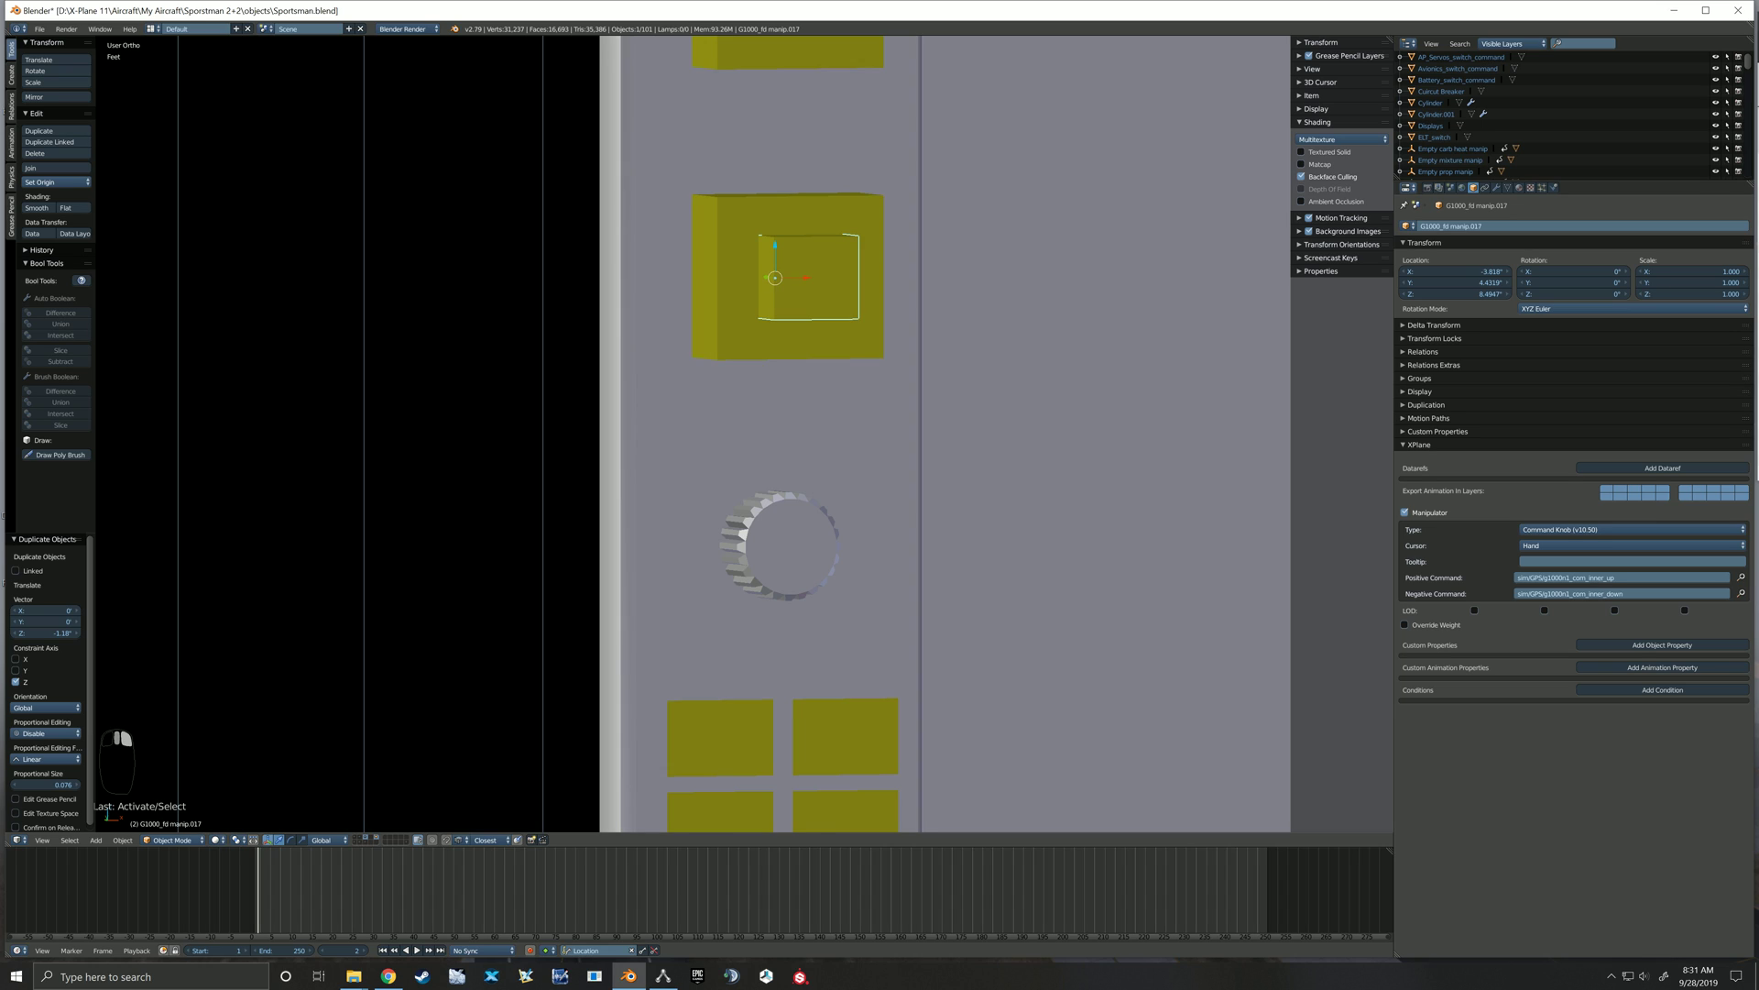
pyautogui.press('KP_1')
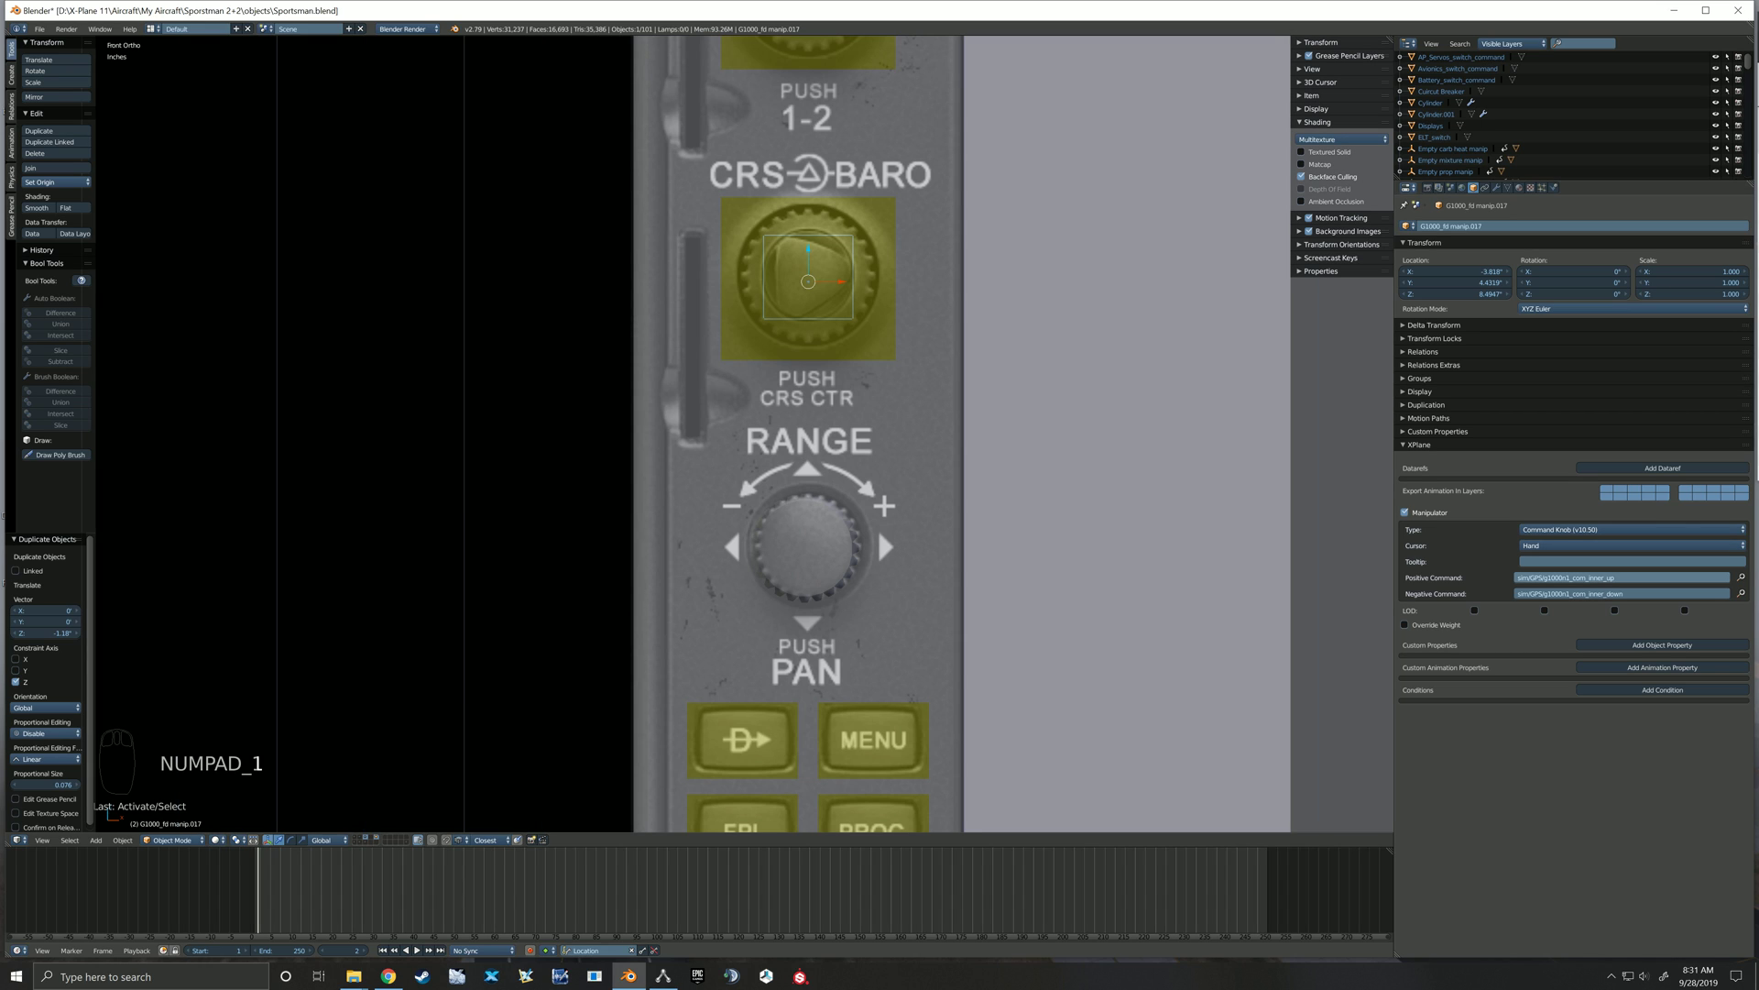
pyautogui.hotkey('alt', 'Tab')
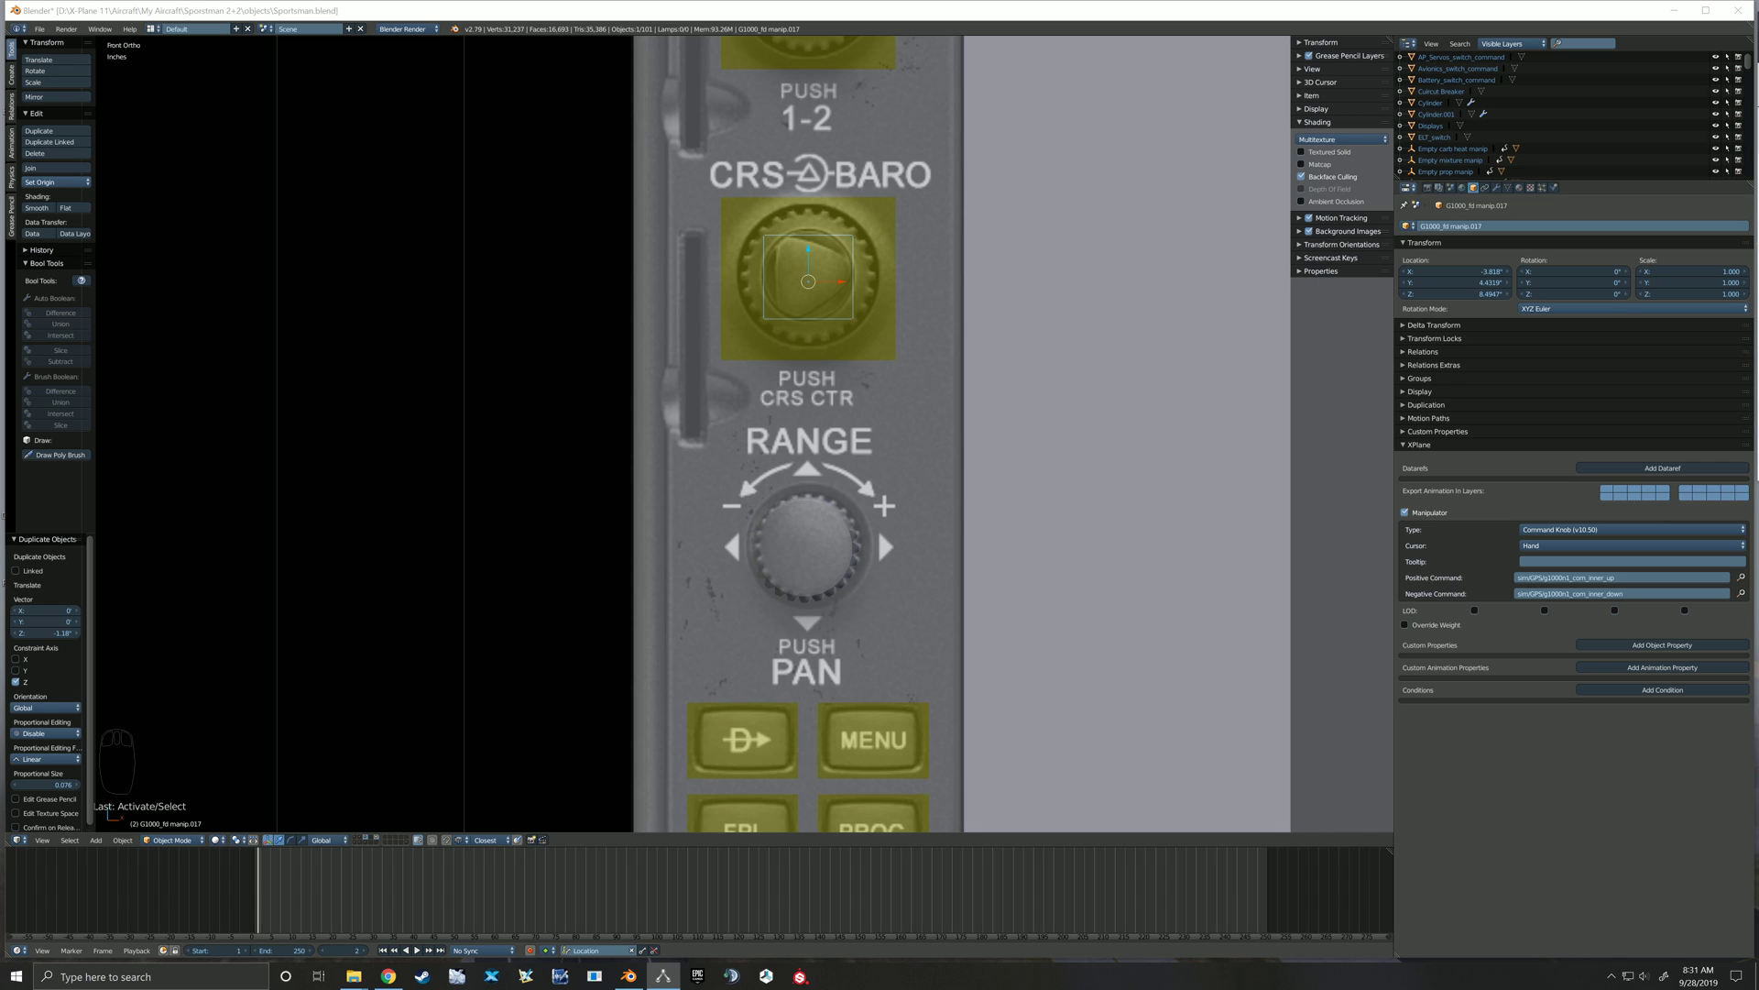
pyautogui.click(1621, 578)
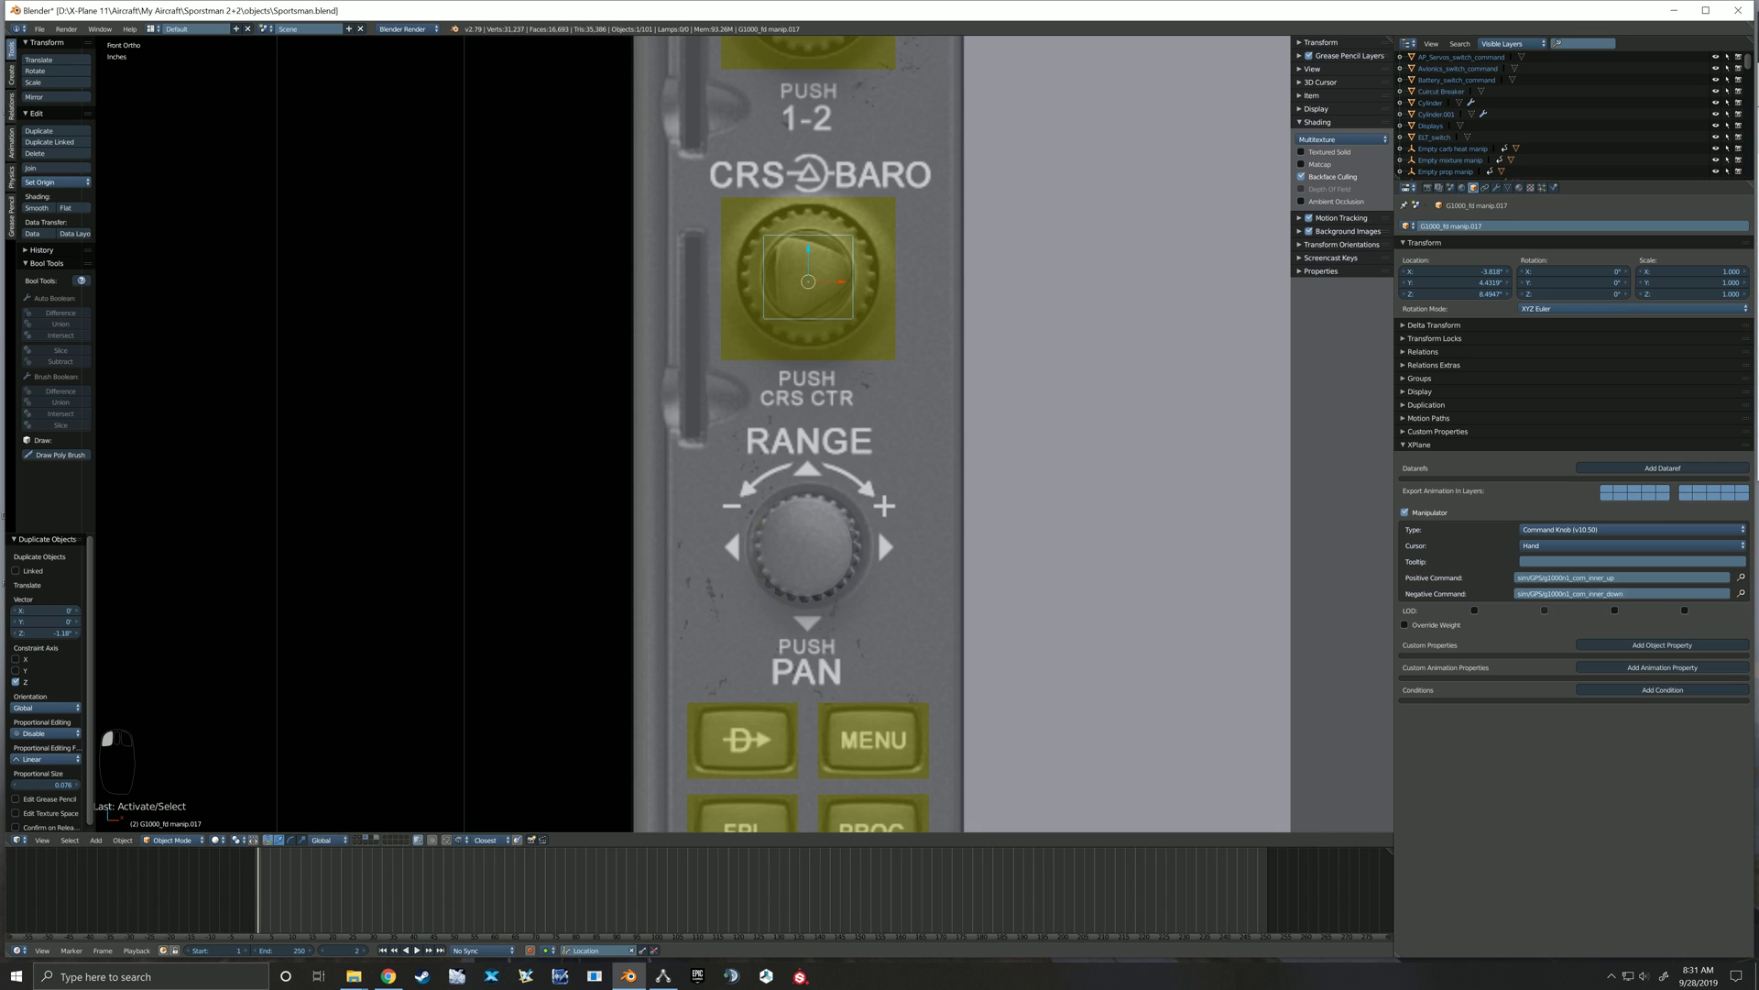
pyautogui.click(1622, 578)
pyautogui.moveTo(1603, 577); pyautogui.dragTo(1578, 577)
pyautogui.write('rs')
pyautogui.press('Return')
# Set the negative command of the CRS/BARO knob's inner box to sim/GPS/g1000n1_crs_down
pyautogui.click(1621, 594)
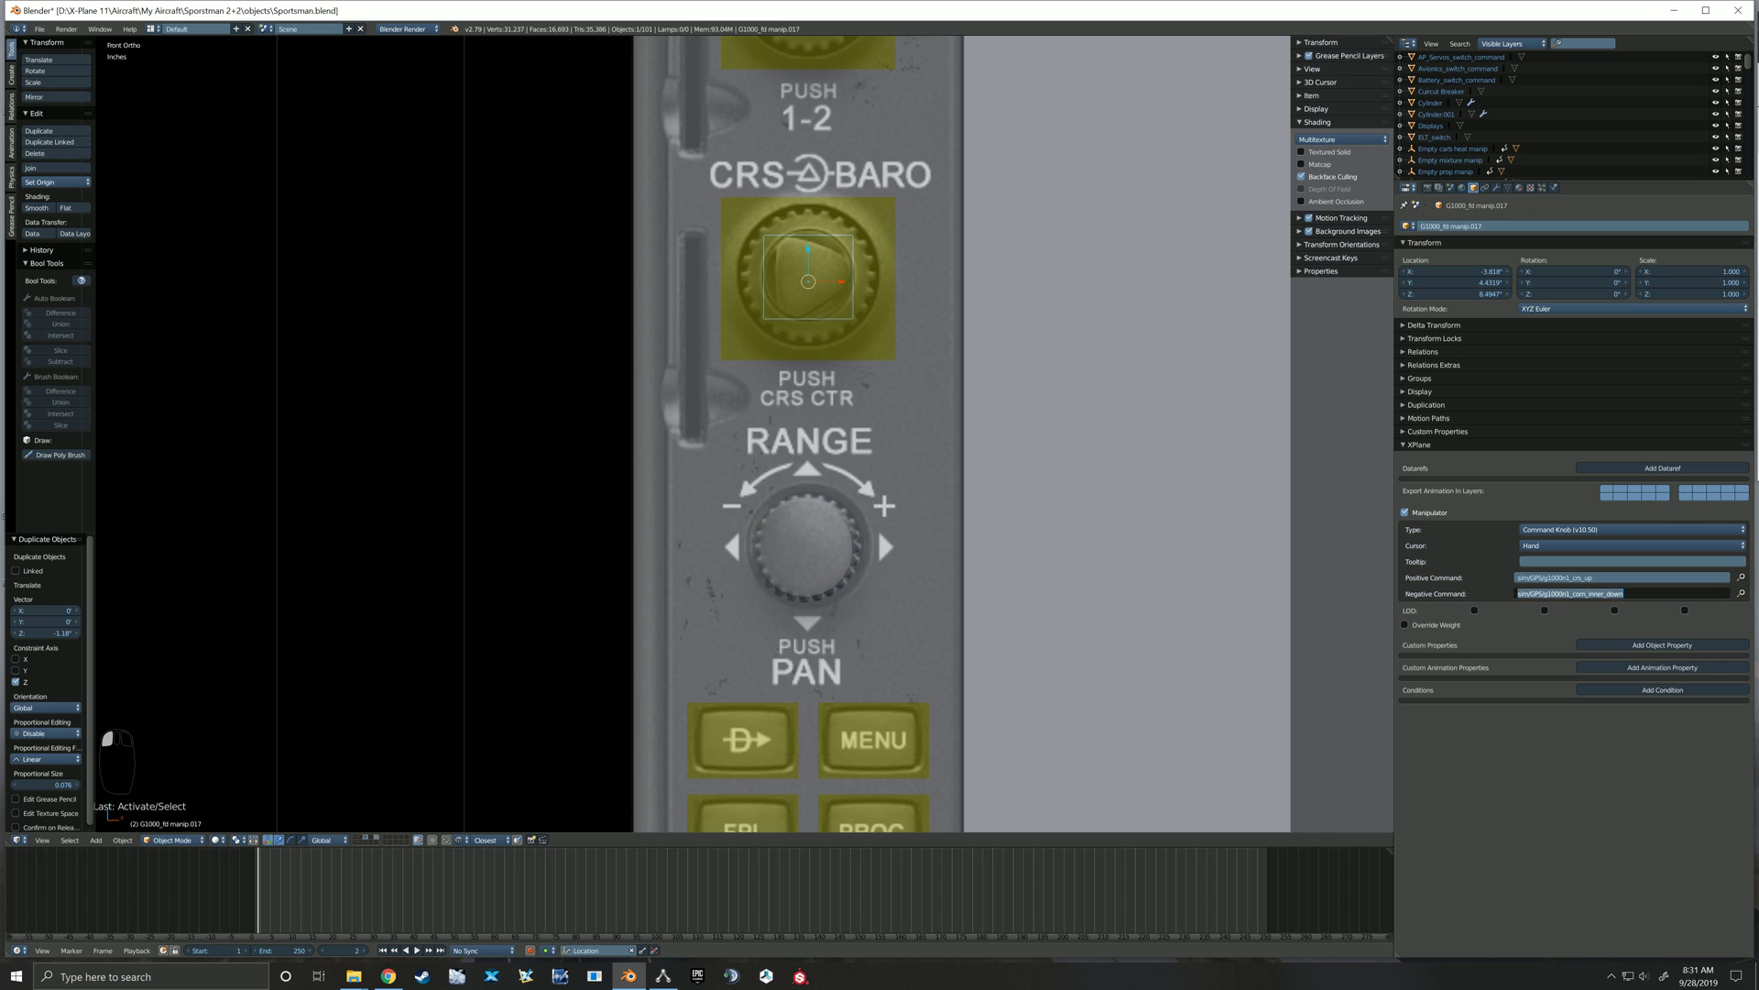
pyautogui.moveTo(1604, 594); pyautogui.dragTo(1576, 594)
pyautogui.write('rs')
pyautogui.press('Return')
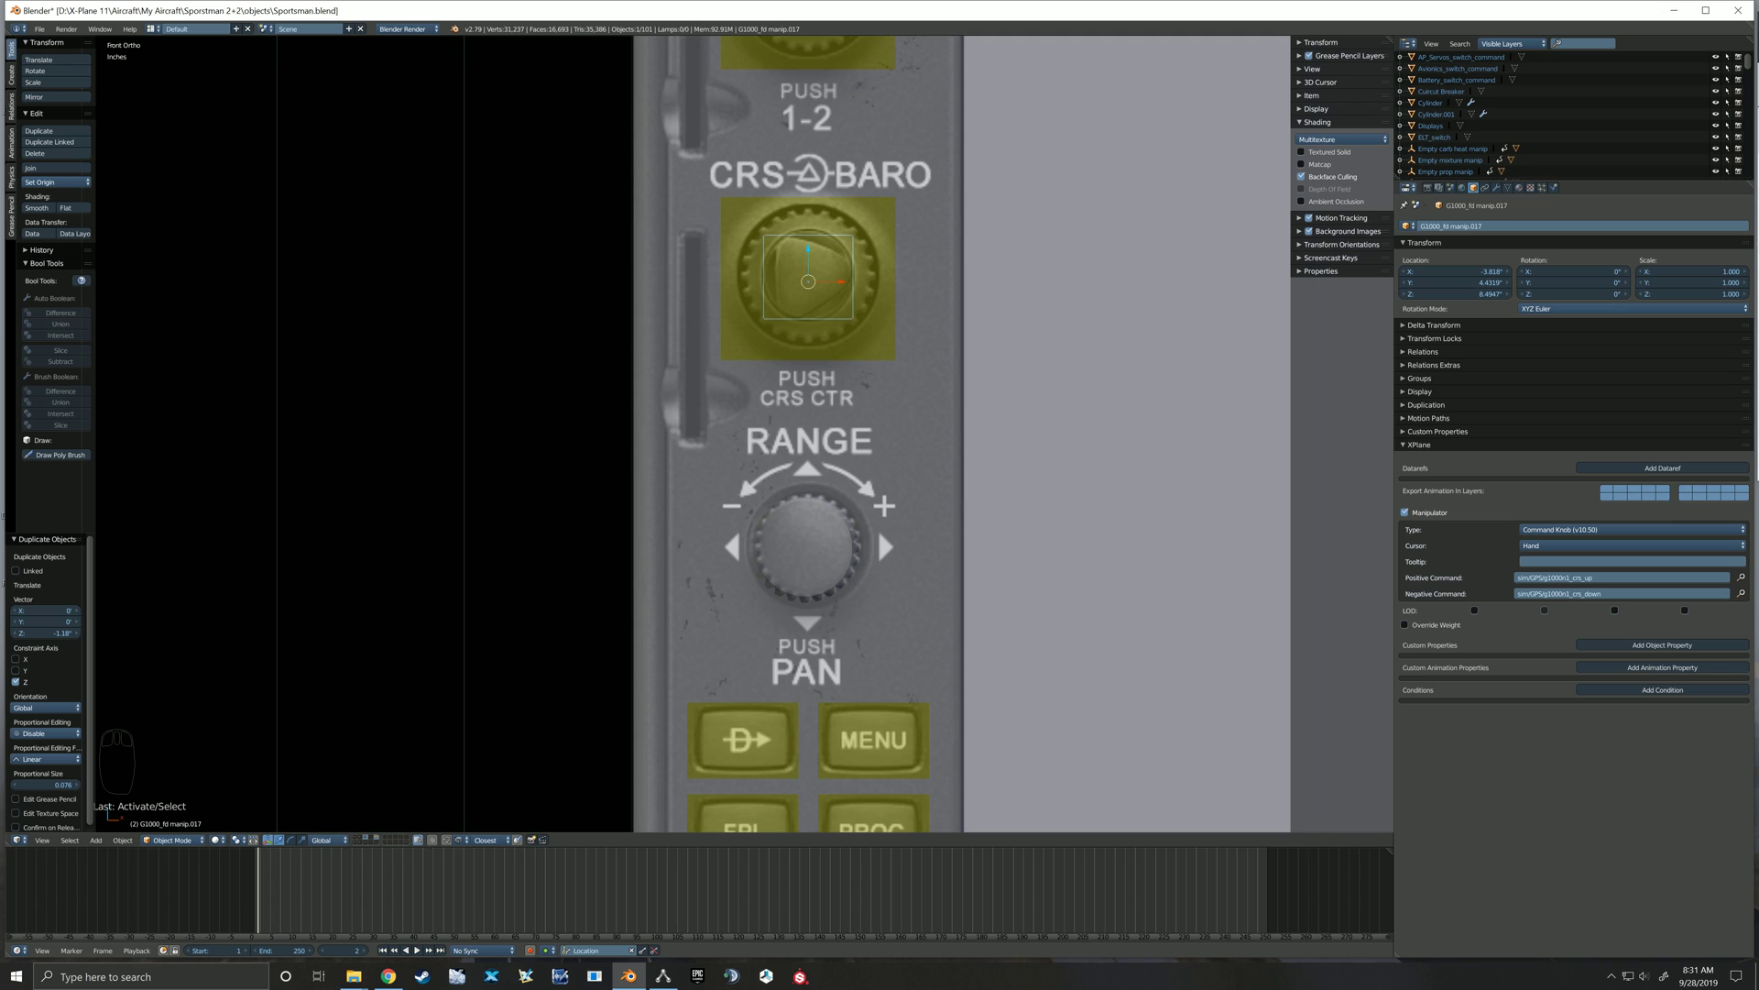
# Set the command of the CRS/BARO knob's push plane to sim/GPS/g1000n1_crs_sync
pyautogui.rightClick(812, 277)
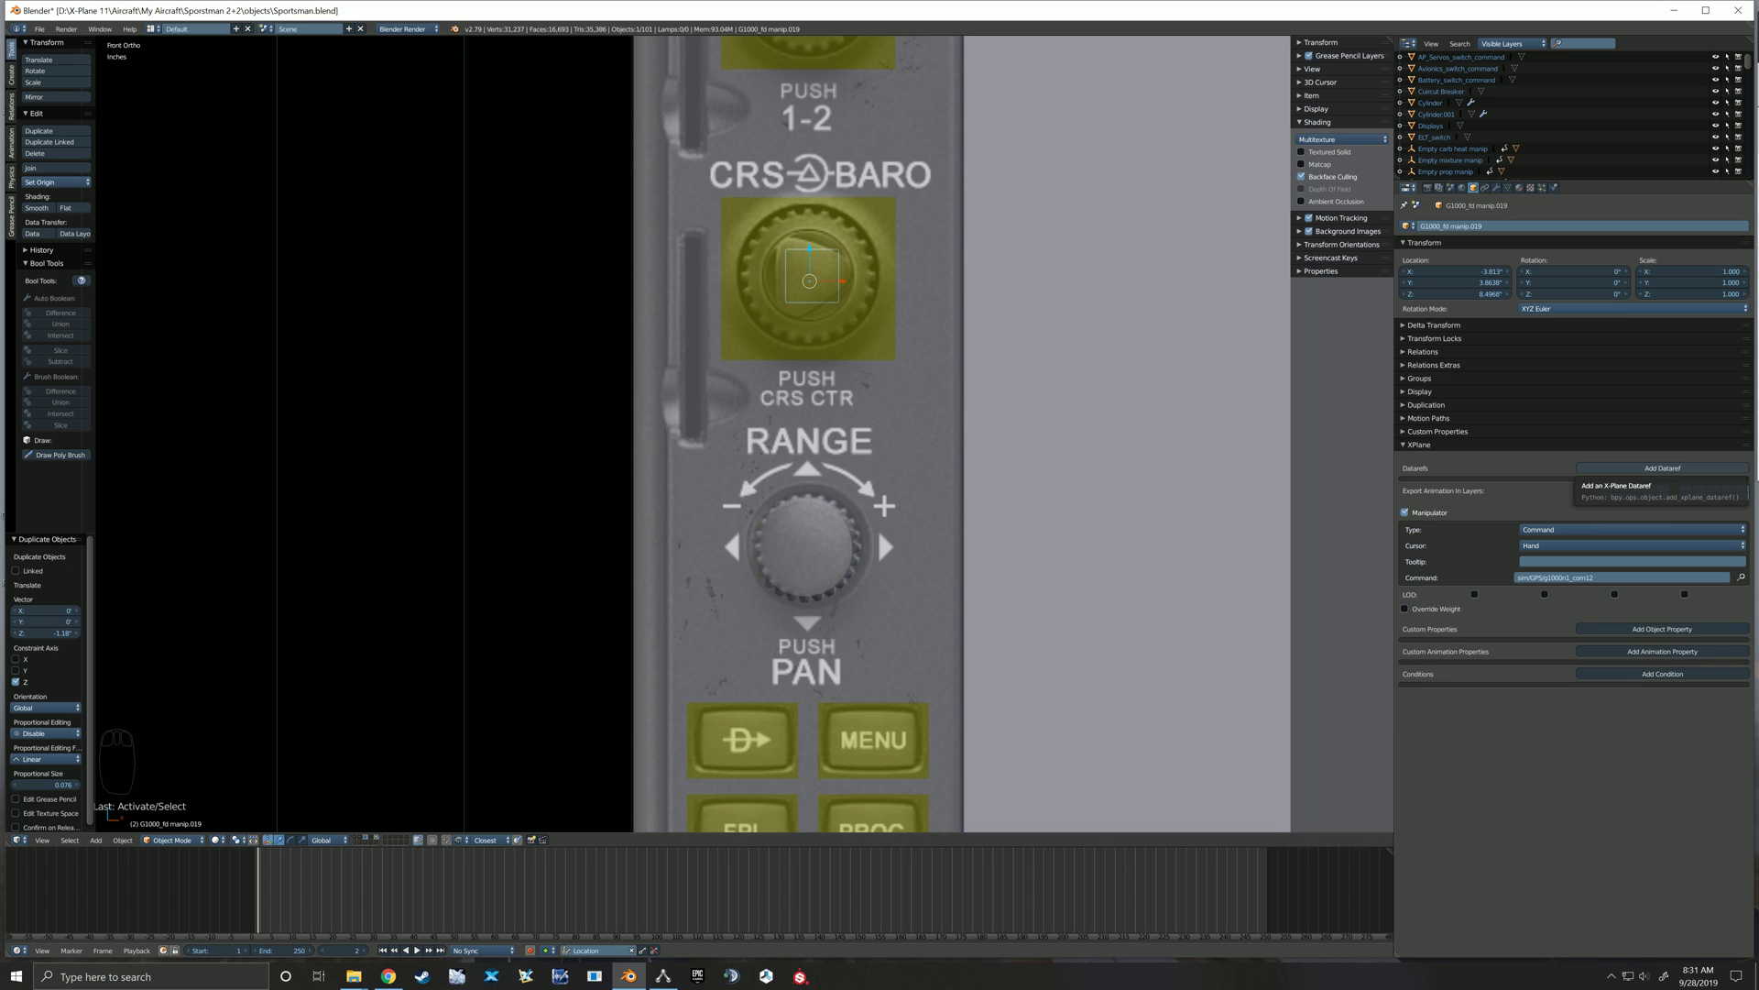
pyautogui.hotkey('alt', 'Tab')
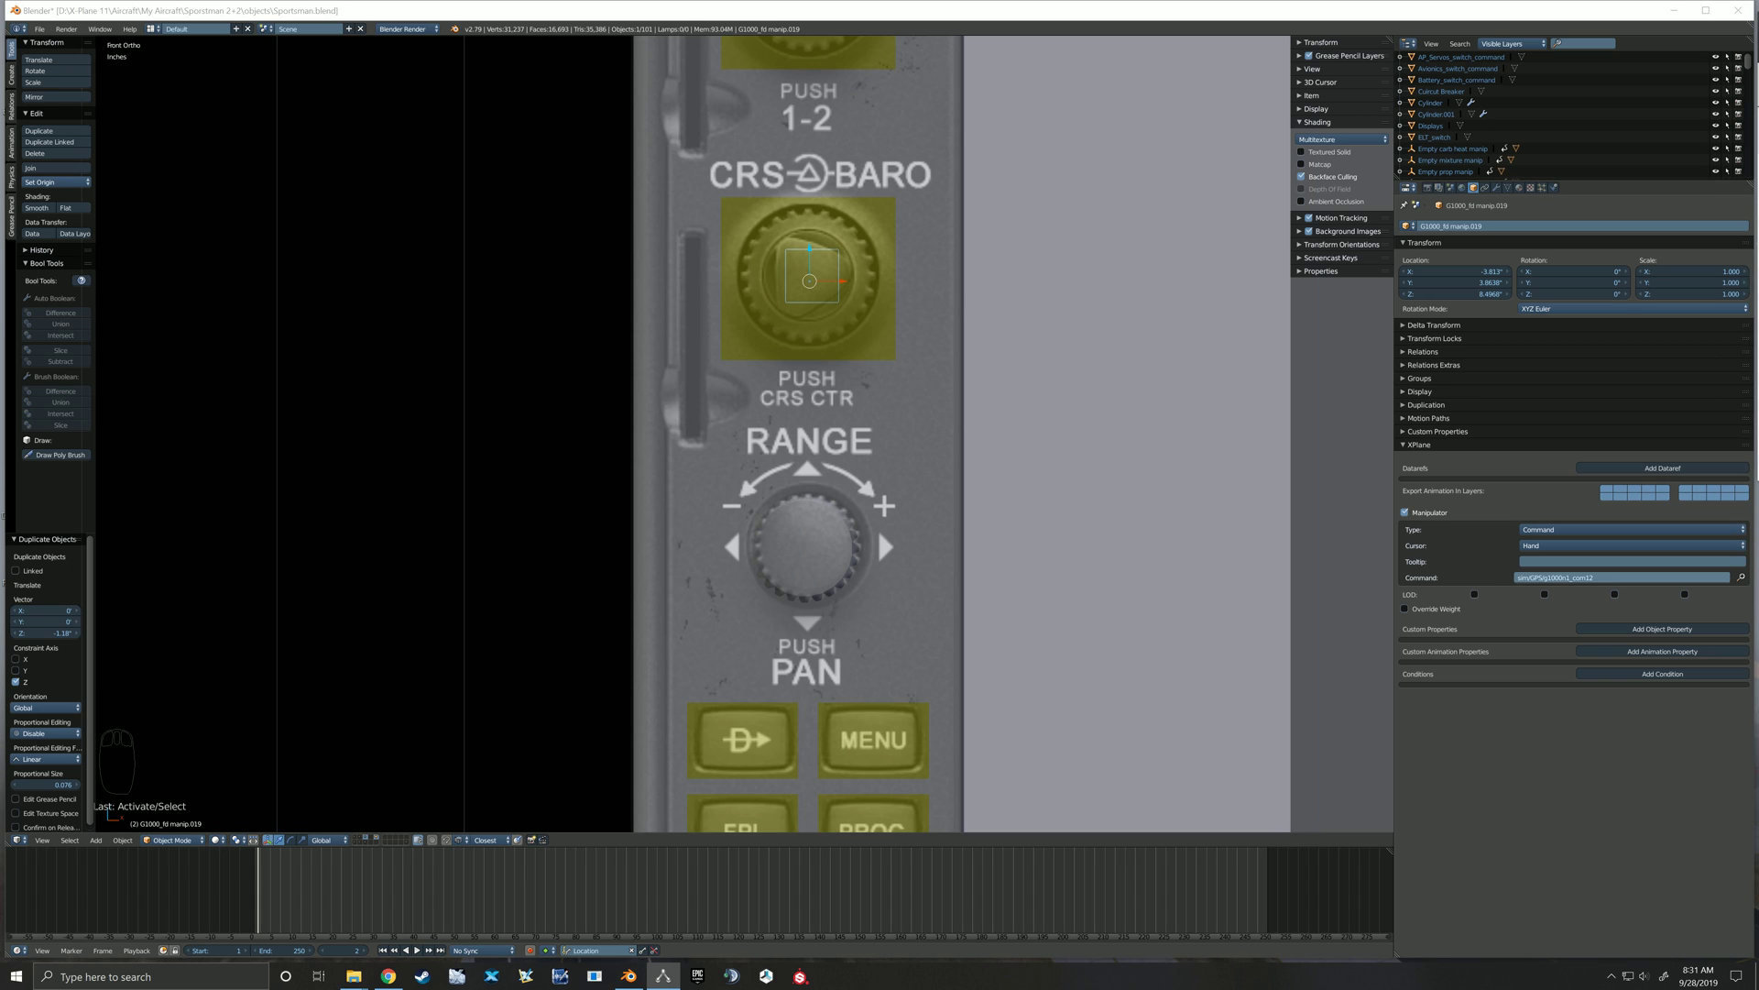
pyautogui.click(1622, 577)
pyautogui.press('End')
pyautogui.press('BackSpace')
pyautogui.press('BackSpace')
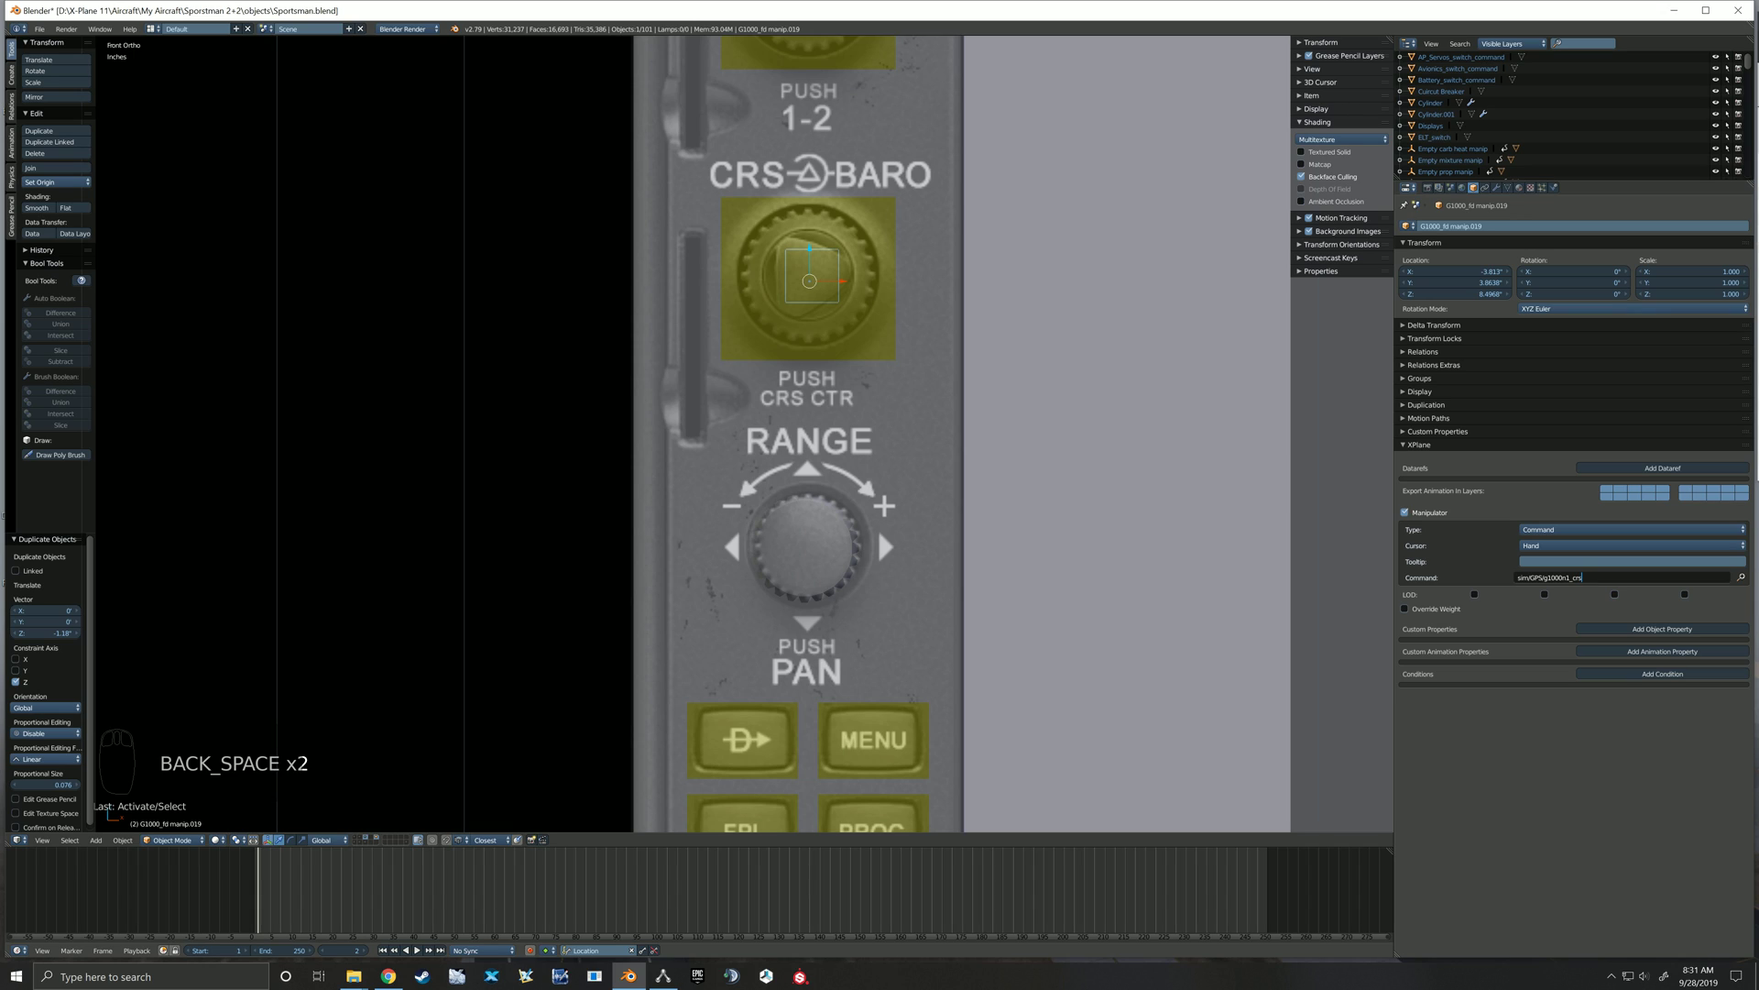
pyautogui.write('_sync')
pyautogui.press('Return')
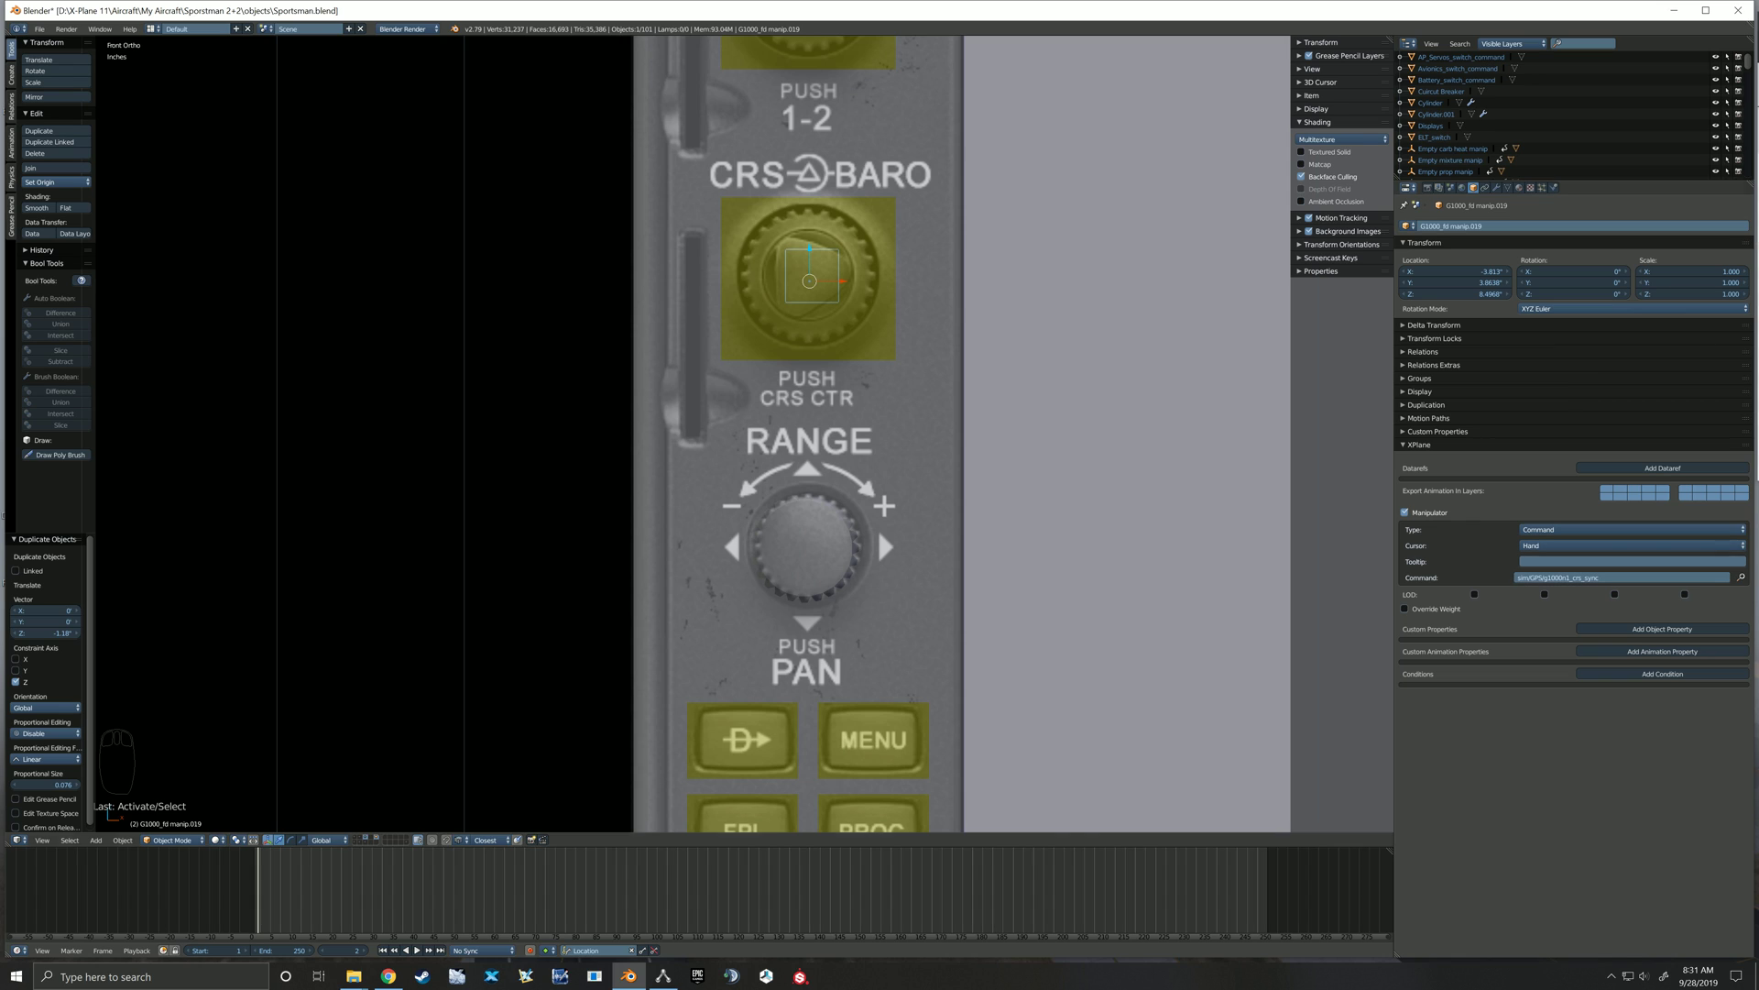
# Duplicate the CRS/BARO knob's inner box and push plane and place the copies on the RANGE knob, about 1.11 in down along Z
pyautogui.scroll(-2, 947, 232)
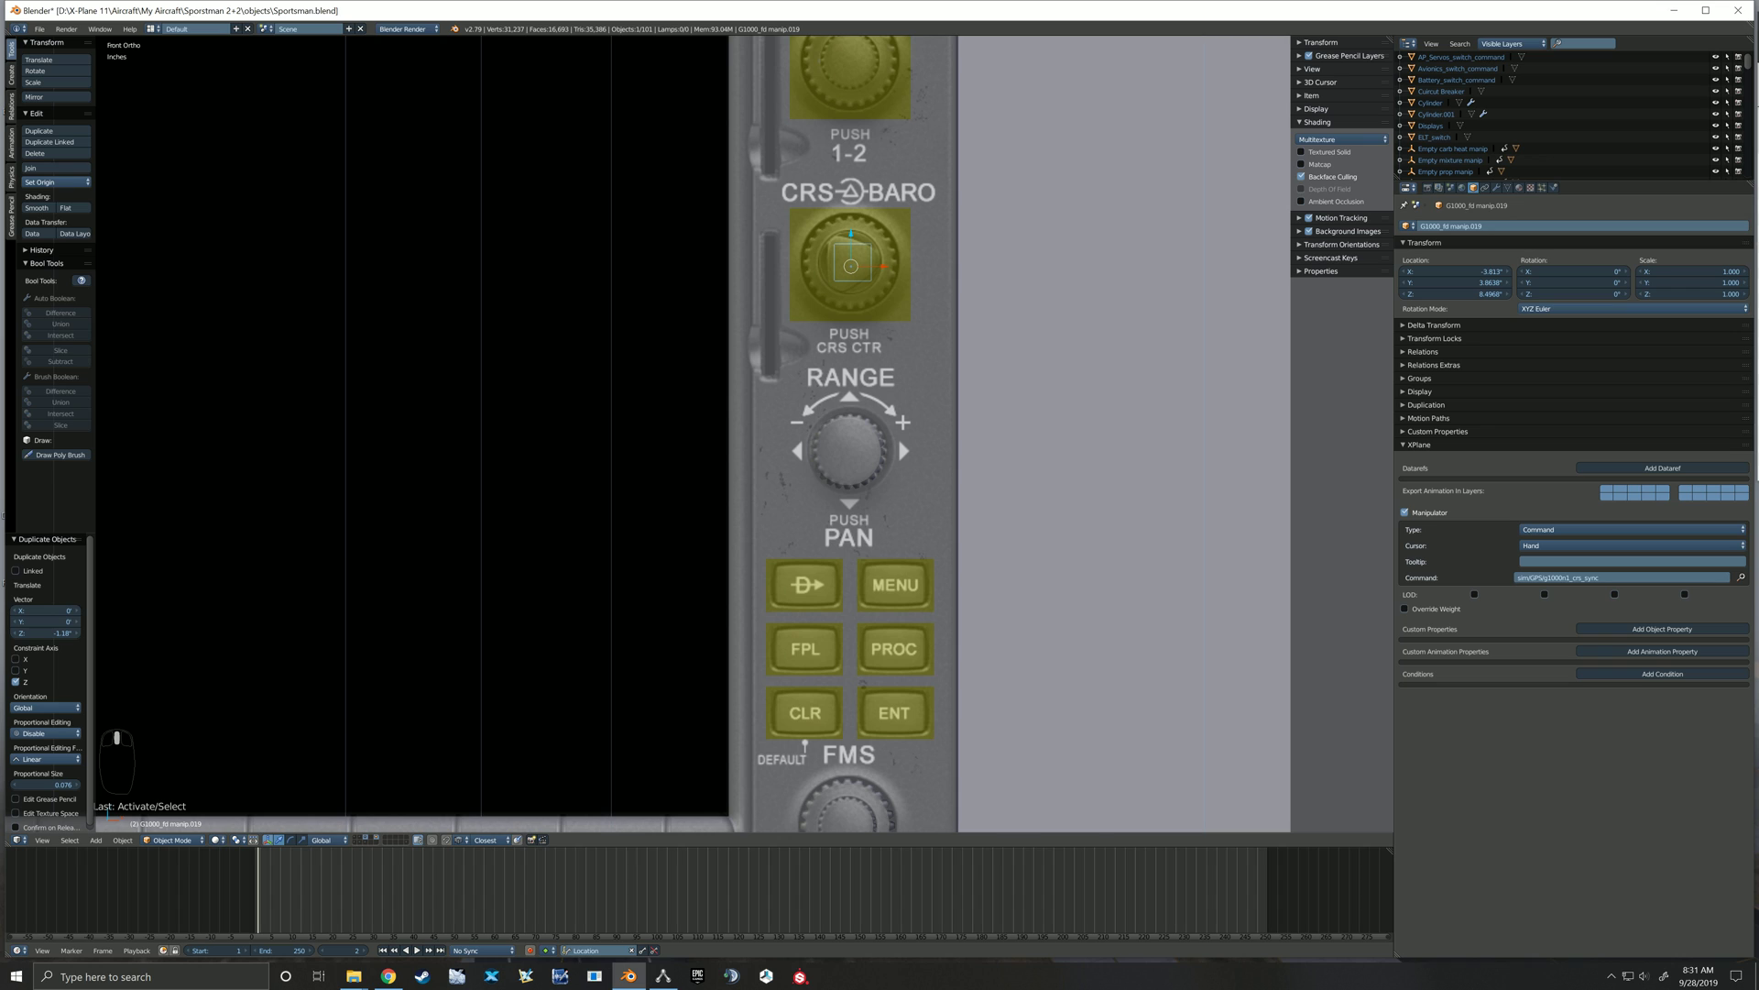
pyautogui.moveTo(926, 238); pyautogui.dragTo(970, 259, button='middle')
pyautogui.rightClick(860, 257)
pyautogui.keyDown('shift'); pyautogui.rightClick(860, 257); pyautogui.keyUp('shift')
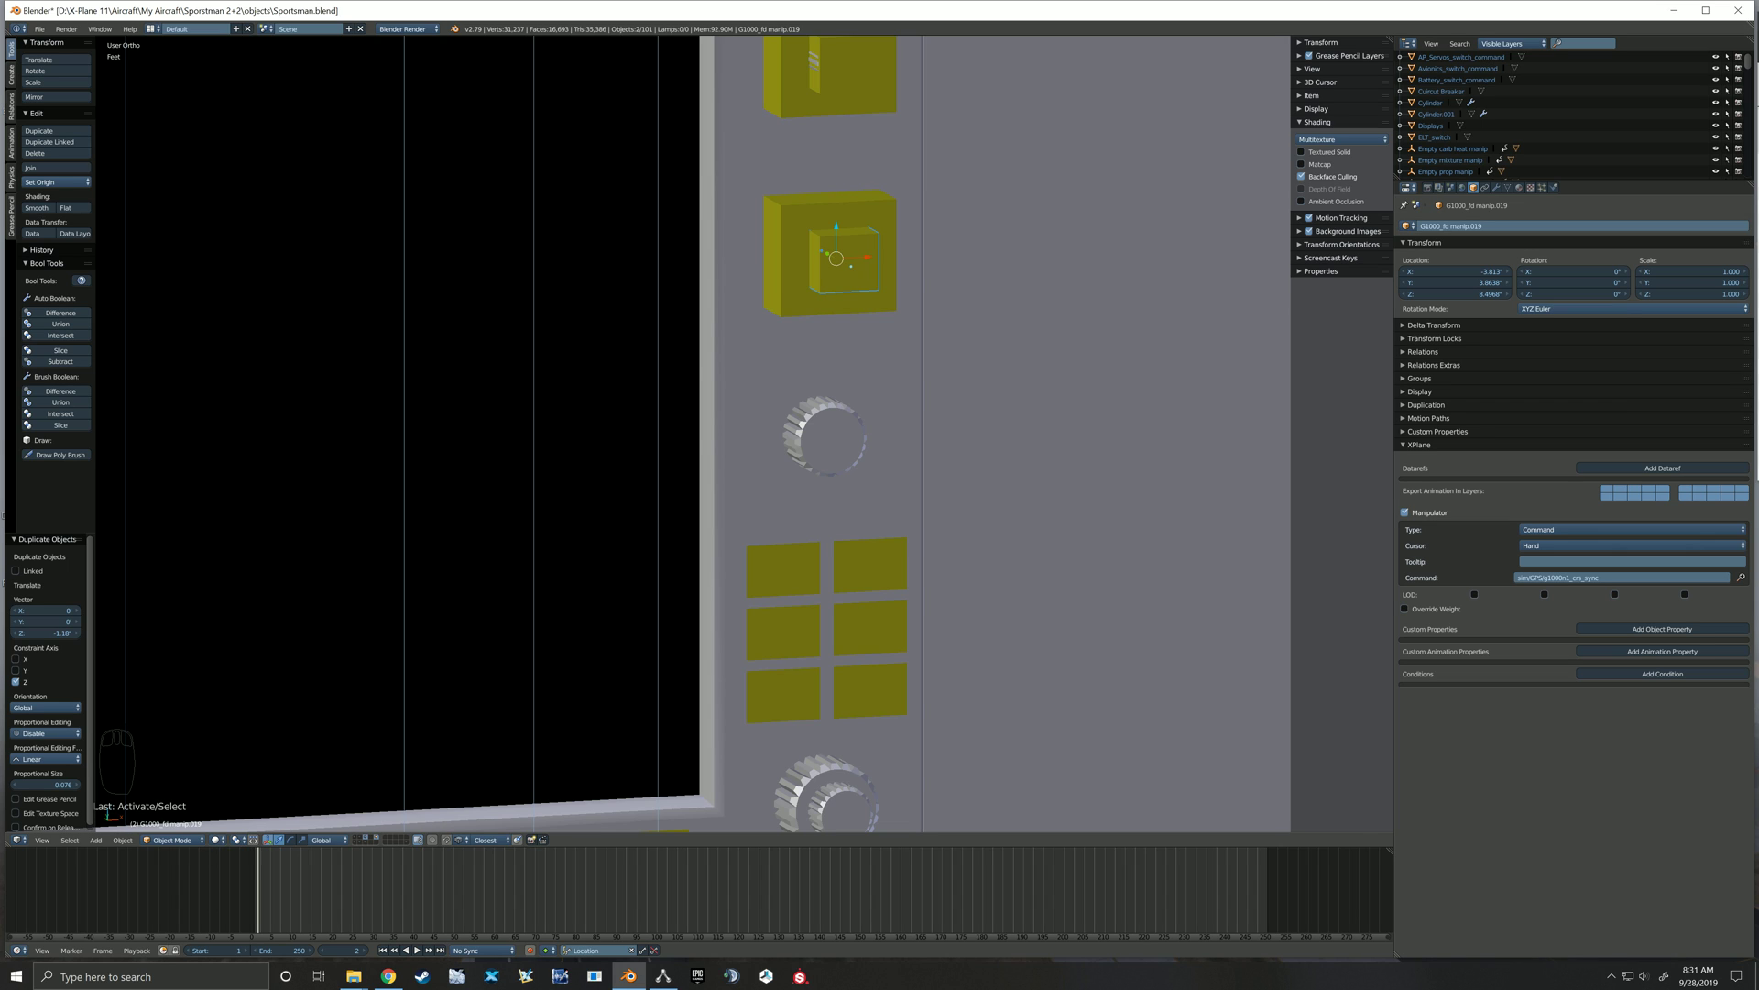
pyautogui.press('KP_1')
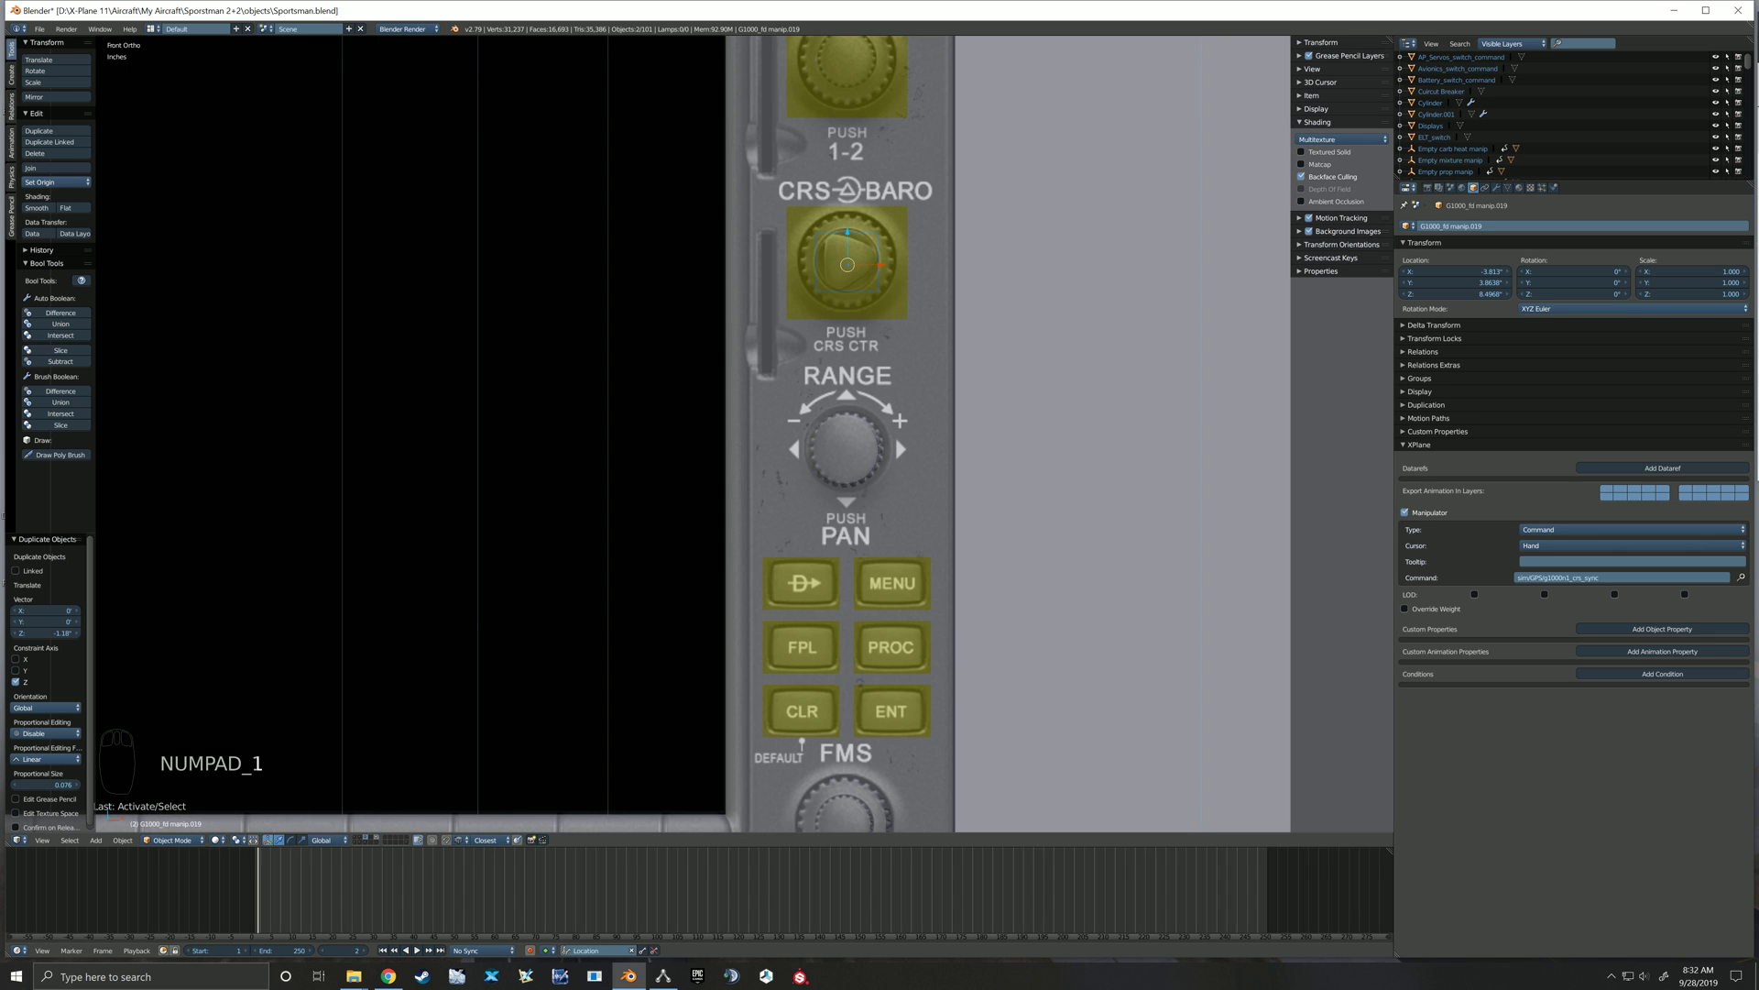
pyautogui.scroll(-2, 829, 238)
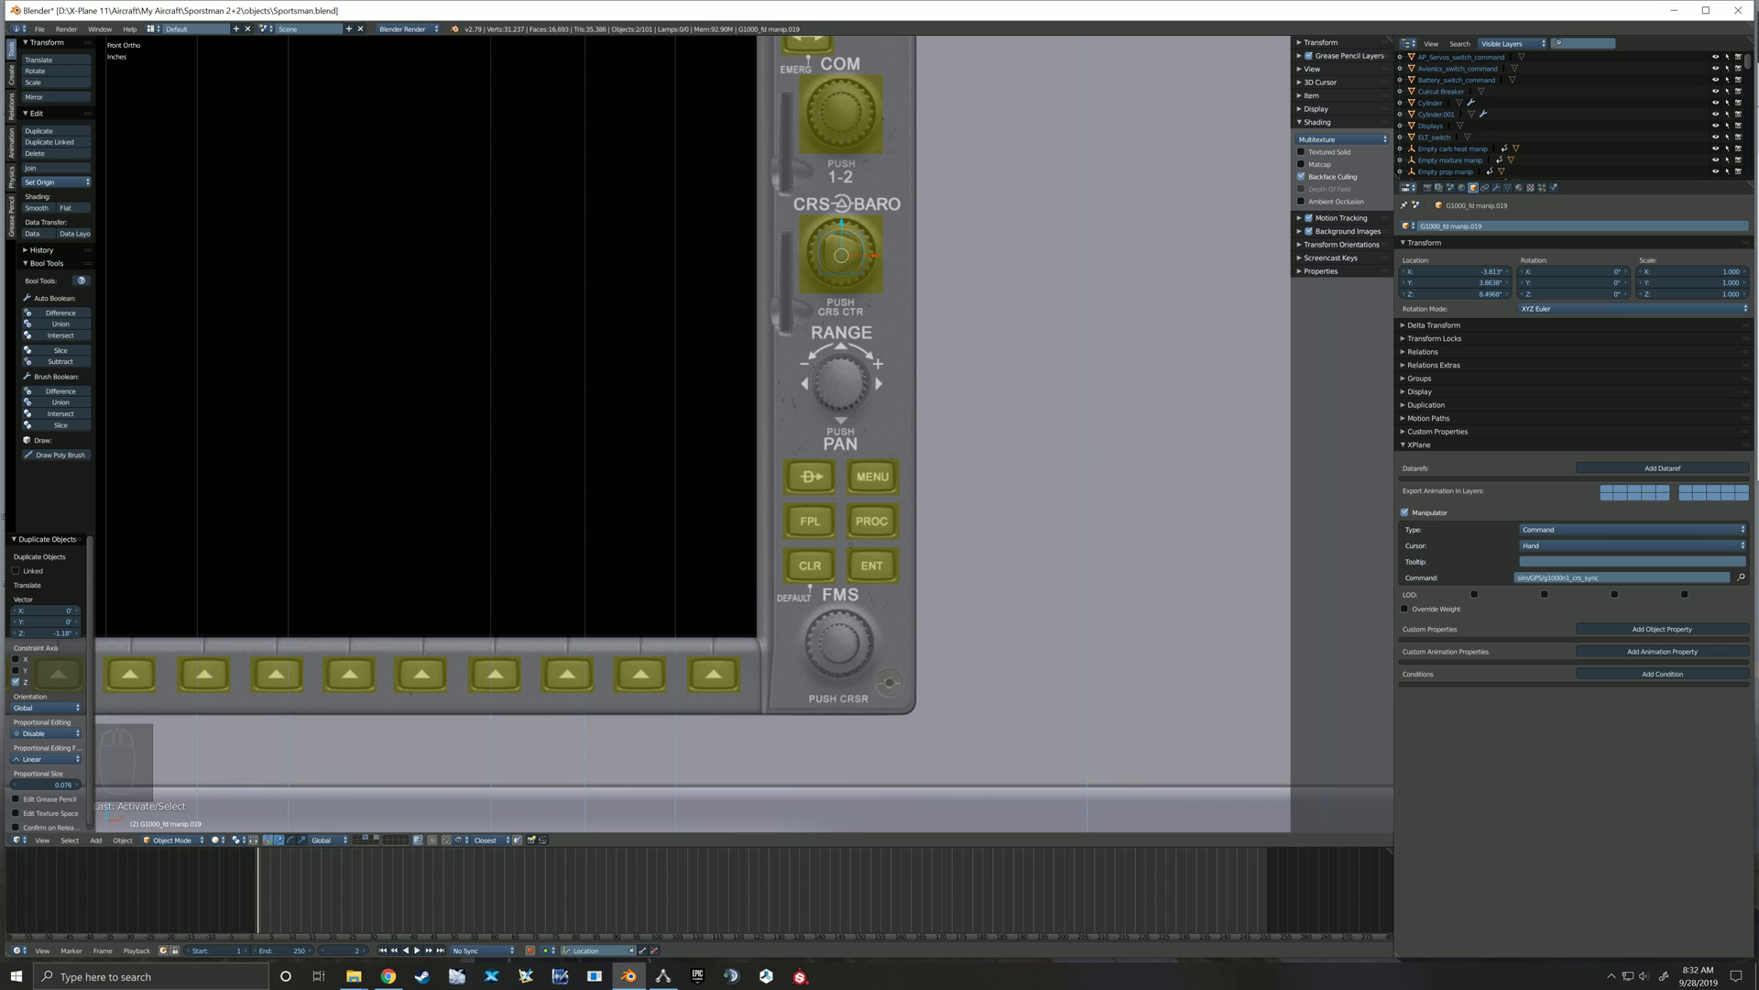
pyautogui.hotkey('shift', 'd')
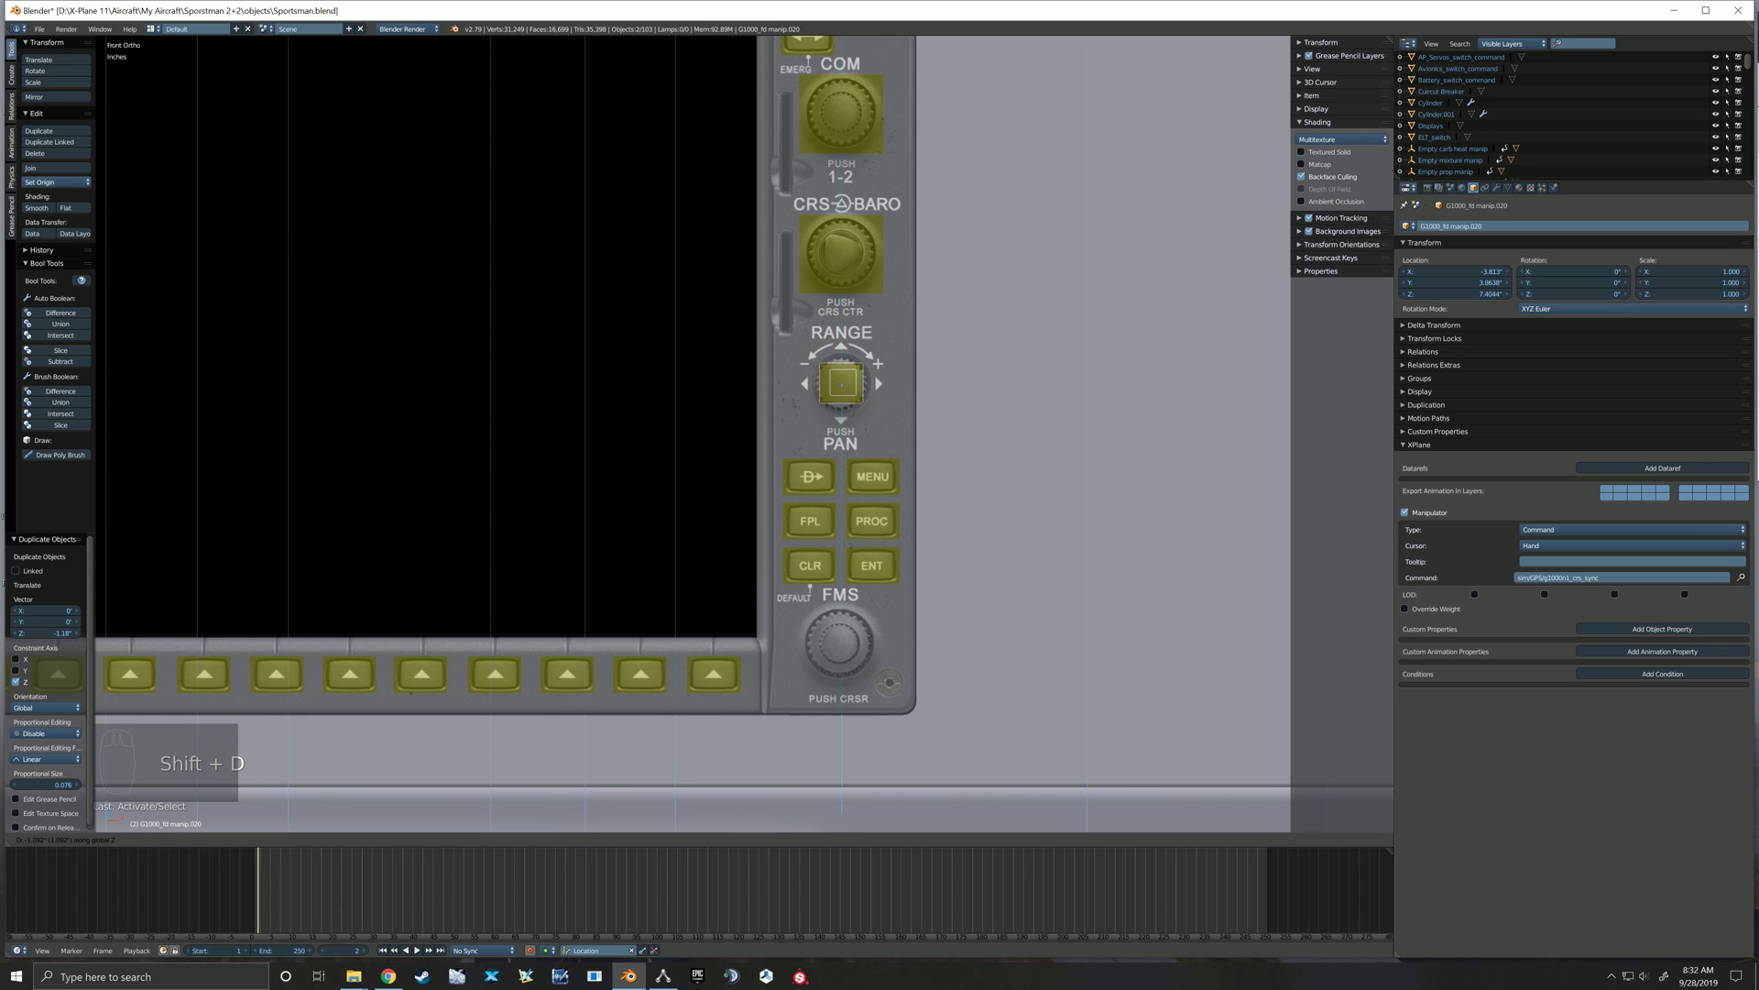
pyautogui.click(842, 394)
# Move the RANGE knob's box and push plane about 279 thou along Y toward the panel
pyautogui.moveTo(842, 394); pyautogui.dragTo(921, 433, button='middle')
pyautogui.scroll(4, 808, 367)
pyautogui.keyDown('shift'); pyautogui.moveTo(807, 365); pyautogui.dragTo(842, 553, button='middle'); pyautogui.keyUp('shift')
pyautogui.scroll(-1, 843, 553)
pyautogui.scroll(2, 842, 554)
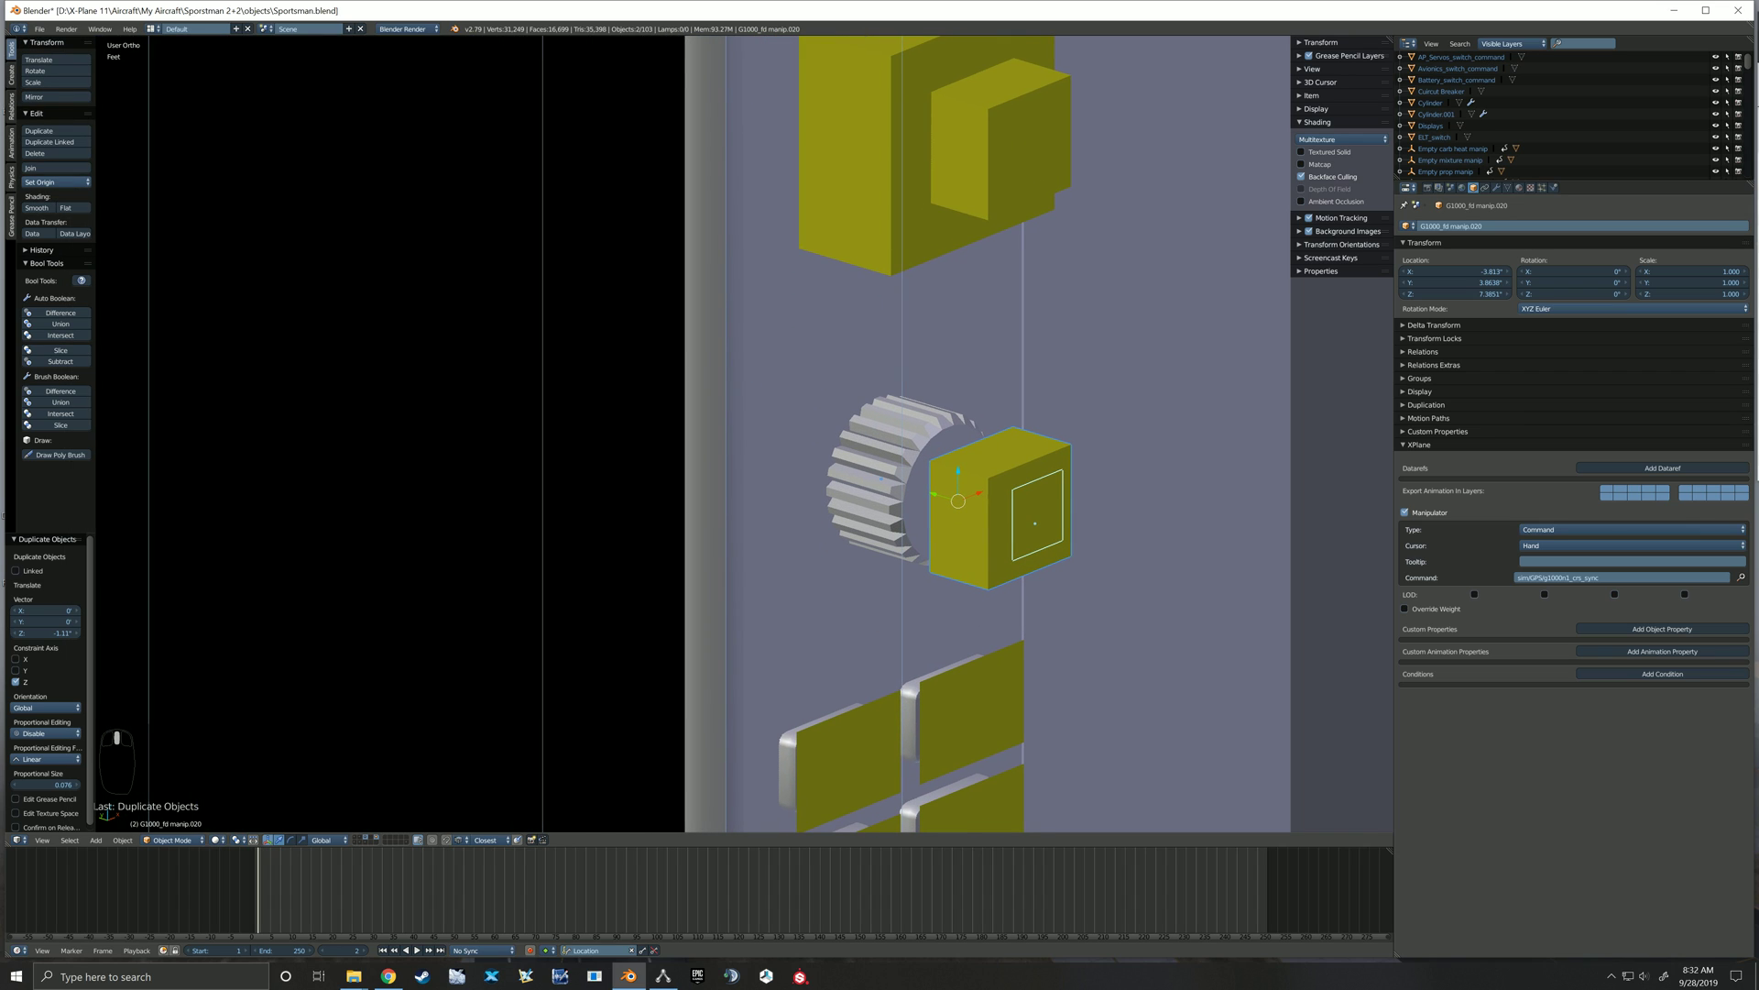
pyautogui.moveTo(934, 493); pyautogui.dragTo(860, 472)
# Enlarge the RANGE knob's box in X and Z so that it covers the whole knob, leaving its Y depth untouched
pyautogui.rightClick(860, 472)
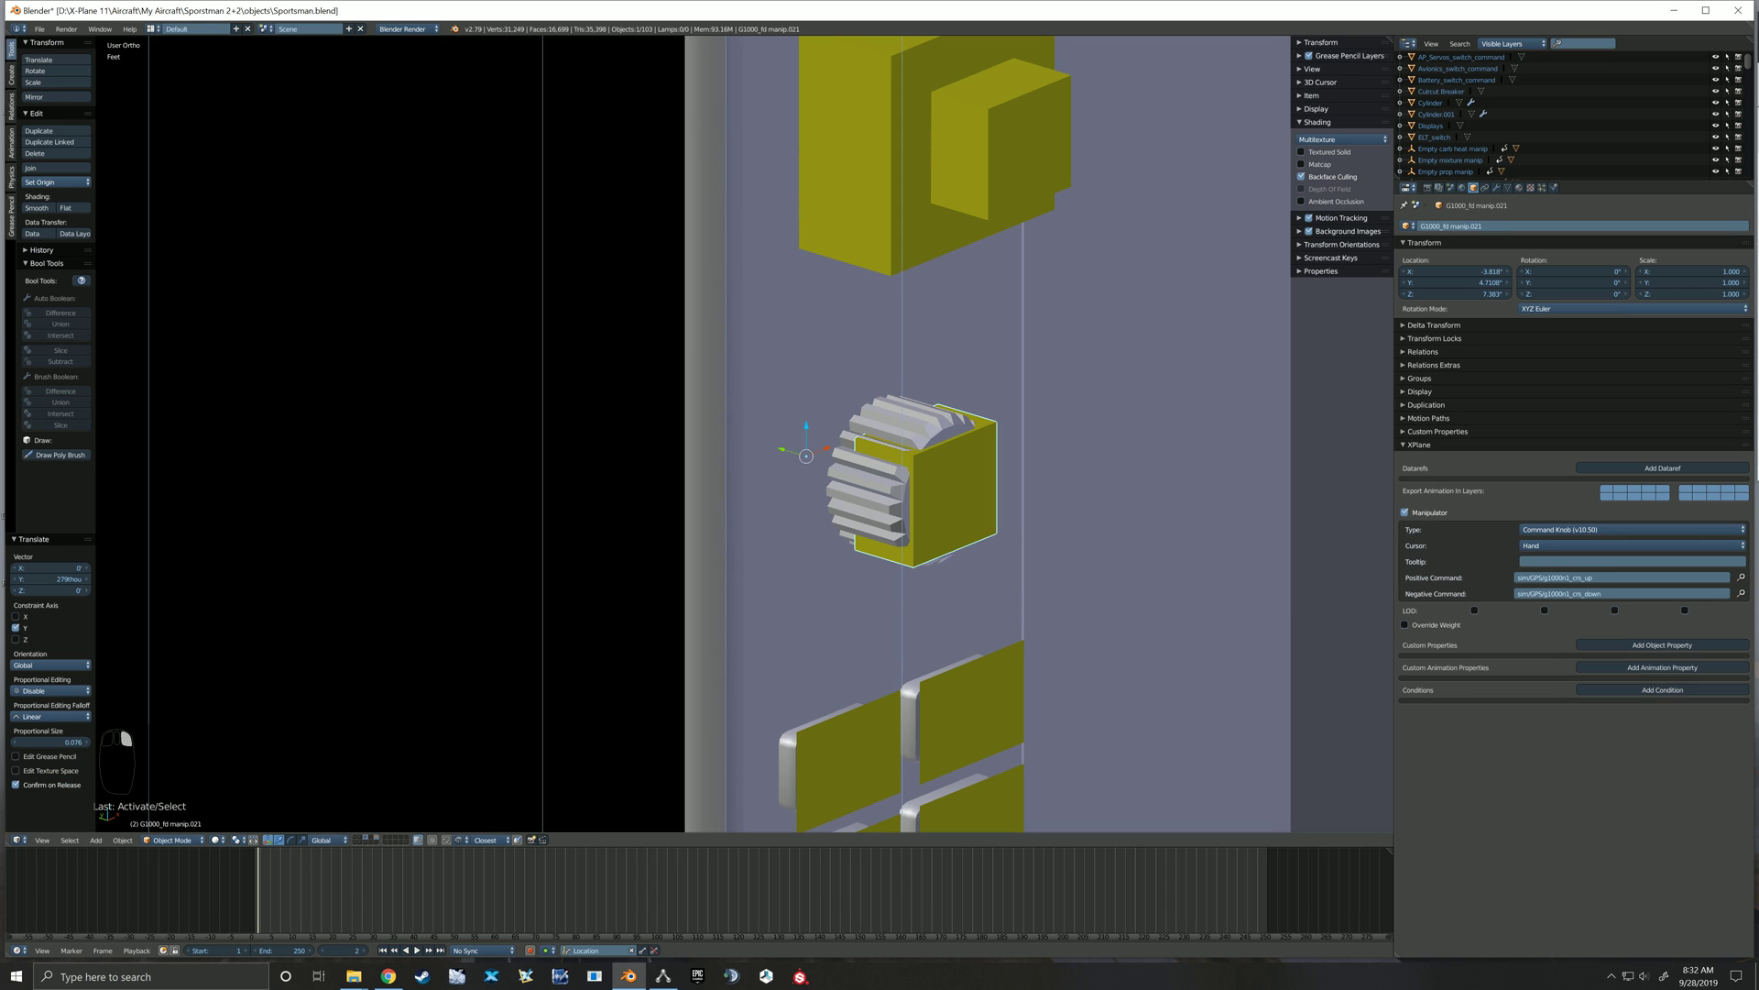
pyautogui.press('KP_1')
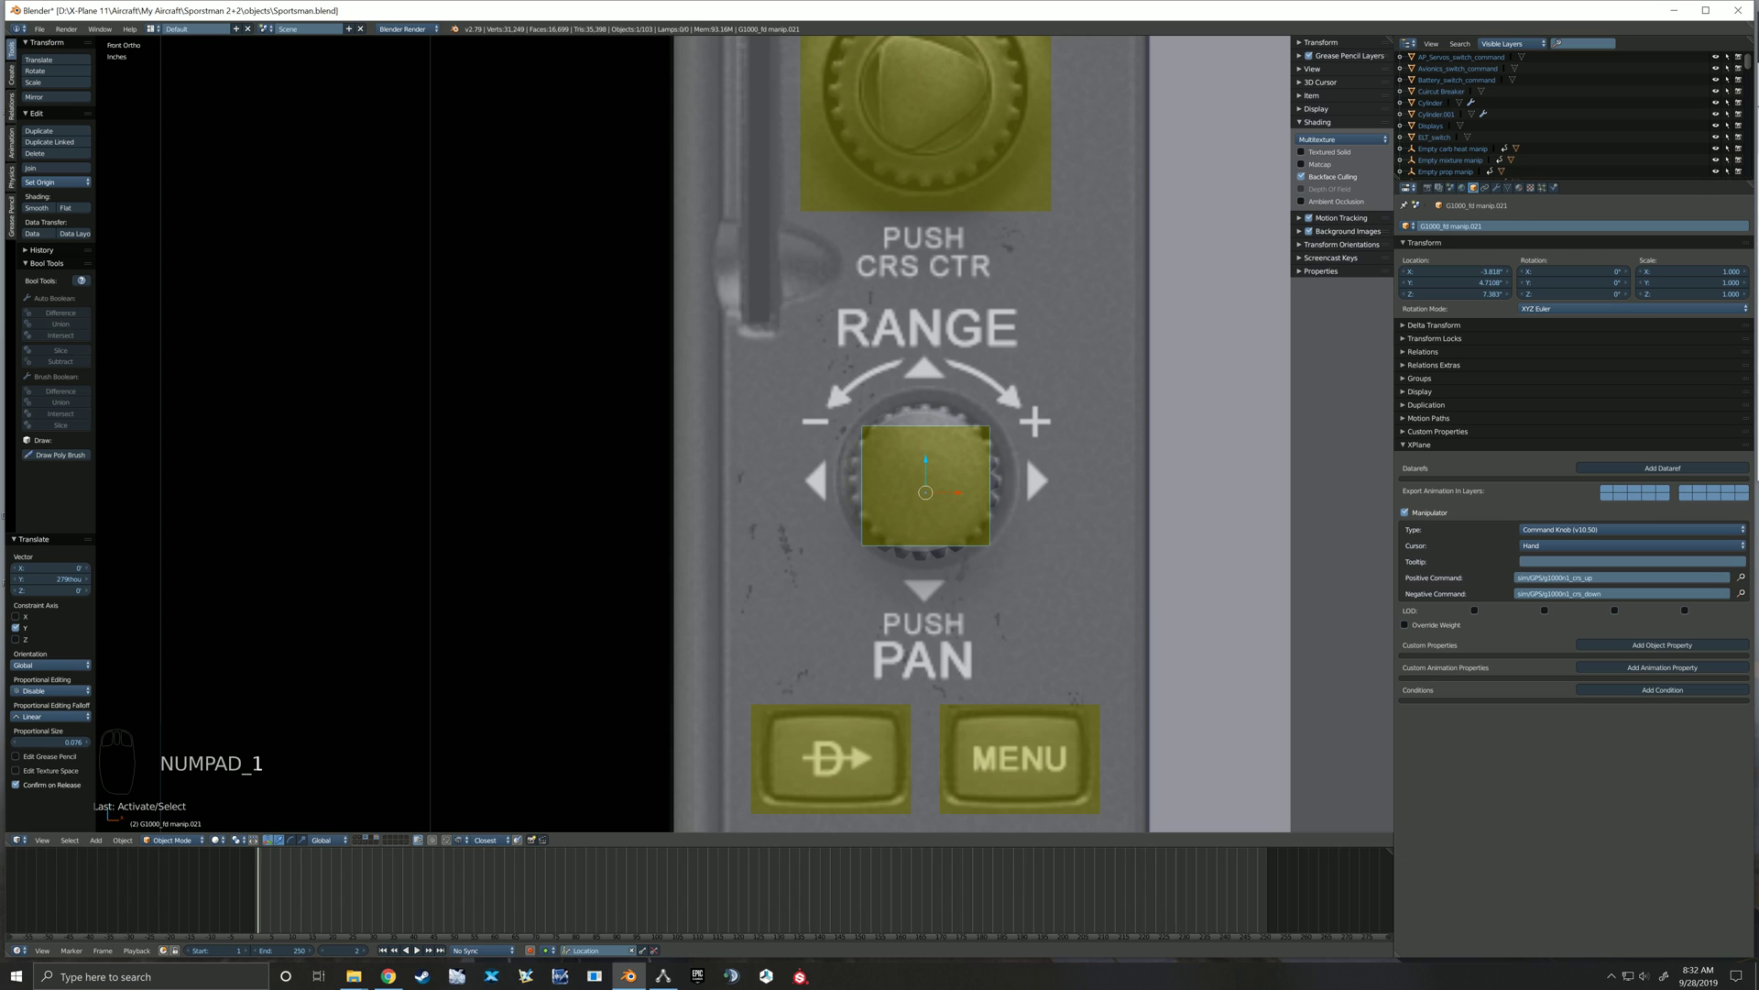
pyautogui.press('Tab')
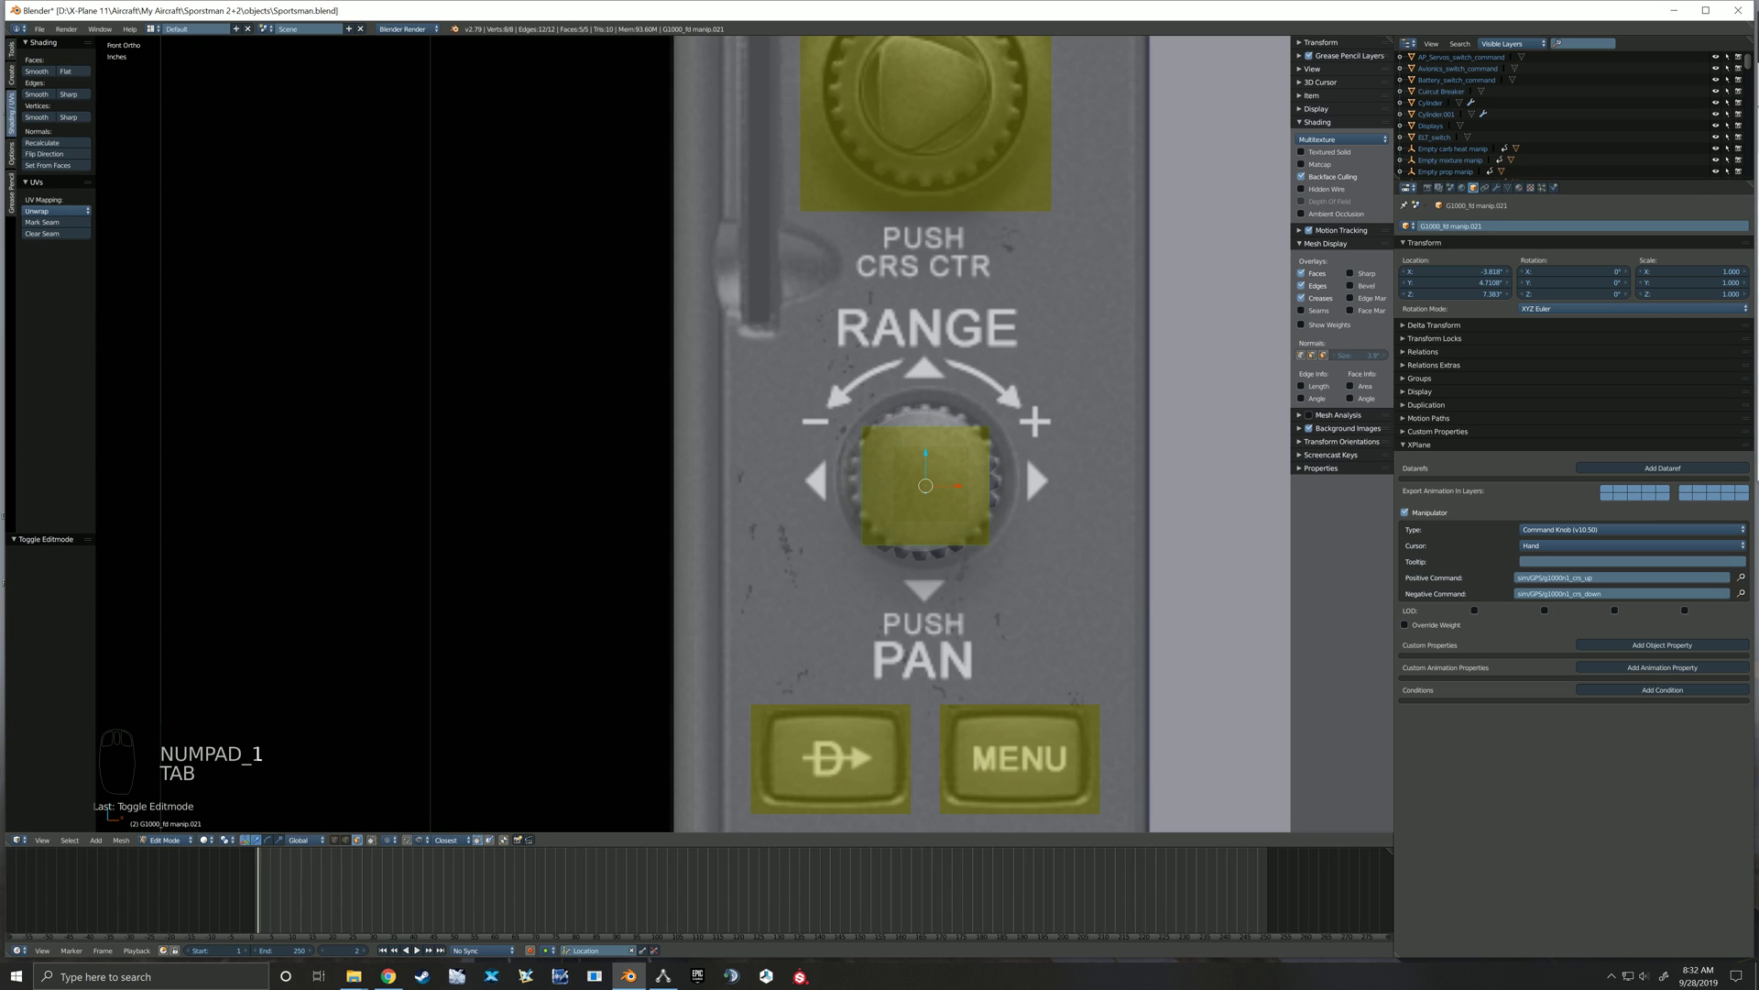
pyautogui.press('s')
pyautogui.hotkey('shift', 'y')
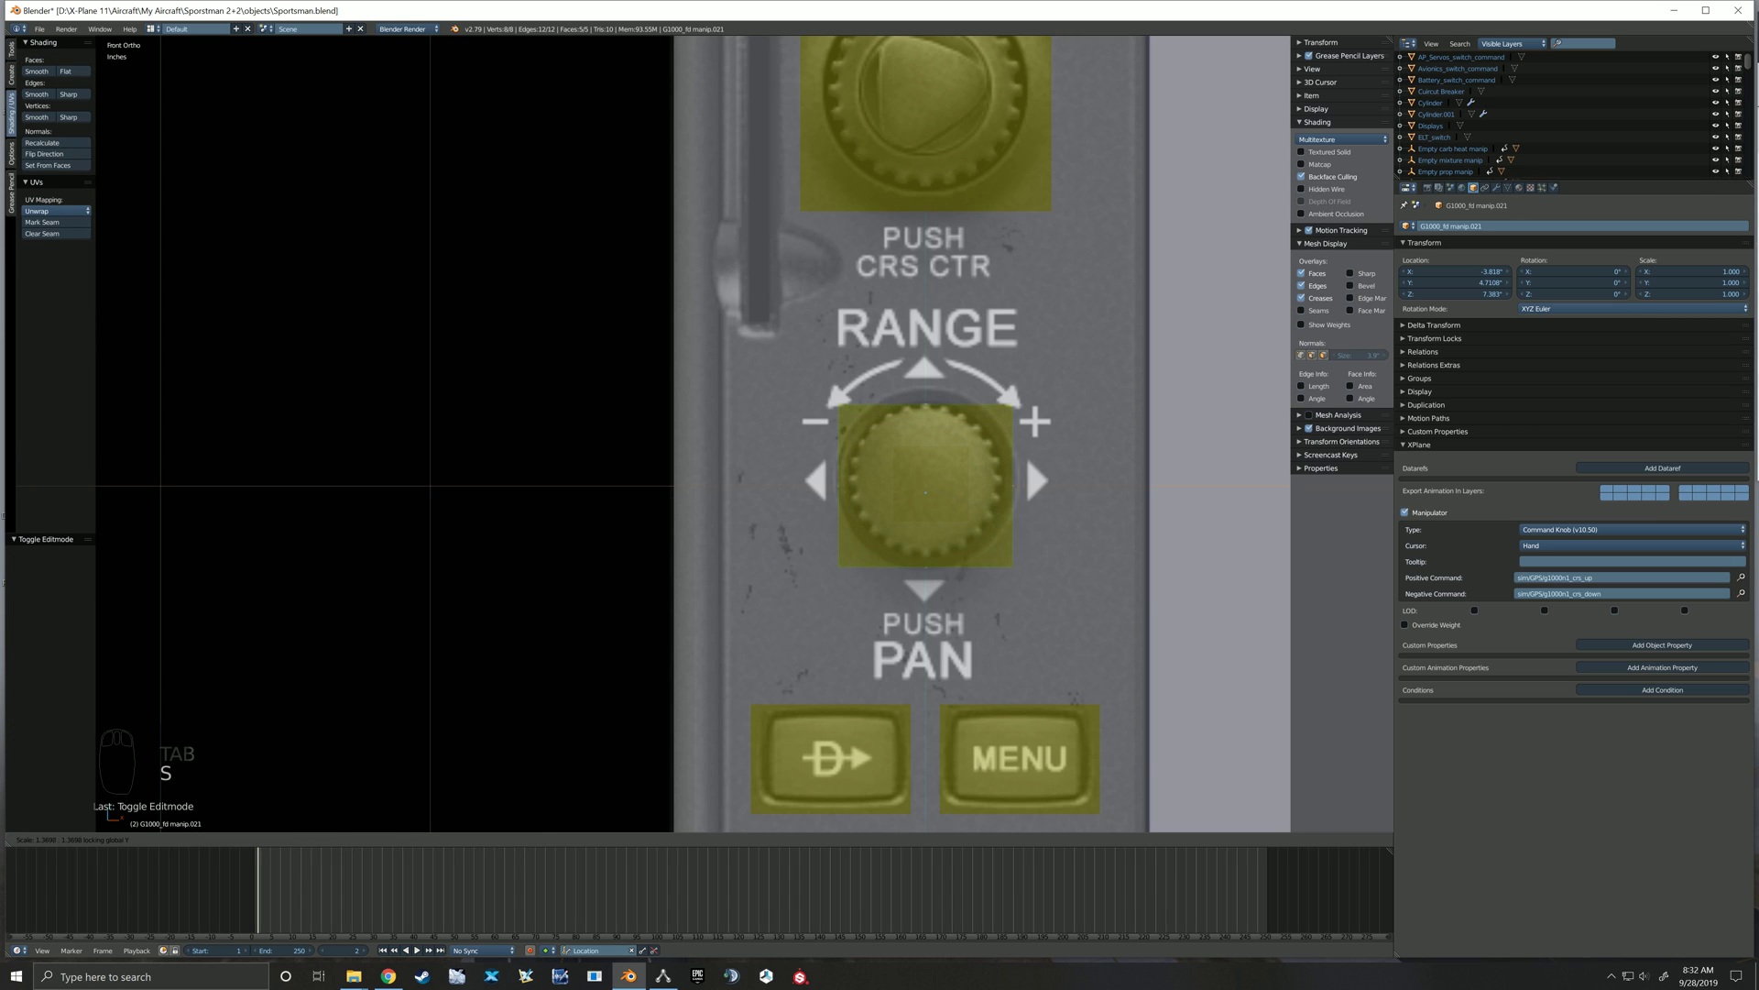
pyautogui.click(1036, 513)
# Shift the RANGE knob's box mesh along Y and extend its front face about 49 thou away from the panel
pyautogui.moveTo(1036, 513); pyautogui.dragTo(1110, 526, button='middle')
pyautogui.moveTo(896, 483); pyautogui.dragTo(879, 482)
pyautogui.rightClick(943, 488)
pyautogui.moveTo(913, 485); pyautogui.dragTo(967, 486)
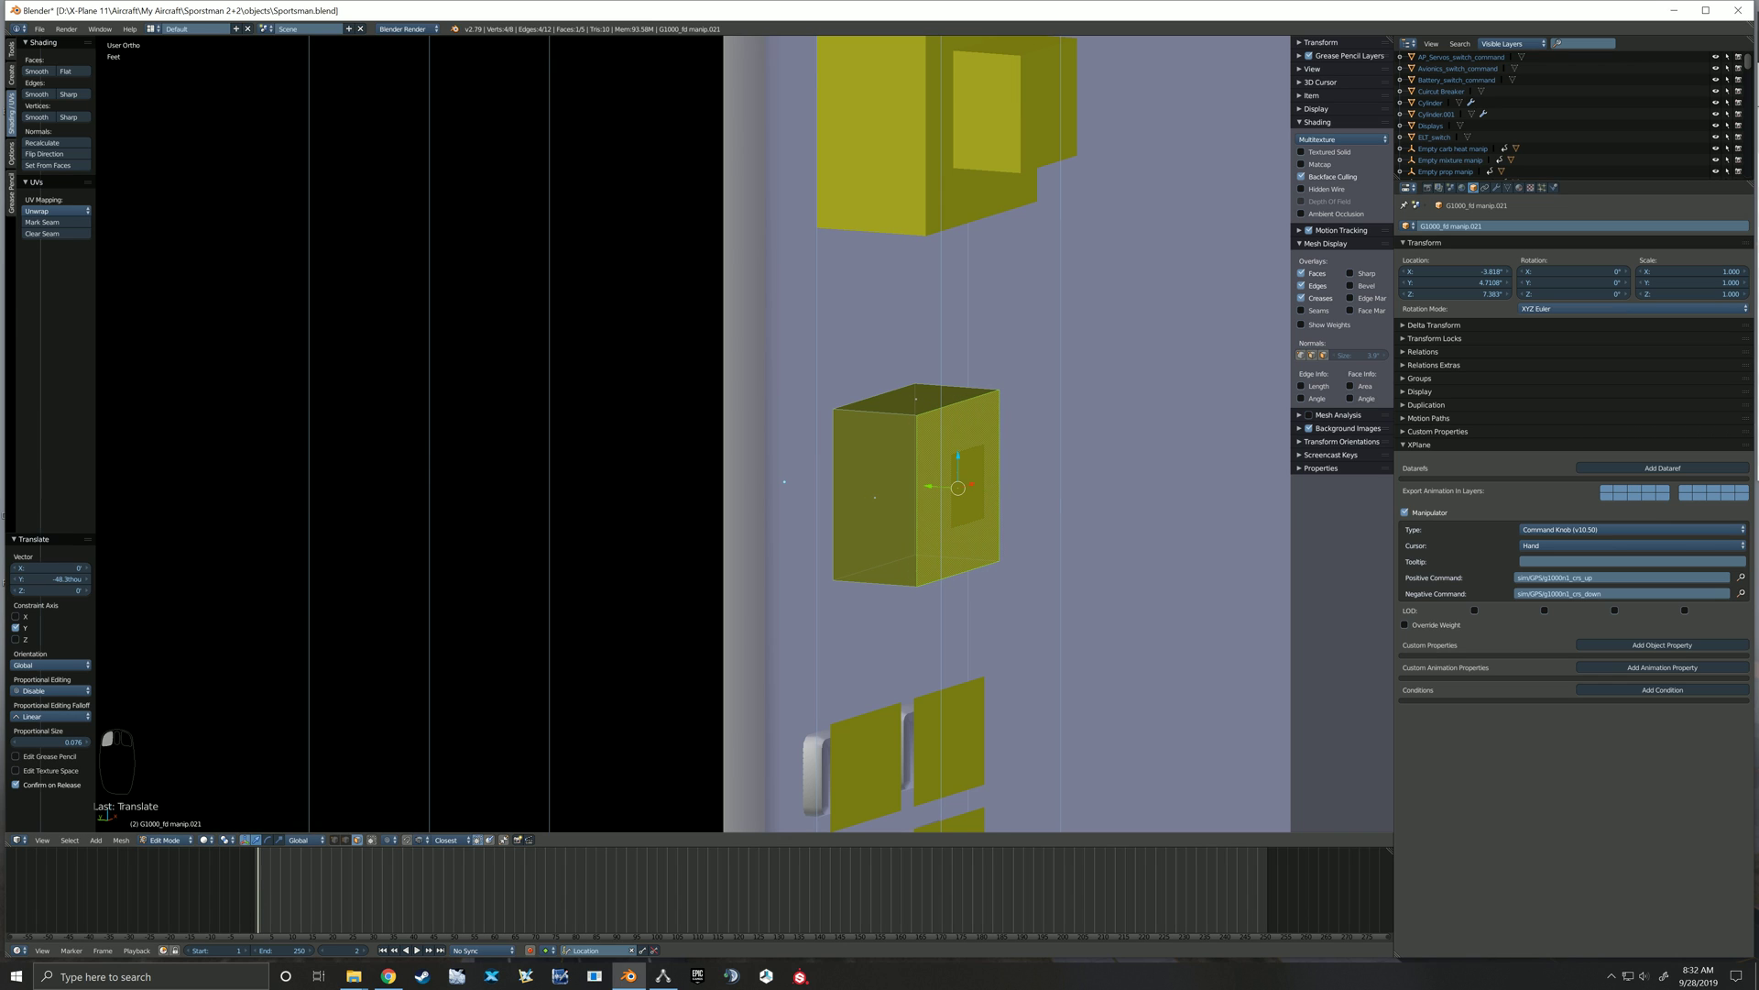
pyautogui.scroll(-2, 967, 486)
pyautogui.press('a')
pyautogui.press('Tab')
# Set the positive command of the RANGE knob's box to sim/GPS/g1000n1_range_up
pyautogui.scroll(-3, 962, 484)
pyautogui.scroll(3, 917, 483)
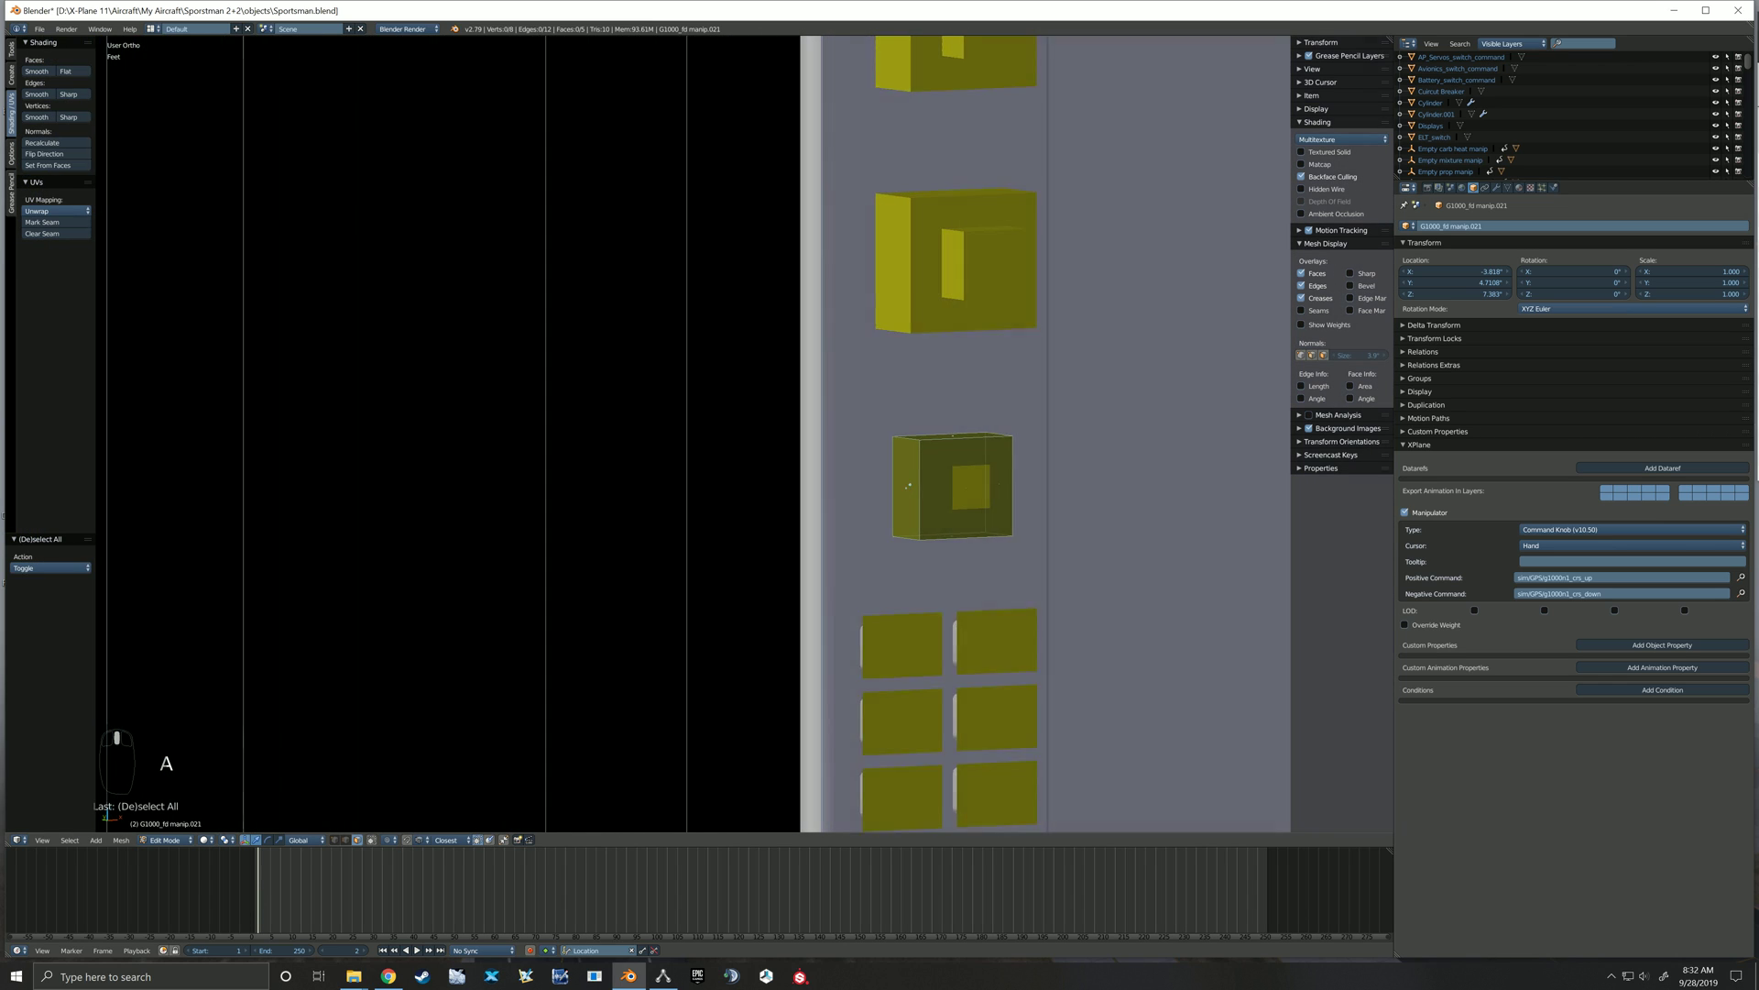
pyautogui.keyDown('shift'); pyautogui.moveTo(917, 483); pyautogui.dragTo(816, 489, button='middle'); pyautogui.keyUp('shift')
pyautogui.scroll(3, 880, 485)
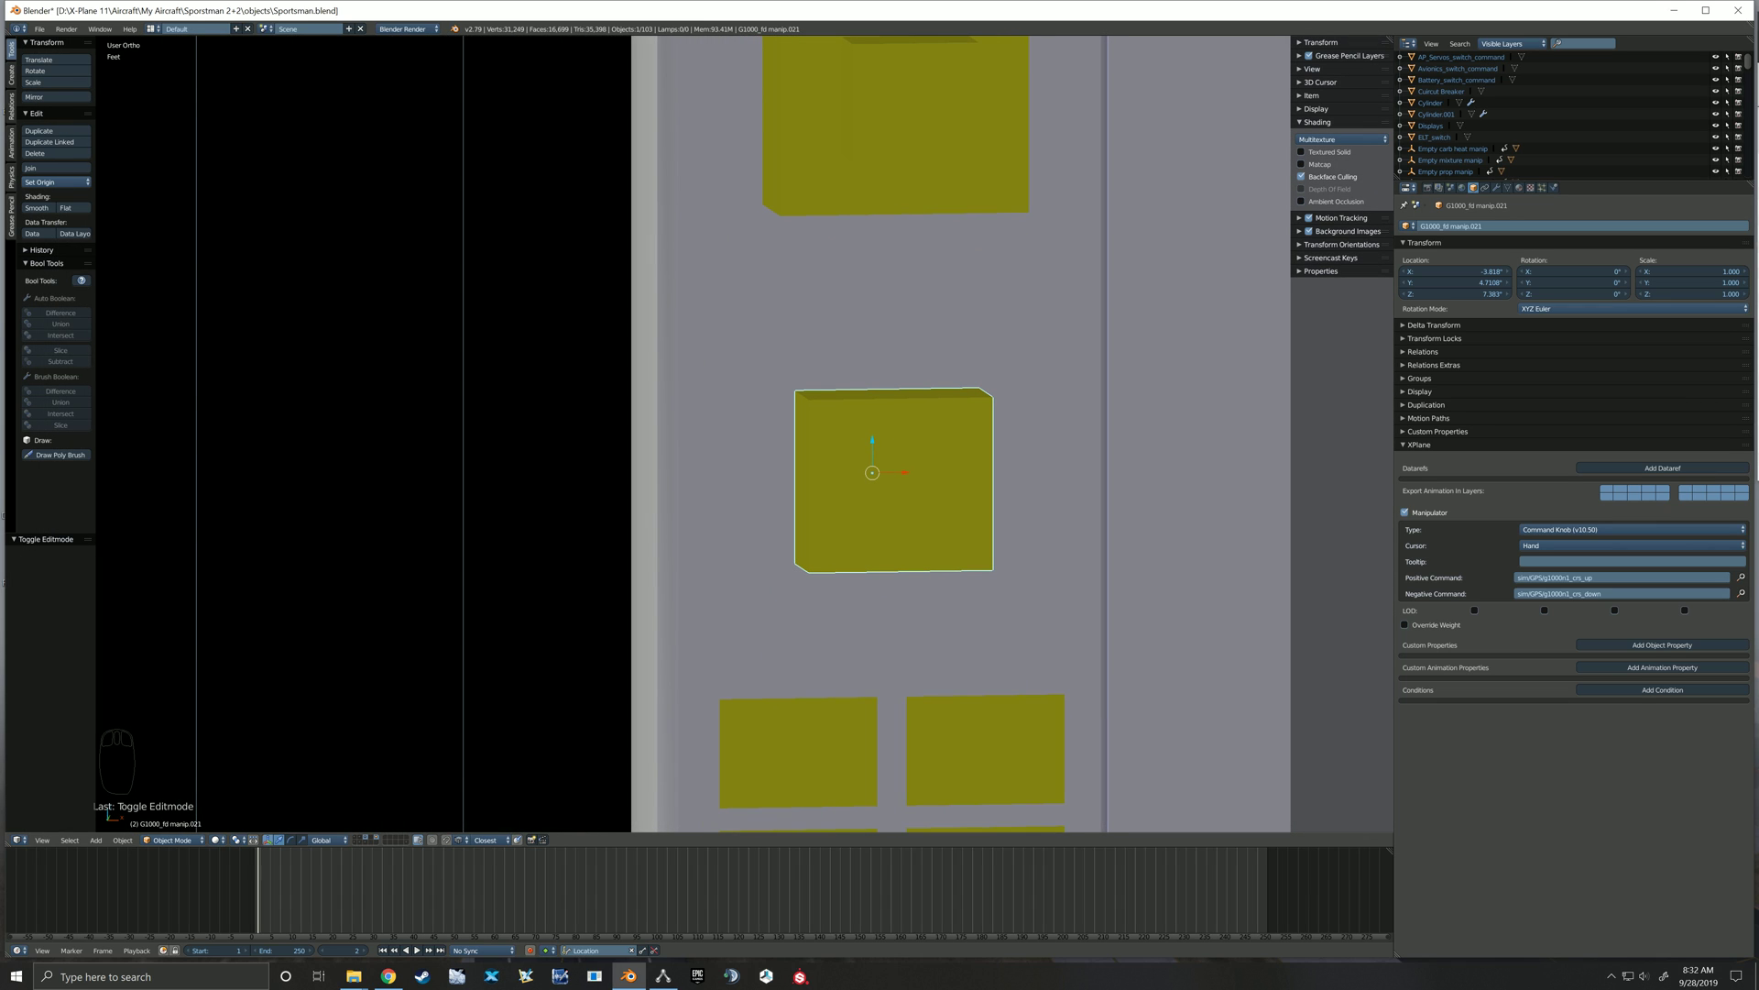
pyautogui.scroll(-1, 964, 441)
pyautogui.keyDown('shift'); pyautogui.moveTo(964, 441); pyautogui.dragTo(922, 463, button='middle'); pyautogui.keyUp('shift')
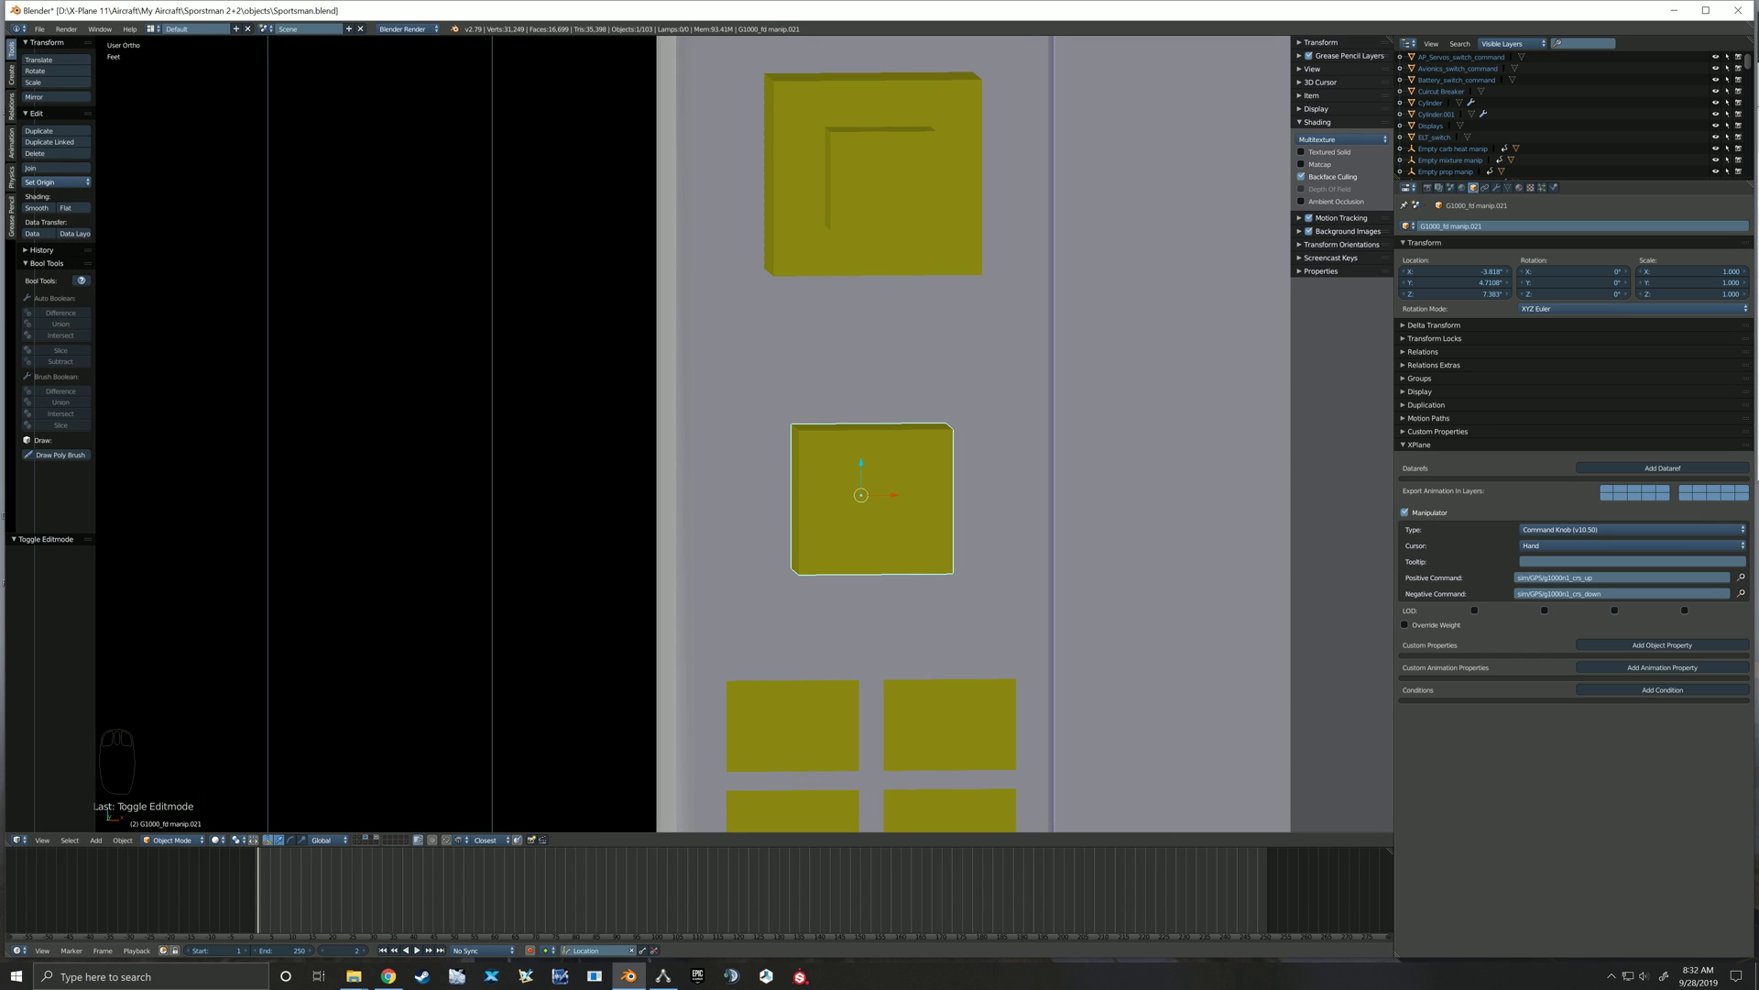
pyautogui.hotkey('alt', 'Tab')
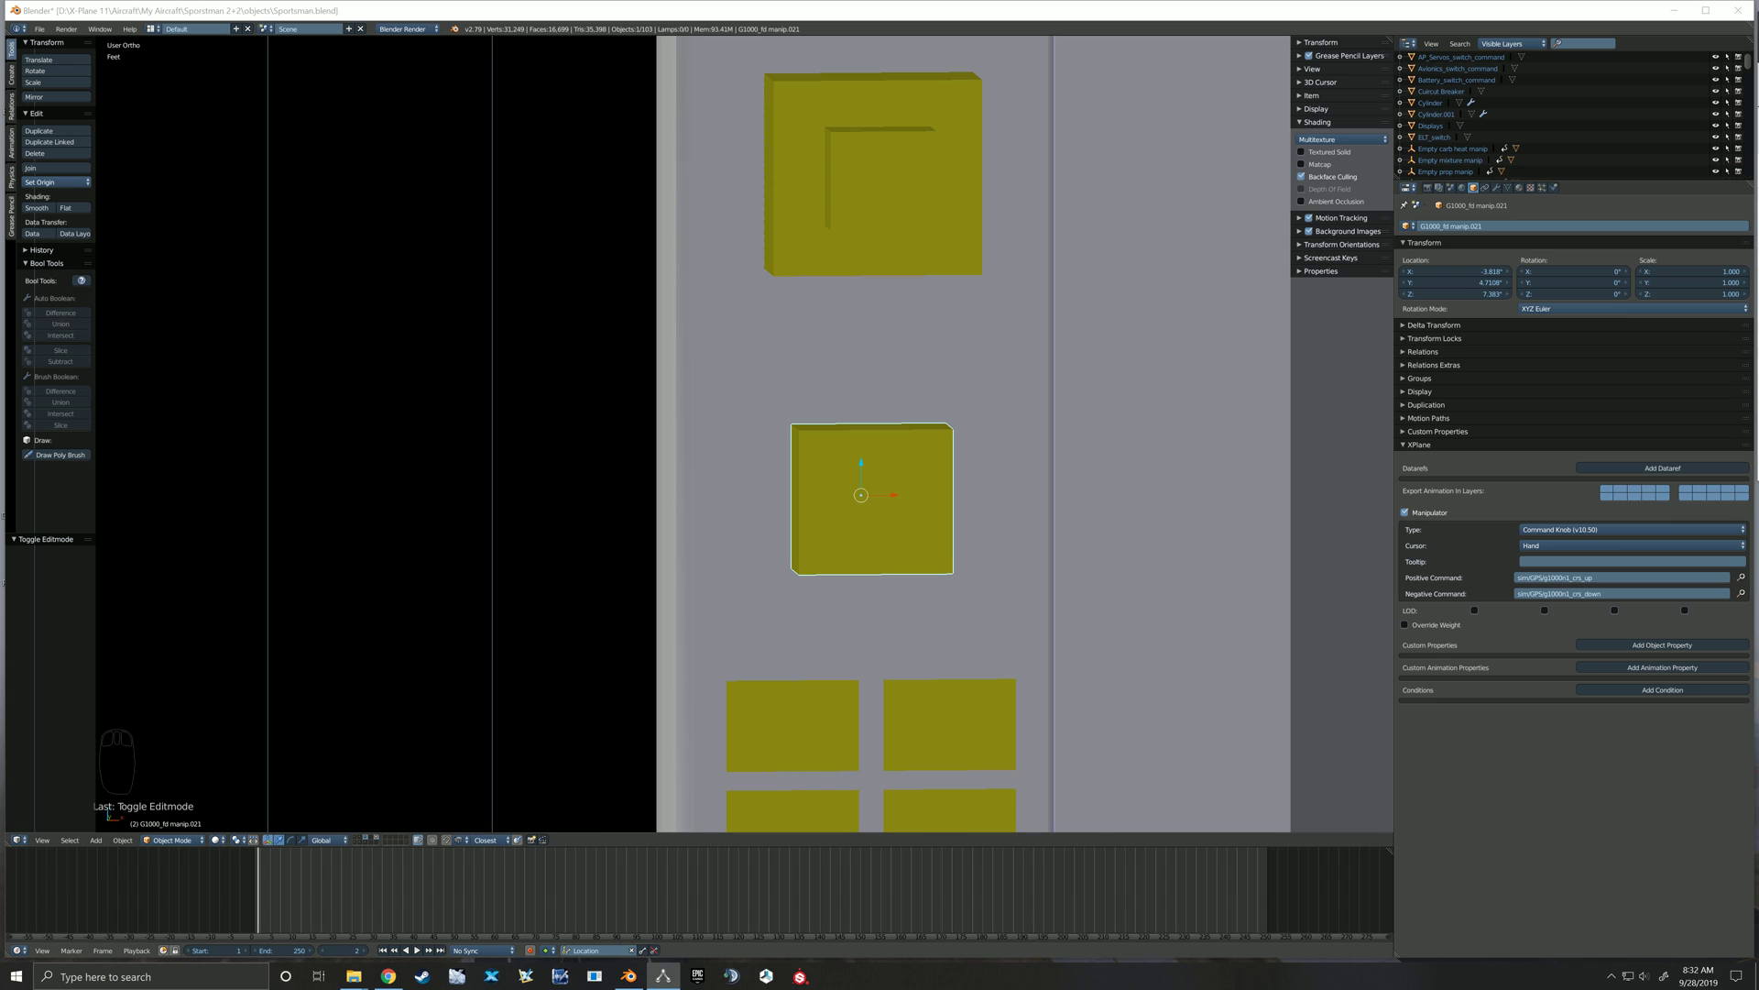
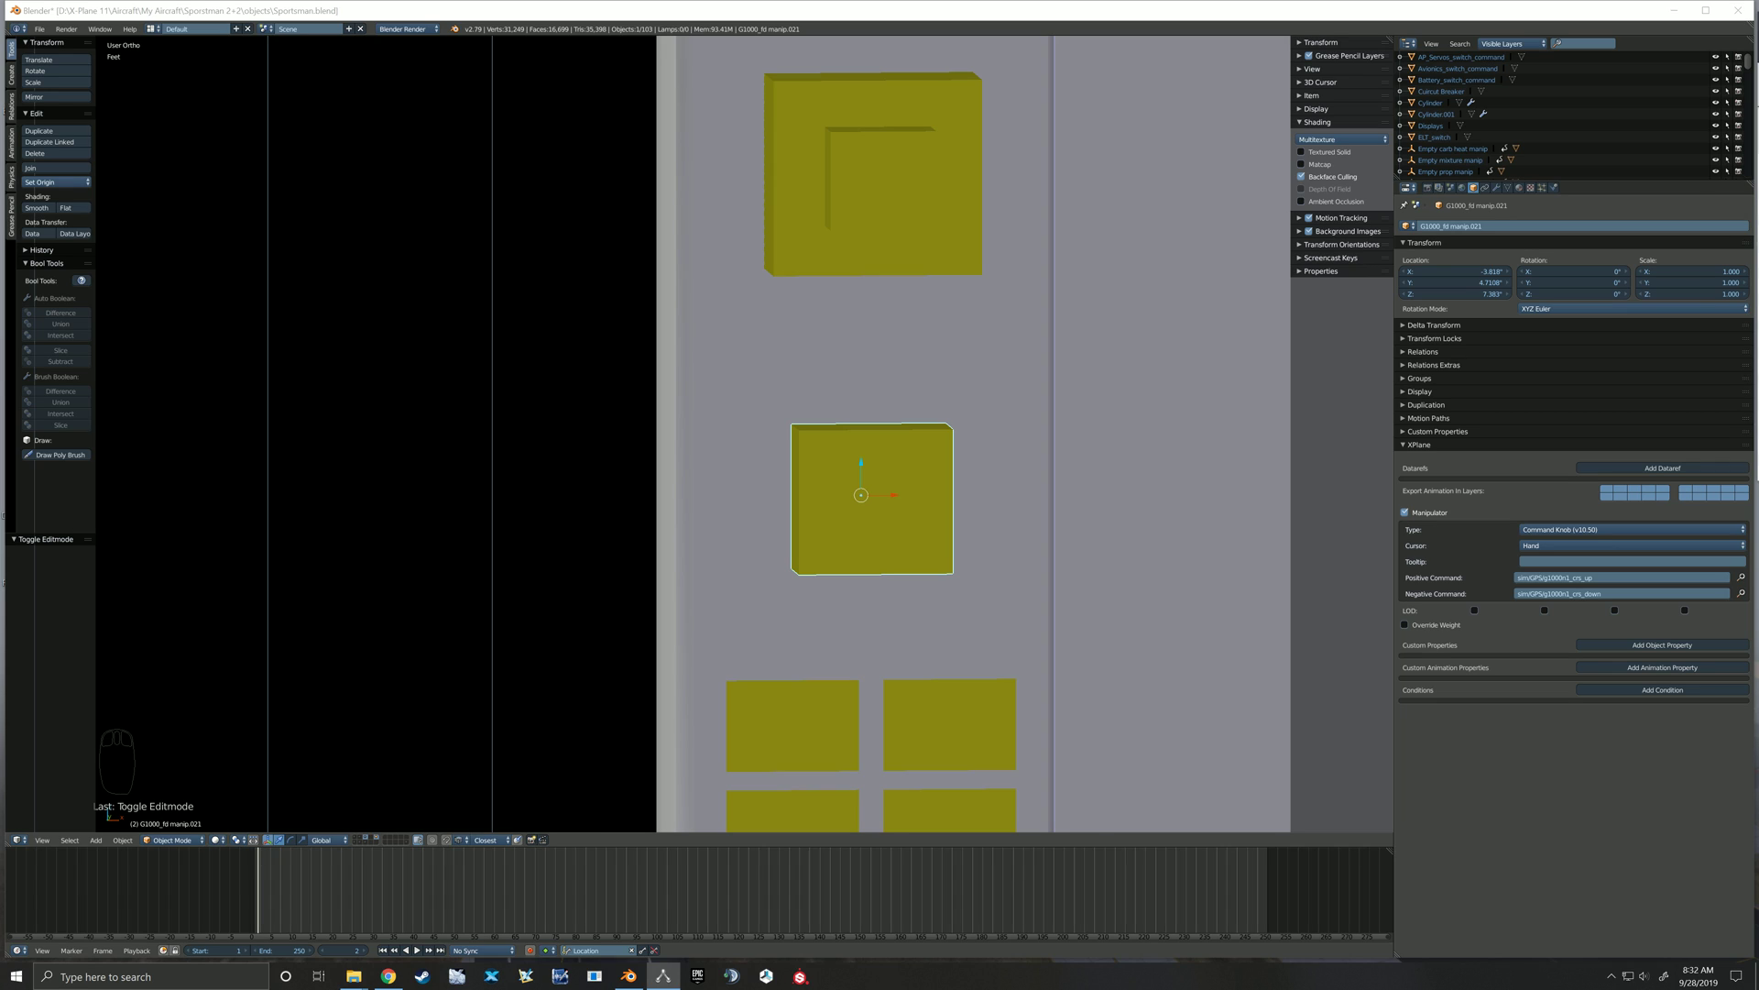
pyautogui.click(1613, 577)
pyautogui.click(1613, 577)
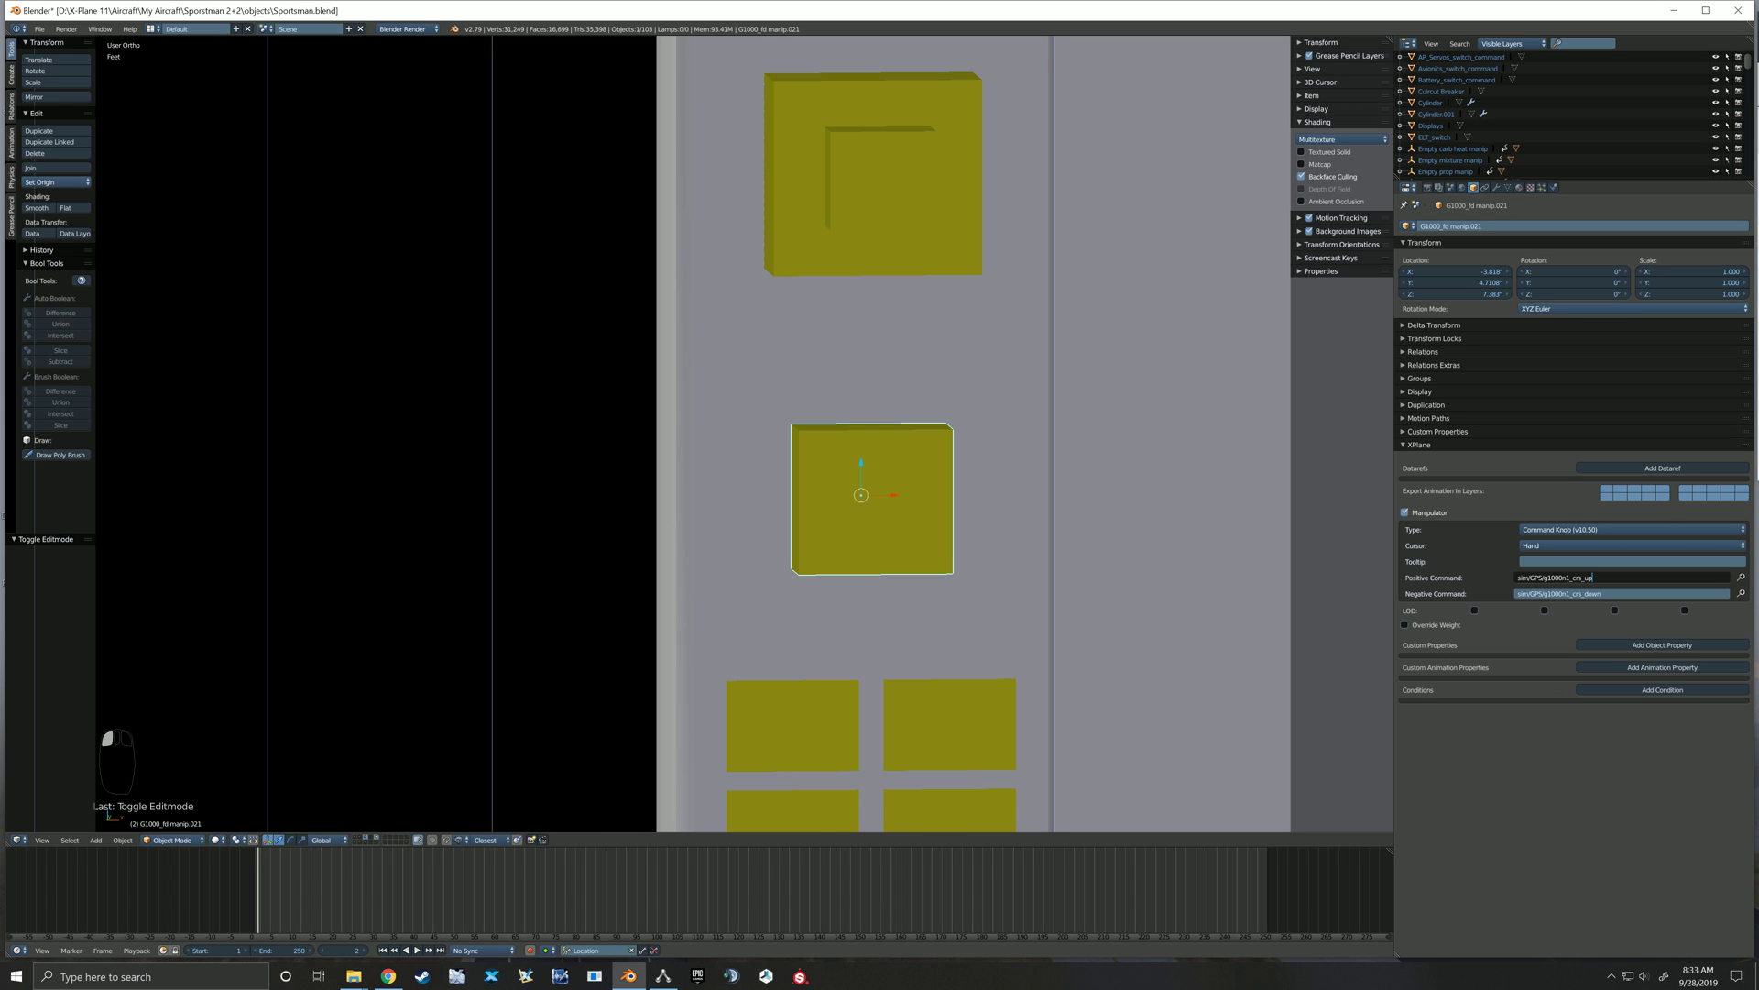
pyautogui.press('BackSpace')
pyautogui.press('BackSpace')
pyautogui.press('BackSpace')
pyautogui.press('BackSpace')
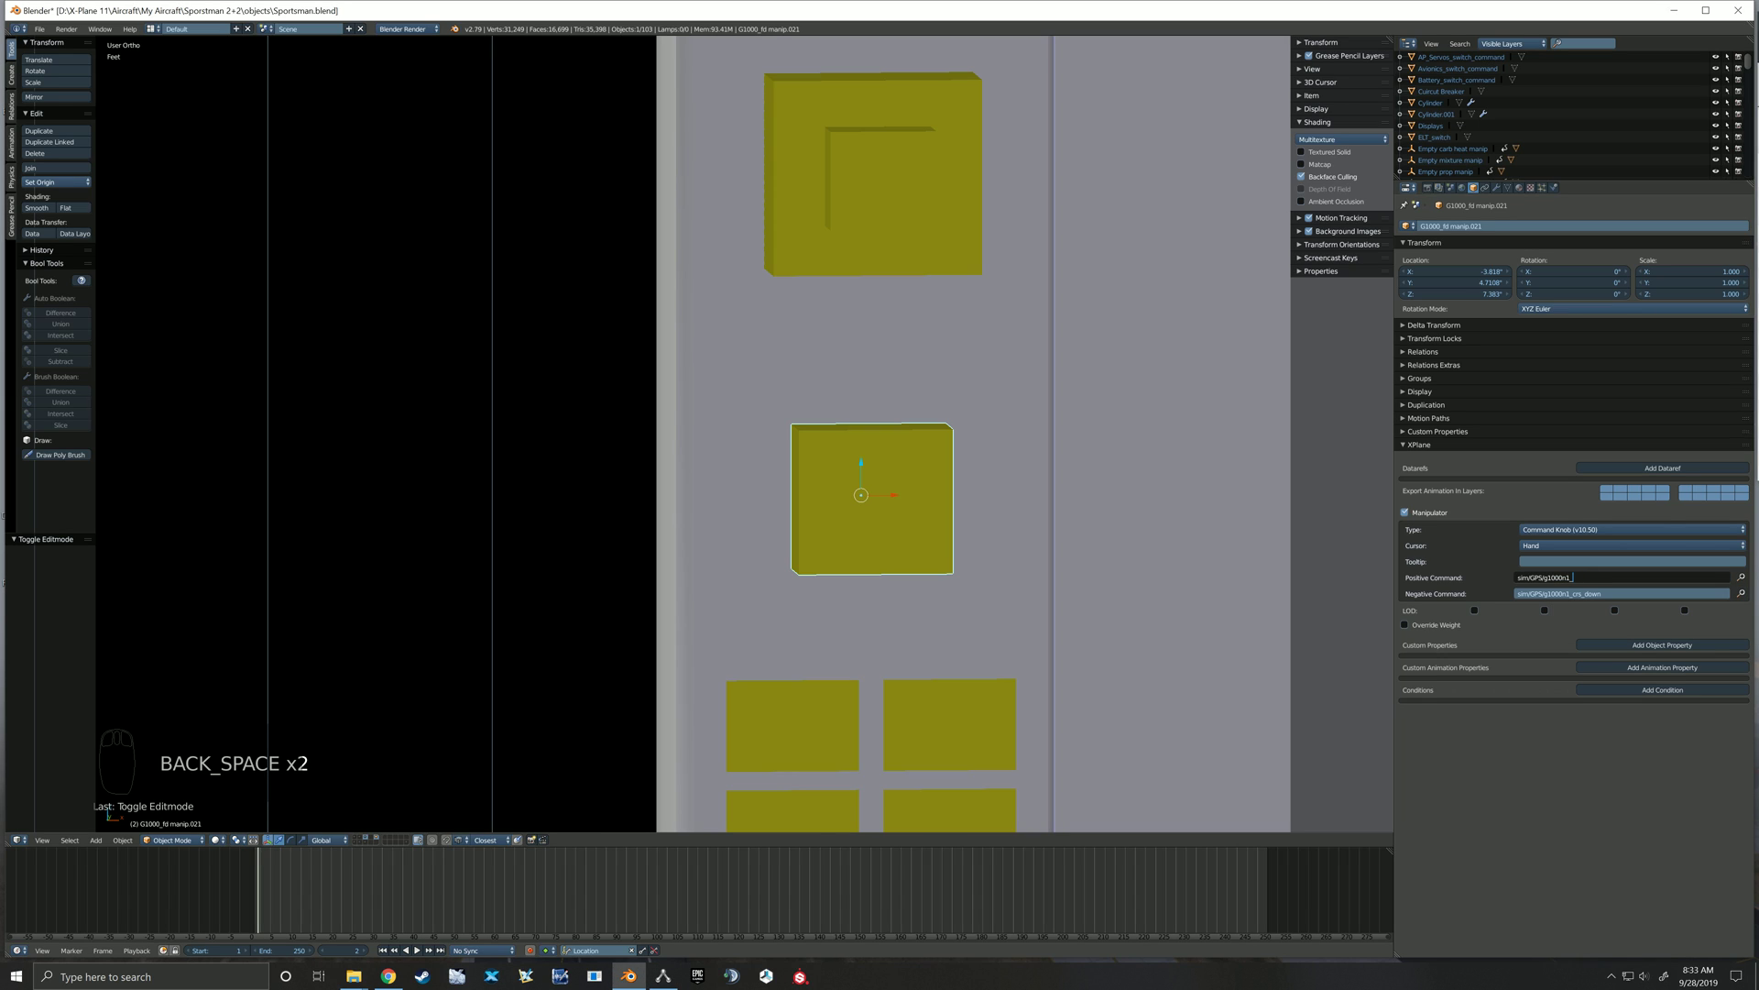
pyautogui.write('range_up')
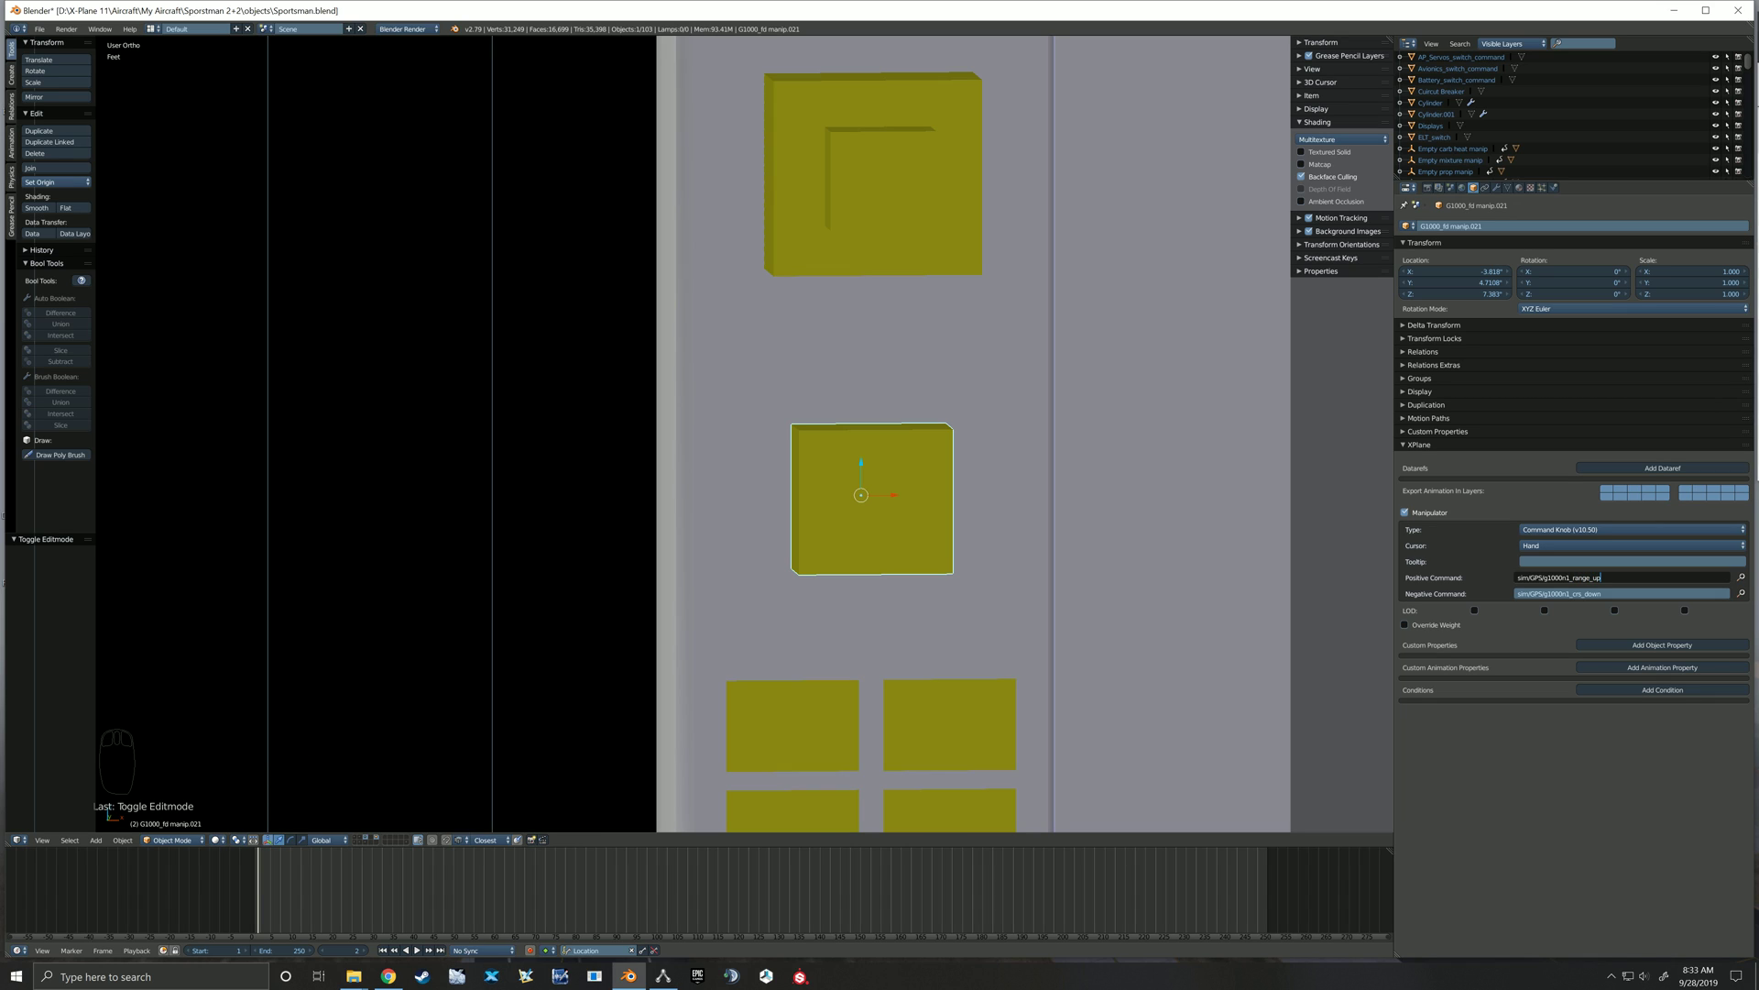
# Set the RANGE knob box's negative command to sim/GPS/g1000n1_range_down and its cursor to Rotate Large
pyautogui.click(1624, 594)
pyautogui.doubleClick(1624, 594)
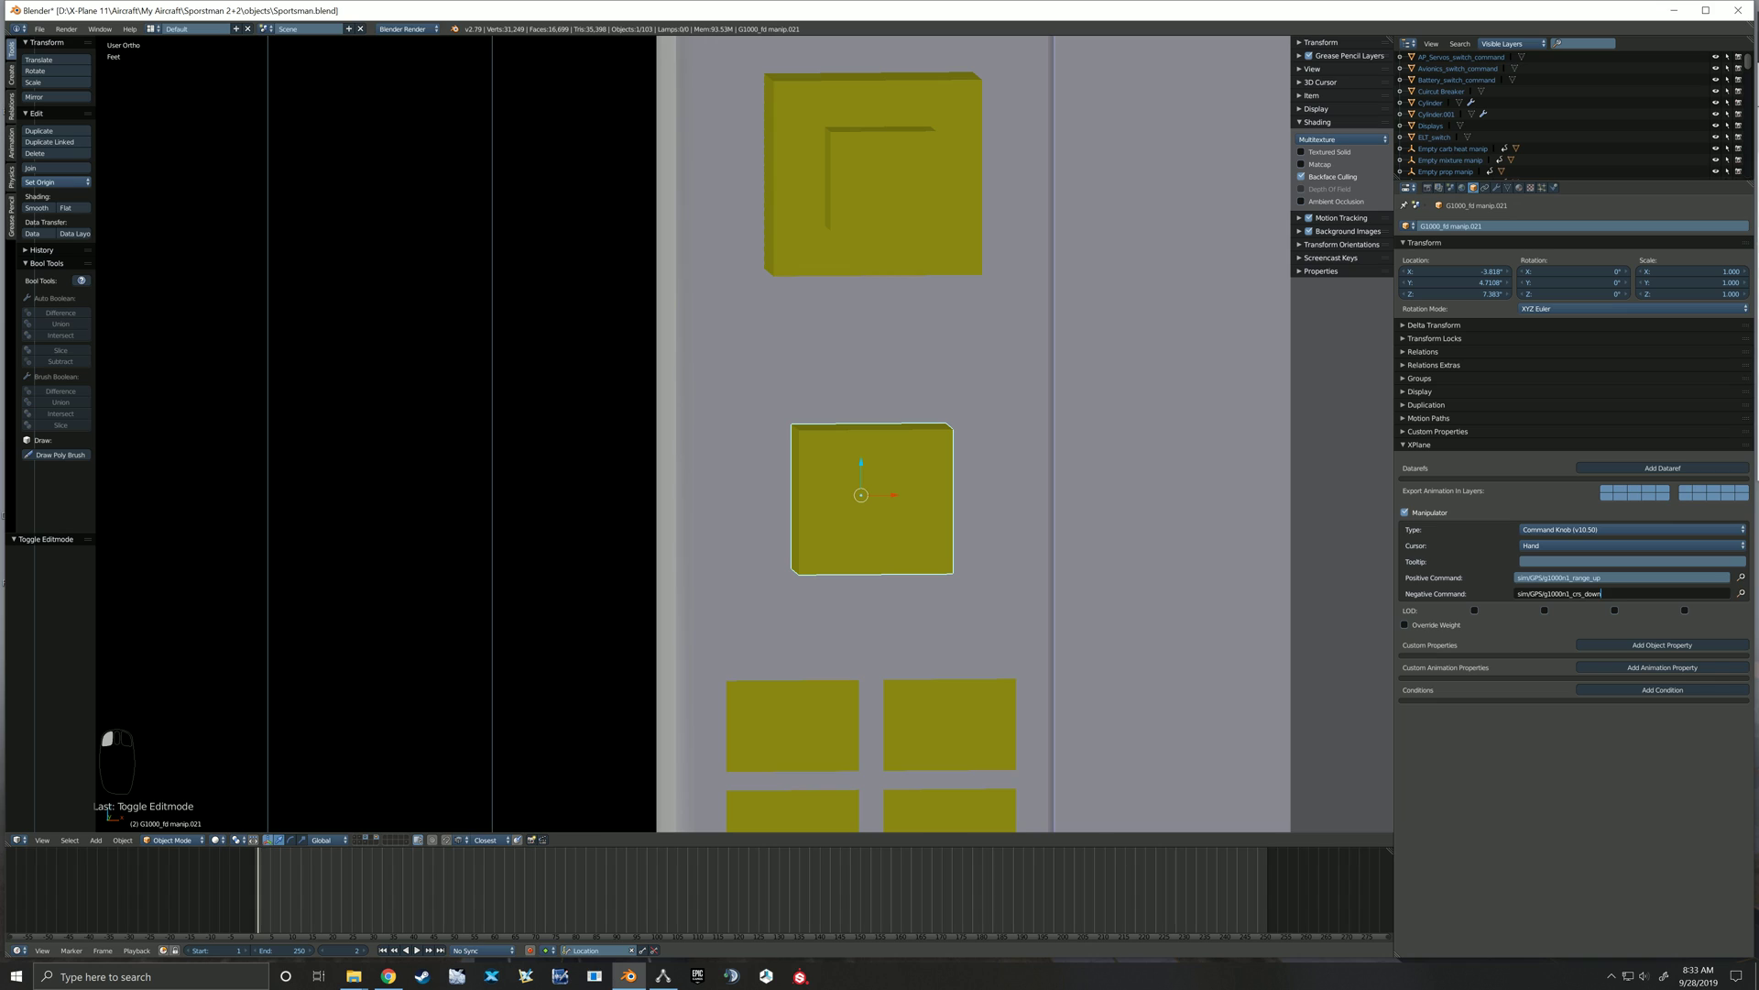
pyautogui.press('BackSpace')
pyautogui.press('BackSpace')
pyautogui.press('BackSpace')
pyautogui.press('BackSpace')
pyautogui.press('BackSpace')
pyautogui.press('BackSpace')
pyautogui.press('BackSpace')
pyautogui.press('BackSpace')
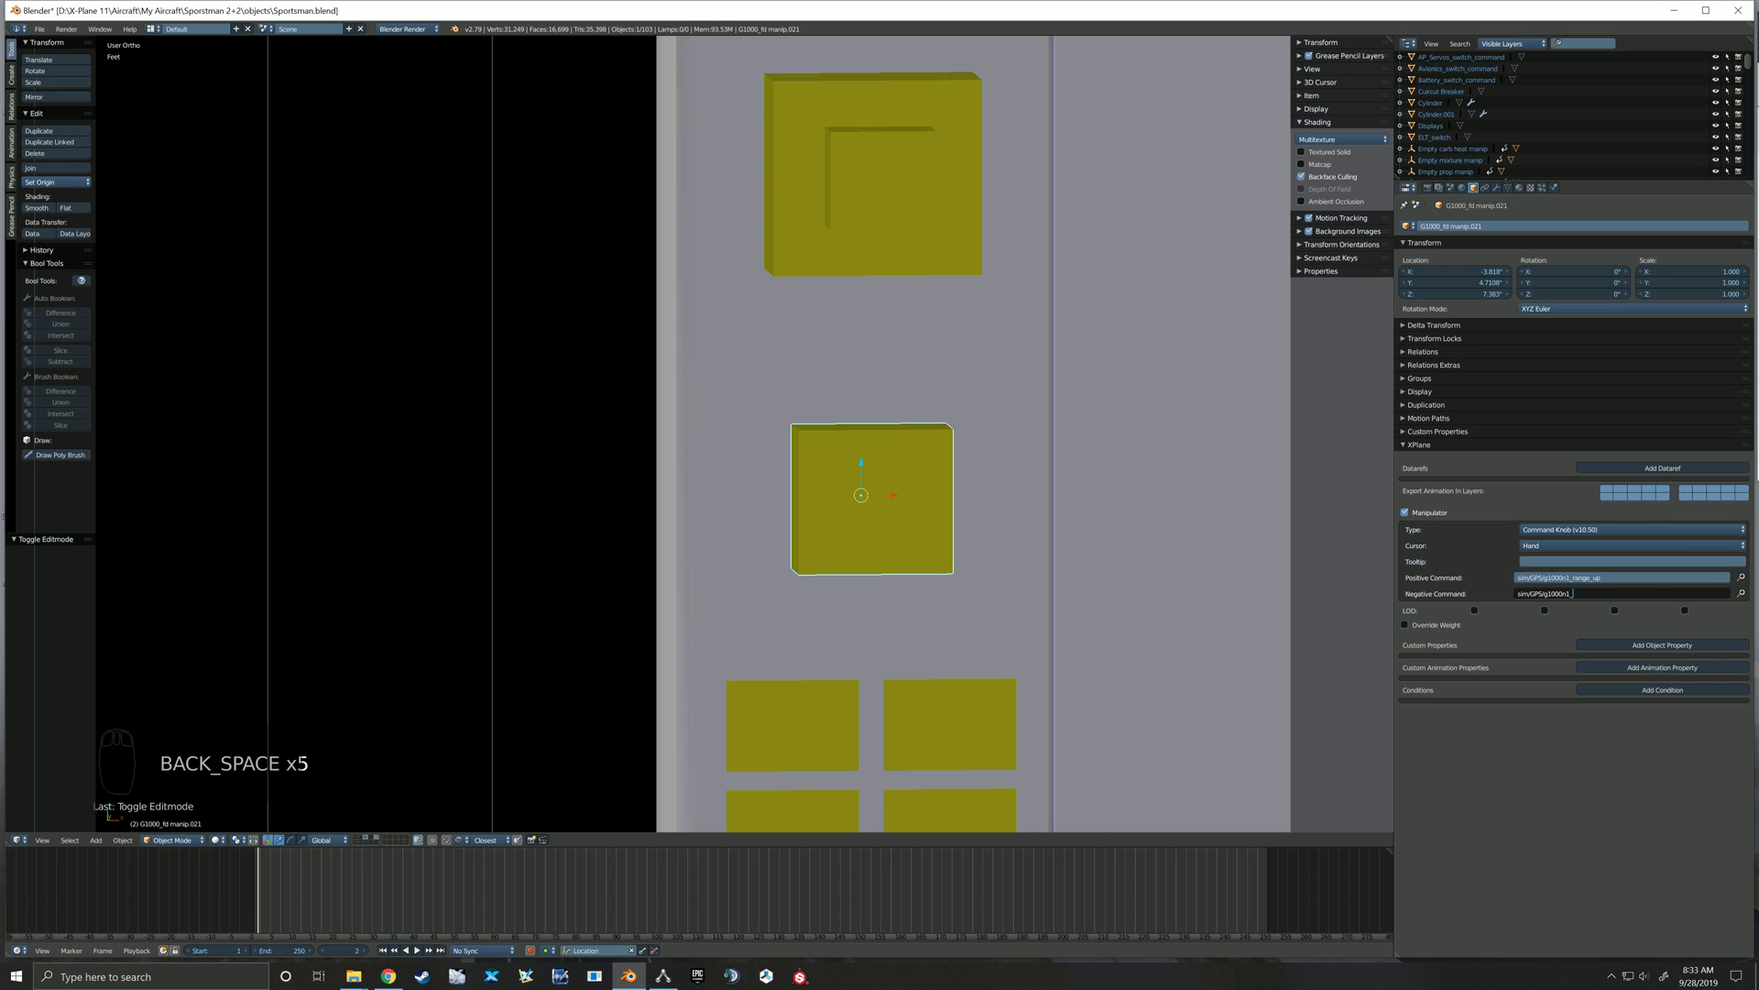
pyautogui.write('range_down')
pyautogui.press('Return')
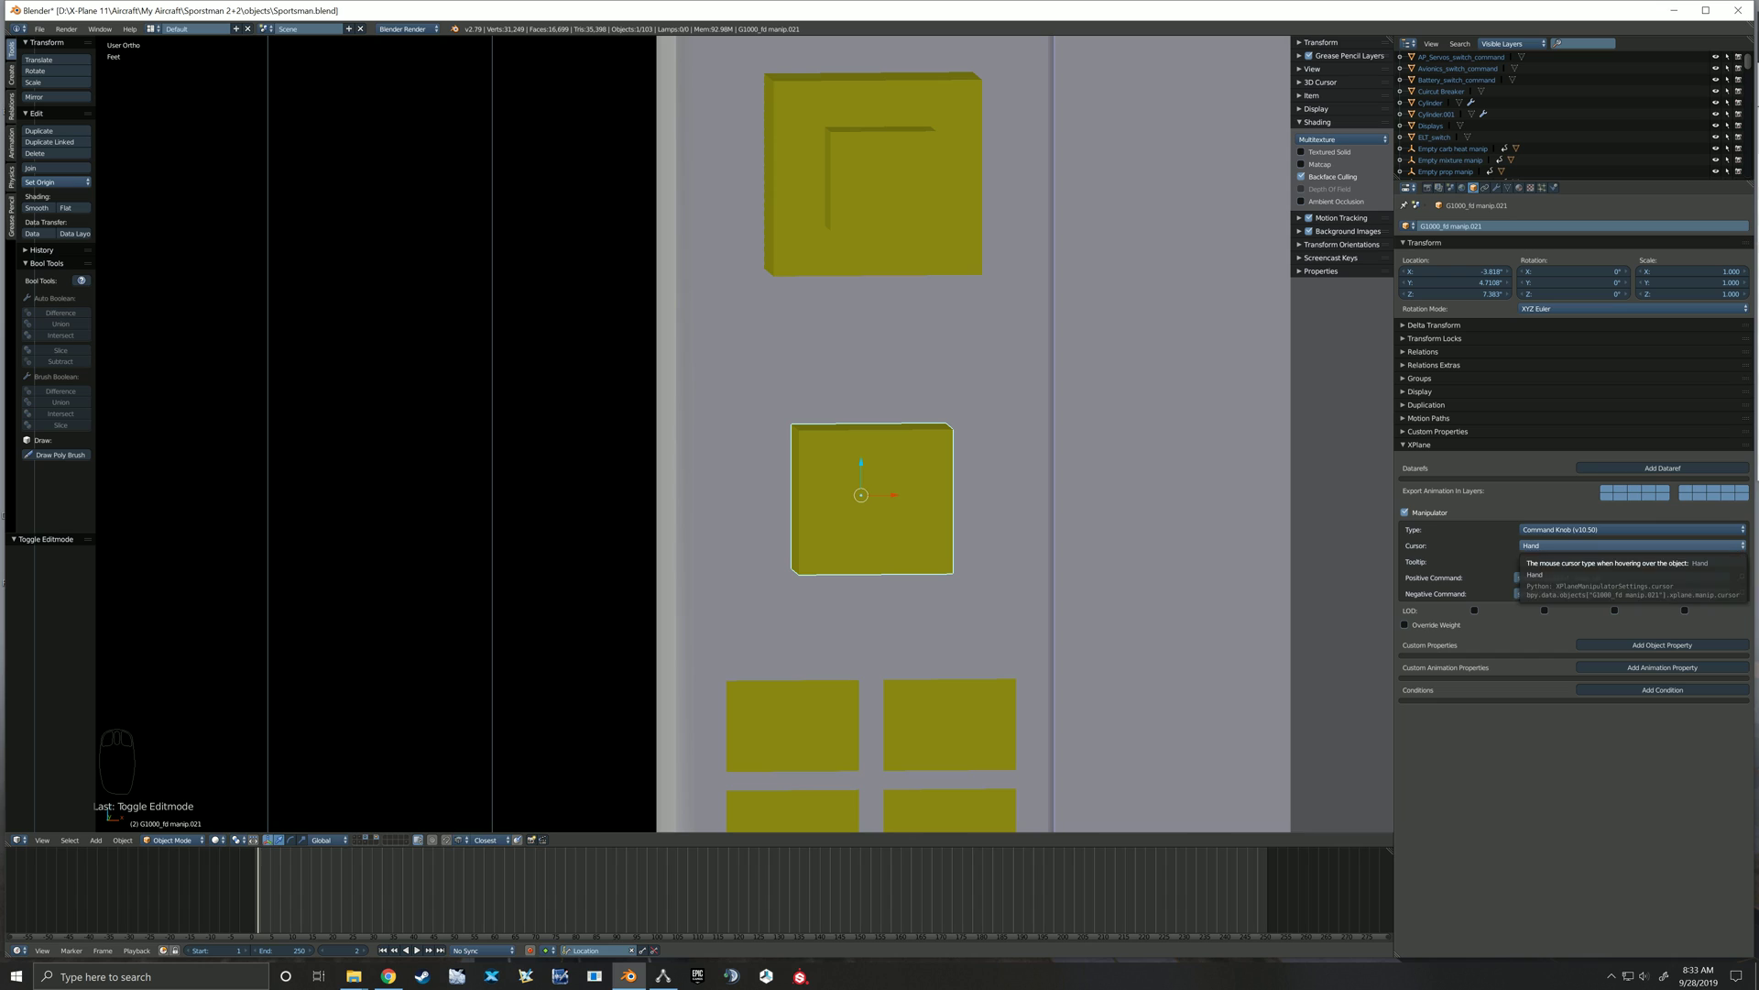
pyautogui.click(1631, 545)
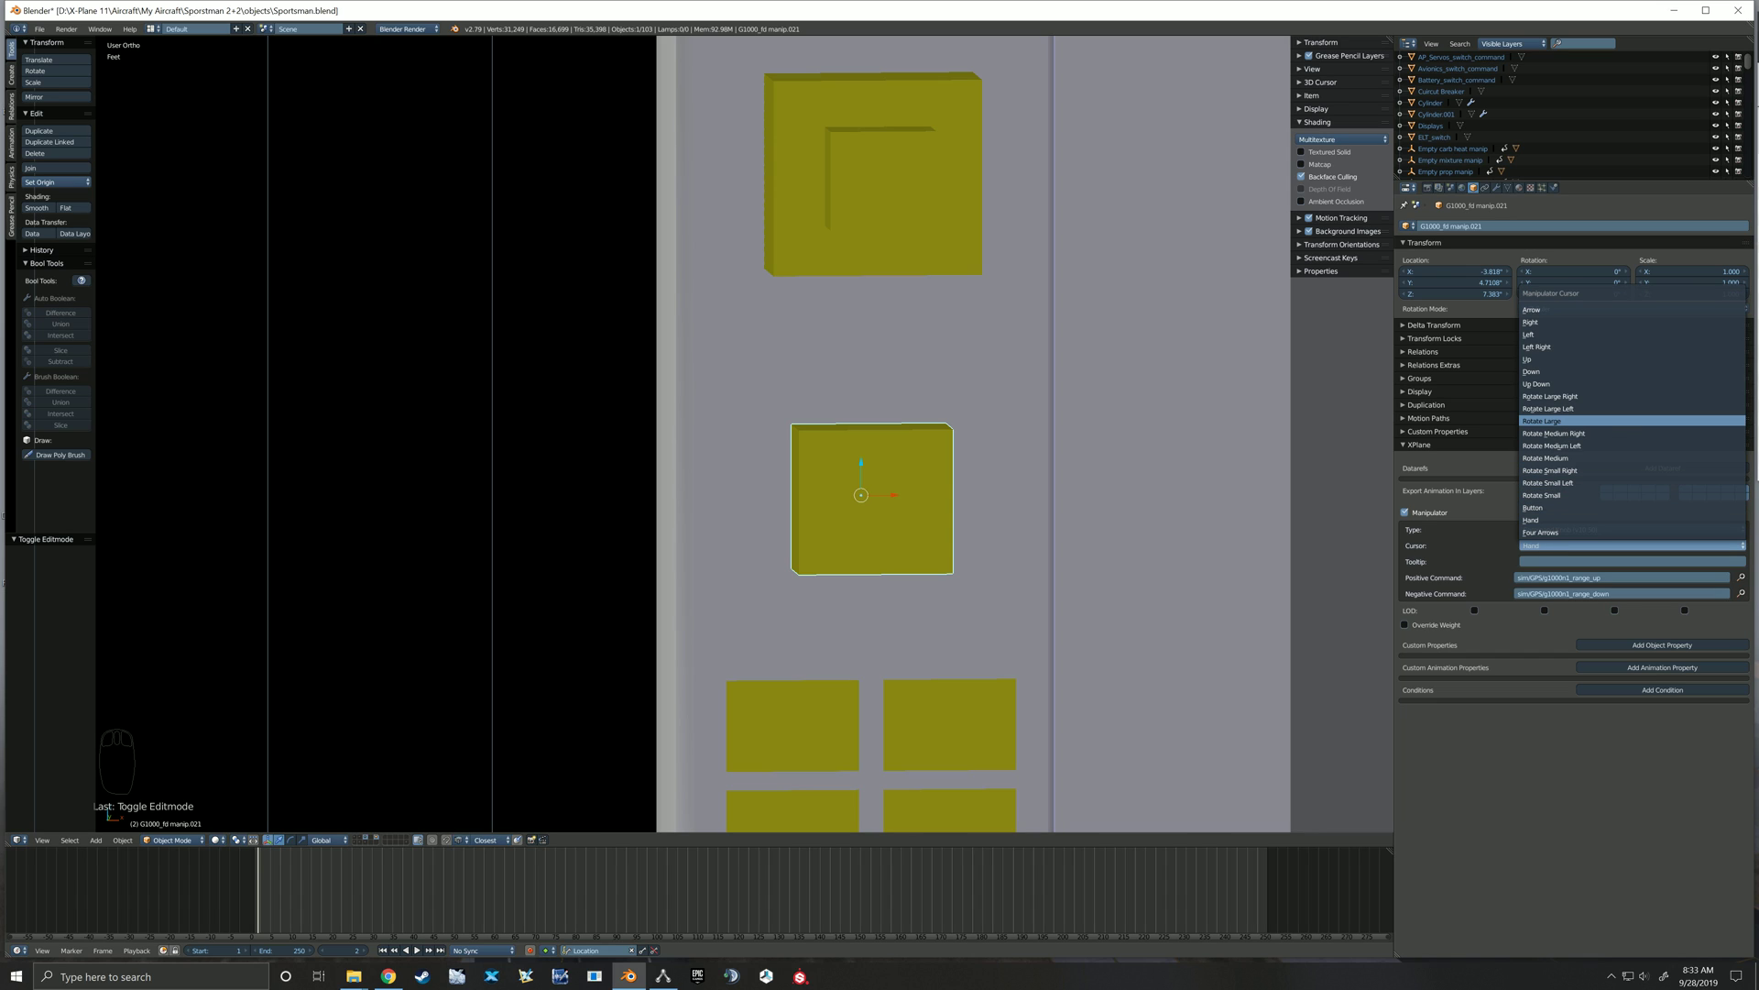
pyautogui.click(1567, 420)
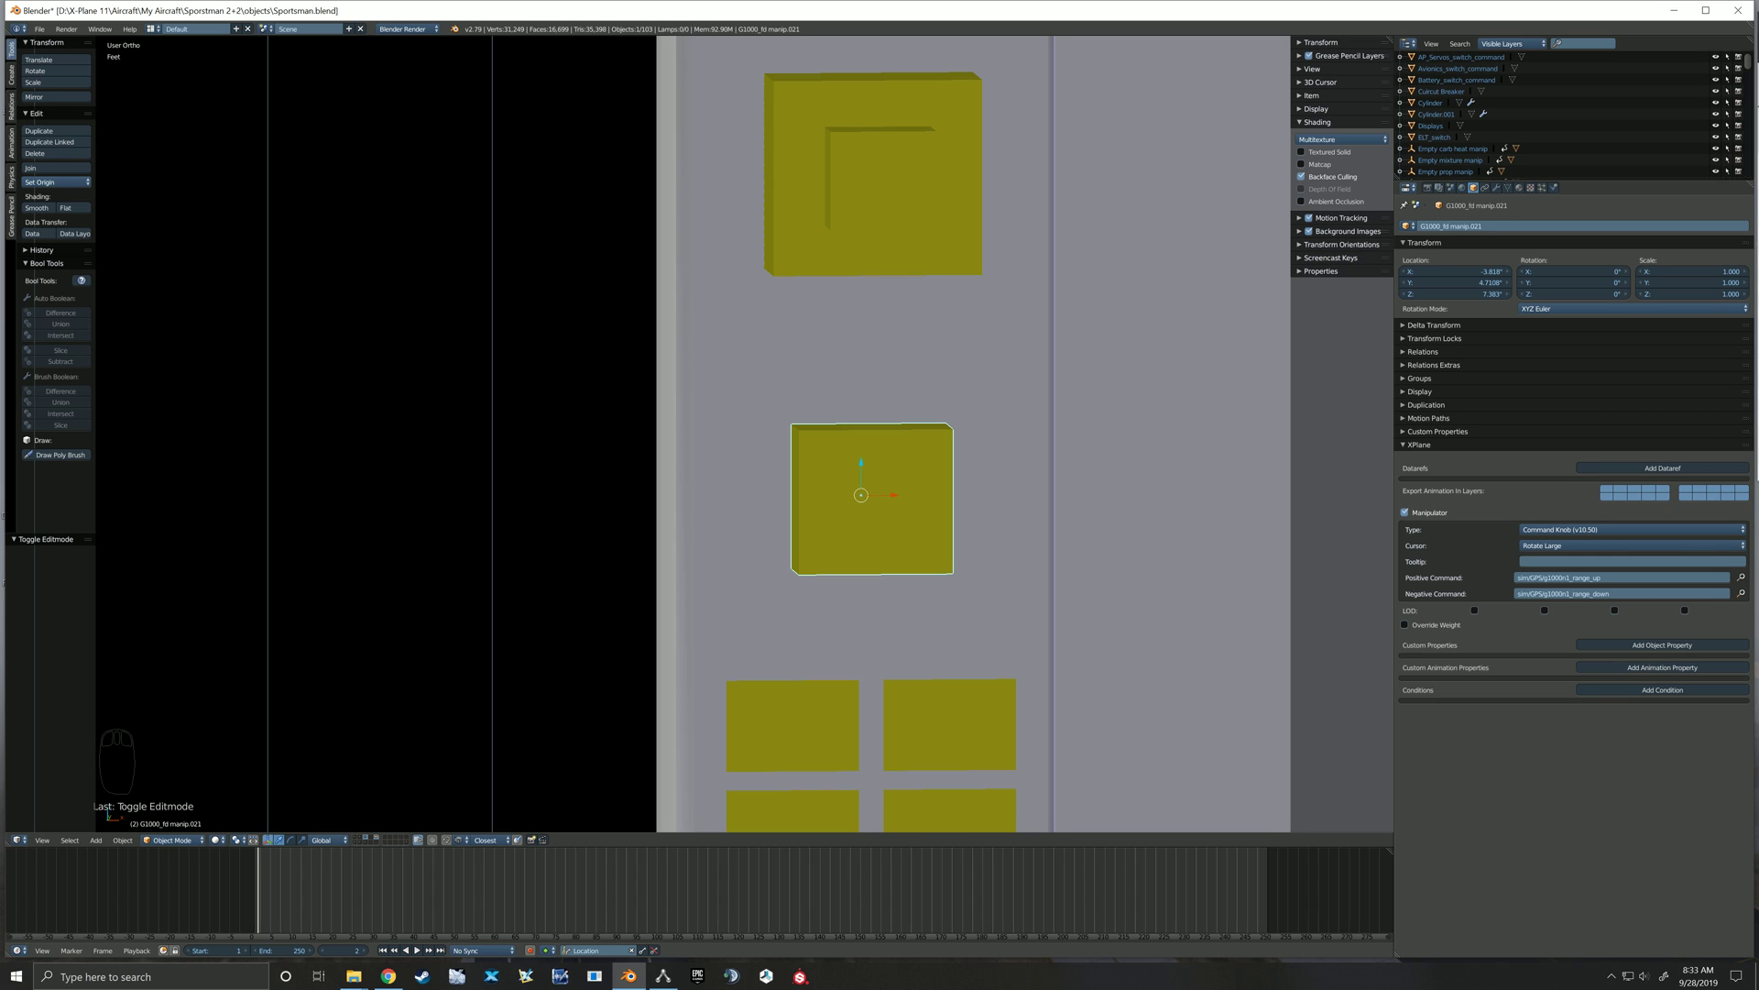
# Set the command of the RANGE knob's push plane to sim/GPS/g1000n1_pan_push
pyautogui.rightClick(880, 501)
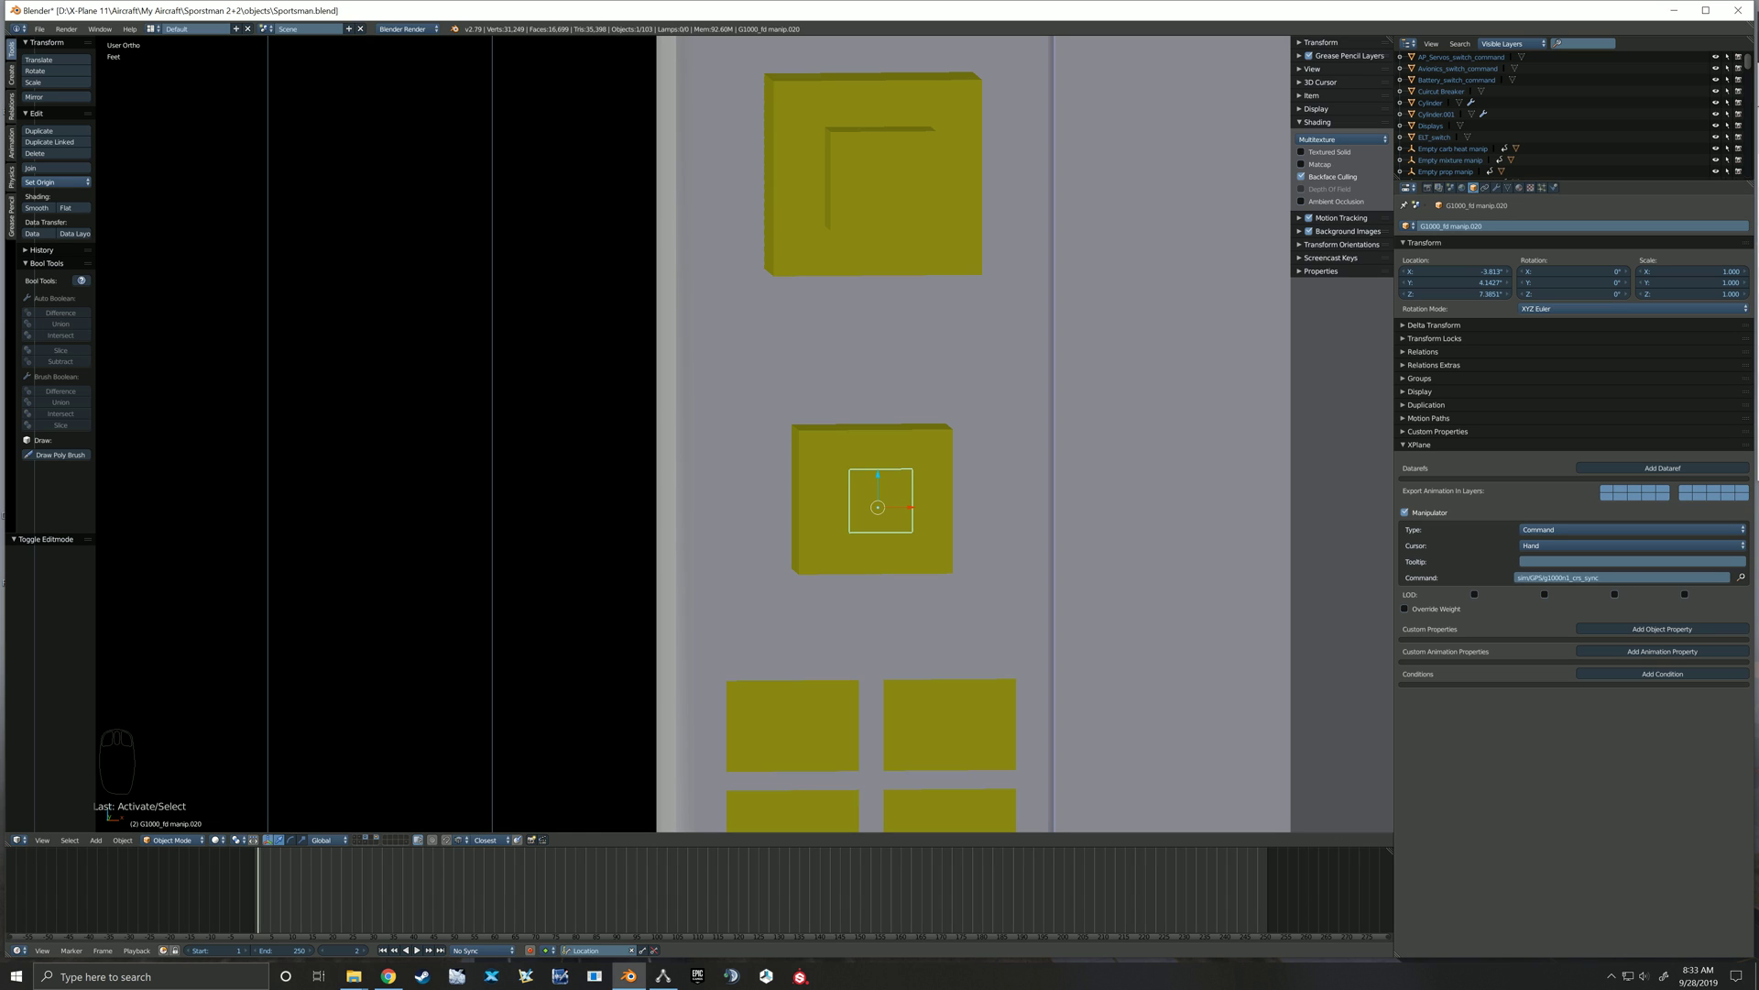
pyautogui.hotkey('alt', 'Tab')
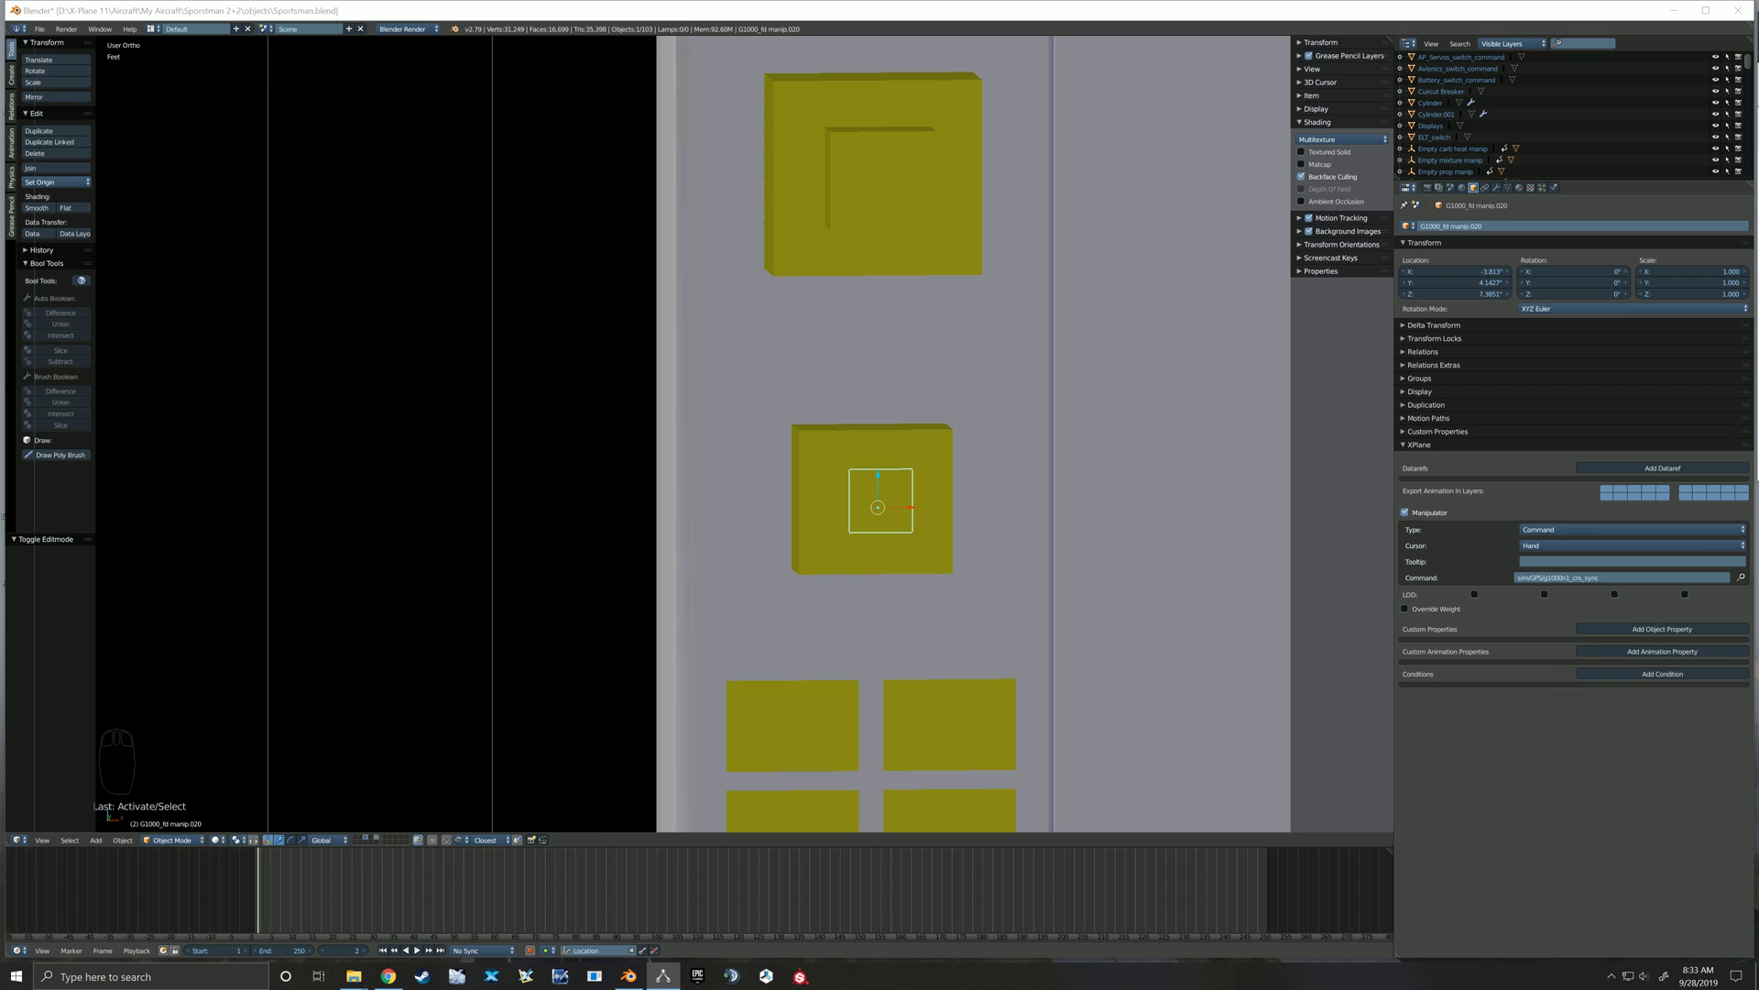
pyautogui.click(1640, 577)
pyautogui.doubleClick(1641, 578)
pyautogui.press('BackSpace')
pyautogui.press('BackSpace')
pyautogui.press('BackSpace')
pyautogui.press('BackSpace')
pyautogui.press('BackSpace')
pyautogui.press('BackSpace')
pyautogui.press('BackSpace')
pyautogui.press('BackSpace')
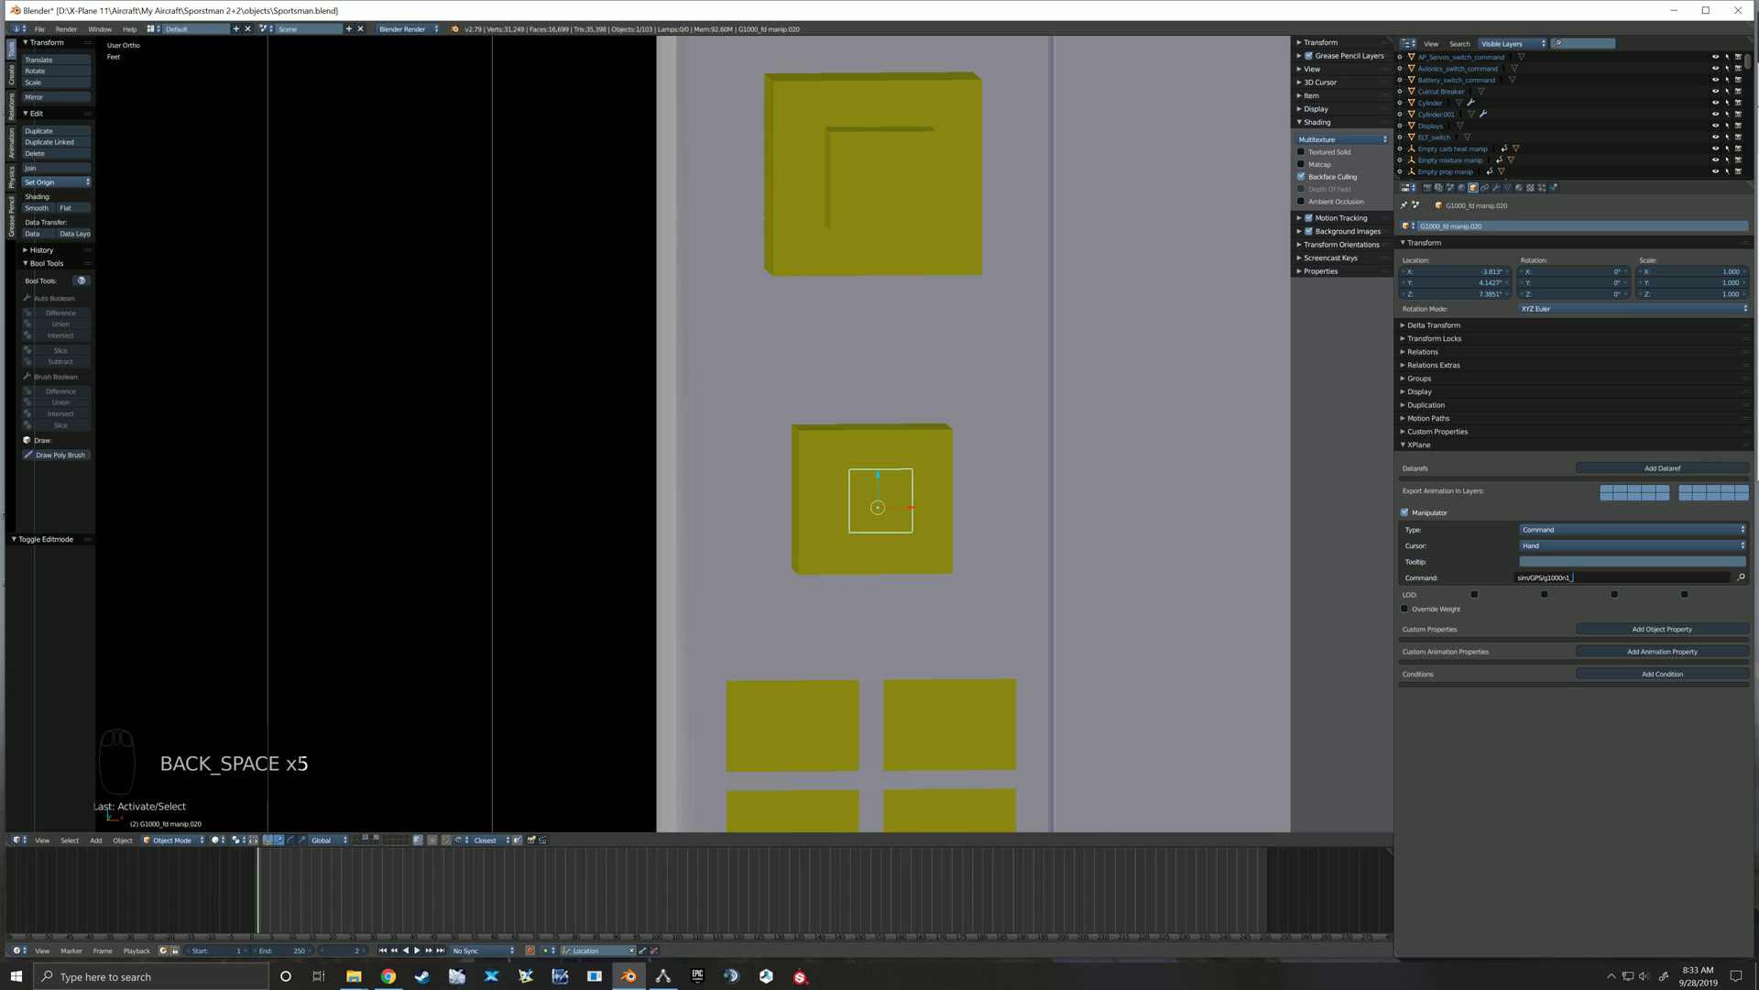
pyautogui.write('pan_push')
pyautogui.press('Return')
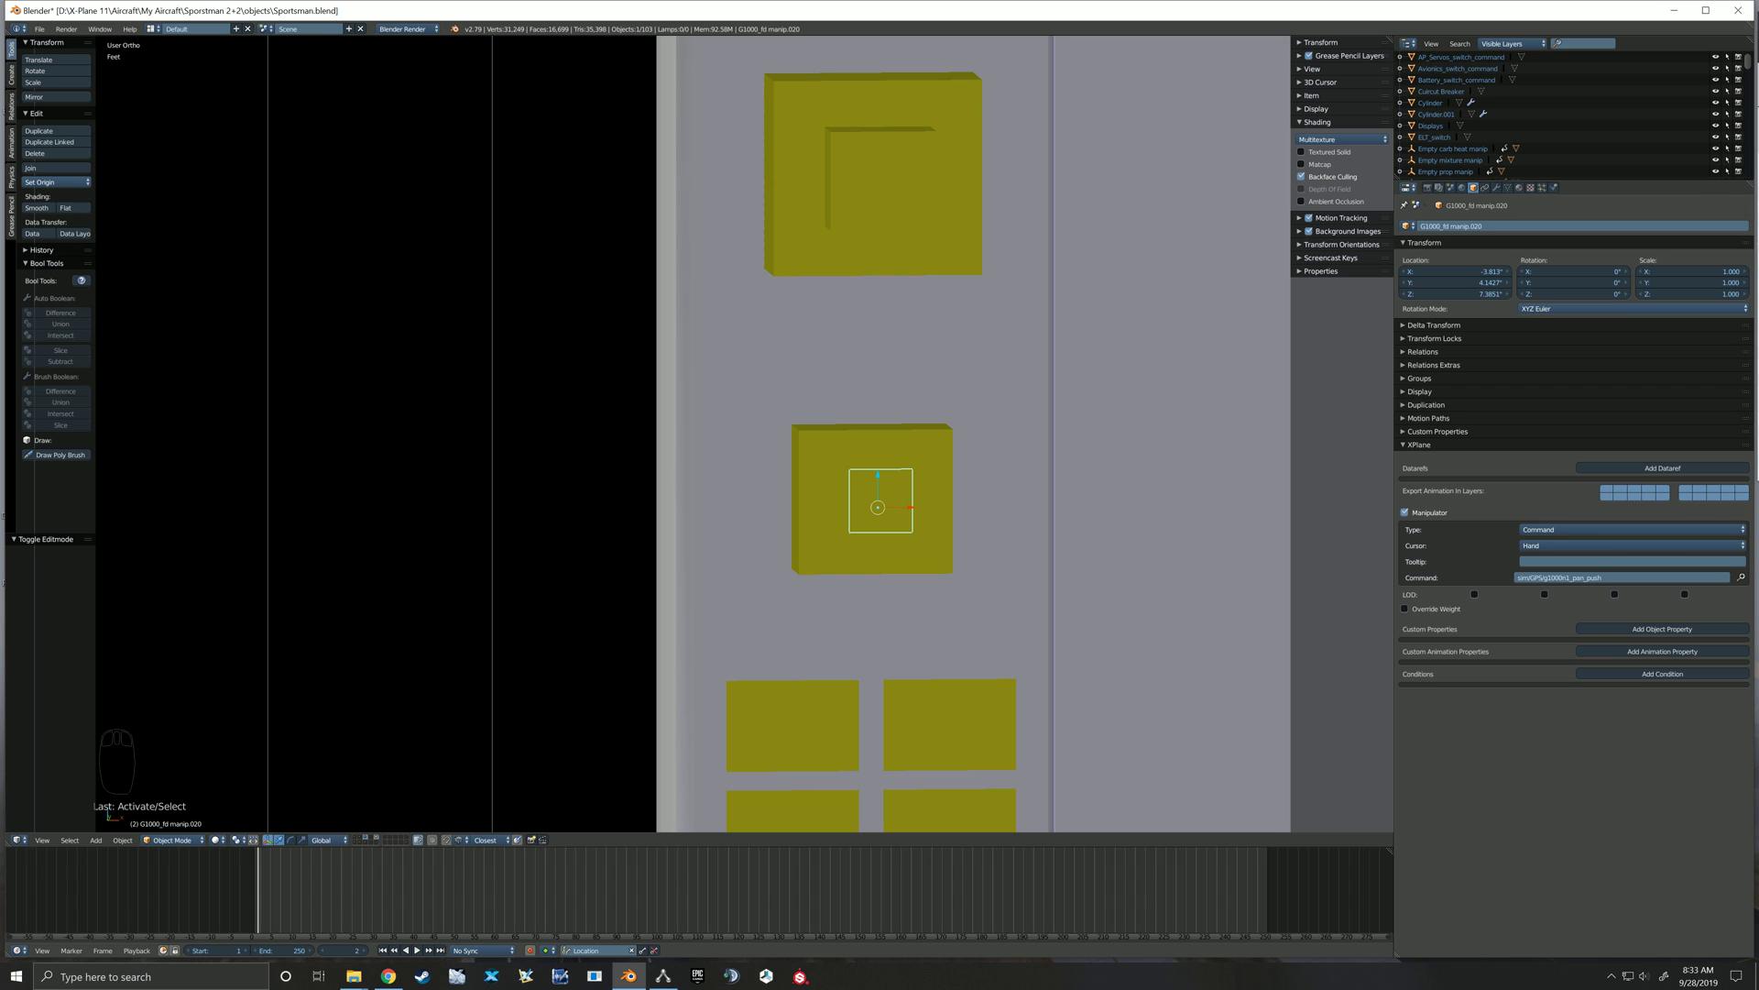
# Duplicate the RANGE knob's push plane and place the copy over the up arrow, about 362 thou higher along Z
pyautogui.scroll(-3, 1063, 394)
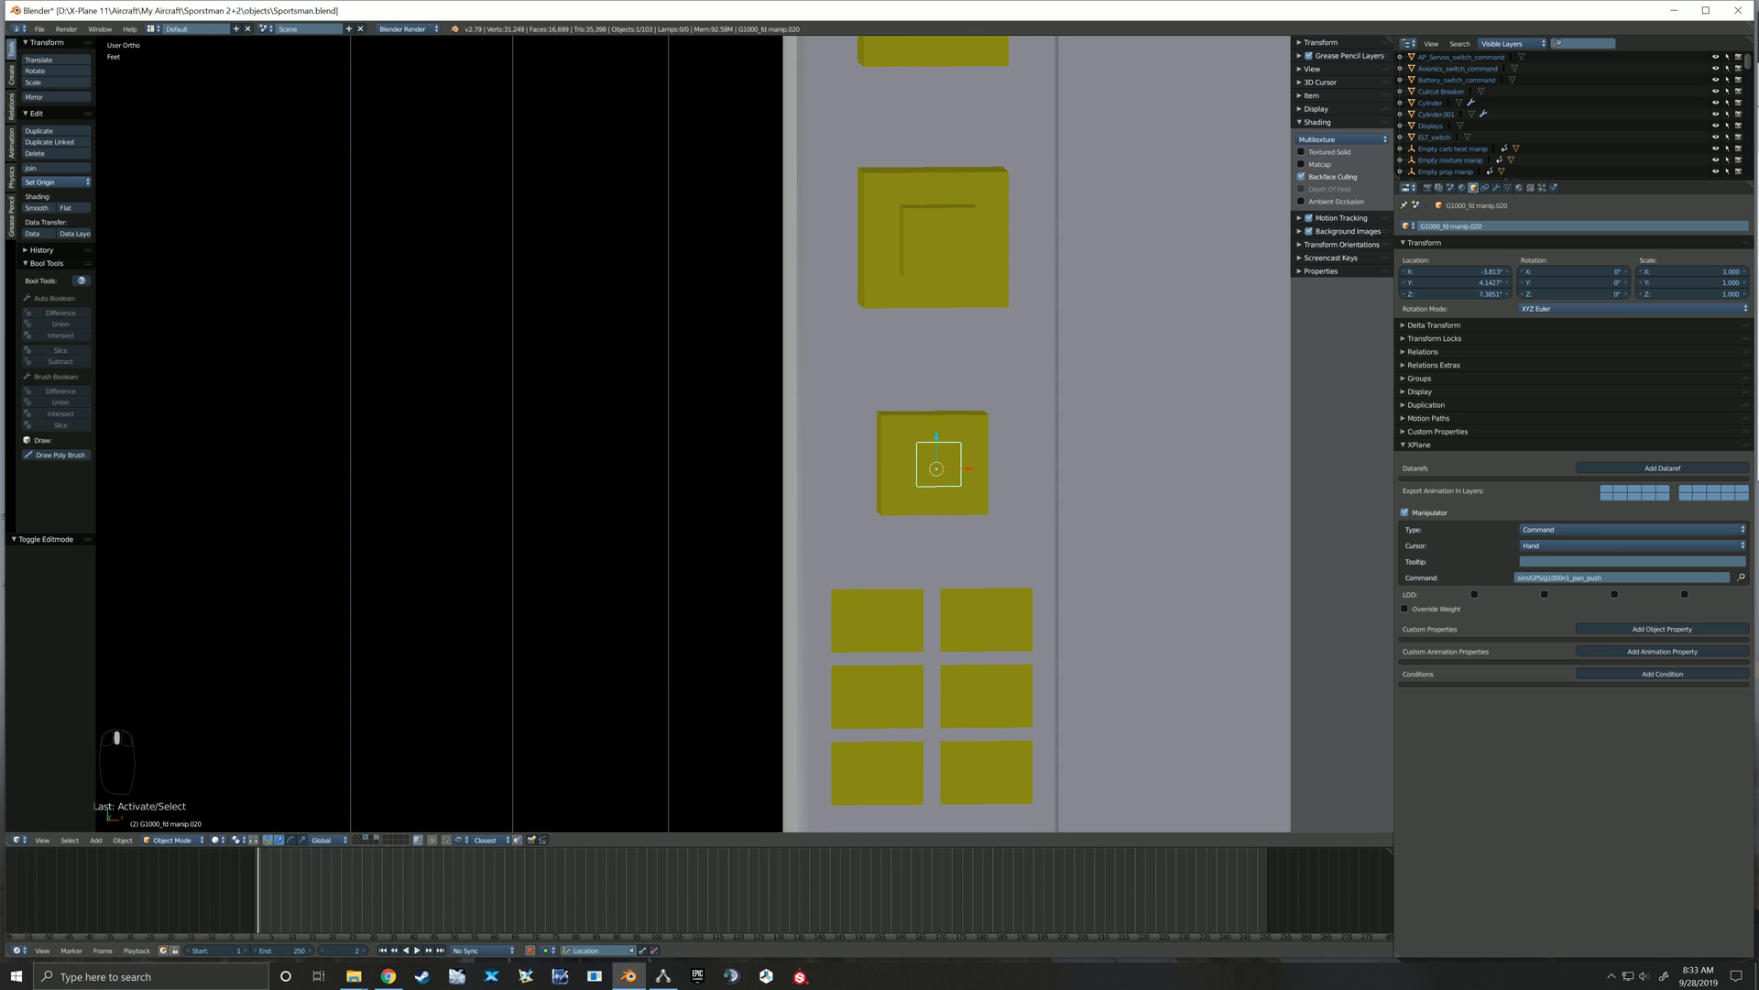
pyautogui.press('KP_1')
pyautogui.keyDown('shift'); pyautogui.moveTo(953, 440); pyautogui.dragTo(970, 458, button='middle'); pyautogui.keyUp('shift')
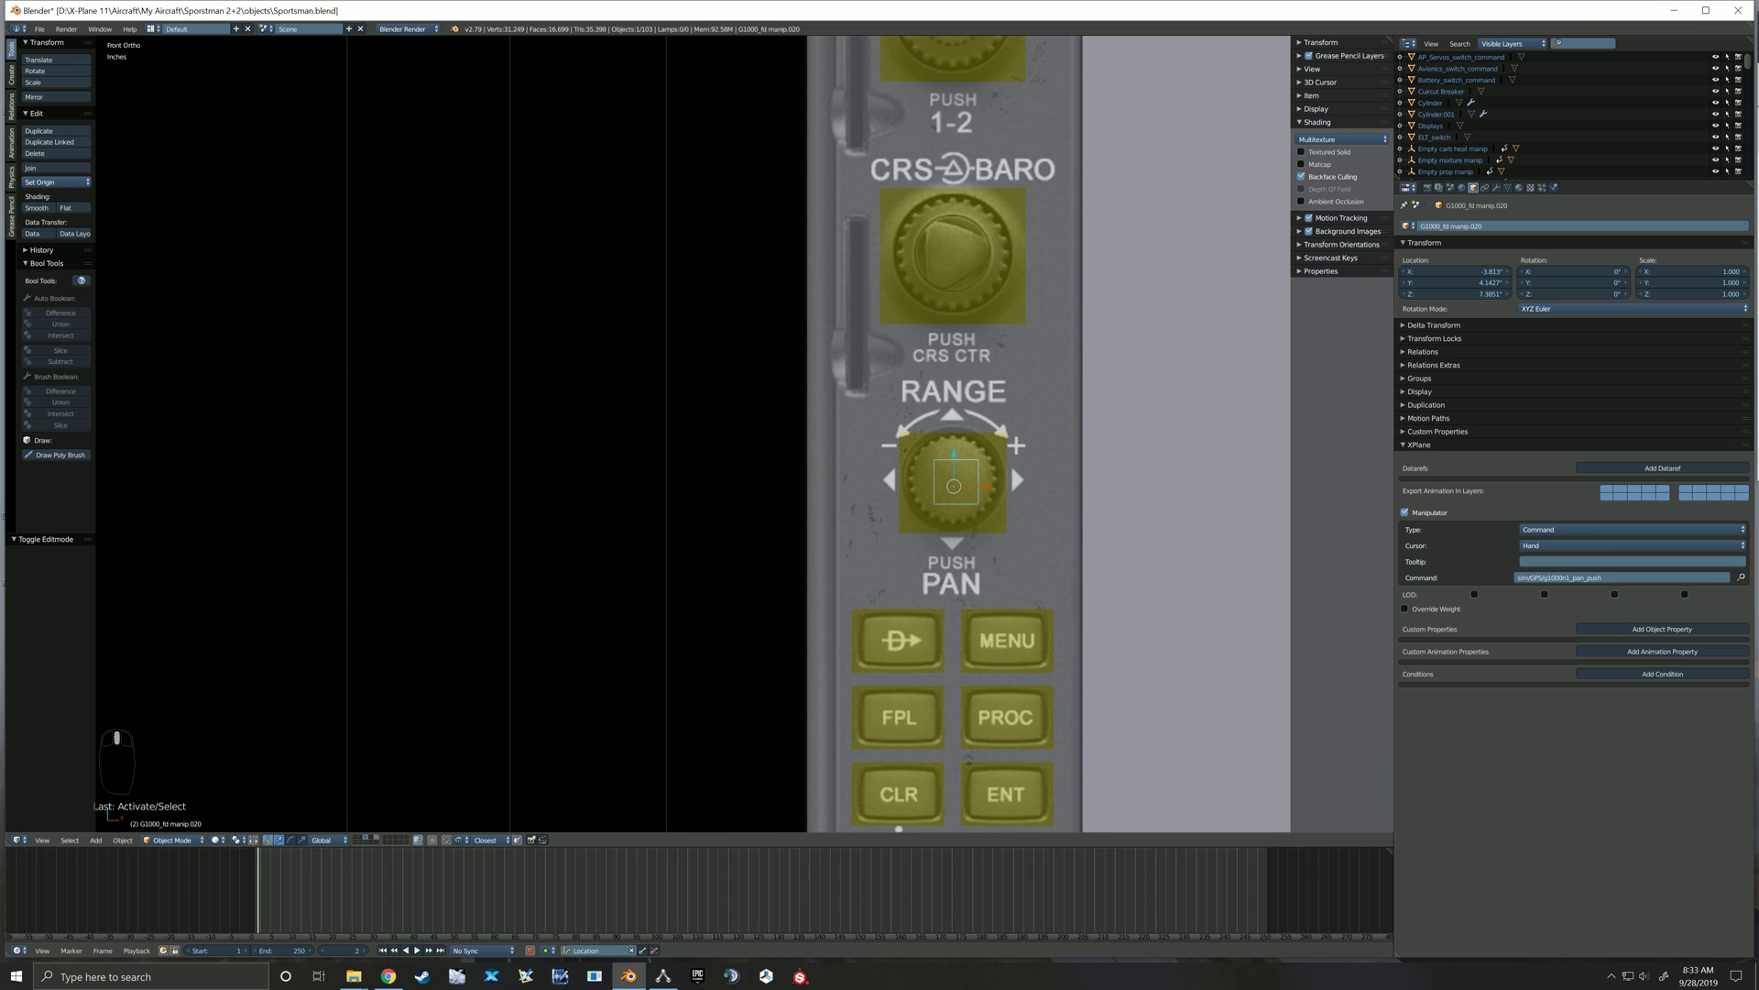
pyautogui.hotkey('shift', 'd')
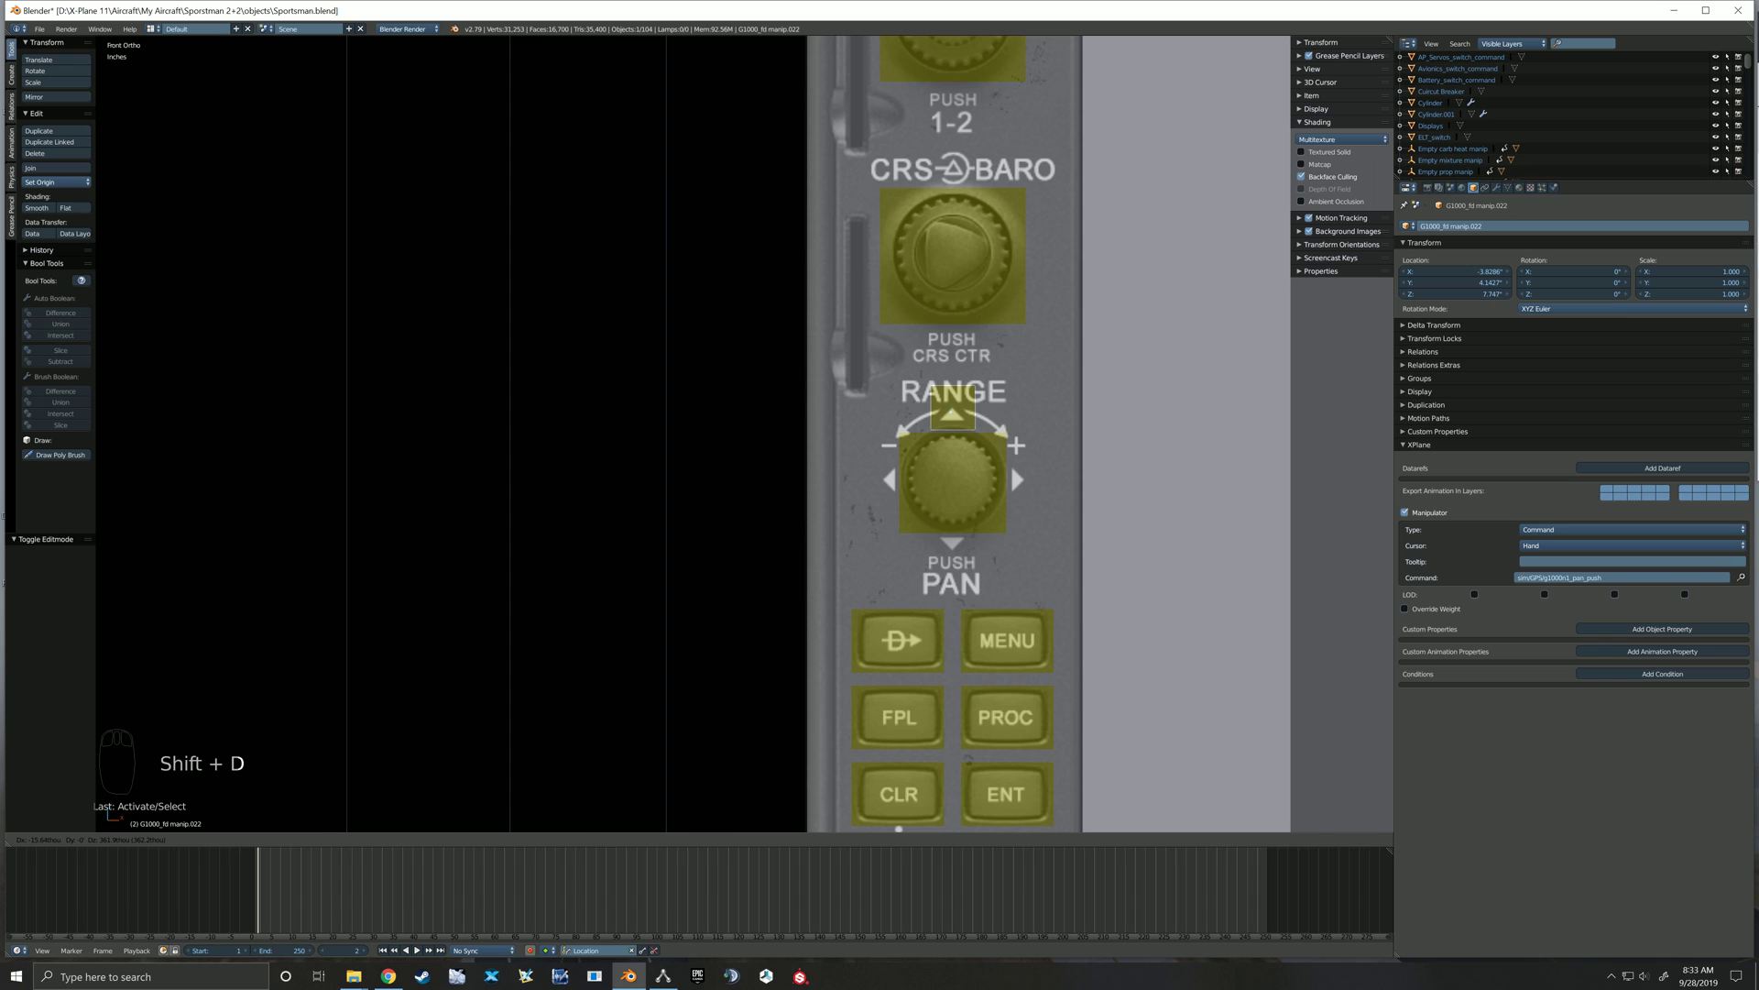
pyautogui.click(951, 412)
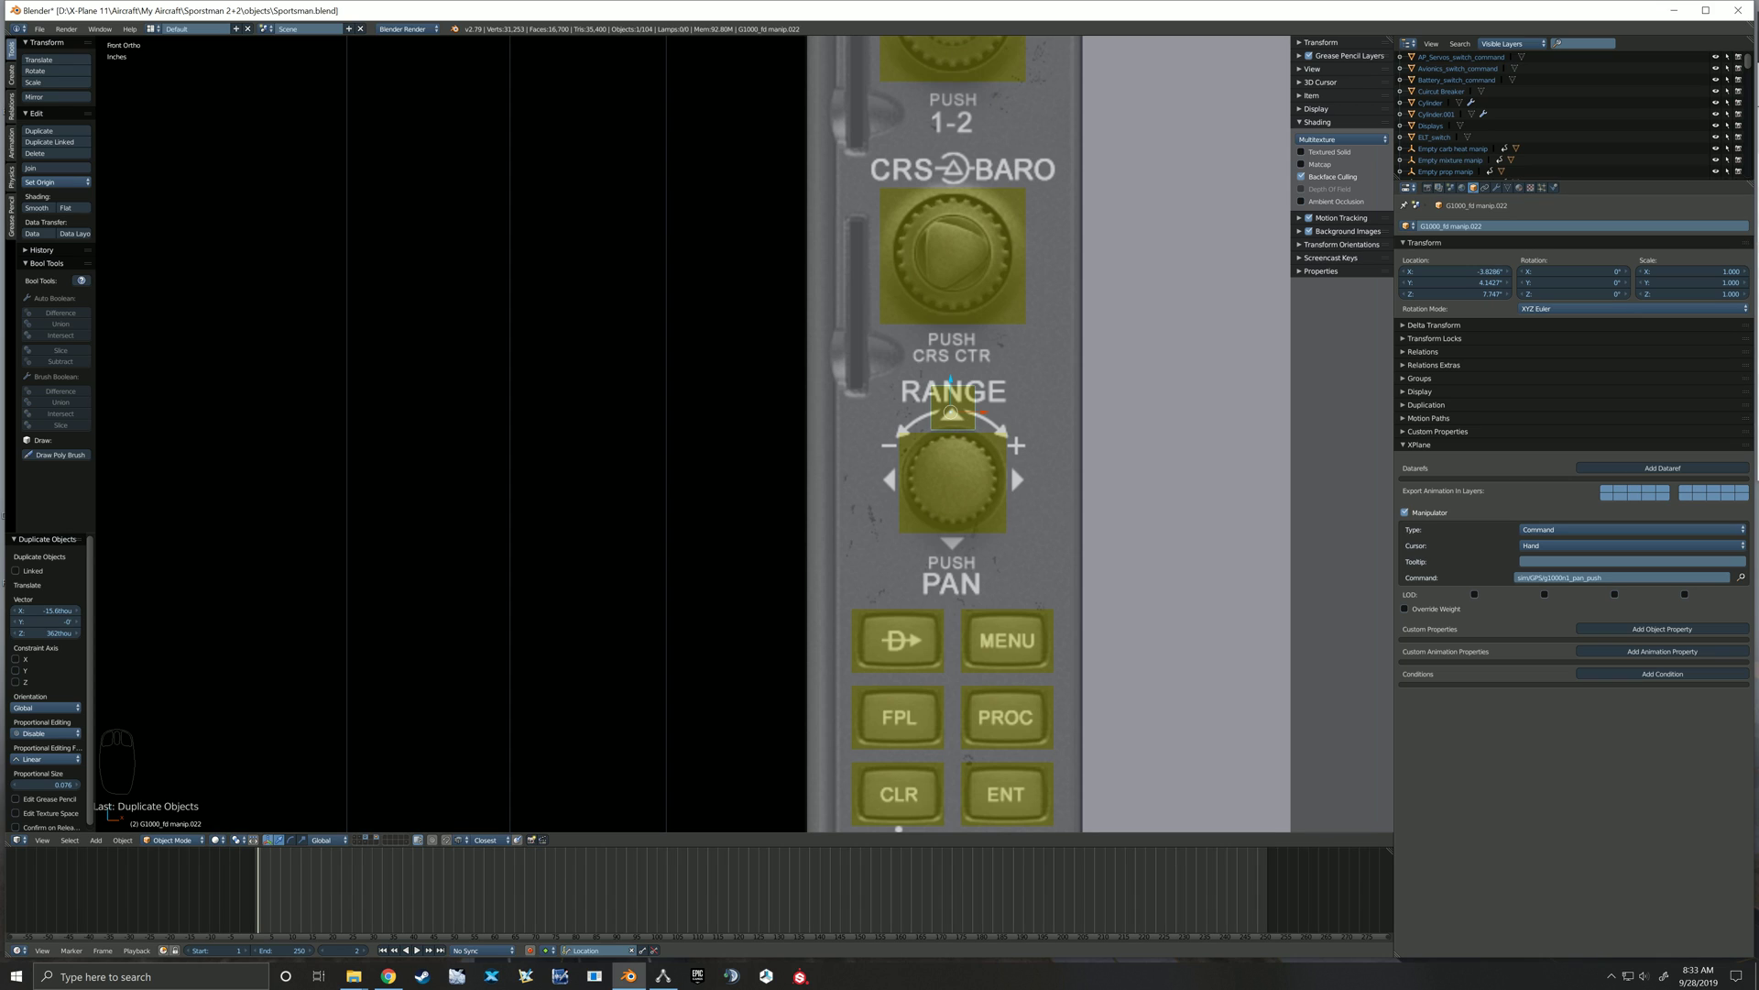
# Set the command of the plane over the up arrow to sim/GPS/g1000n1_pan_up
pyautogui.hotkey('alt', 'Tab')
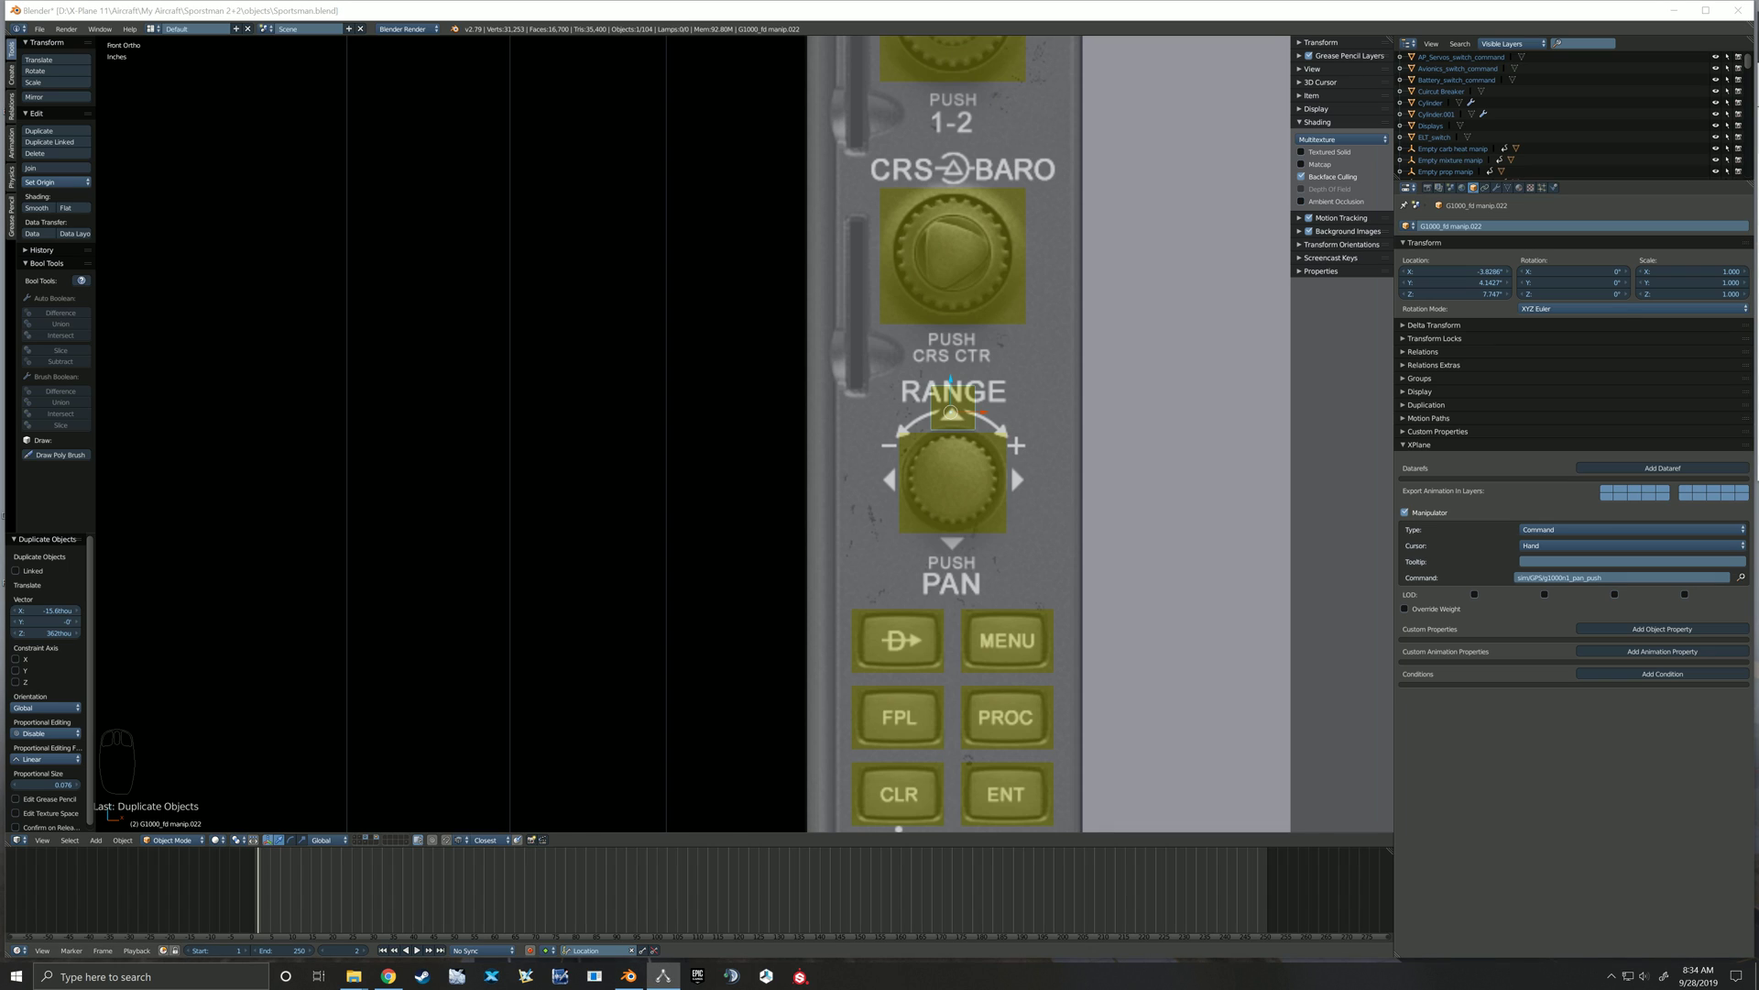
pyautogui.click(1617, 578)
pyautogui.click(1616, 578)
pyautogui.press('BackSpace')
pyautogui.press('BackSpace')
pyautogui.press('BackSpace')
pyautogui.press('BackSpace')
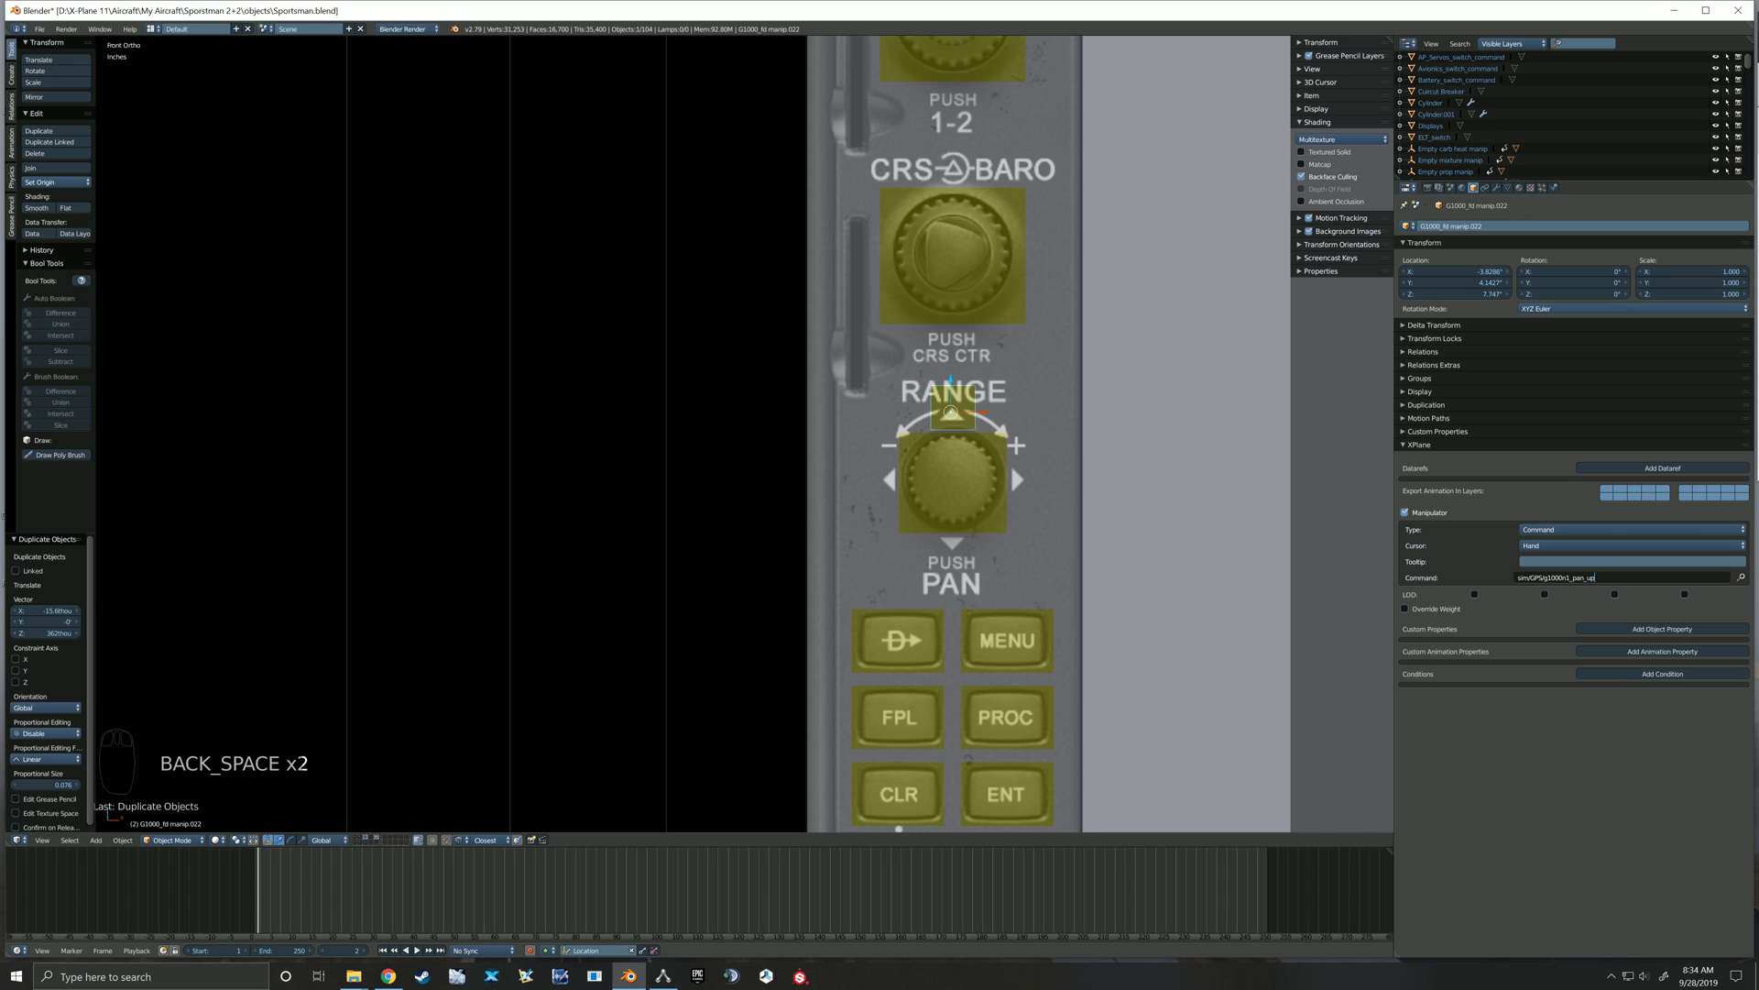
pyautogui.press('Return')
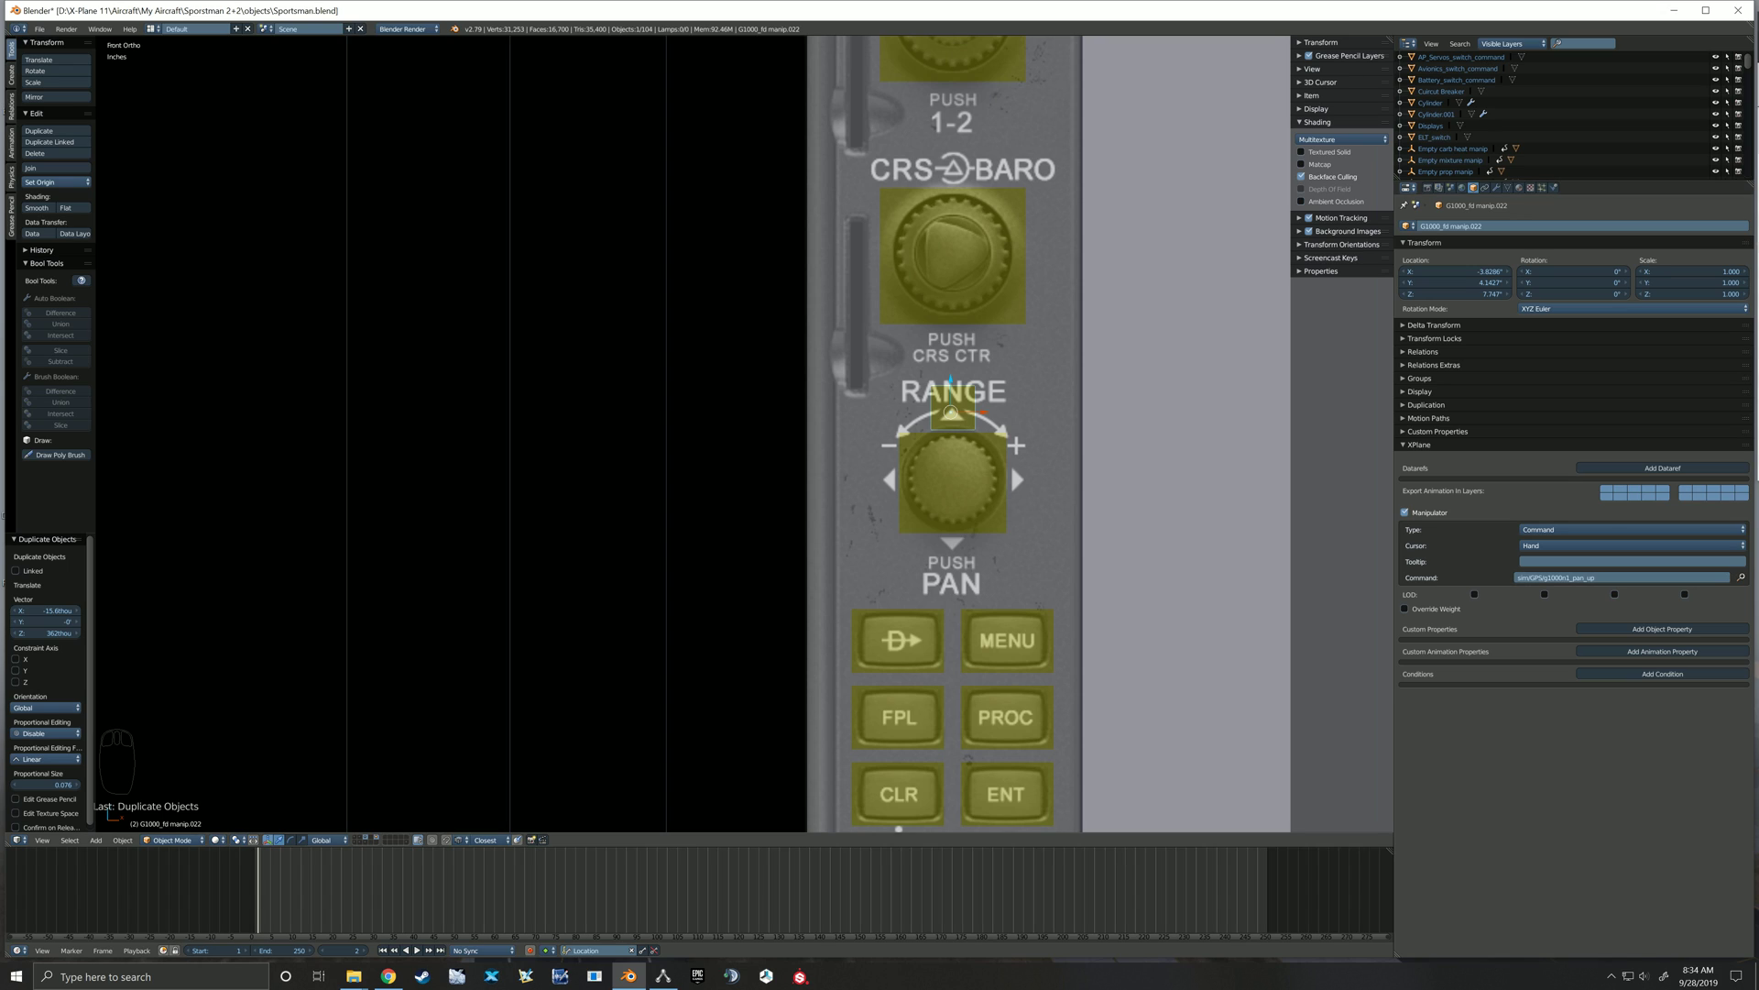
# Scale the up-arrow plane's mesh wider along X so it spans about the width of the RANGE knob
pyautogui.keyDown('shift'); pyautogui.moveTo(1010, 460); pyautogui.dragTo(1007, 414, button='middle'); pyautogui.keyUp('shift')
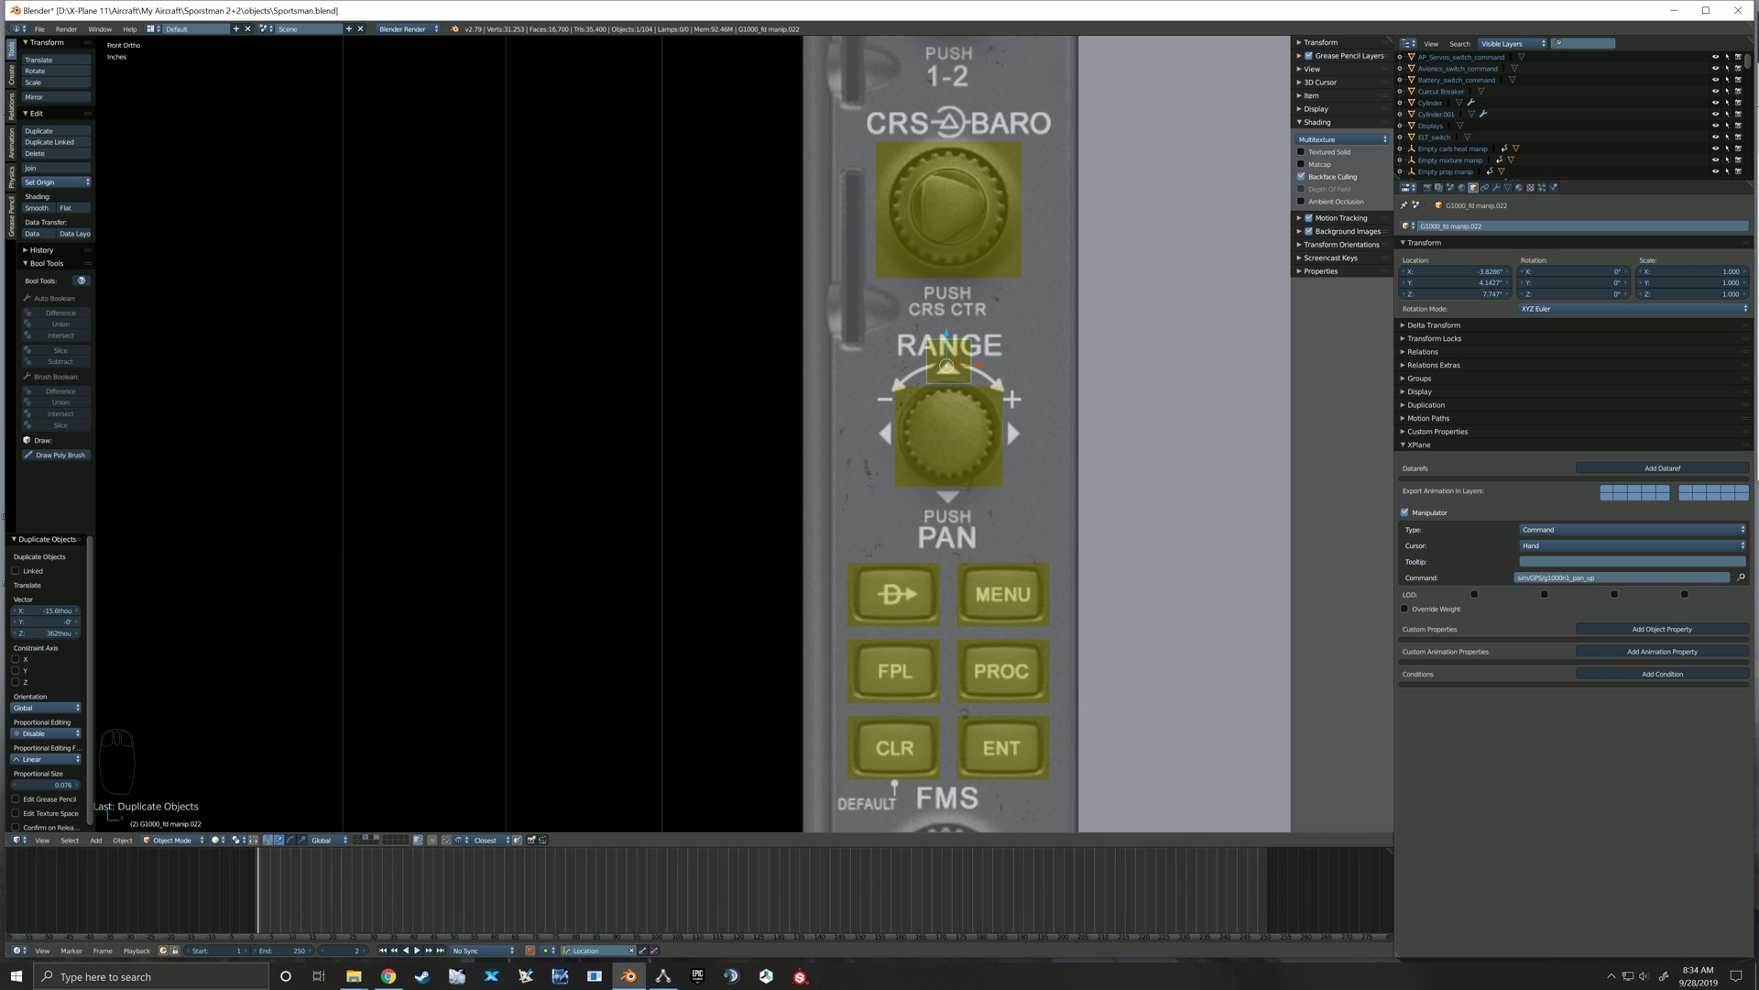
pyautogui.press('Tab')
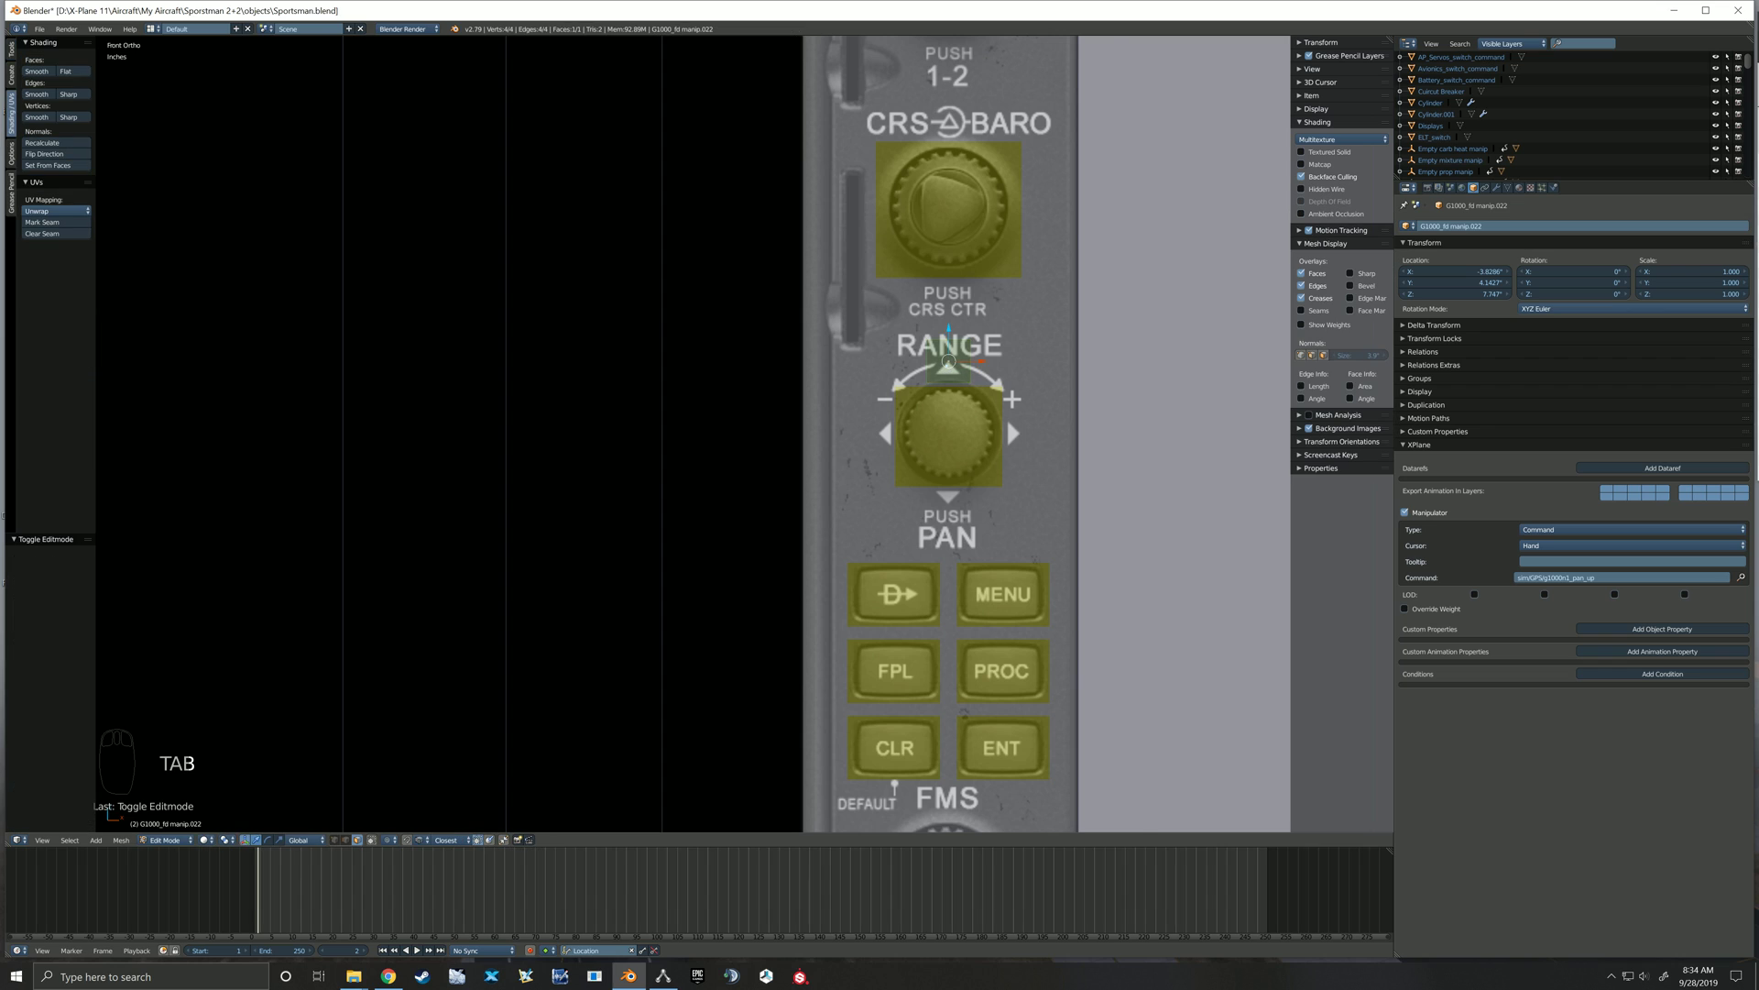
pyautogui.scroll(5, 925, 351)
pyautogui.hotkey('ctrl', 'Tab')
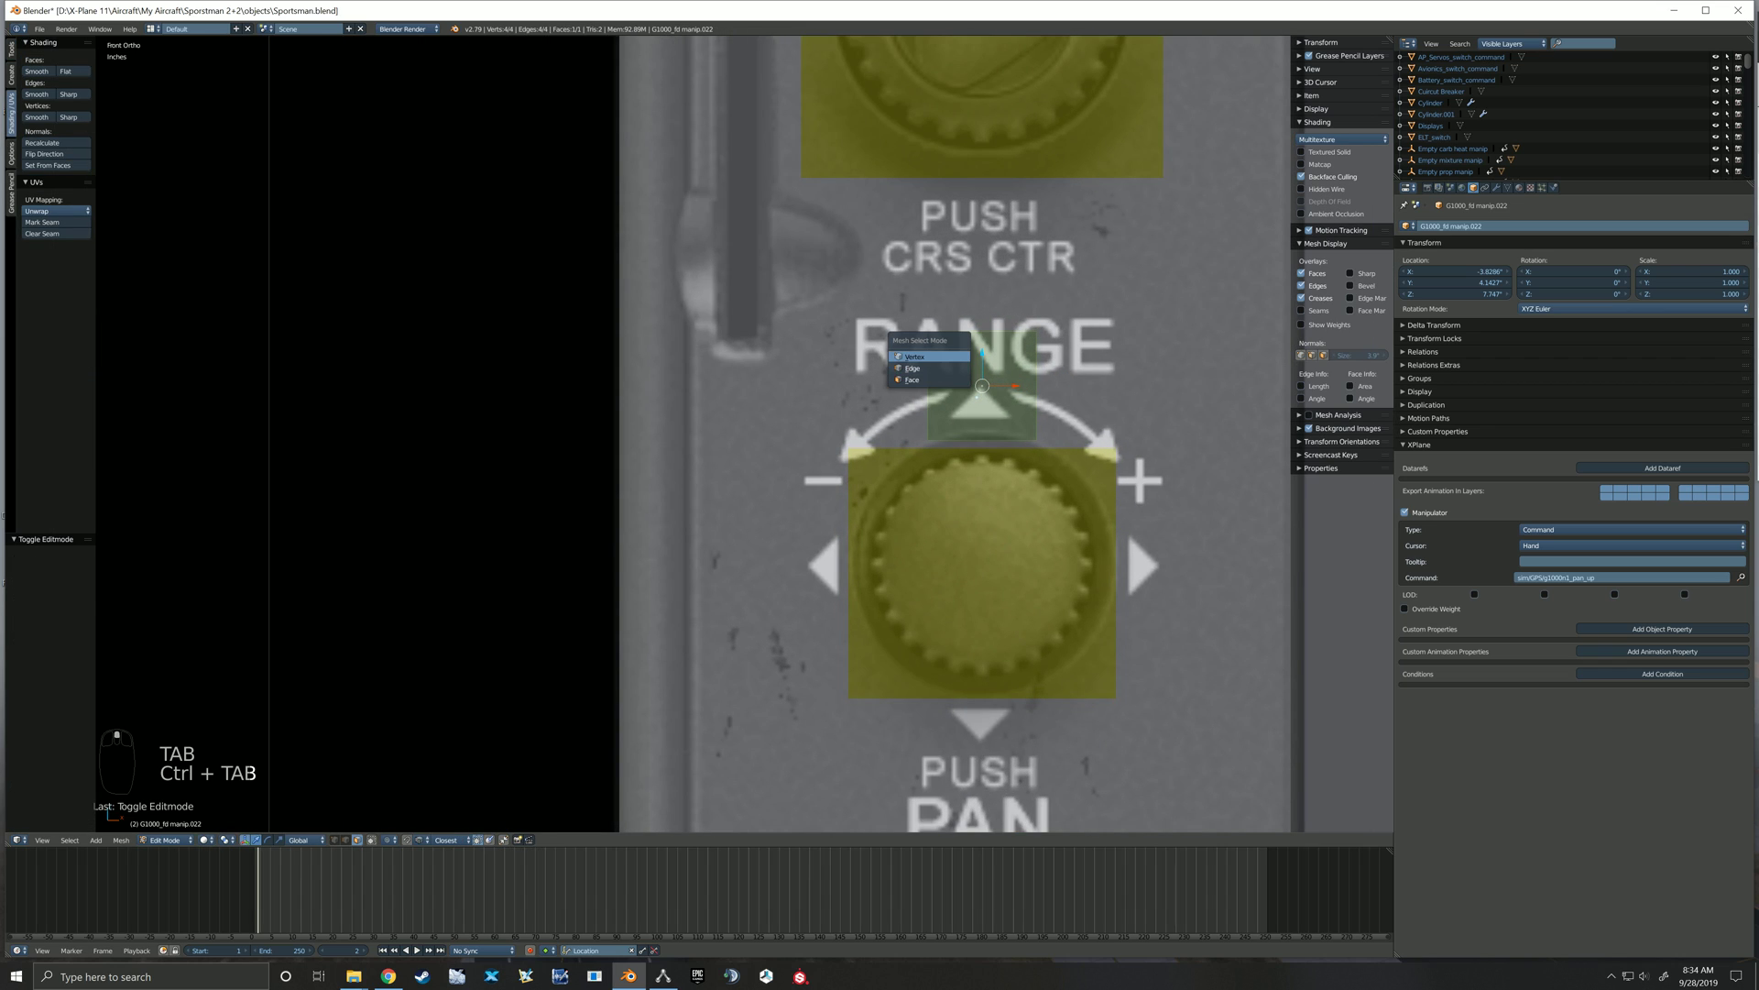
pyautogui.click(944, 361)
pyautogui.scroll(-2, 985, 399)
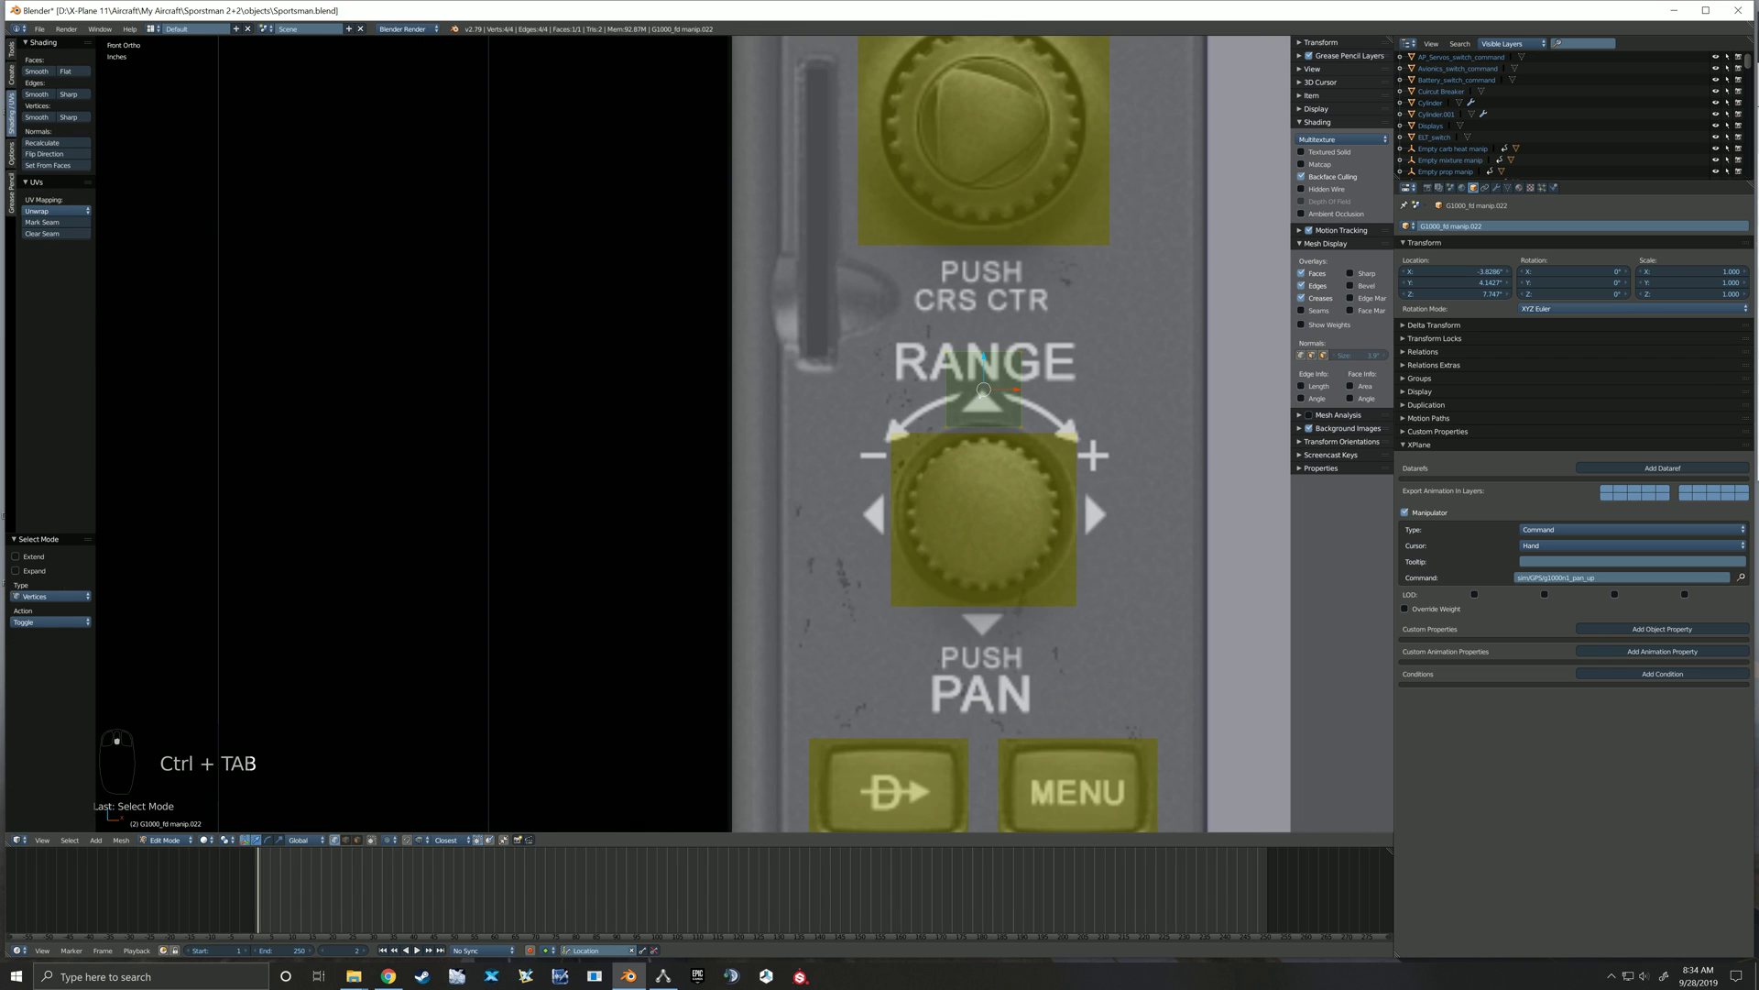
pyautogui.press('a')
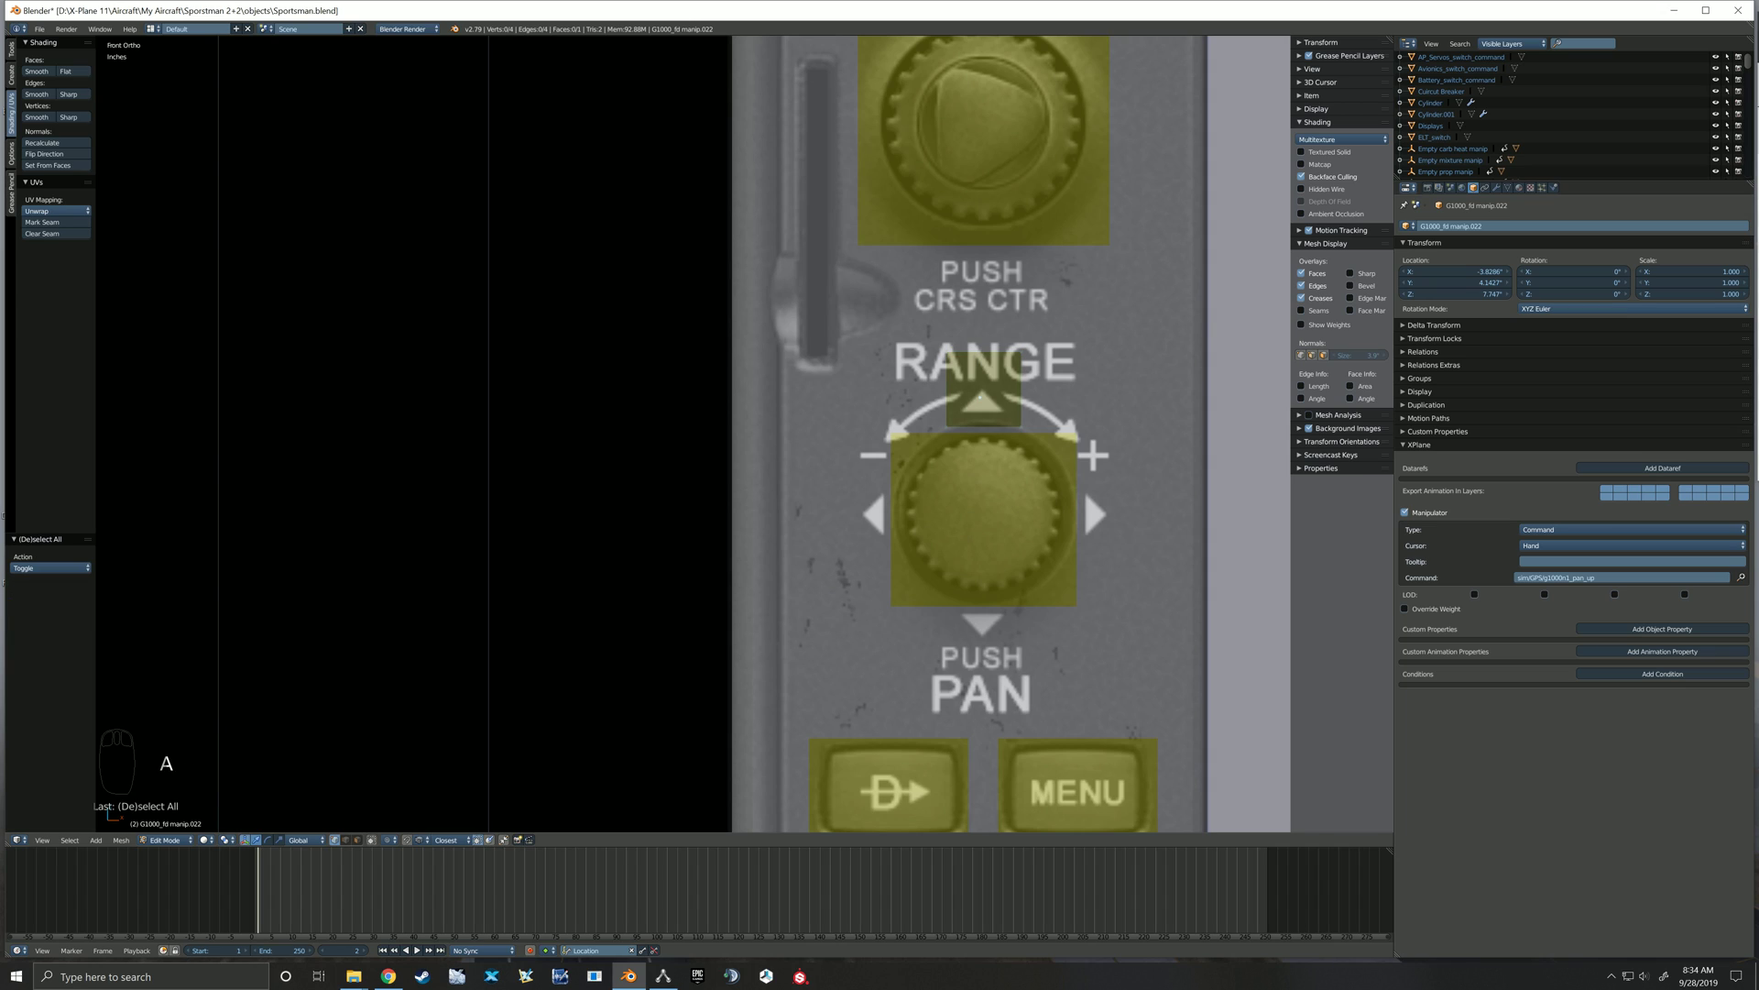
pyautogui.press('a')
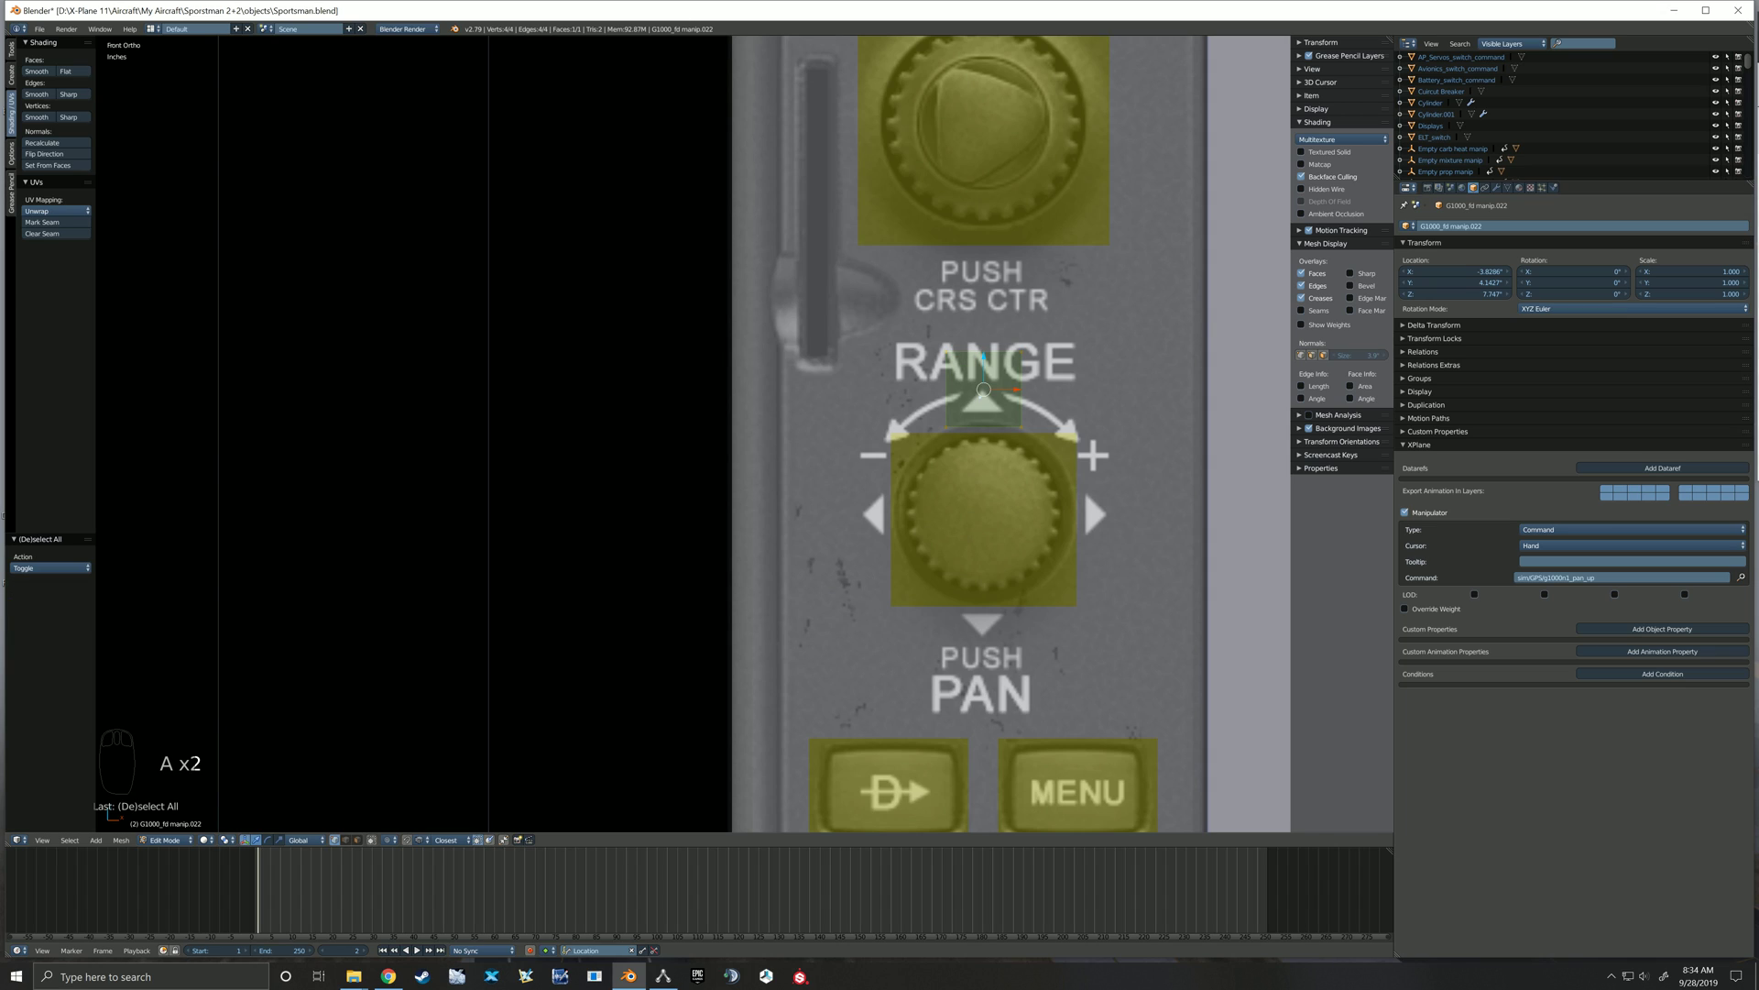
pyautogui.press('s')
pyautogui.press('x')
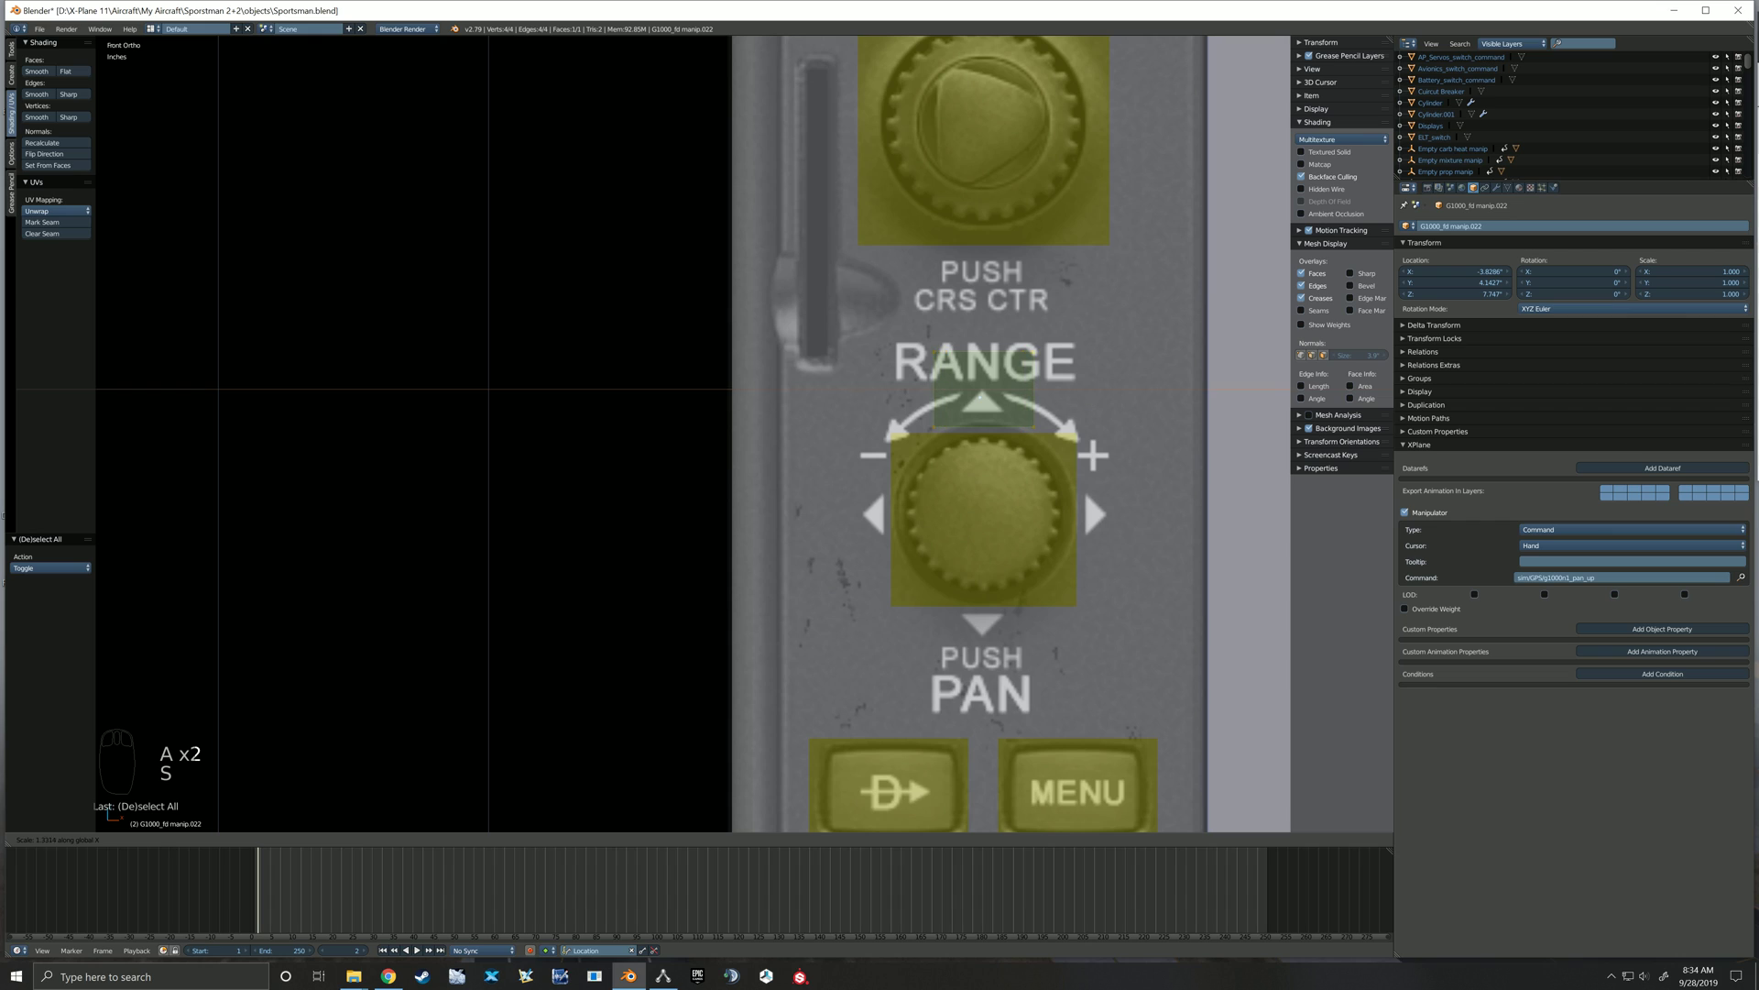
pyautogui.click(1223, 449)
# Raise the up-arrow plane's upper edge about 72 thou along Z and scale that edge about 2.078 along X to form a trapezoid
pyautogui.press('a')
pyautogui.press('b')
pyautogui.moveTo(857, 319); pyautogui.dragTo(1133, 377)
pyautogui.moveTo(983, 335); pyautogui.dragTo(983, 308)
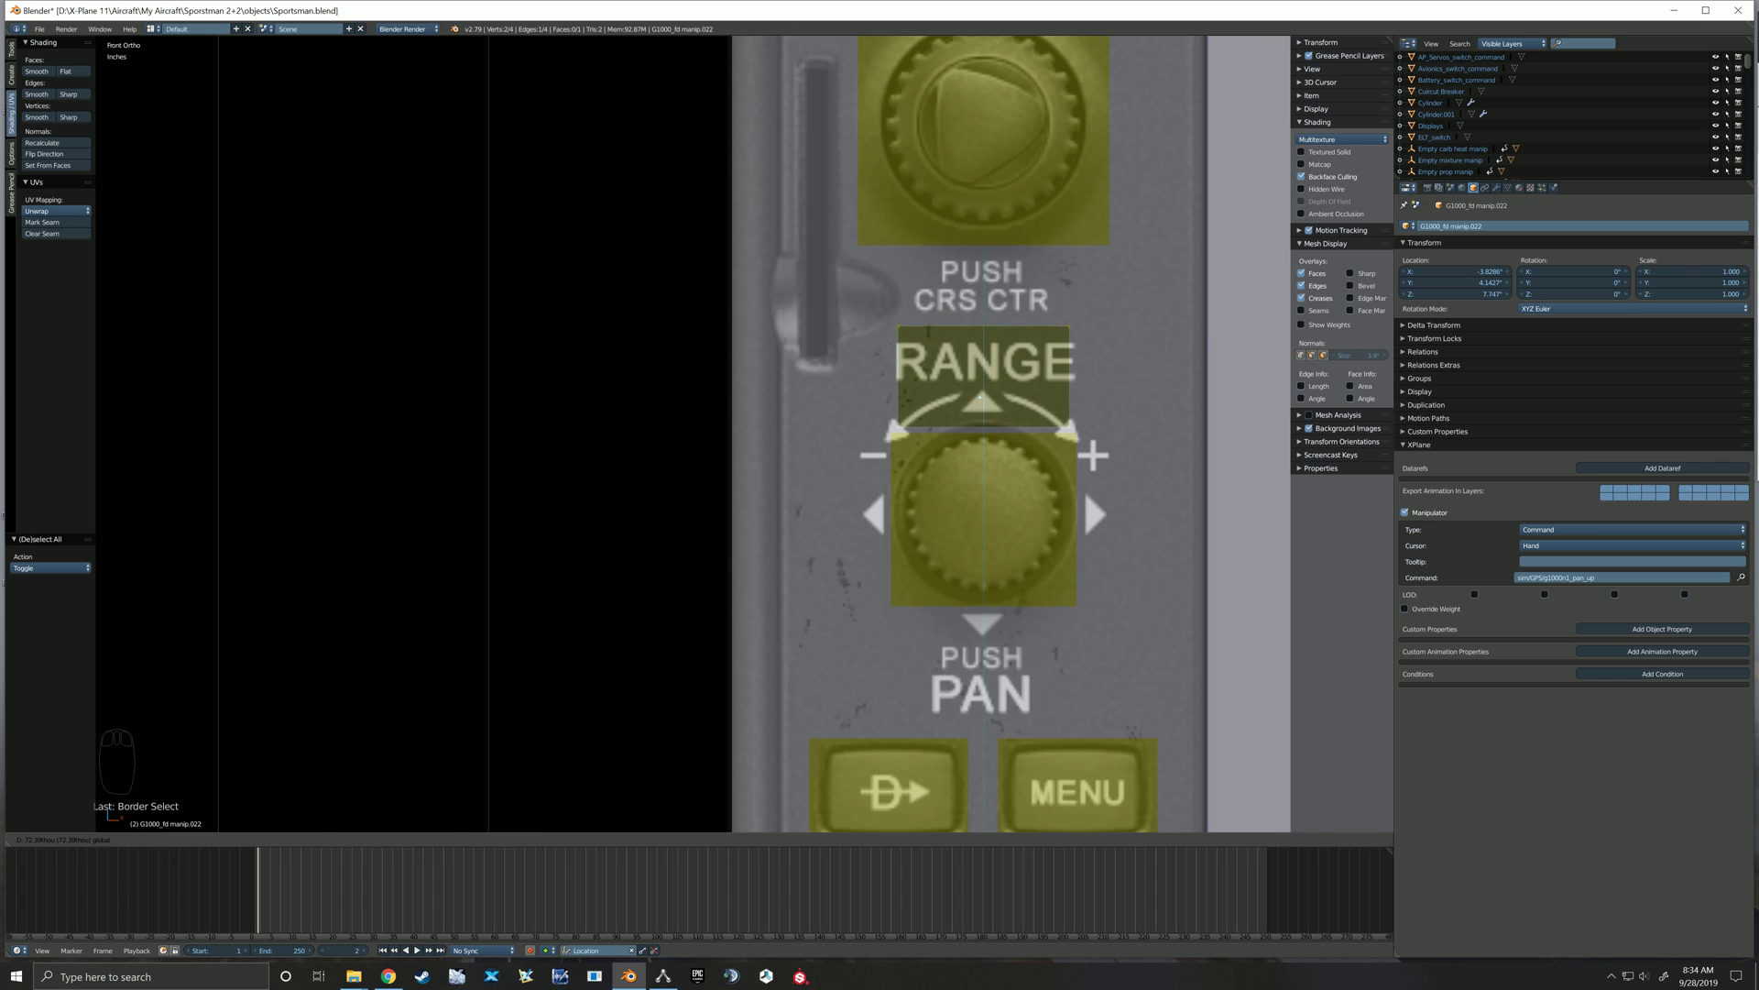
pyautogui.press('s')
pyautogui.press('x')
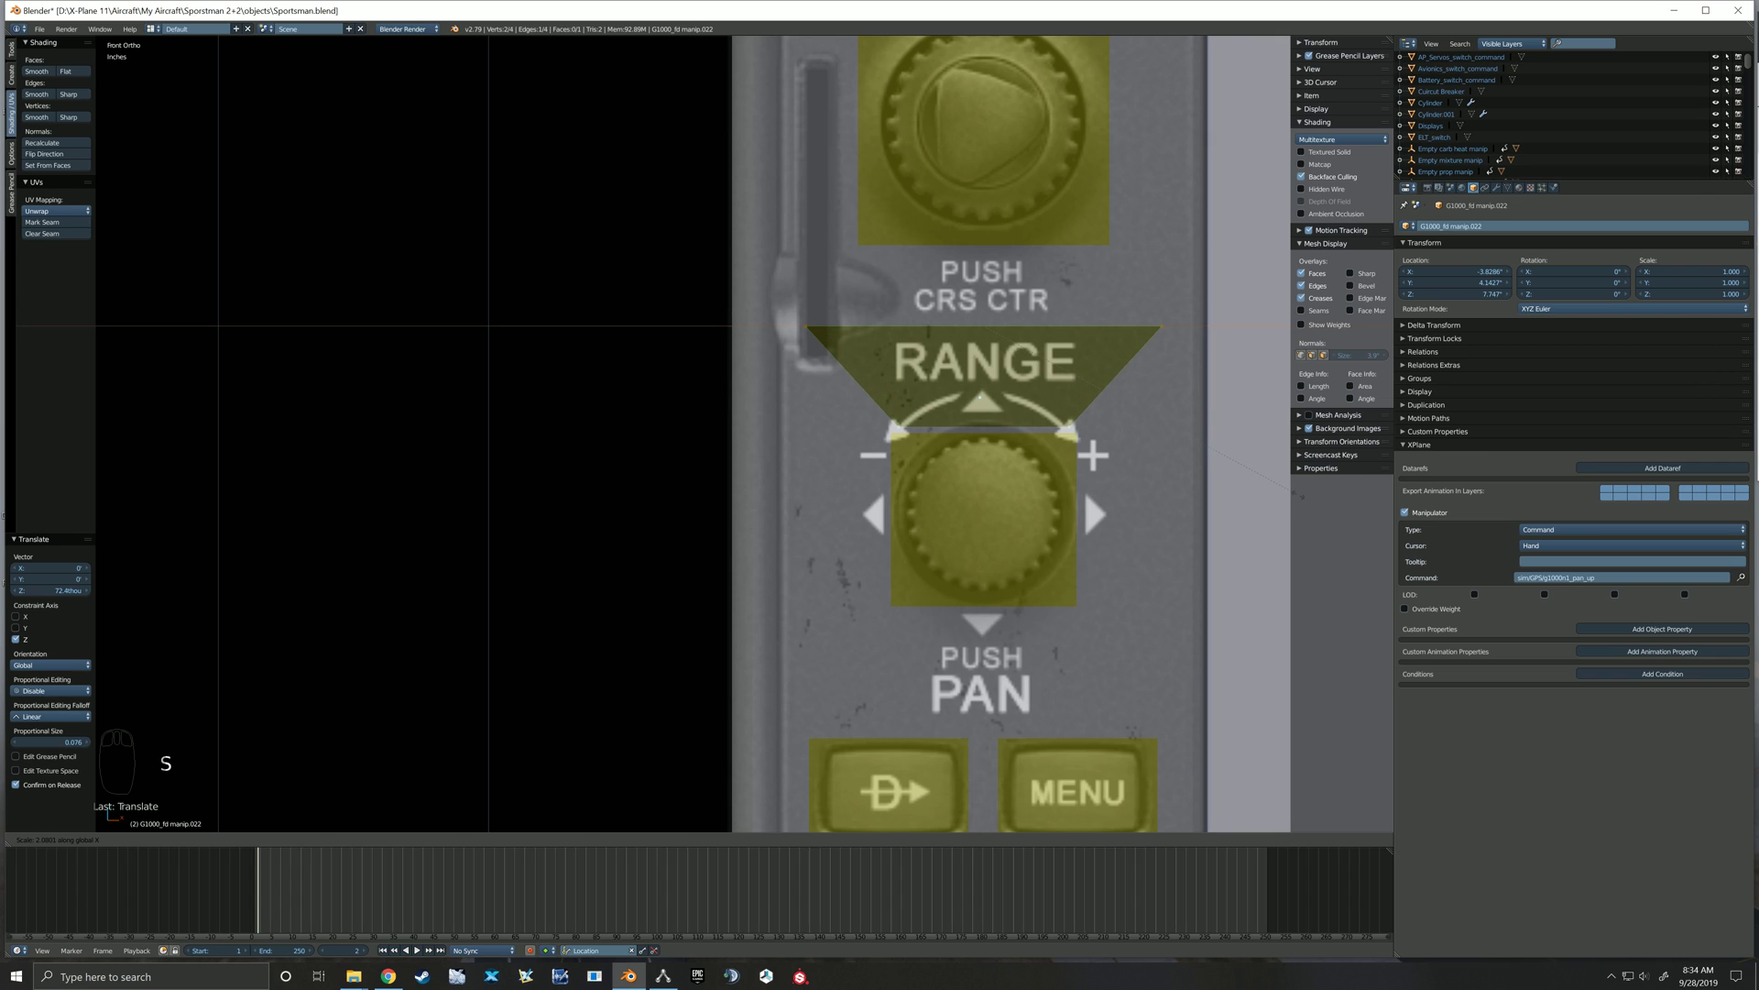
pyautogui.press('Return')
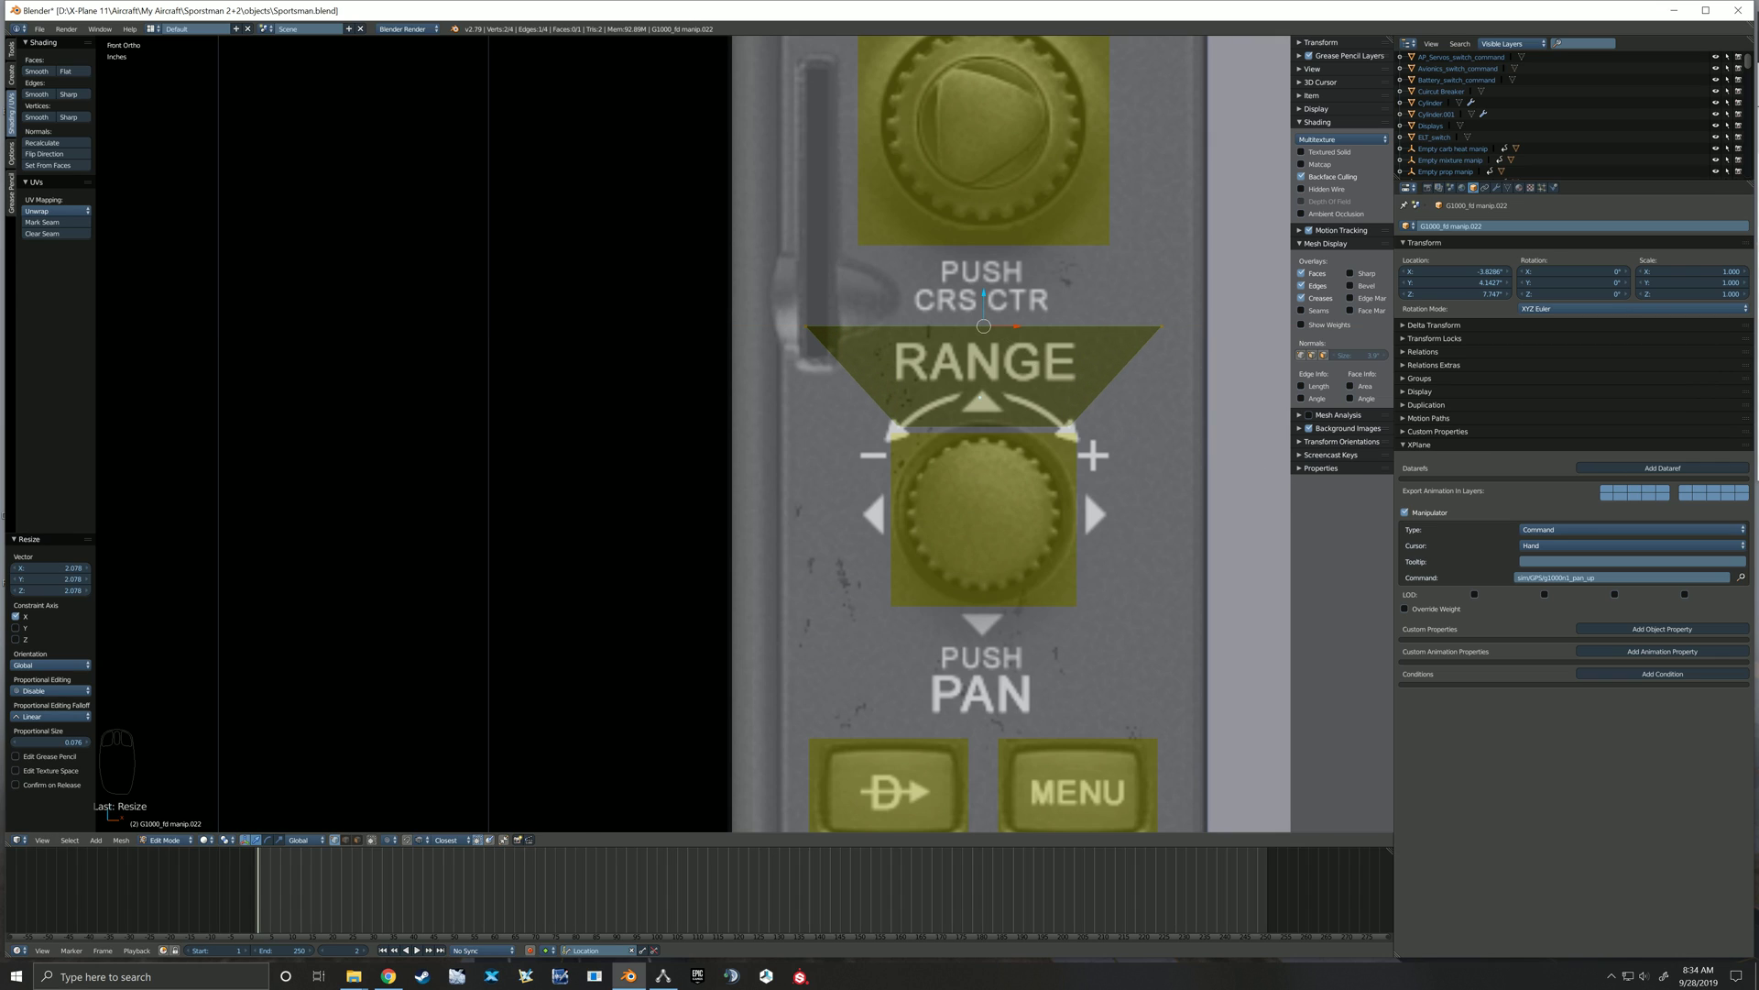
# Duplicate the trapezoid plane three times, placing the copies at the RANGE knob's down, right and left arrows
pyautogui.scroll(-1, 993, 396)
pyautogui.keyDown('shift'); pyautogui.moveTo(993, 396); pyautogui.dragTo(930, 300, button='middle'); pyautogui.keyUp('shift')
pyautogui.press('Tab')
pyautogui.scroll(-1, 977, 355)
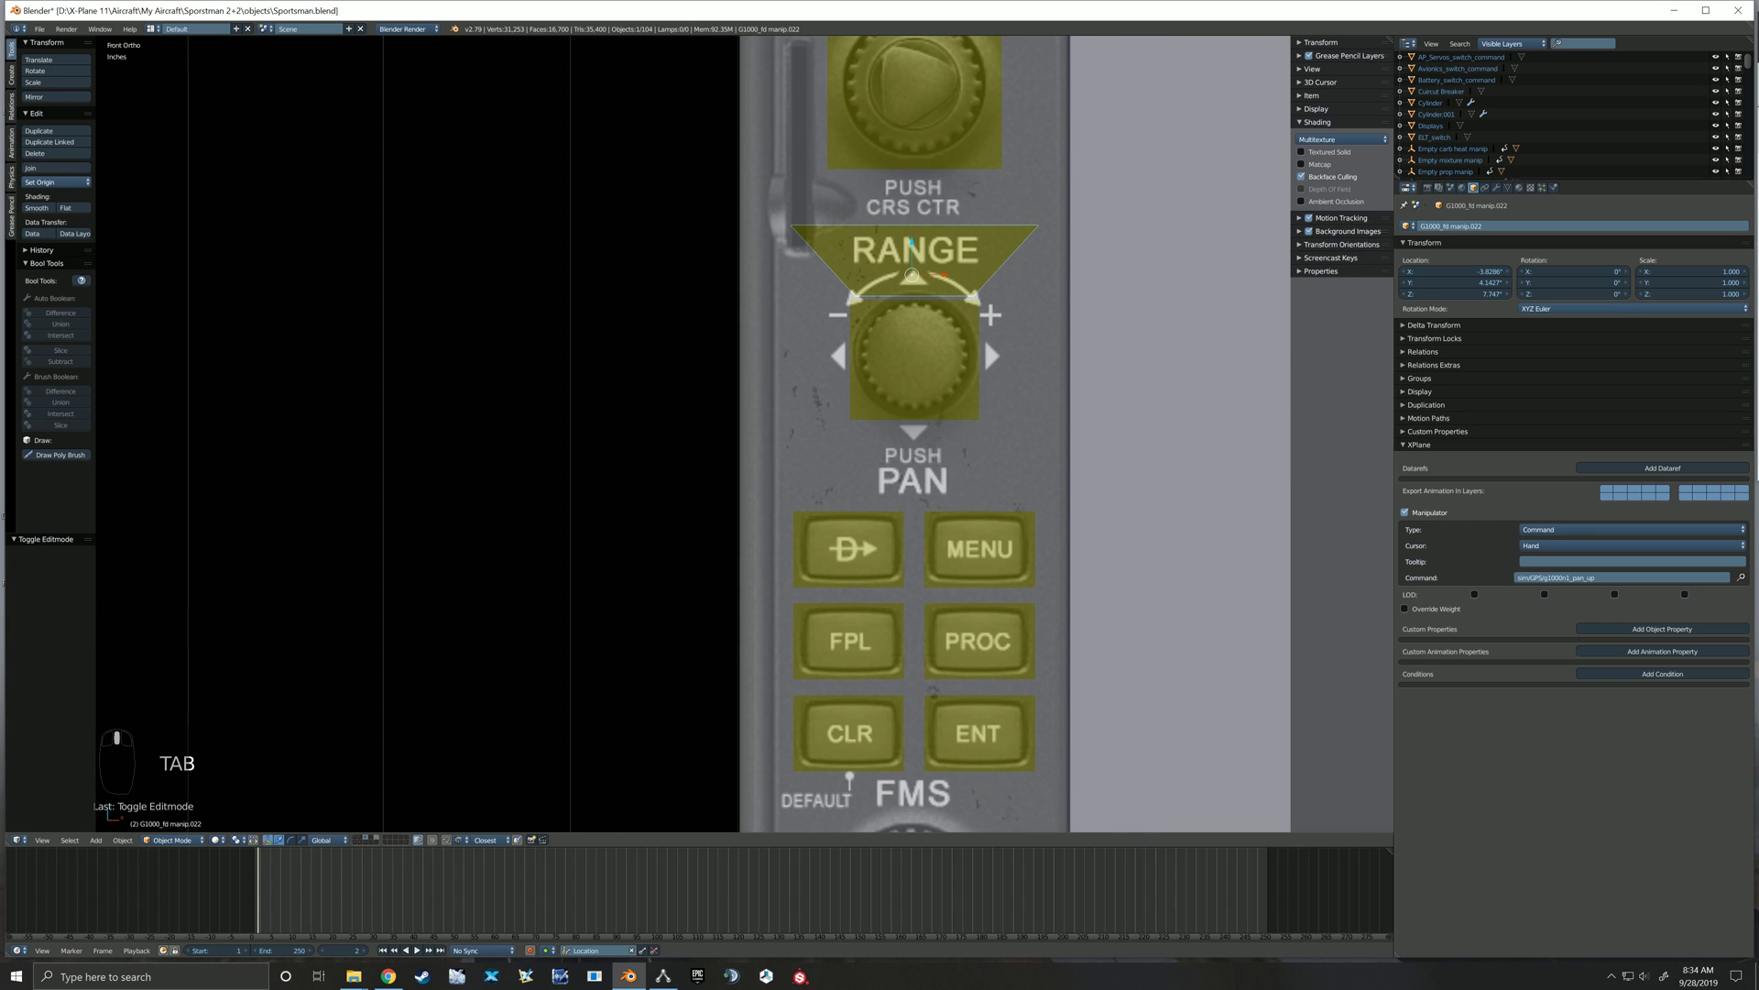
pyautogui.hotkey('shift', 'd')
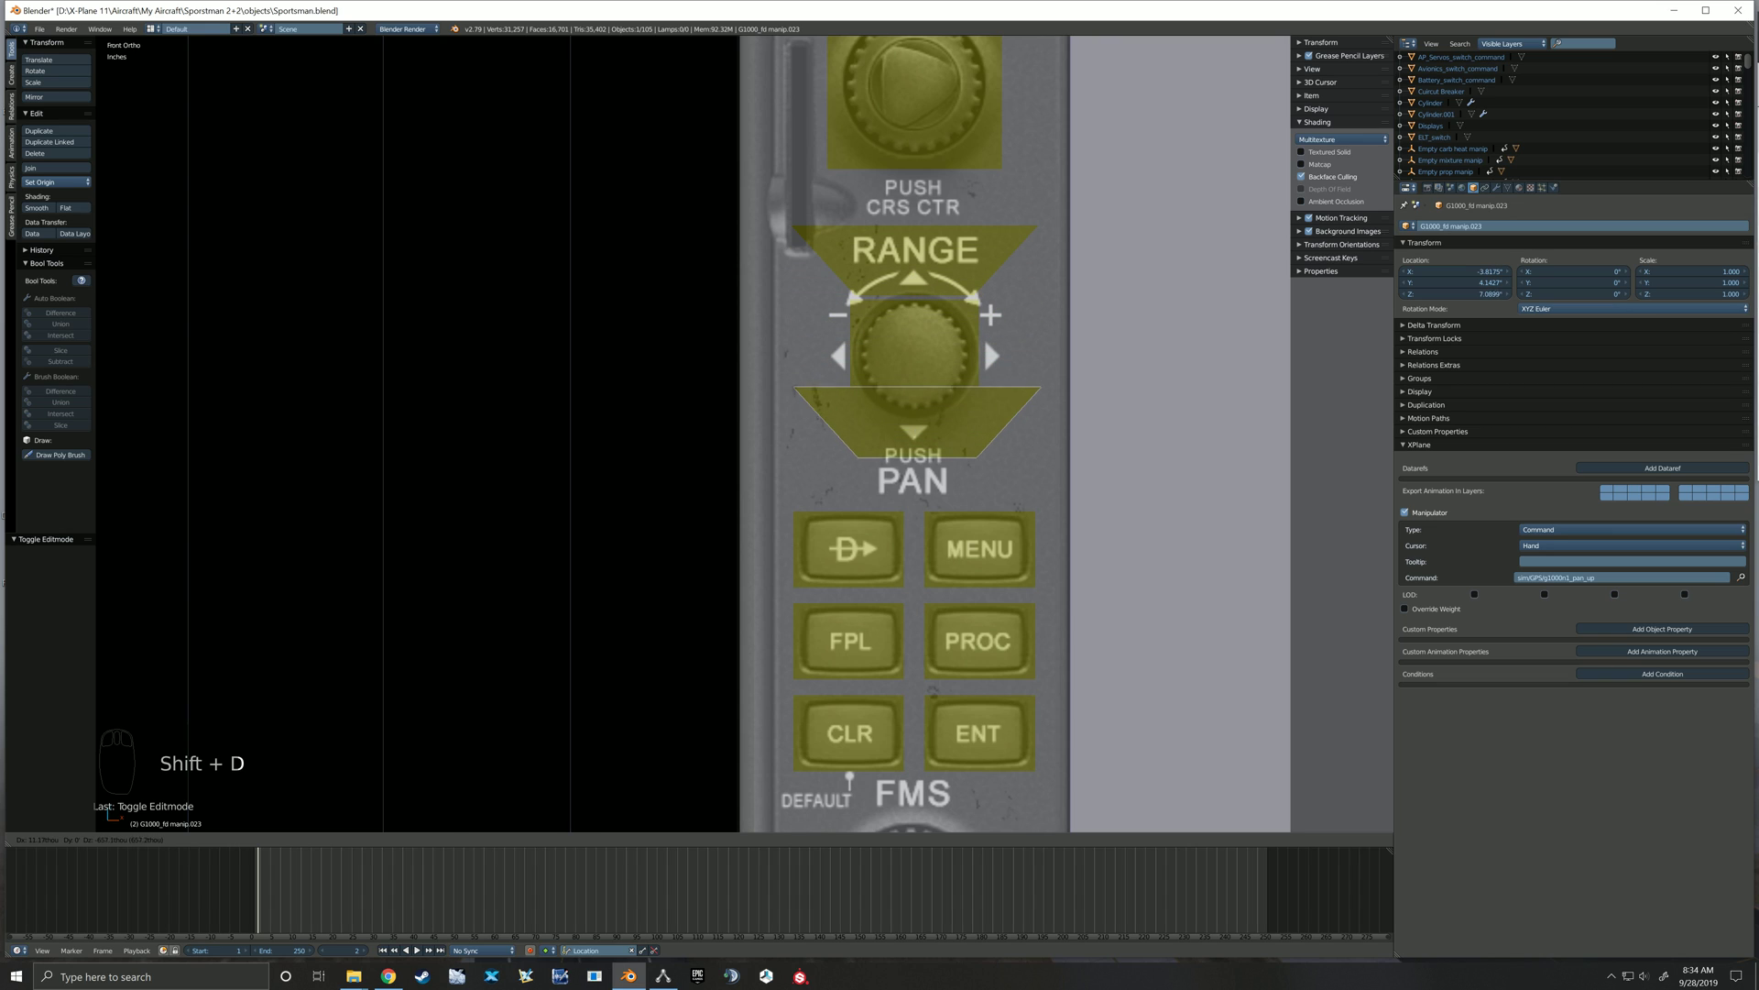
pyautogui.click(932, 462)
pyautogui.hotkey('shift', 'd')
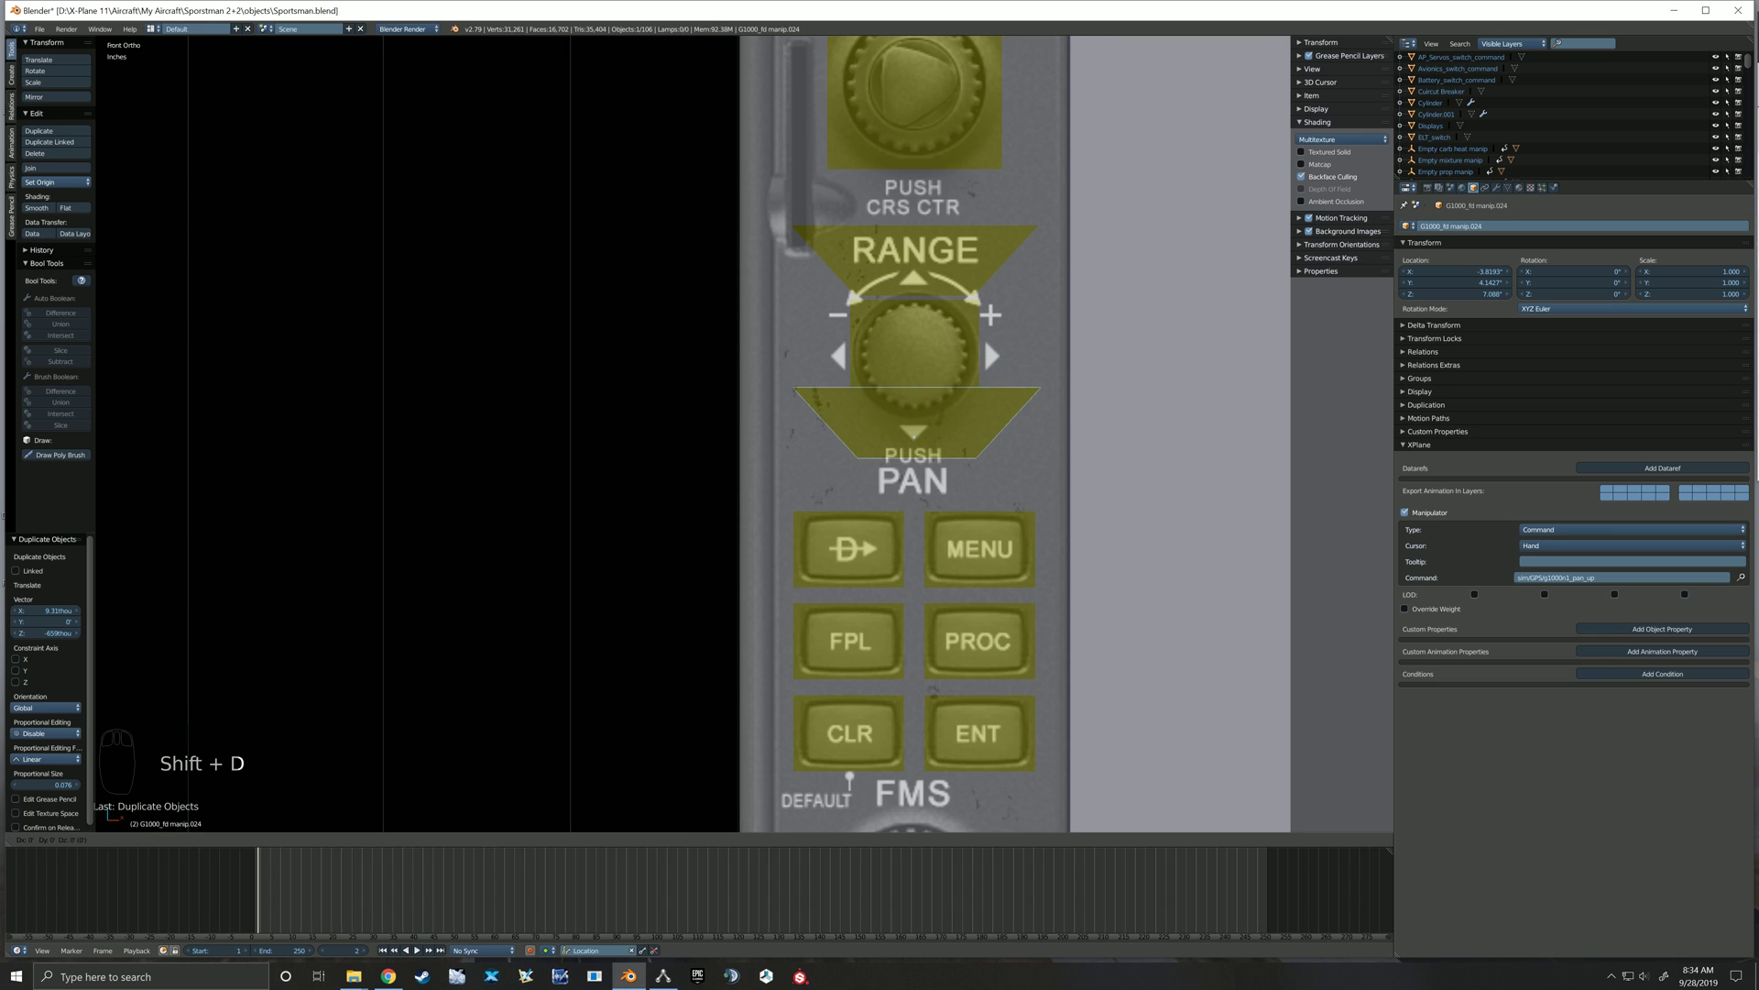
pyautogui.click(1028, 376)
pyautogui.hotkey('shift', 'd')
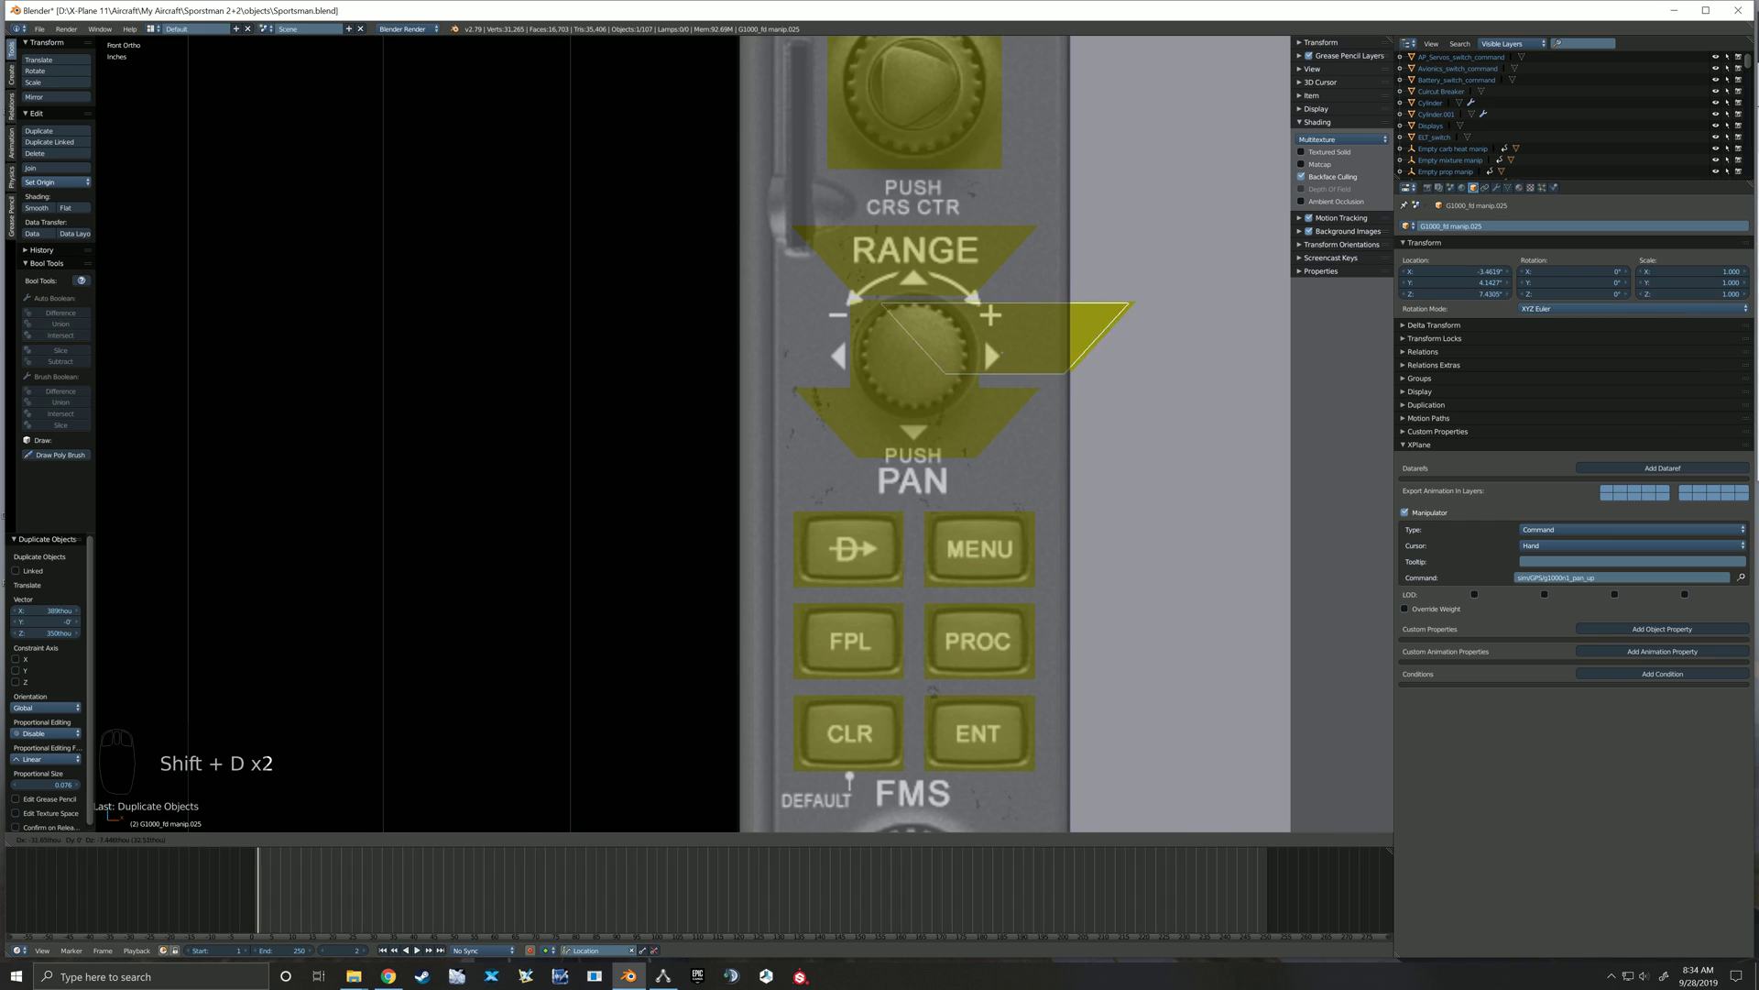
pyautogui.click(838, 377)
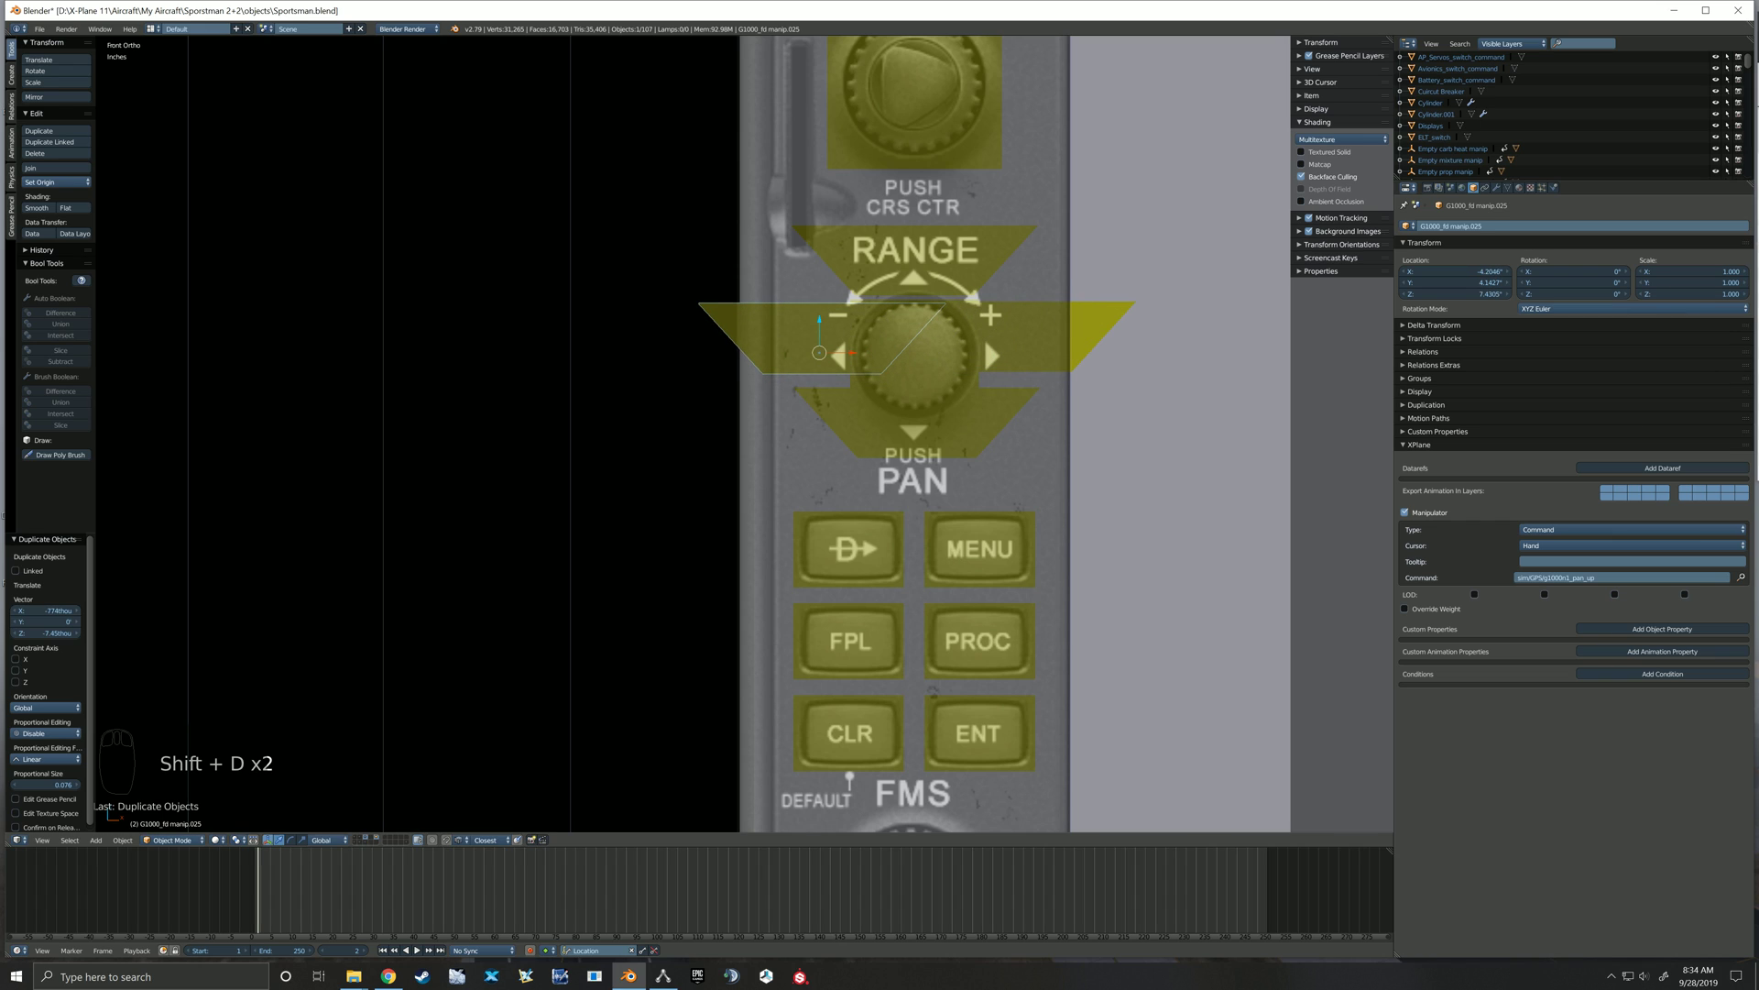
# Rotate the left copy's mesh by -90 degrees and fit its narrow side against the RANGE knob's left side
pyautogui.press('Tab')
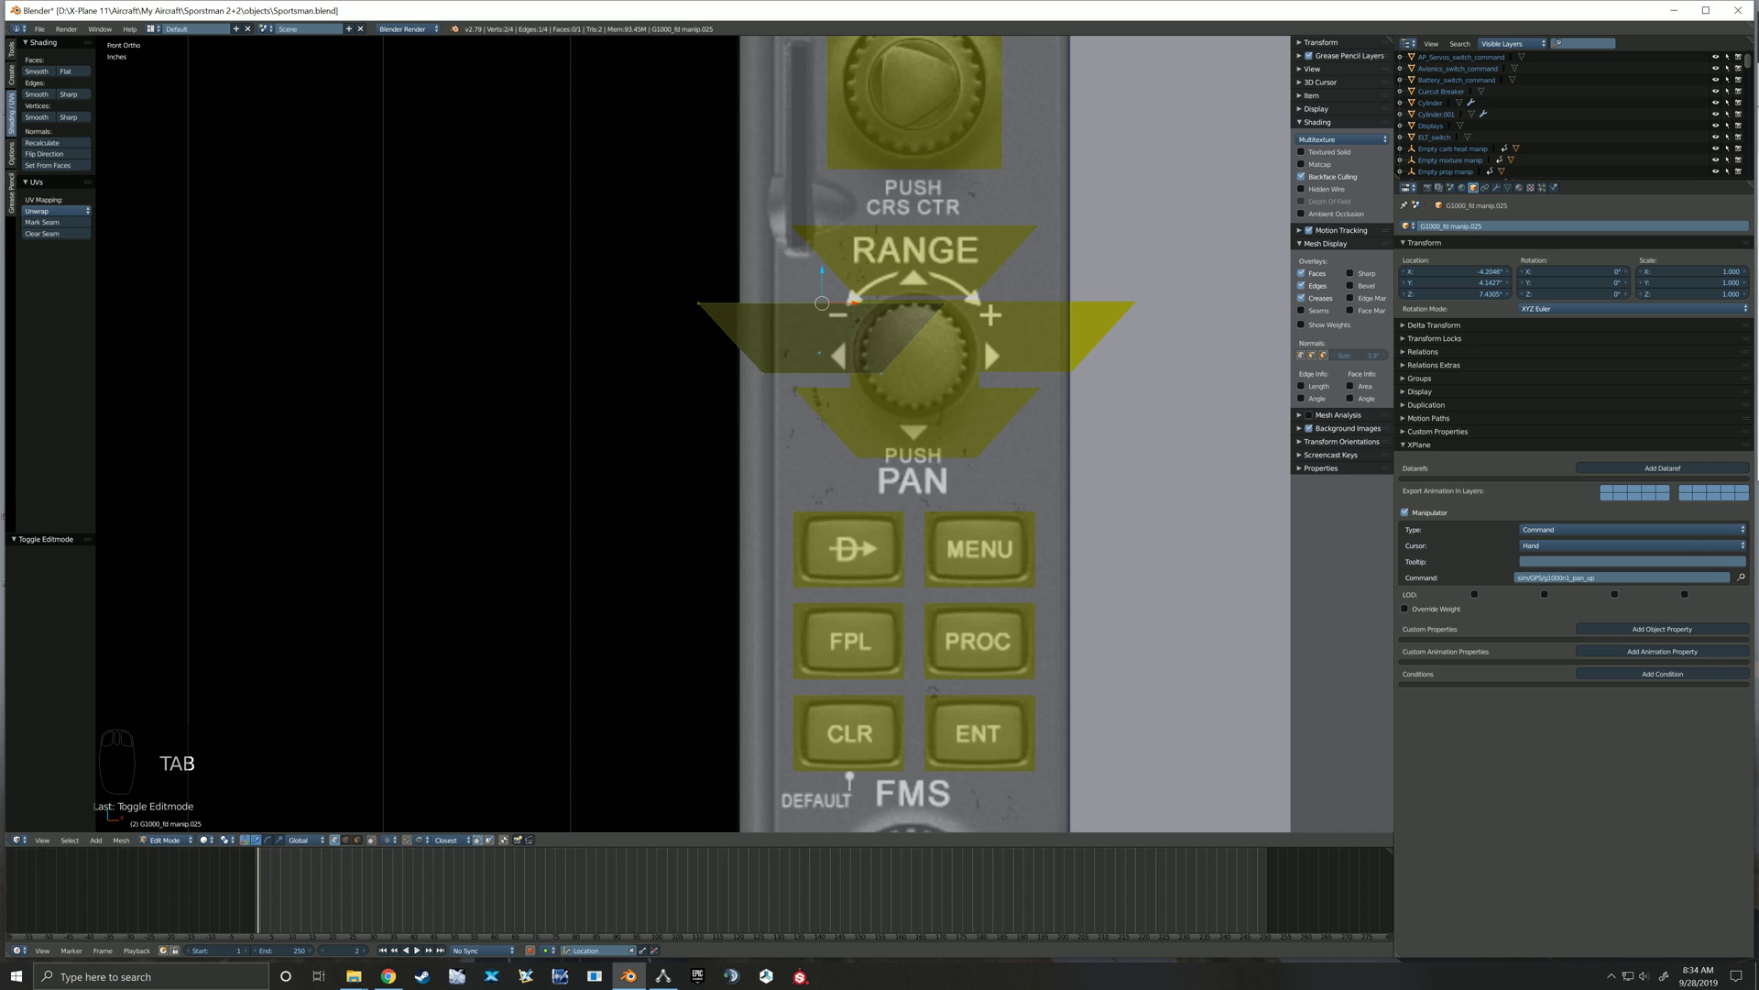
pyautogui.press('a')
pyautogui.press('a')
pyautogui.press('a')
pyautogui.press('a')
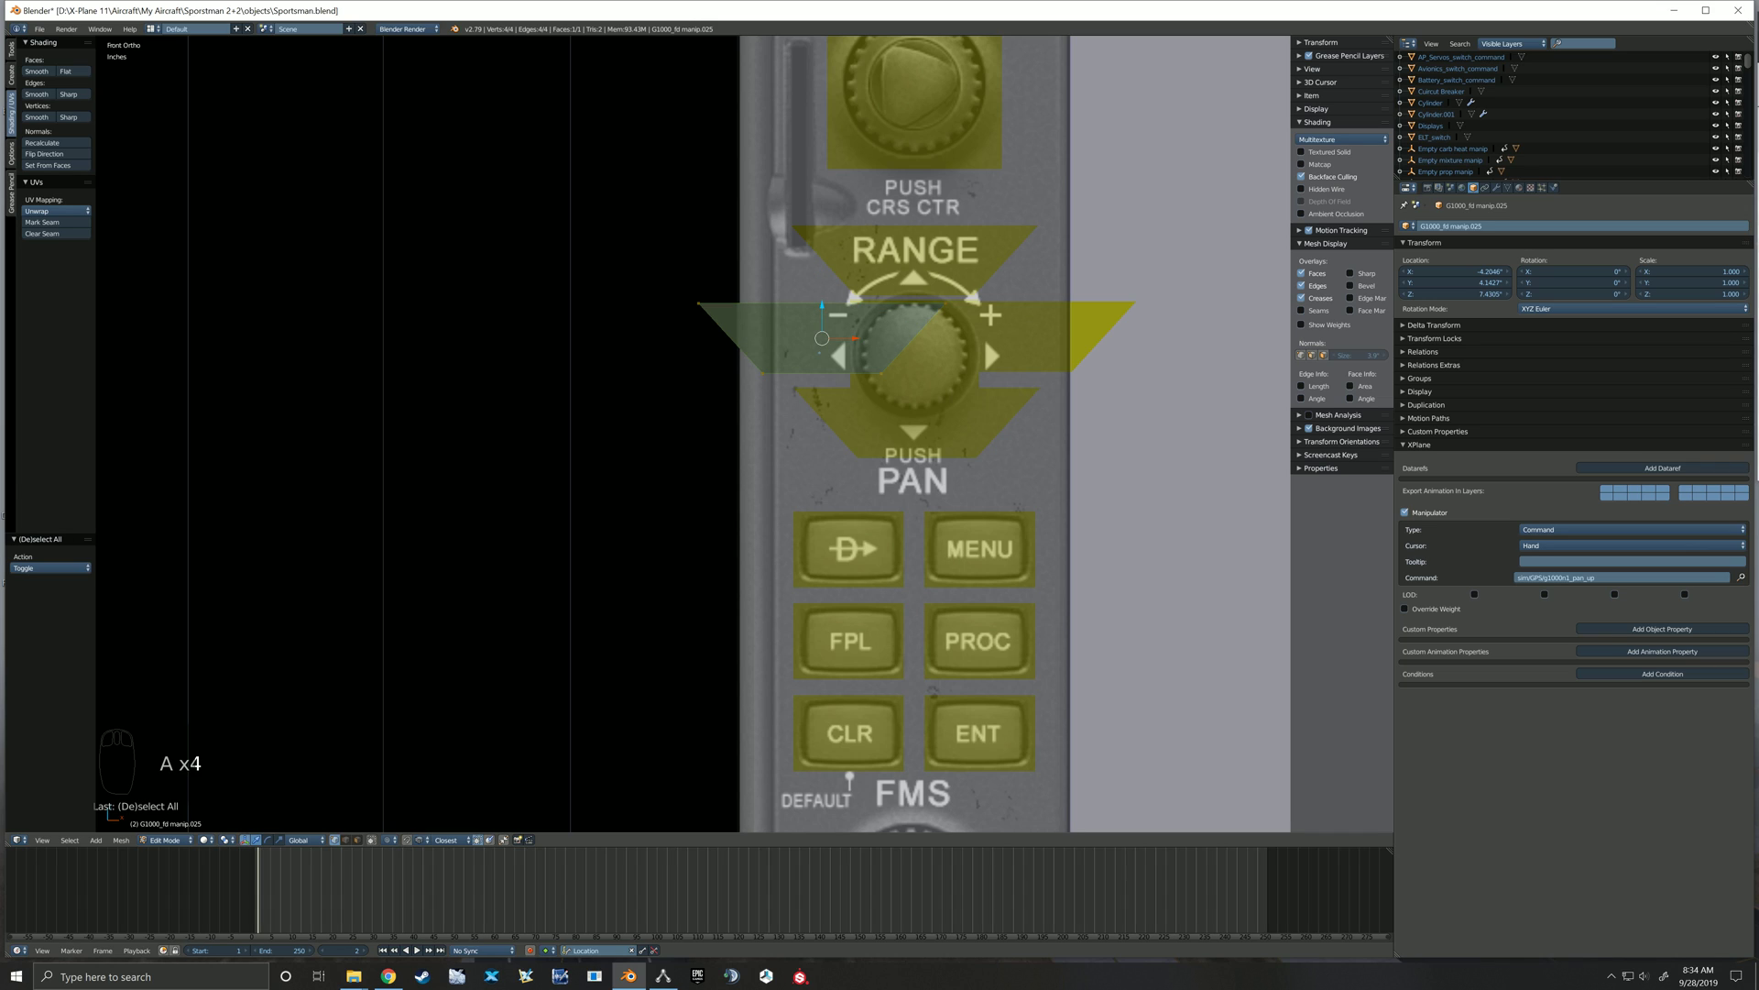
pyautogui.press('r')
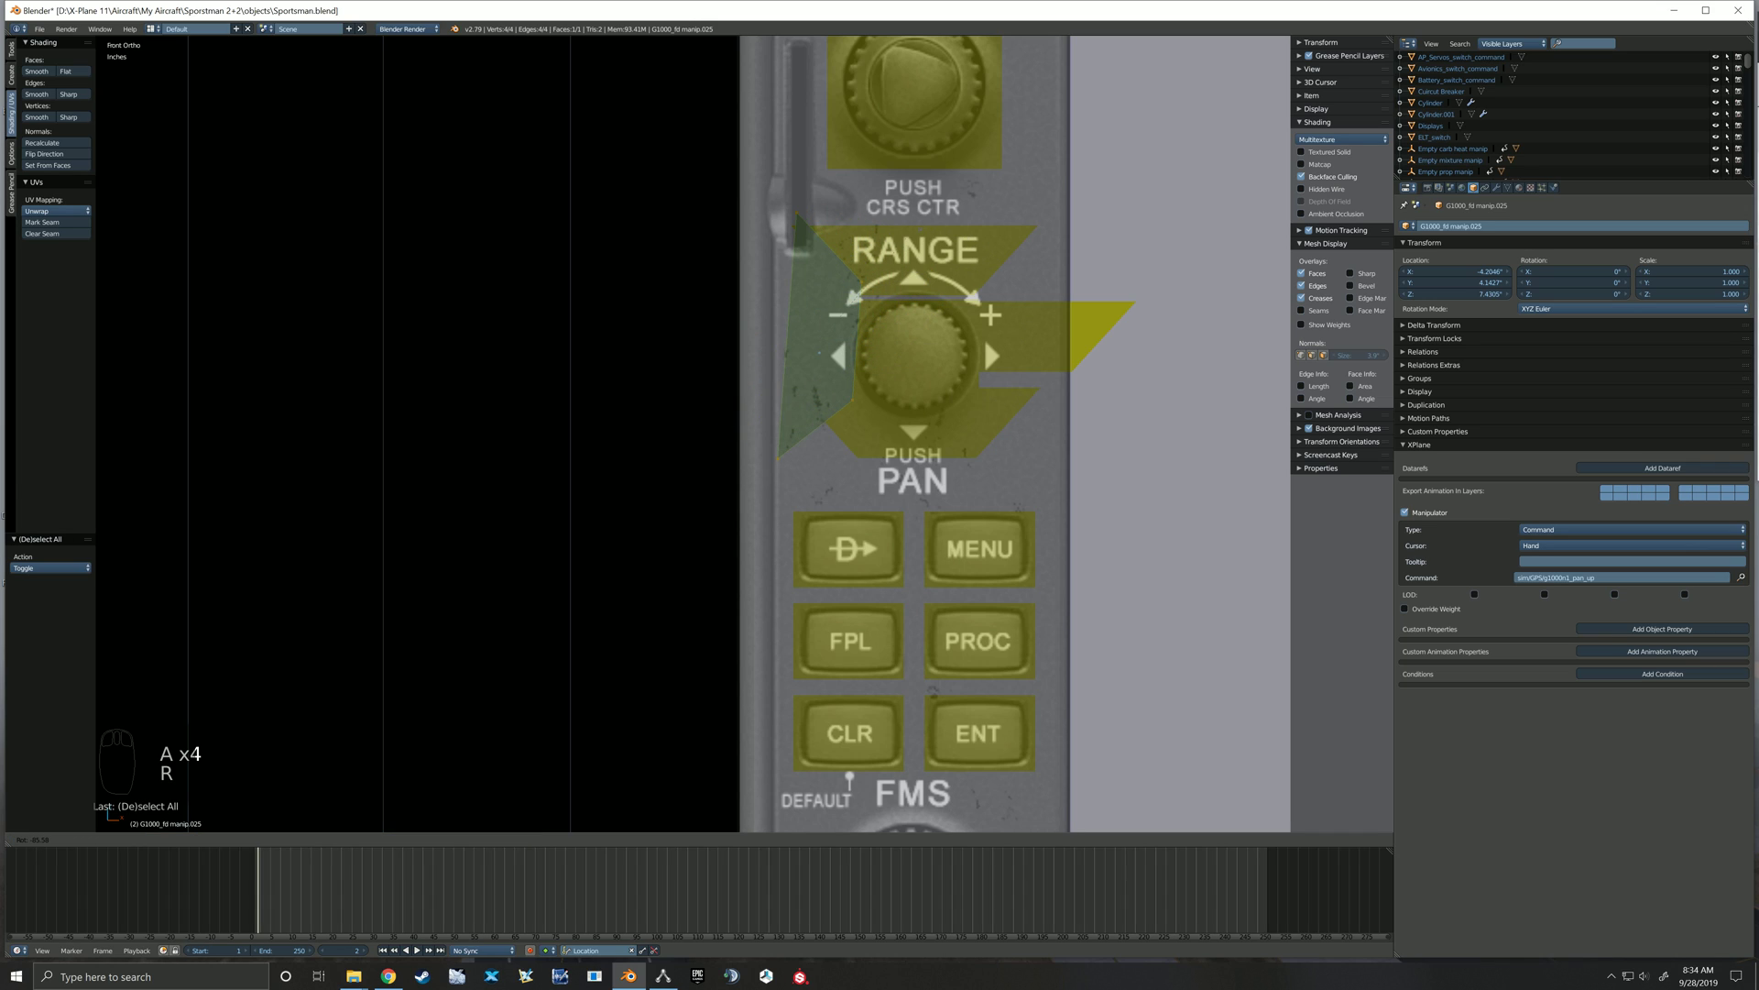
pyautogui.write('-90')
pyautogui.press('Return')
pyautogui.press('g')
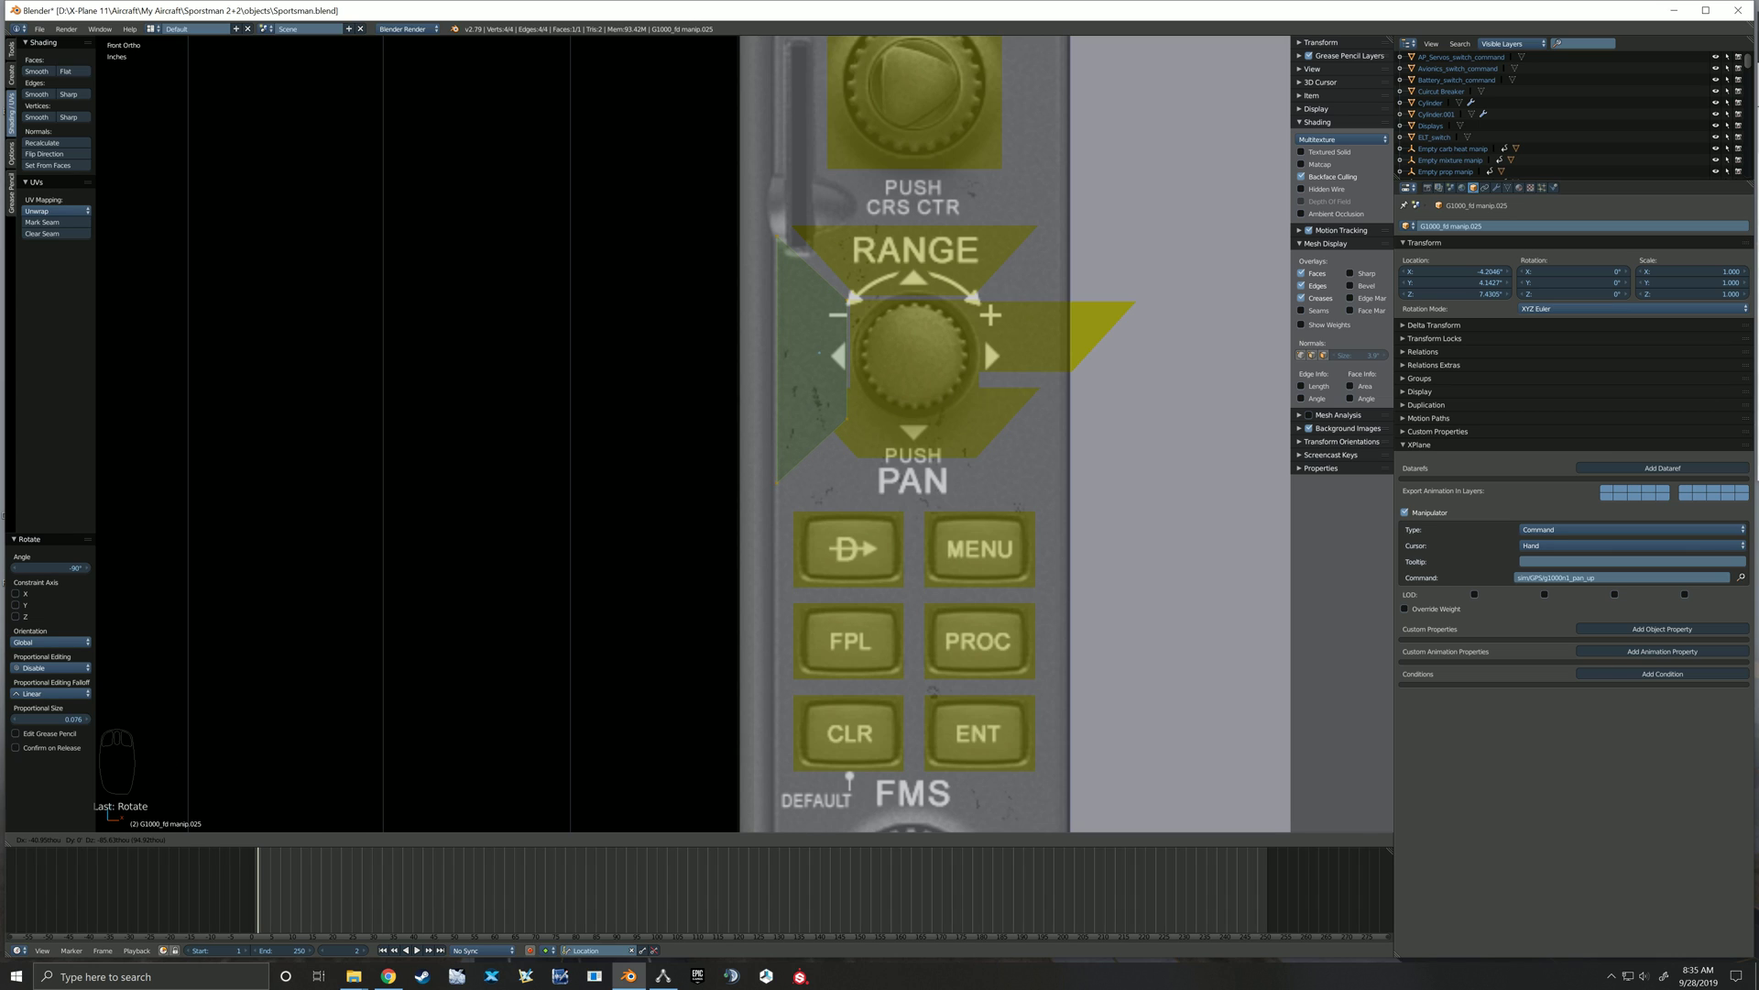
pyautogui.click(812, 359)
pyautogui.press('Tab')
# Rotate the right copy's mesh by 90 degrees and fit its narrow side against the RANGE knob's right side
pyautogui.rightClick(1010, 350)
pyautogui.press('Tab')
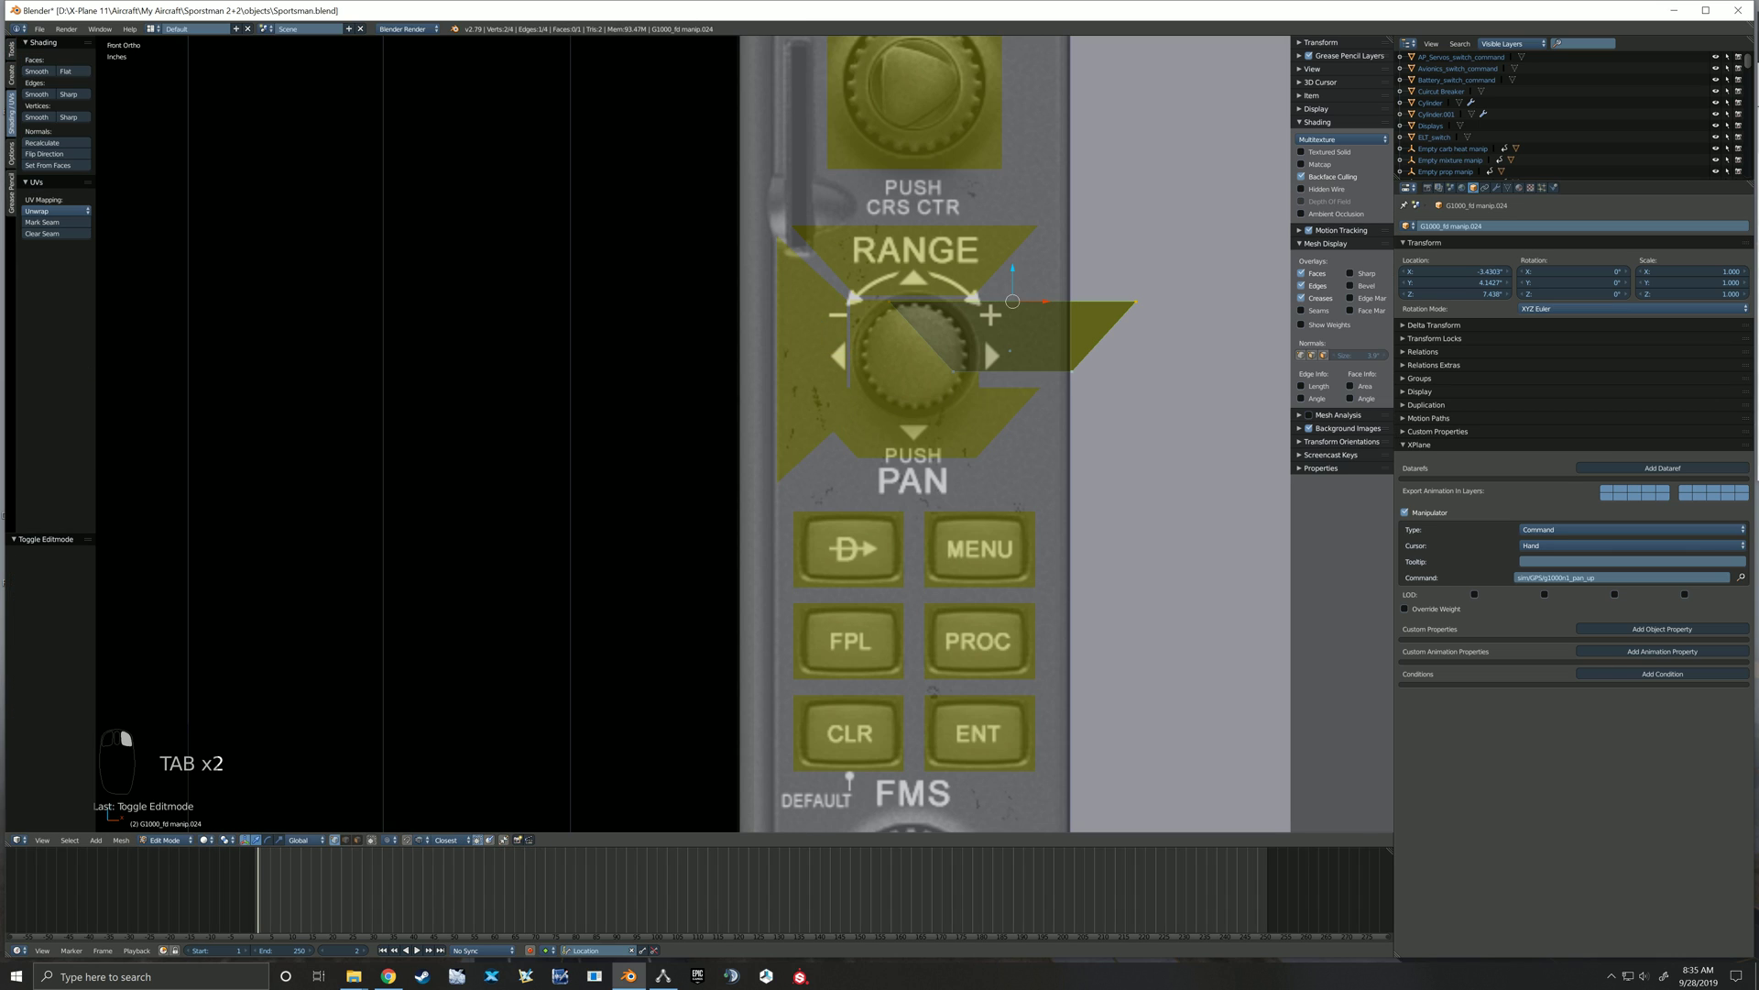
pyautogui.press('a')
pyautogui.press('a')
pyautogui.press('a')
pyautogui.press('a')
pyautogui.press('a')
pyautogui.press('r')
pyautogui.press('9')
pyautogui.press('0')
pyautogui.press('Return')
pyautogui.press('g')
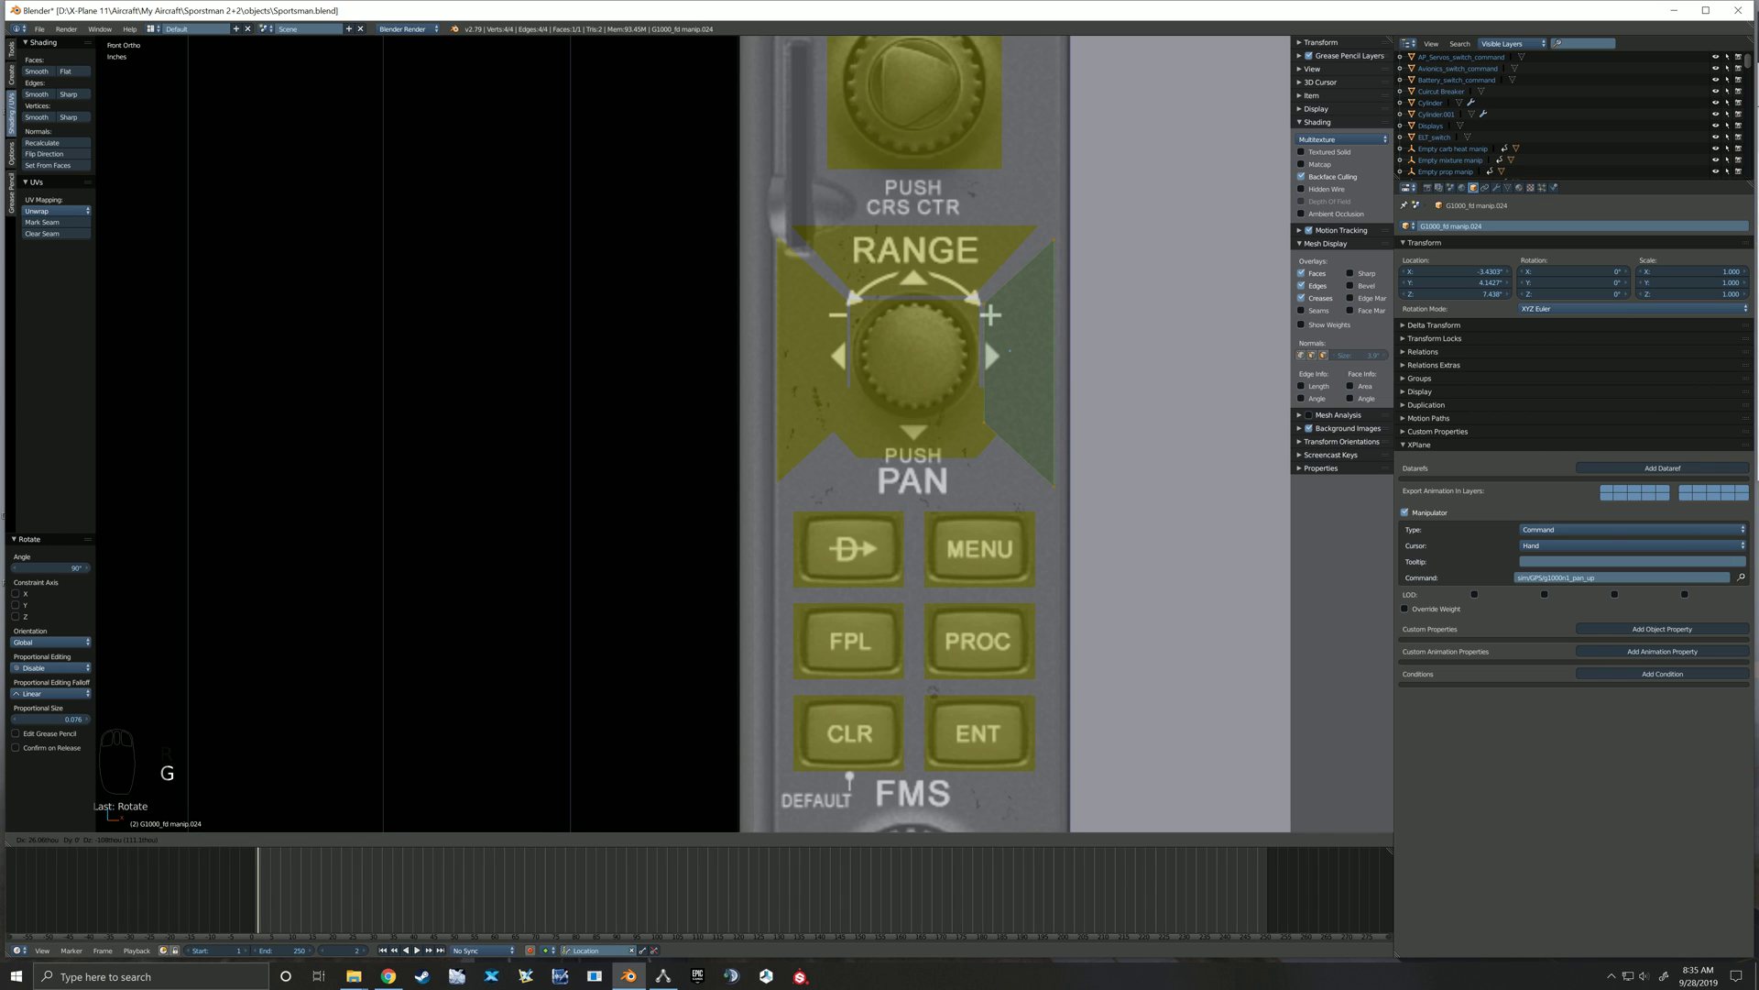
pyautogui.press('Return')
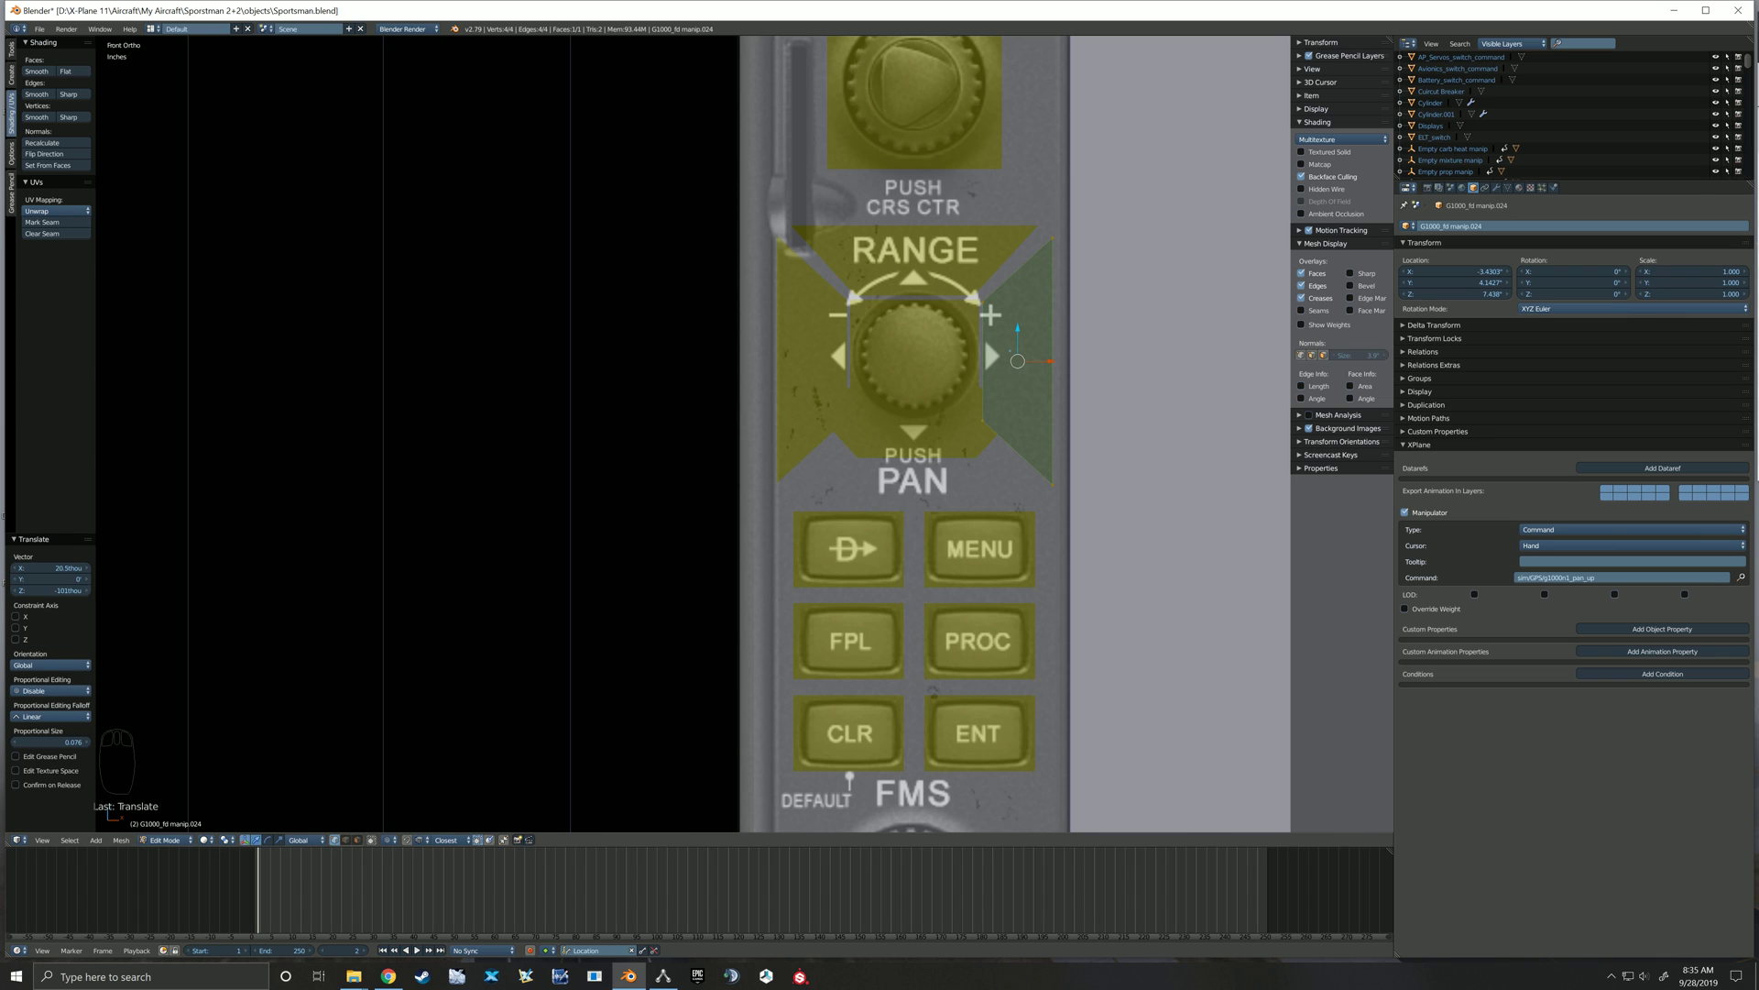
pyautogui.press('Tab')
# Rotate the lower copy's mesh by 180 degrees and lower it along Z to cover the PUSH PAN label
pyautogui.rightClick(916, 417)
pyautogui.press('Tab')
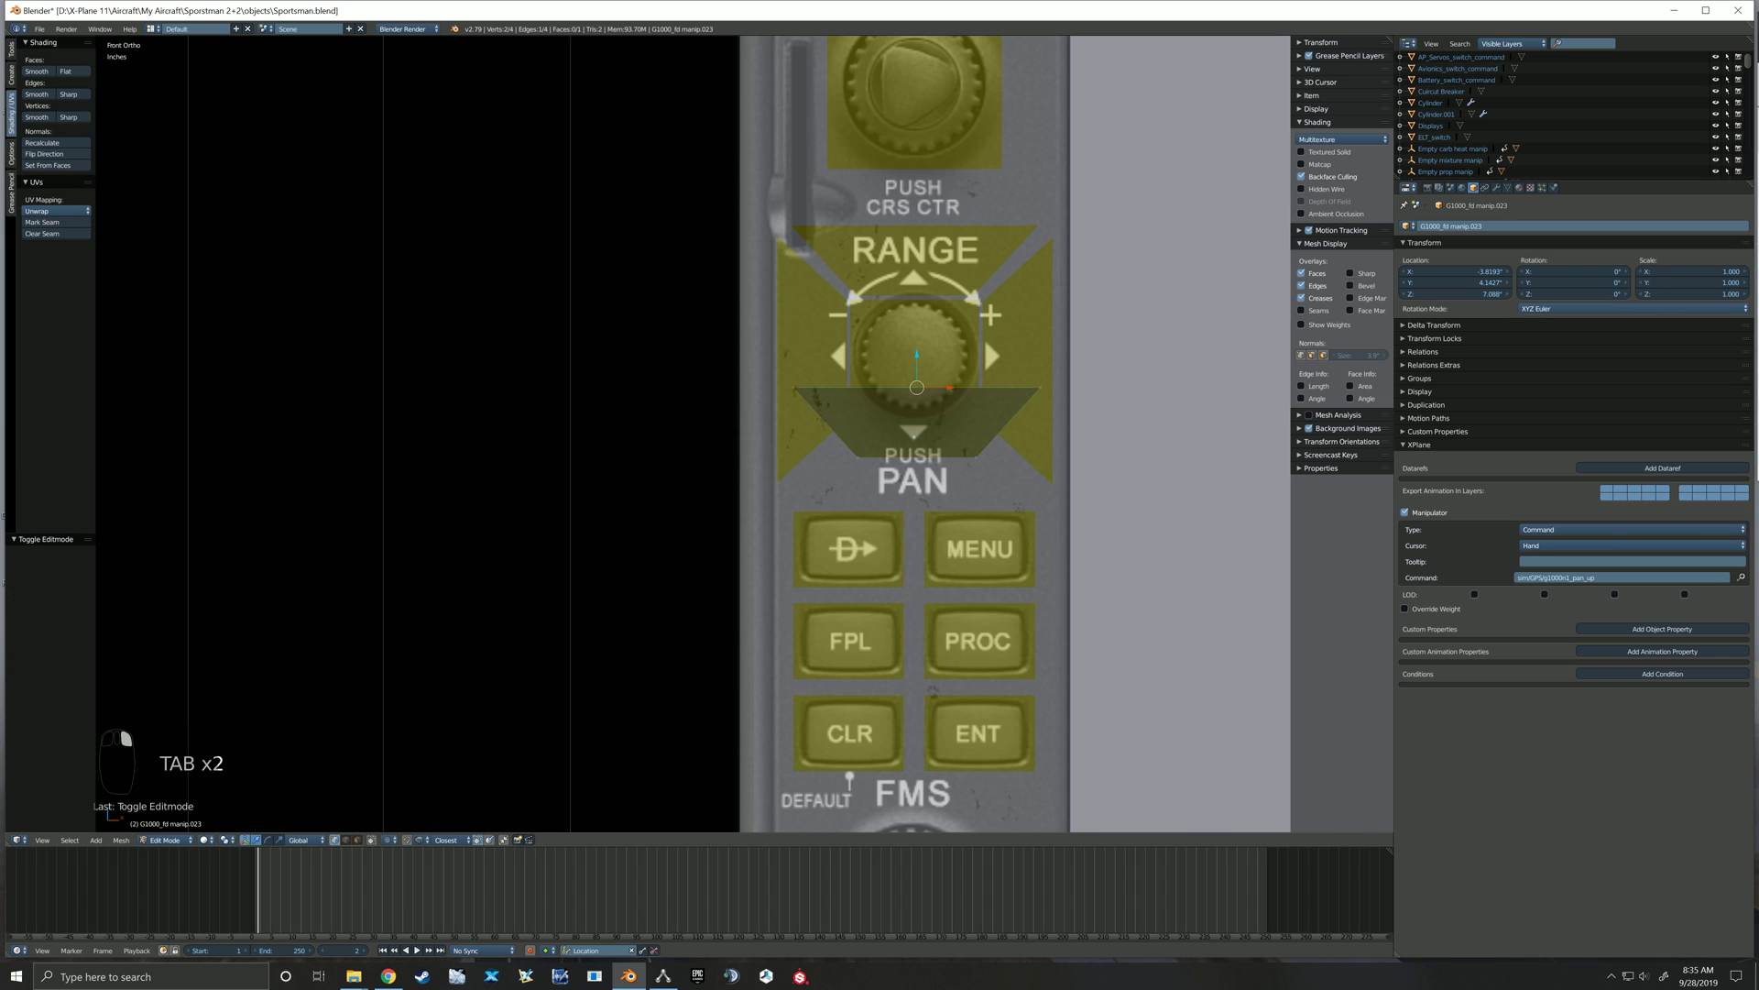
pyautogui.press('a')
pyautogui.press('a')
pyautogui.press('a')
pyautogui.press('a')
pyautogui.press('a')
pyautogui.write('r180')
pyautogui.press('Return')
pyautogui.moveTo(917, 391); pyautogui.dragTo(916, 426)
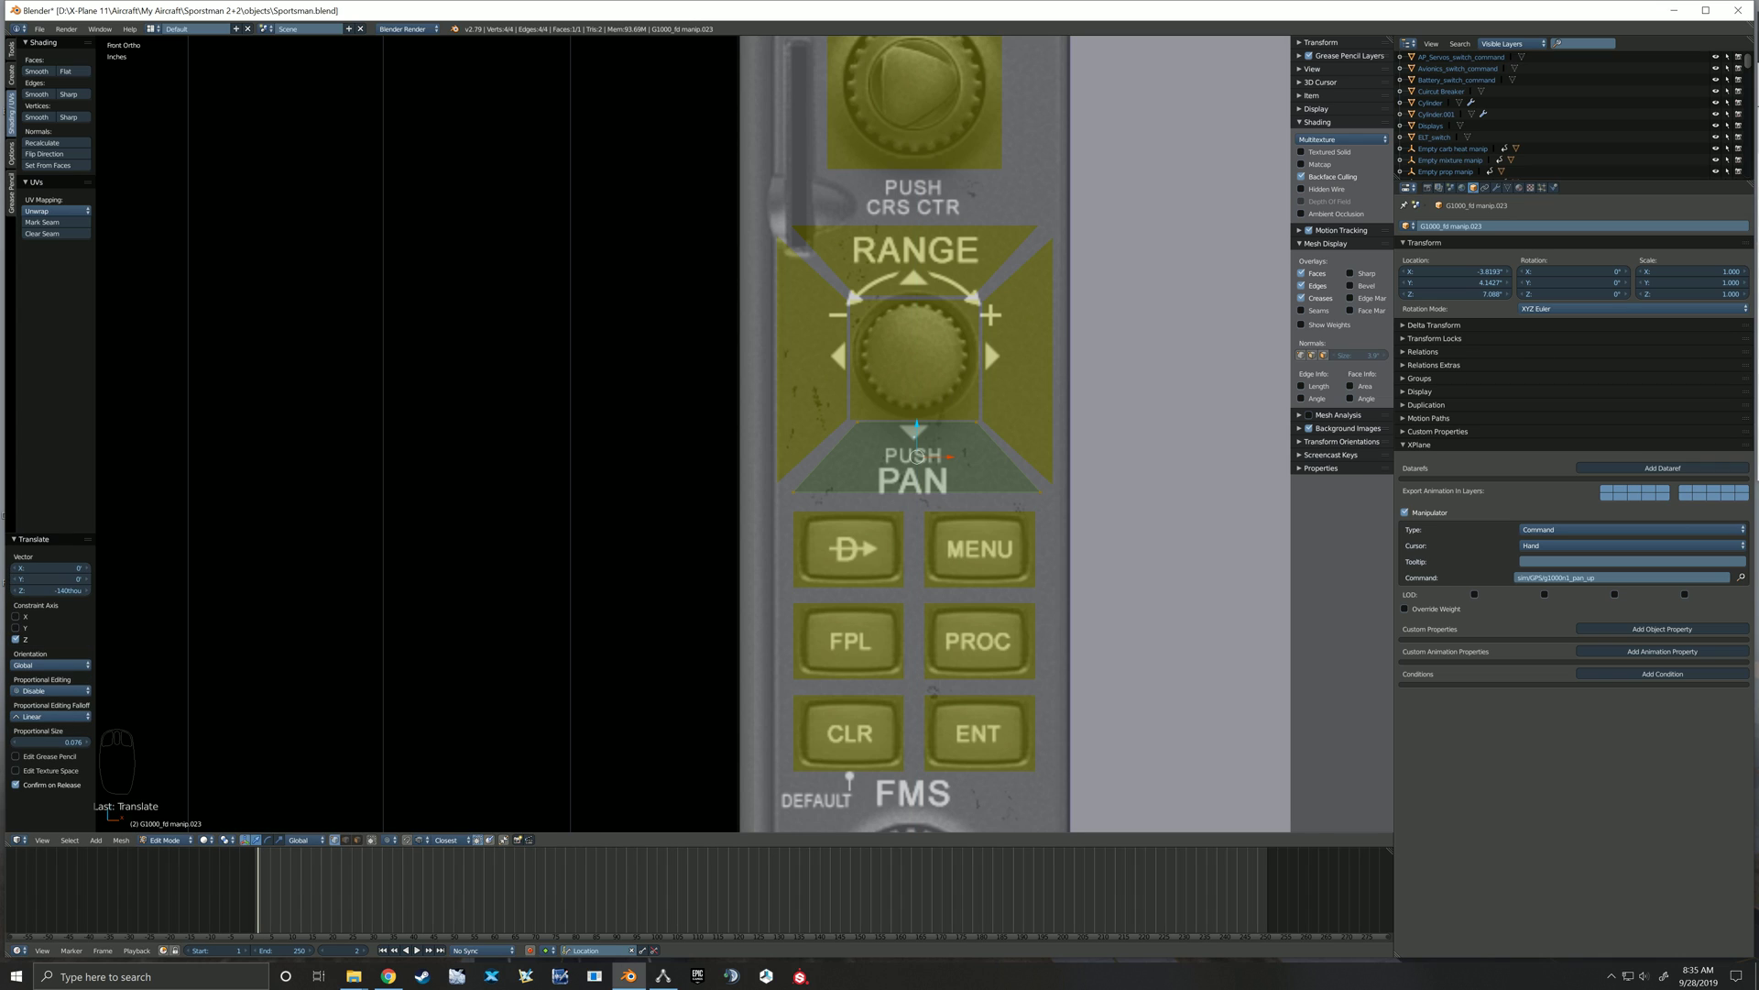
pyautogui.press('Tab')
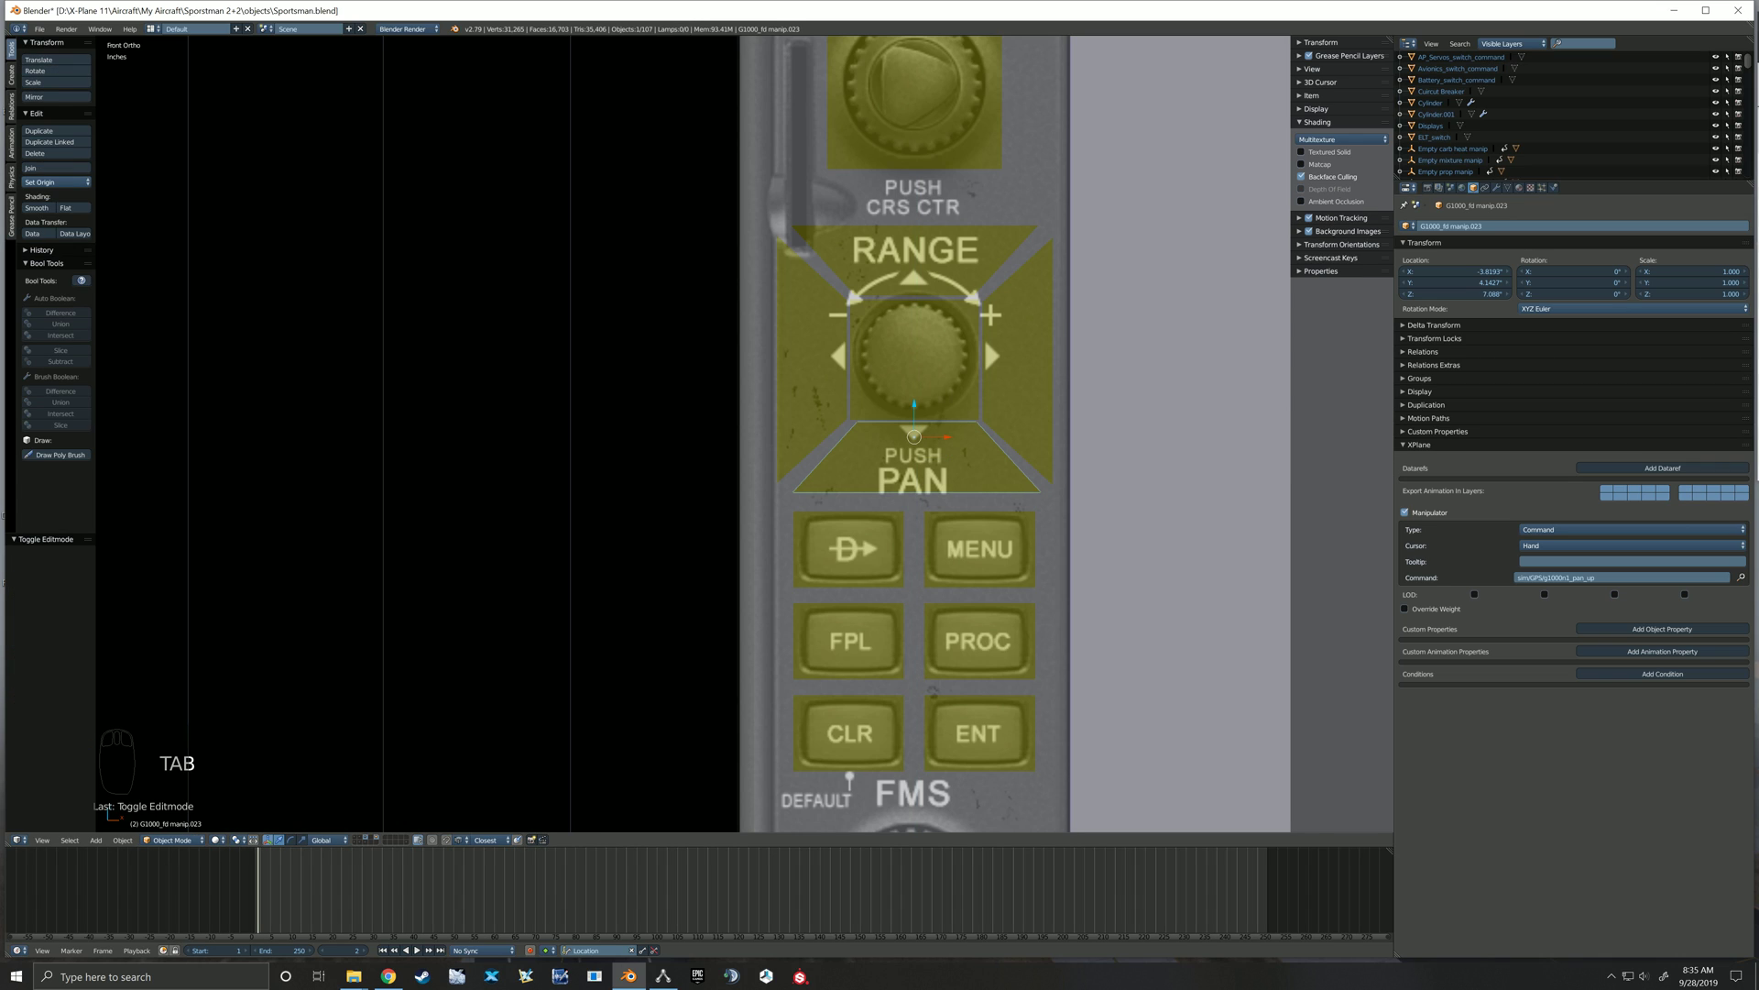
# Set the command of the down-arrow plane to sim/GPS/g1000n1_pan_down
pyautogui.click(1617, 577)
pyautogui.click(1618, 577)
pyautogui.press('BackSpace')
pyautogui.press('BackSpace')
pyautogui.write('down')
pyautogui.press('Return')
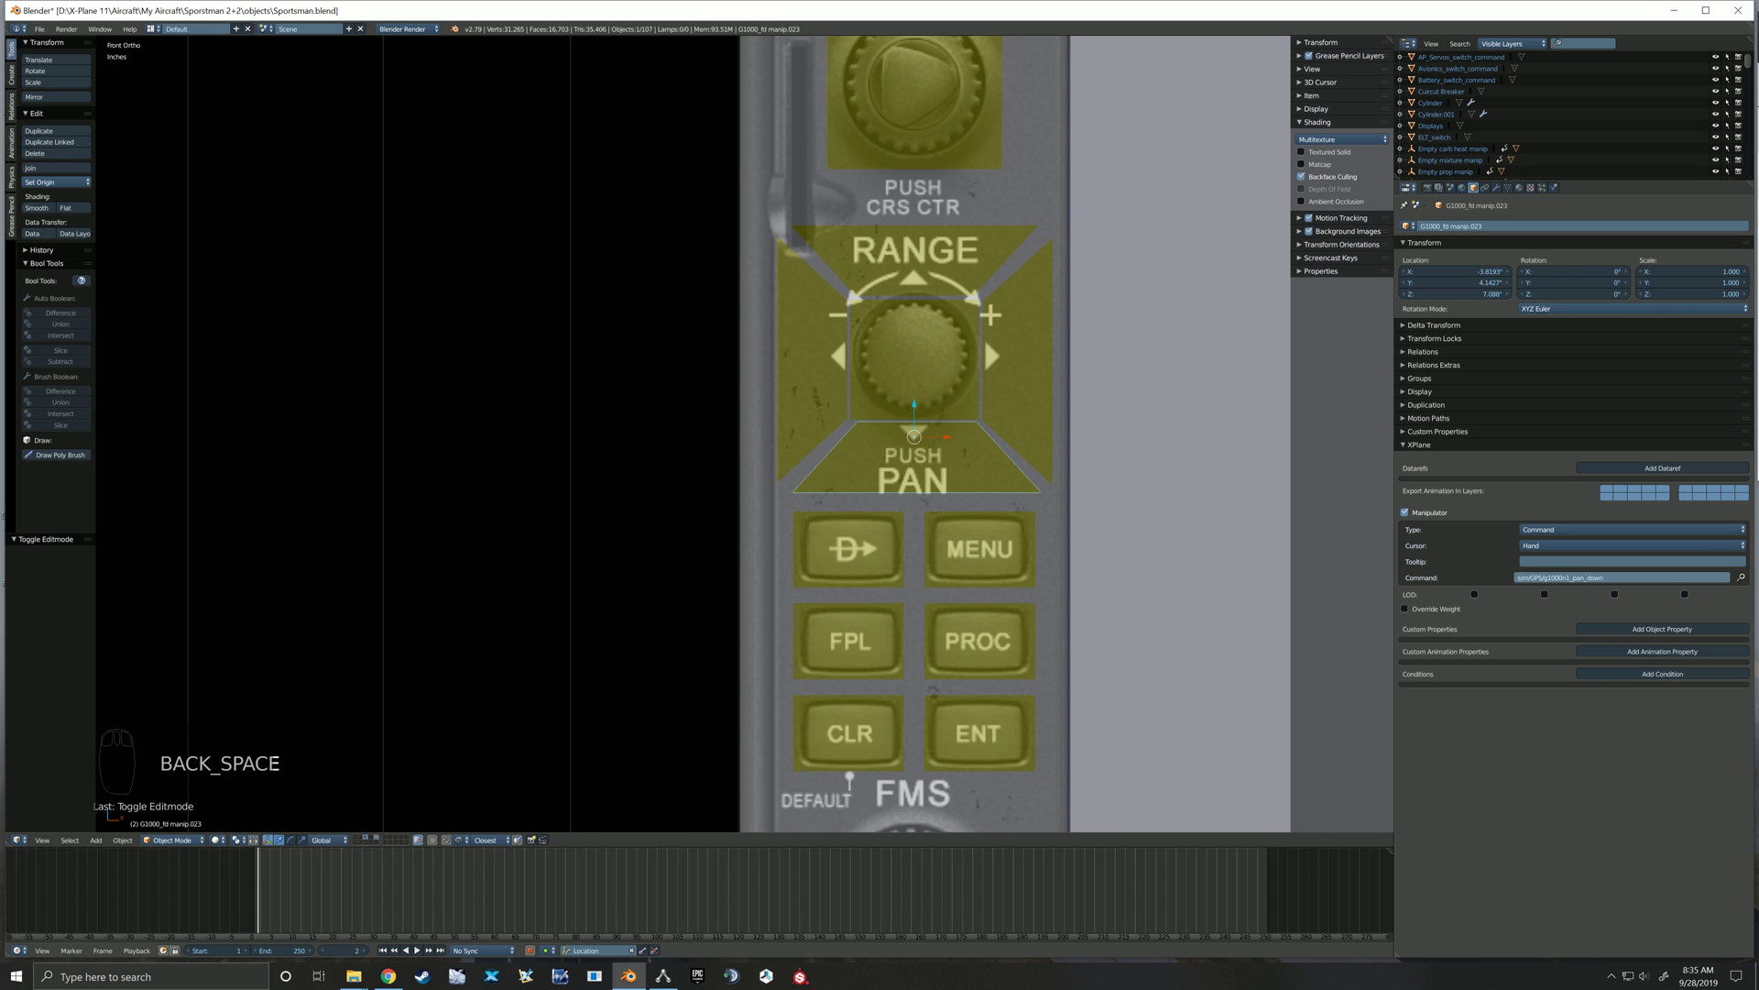
# Set the command of the right-arrow plane to sim/GPS/g1000n1_pan_right
pyautogui.rightClick(1022, 362)
pyautogui.click(1617, 578)
pyautogui.click(1618, 578)
pyautogui.press('BackSpace')
pyautogui.press('BackSpace')
pyautogui.write('right')
pyautogui.press('Return')
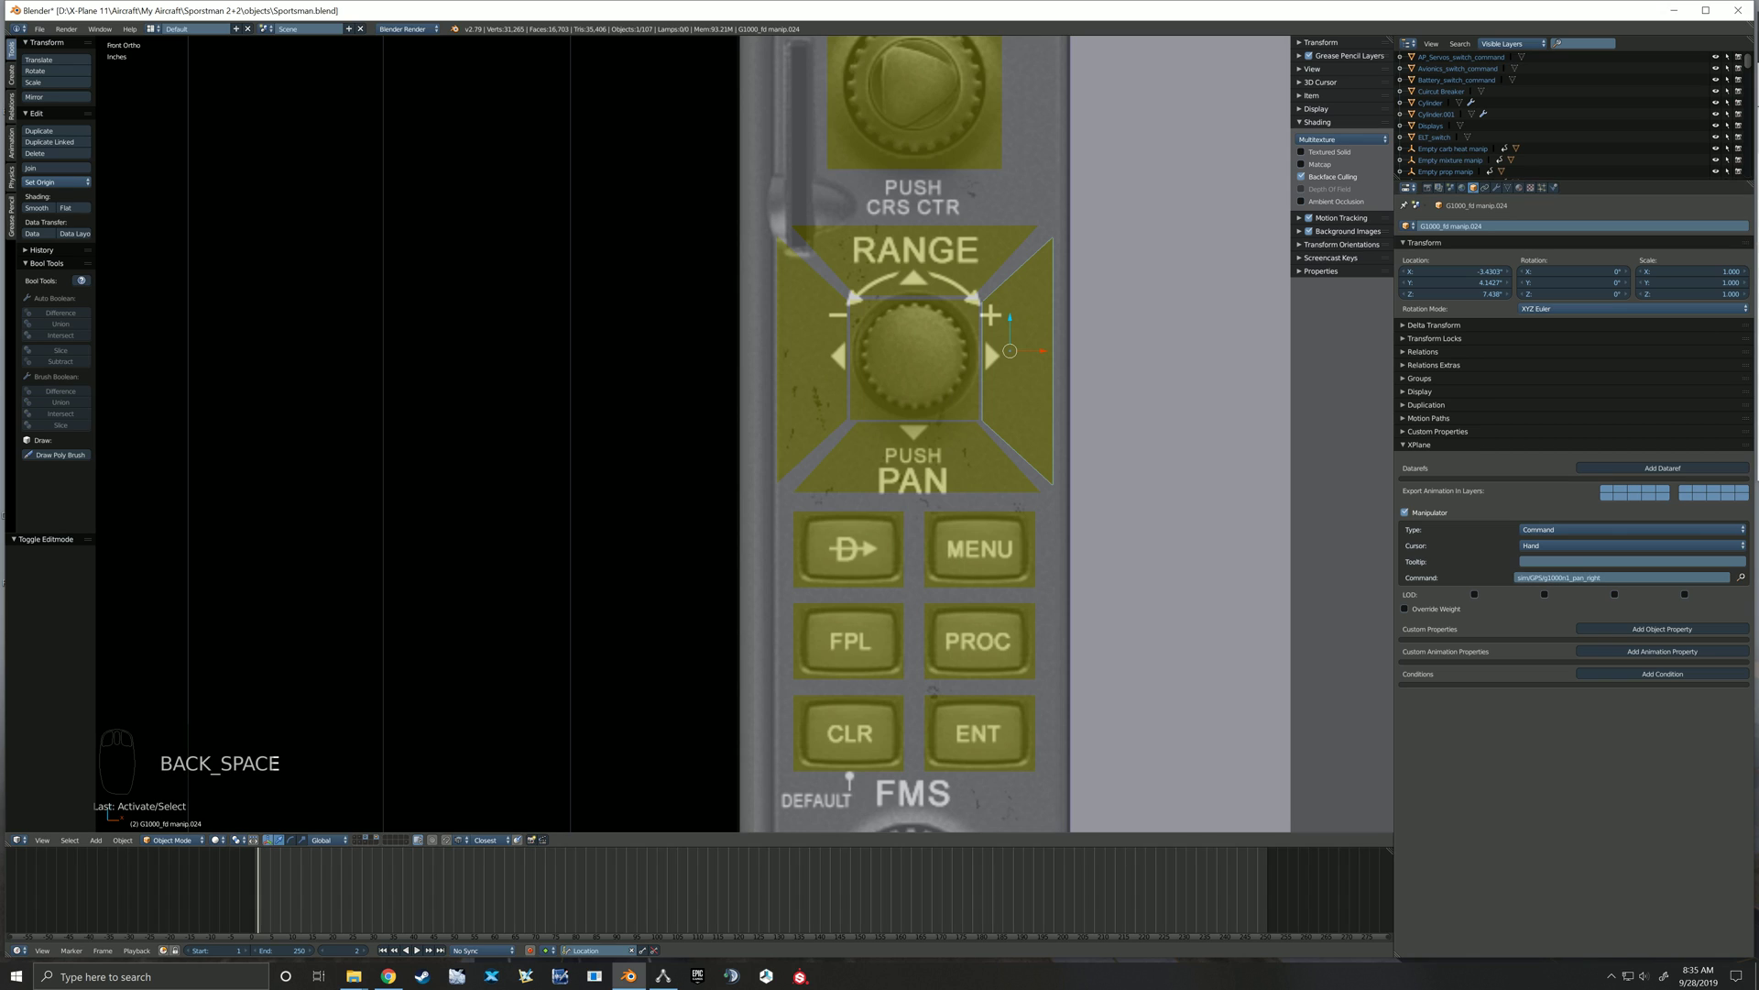
# Set the command of the left-arrow plane to sim/GPS/g1000n1_pan_left
pyautogui.rightClick(814, 362)
pyautogui.doubleClick(1617, 577)
pyautogui.press('BackSpace')
pyautogui.press('BackSpace')
pyautogui.write('le')
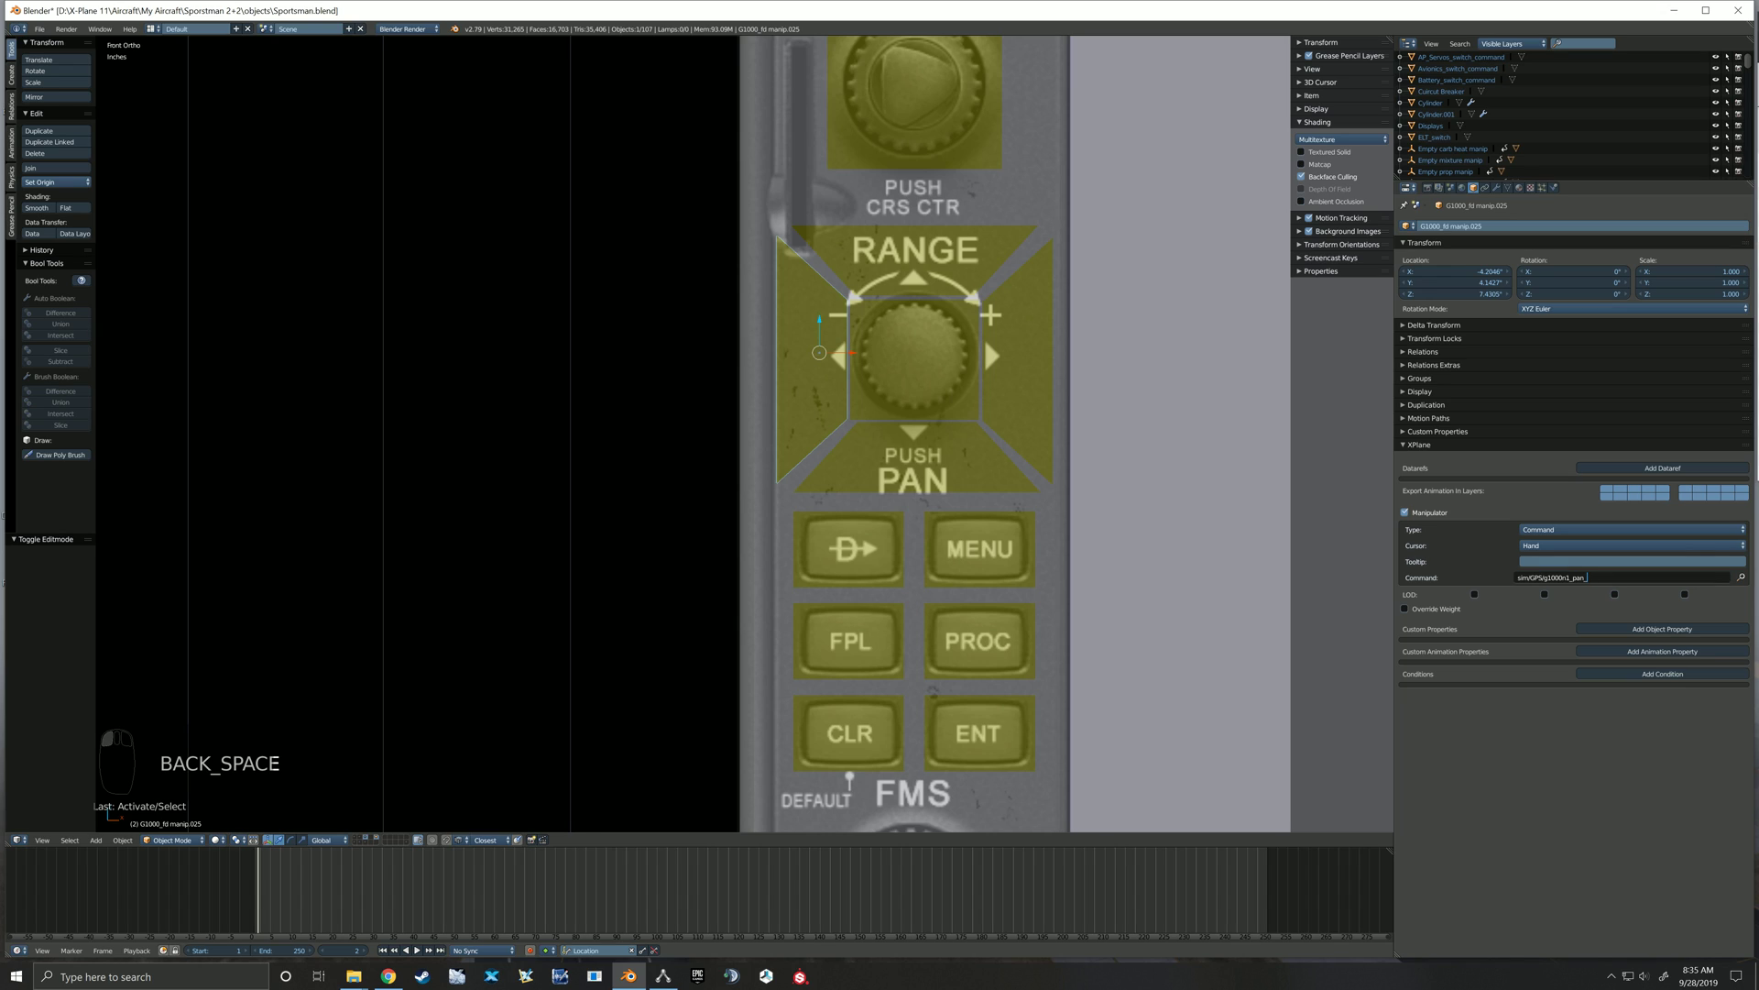
pyautogui.write('ft')
pyautogui.press('Return')
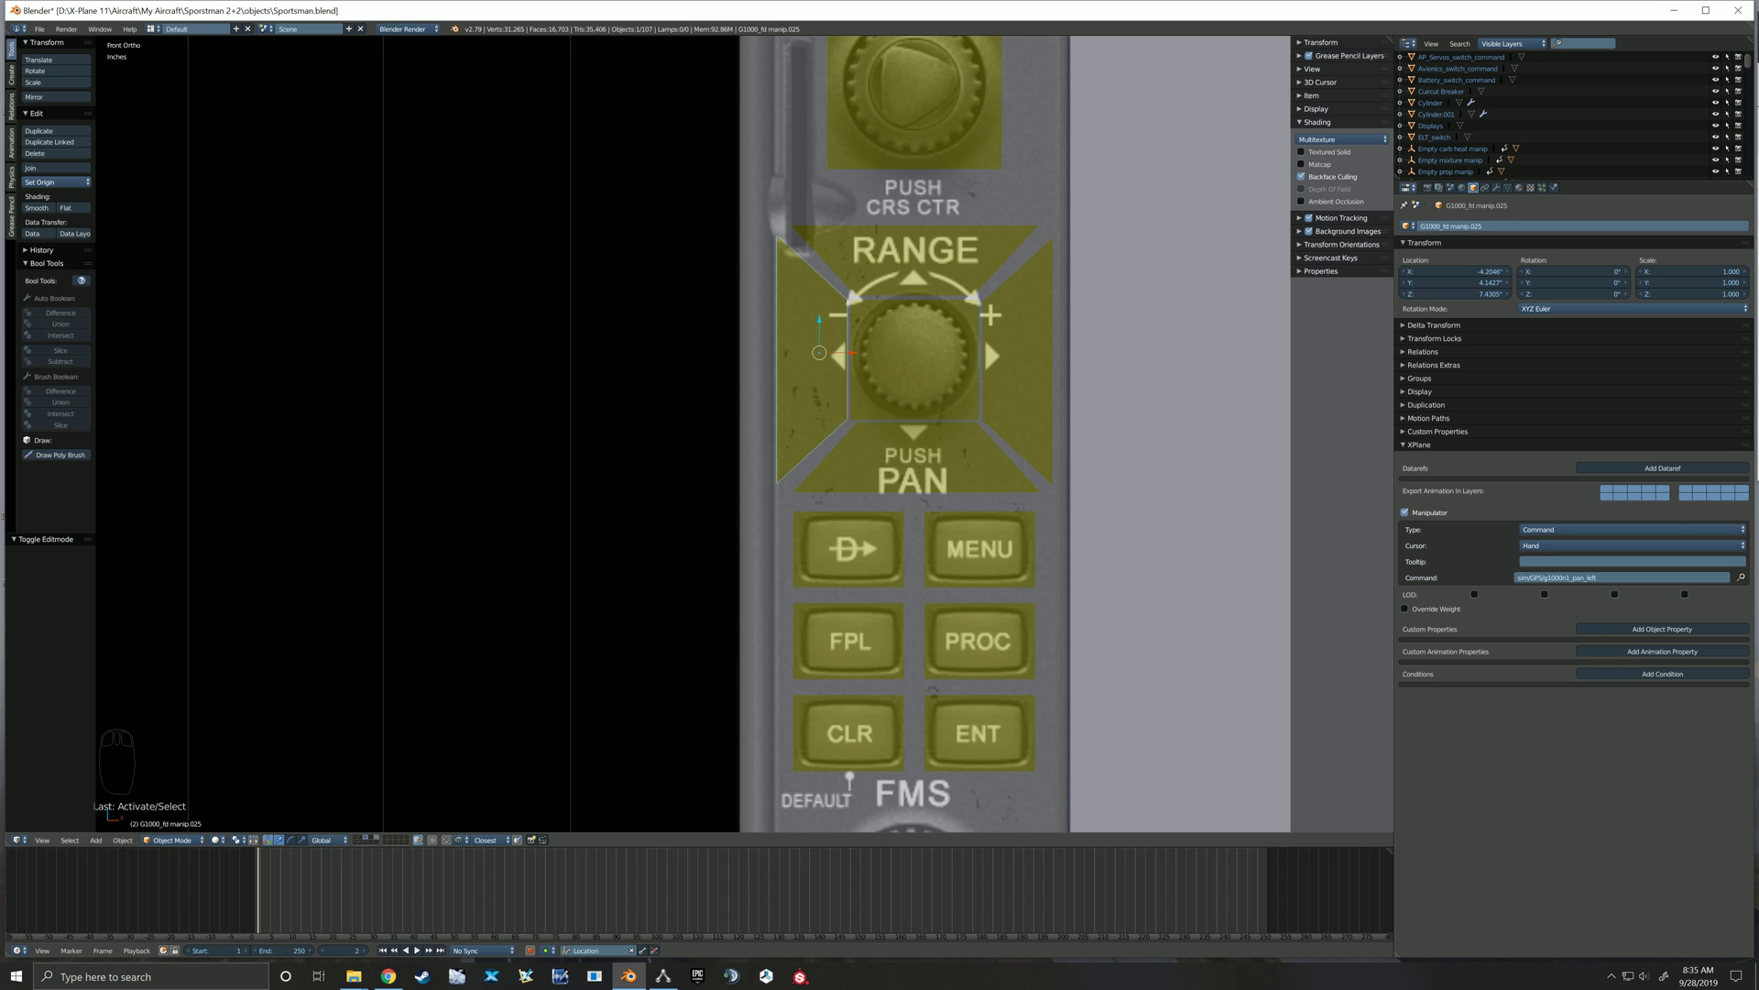
# Move the four pan planes around the RANGE knob together about 234 thou along Y, back toward the panel face
pyautogui.keyDown('shift'); pyautogui.moveTo(944, 410); pyautogui.dragTo(934, 321, button='middle'); pyautogui.keyUp('shift')
pyautogui.press('a')
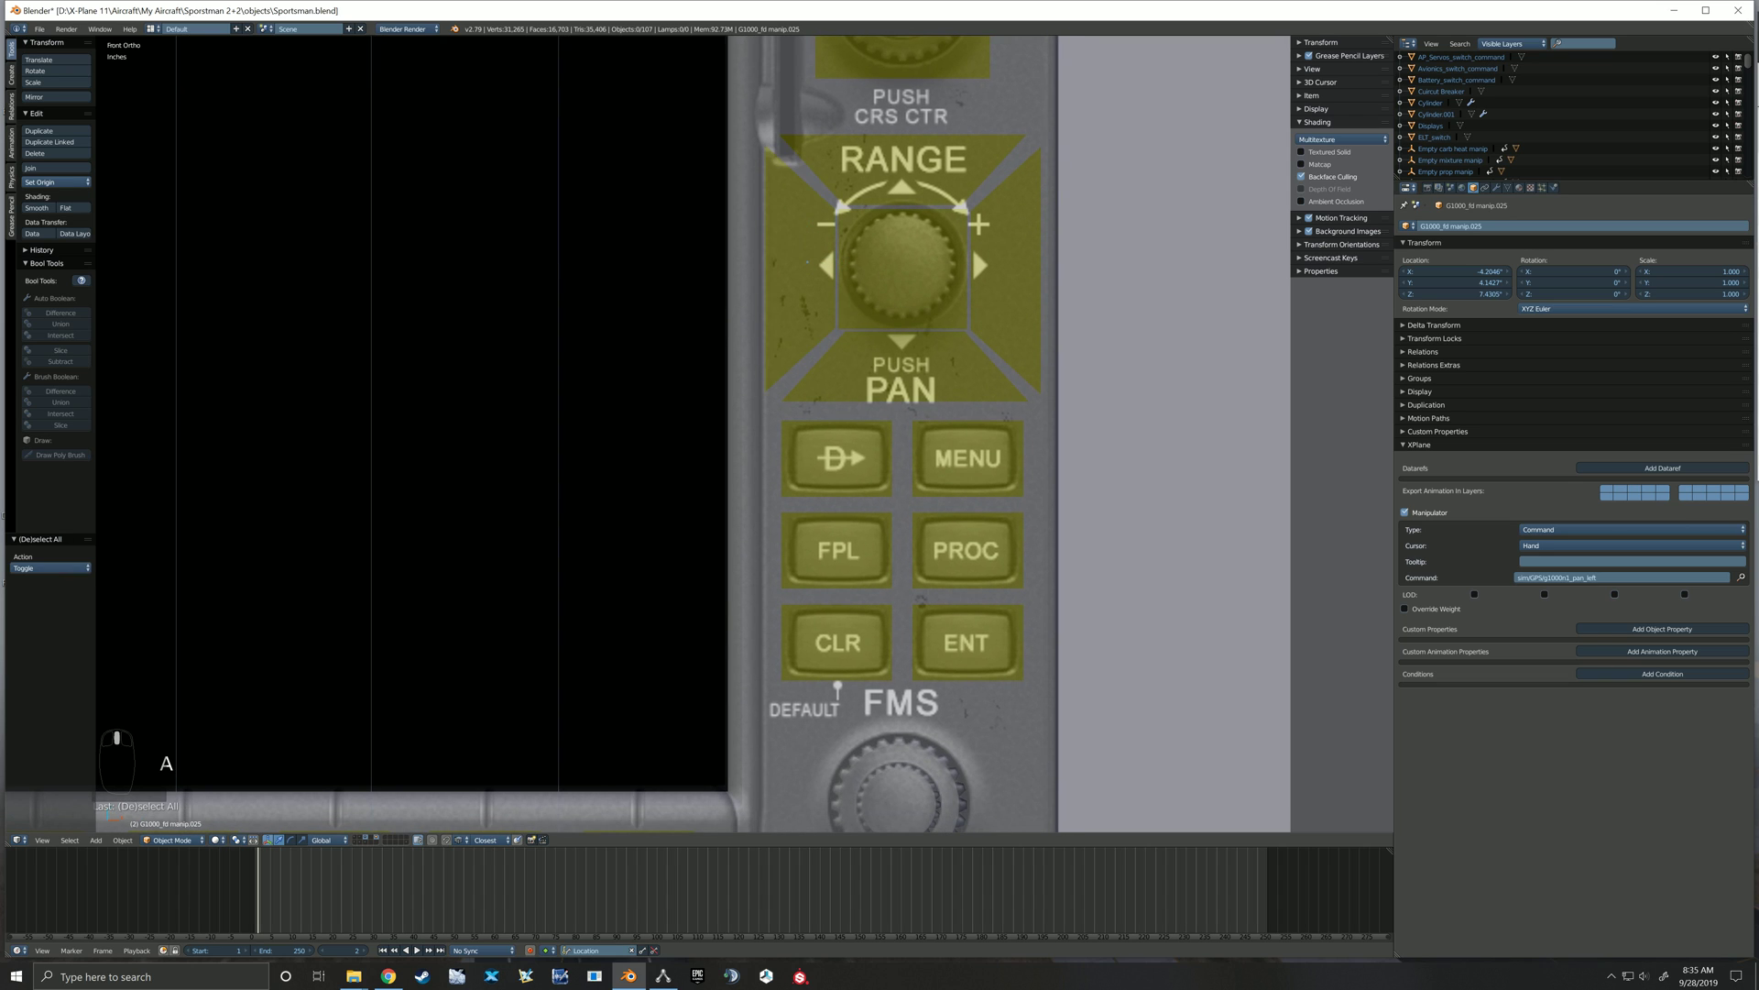
pyautogui.scroll(-2, 934, 320)
pyautogui.scroll(-1, 908, 59)
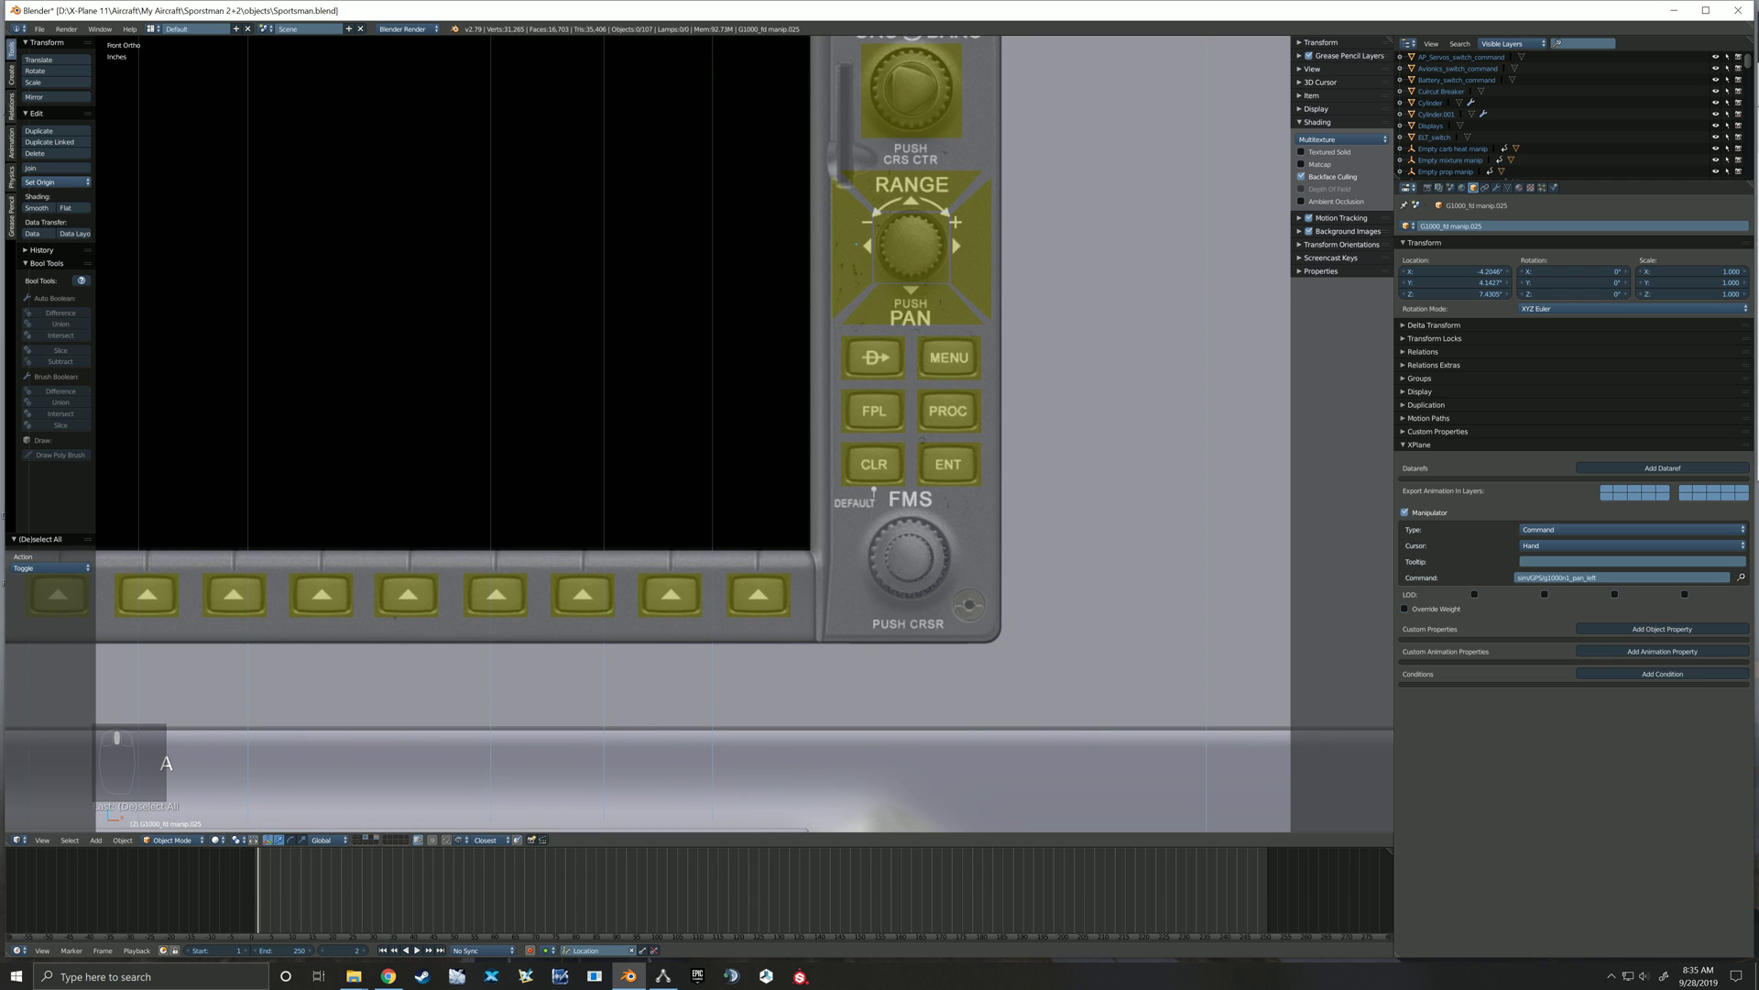
pyautogui.moveTo(908, 59); pyautogui.dragTo(855, 243, button='middle')
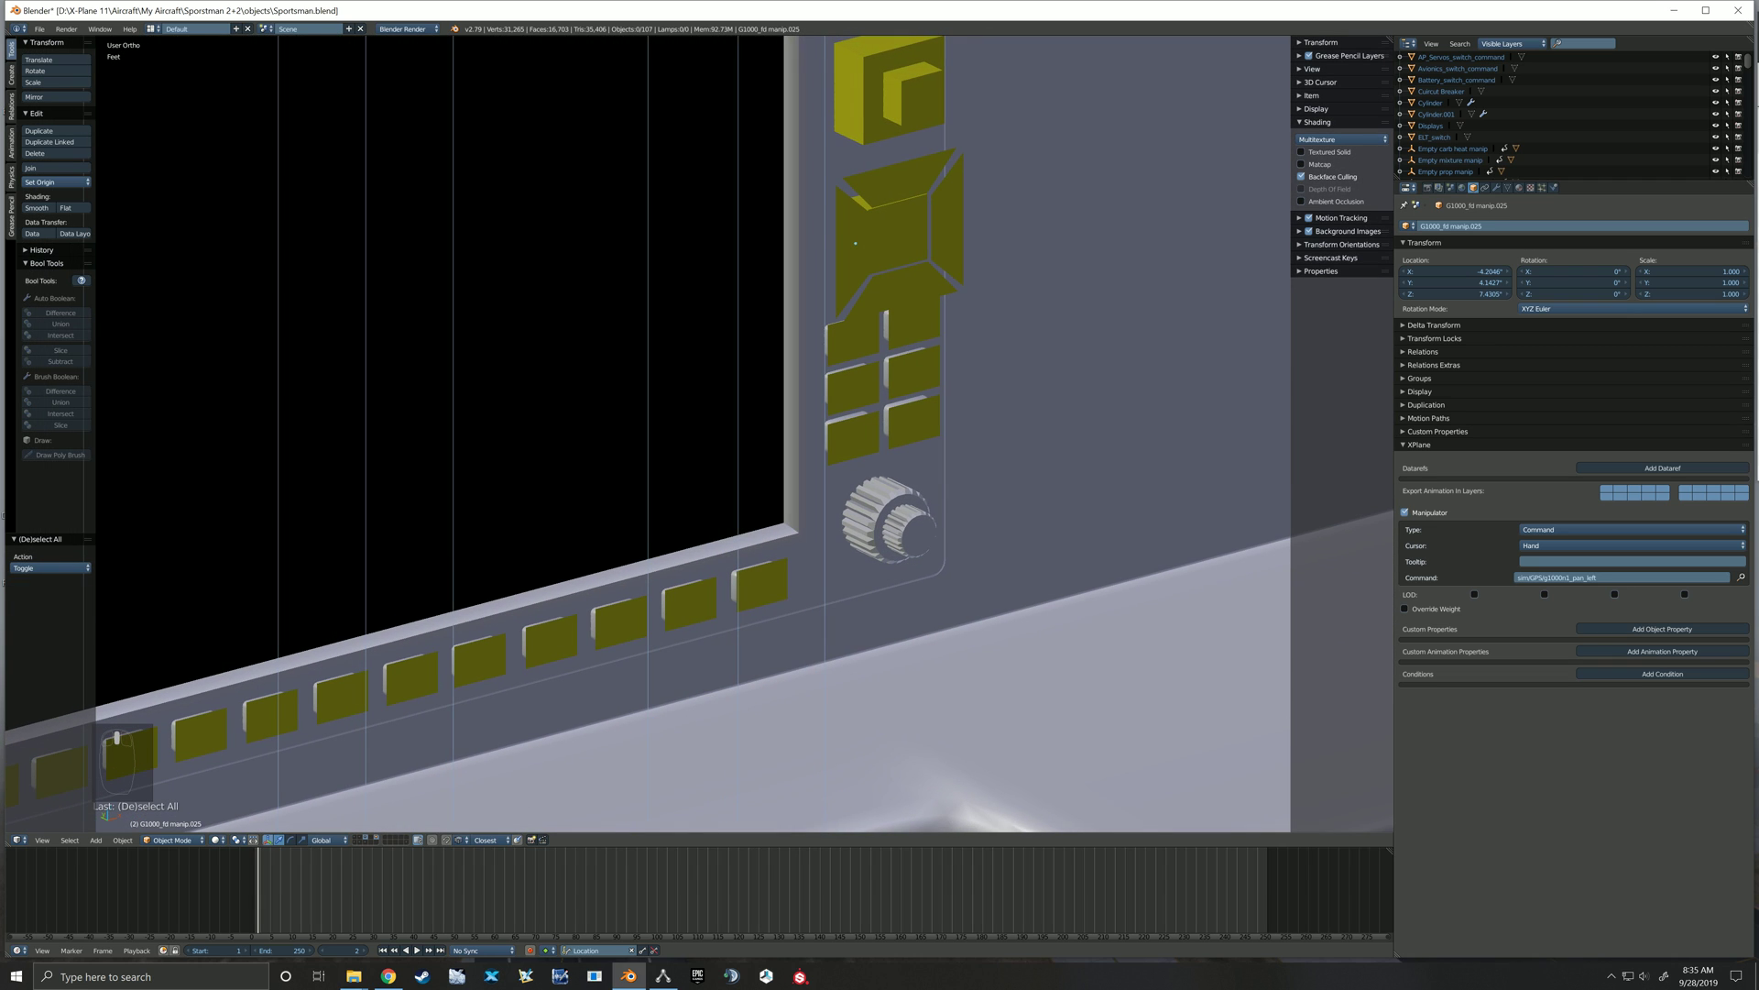
pyautogui.rightClick(855, 243)
pyautogui.keyDown('shift'); pyautogui.rightClick(946, 220); pyautogui.keyUp('shift')
pyautogui.keyDown('shift'); pyautogui.rightClick(903, 283); pyautogui.keyUp('shift')
pyautogui.moveTo(857, 273); pyautogui.dragTo(887, 245, button='middle')
pyautogui.scroll(3, 887, 246)
pyautogui.press('g')
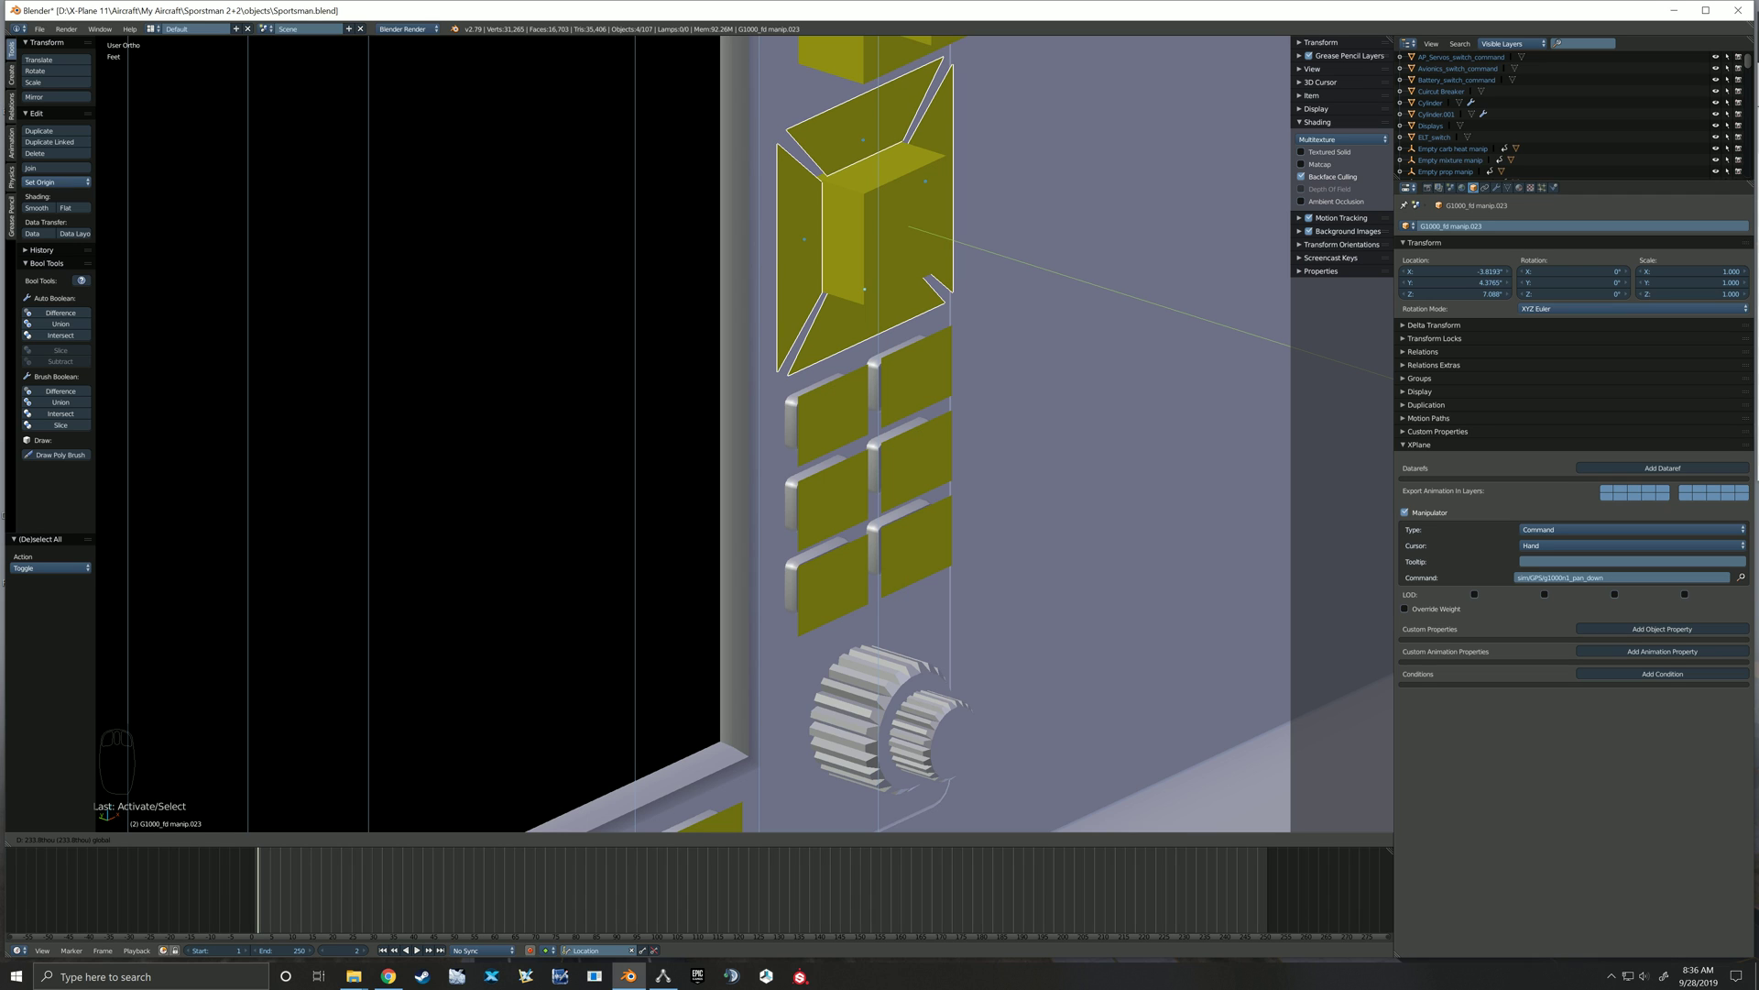
pyautogui.press('Return')
pyautogui.press('a')
pyautogui.scroll(-3, 694, 434)
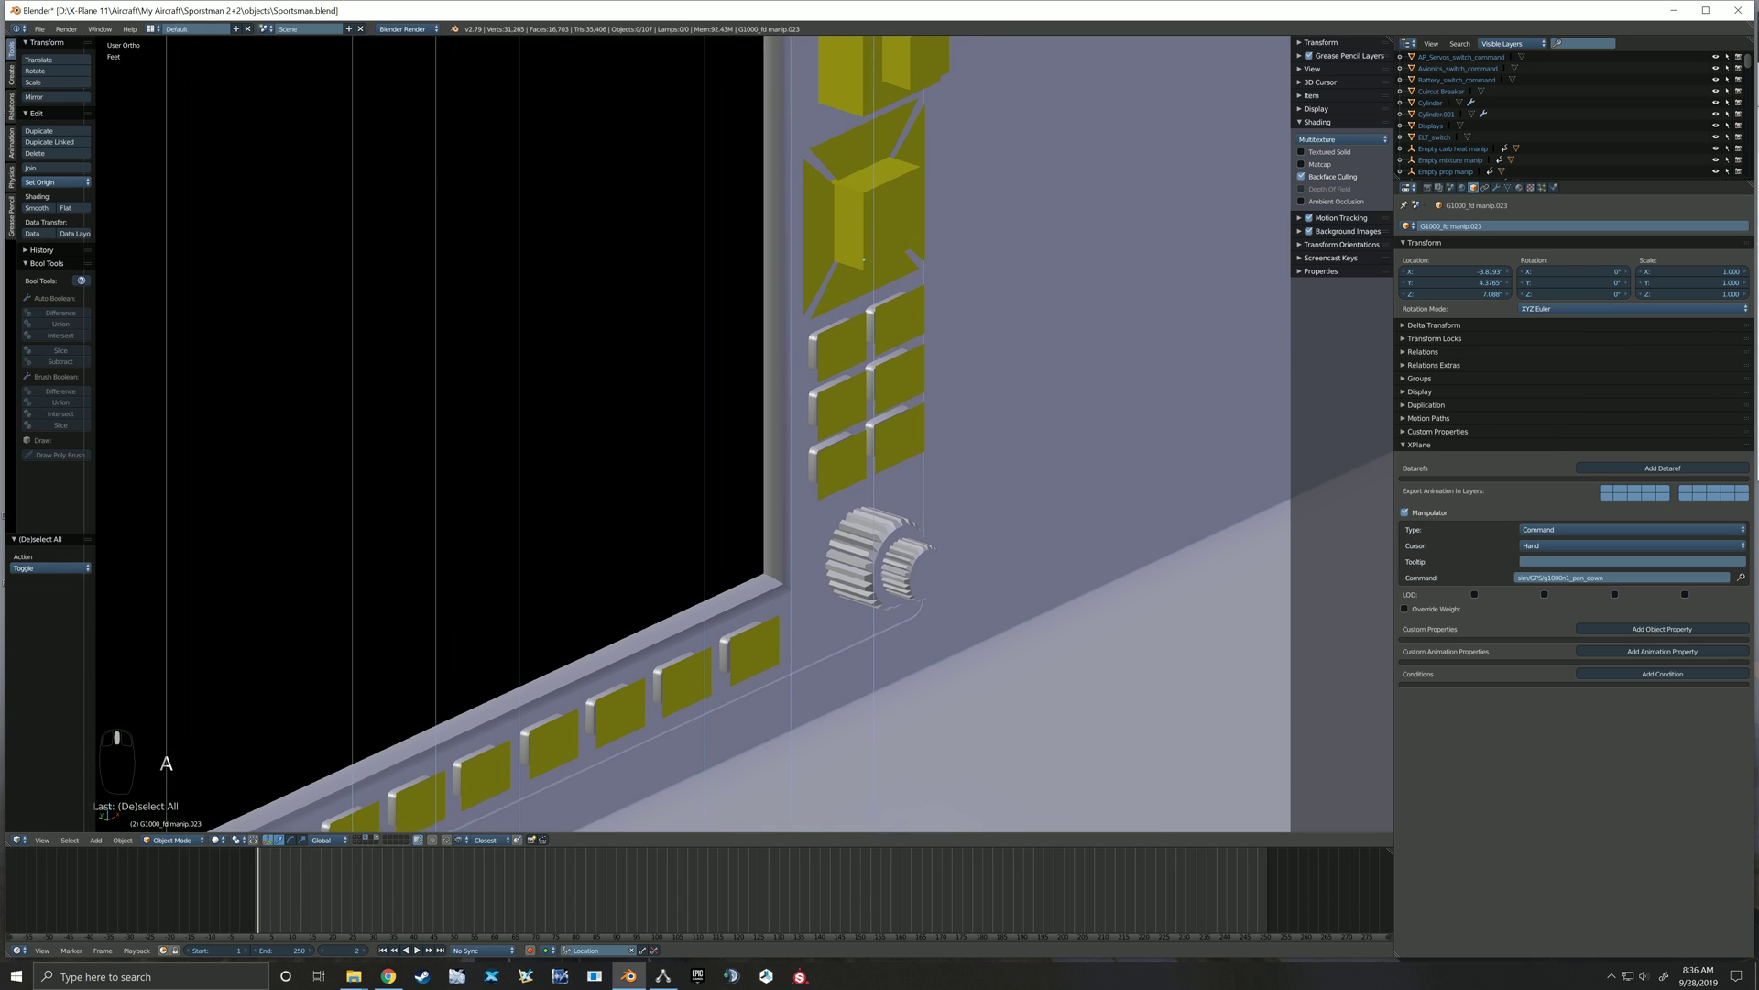
pyautogui.scroll(2, 693, 434)
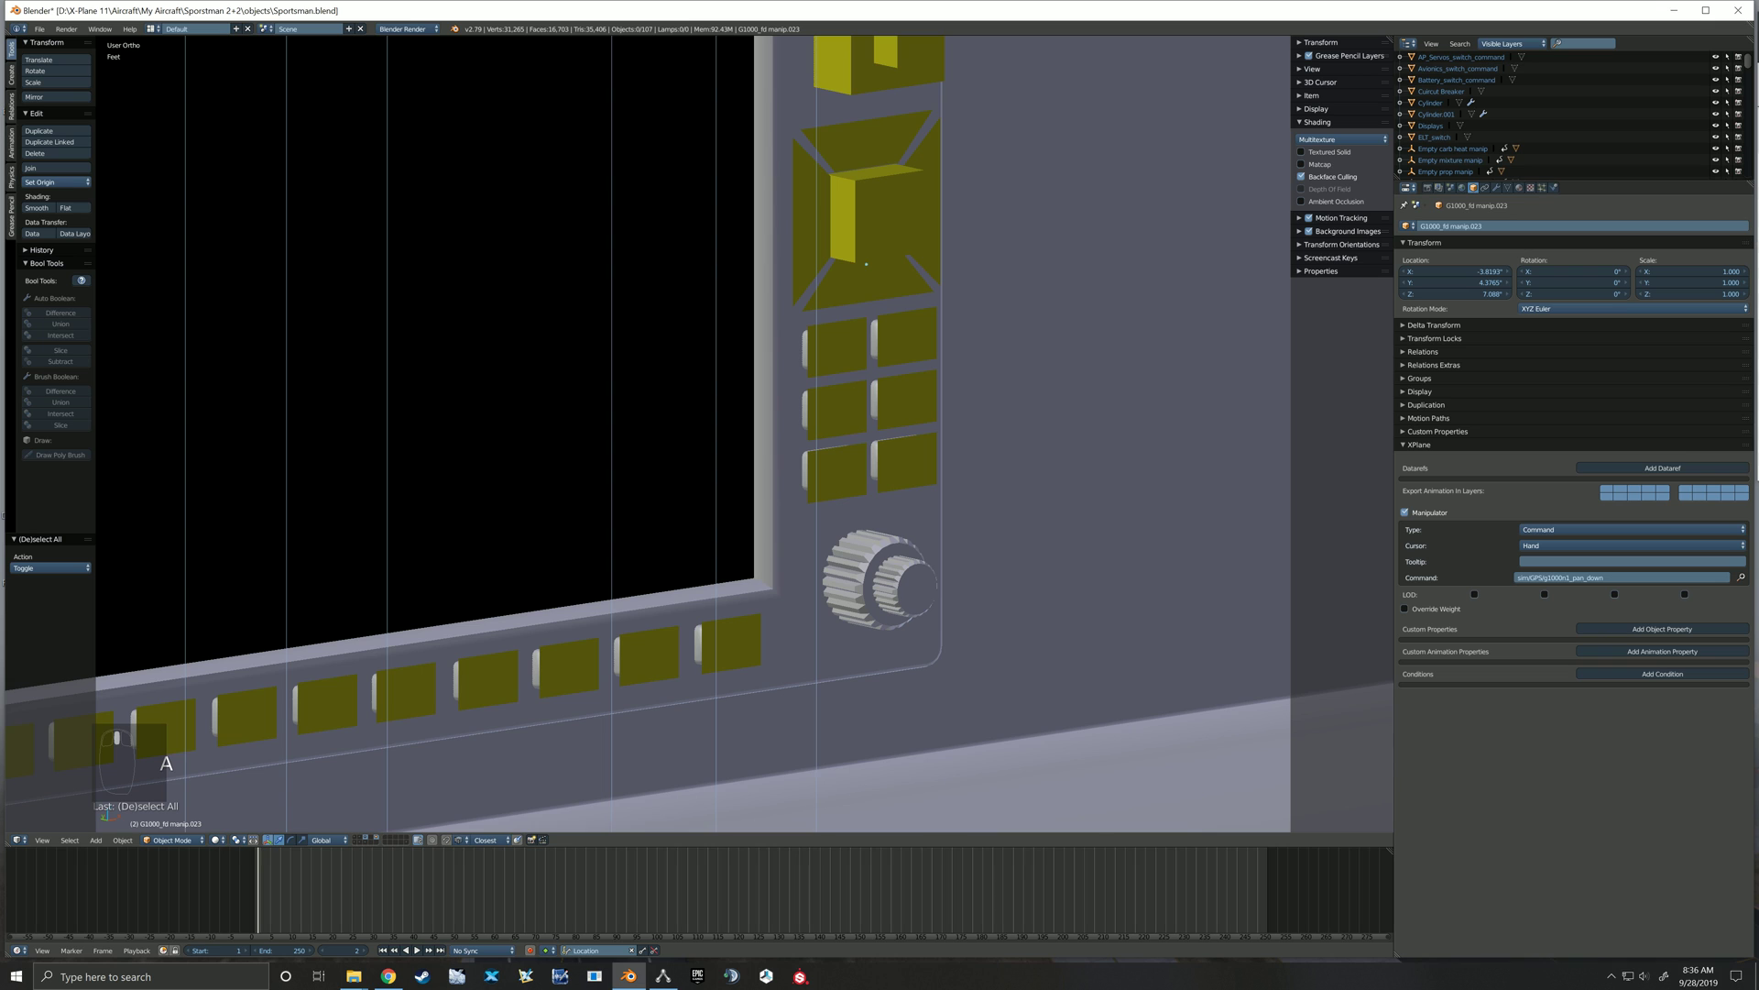
# Duplicate the COM knob's outer, inner and push manipulators about 4.47 in down along Z onto the FMS knob
pyautogui.press('KP_1')
pyautogui.scroll(-6, 937, 307)
pyautogui.keyDown('shift'); pyautogui.moveTo(1079, 274); pyautogui.dragTo(983, 307, button='middle'); pyautogui.keyUp('shift')
pyautogui.scroll(4, 983, 307)
pyautogui.keyDown('shift'); pyautogui.moveTo(696, 366); pyautogui.dragTo(538, 414, button='middle'); pyautogui.keyUp('shift')
pyautogui.rightClick(885, 154)
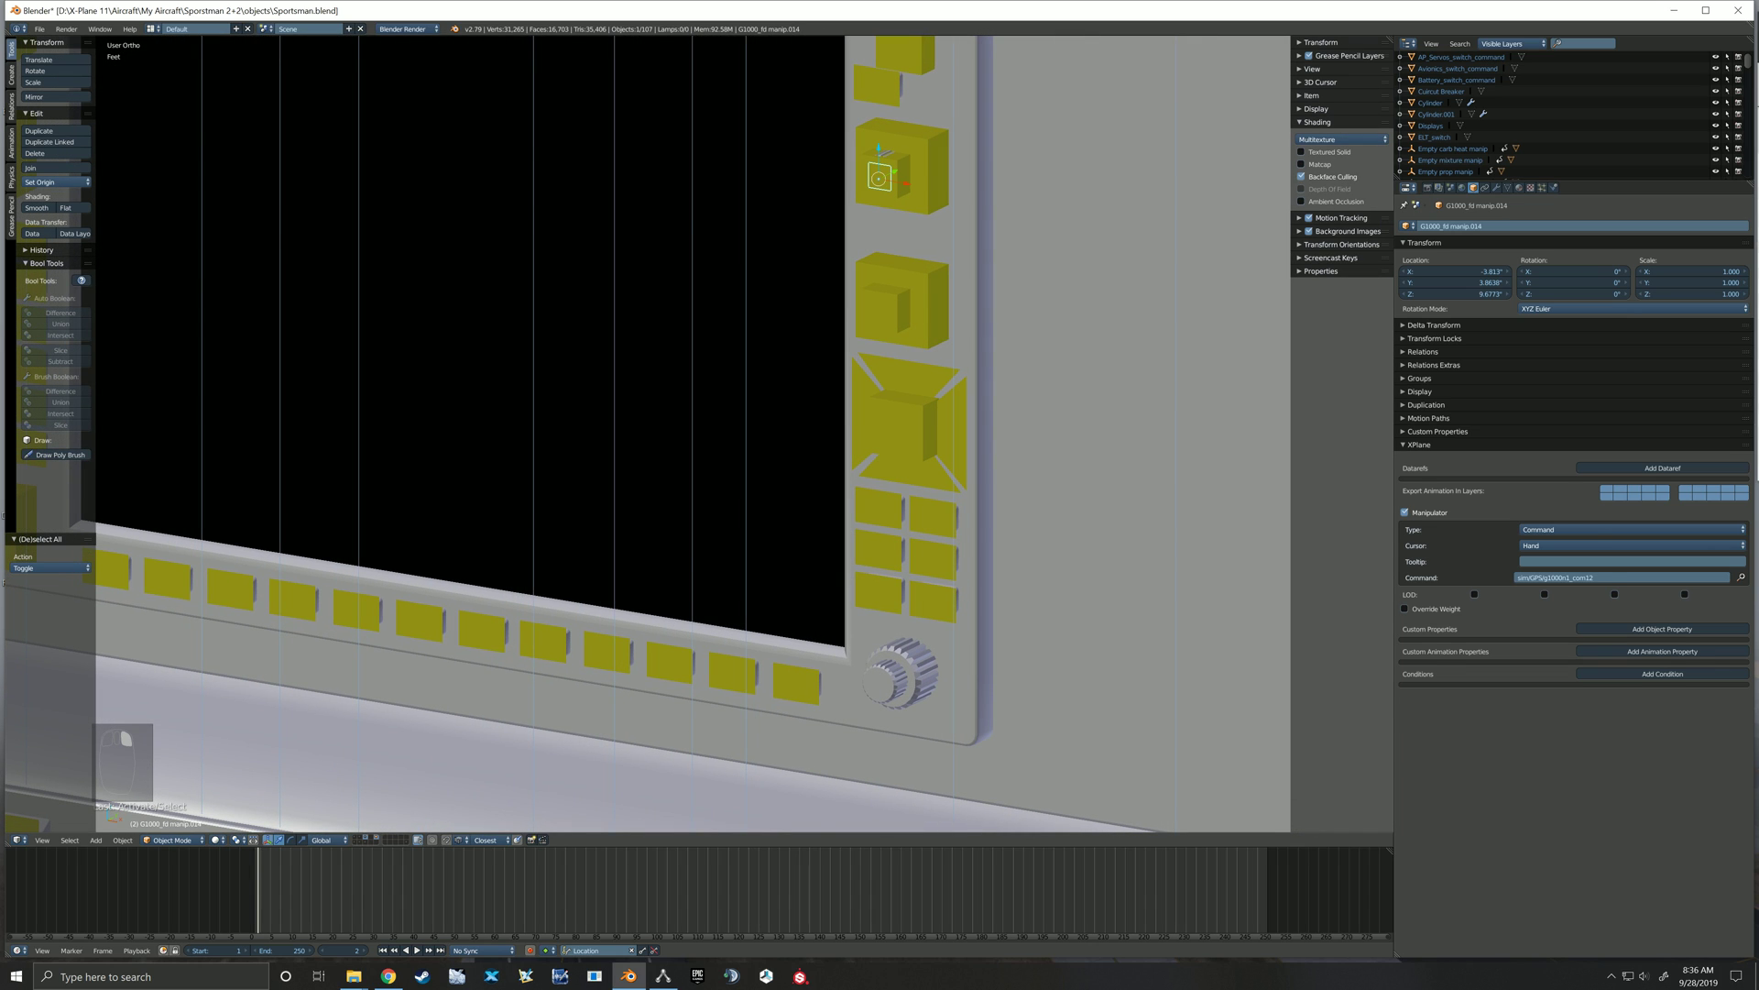
pyautogui.keyDown('shift'); pyautogui.rightClick(901, 175); pyautogui.keyUp('shift')
pyautogui.keyDown('shift'); pyautogui.rightClick(933, 174); pyautogui.keyUp('shift')
pyautogui.press('KP_1')
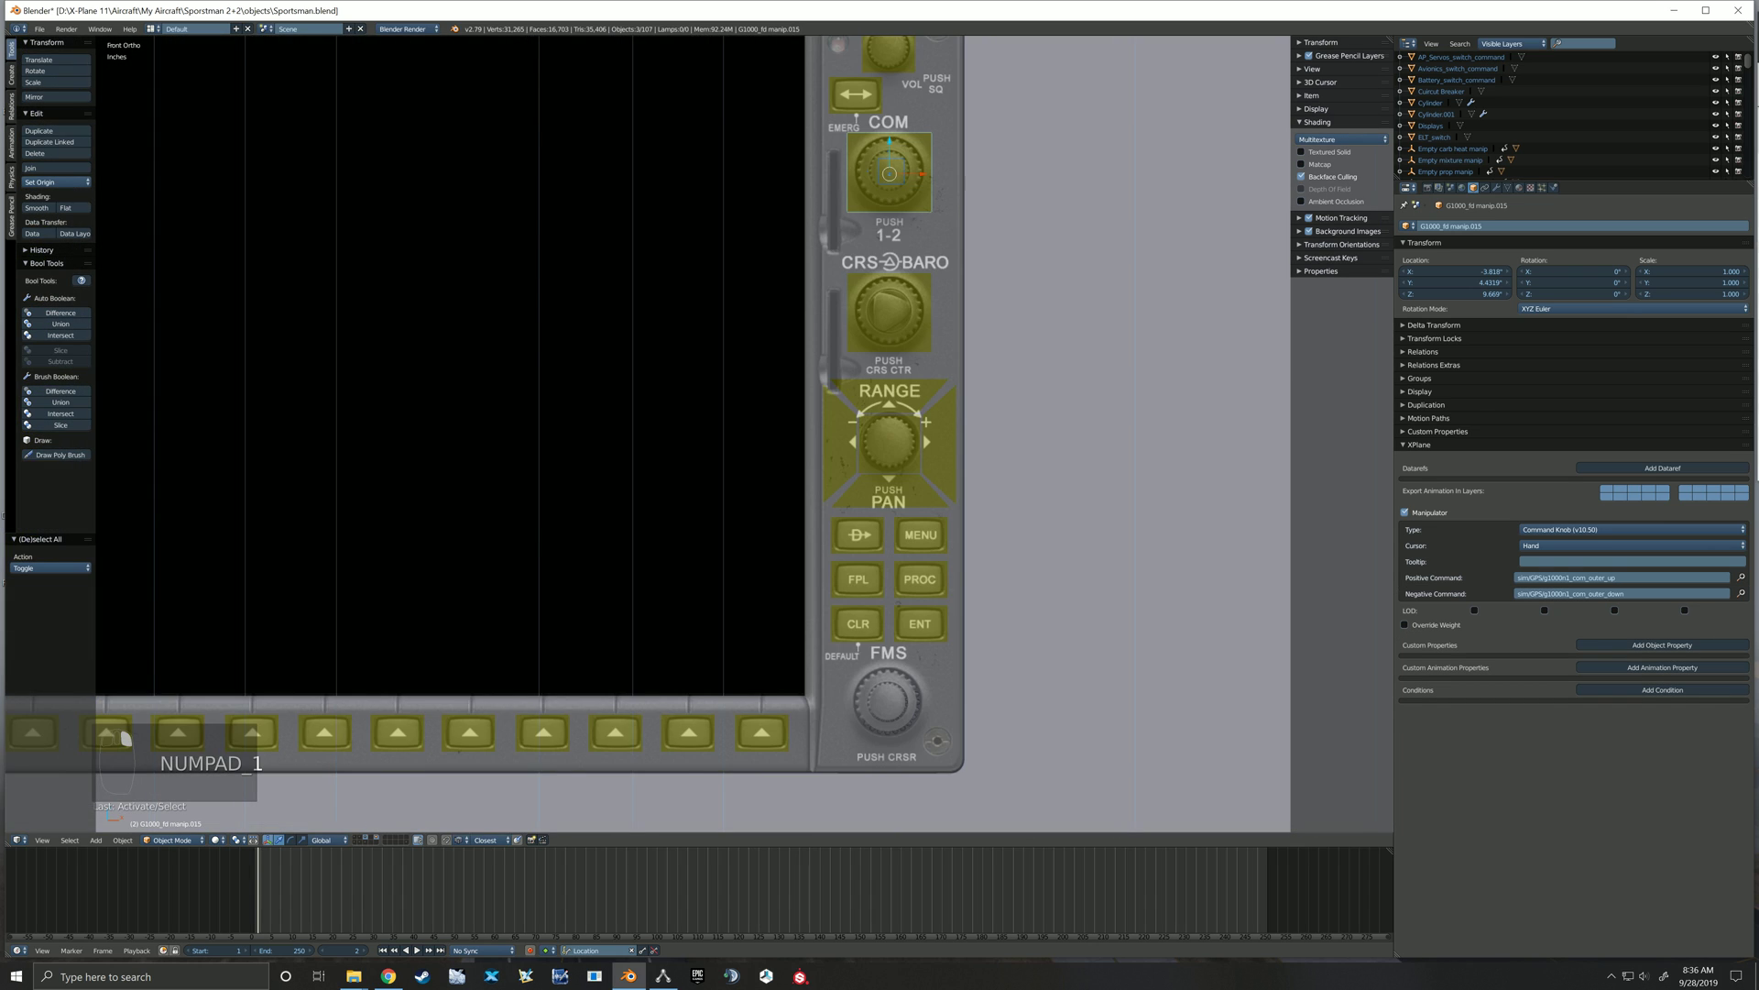
pyautogui.hotkey('shift', 'd')
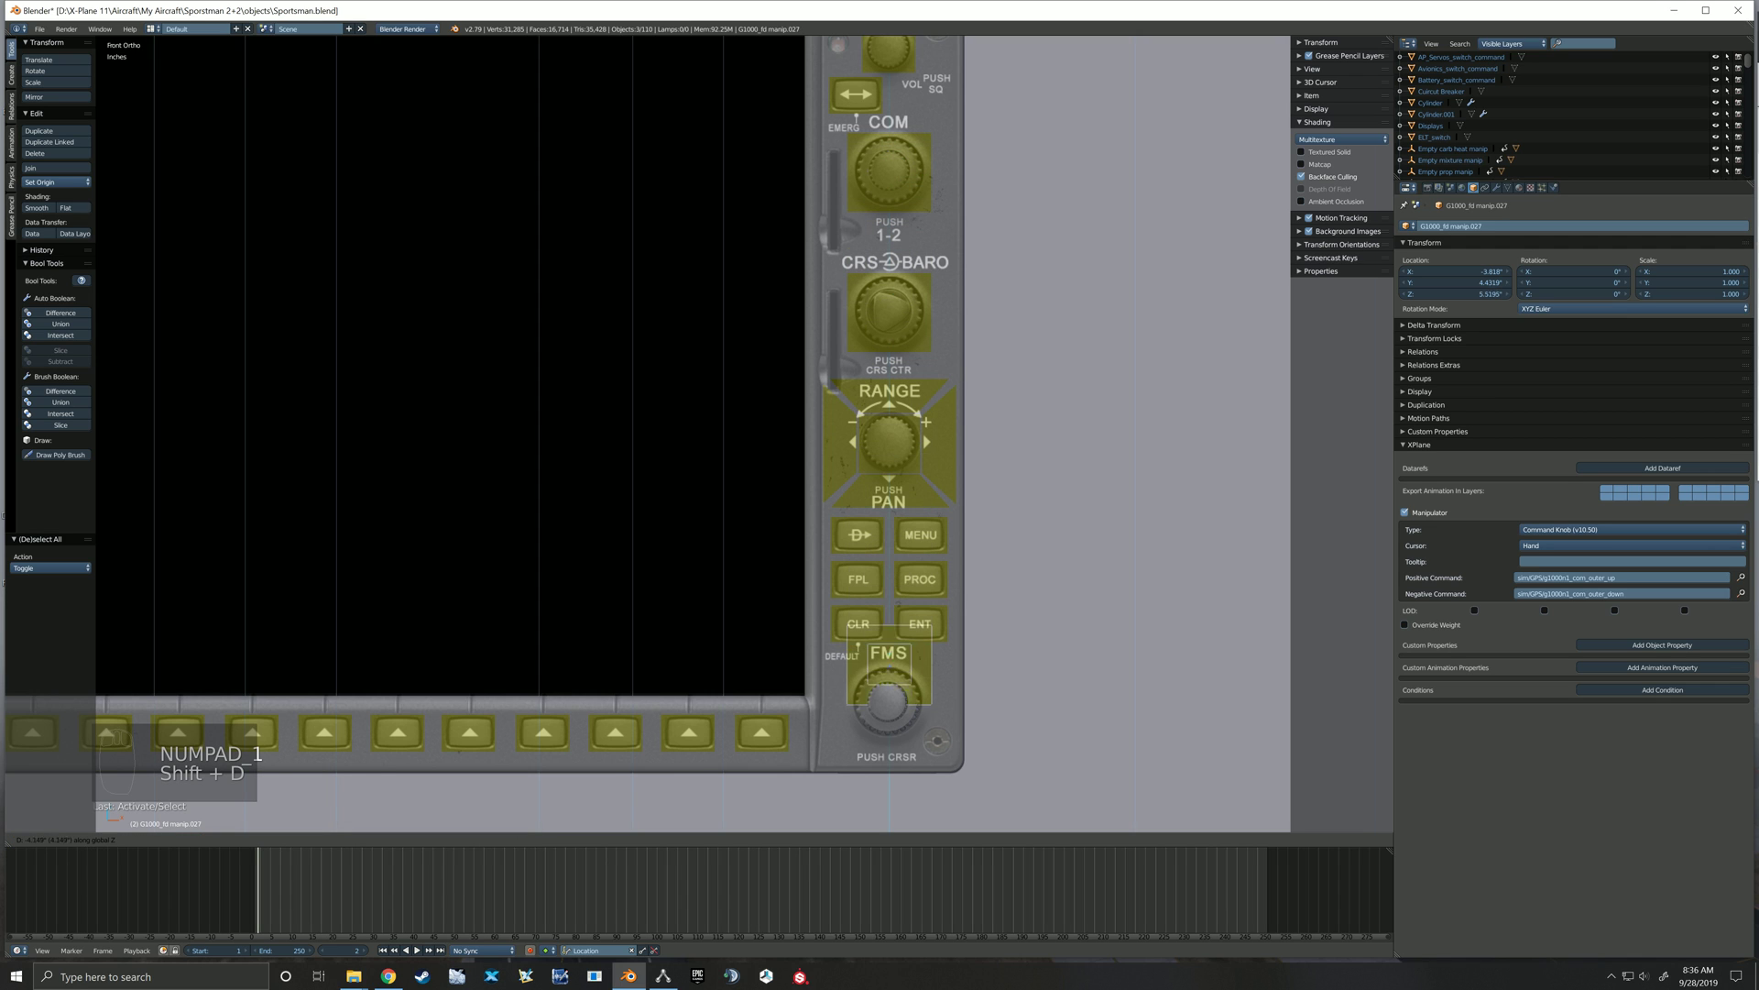
pyautogui.click(931, 705)
pyautogui.moveTo(931, 704); pyautogui.dragTo(933, 483, button='middle')
pyautogui.scroll(2, 1008, 735)
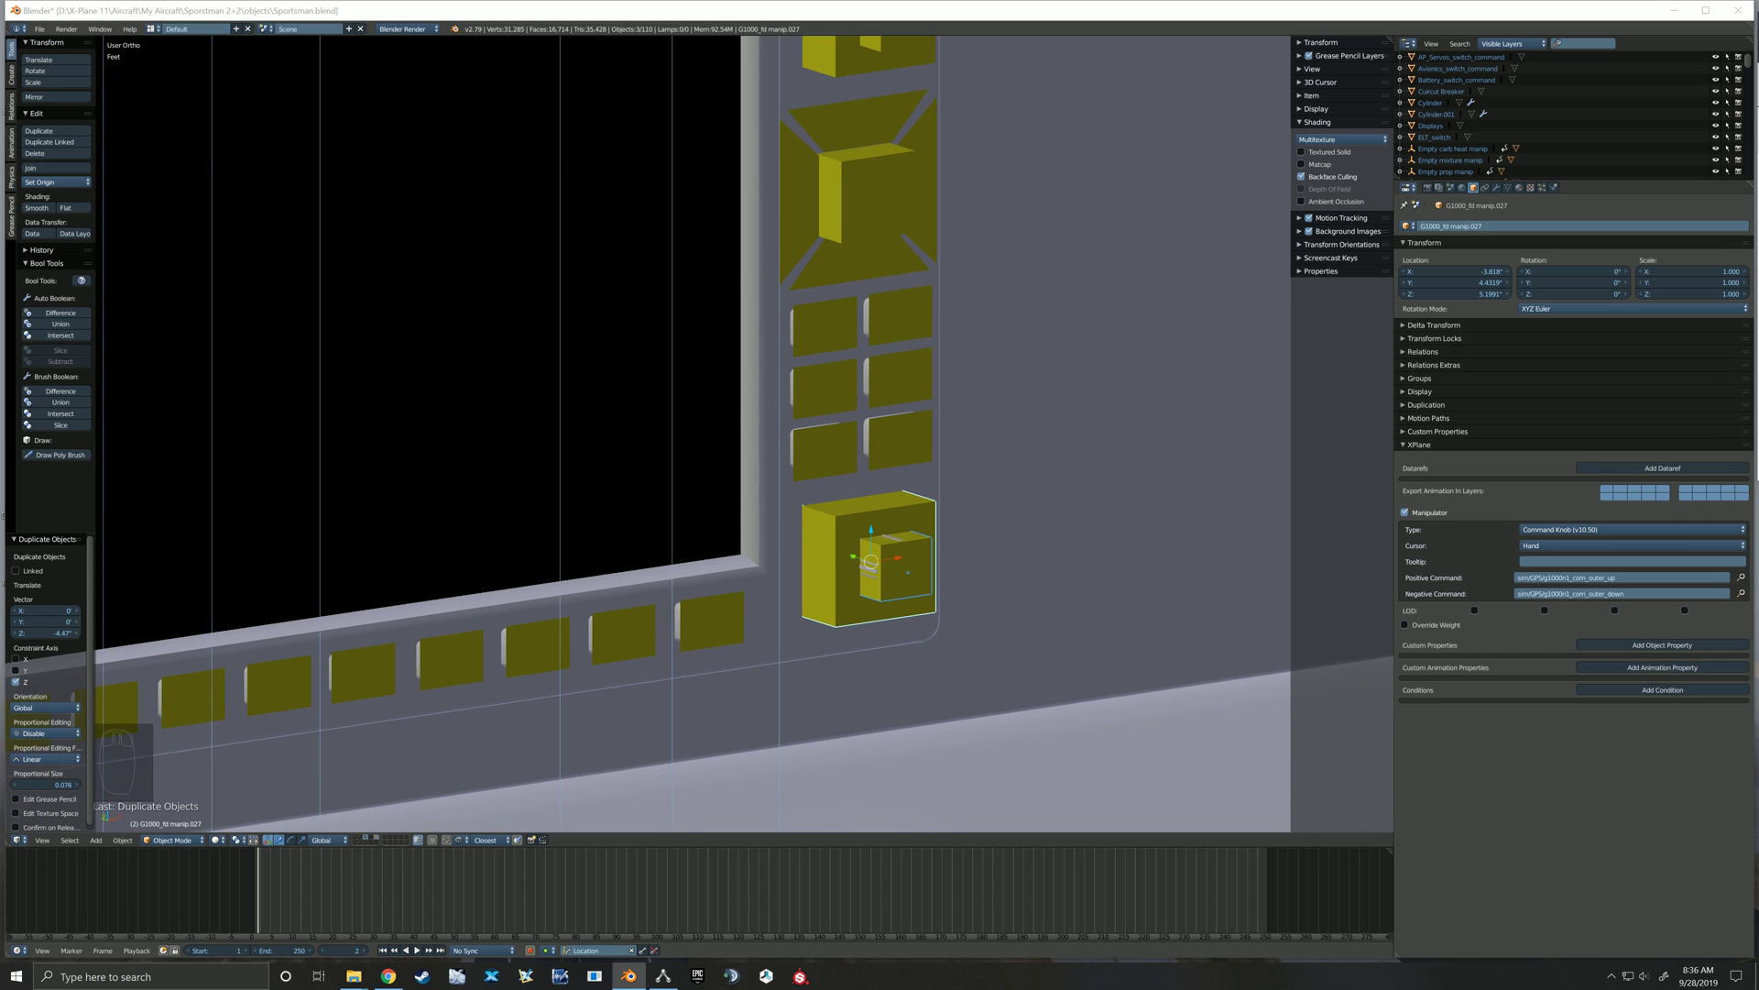
# Set the positive command of the FMS knob's outer manipulator to sim/GPS/g1000n1_fms_outer_up
pyautogui.hotkey('alt', 'Tab')
pyautogui.click(1521, 779)
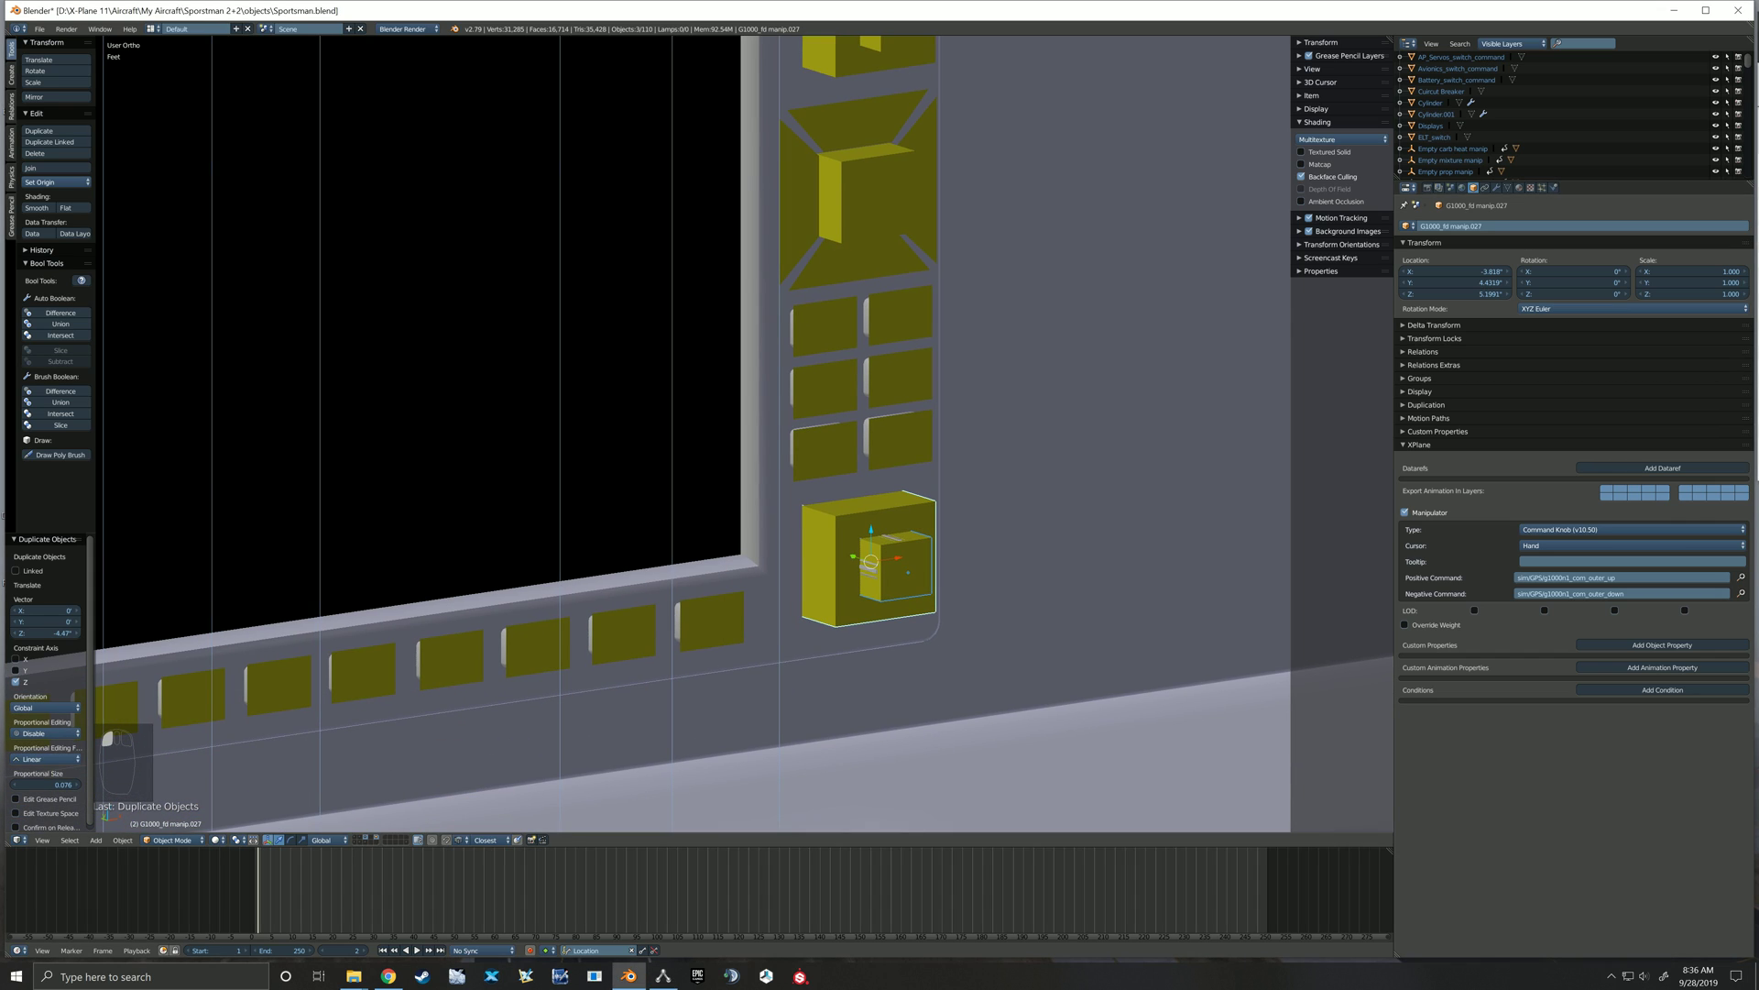
pyautogui.scroll(2, 840, 531)
pyautogui.rightClick(840, 531)
pyautogui.rightClick(840, 531)
pyautogui.moveTo(843, 536); pyautogui.dragTo(811, 521, button='middle')
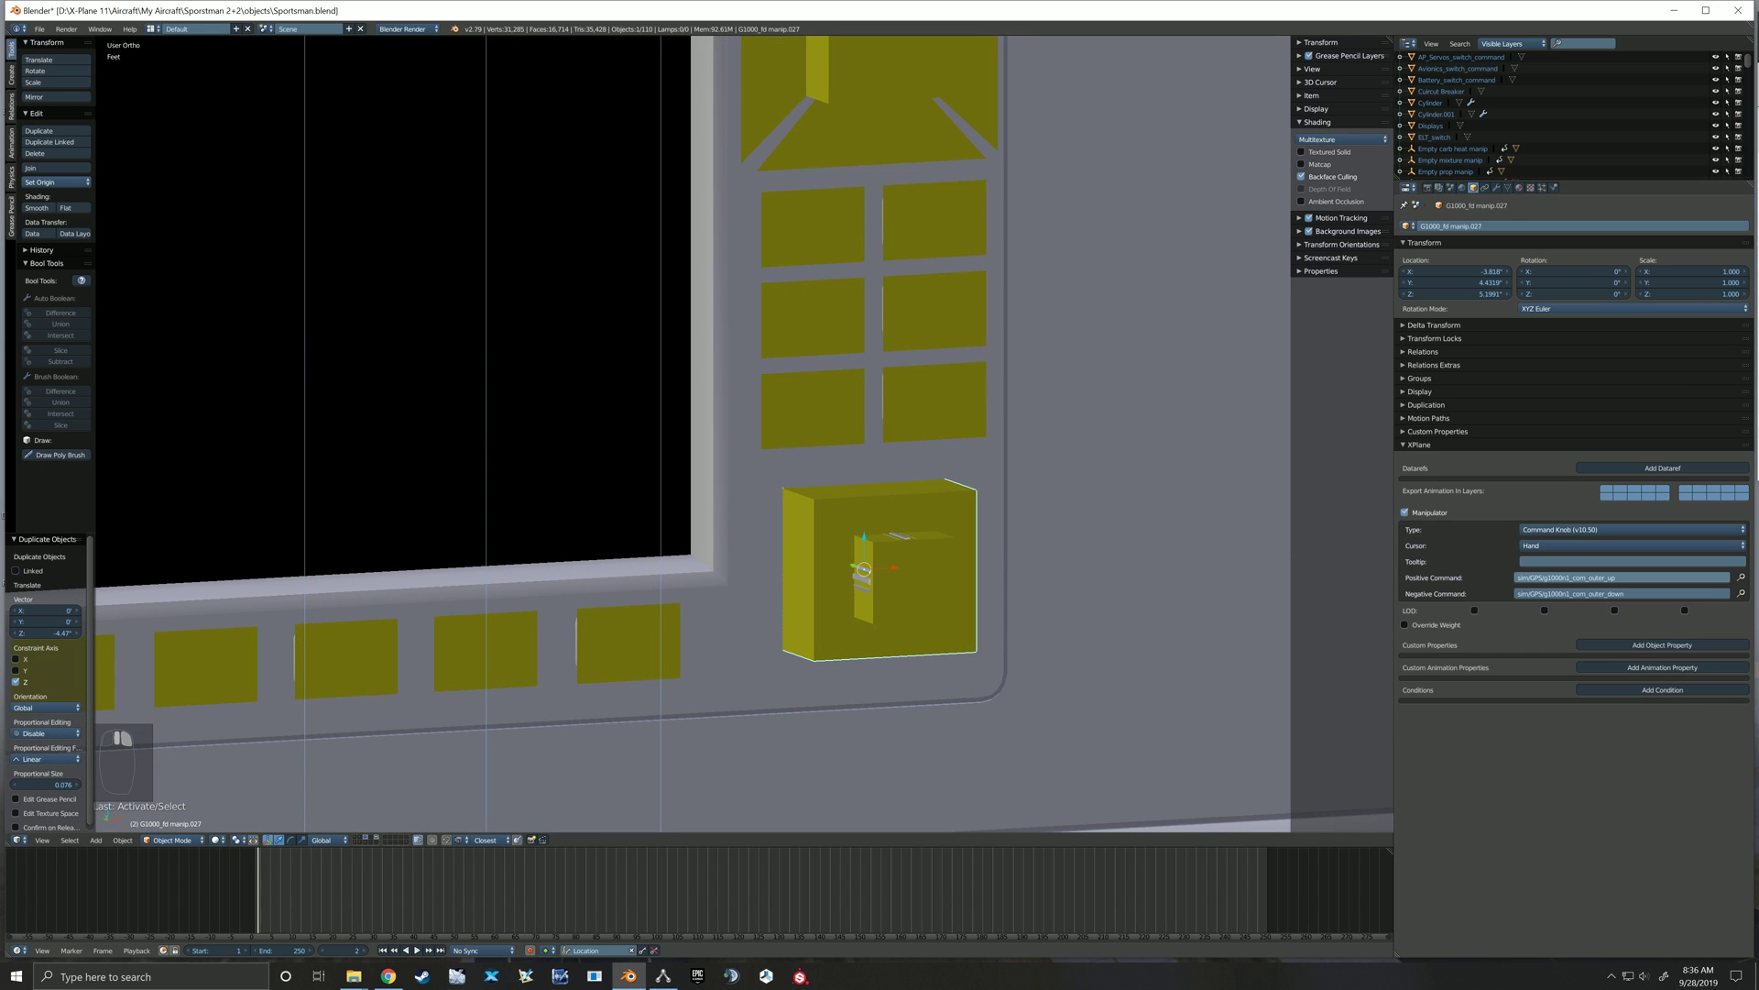
pyautogui.click(1587, 578)
pyautogui.click(1586, 577)
pyautogui.press('BackSpace')
pyautogui.press('BackSpace')
pyautogui.press('BackSpace')
pyautogui.write('fms')
pyautogui.press('Return')
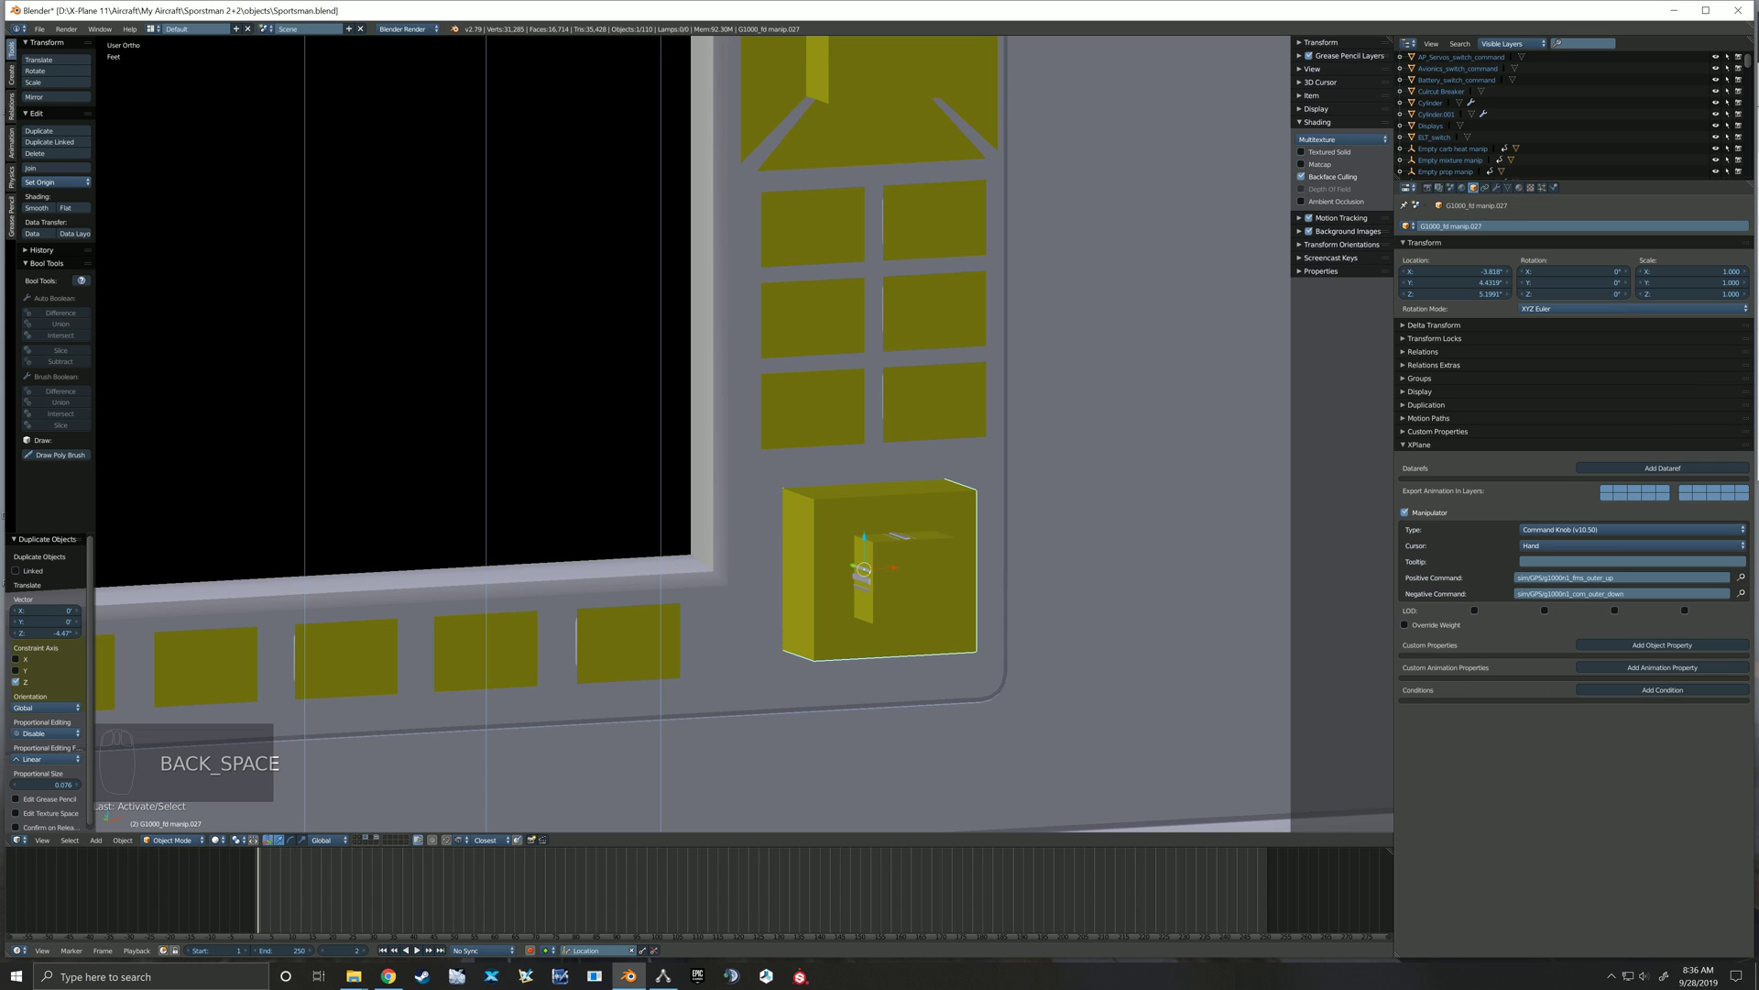
# Set the negative command of the FMS knob's outer manipulator to sim/GPS/g1000n1_fms_outer_down
pyautogui.click(1586, 594)
pyautogui.click(1587, 594)
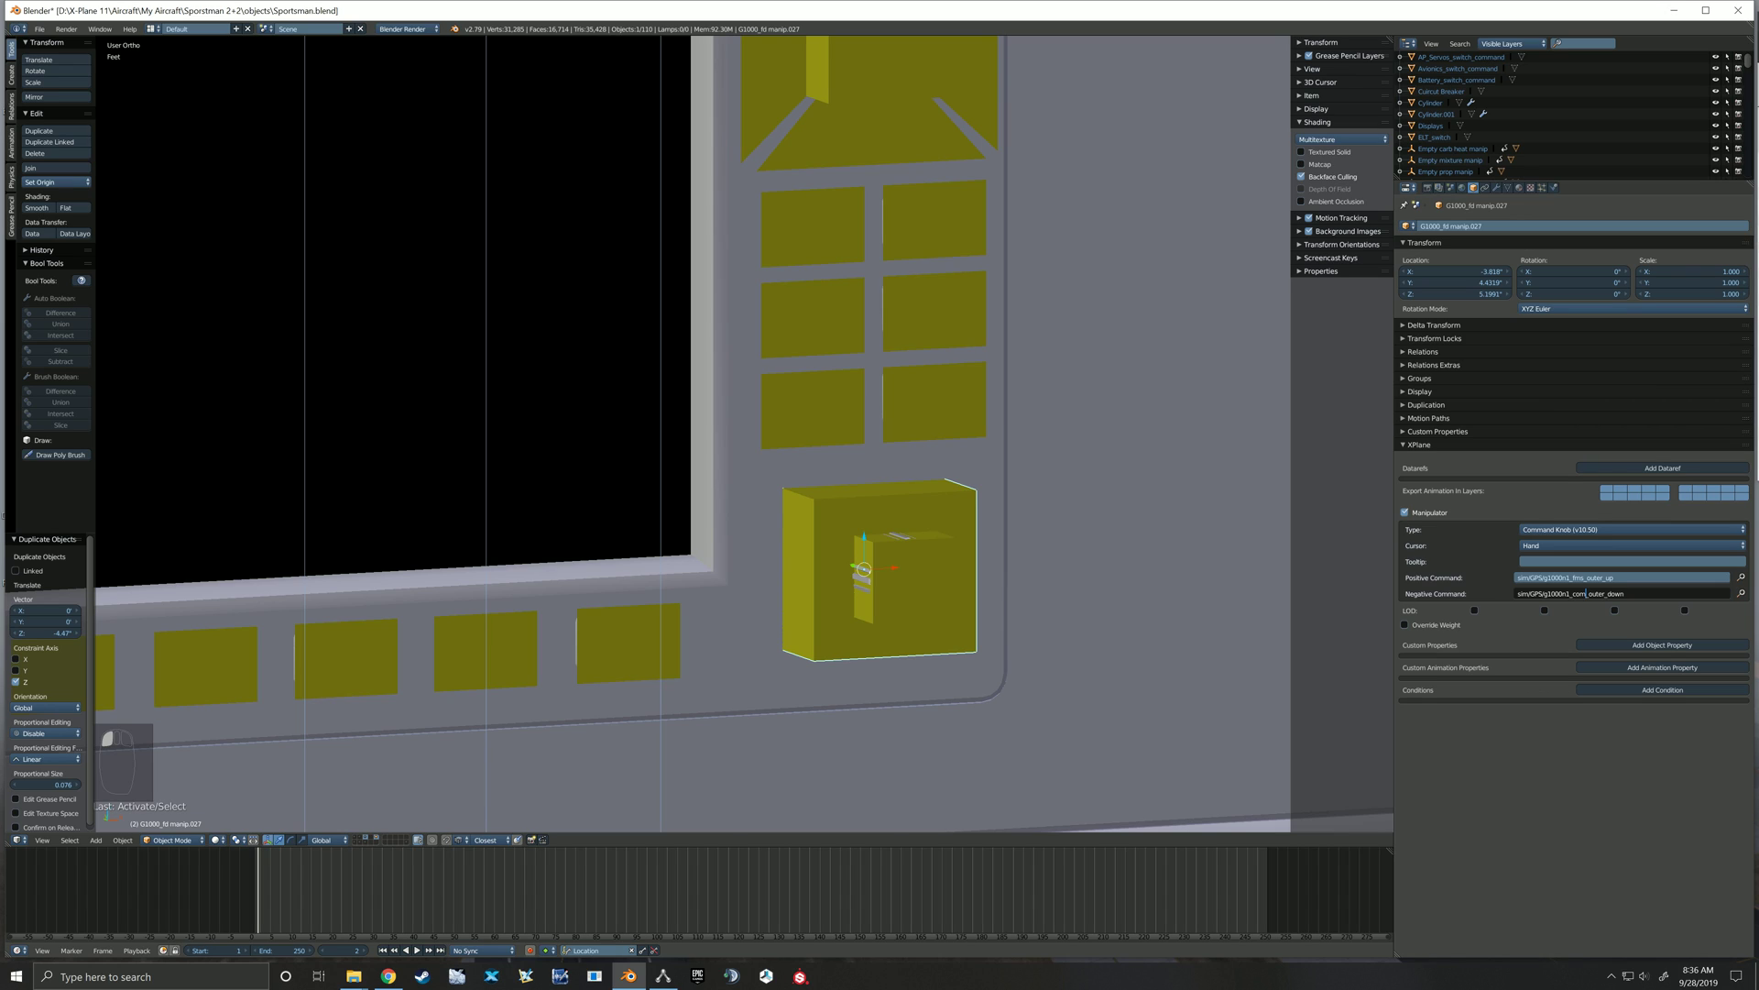
pyautogui.press('BackSpace')
pyautogui.press('BackSpace')
pyautogui.press('BackSpace')
pyautogui.write('fms_')
pyautogui.press('Return')
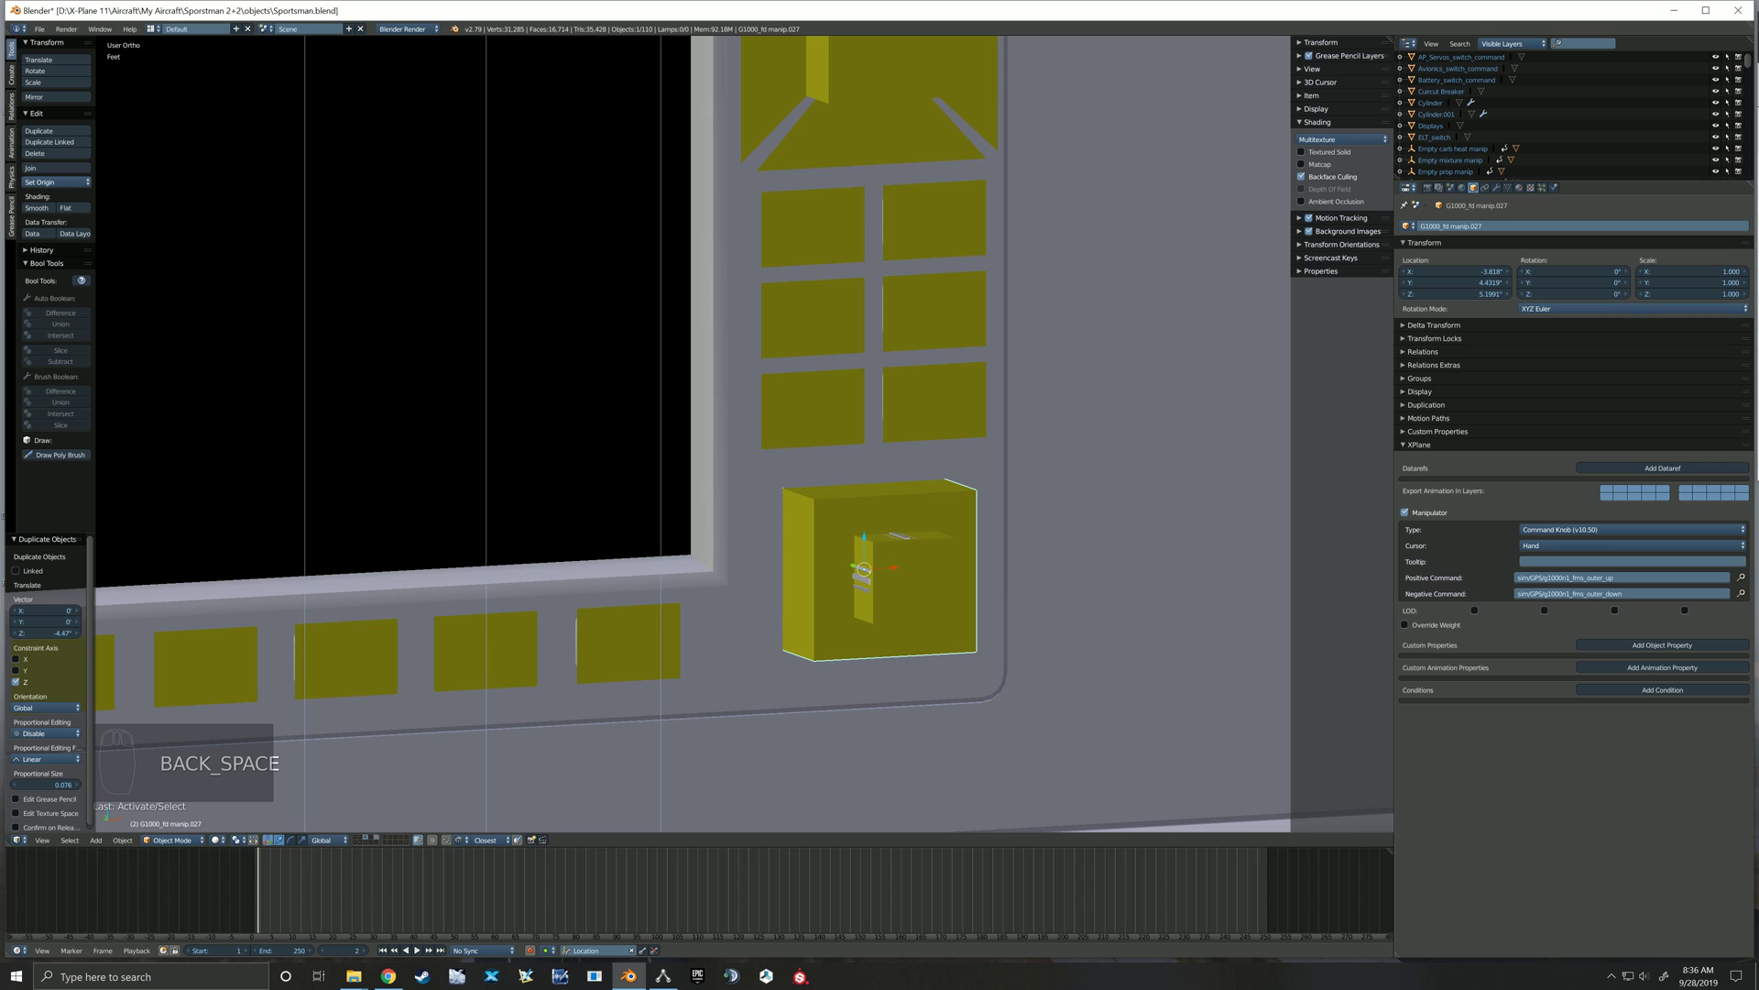
# Set the positive command of the FMS knob's inner manipulator to sim/GPS/g1000n1_fms_inner_up
pyautogui.rightClick(912, 581)
pyautogui.click(1586, 579)
pyautogui.click(1587, 578)
pyautogui.press('BackSpace')
pyautogui.press('BackSpace')
pyautogui.press('BackSpace')
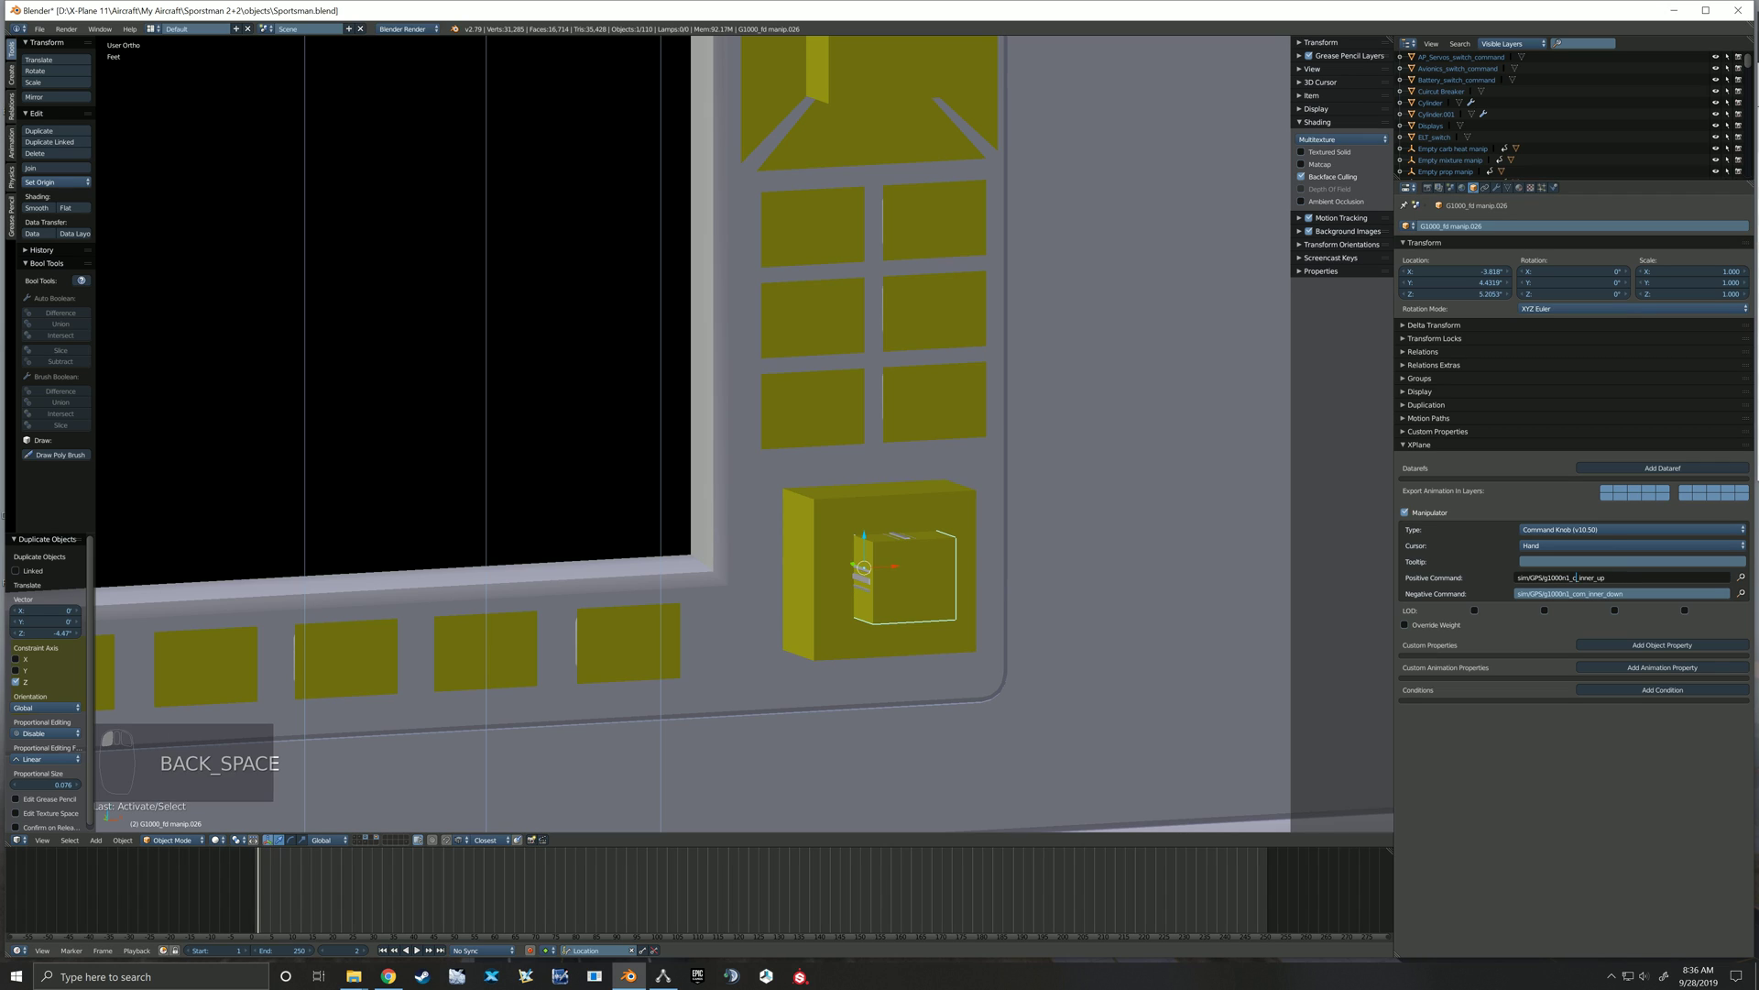
pyautogui.write('fms')
pyautogui.press('Return')
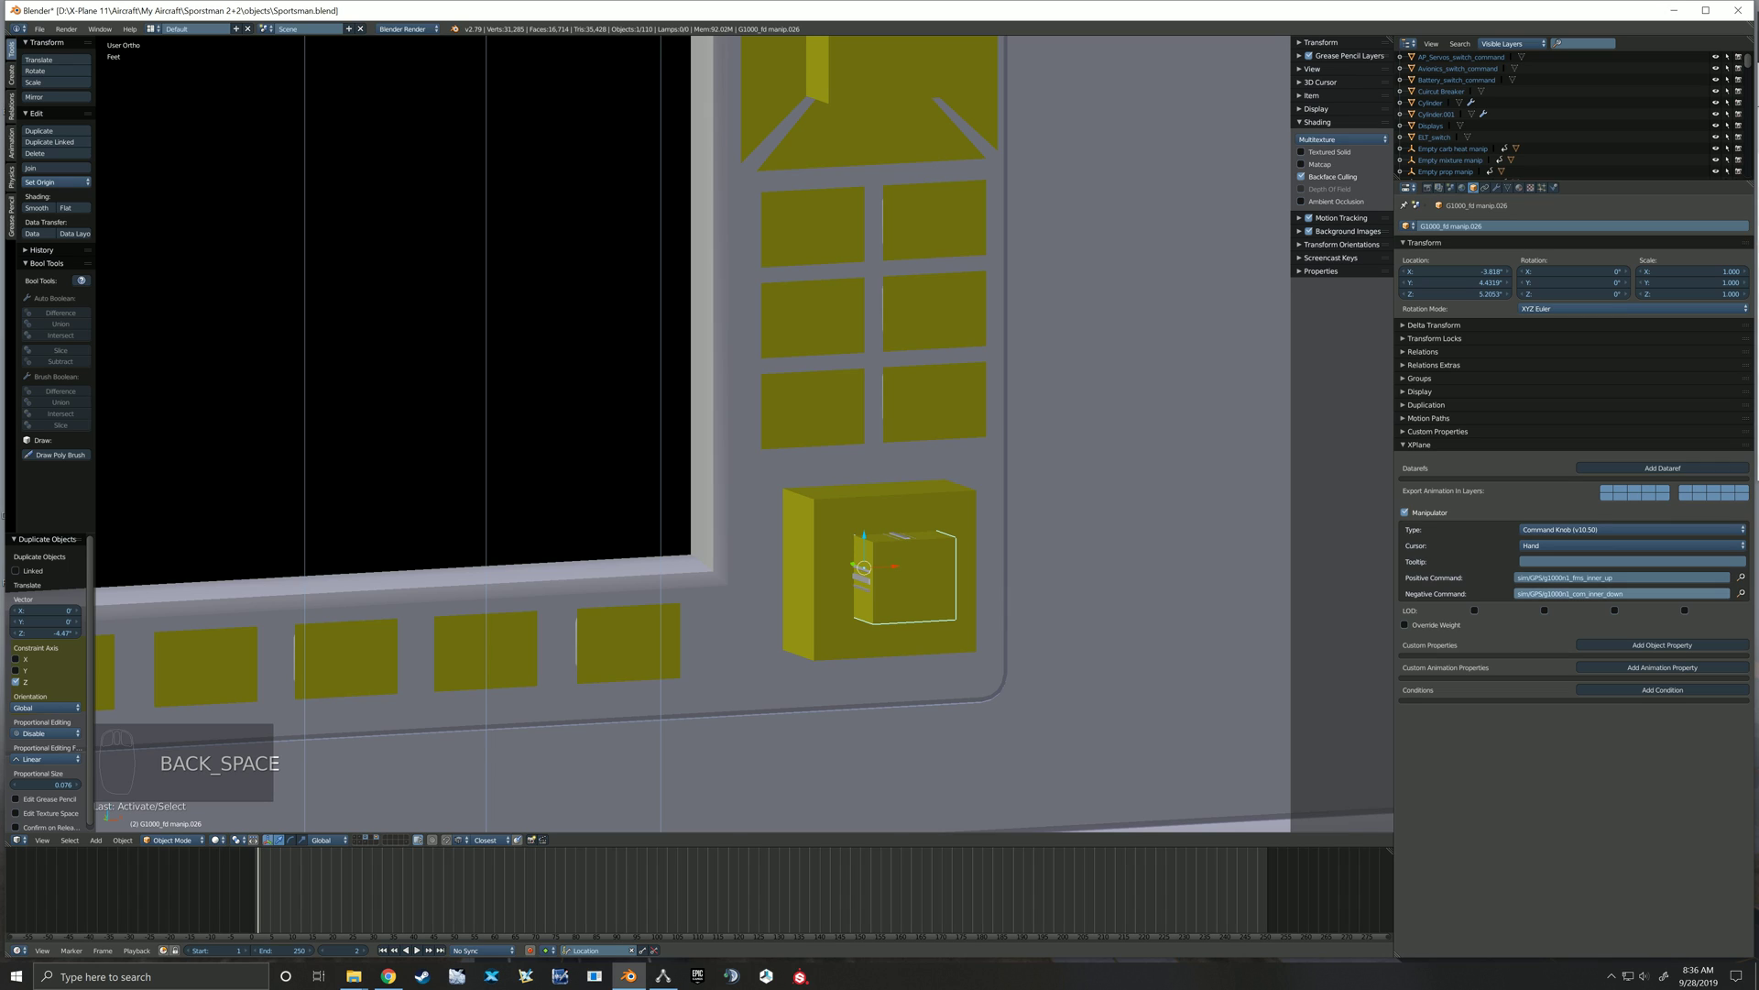
# Set the negative command of the FMS knob's inner manipulator to sim/GPS/g1000n1_fms_inner_down
pyautogui.click(1588, 594)
pyautogui.click(1588, 594)
pyautogui.press('BackSpace')
pyautogui.press('BackSpace')
pyautogui.press('BackSpace')
pyautogui.write('fms')
pyautogui.press('Return')
# Set the command of the FMS knob's push plane to sim/GPS/g1000n1_cursor
pyautogui.rightClick(921, 580)
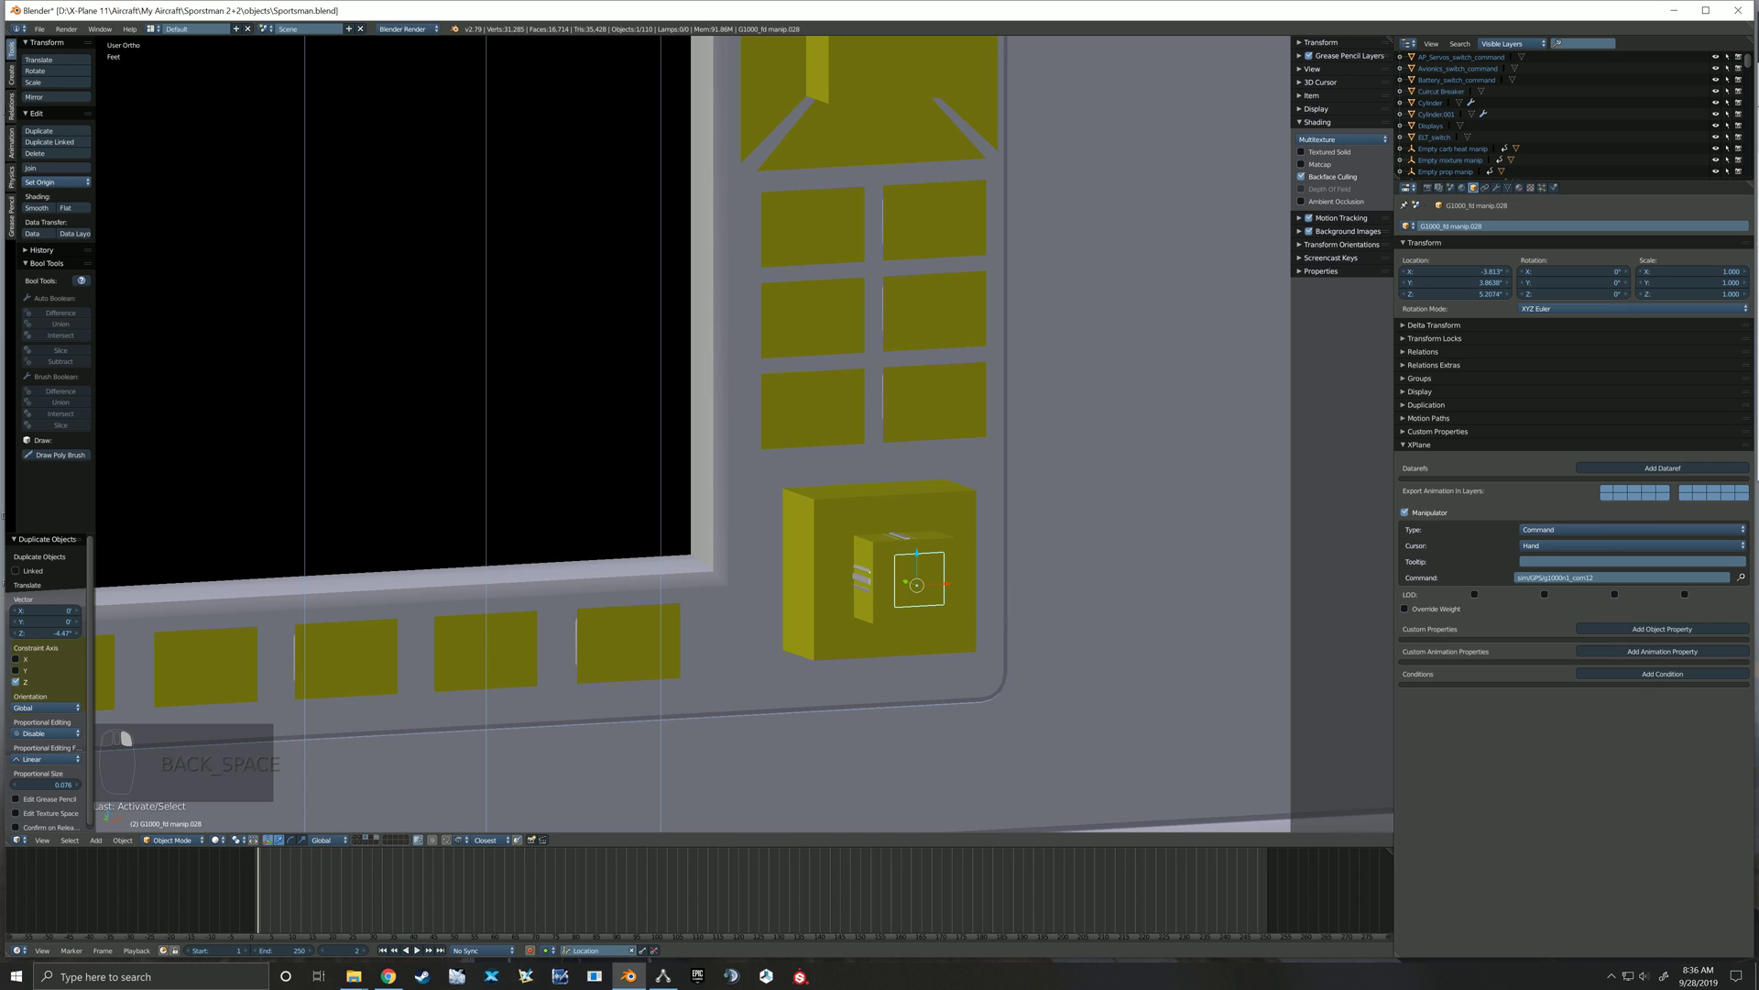
pyautogui.hotkey('alt', 'Tab')
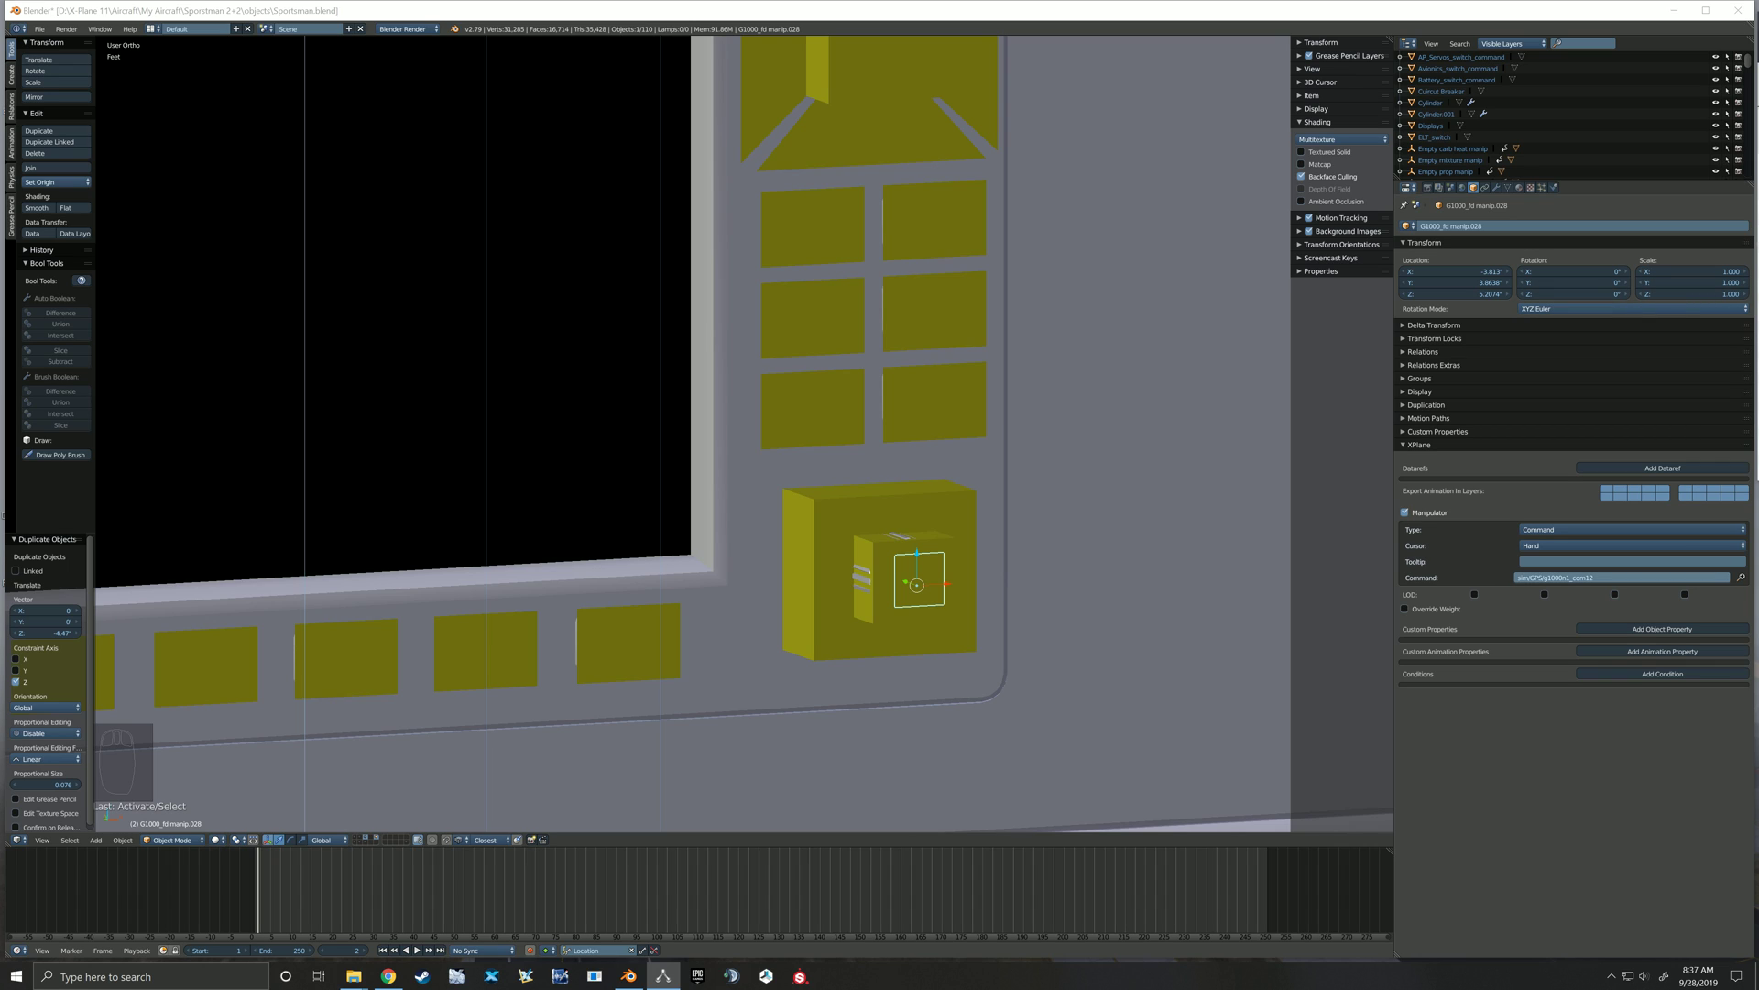
pyautogui.doubleClick(1618, 577)
pyautogui.press('BackSpace')
pyautogui.press('BackSpace')
pyautogui.press('BackSpace')
pyautogui.press('BackSpace')
pyautogui.press('BackSpace')
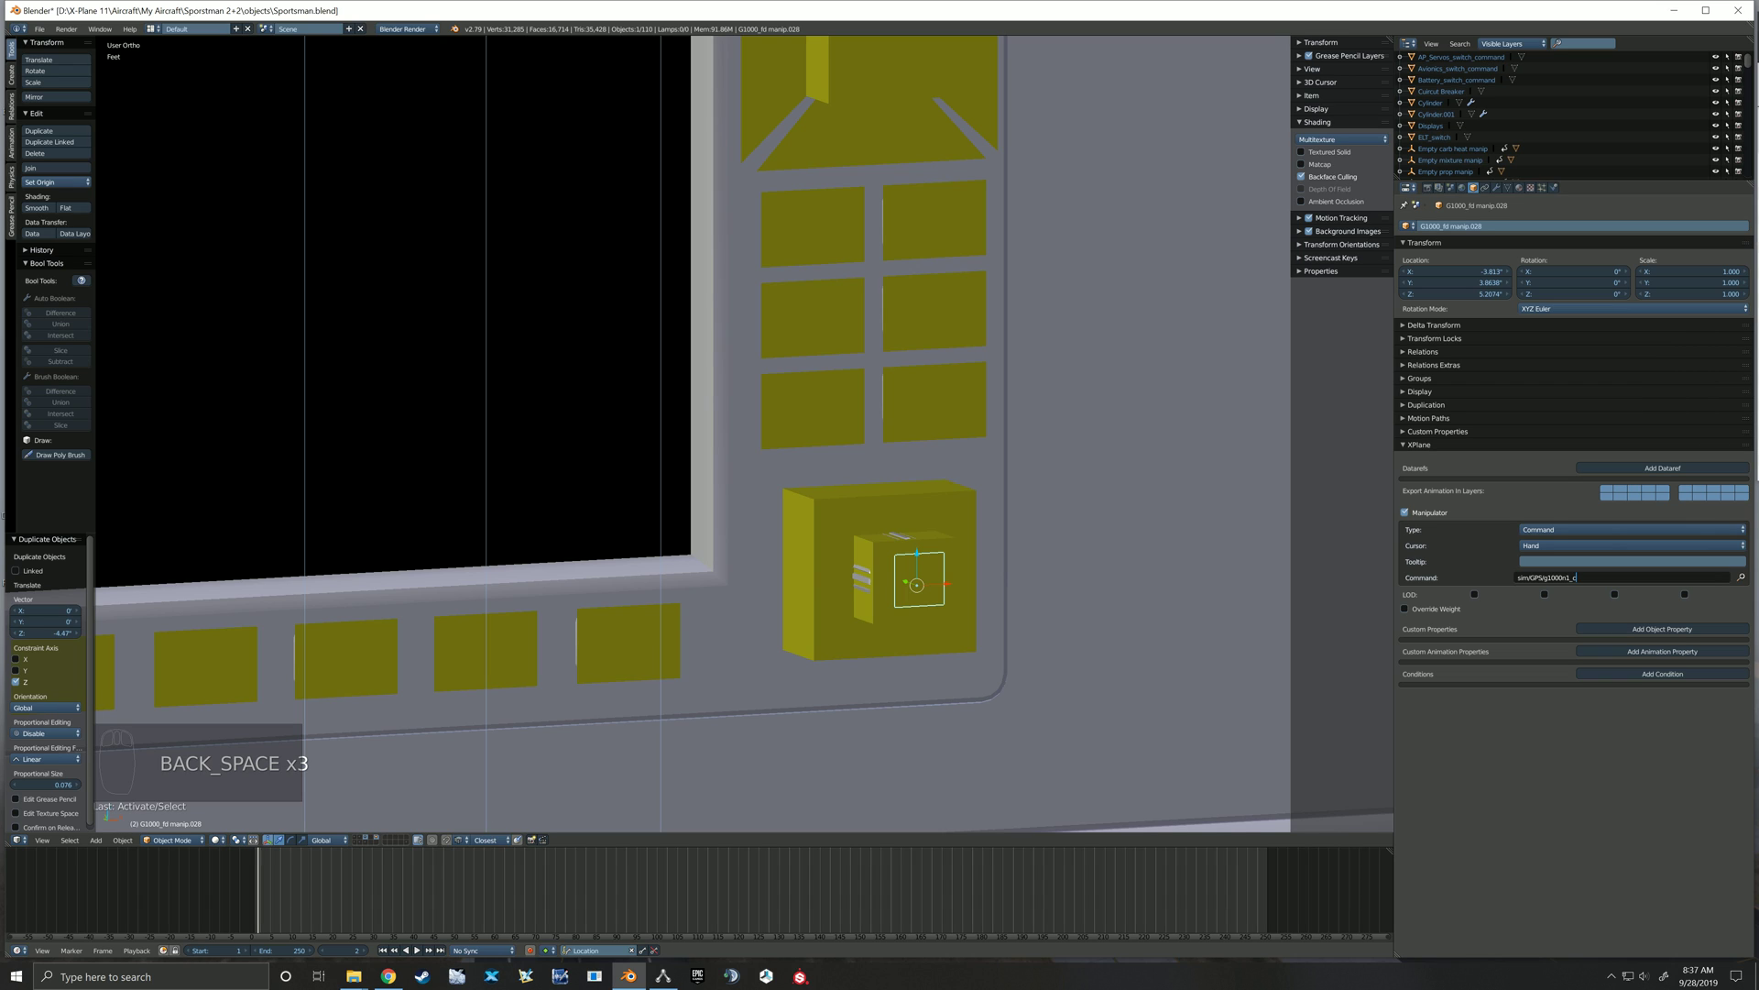
pyautogui.press('Return')
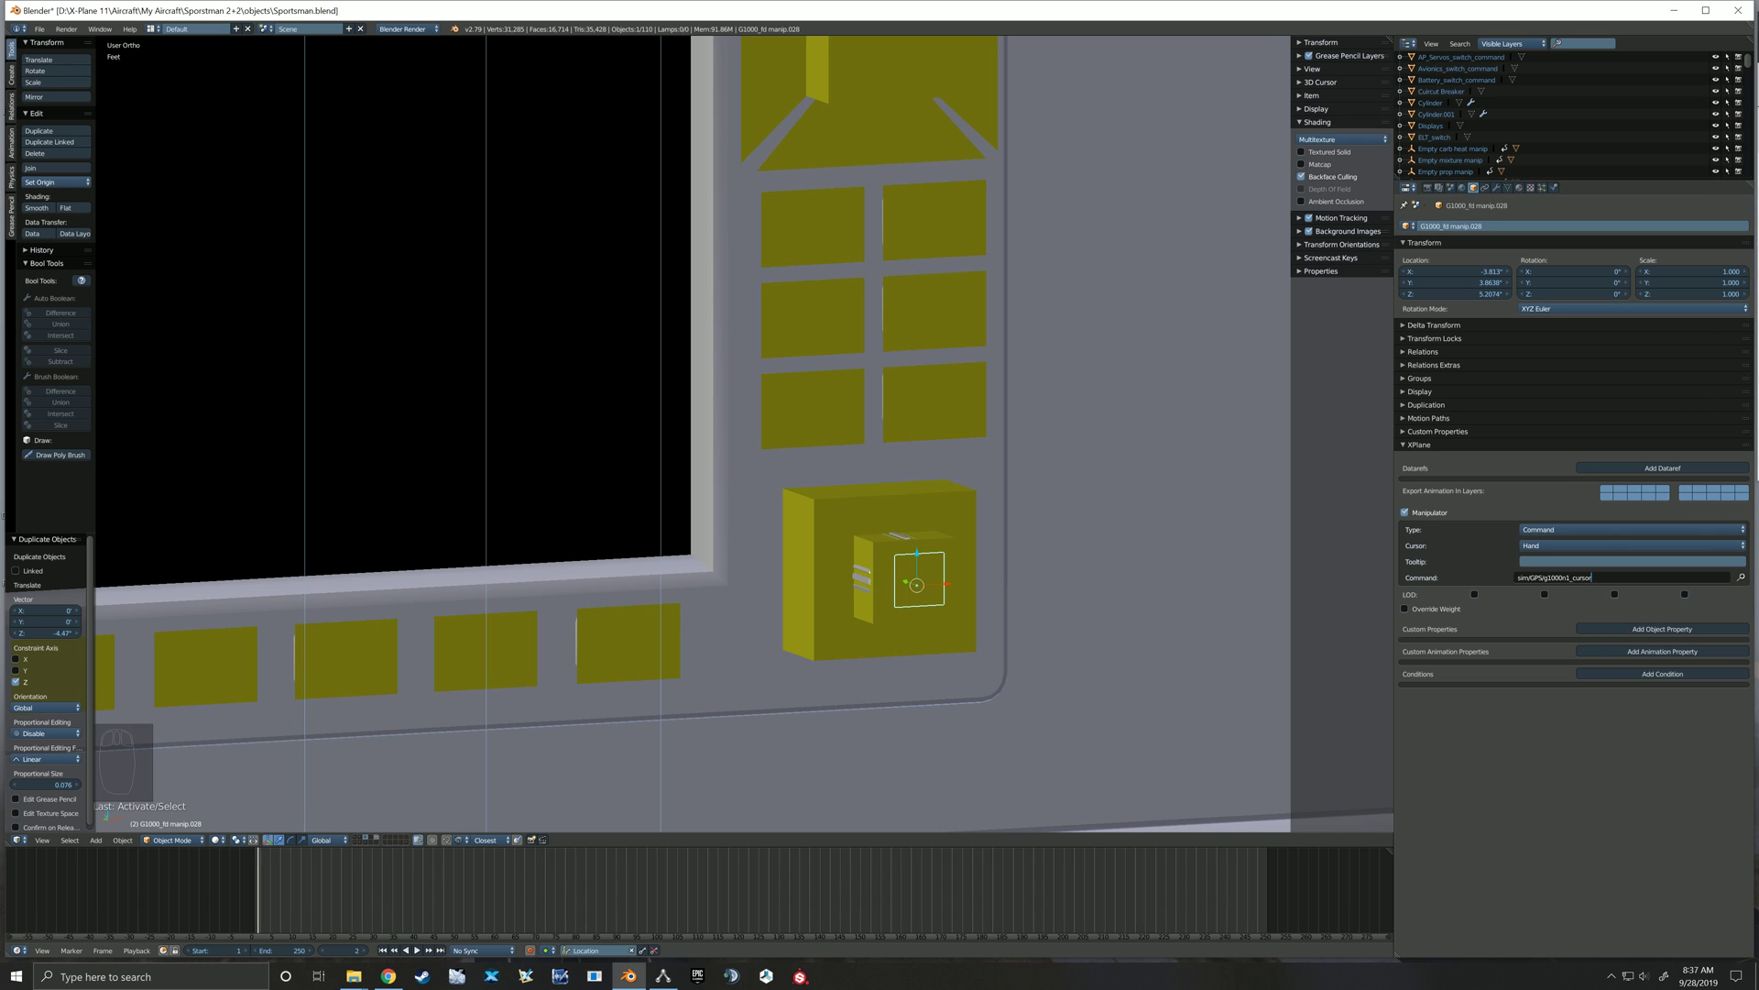
pyautogui.scroll(-2, 693, 431)
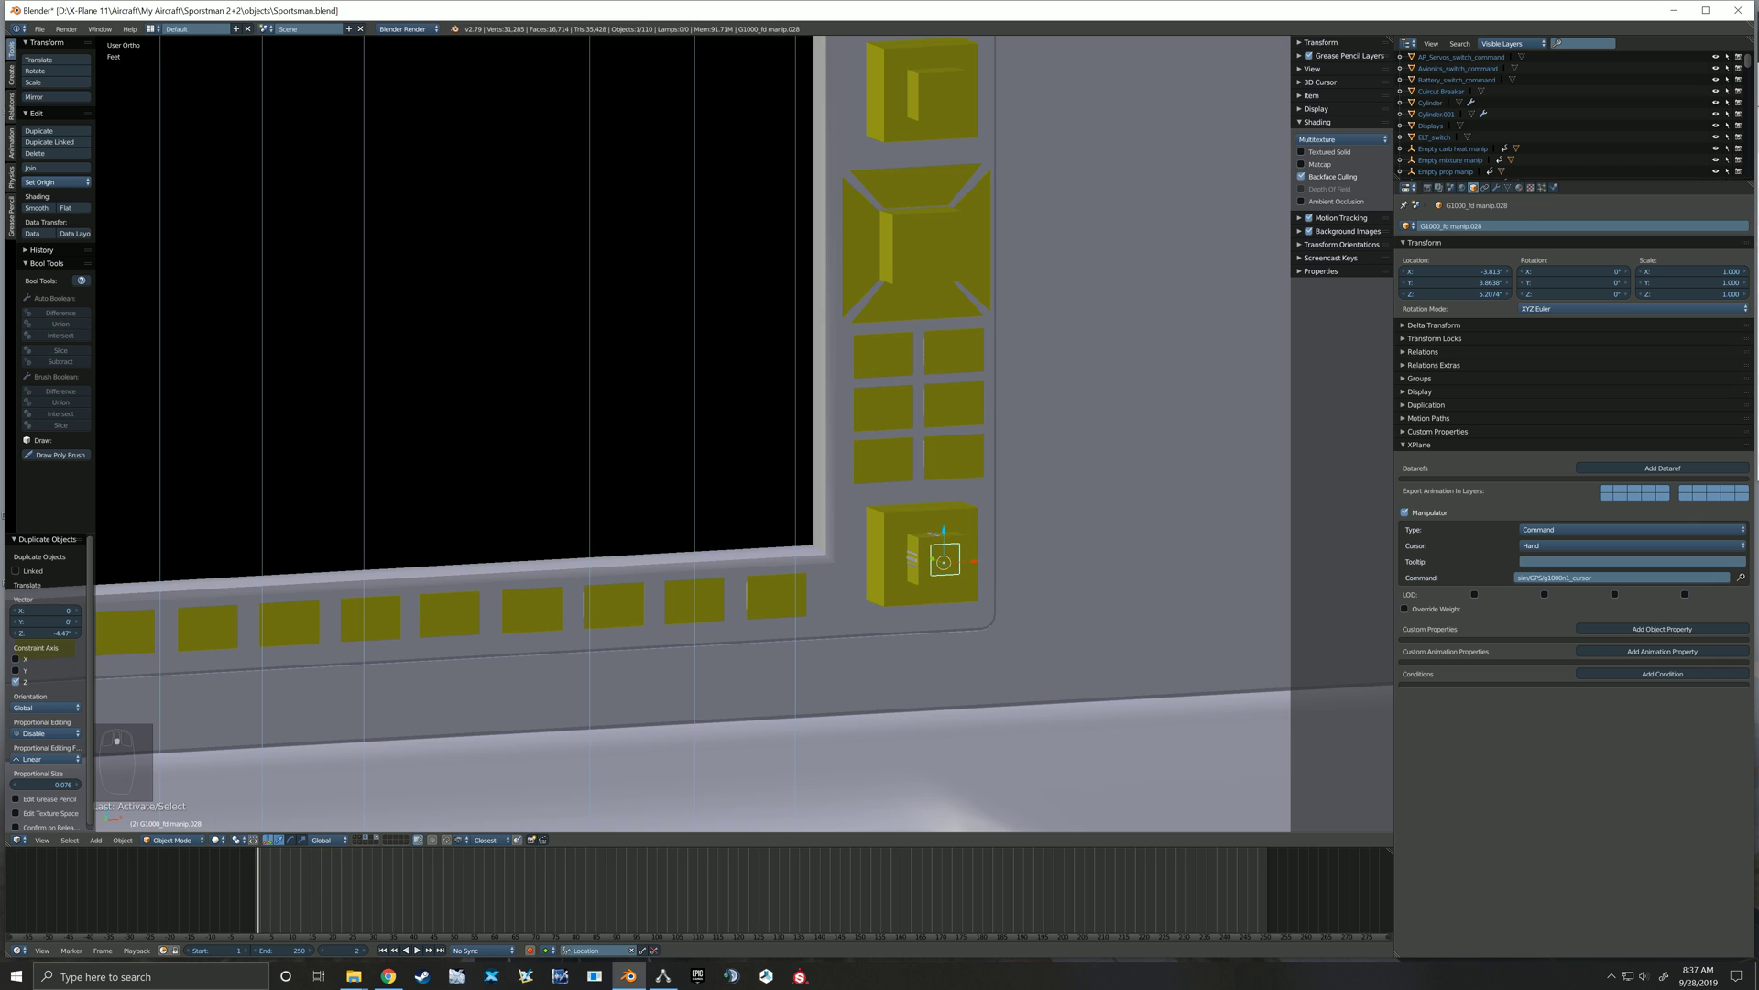
# Deselect everything and save Sportsman.blend over the existing file
pyautogui.press('KP_1')
pyautogui.scroll(-4, 1011, 539)
pyautogui.press('a')
pyautogui.press('a')
pyautogui.moveTo(915, 462)
pyautogui.keyDown('shift'); pyautogui.mouseDown(button='middle')
pyautogui.moveTo(926, 485)
pyautogui.moveTo(909, 500)
pyautogui.moveTo(936, 477)
pyautogui.moveTo(912, 455)
pyautogui.mouseUp(button='middle'); pyautogui.keyUp('shift')
pyautogui.scroll(1, 926, 485)
pyautogui.hotkey('ctrl', 's')
pyautogui.click(936, 477)
pyautogui.scroll(-1, 937, 480)
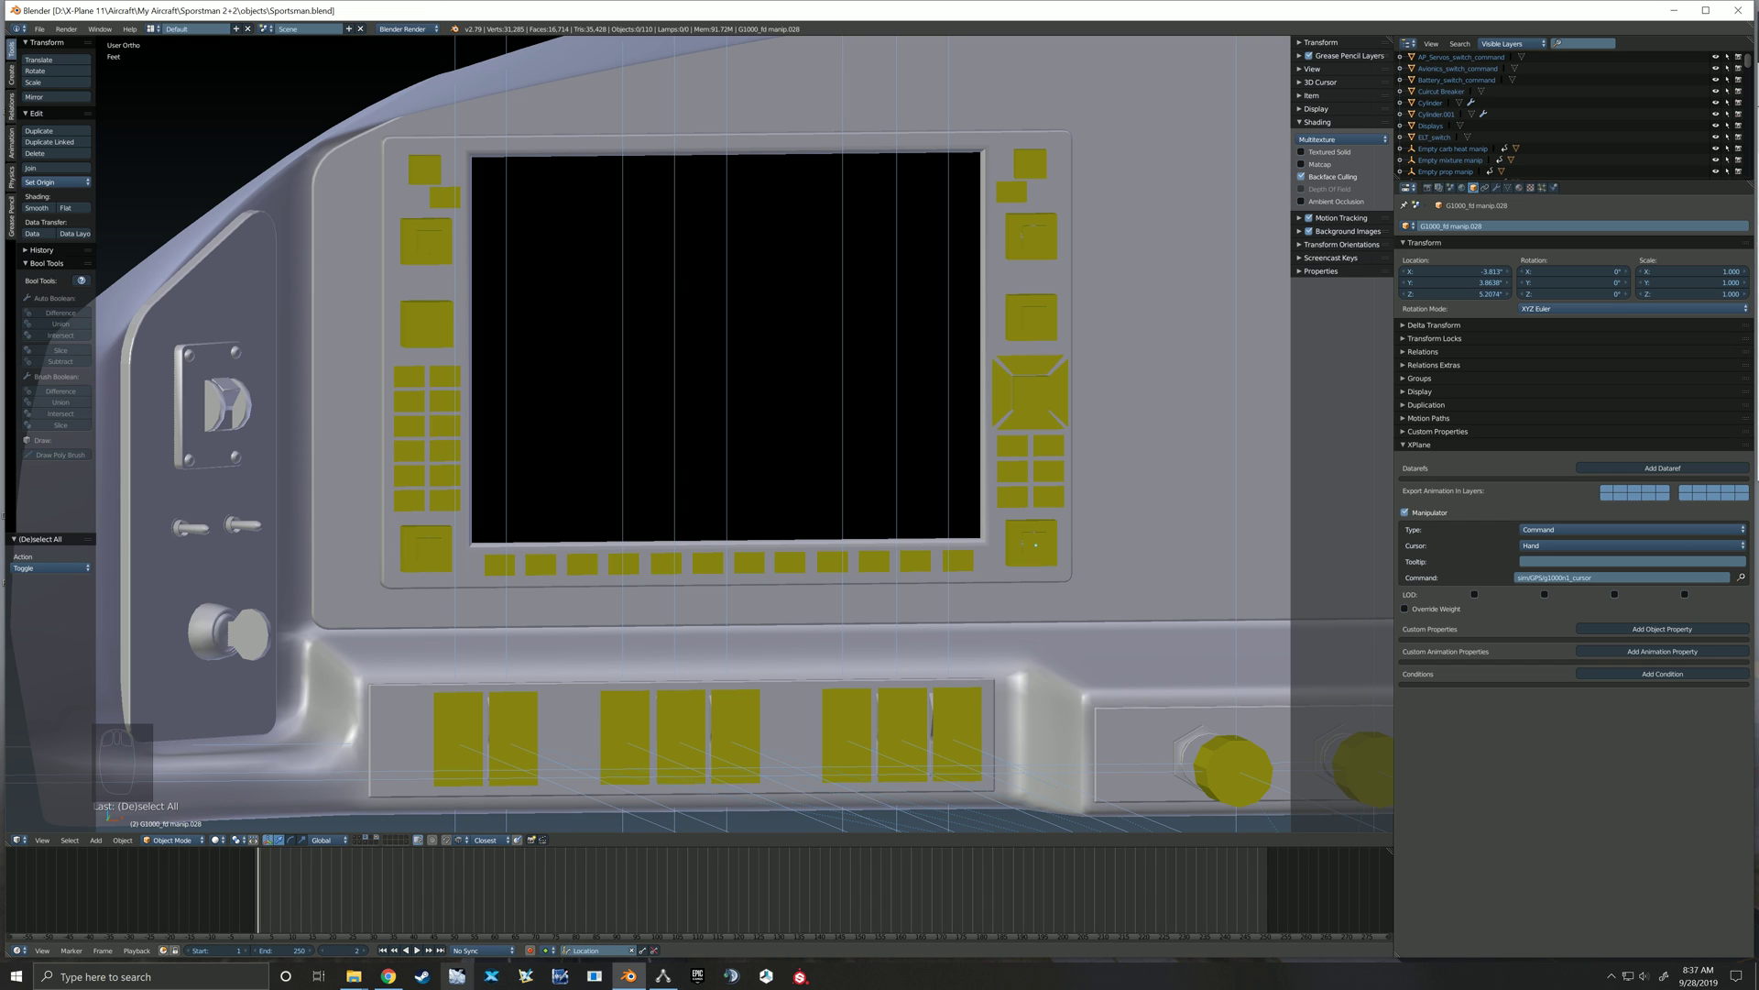
# Launch X-Plane 11 and switch back to Blender while it loads
pyautogui.click(492, 976)
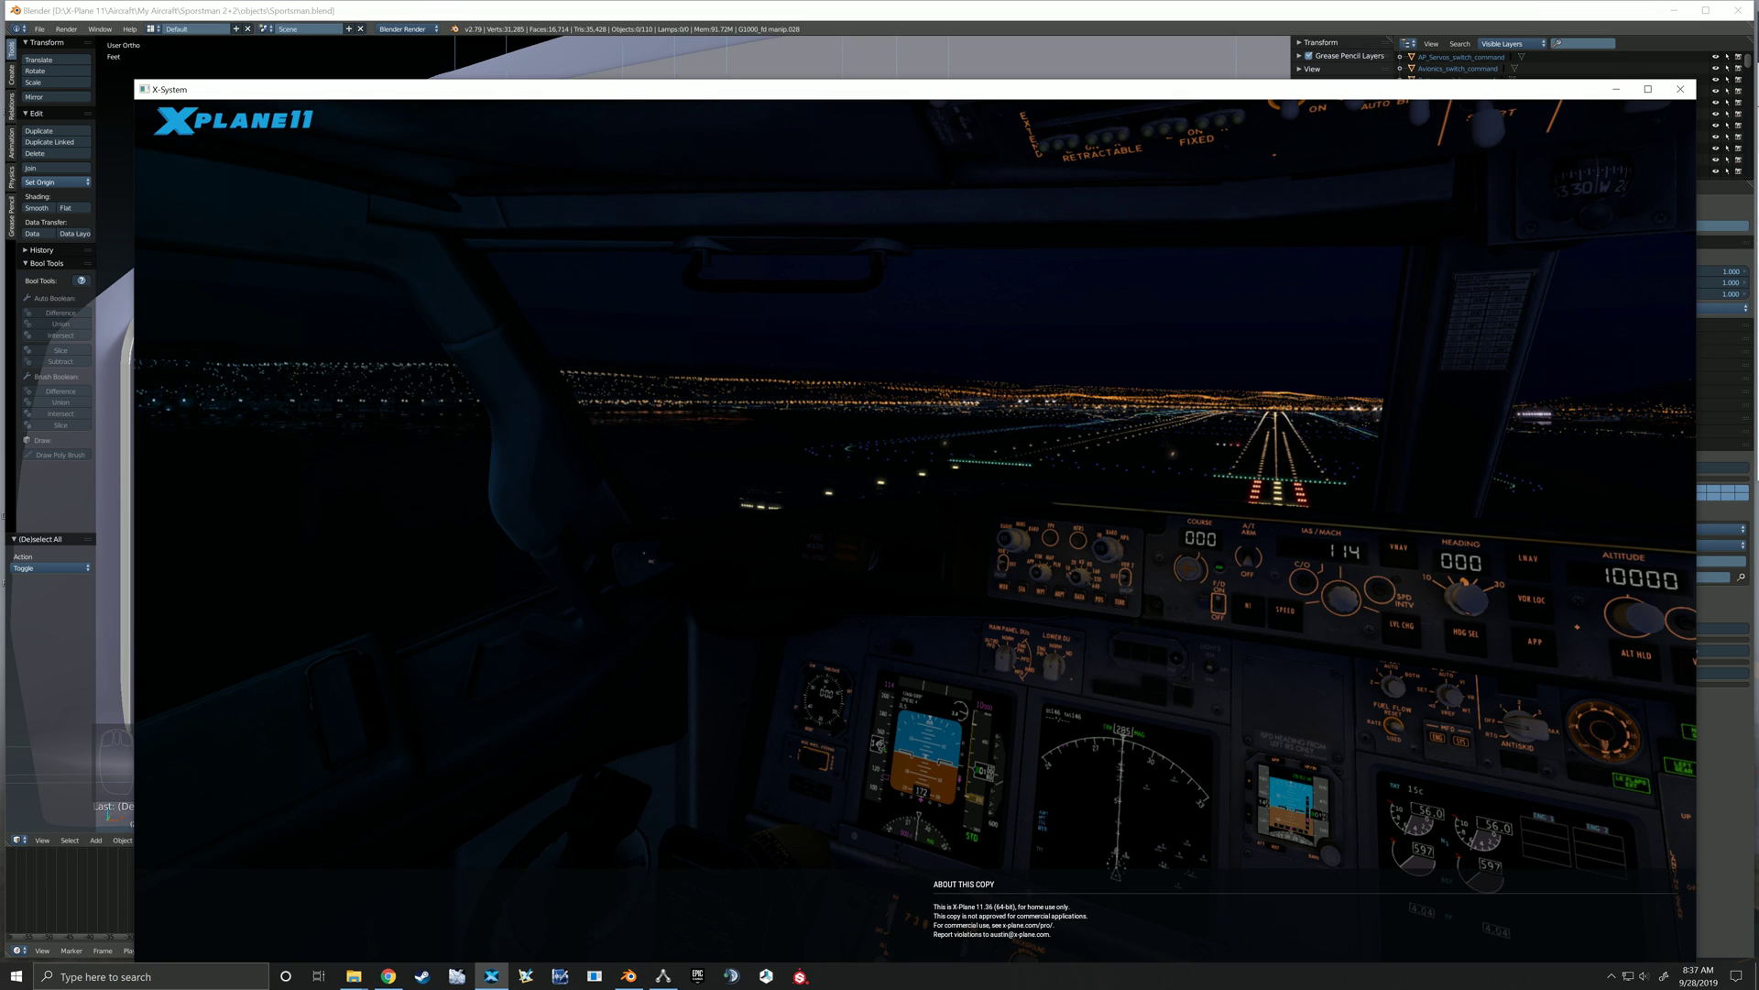
pyautogui.click(972, 15)
pyautogui.keyDown('shift'); pyautogui.moveTo(824, 458); pyautogui.dragTo(822, 431, button='middle'); pyautogui.keyUp('shift')
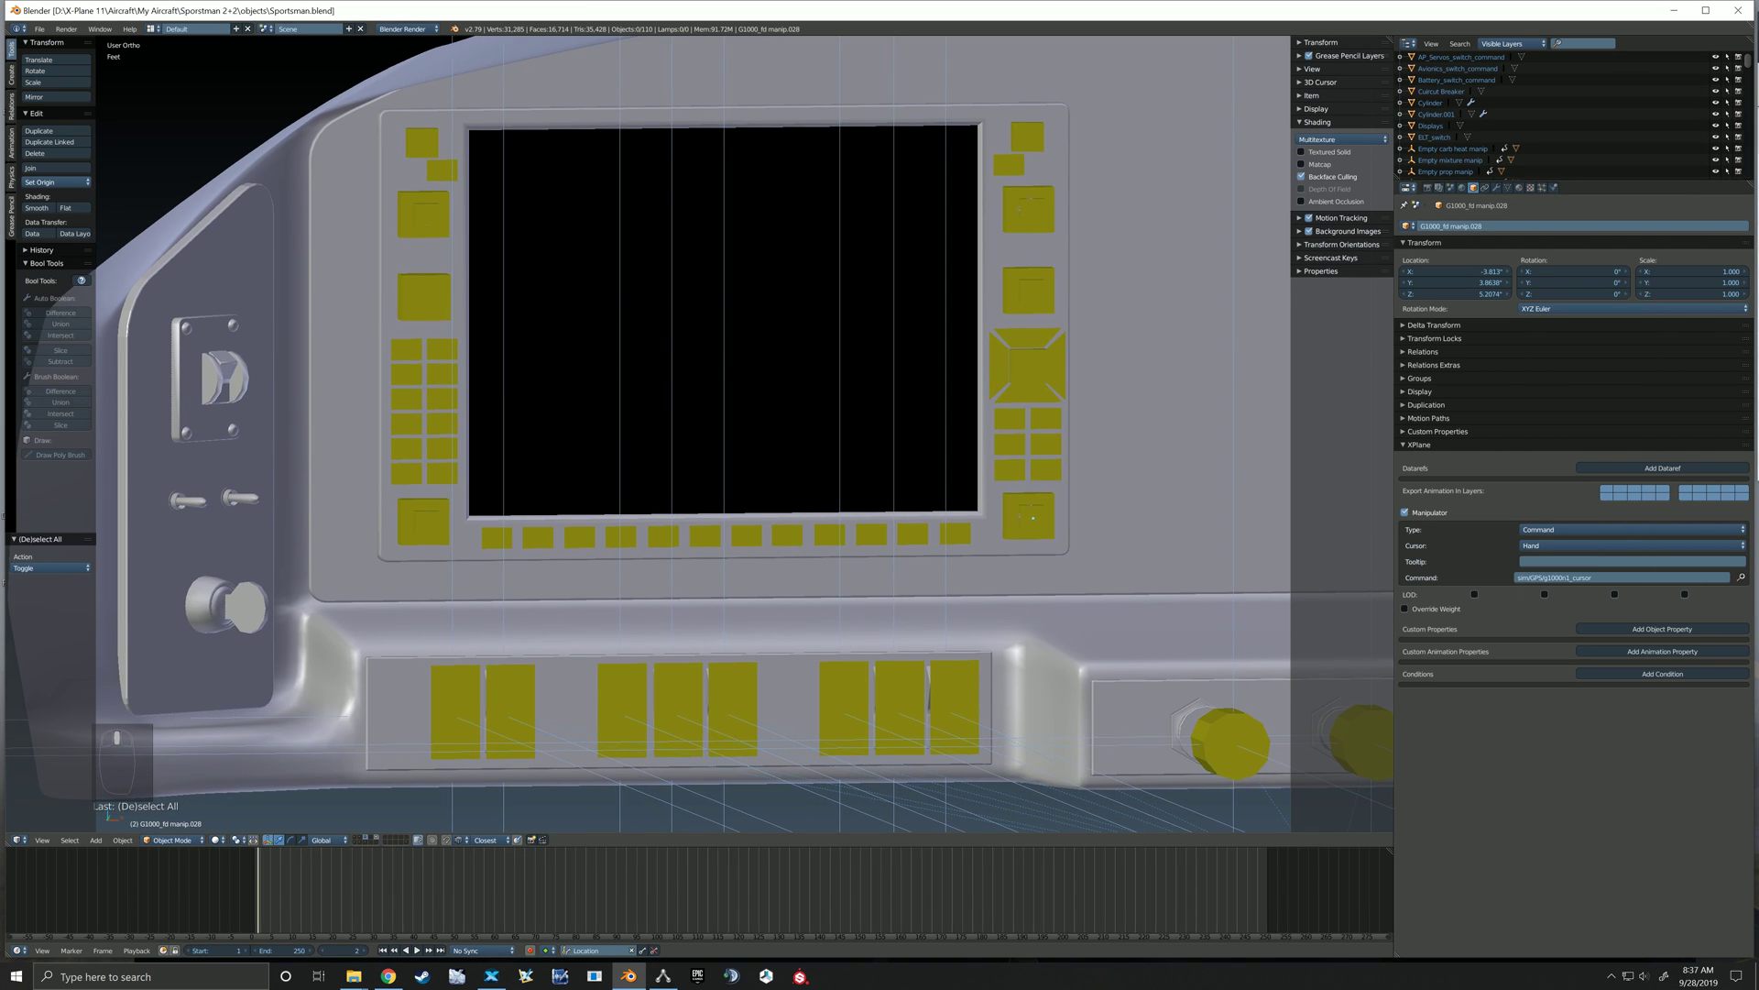
# Set the manipulator cursor of the NAV knob's outer box to Rotate Large and of its inner box to Rotate Small
pyautogui.scroll(4, 427, 195)
pyautogui.rightClick(410, 230)
pyautogui.scroll(-2, 409, 230)
pyautogui.keyDown('shift'); pyautogui.moveTo(409, 230); pyautogui.dragTo(459, 219, button='middle'); pyautogui.keyUp('shift')
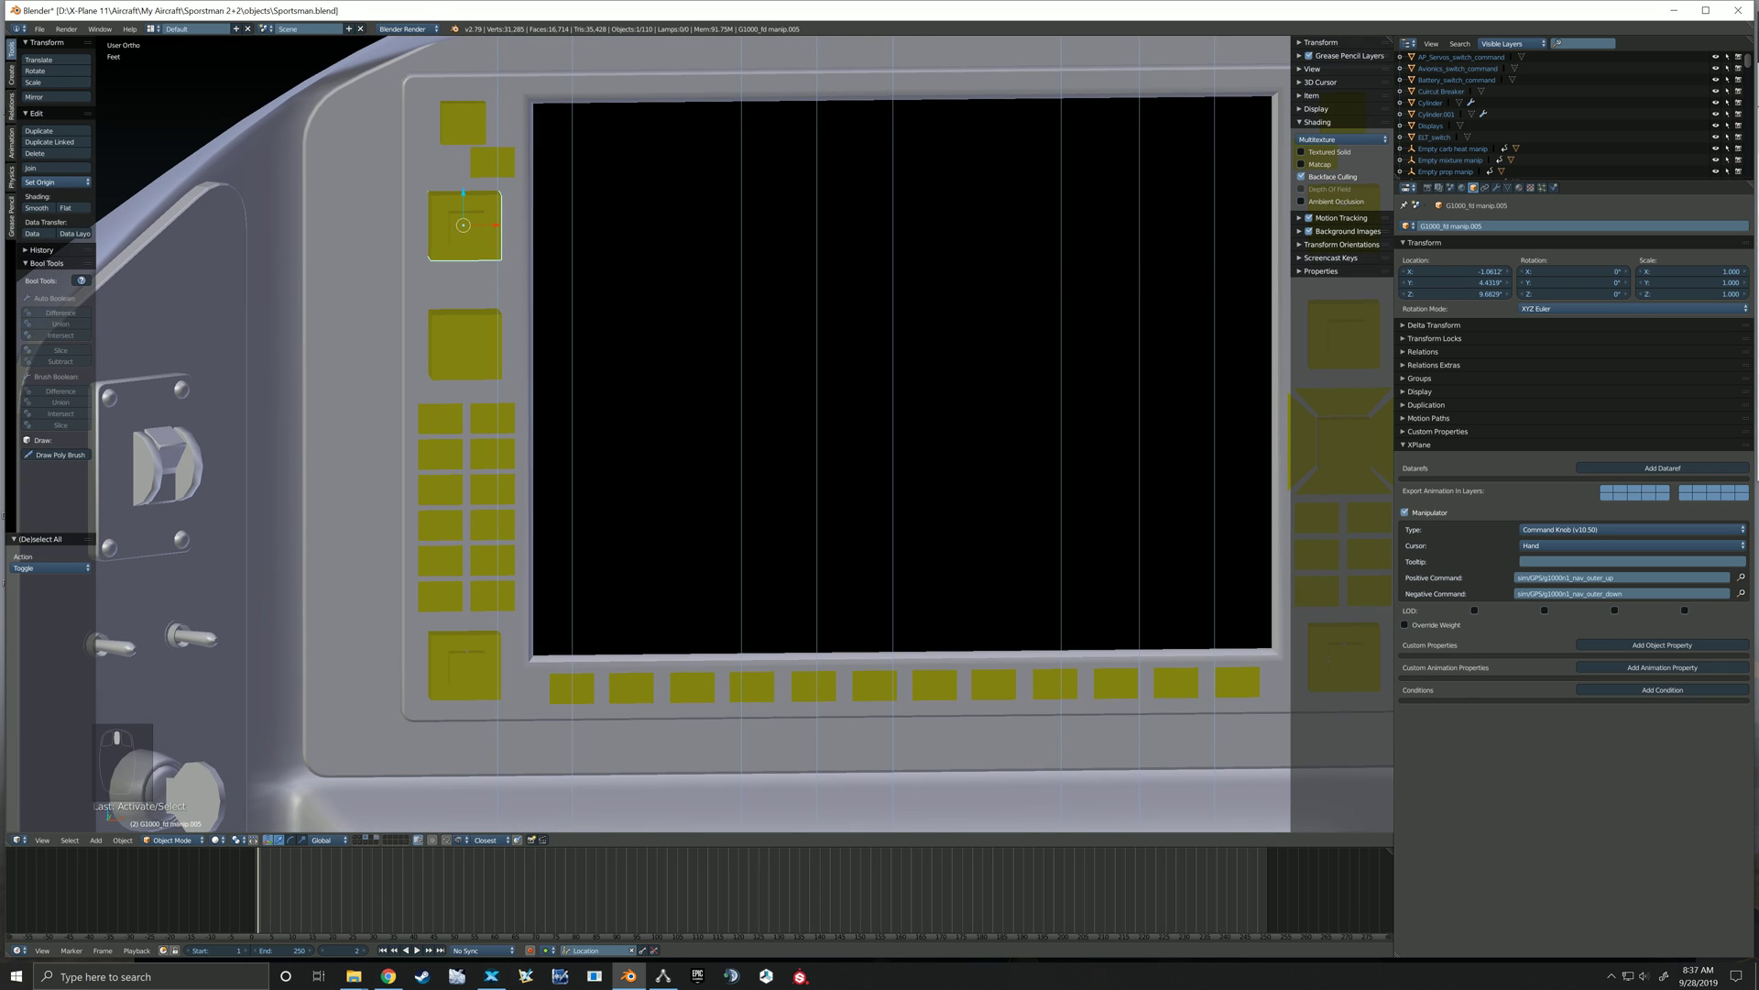
pyautogui.click(1631, 545)
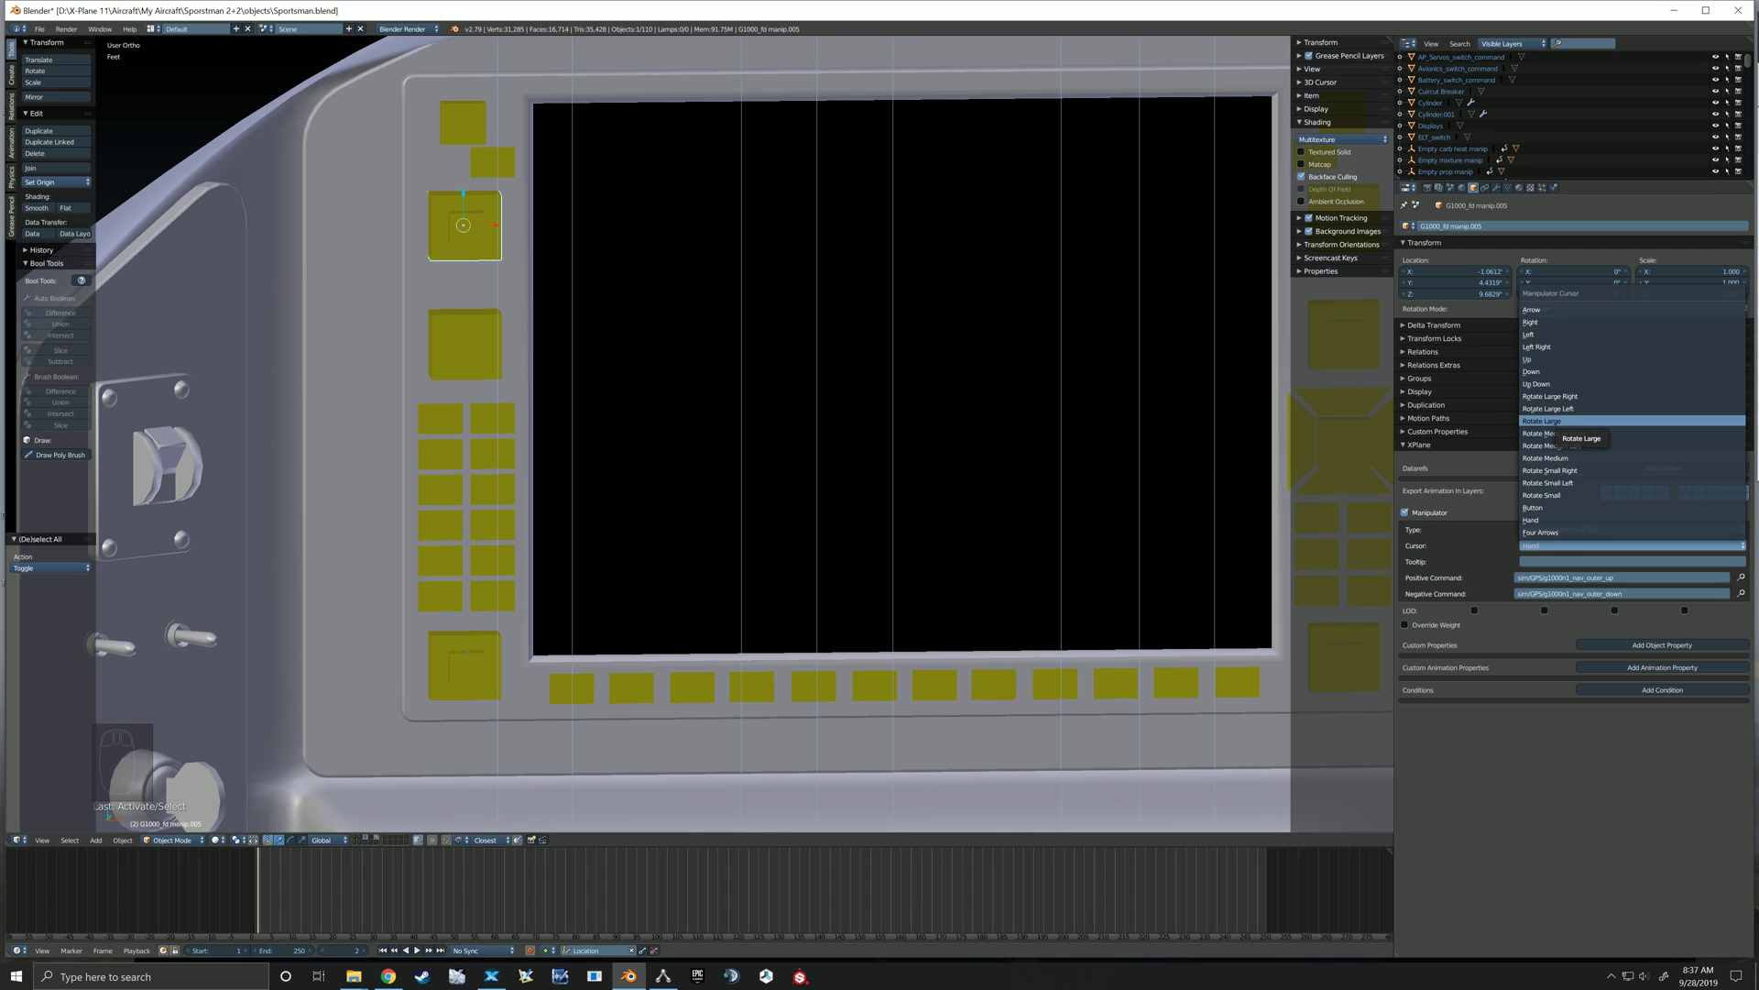
pyautogui.click(1553, 420)
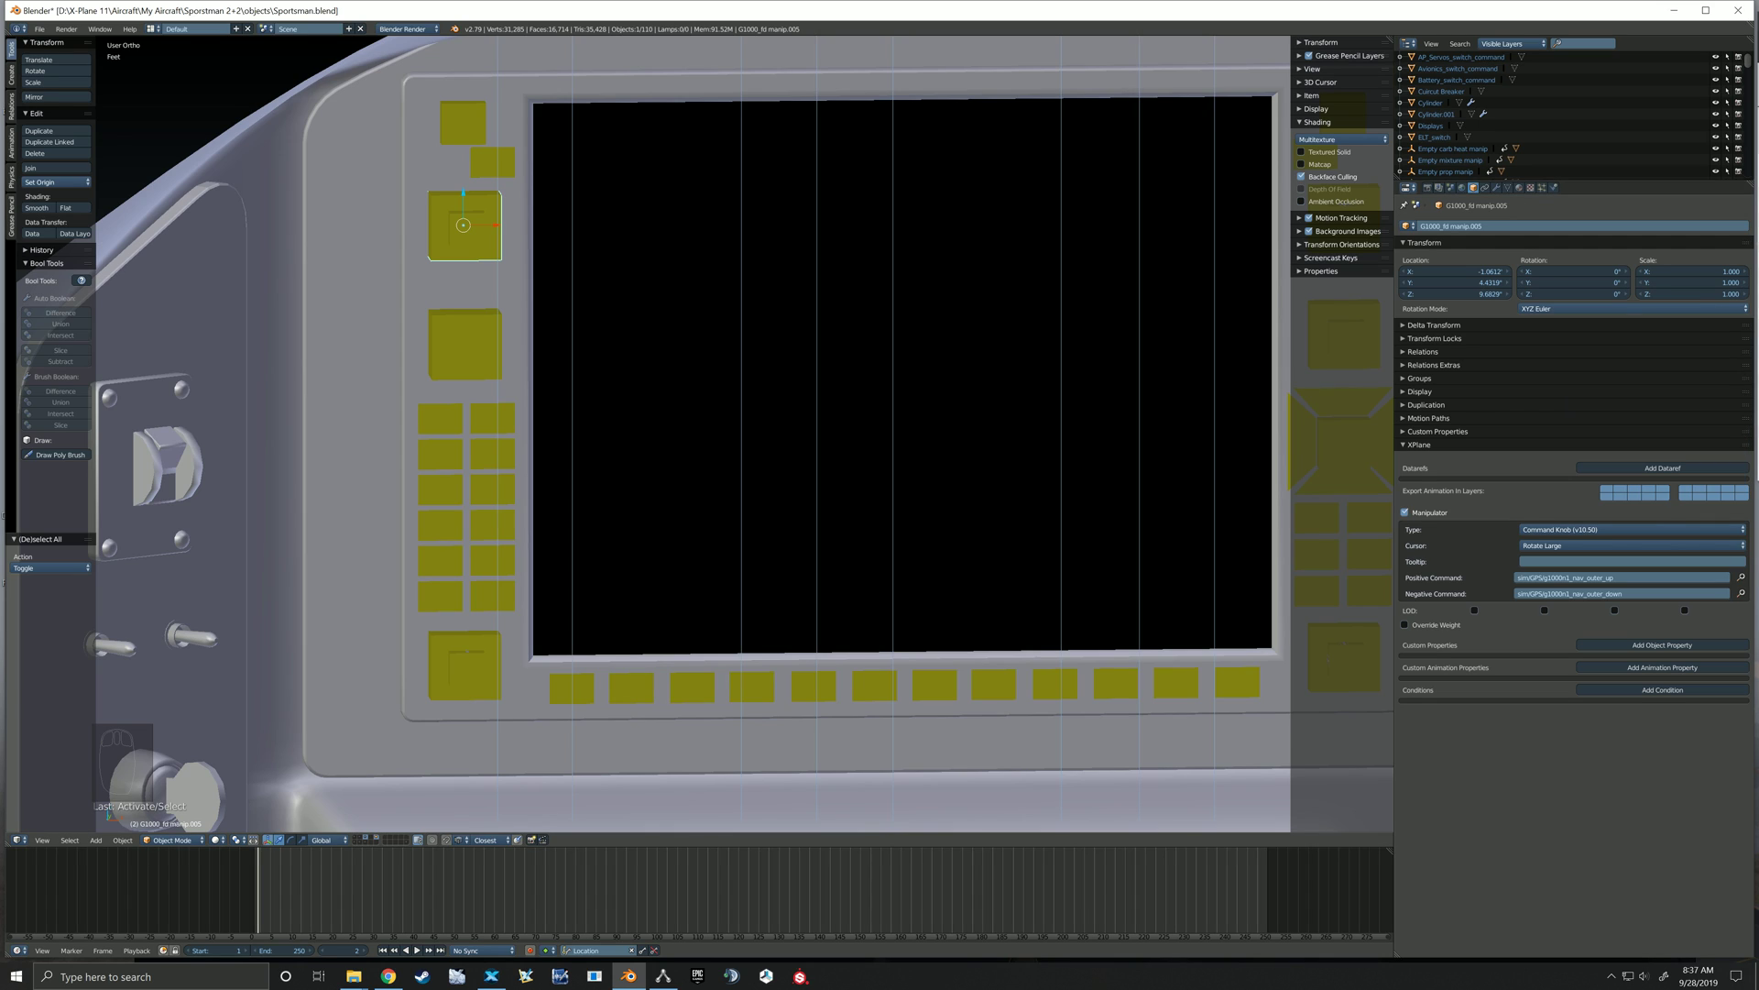
pyautogui.rightClick(468, 228)
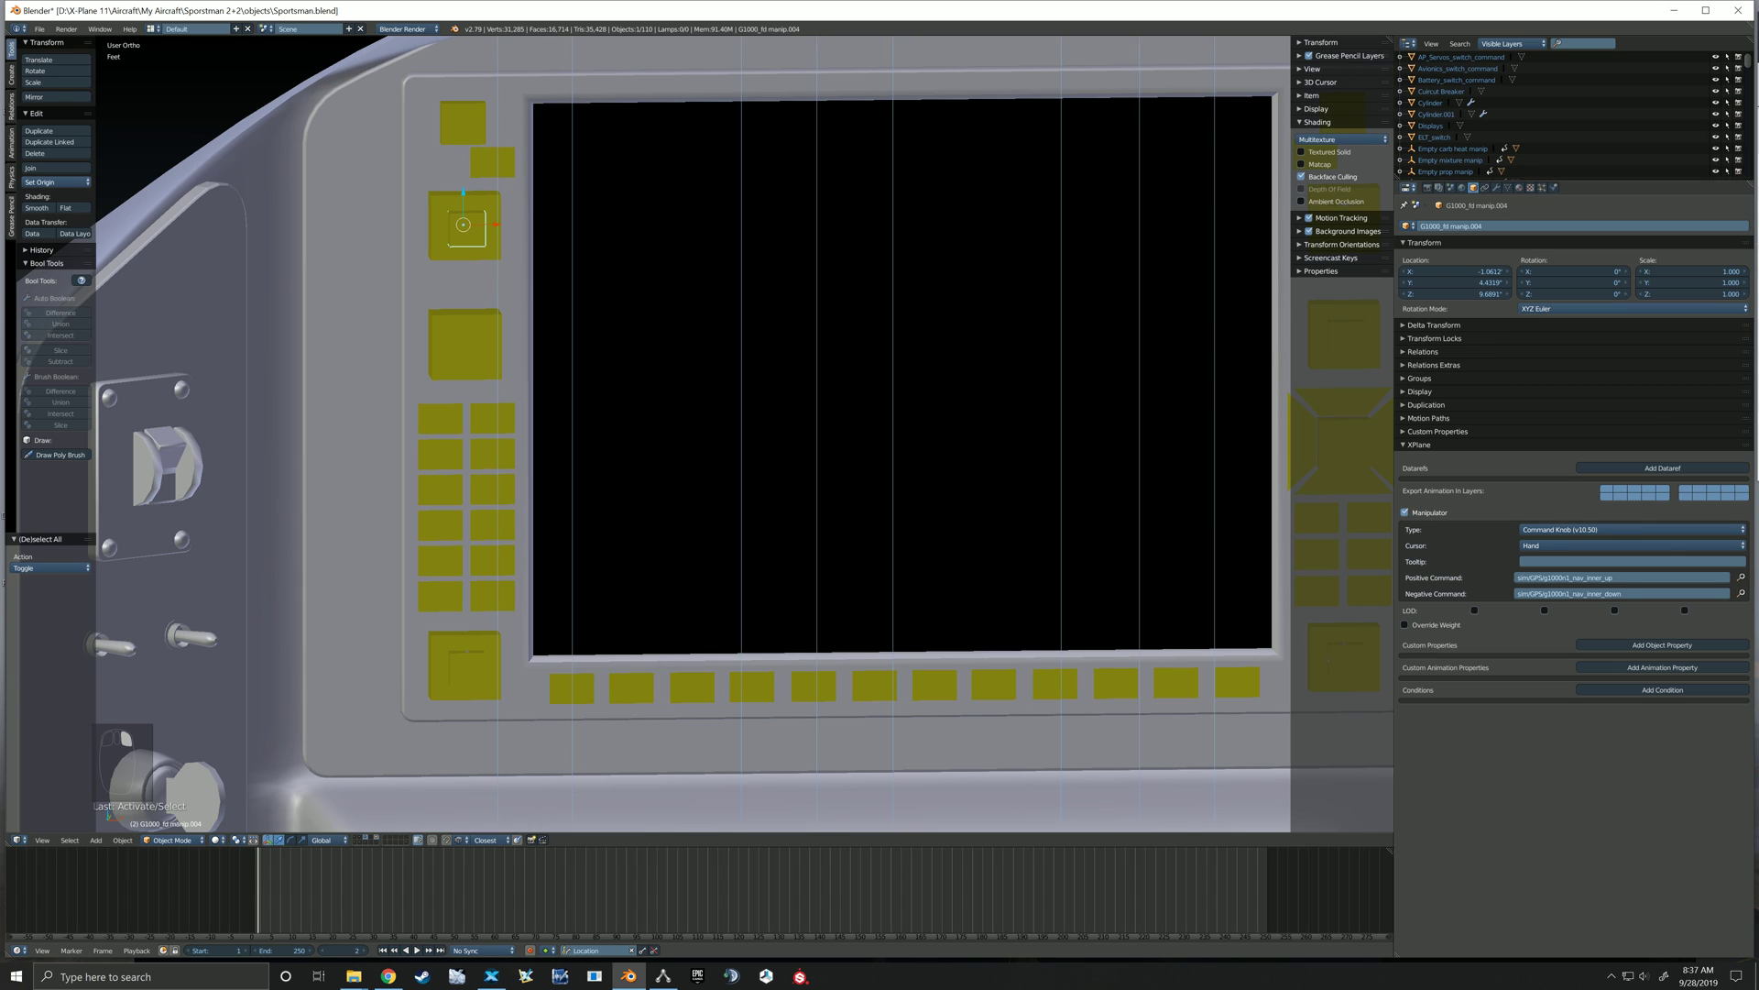
pyautogui.click(1631, 545)
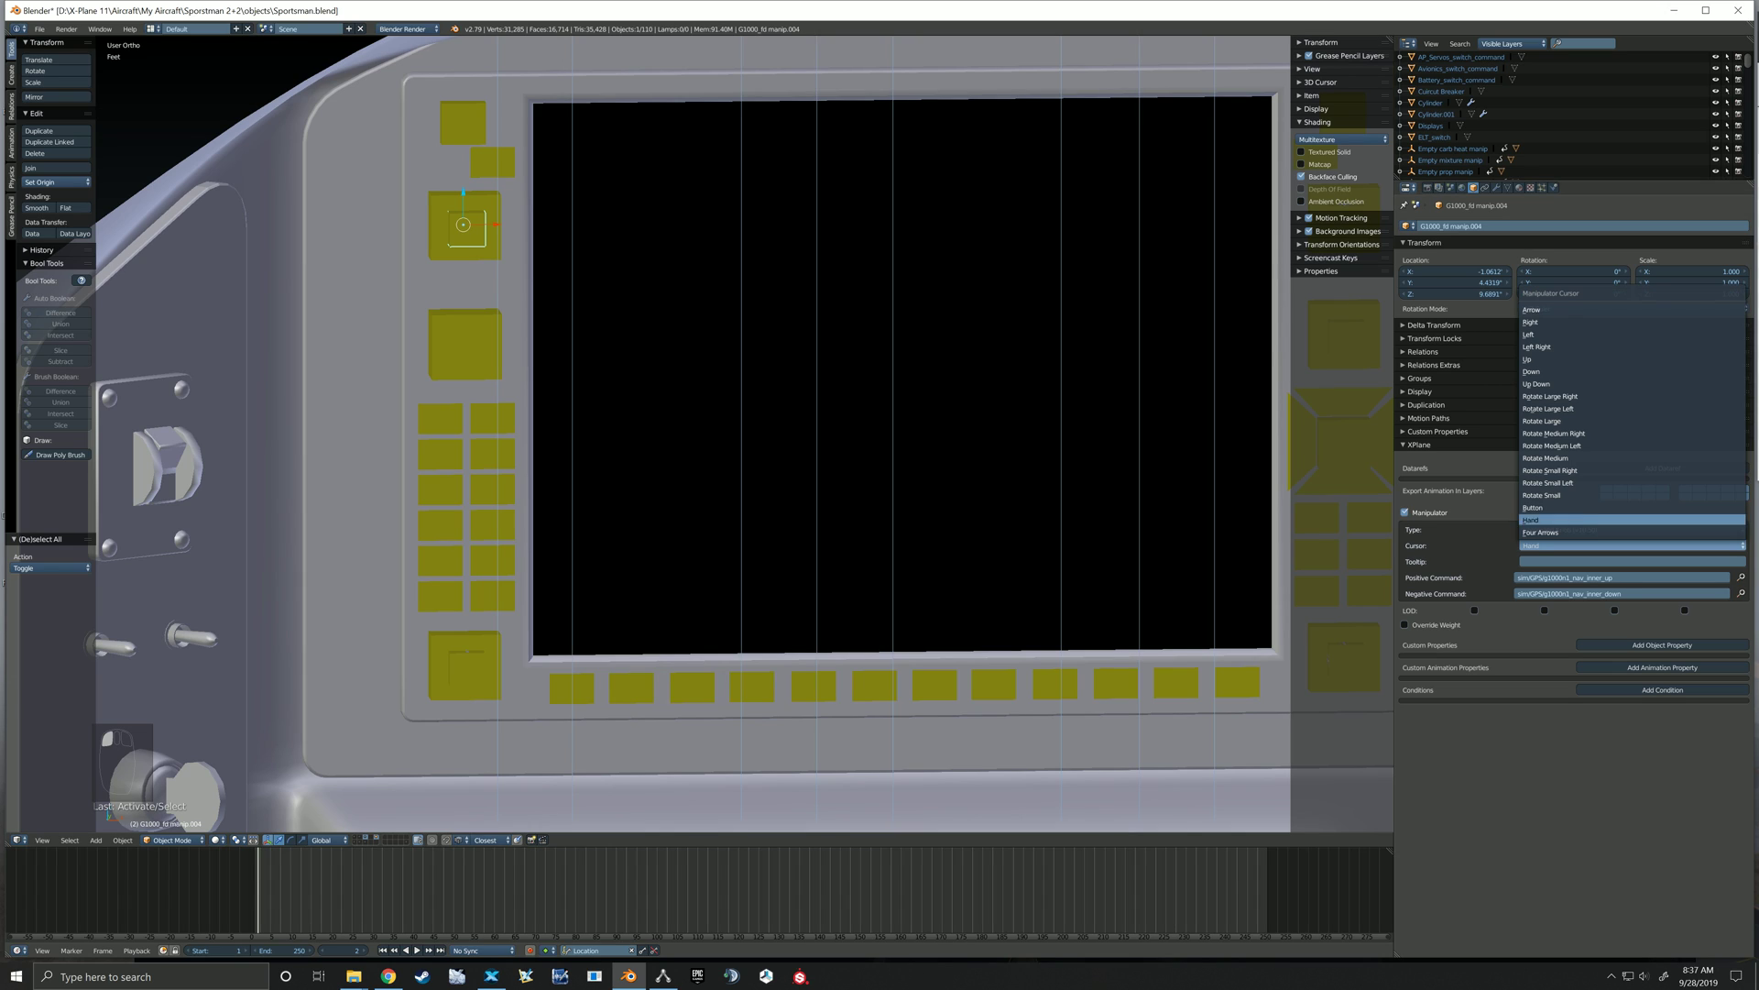
pyautogui.click(1558, 495)
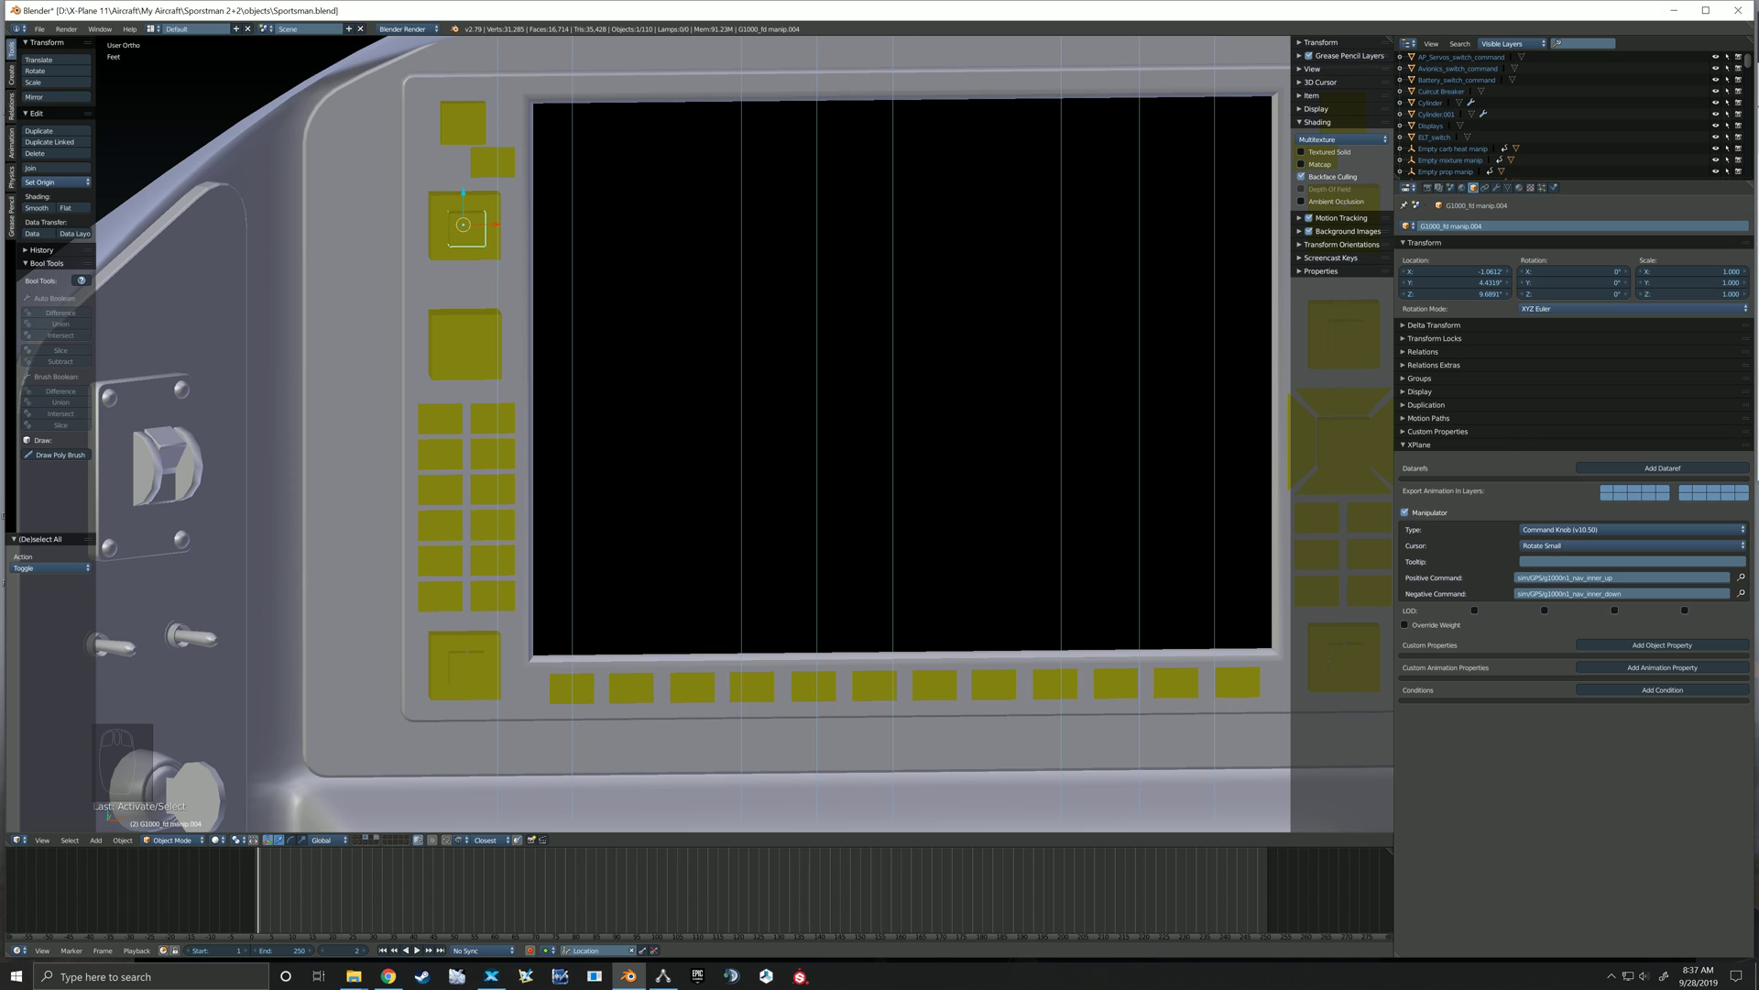
# Set the manipulator cursor of the heading knob's box to Rotate Large
pyautogui.rightClick(467, 346)
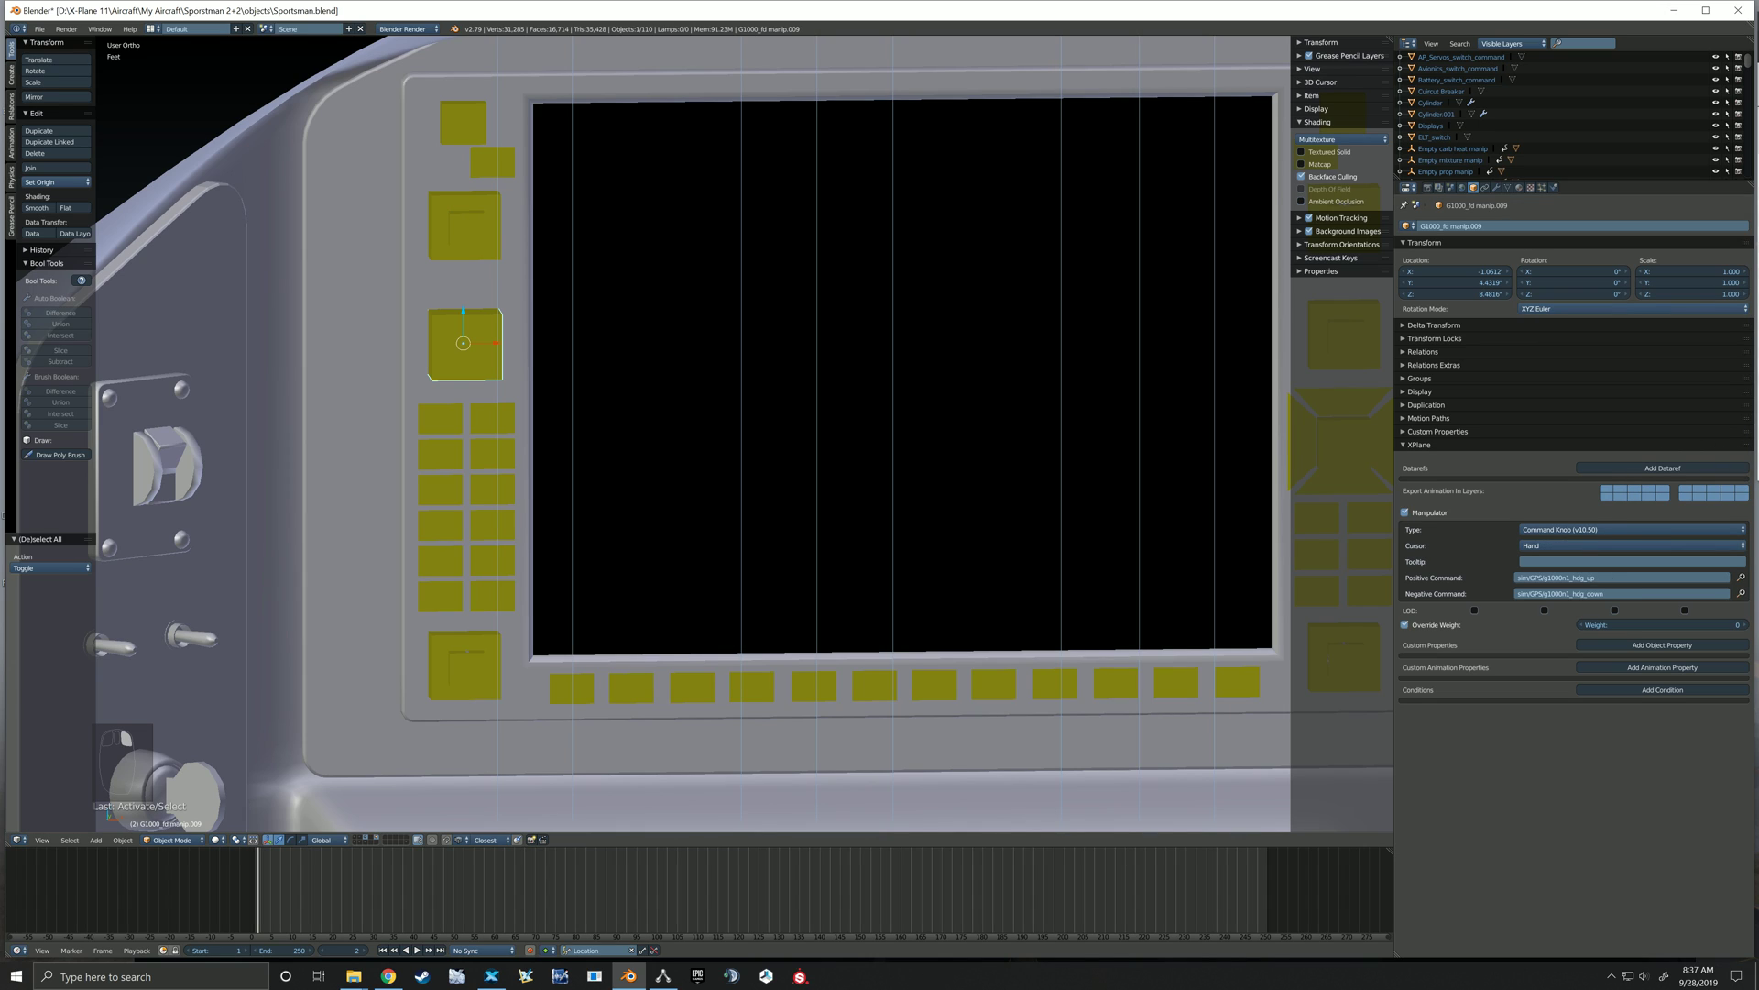
pyautogui.click(1558, 545)
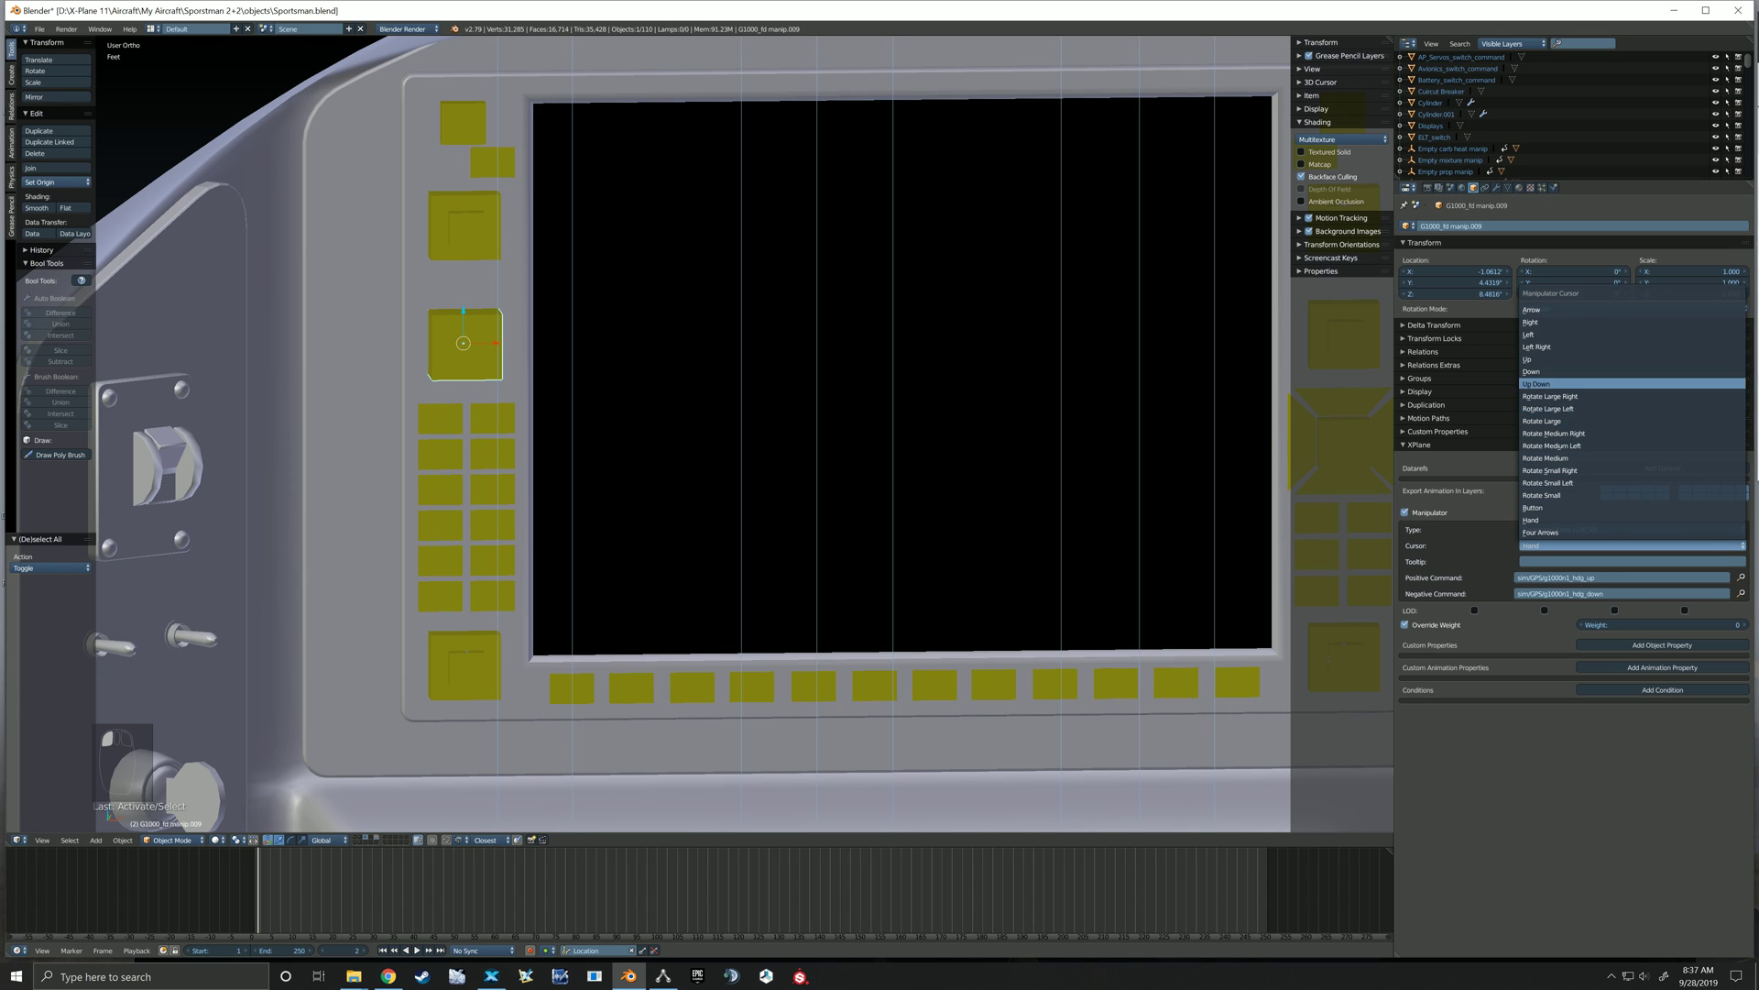
pyautogui.click(1548, 420)
pyautogui.moveTo(733, 394); pyautogui.dragTo(775, 394, button='middle')
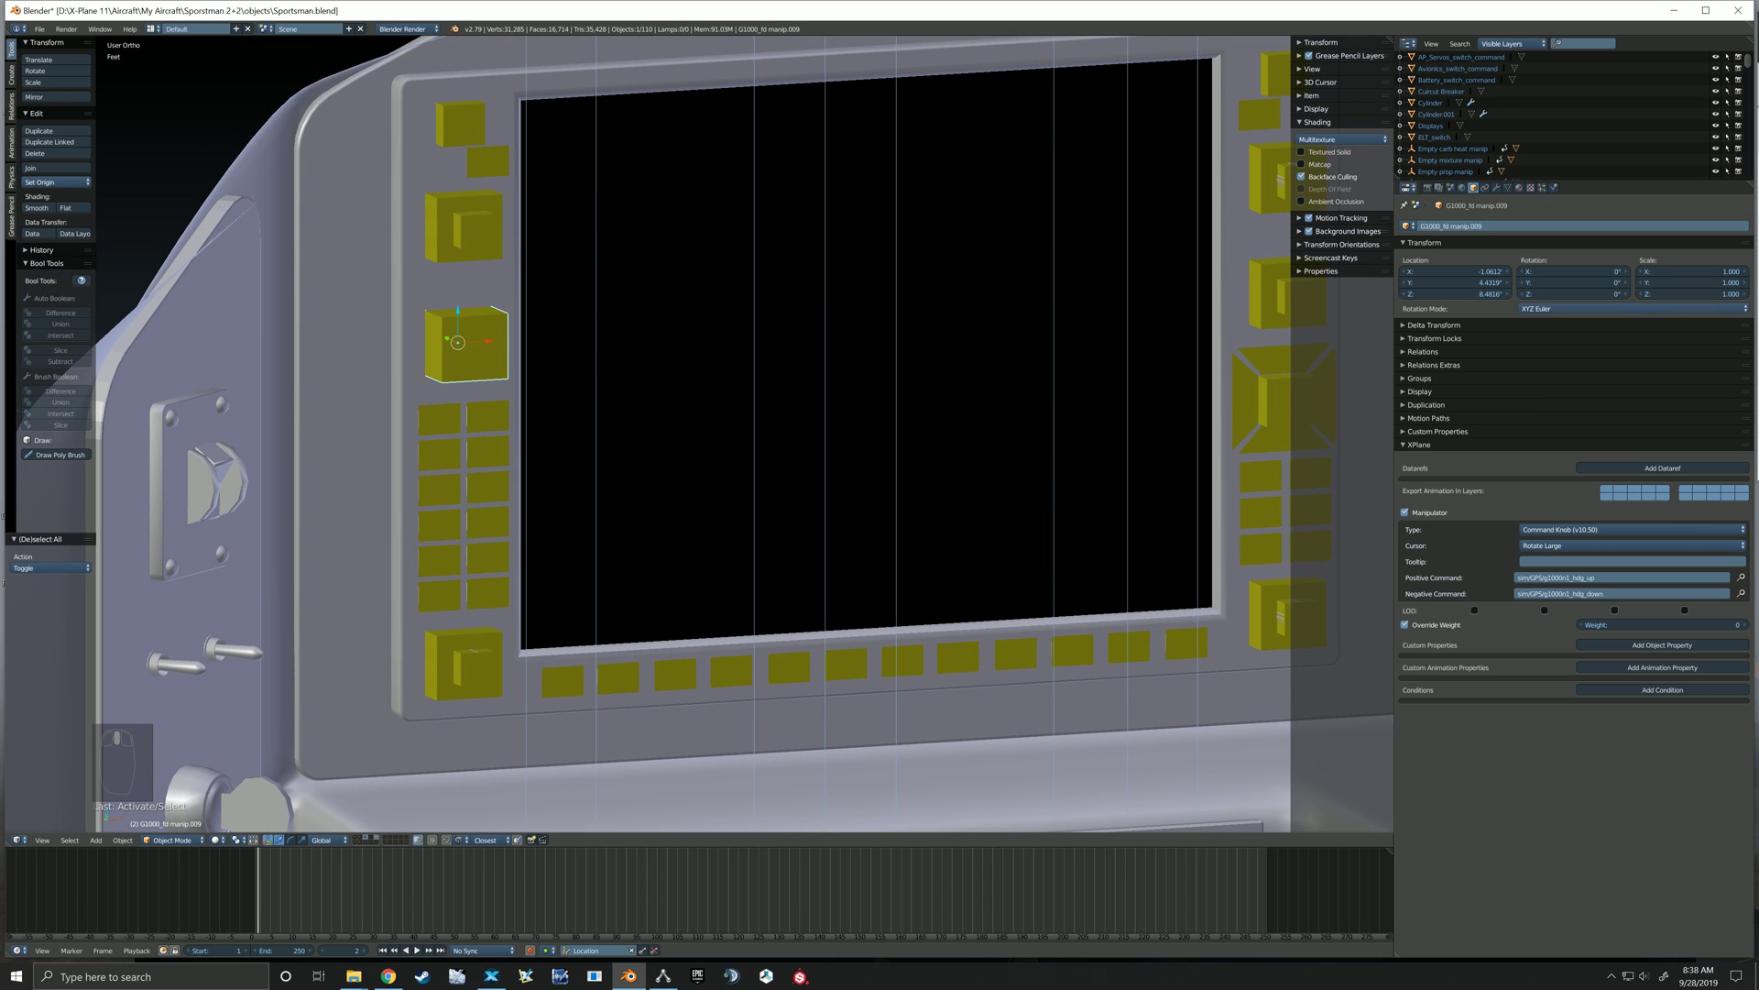
# Set the manipulator cursor of the ALT knob's outer box to Rotate Large and of its inner box to Rotate Small
pyautogui.rightClick(462, 662)
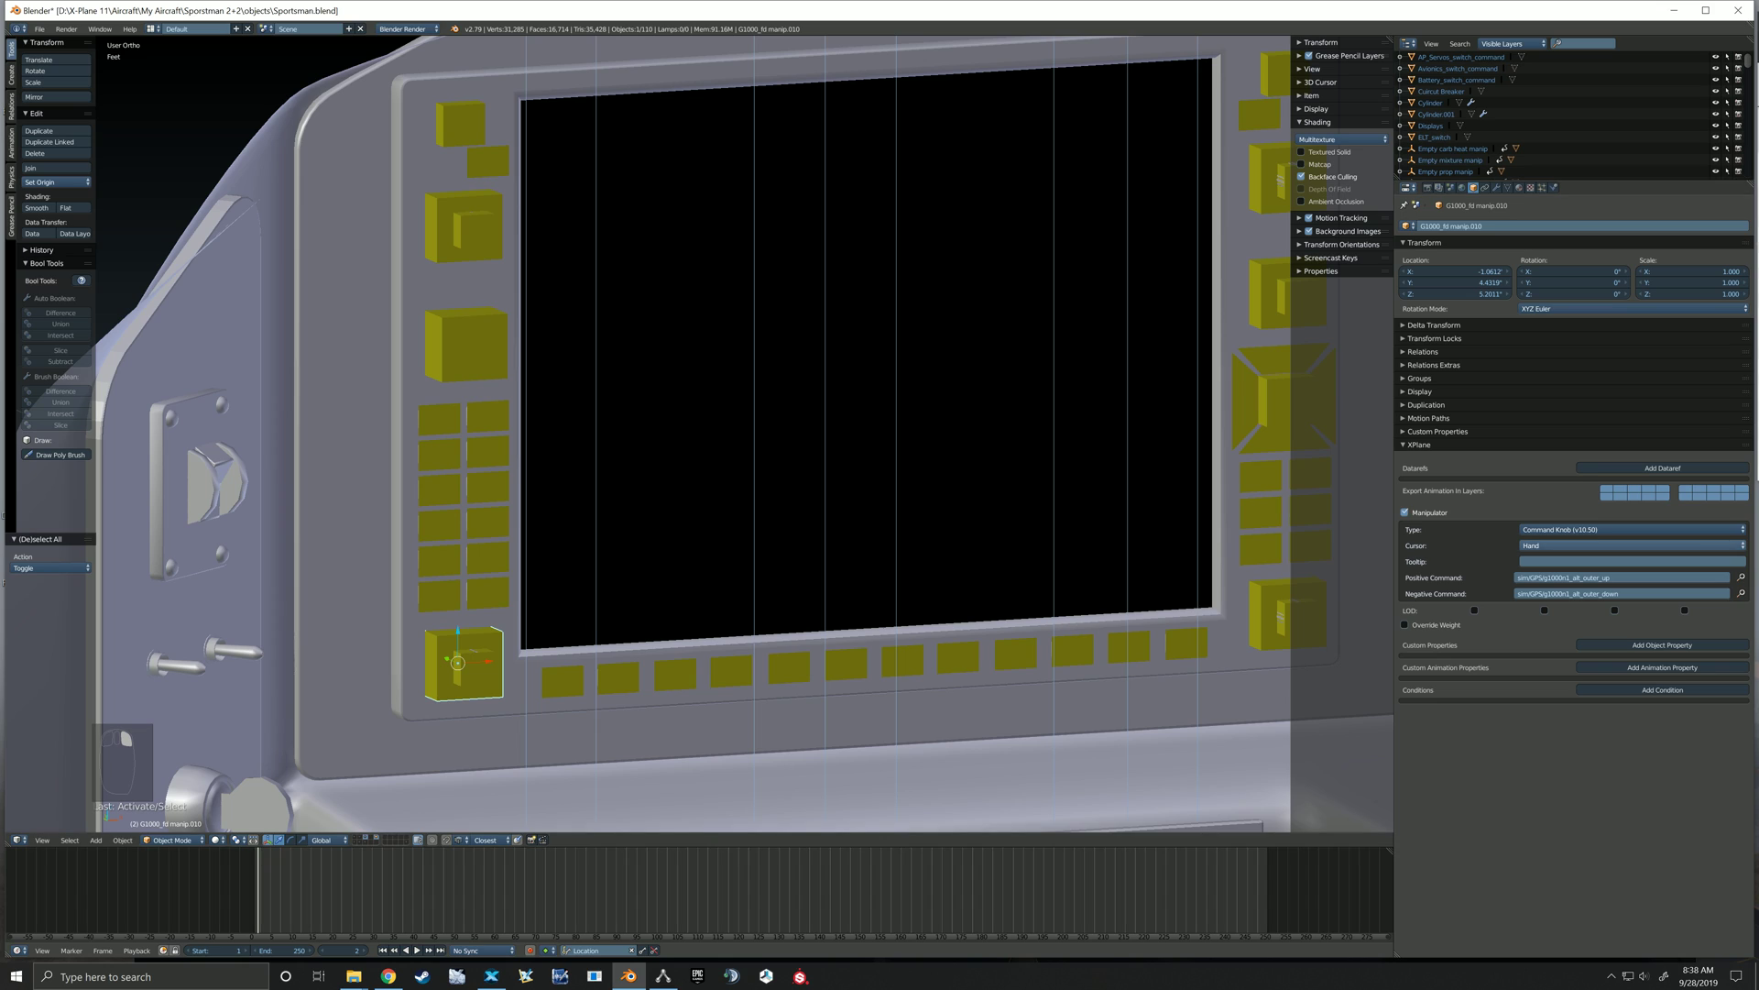
pyautogui.click(1558, 545)
pyautogui.click(1558, 421)
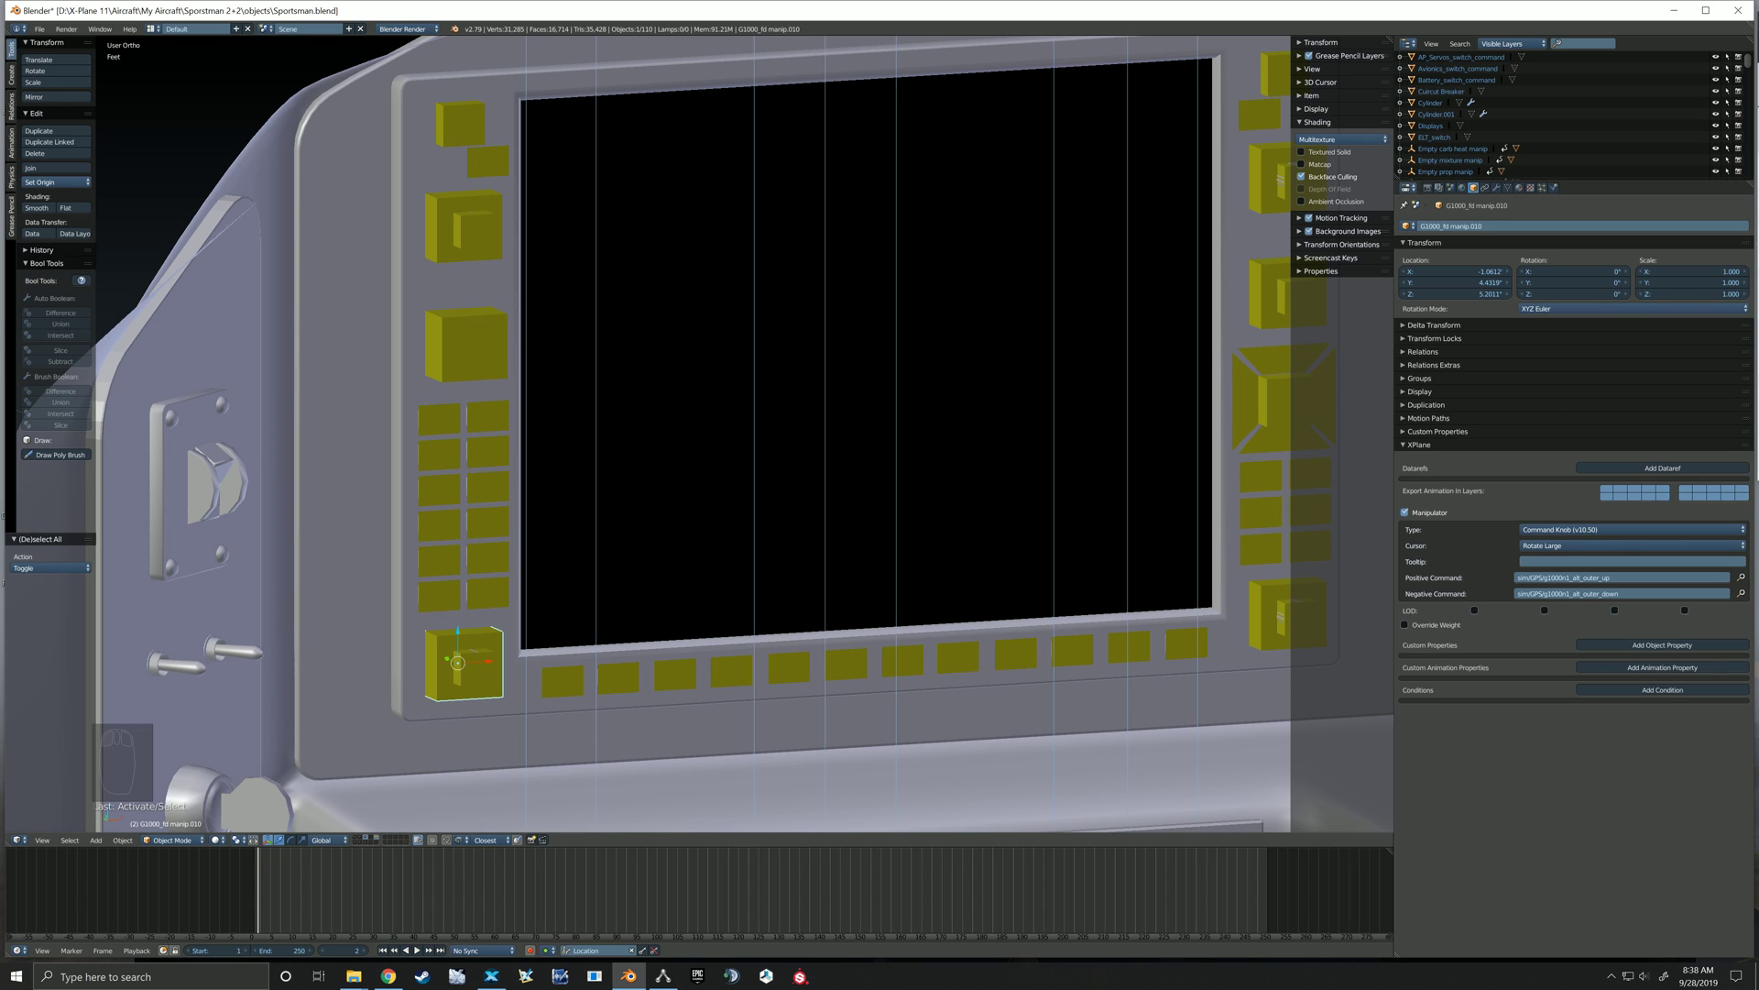
pyautogui.rightClick(475, 668)
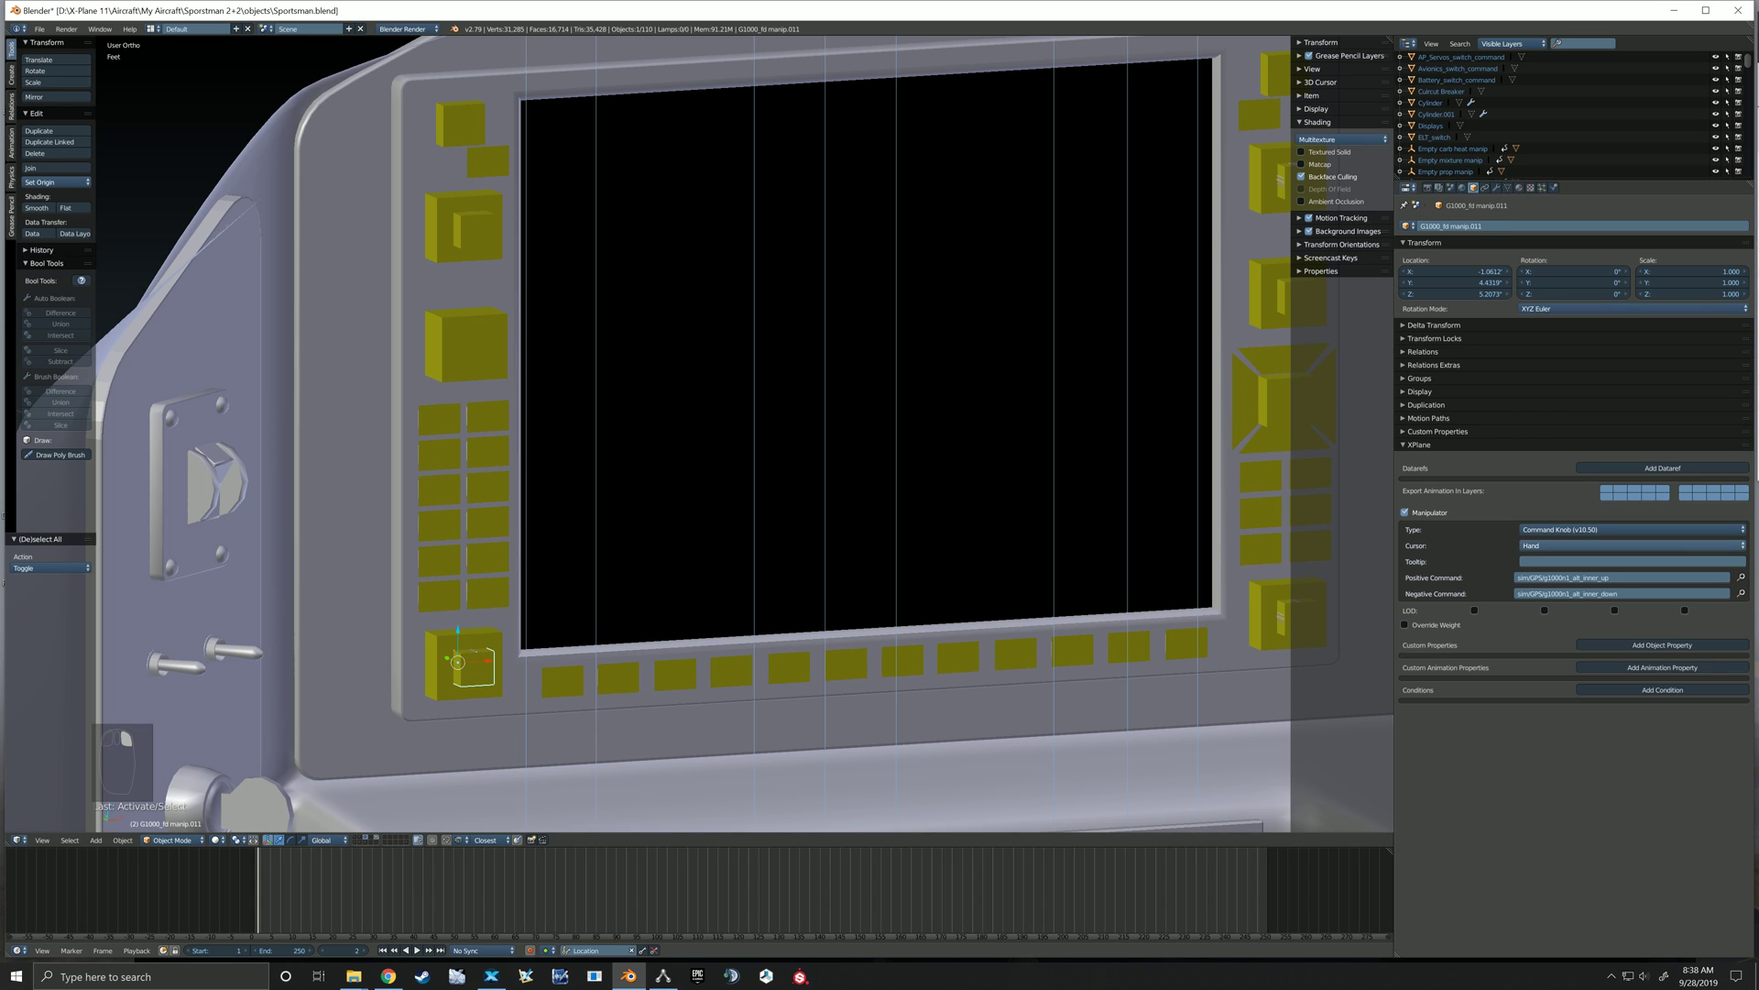
pyautogui.click(1558, 546)
pyautogui.click(1549, 495)
# Set the manipulator cursor of the FMS knob's outer box to Rotate Large and of its inner box to Rotate Small
pyautogui.keyDown('shift'); pyautogui.moveTo(1100, 458); pyautogui.dragTo(980, 448, button='middle'); pyautogui.keyUp('shift')
pyautogui.rightClick(1145, 596)
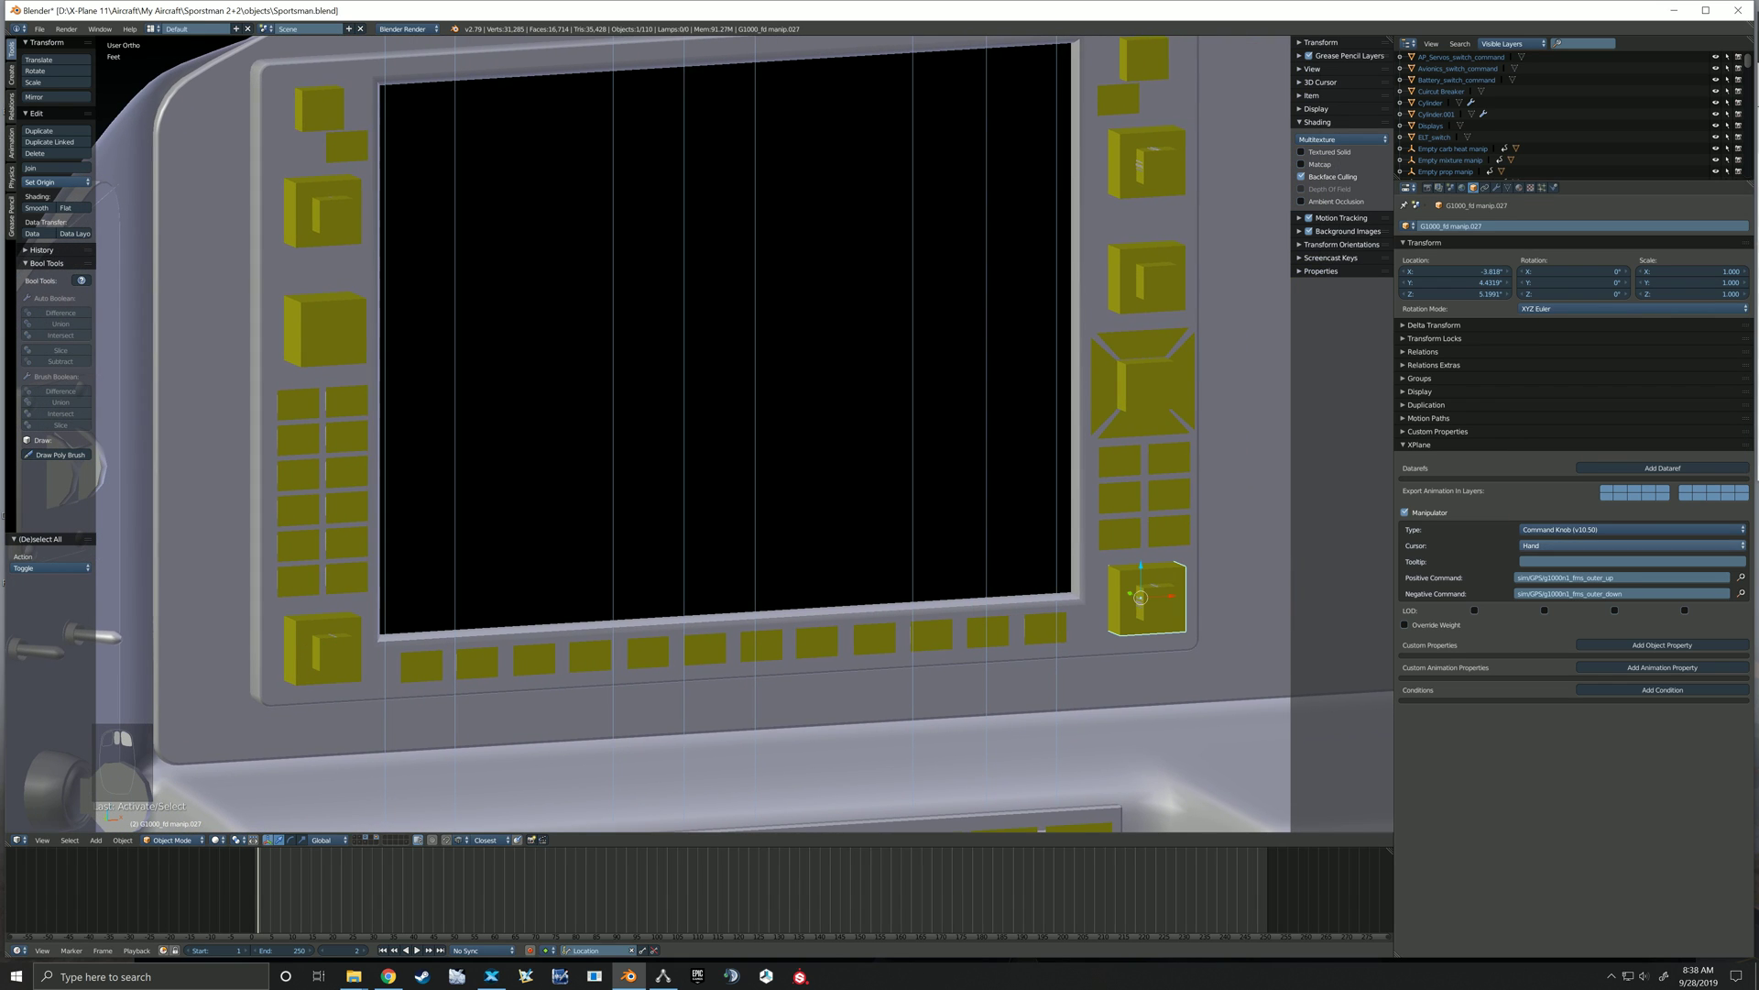
pyautogui.click(1558, 545)
pyautogui.click(1549, 420)
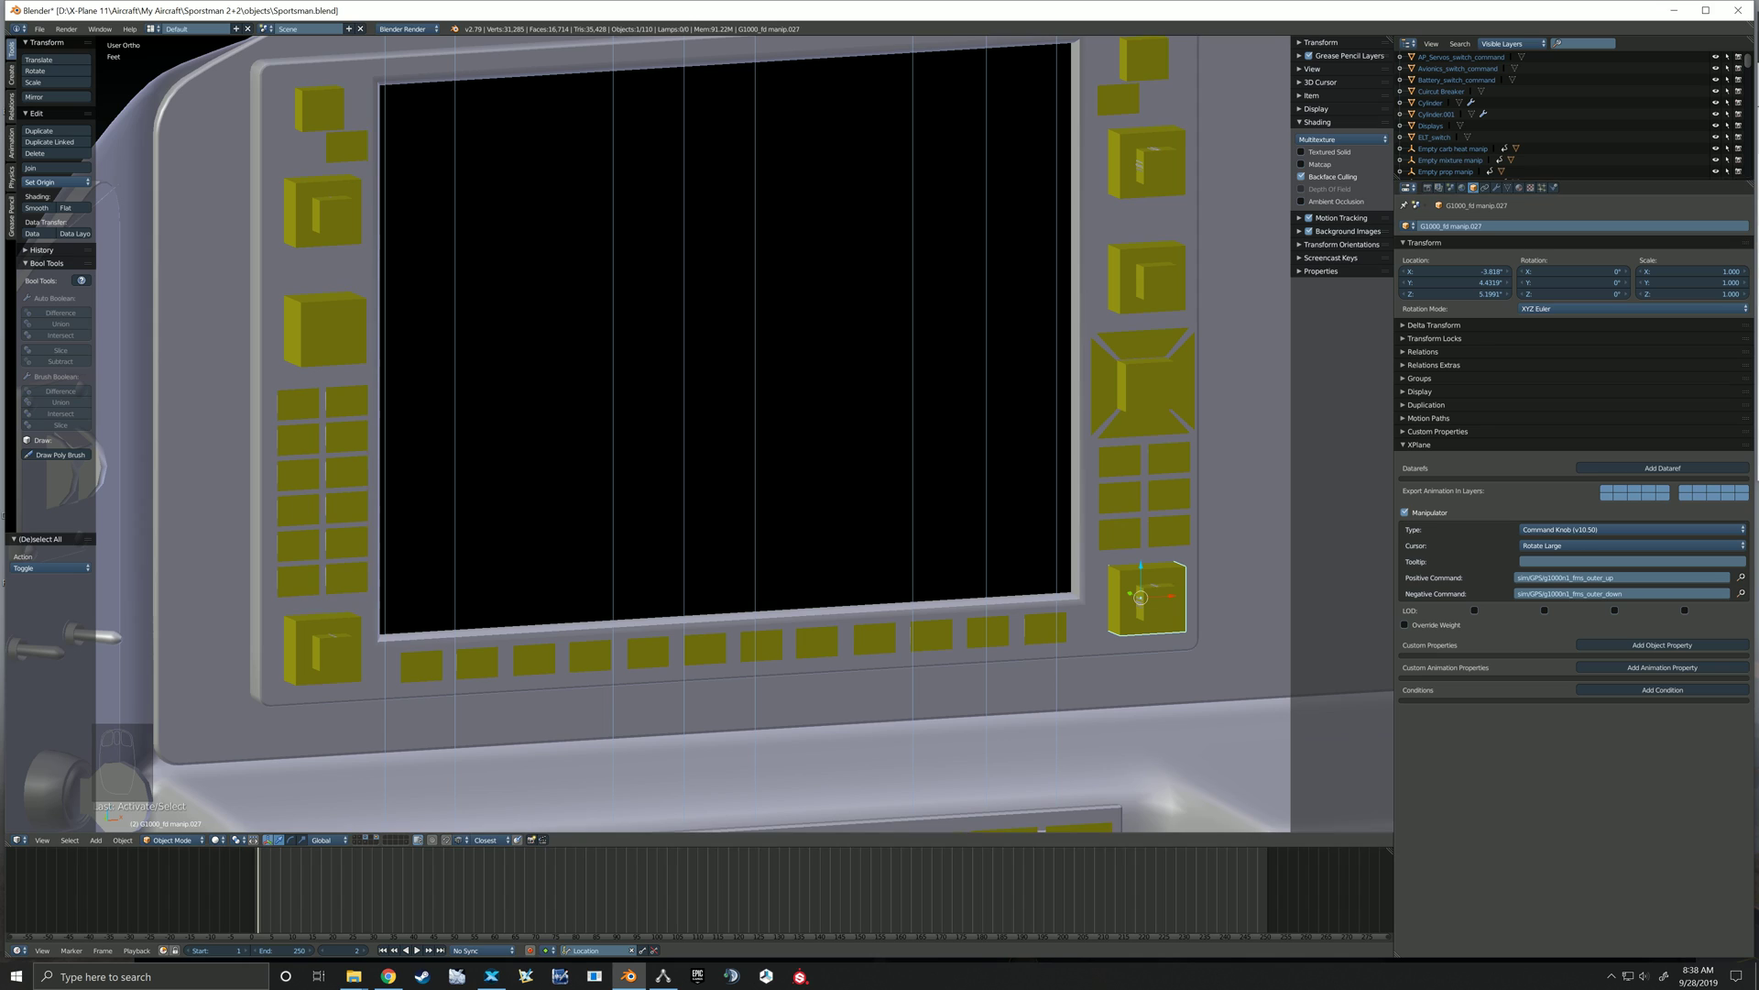
pyautogui.rightClick(1160, 603)
pyautogui.click(1557, 545)
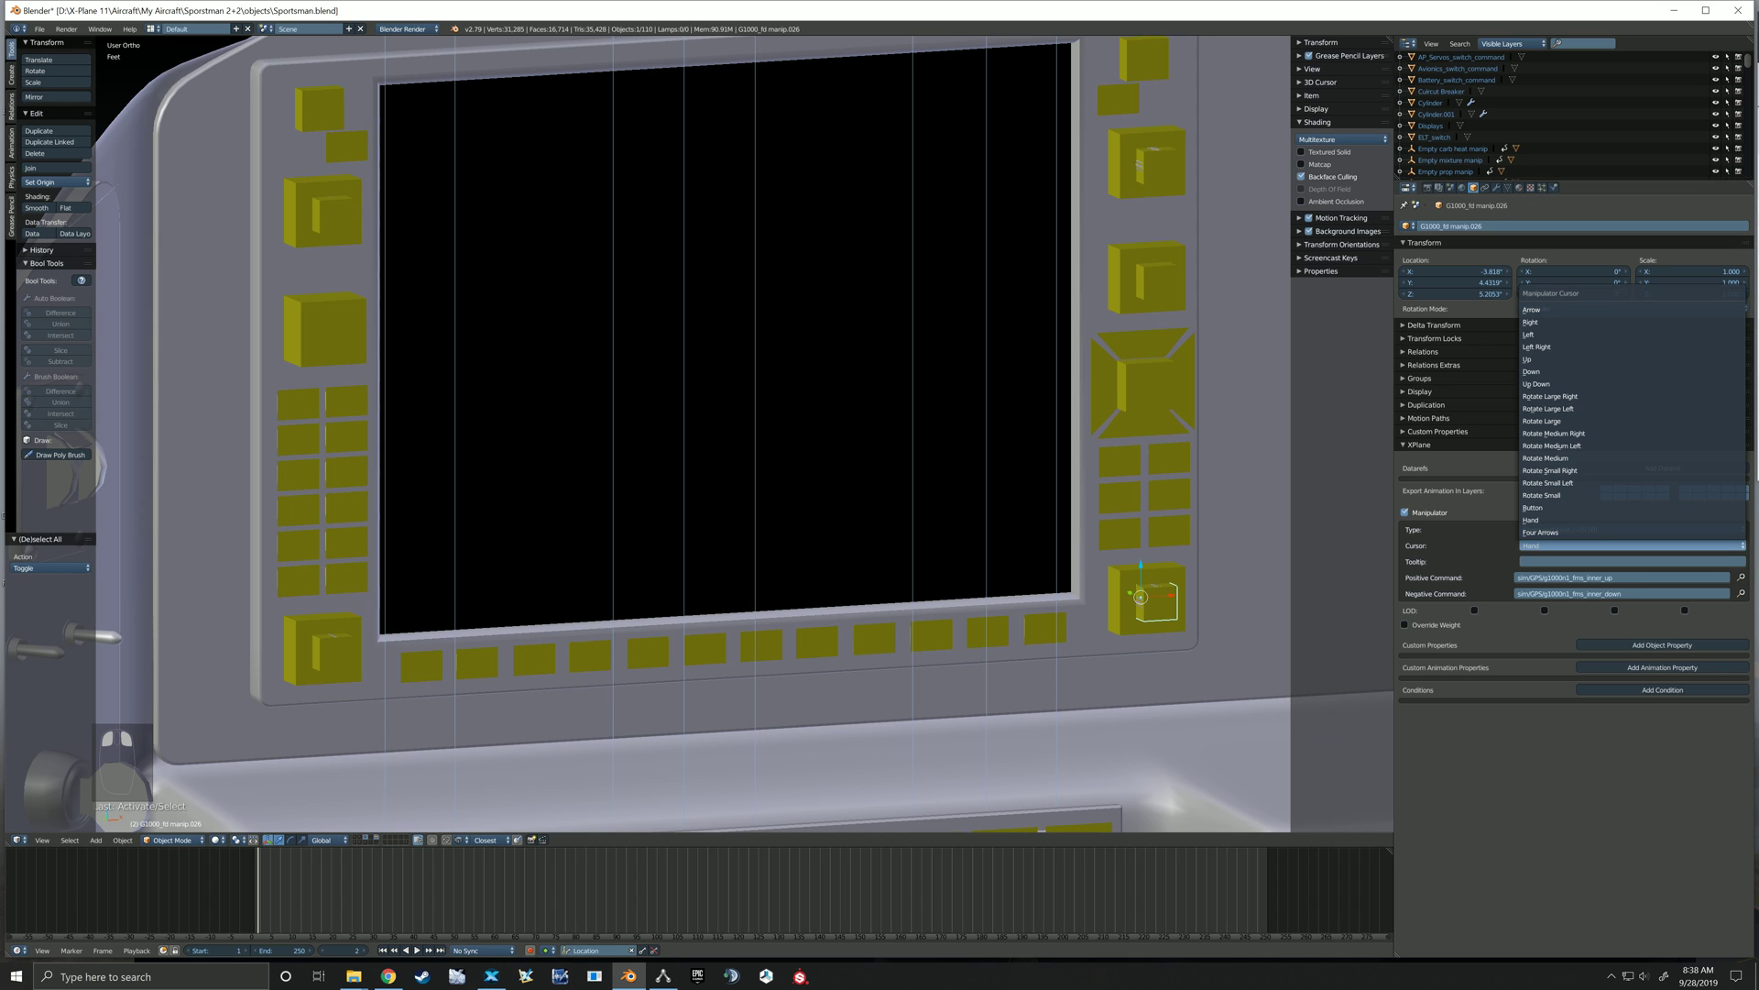
pyautogui.click(1542, 495)
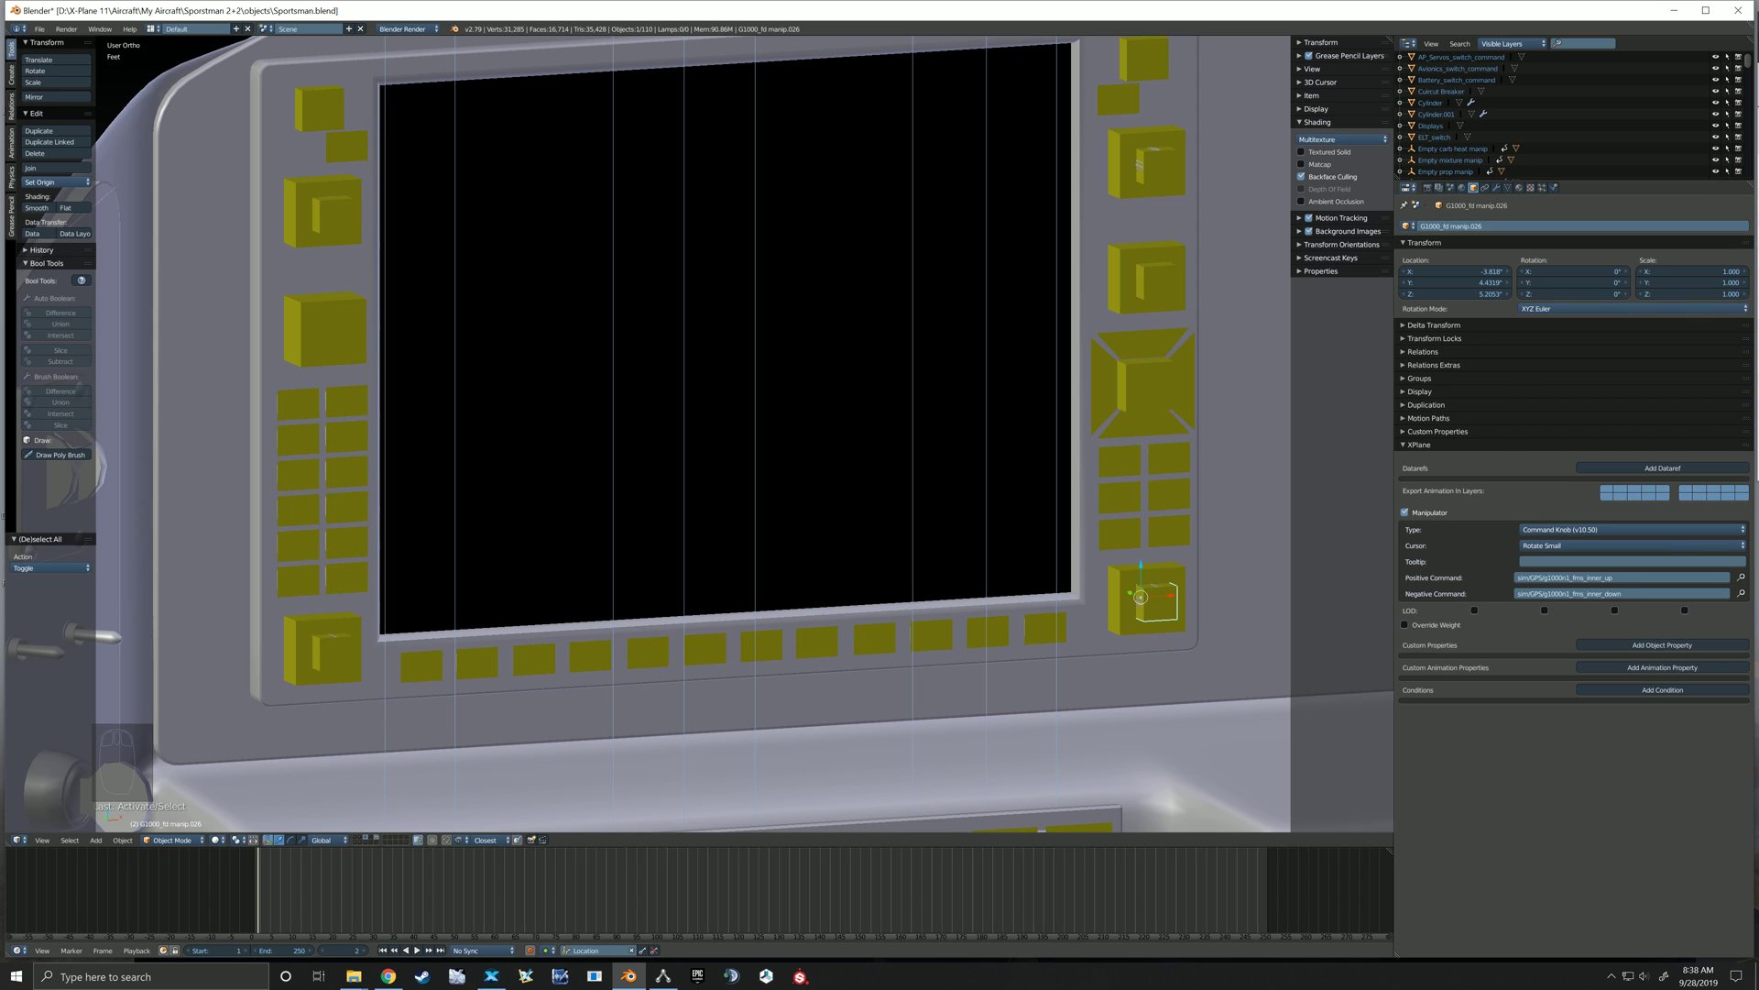
# Give the CRS/BARO knob's outer and inner boxes rotate manipulator cursors, using Rotate Small for the inner box
pyautogui.rightClick(1151, 388)
pyautogui.rightClick(1159, 305)
pyautogui.click(1576, 545)
pyautogui.rightClick(1156, 284)
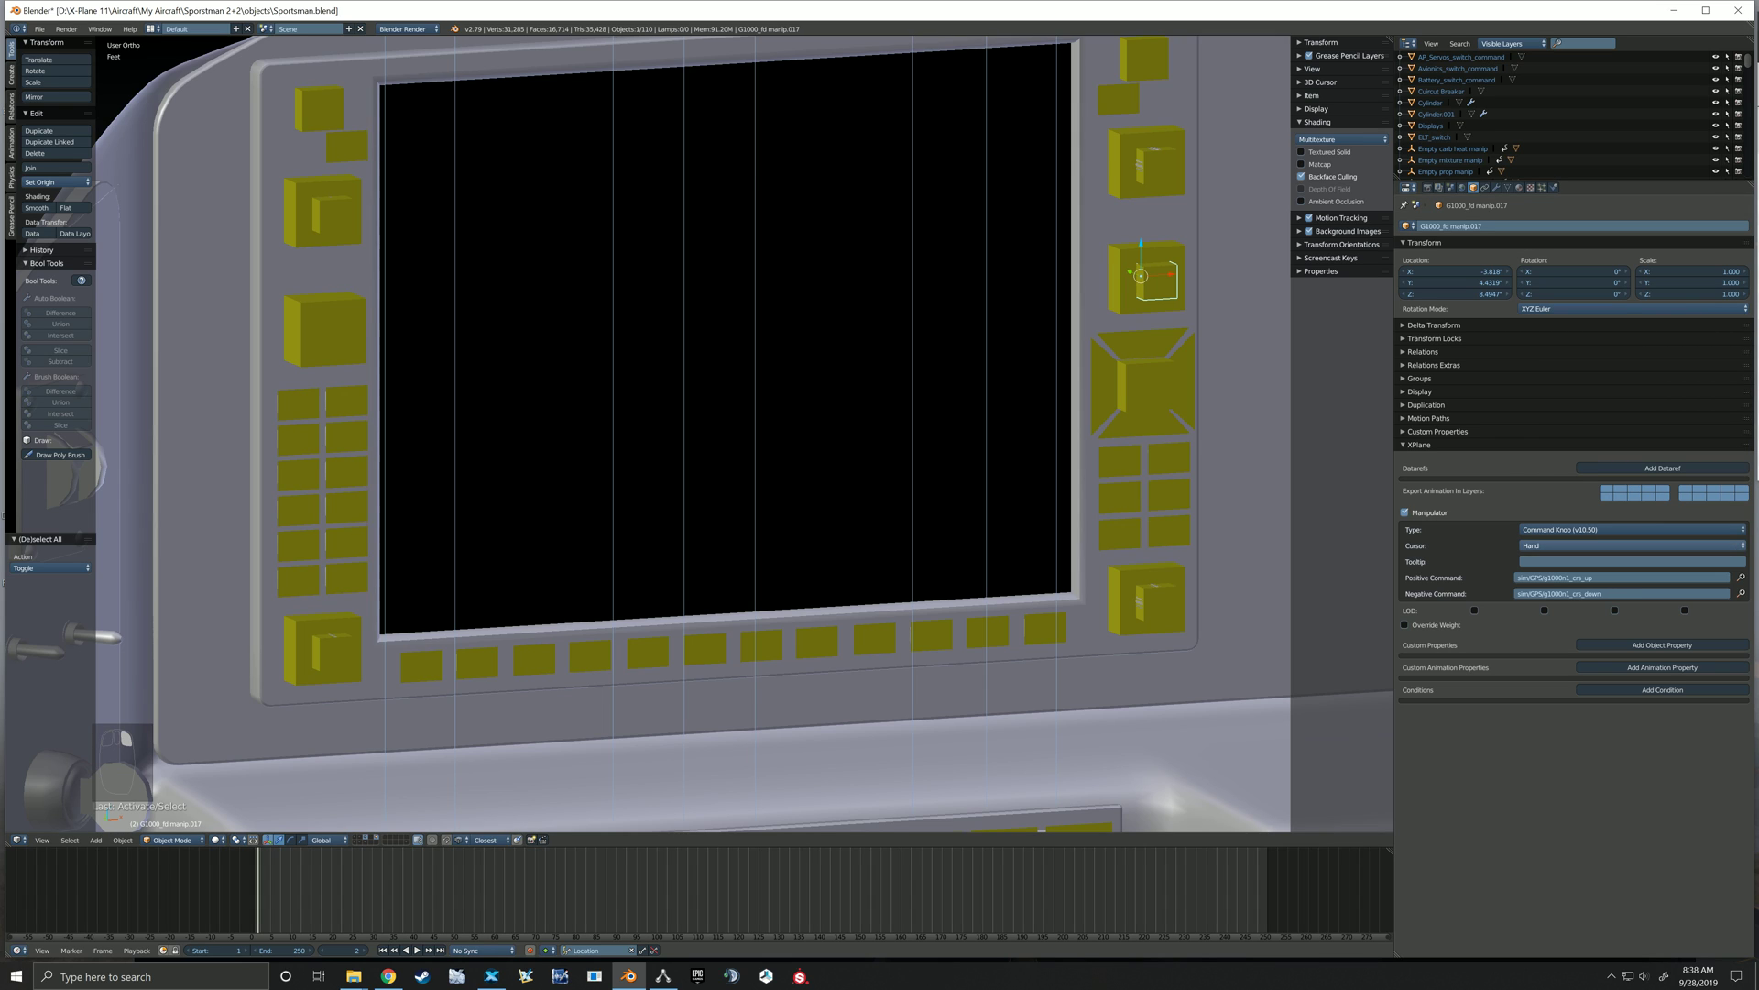
pyautogui.click(1576, 545)
pyautogui.click(1576, 495)
# Set the manipulator cursor of the COM knob's outer box to Rotate Large and change the inner box's cursor too
pyautogui.keyDown('shift'); pyautogui.moveTo(1182, 229); pyautogui.dragTo(1125, 339, button='middle'); pyautogui.keyUp('shift')
pyautogui.rightClick(1105, 292)
pyautogui.click(1577, 546)
pyautogui.click(1558, 421)
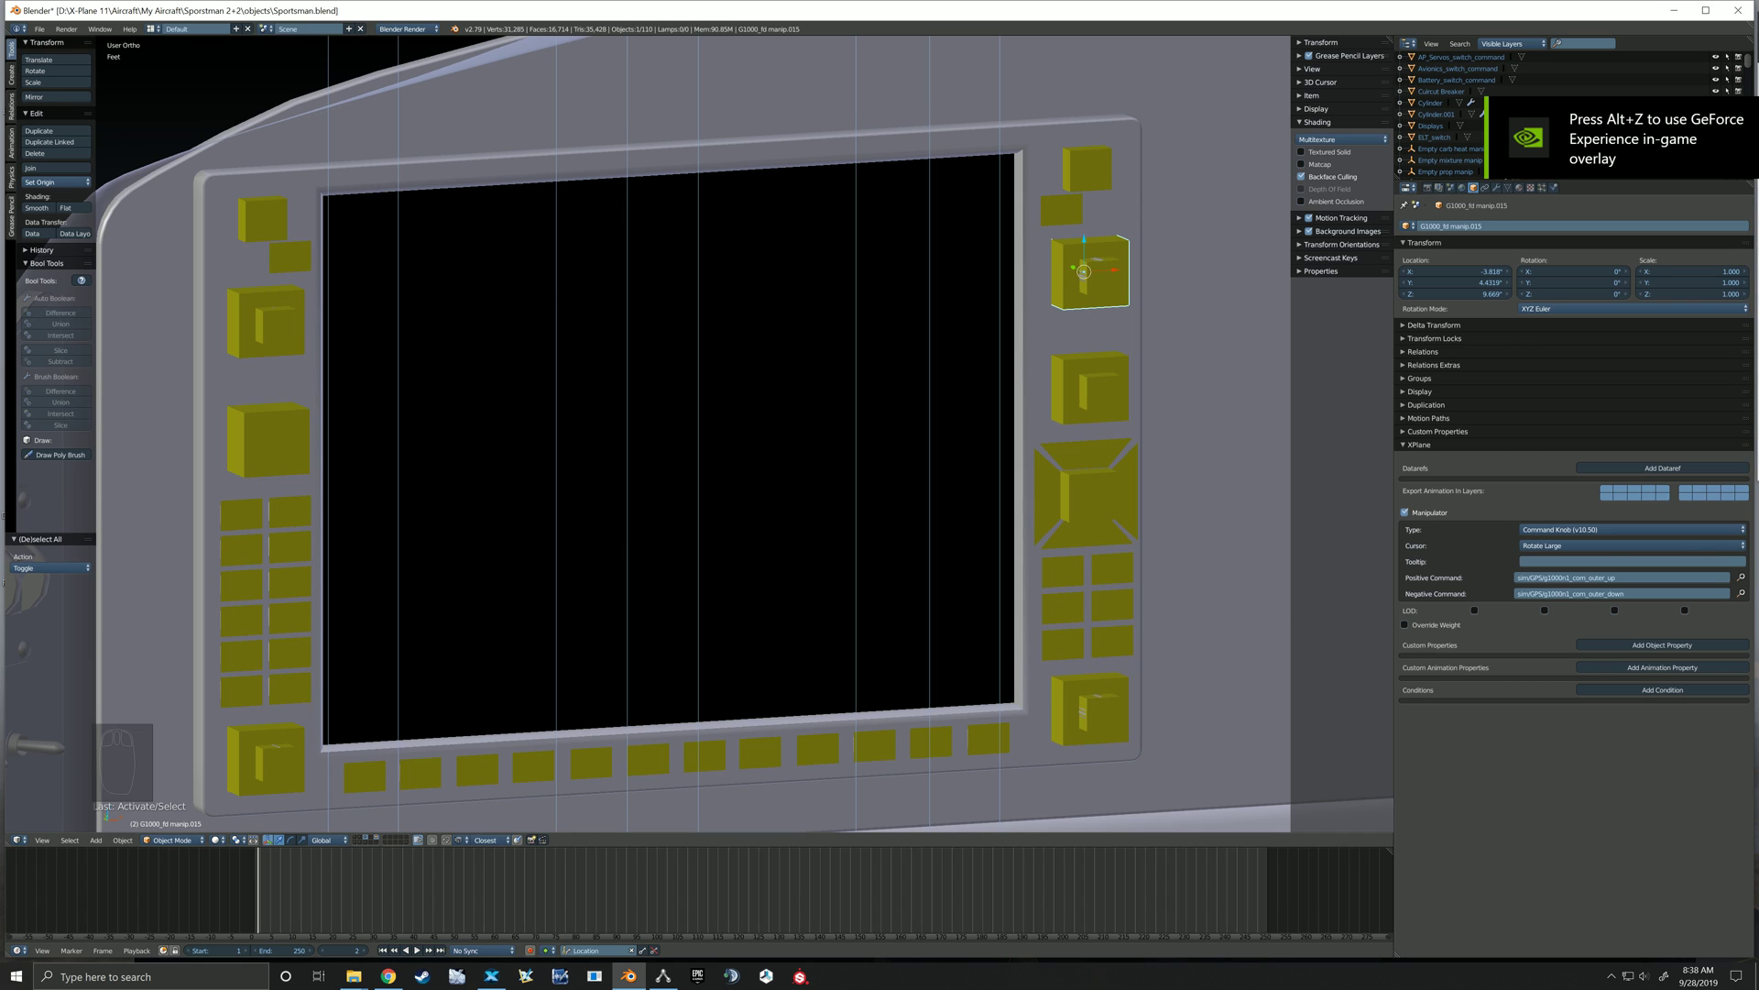
pyautogui.rightClick(1100, 275)
pyautogui.click(1576, 545)
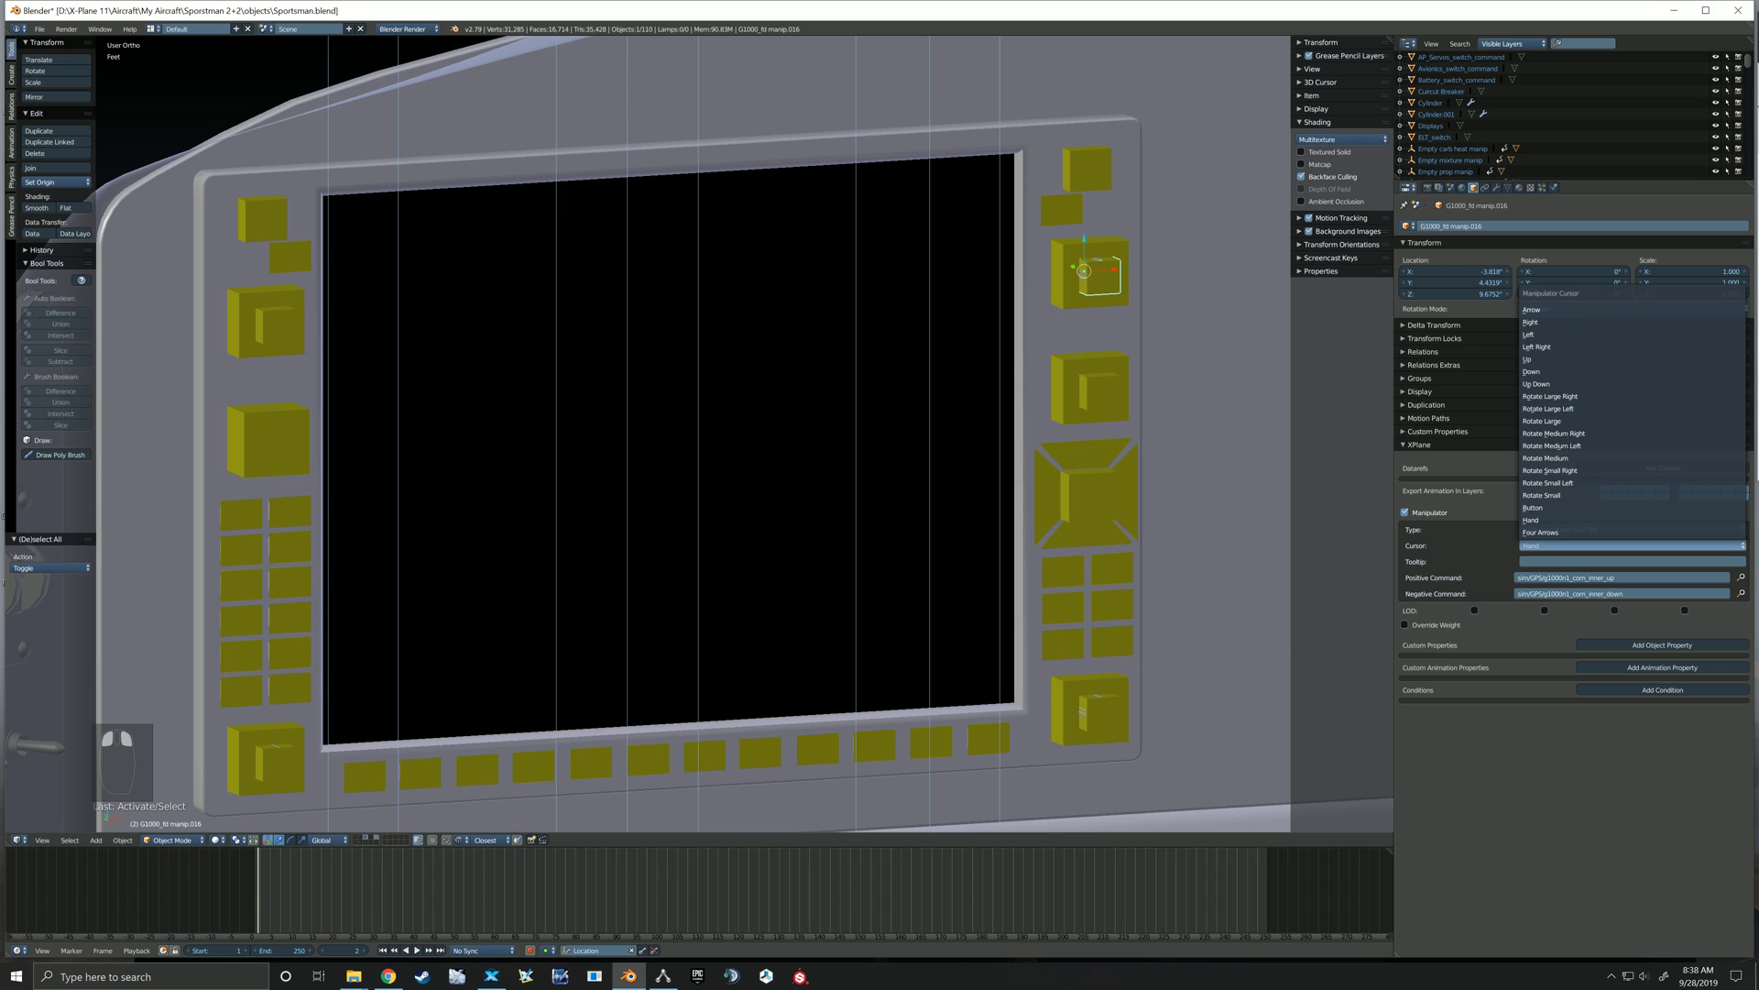
# Set the manipulator cursors of the COM volume and NAV volume knobs' boxes to Rotate Medium
pyautogui.rightClick(1087, 167)
pyautogui.click(1576, 545)
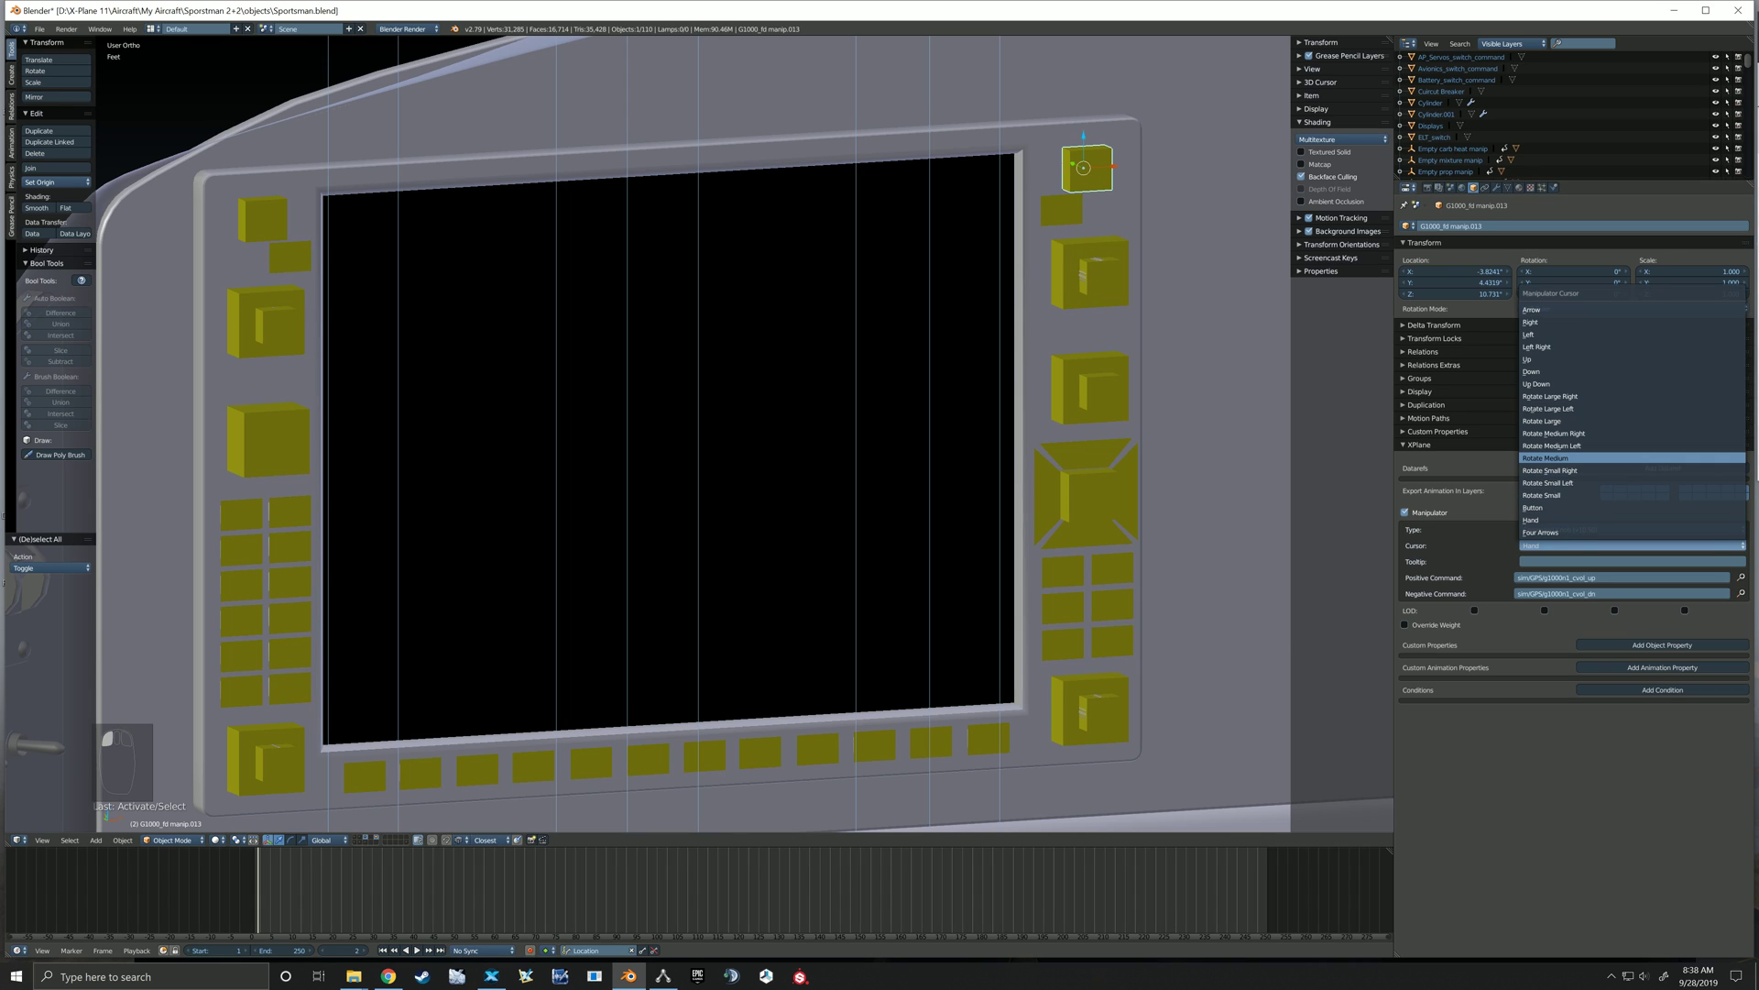
pyautogui.click(1557, 458)
pyautogui.rightClick(266, 220)
pyautogui.click(1576, 545)
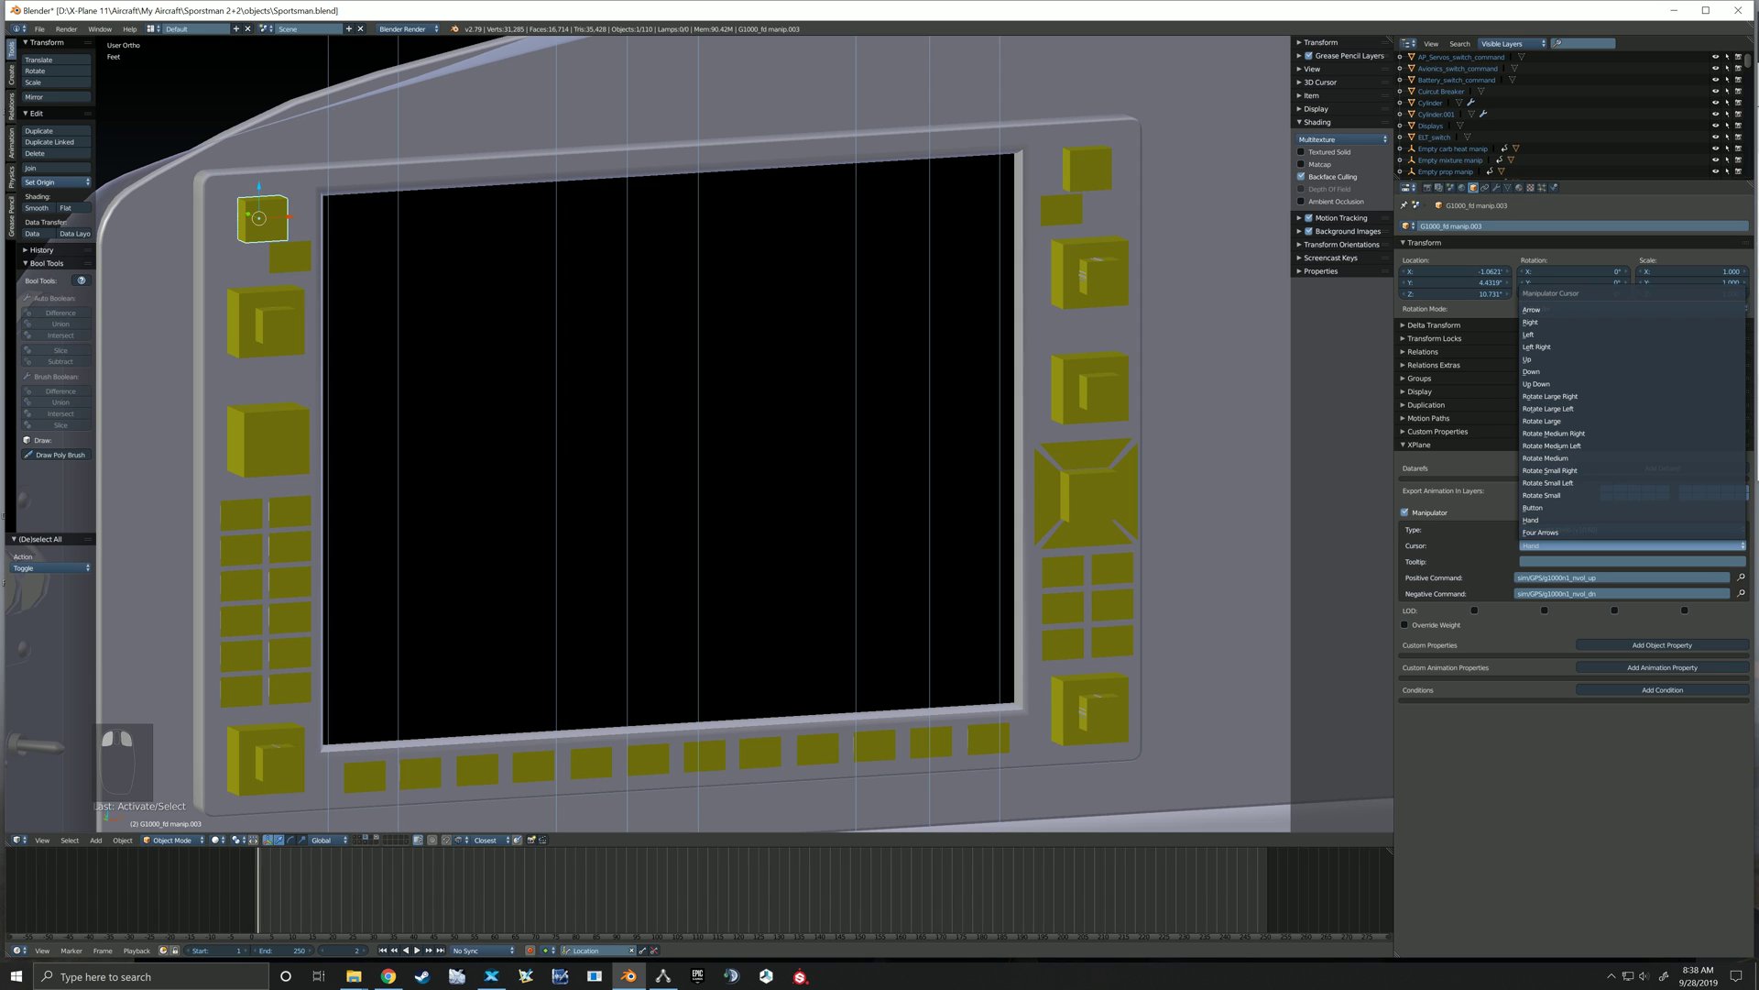
pyautogui.click(1569, 459)
# Save the project over the existing Sportsman.blend file and look over the finished G1000 manipulator boxes
pyautogui.scroll(-3, 1181, 423)
pyautogui.keyDown('shift'); pyautogui.moveTo(1181, 423); pyautogui.dragTo(1096, 454, button='middle'); pyautogui.keyUp('shift')
pyautogui.hotkey('ctrl', 's')
pyautogui.click(1069, 385)
pyautogui.moveTo(925, 474); pyautogui.dragTo(920, 462, button='middle')
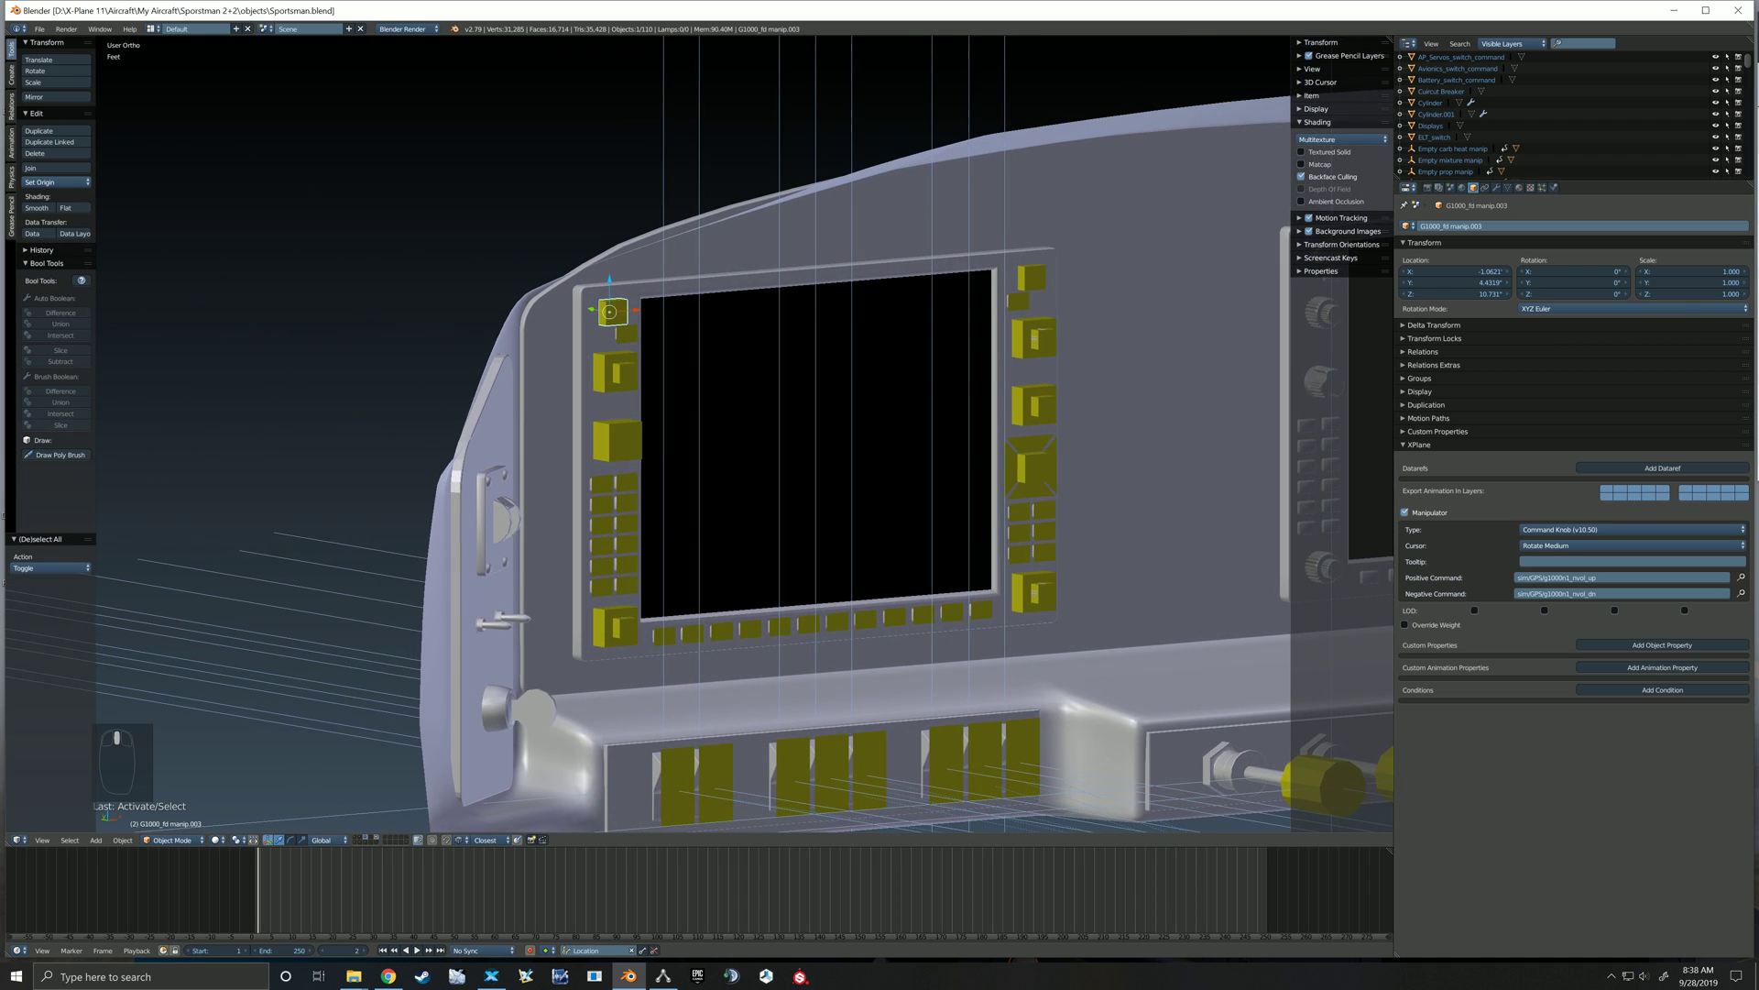
pyautogui.scroll(3, 920, 462)
pyautogui.scroll(-3, 919, 462)
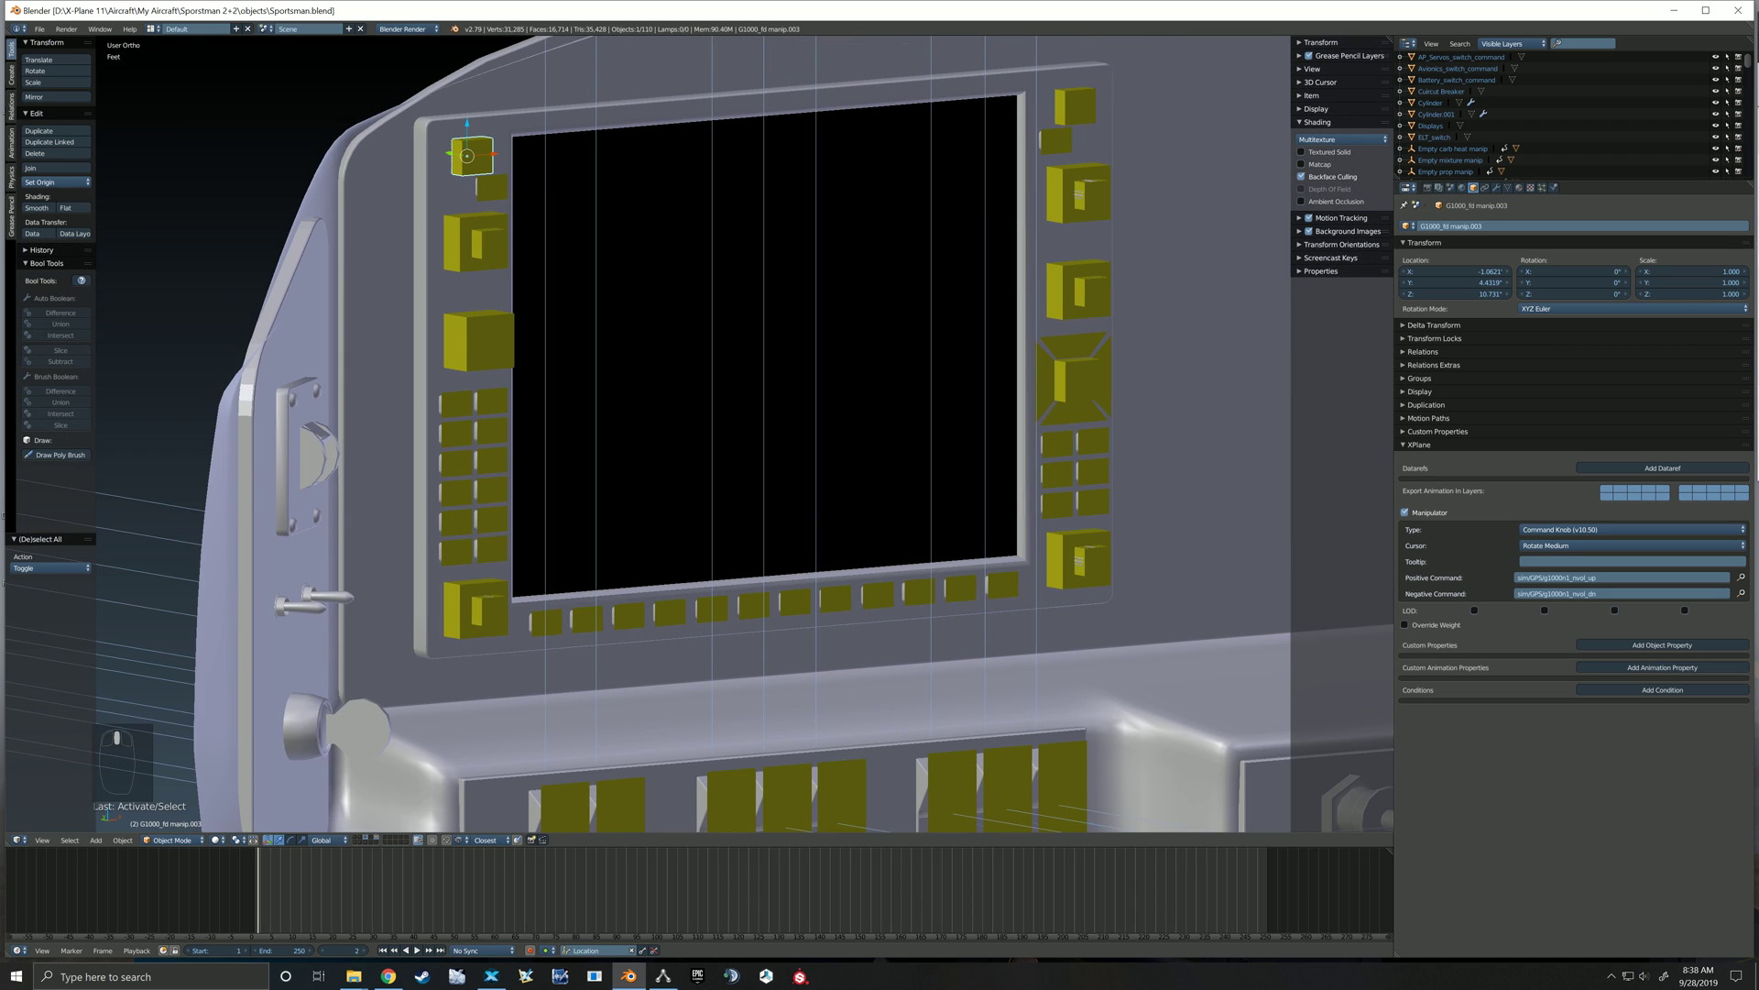
pyautogui.scroll(-2, 919, 462)
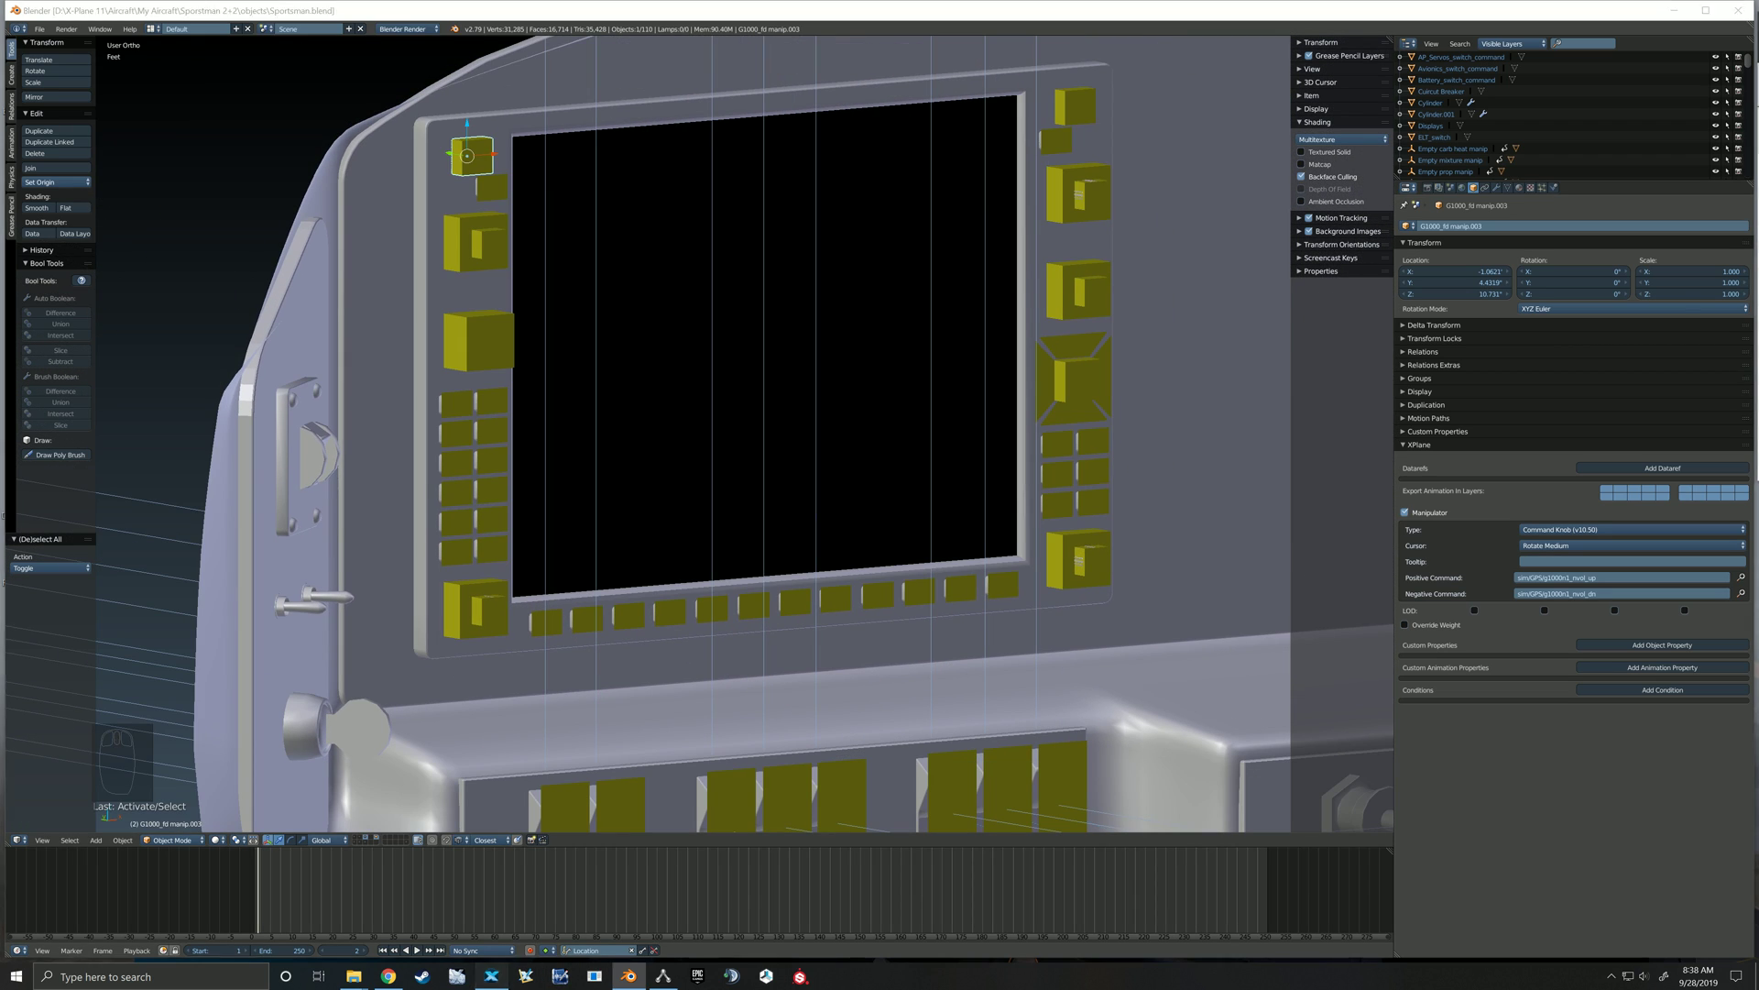
# Switch to X-Plane 11 and start loading the flight
pyautogui.click(492, 976)
pyautogui.click(232, 484)
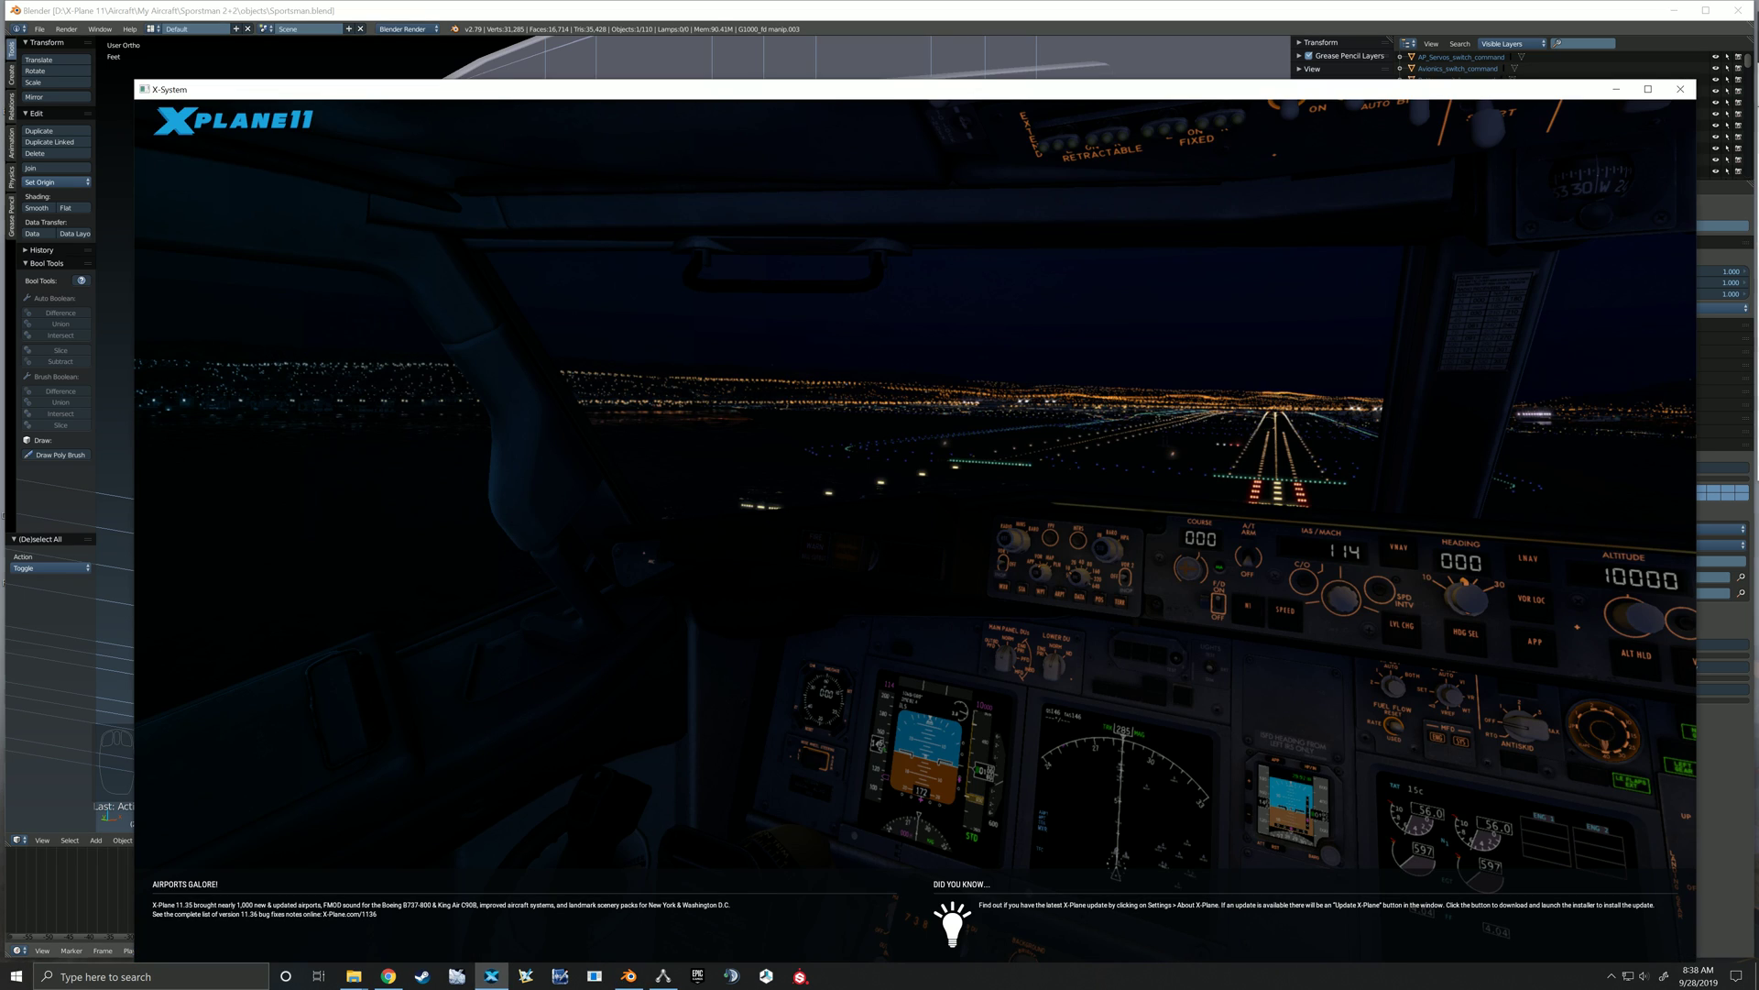
# Switch back to Blender, show only the layer with the manipulators and displays, and clear the selection
pyautogui.click(586, 12)
pyautogui.keyDown('shift'); pyautogui.moveTo(696, 412); pyautogui.dragTo(591, 429, button='middle'); pyautogui.keyUp('shift')
pyautogui.scroll(-1, 642, 434)
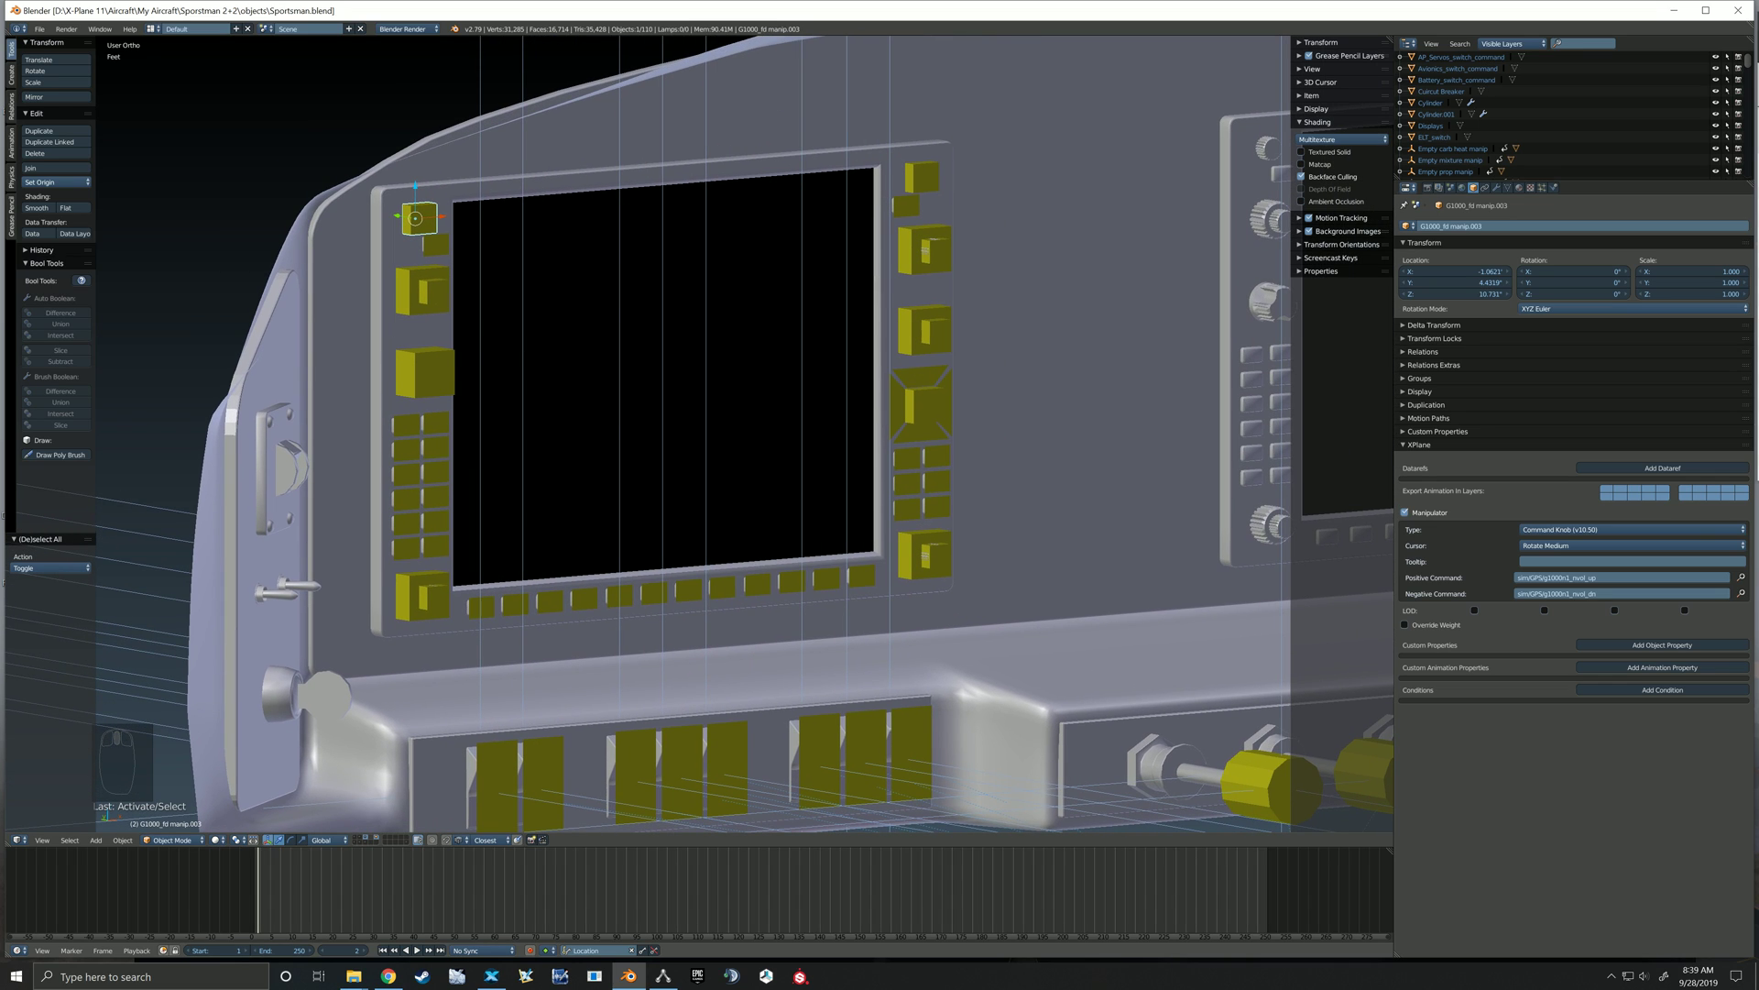
pyautogui.click(376, 838)
pyautogui.scroll(-2, 699, 435)
pyautogui.press('a')
pyautogui.moveTo(699, 434)
pyautogui.keyDown('shift'); pyautogui.mouseDown(button='middle')
pyautogui.moveTo(600, 404)
pyautogui.moveTo(705, 434)
pyautogui.moveTo(670, 341)
pyautogui.moveTo(559, 395)
pyautogui.moveTo(633, 373)
pyautogui.moveTo(635, 356)
pyautogui.moveTo(674, 417)
pyautogui.mouseUp(button='middle'); pyautogui.keyUp('shift')
pyautogui.scroll(-5, 728, 441)
pyautogui.scroll(2, 754, 434)
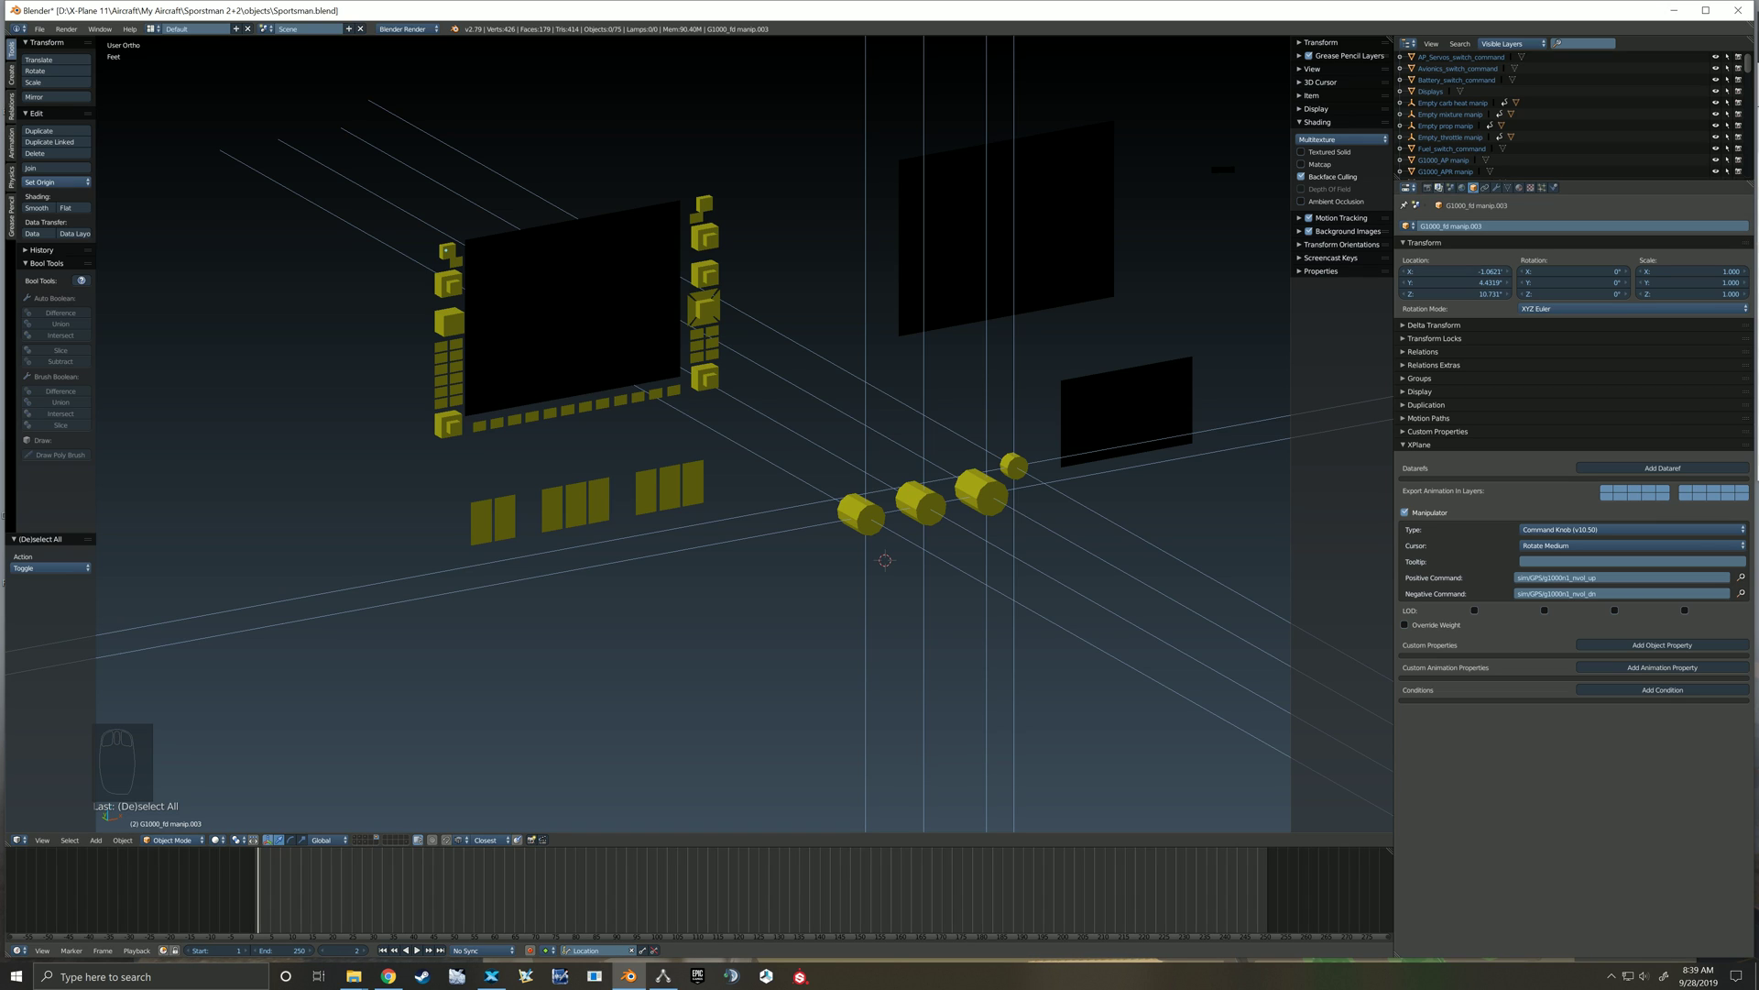
# Open the scene's XPlane export settings and save the file
pyautogui.click(1451, 188)
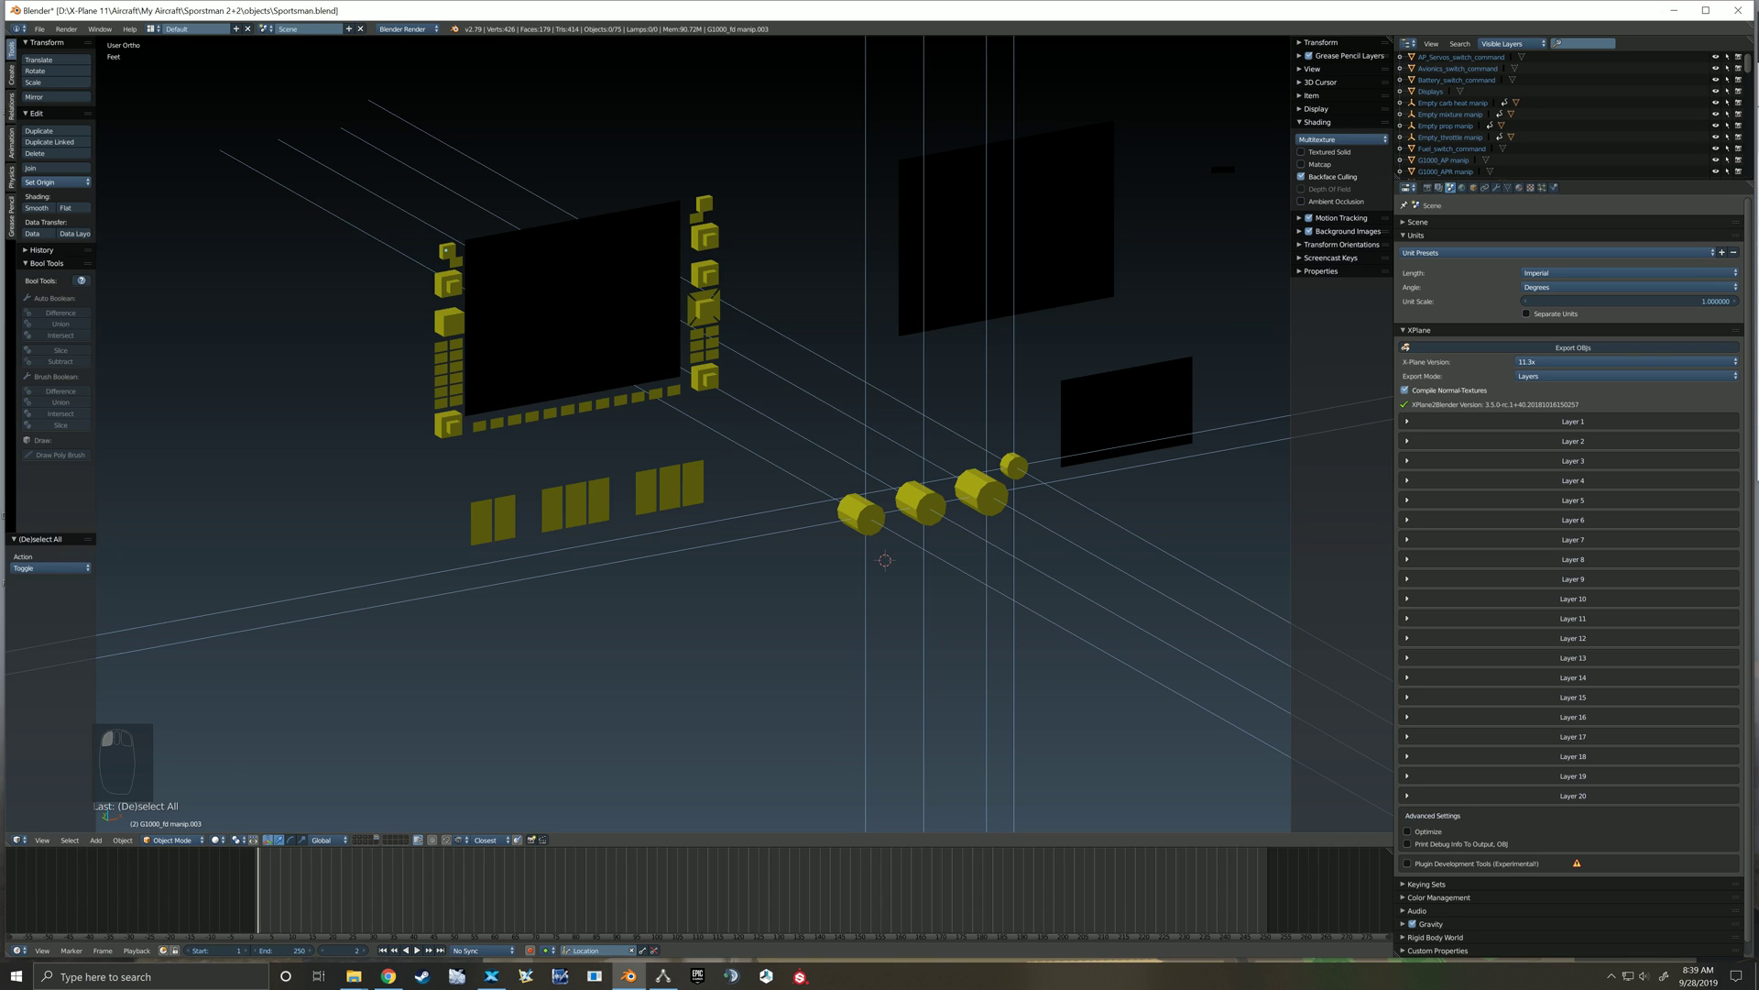
pyautogui.hotkey('ctrl', 's')
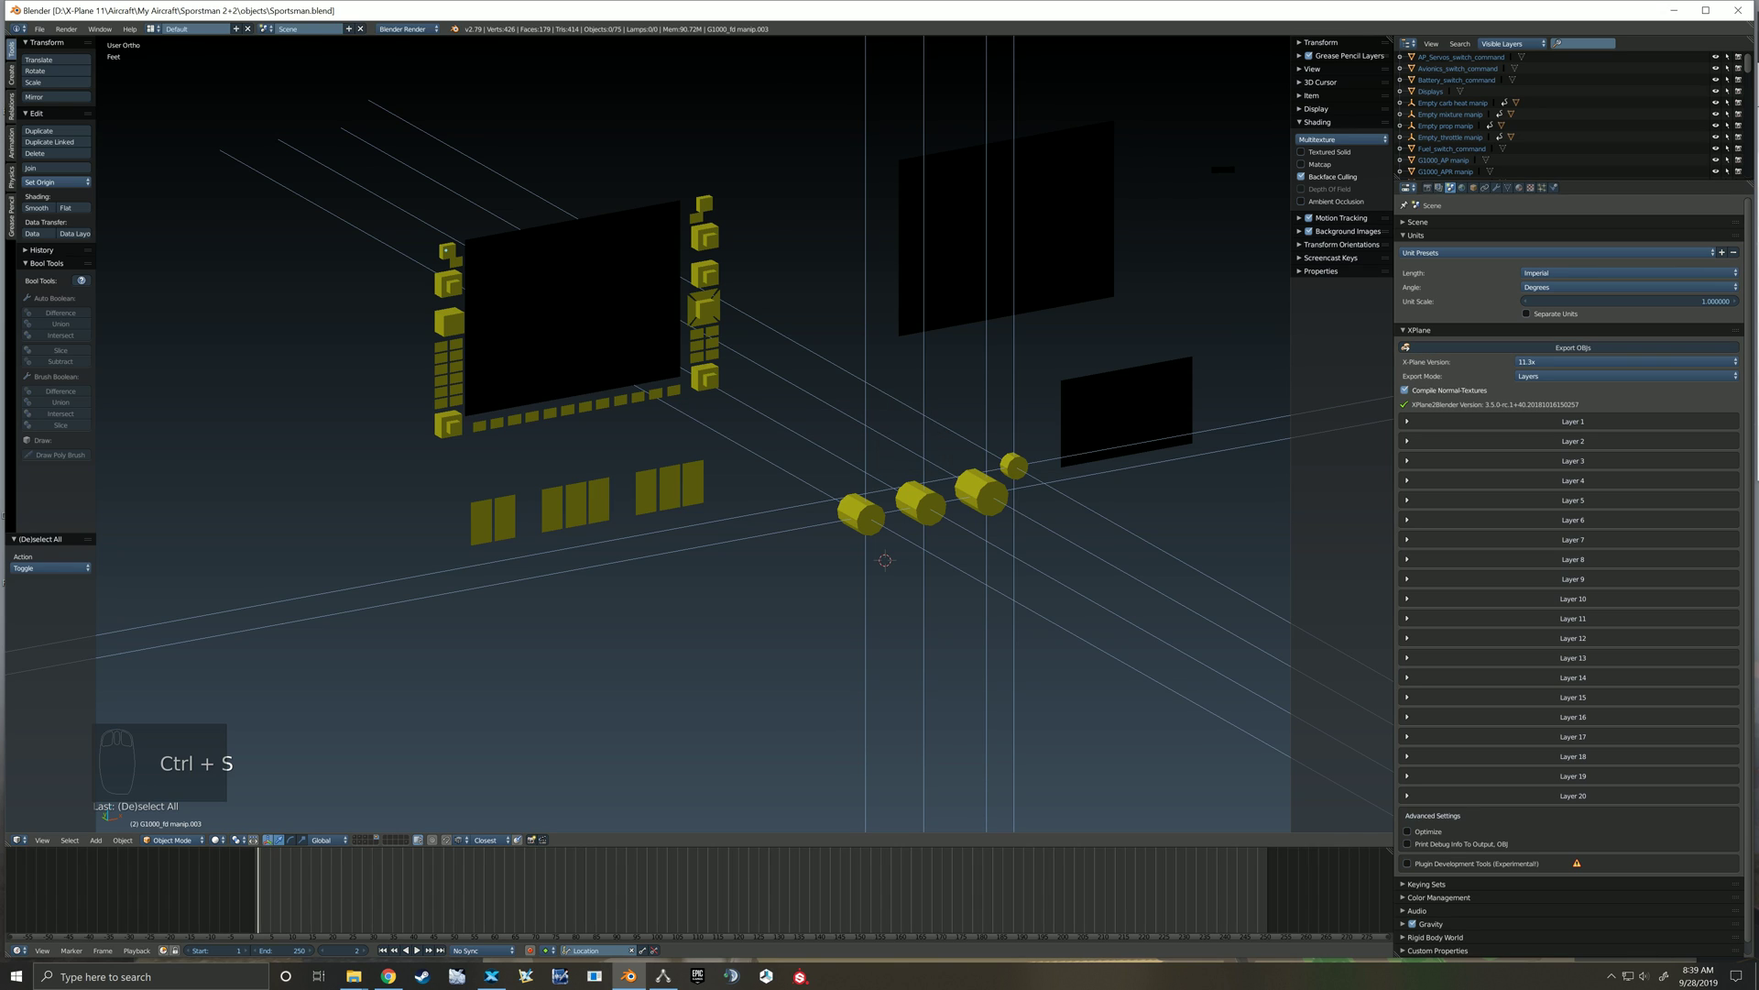
# Switch to X-Plane 11, reposition its window and reload the current aircraft and art
pyautogui.click(491, 976)
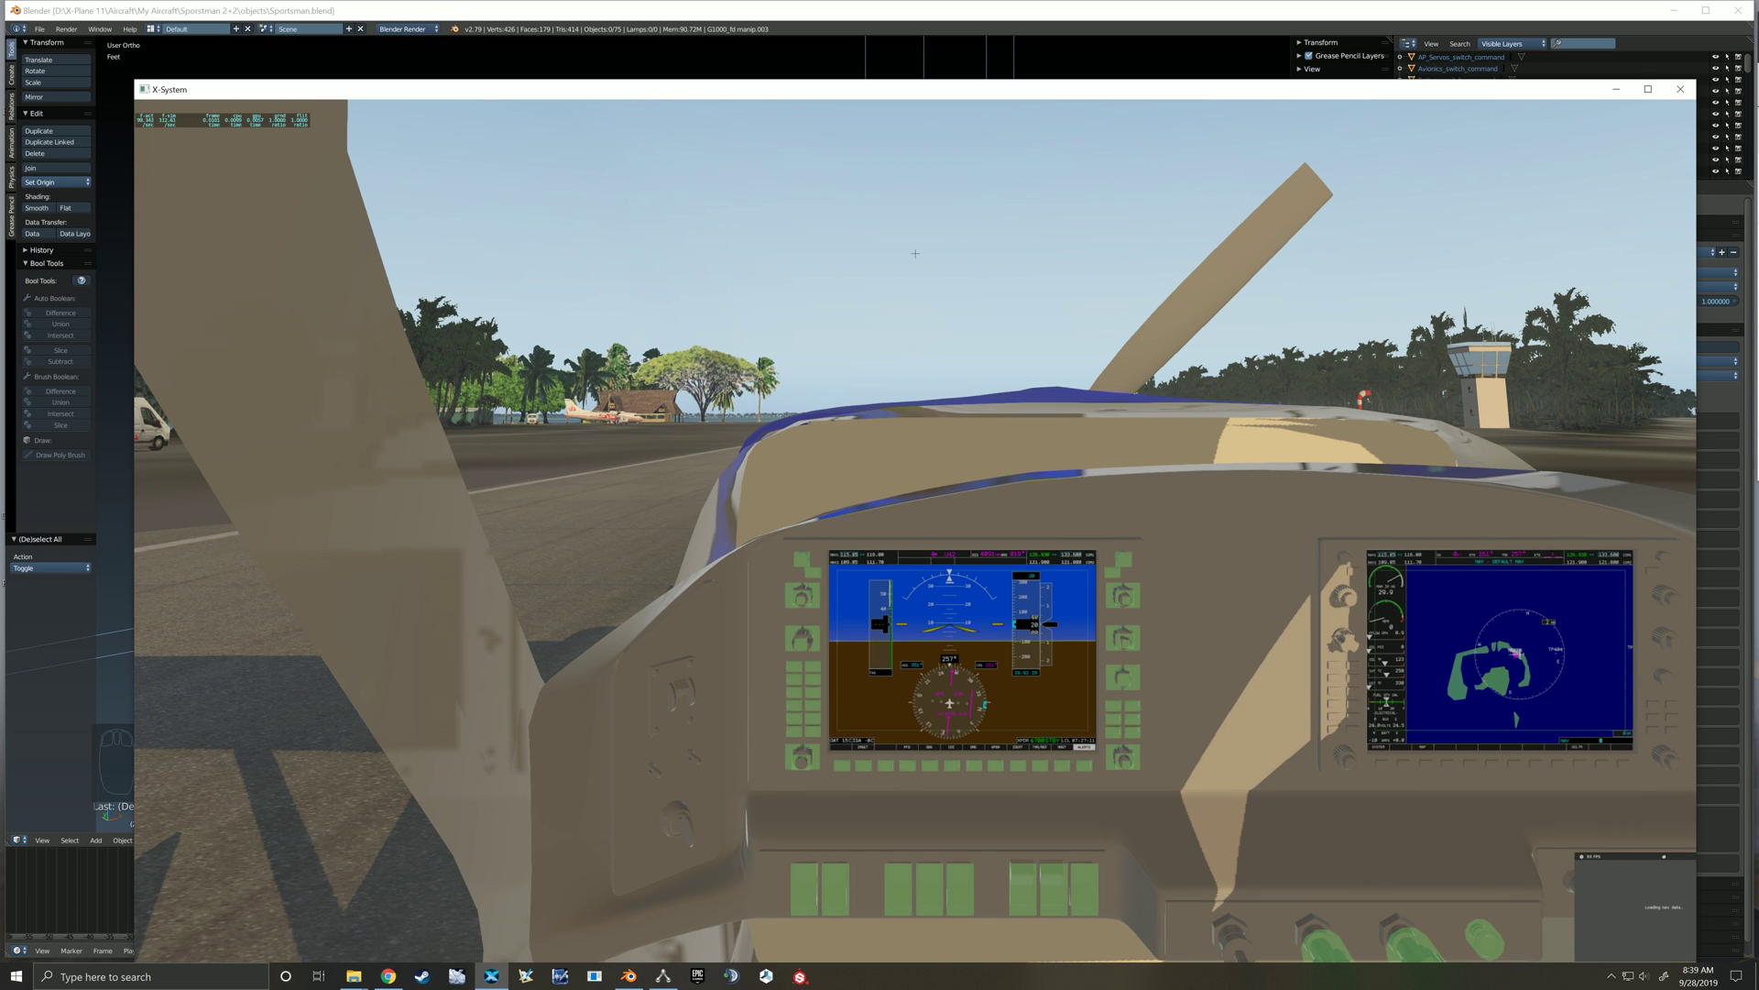
pyautogui.moveTo(292, 91); pyautogui.dragTo(242, 22)
pyautogui.click(176, 37)
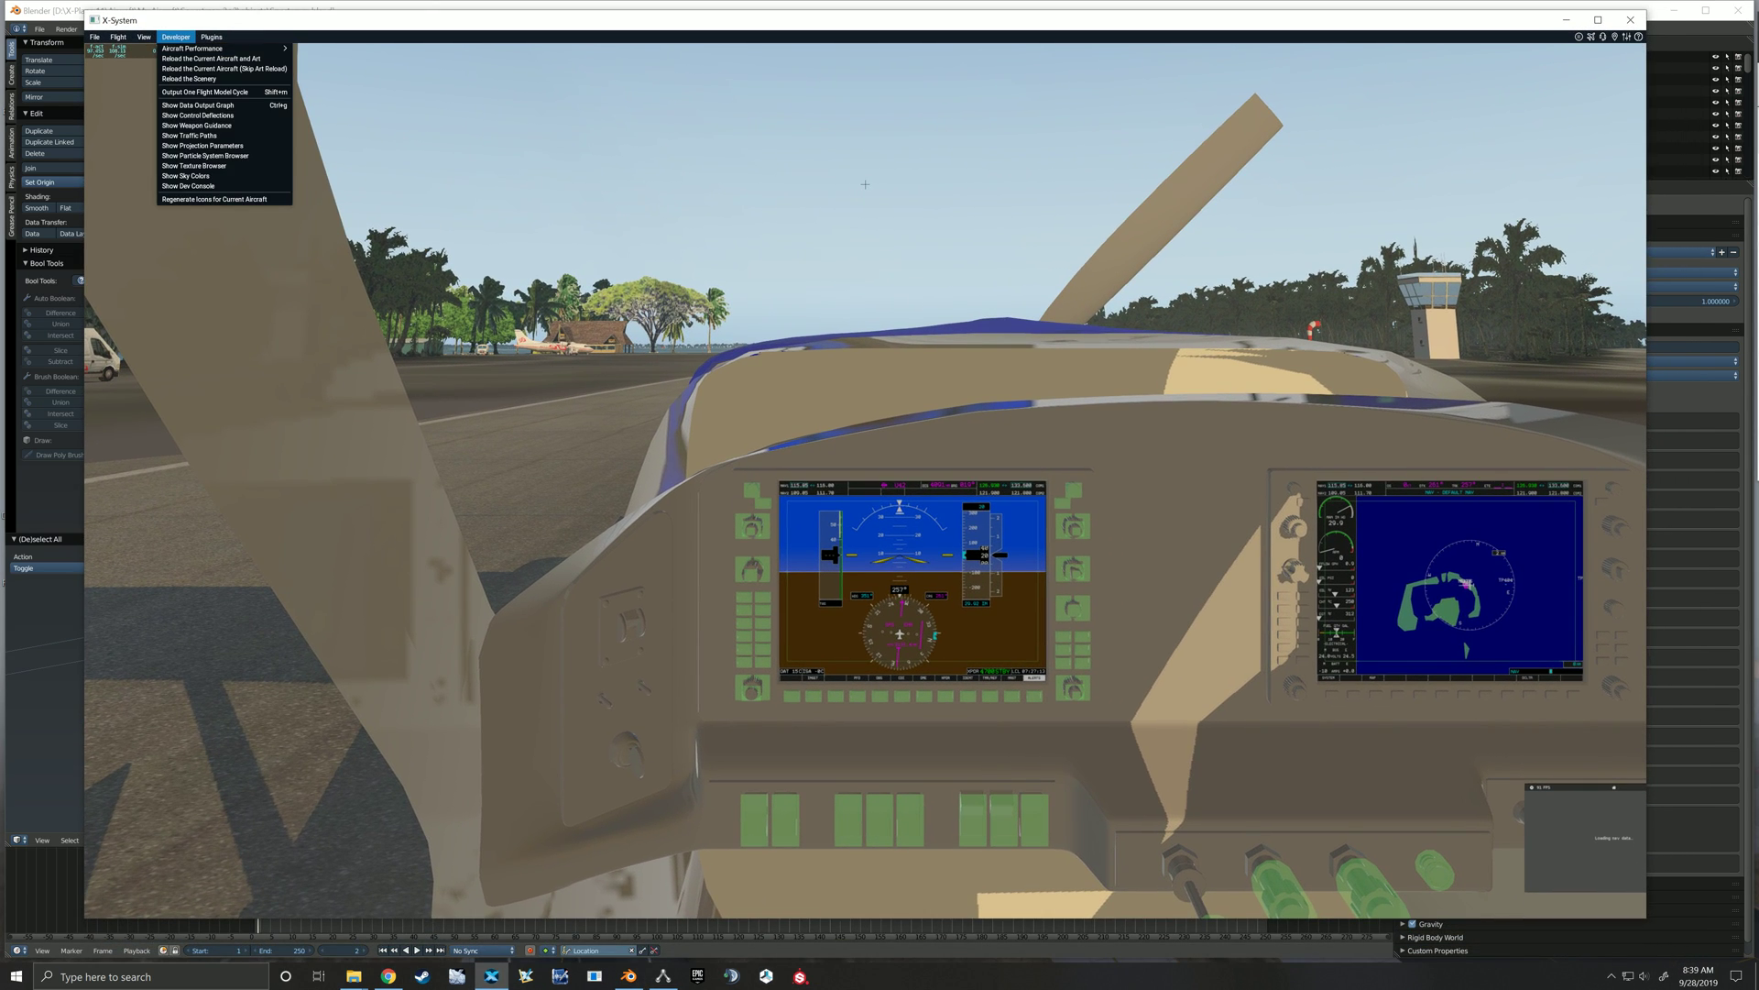
pyautogui.moveTo(193, 48)
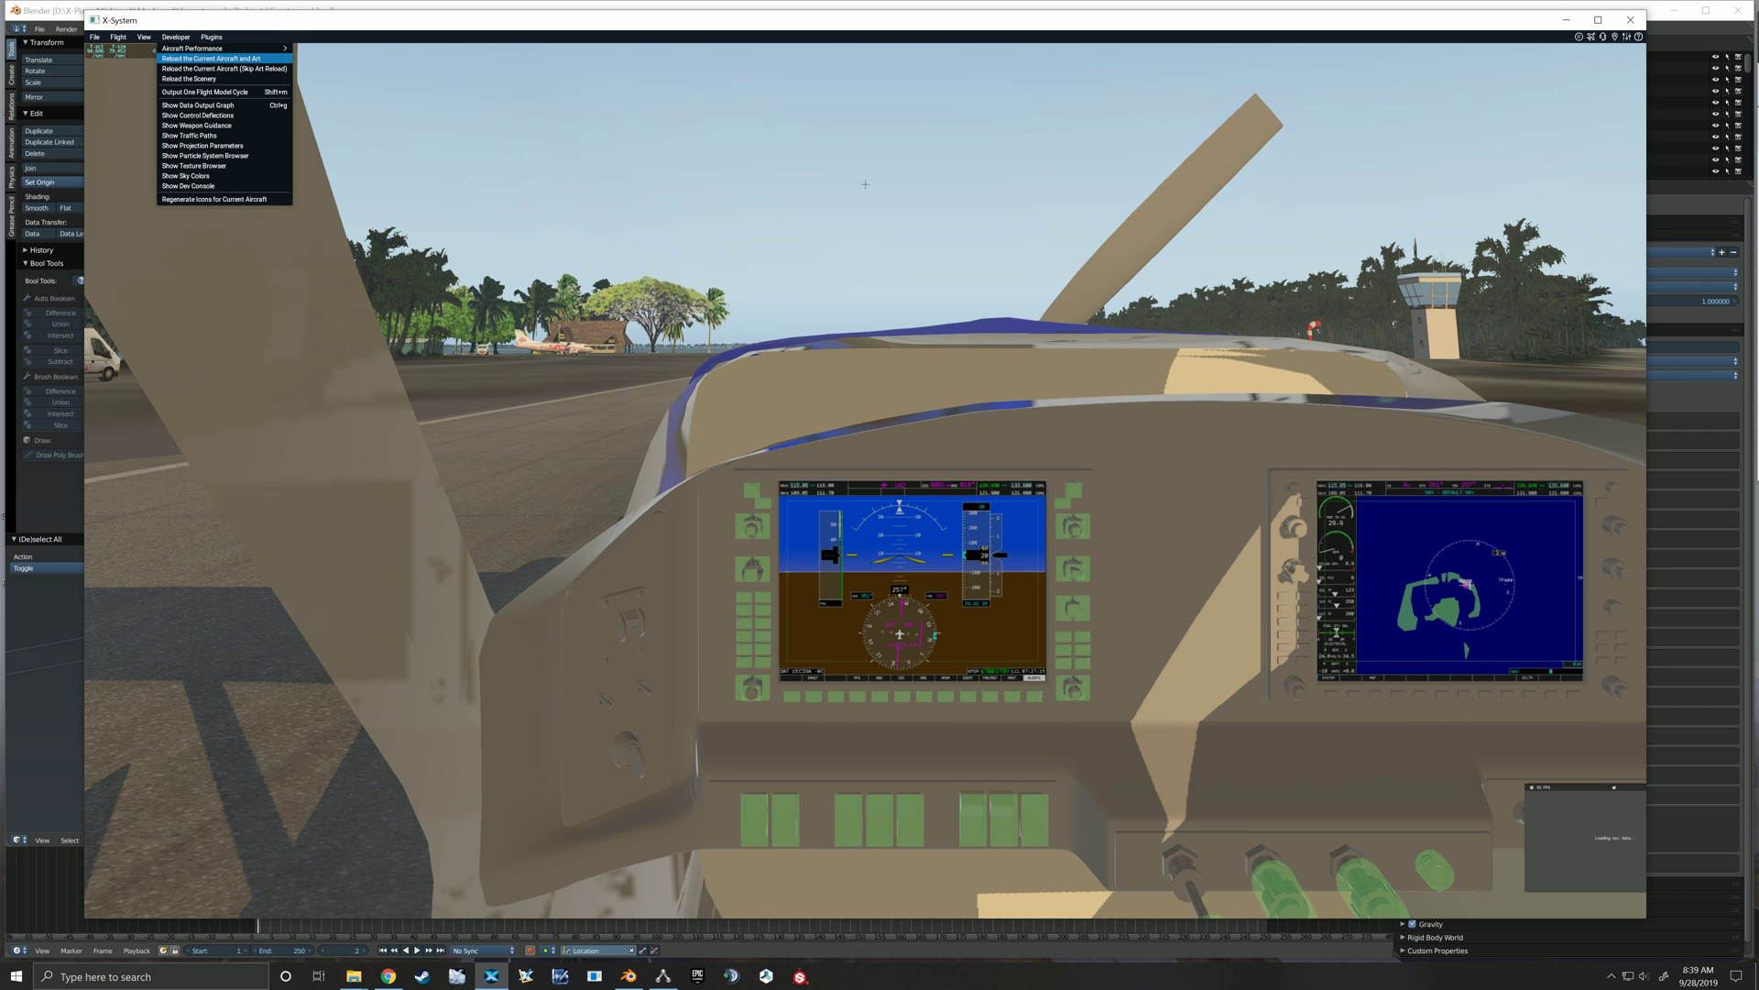
pyautogui.click(211, 58)
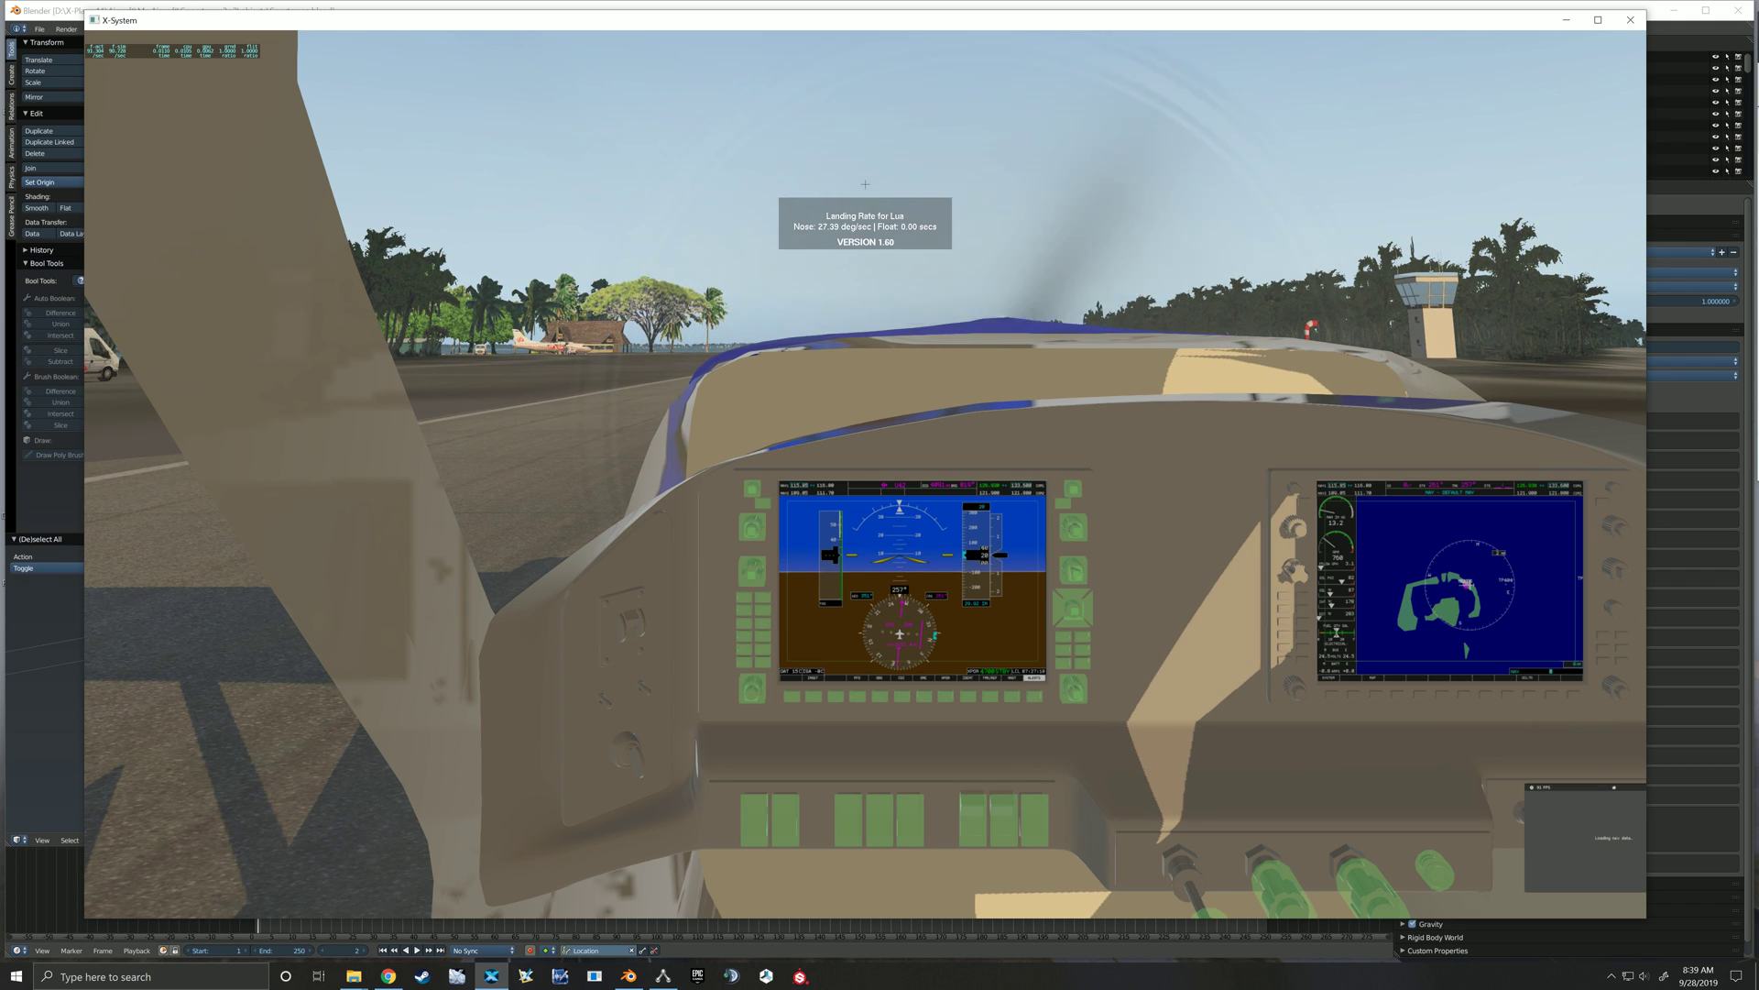
# Bring the cockpit view close to the pilot's G1000 and turn off the instrument click regions
pyautogui.moveTo(865, 474); pyautogui.dragTo(1008, 639, button='right')
pyautogui.scroll(3, 1008, 639)
pyautogui.scroll(2, 865, 474)
pyautogui.moveTo(865, 473); pyautogui.dragTo(779, 527, button='right')
pyautogui.scroll(3, 889, 587)
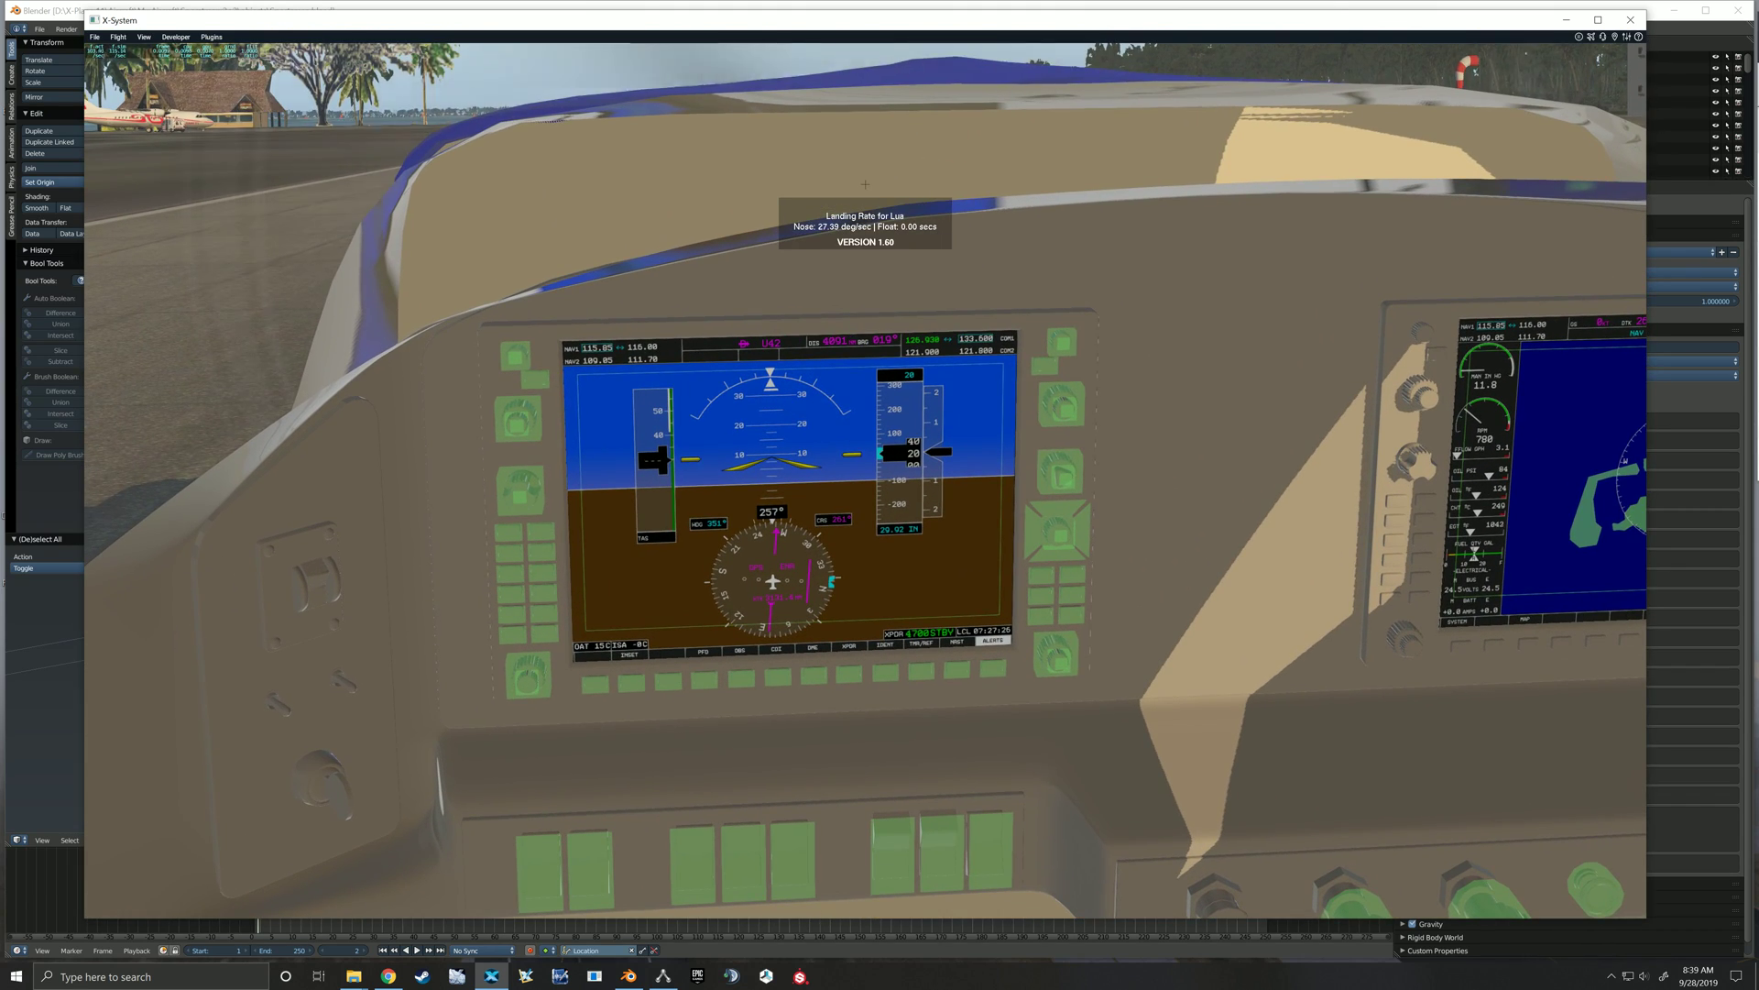
pyautogui.click(144, 37)
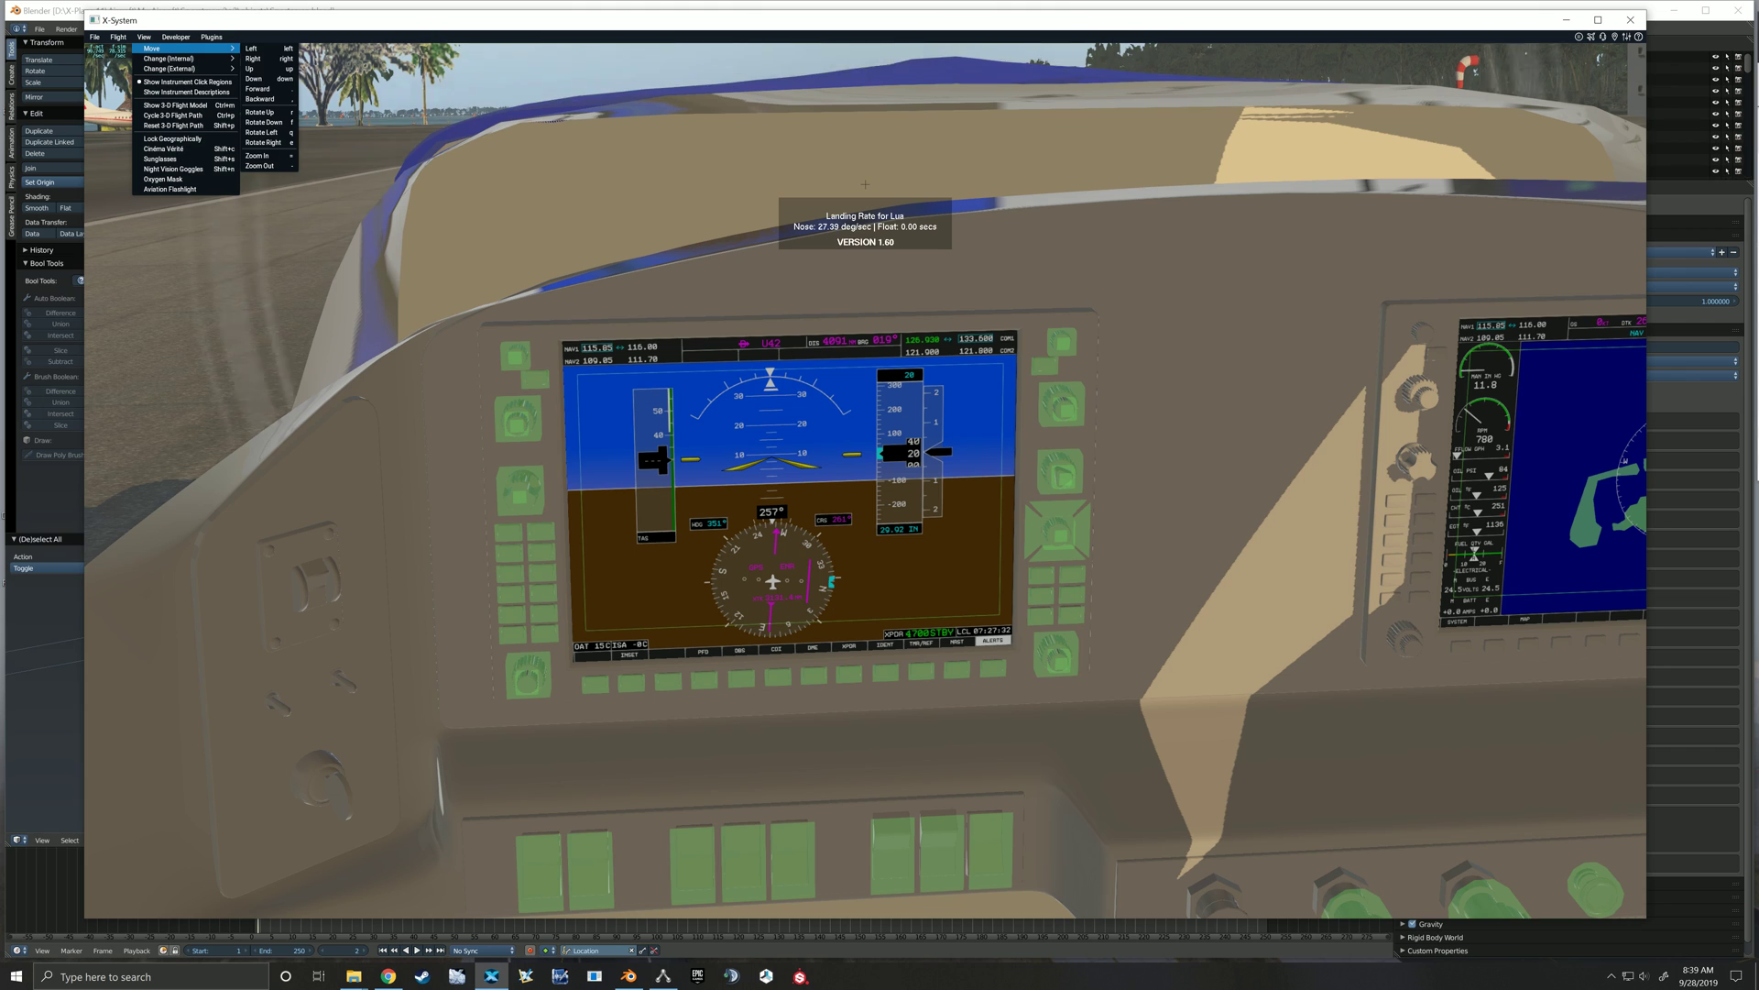
pyautogui.click(188, 82)
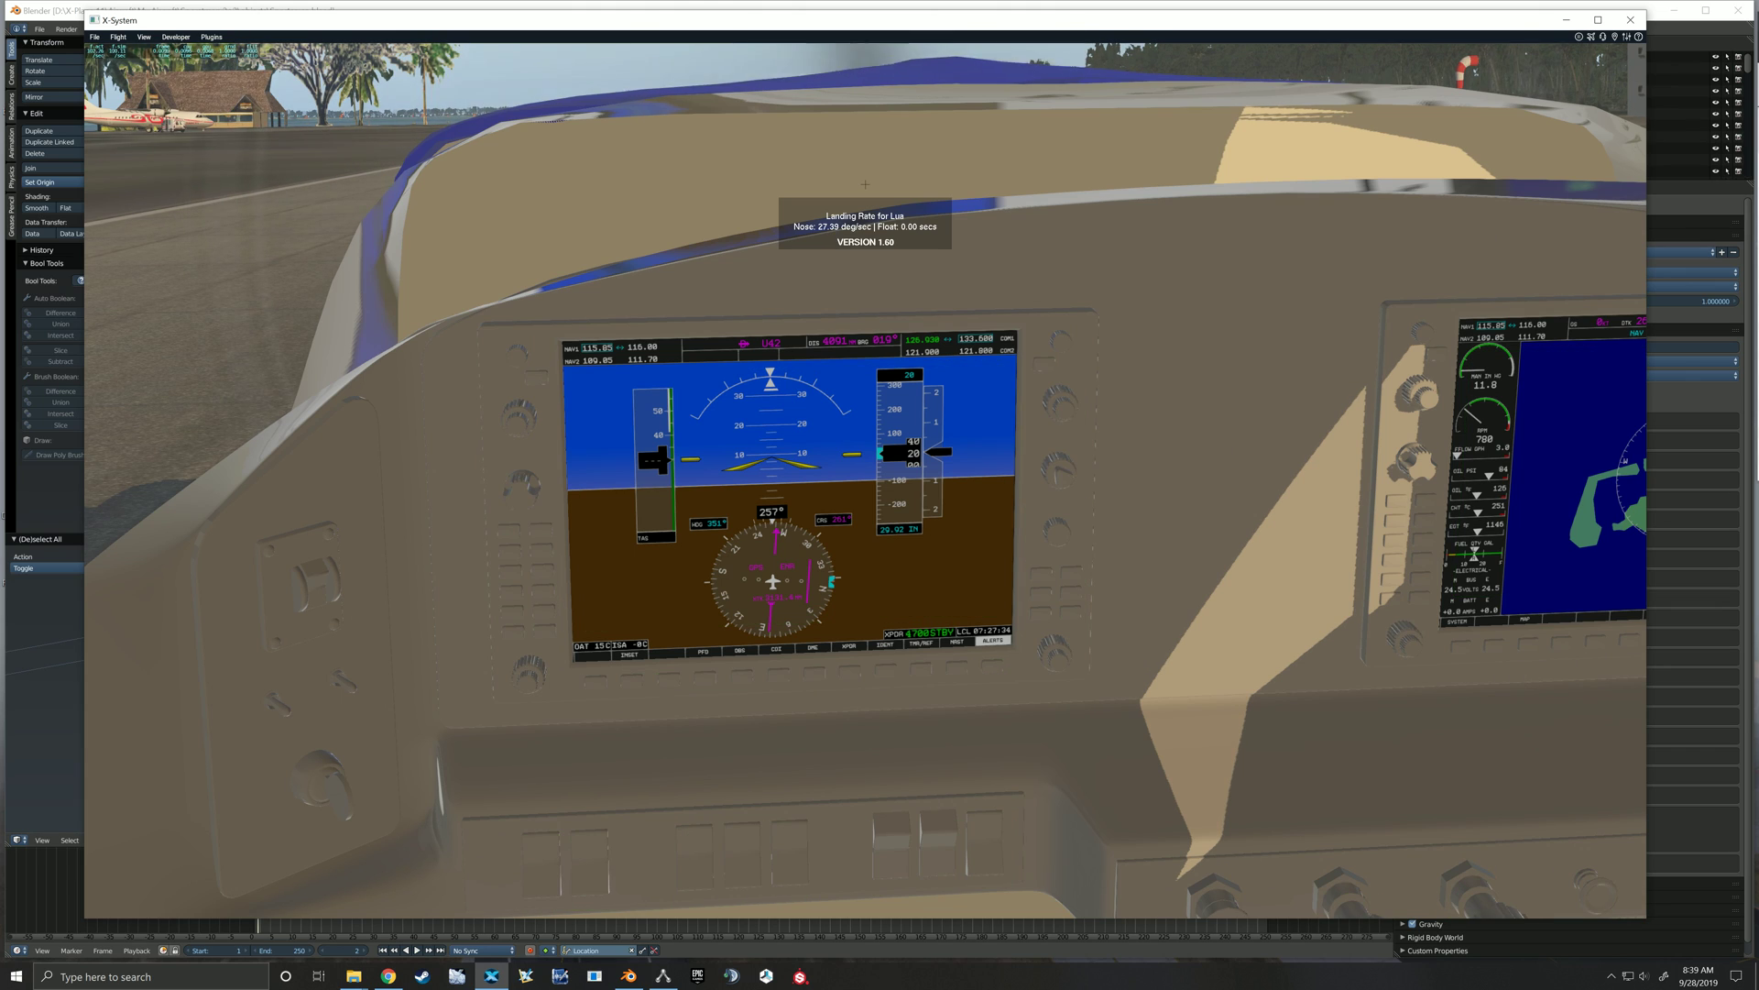
pyautogui.click(144, 37)
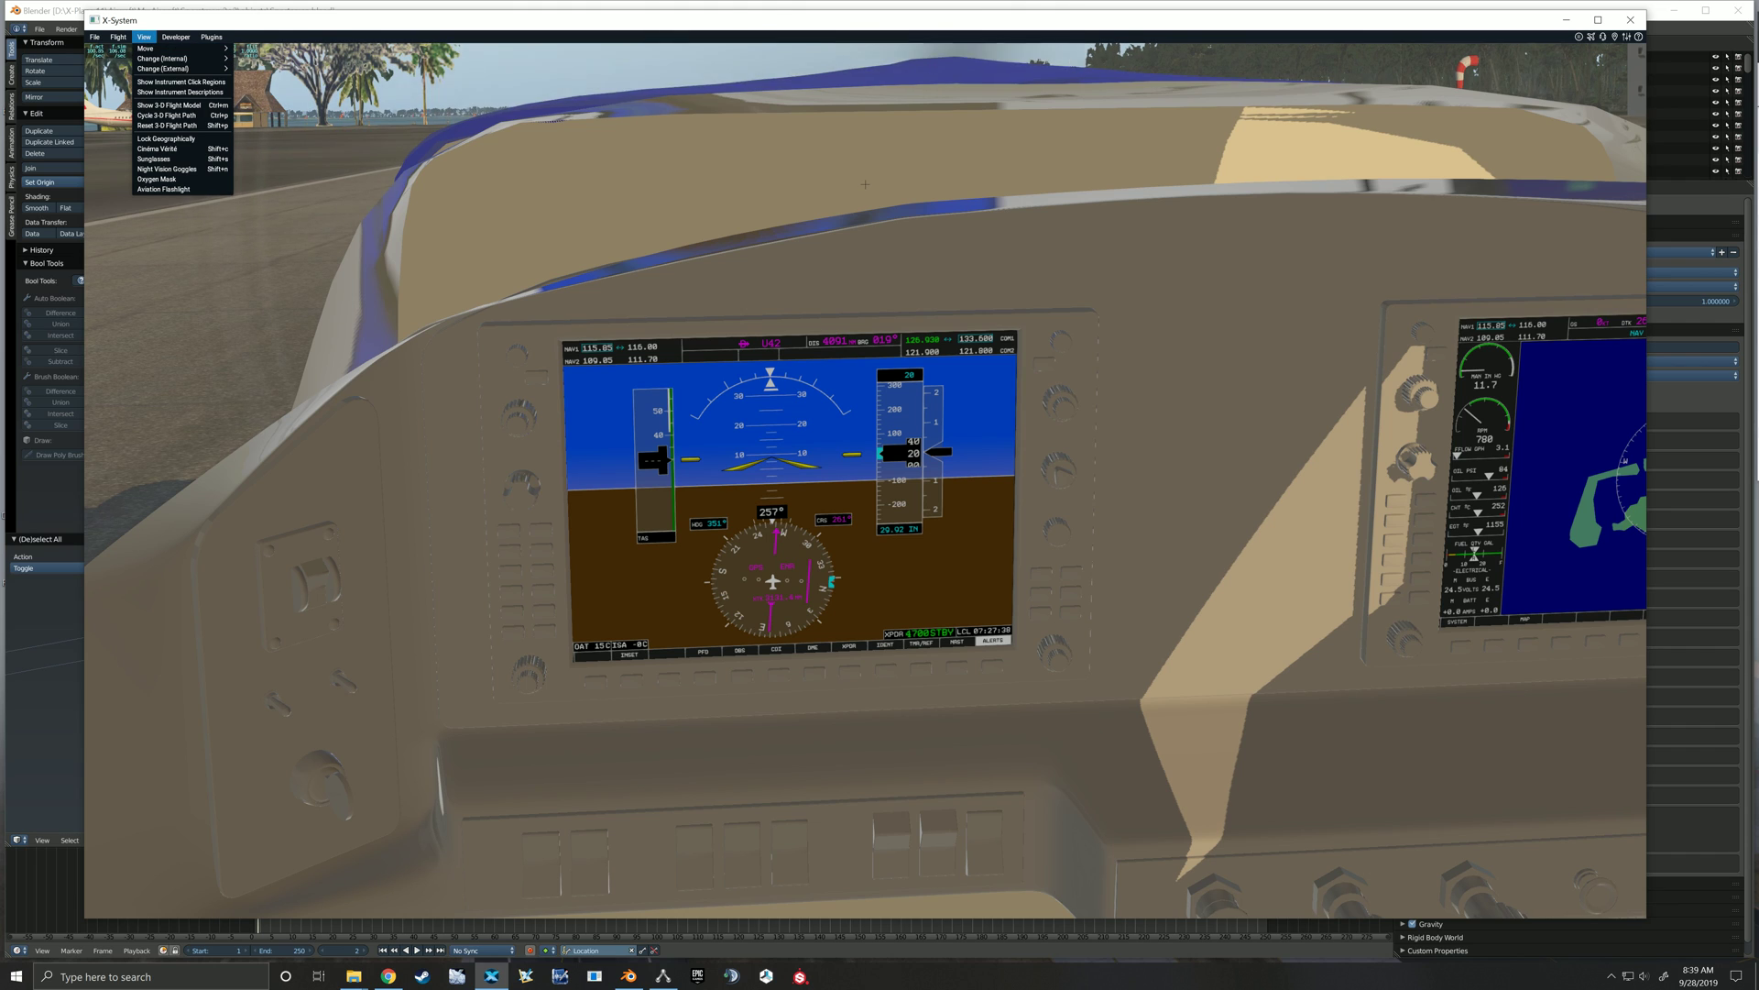
pyautogui.moveTo(176, 36)
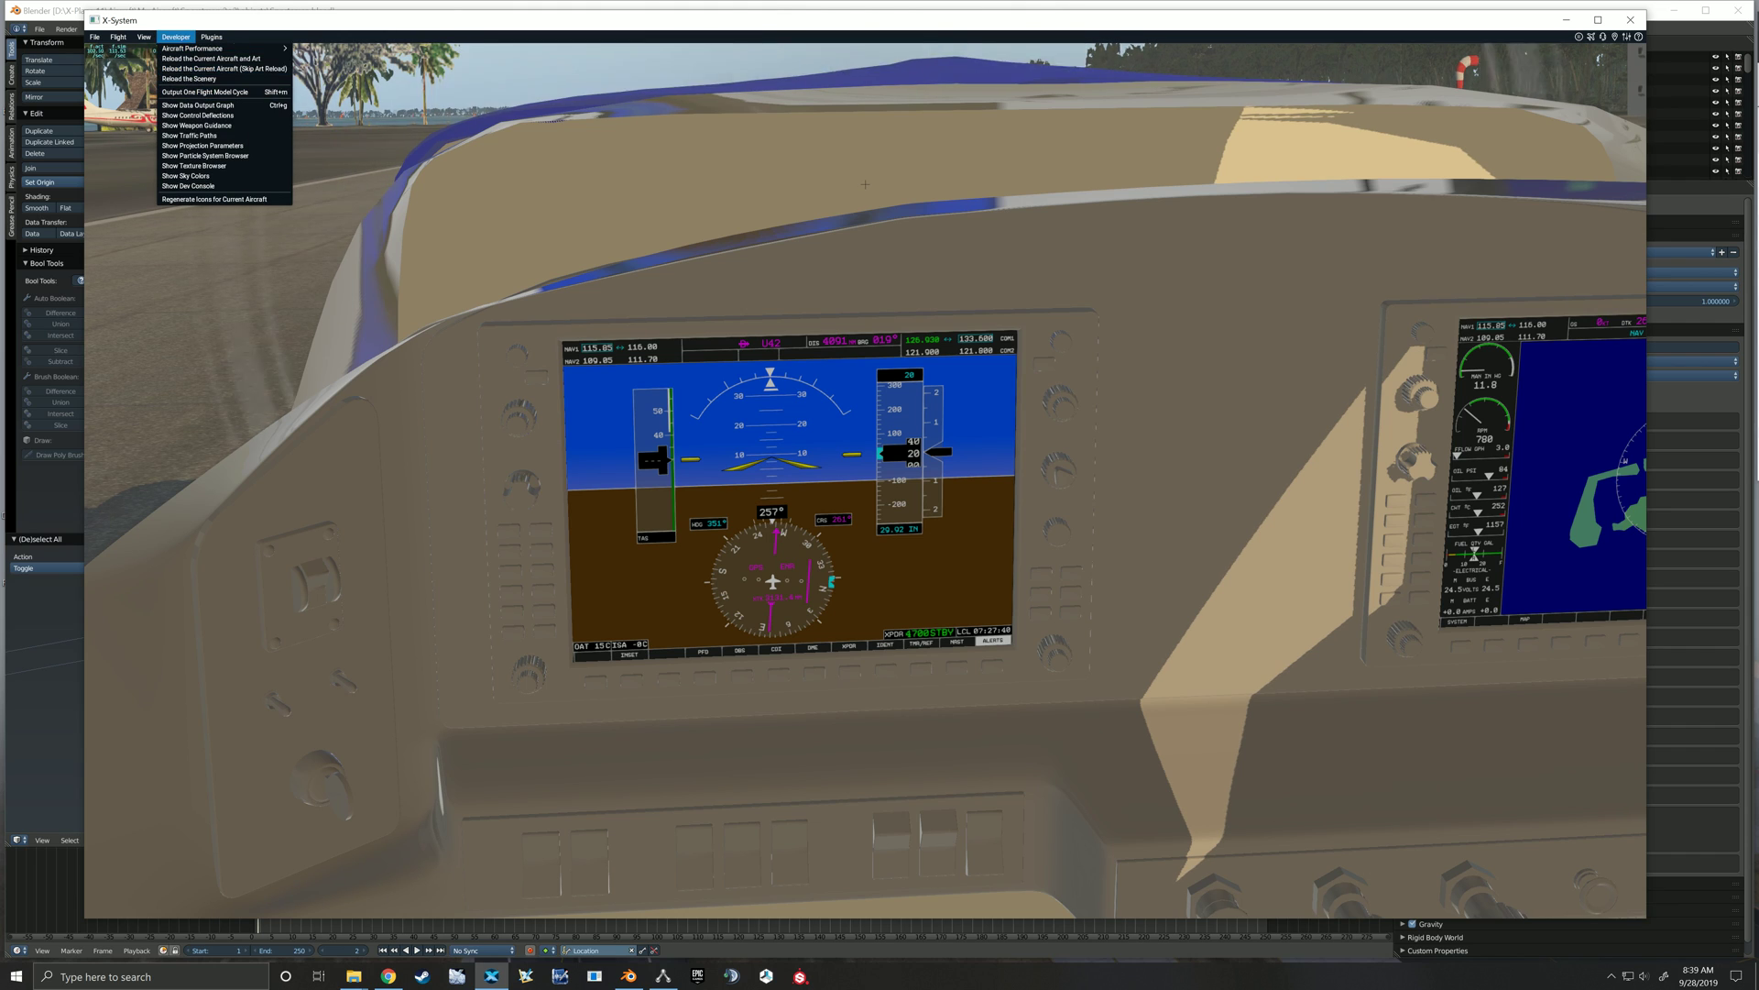
pyautogui.click(144, 37)
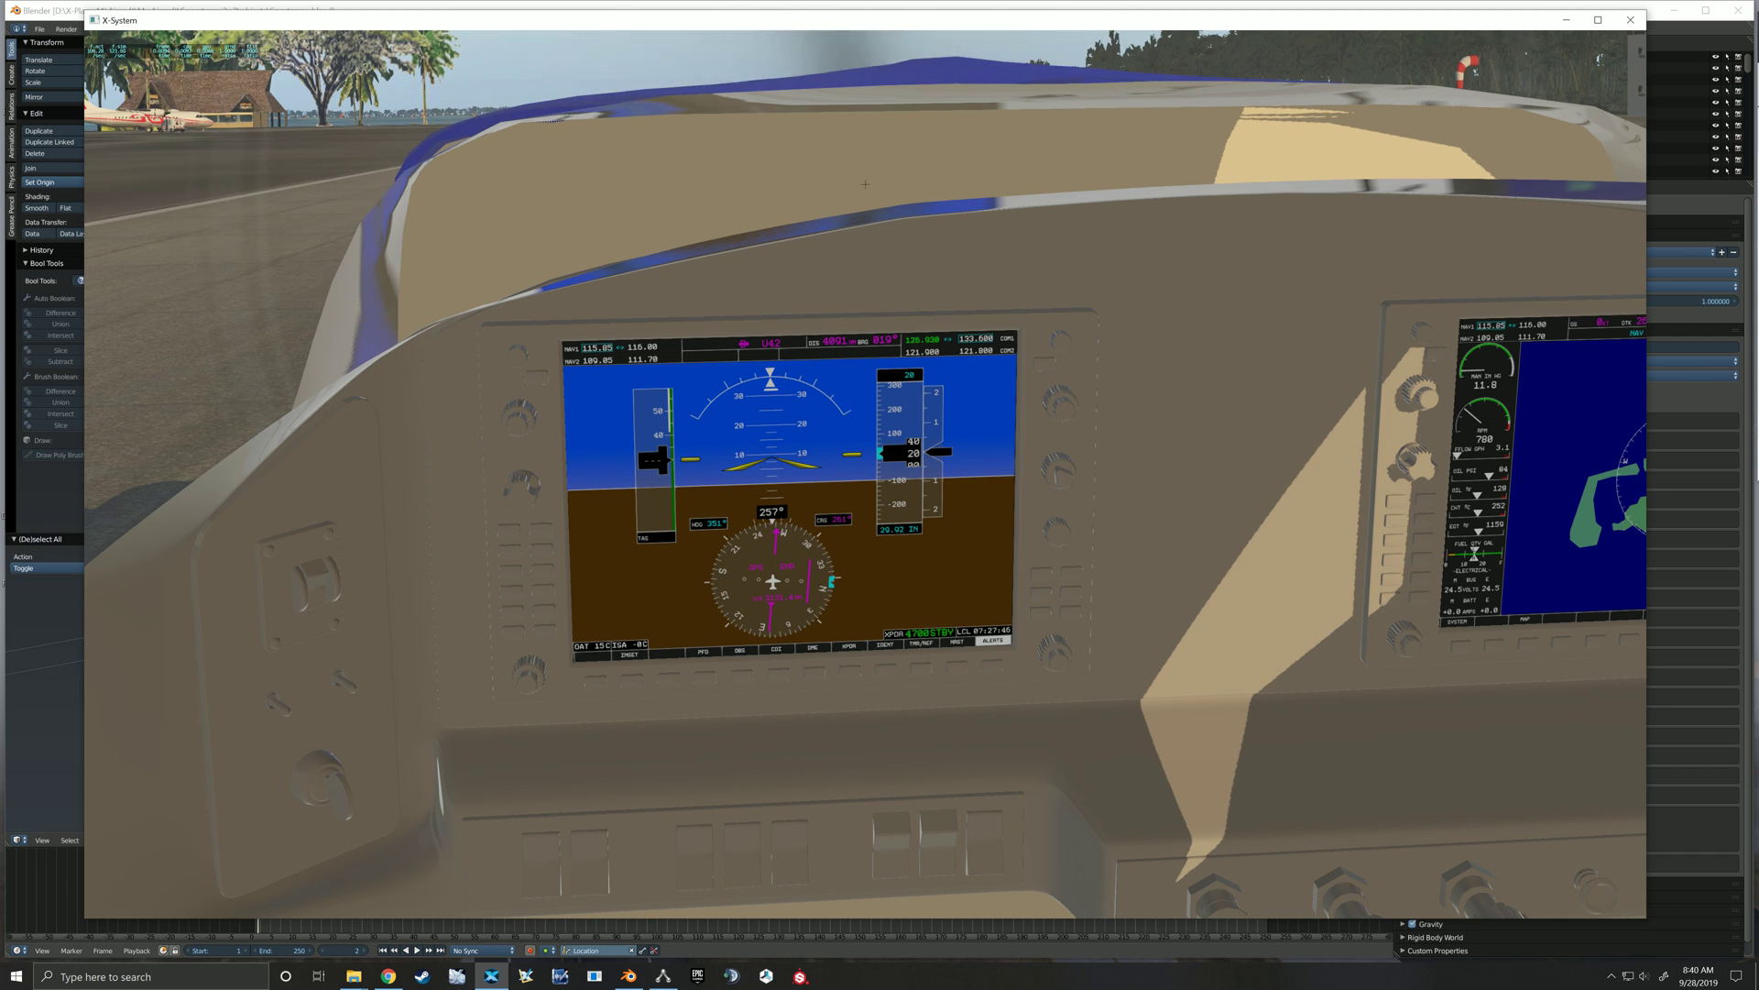
# Test the NAV knob by tuning the NAV1 standby frequency, switching to NAV2, and turning its frequency up and down
pyautogui.scroll(1, 519, 415)
pyautogui.click(520, 415)
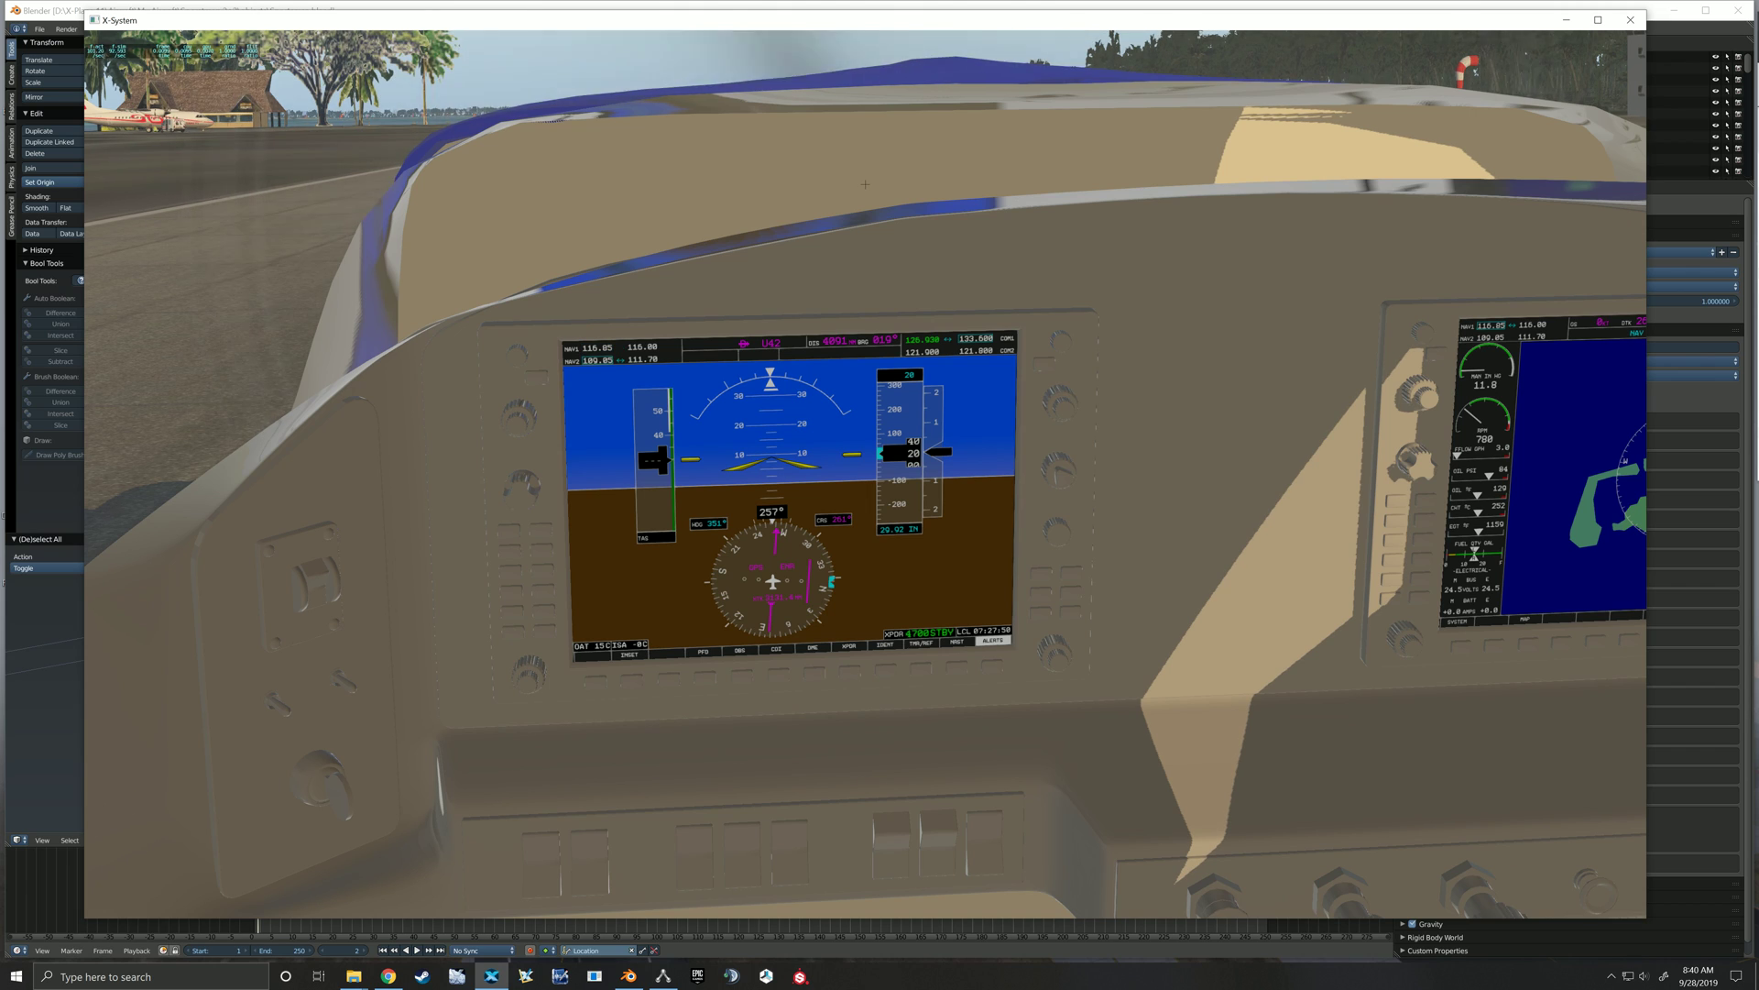
pyautogui.scroll(7, 519, 415)
pyautogui.scroll(-5, 519, 416)
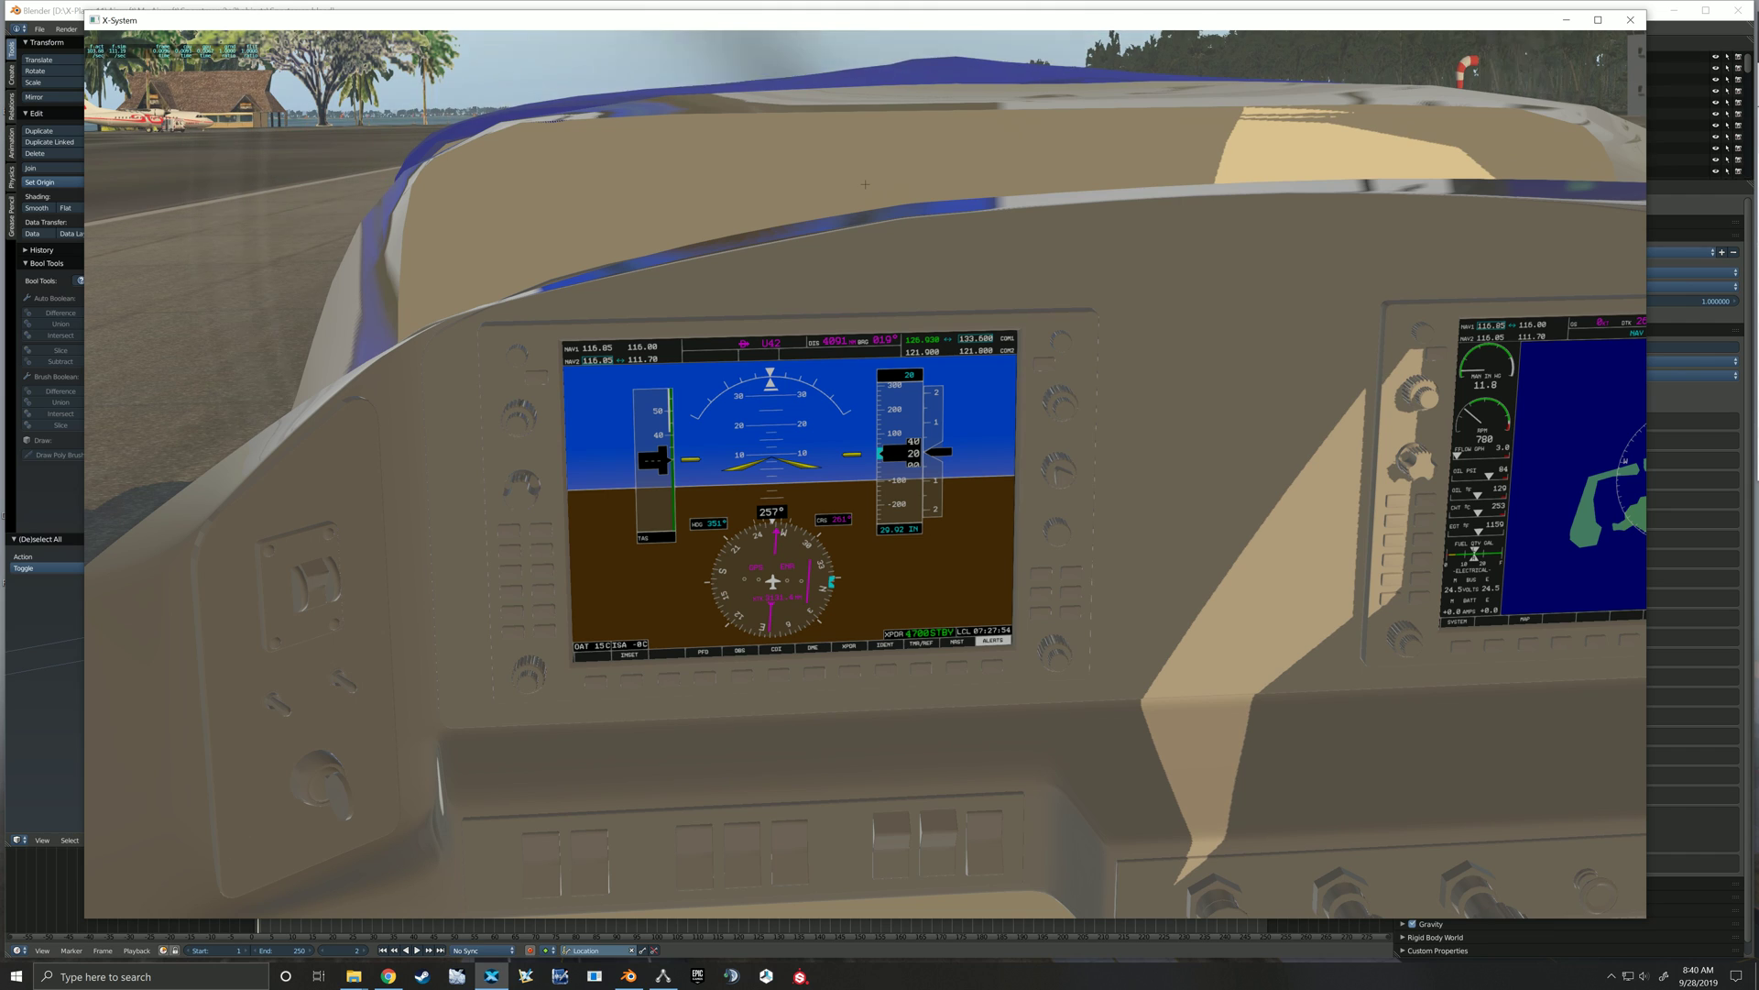
pyautogui.scroll(-1, 520, 415)
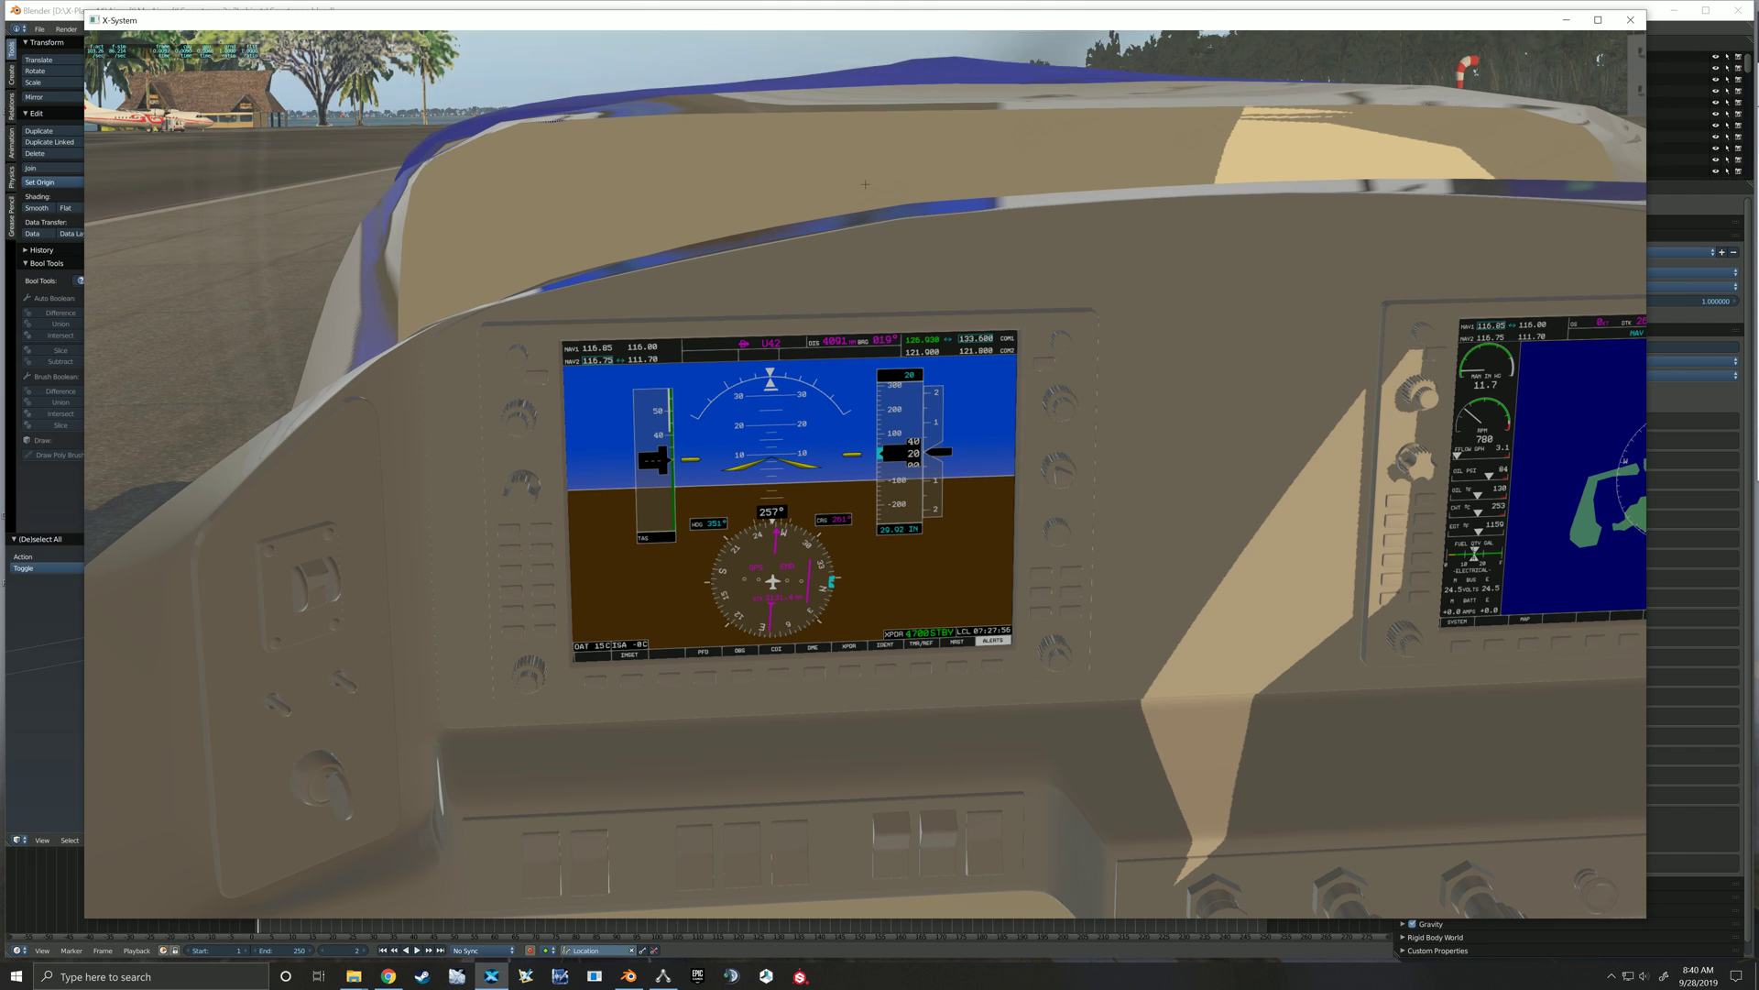
# Test the heading knob by turning the heading bug a long way and syncing it to the current heading
pyautogui.scroll(1, 522, 486)
pyautogui.scroll(20, 523, 486)
pyautogui.scroll(20, 522, 485)
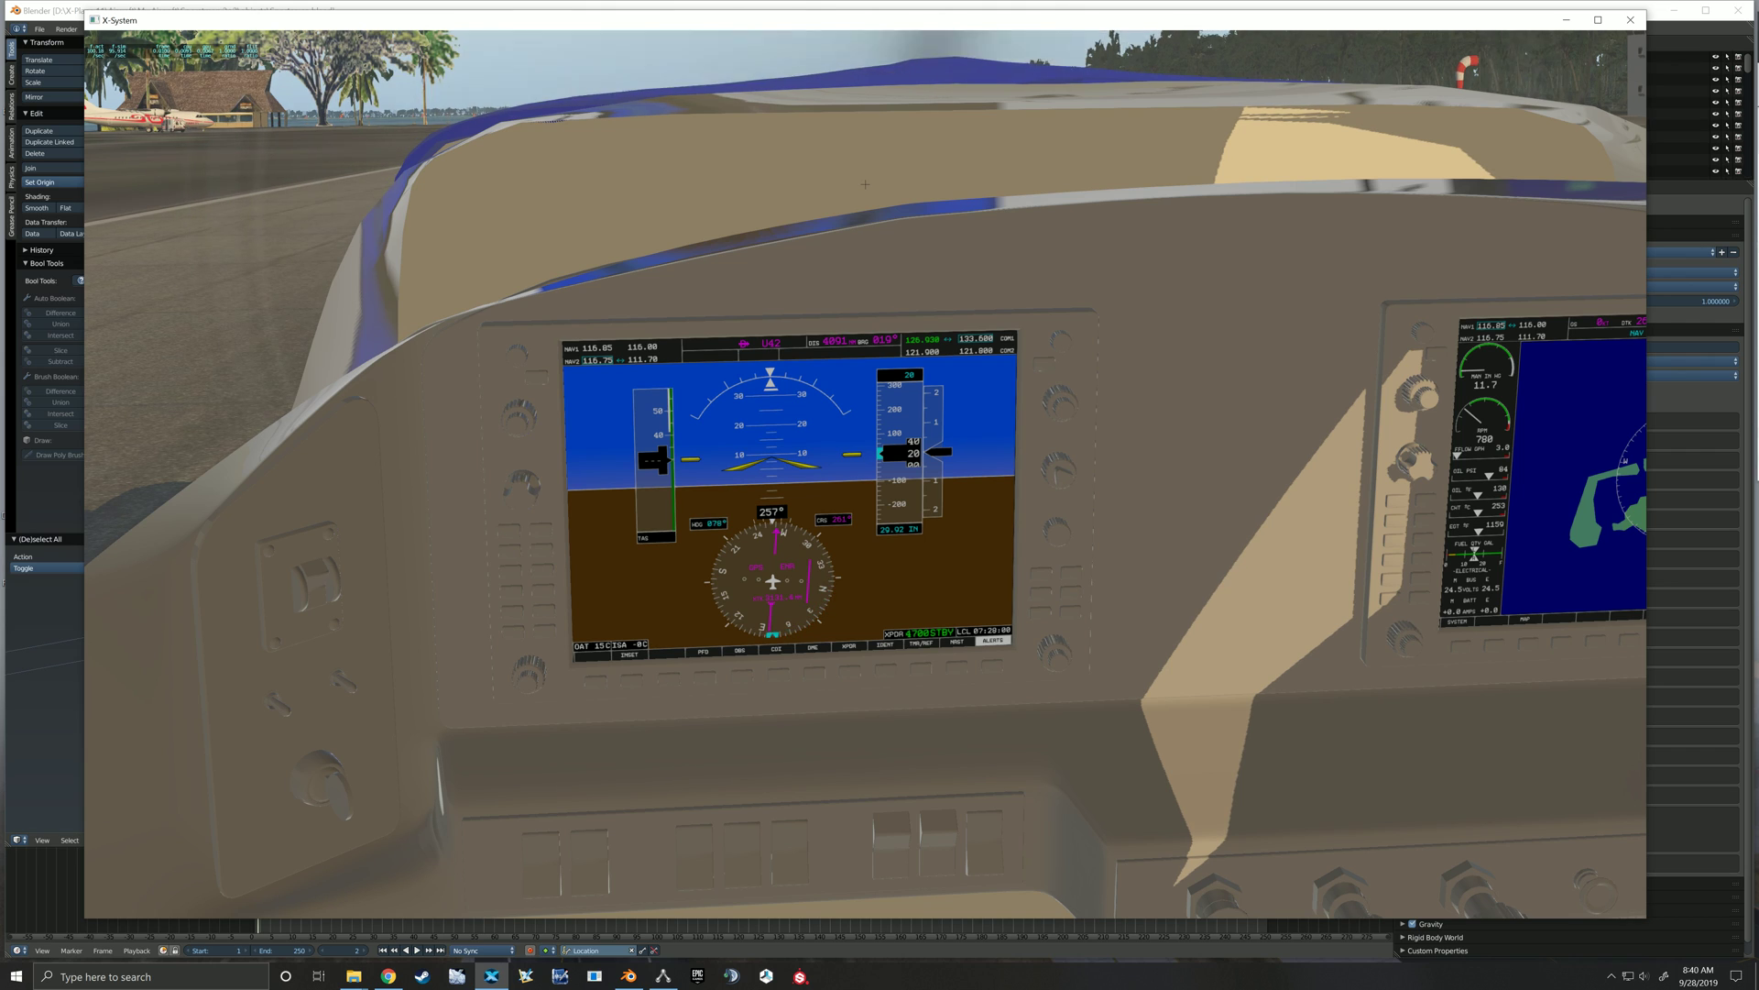
pyautogui.click(523, 485)
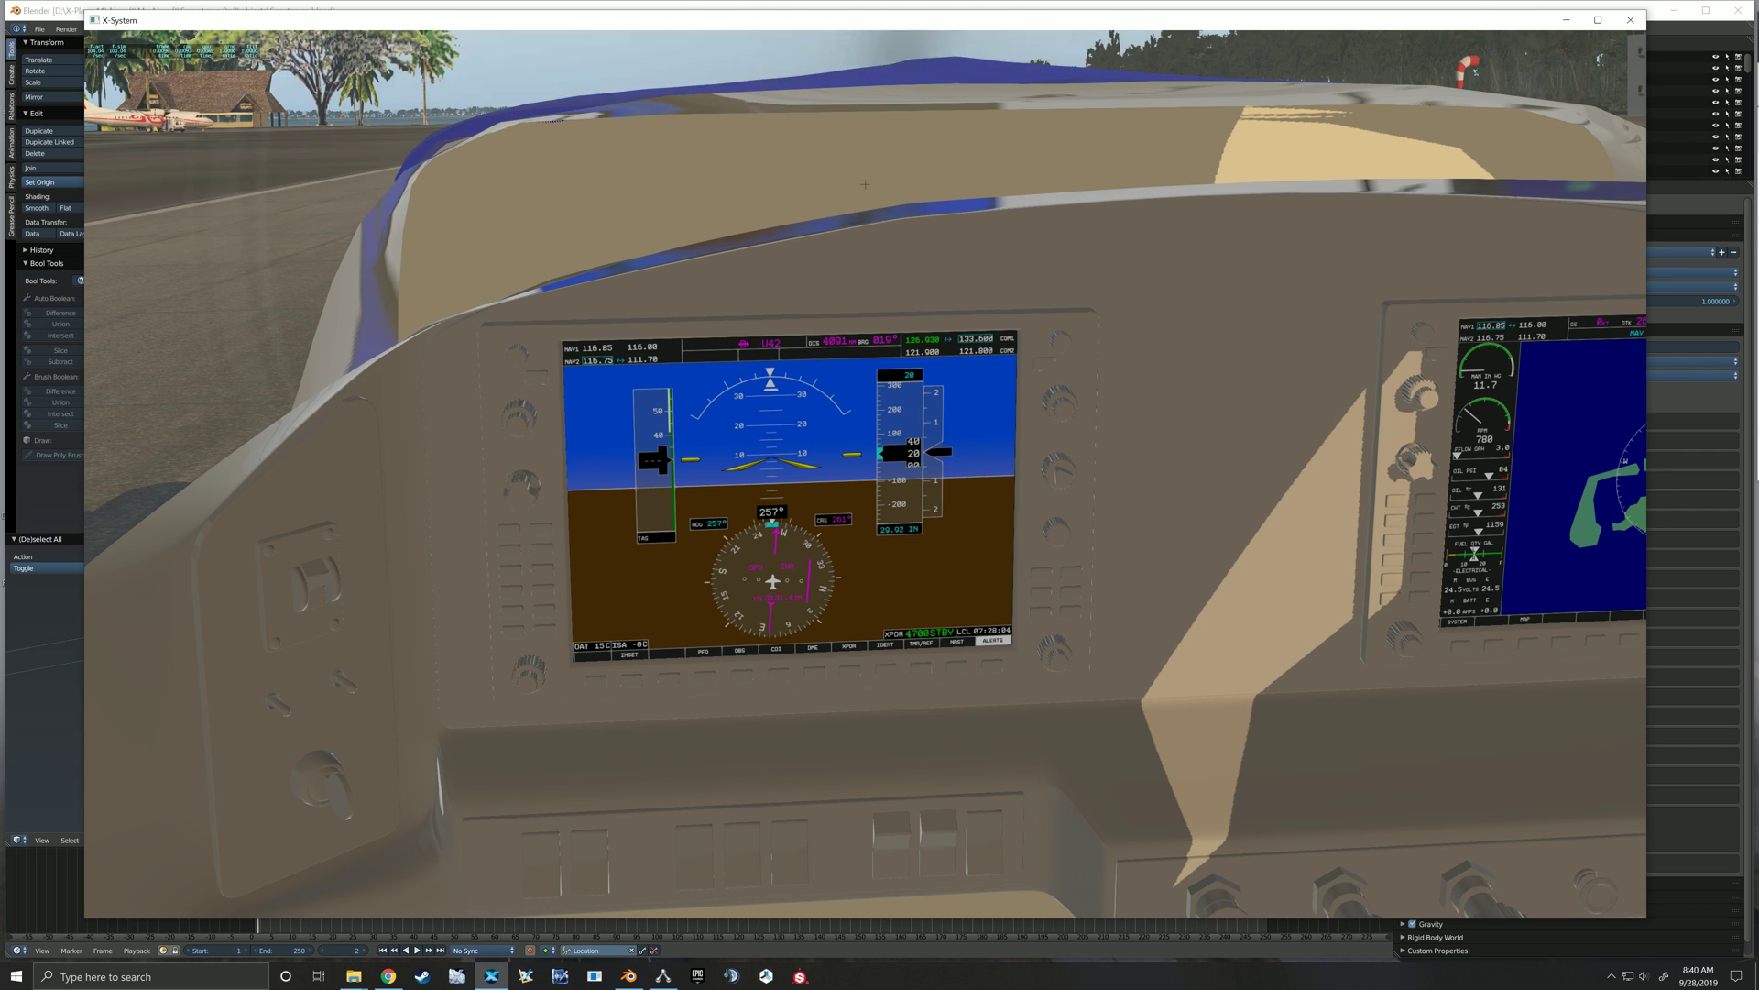
# Test the BARO knob by lowering the altimeter pressure setting and raising it again
pyautogui.scroll(-20, 1059, 470)
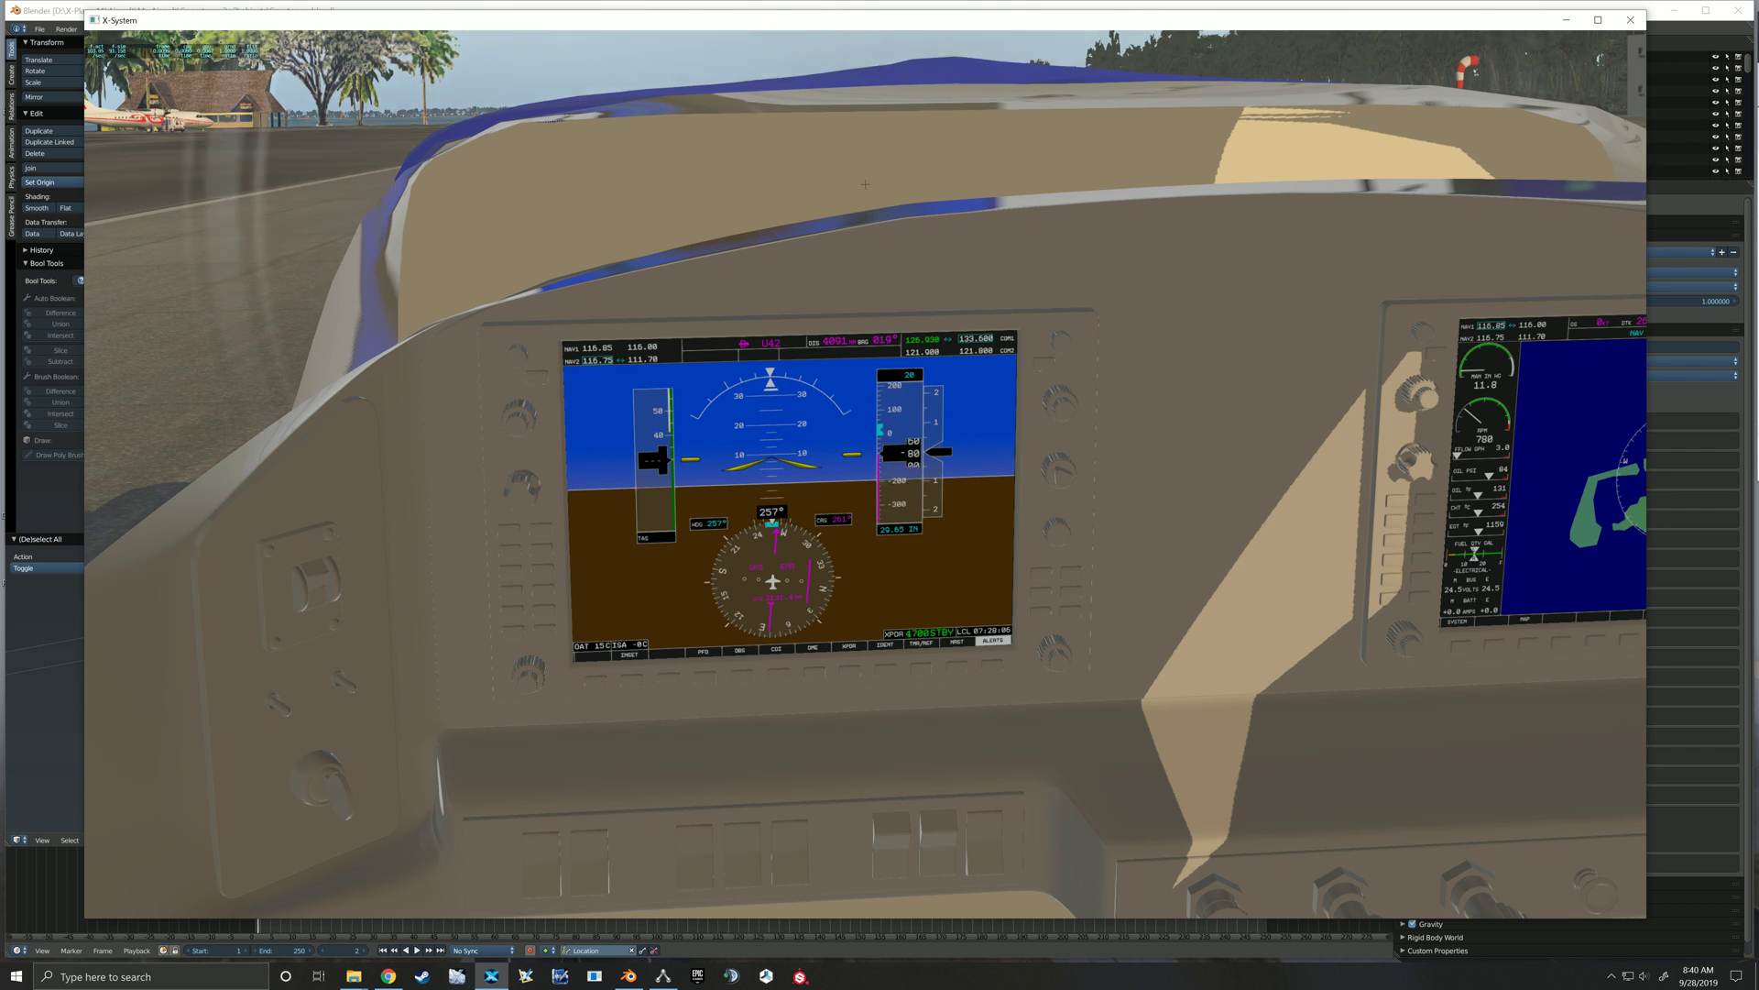
pyautogui.scroll(17, 1060, 470)
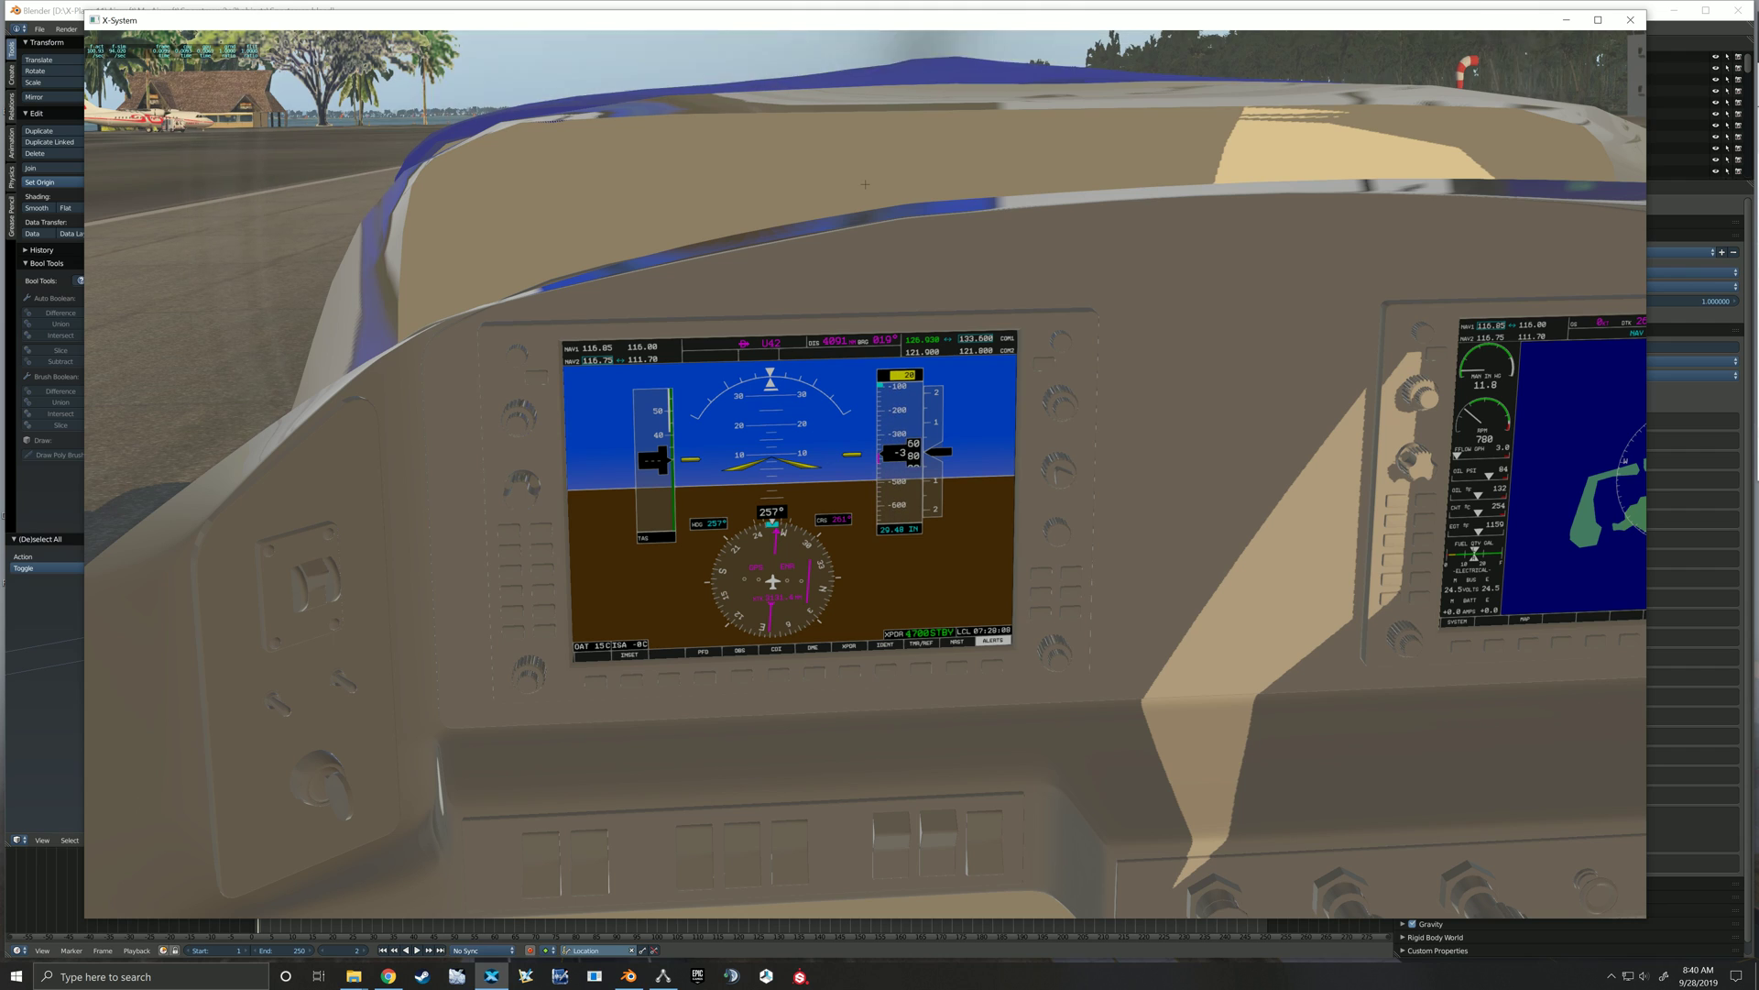
pyautogui.scroll(20, 1059, 470)
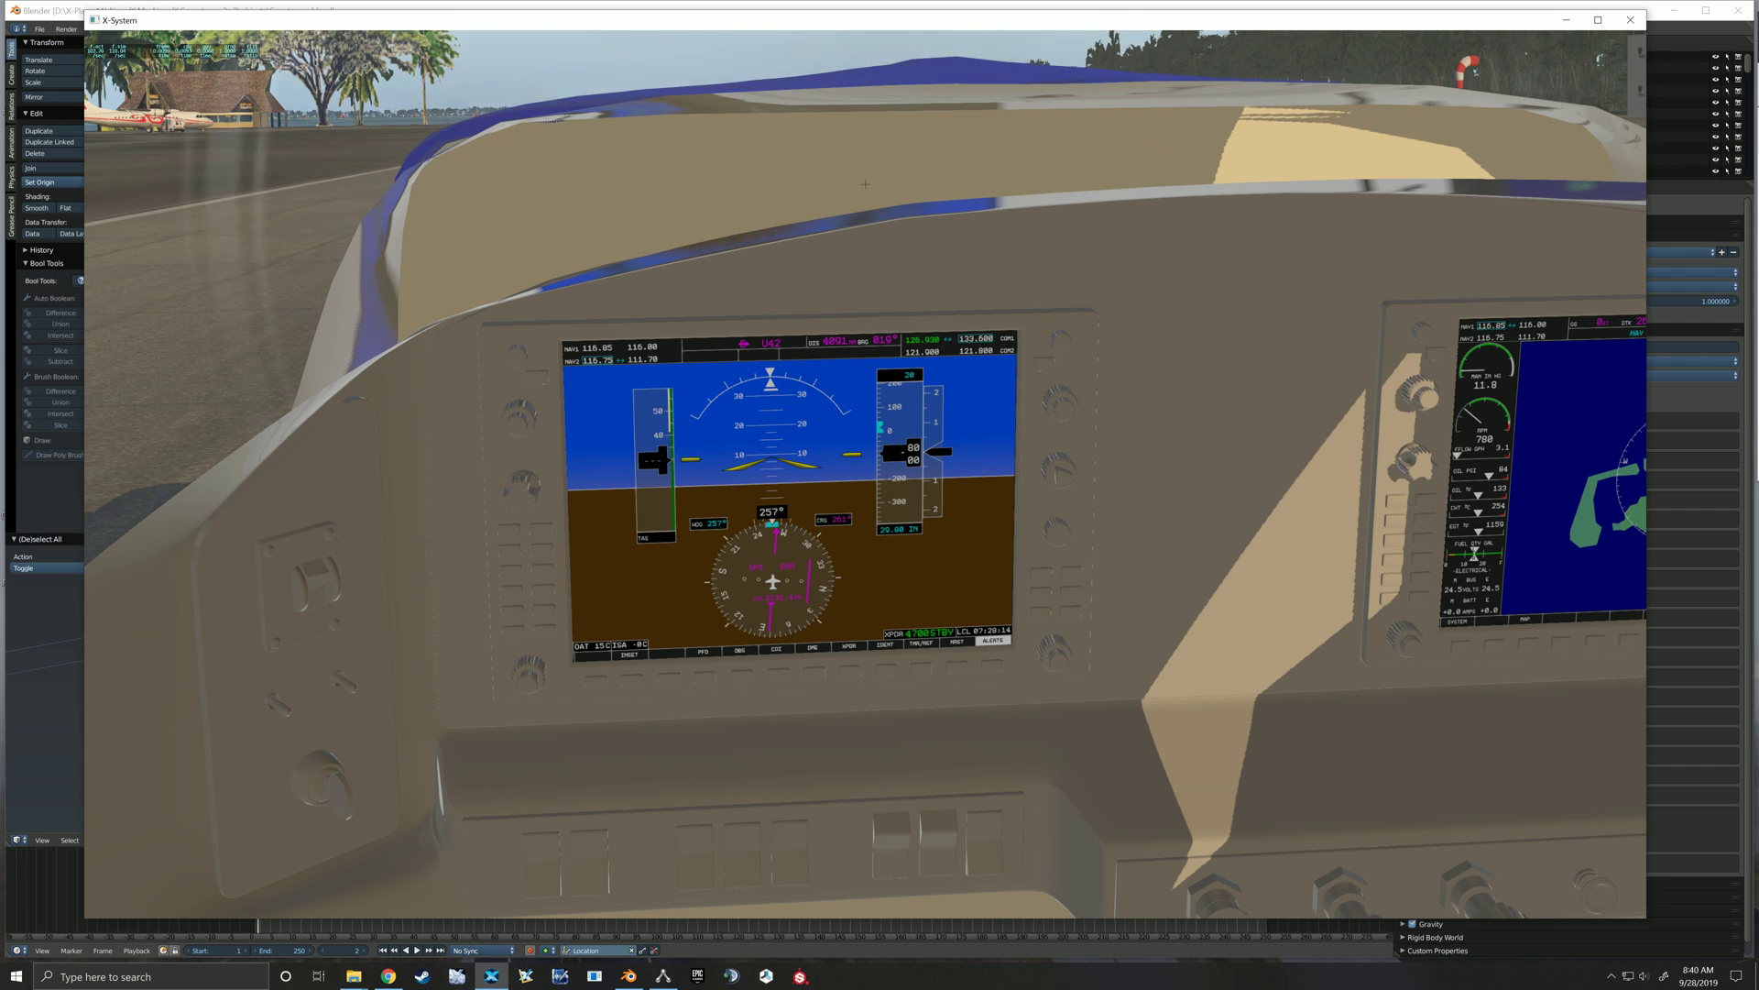
# Test the G1000's Direct-To button and six adjacent softkeys beneath the display
pyautogui.click(1041, 572)
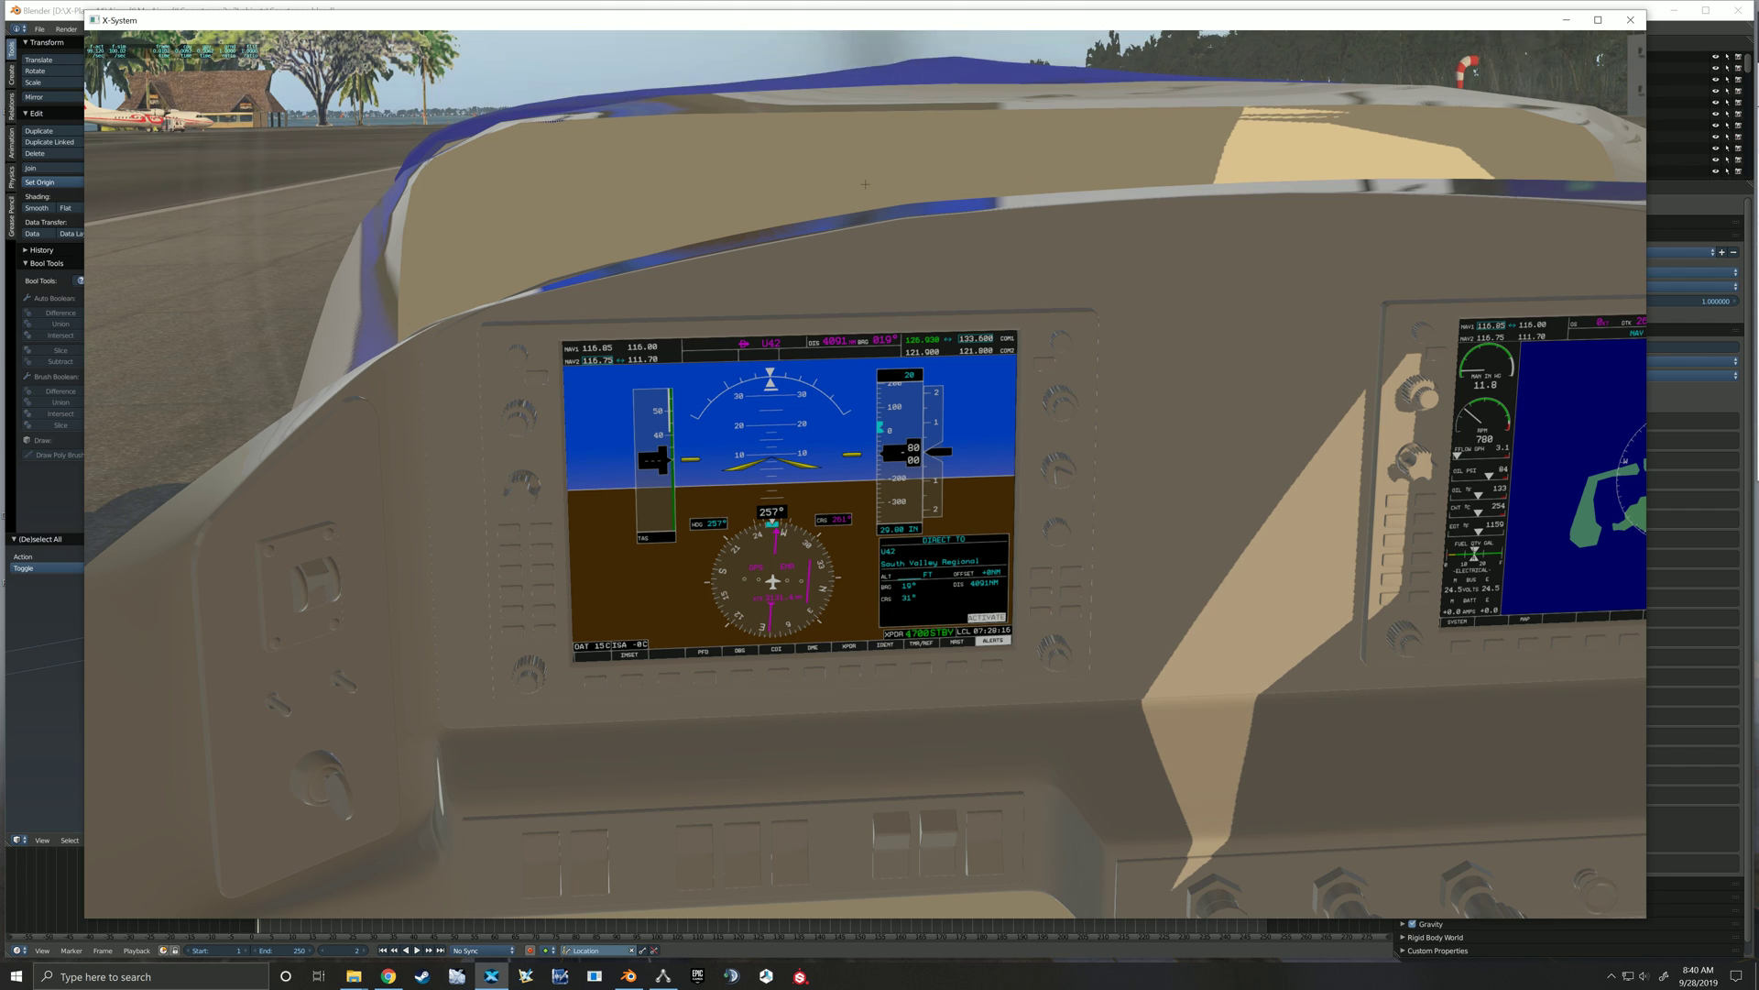
pyautogui.click(957, 667)
pyautogui.click(921, 667)
pyautogui.click(885, 669)
pyautogui.click(850, 670)
pyautogui.click(812, 671)
pyautogui.click(777, 672)
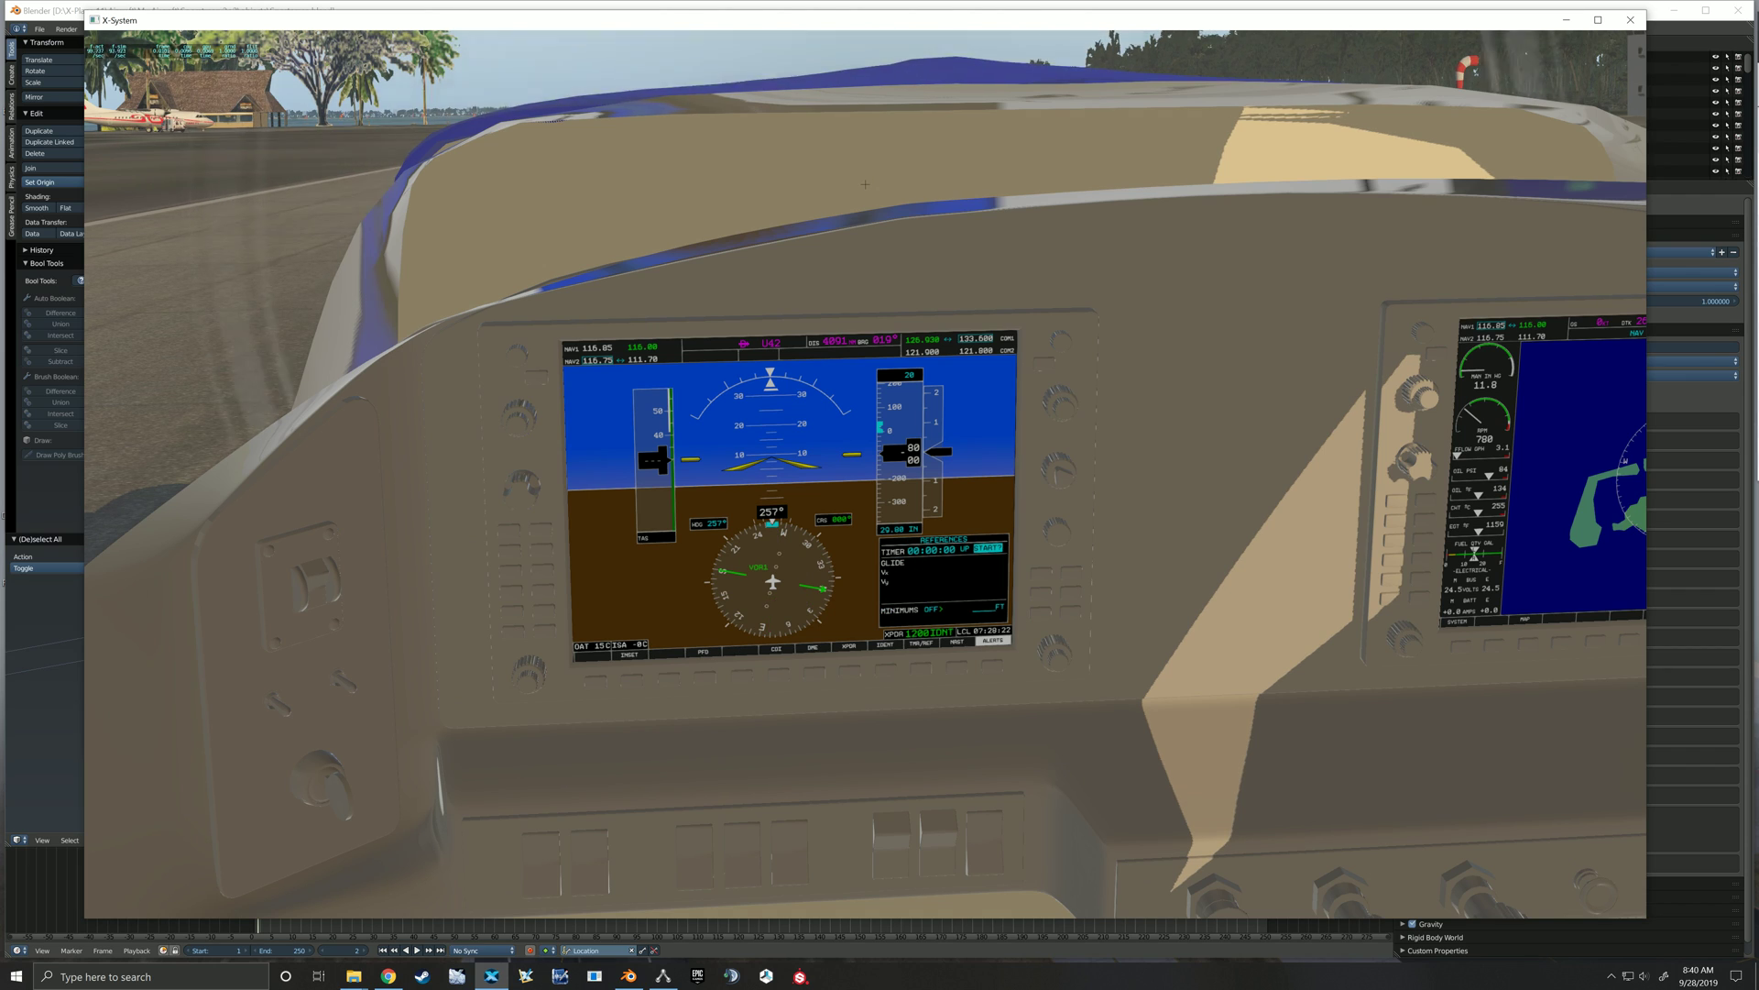
# Shift the cockpit view slightly and pause the simulation
pyautogui.moveTo(865, 184); pyautogui.dragTo(854, 11, button='right')
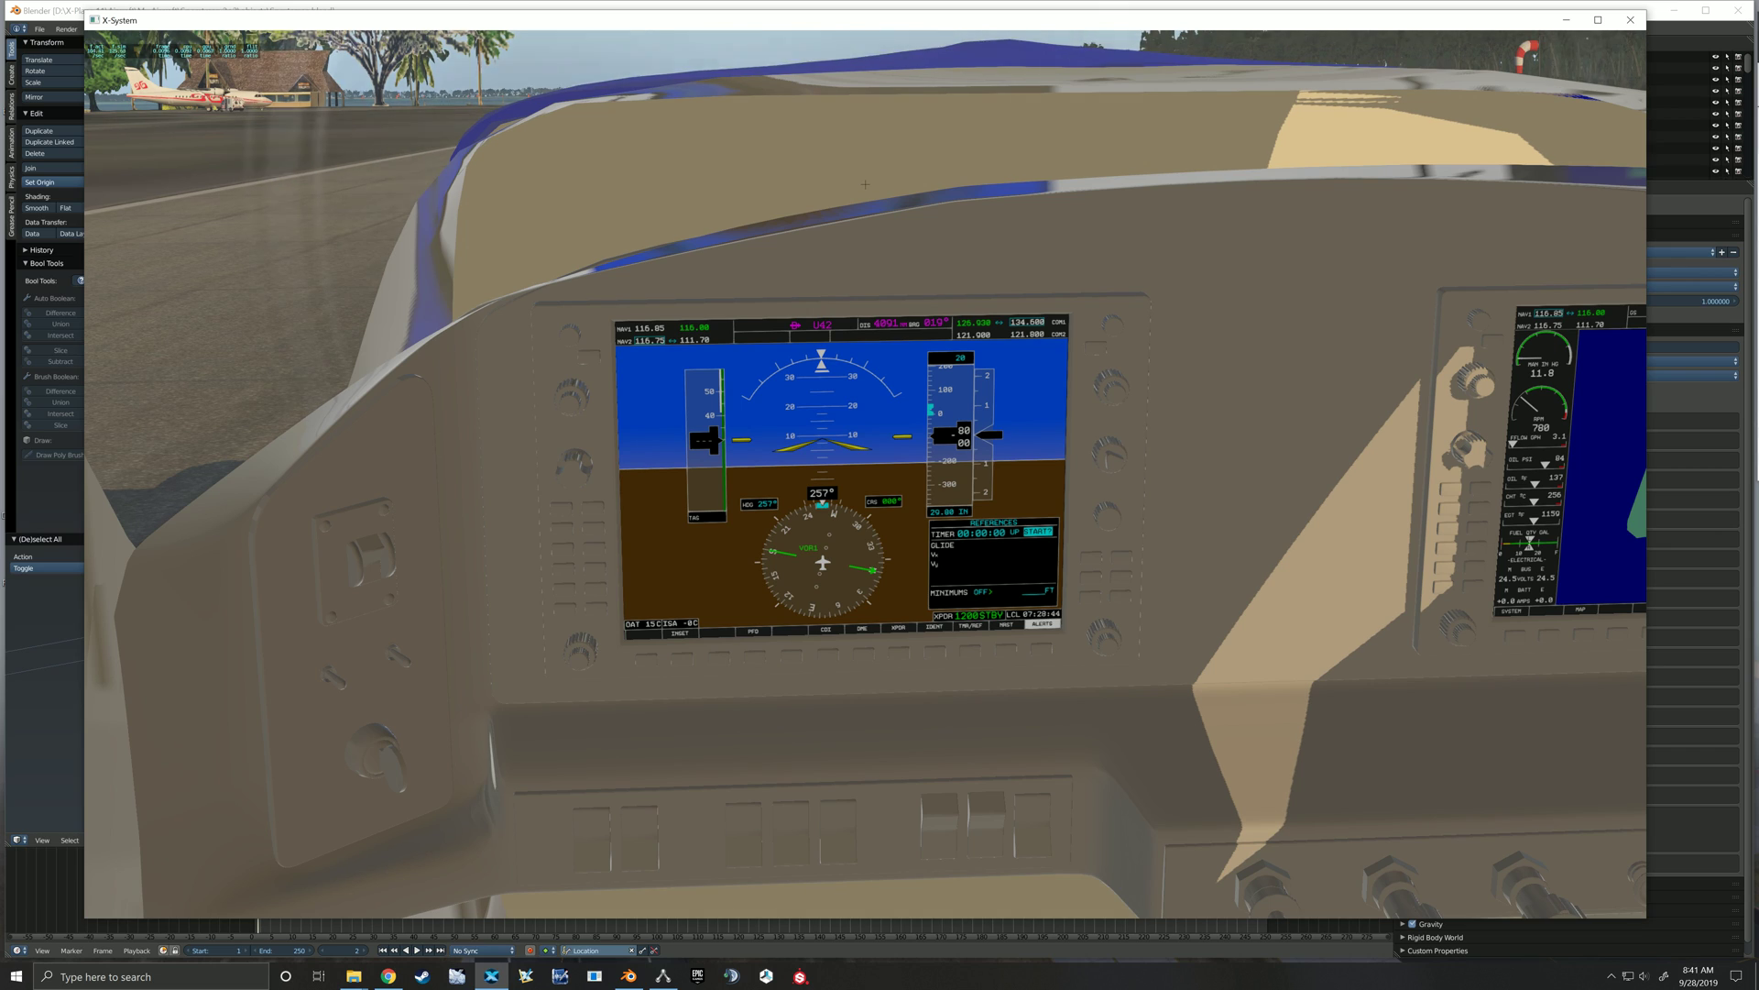
pyautogui.press('p')
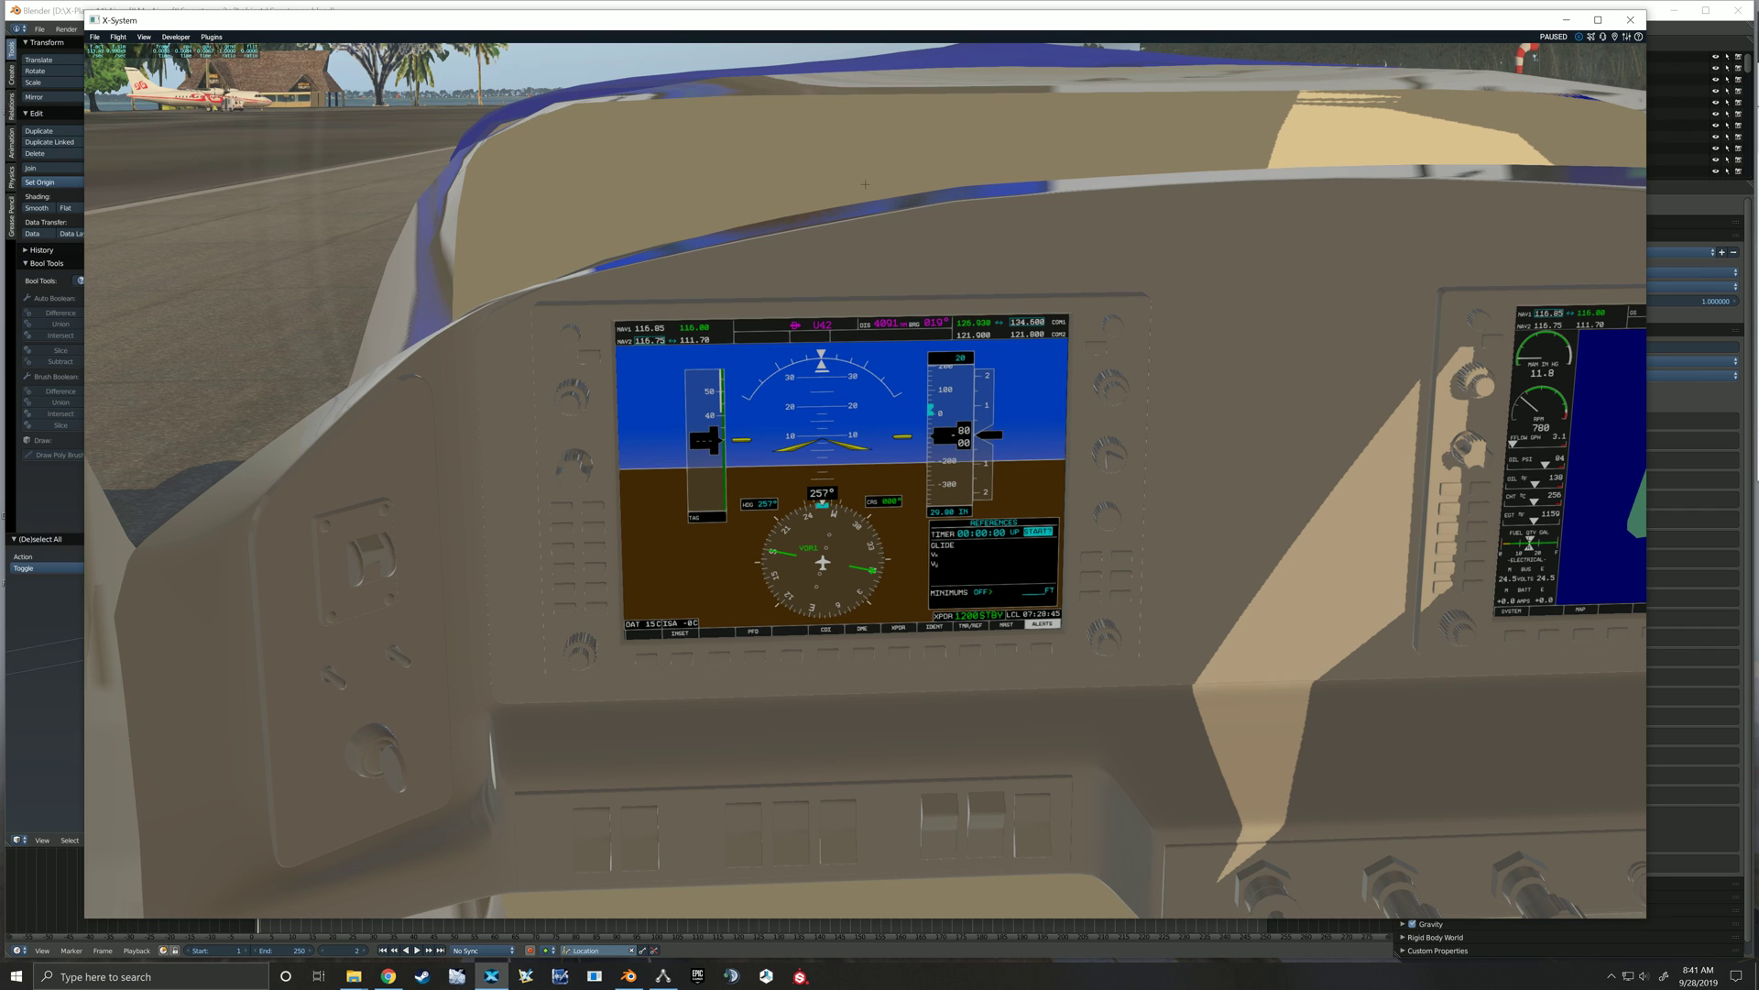
# Highlight the clickable regions in the cockpit and look over those around both G1000 displays and the lower panel
pyautogui.click(143, 37)
pyautogui.click(179, 80)
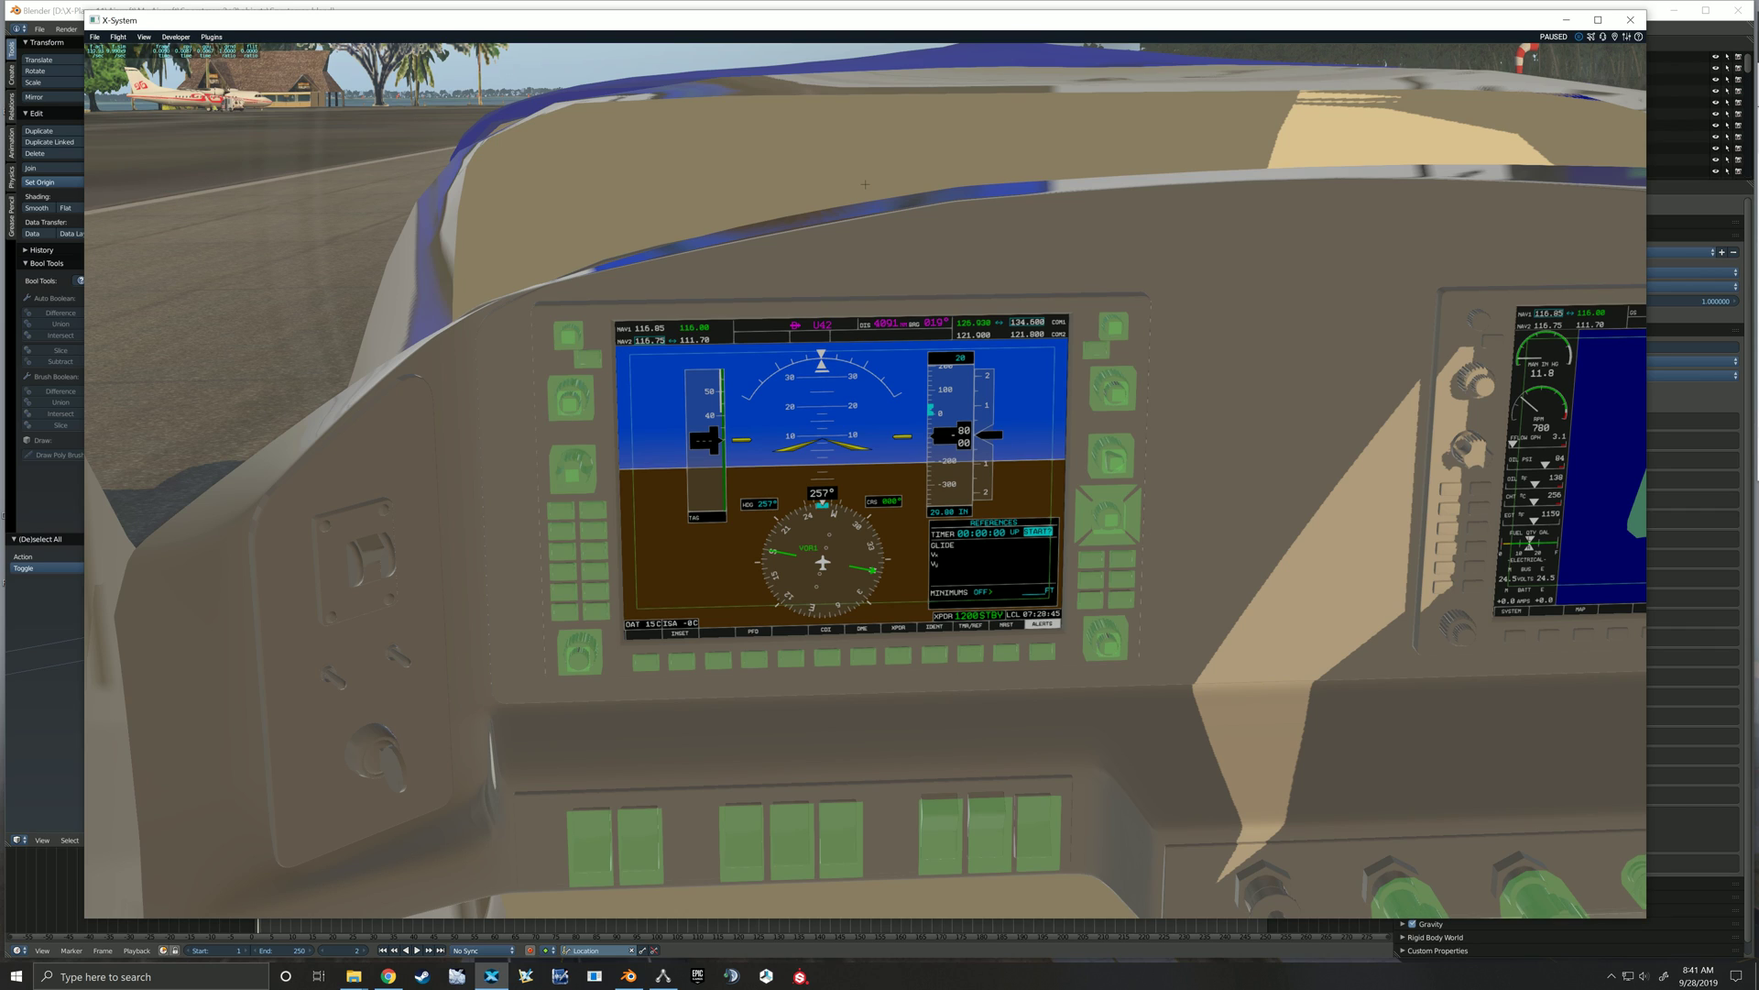
pyautogui.moveTo(865, 184); pyautogui.dragTo(944, 200, button='right')
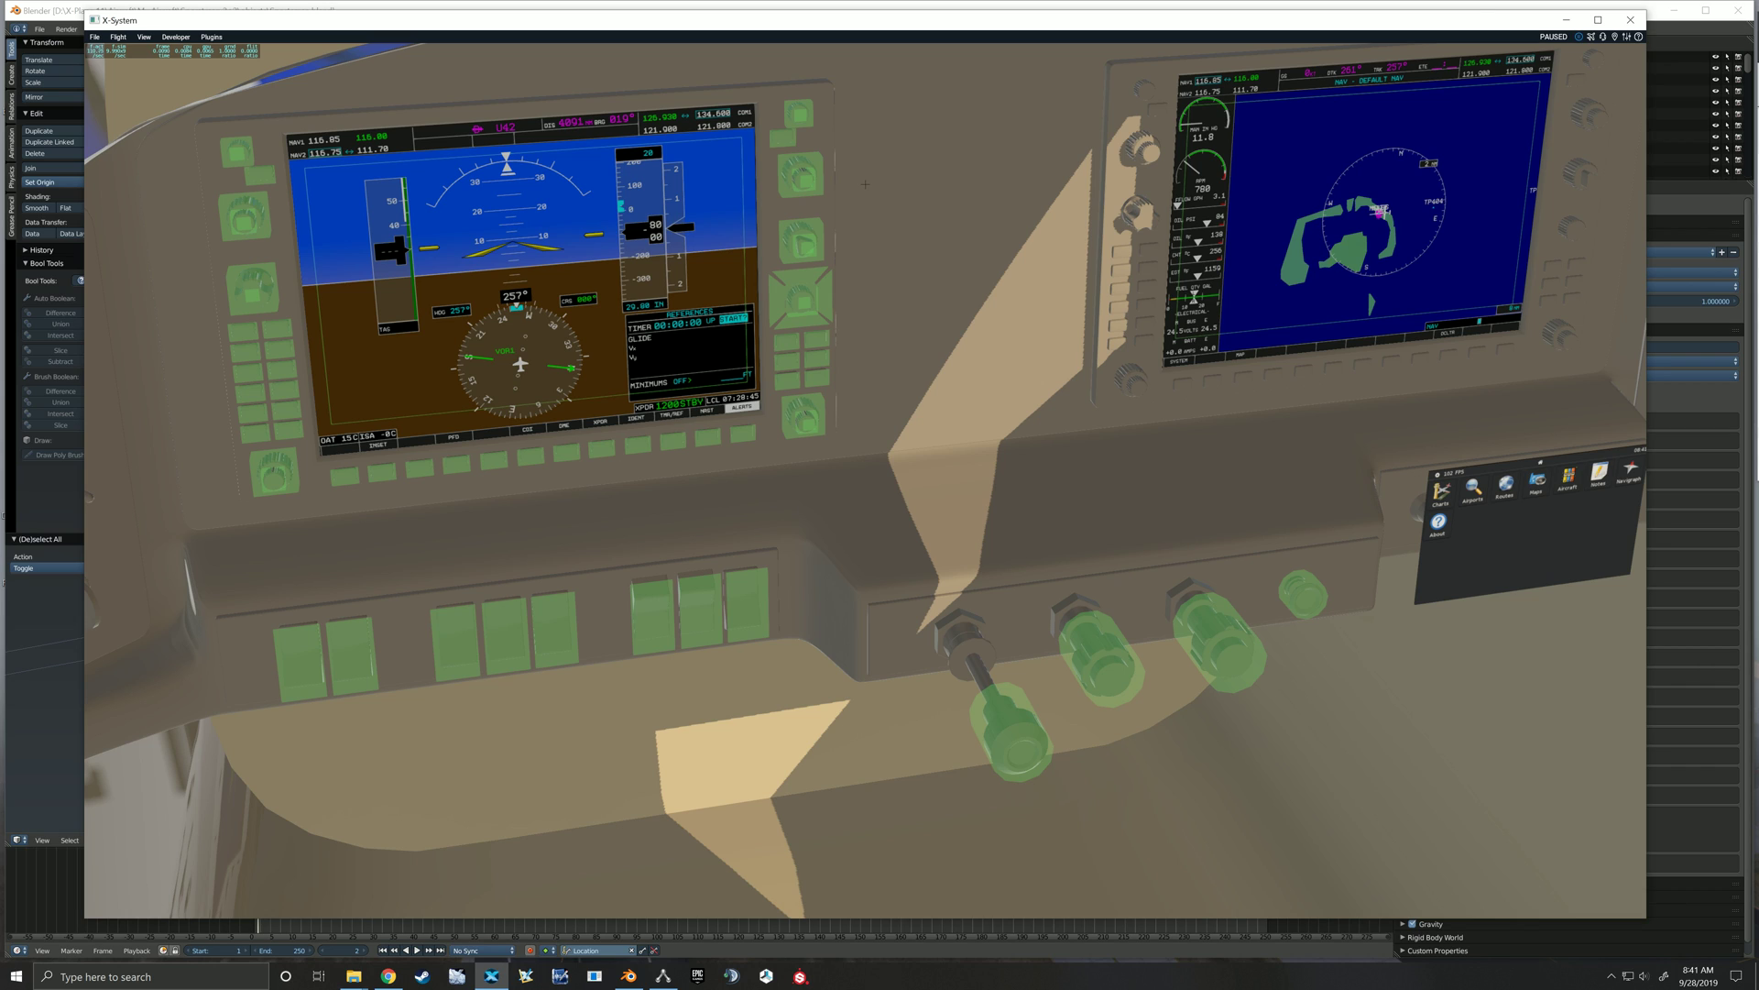
# Switch to Blender and select the tenth softkey manipulator beneath the pilot-side G1000 display, showing the panel in front view
pyautogui.hotkey('alt', 'Tab')
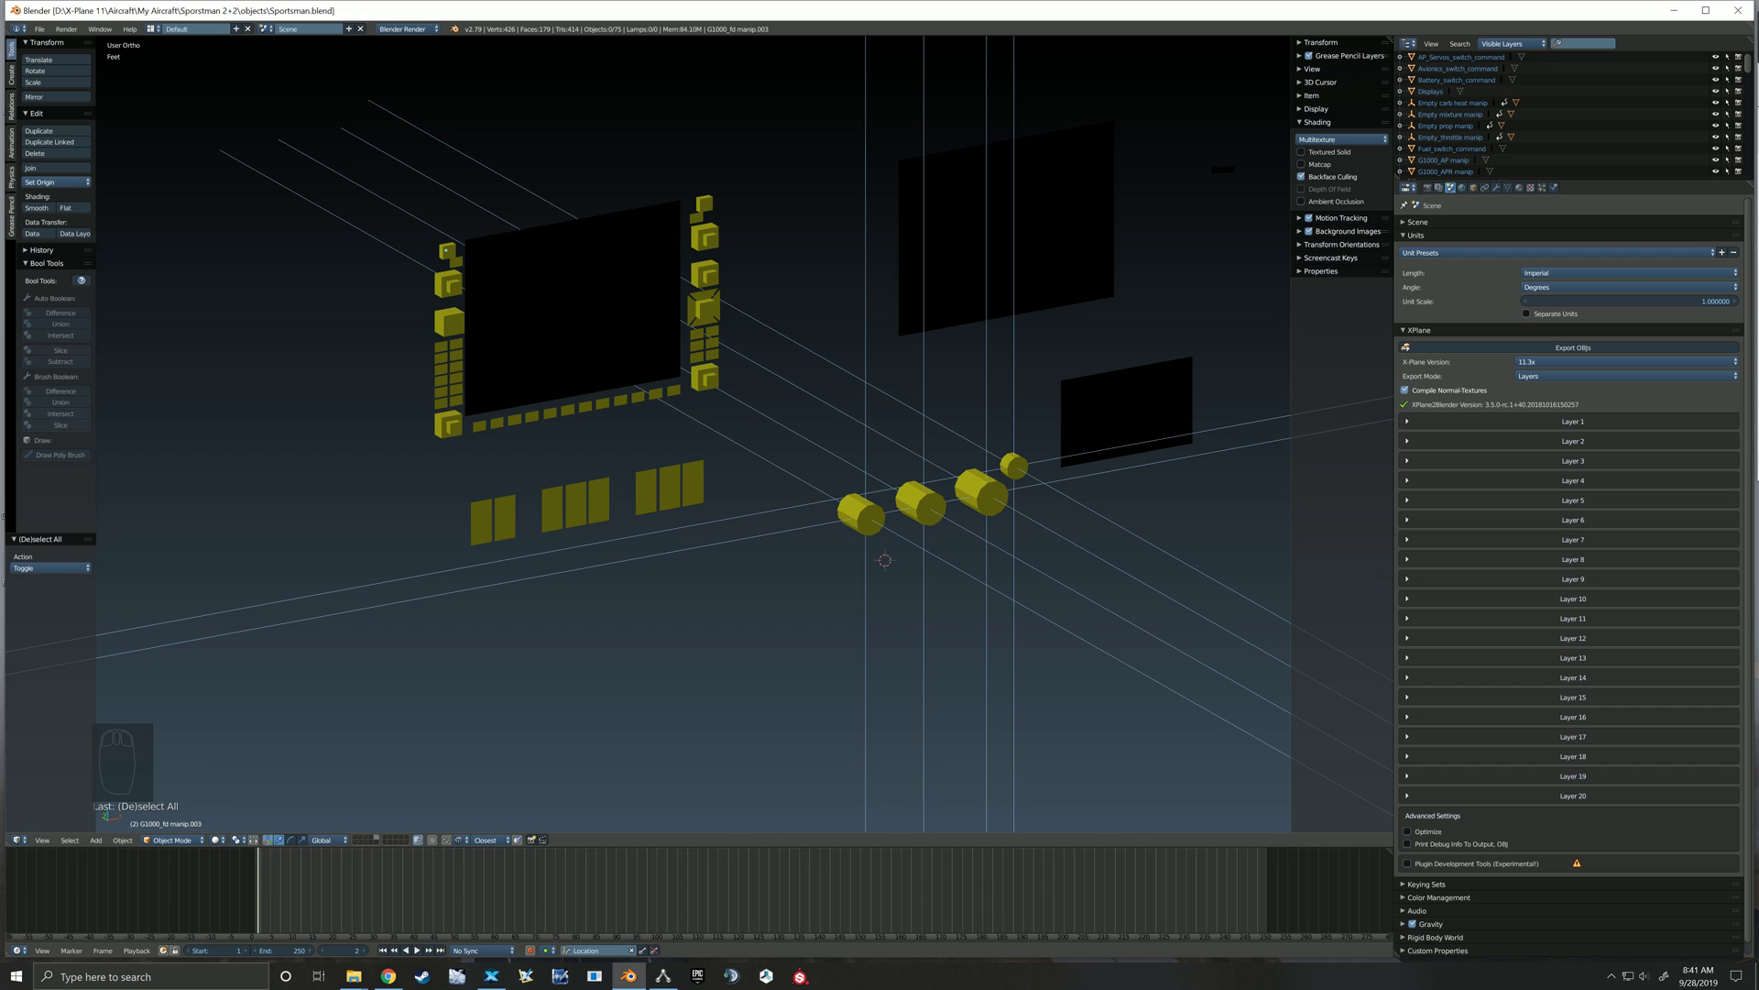
pyautogui.keyDown('shift'); pyautogui.moveTo(825, 513); pyautogui.dragTo(666, 458, button='middle'); pyautogui.keyUp('shift')
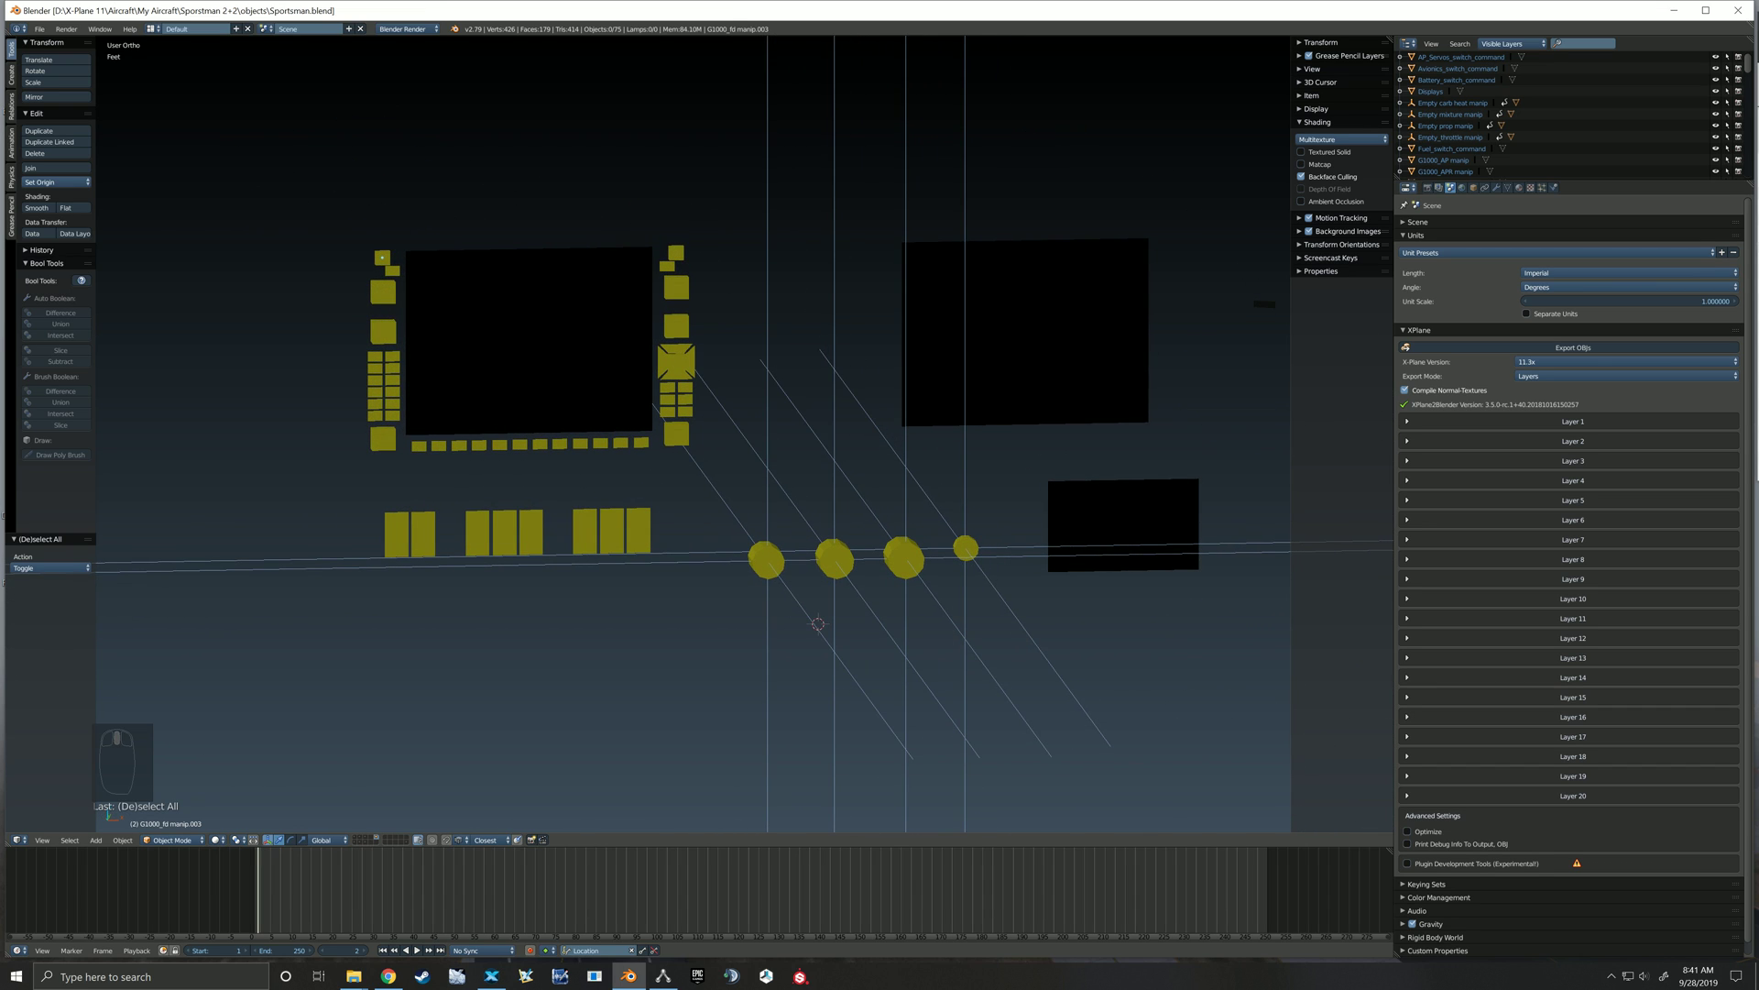
pyautogui.scroll(4, 615, 296)
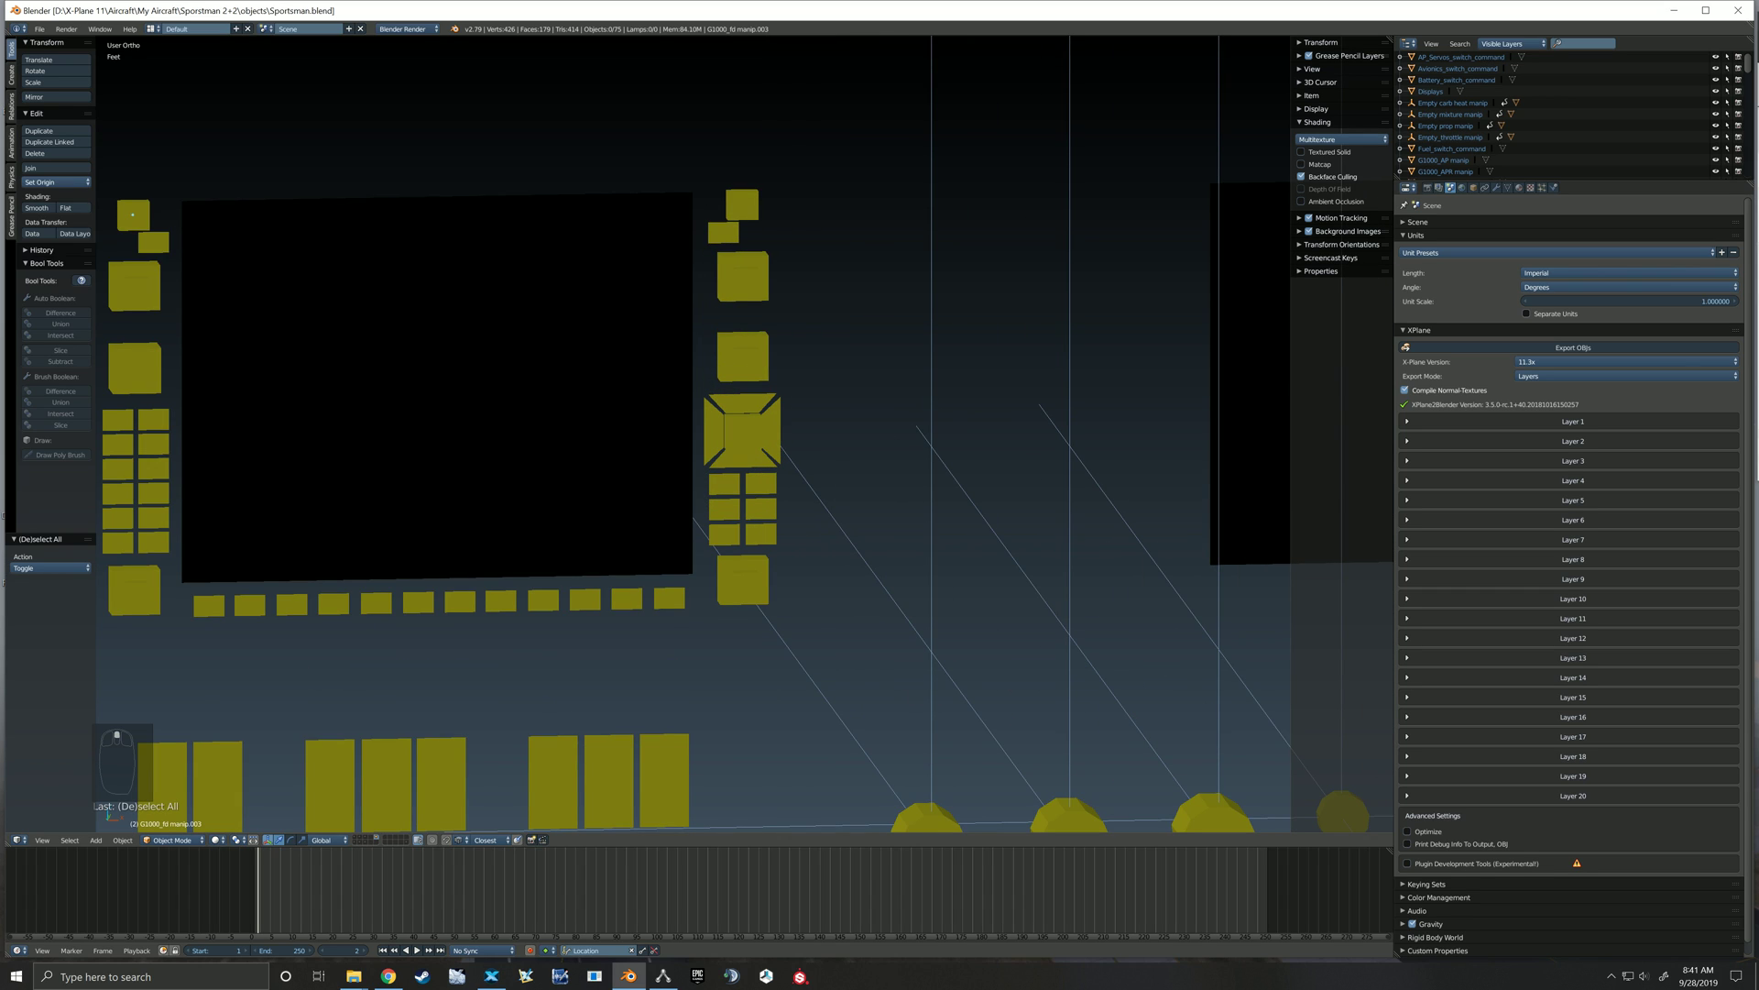
pyautogui.rightClick(586, 600)
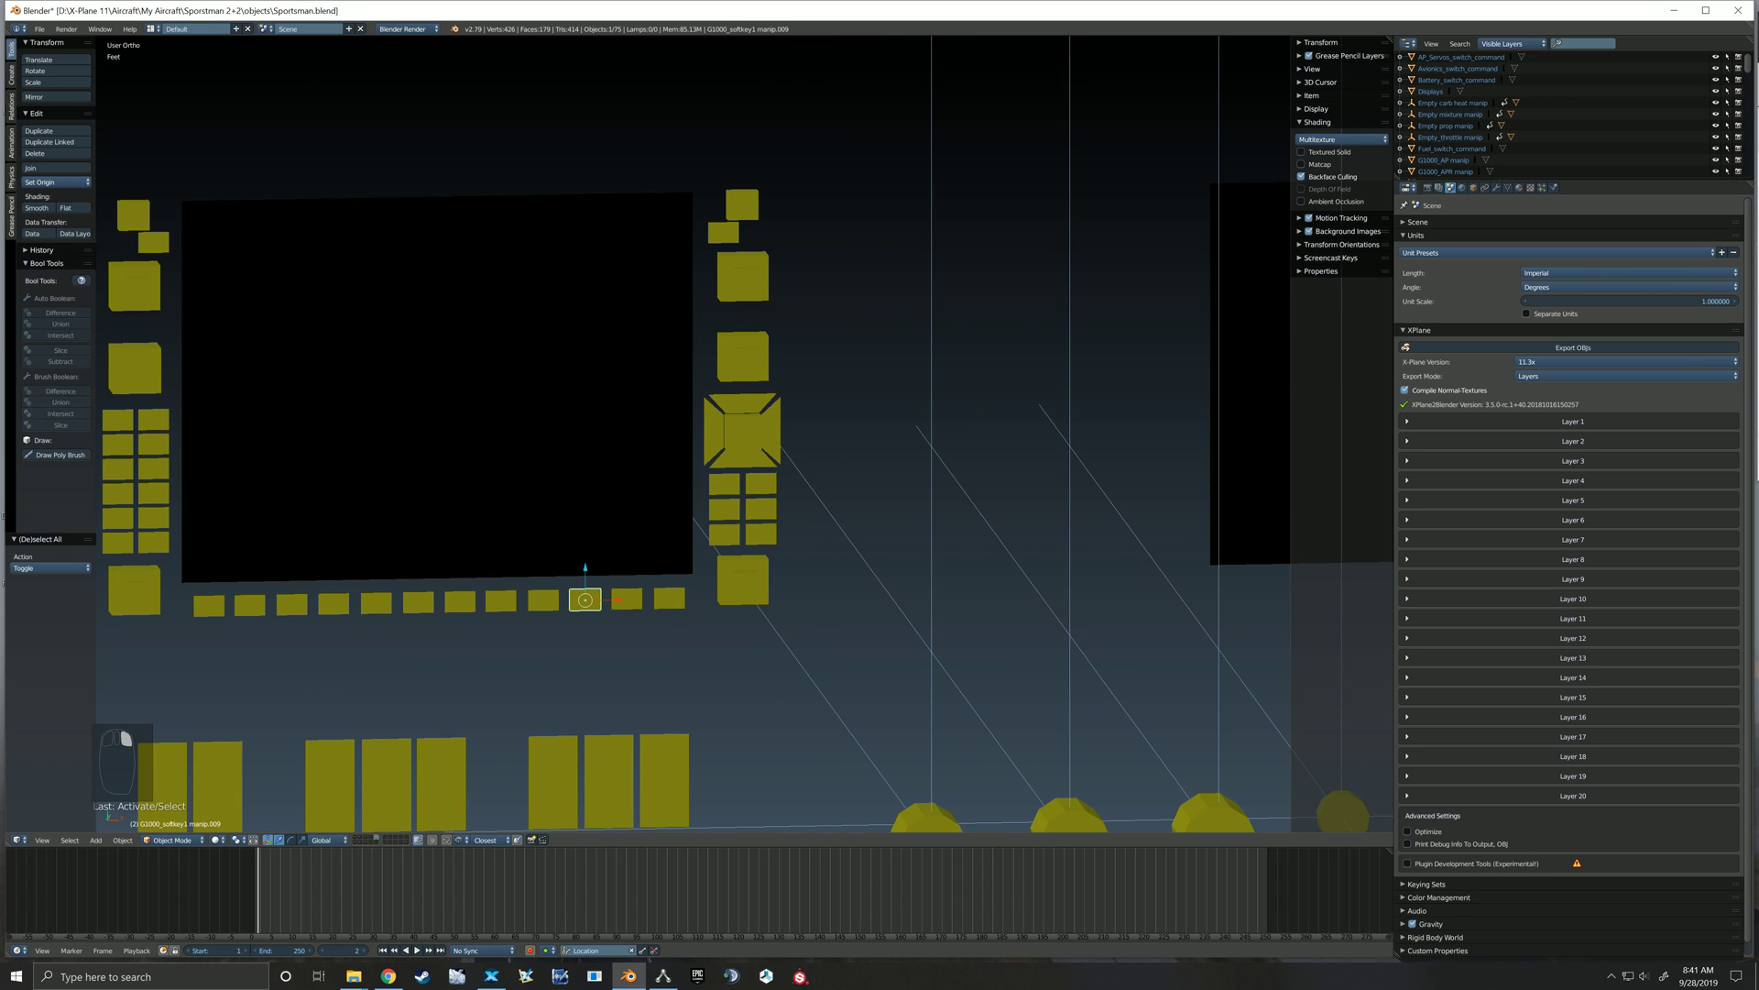
pyautogui.scroll(-2, 741, 361)
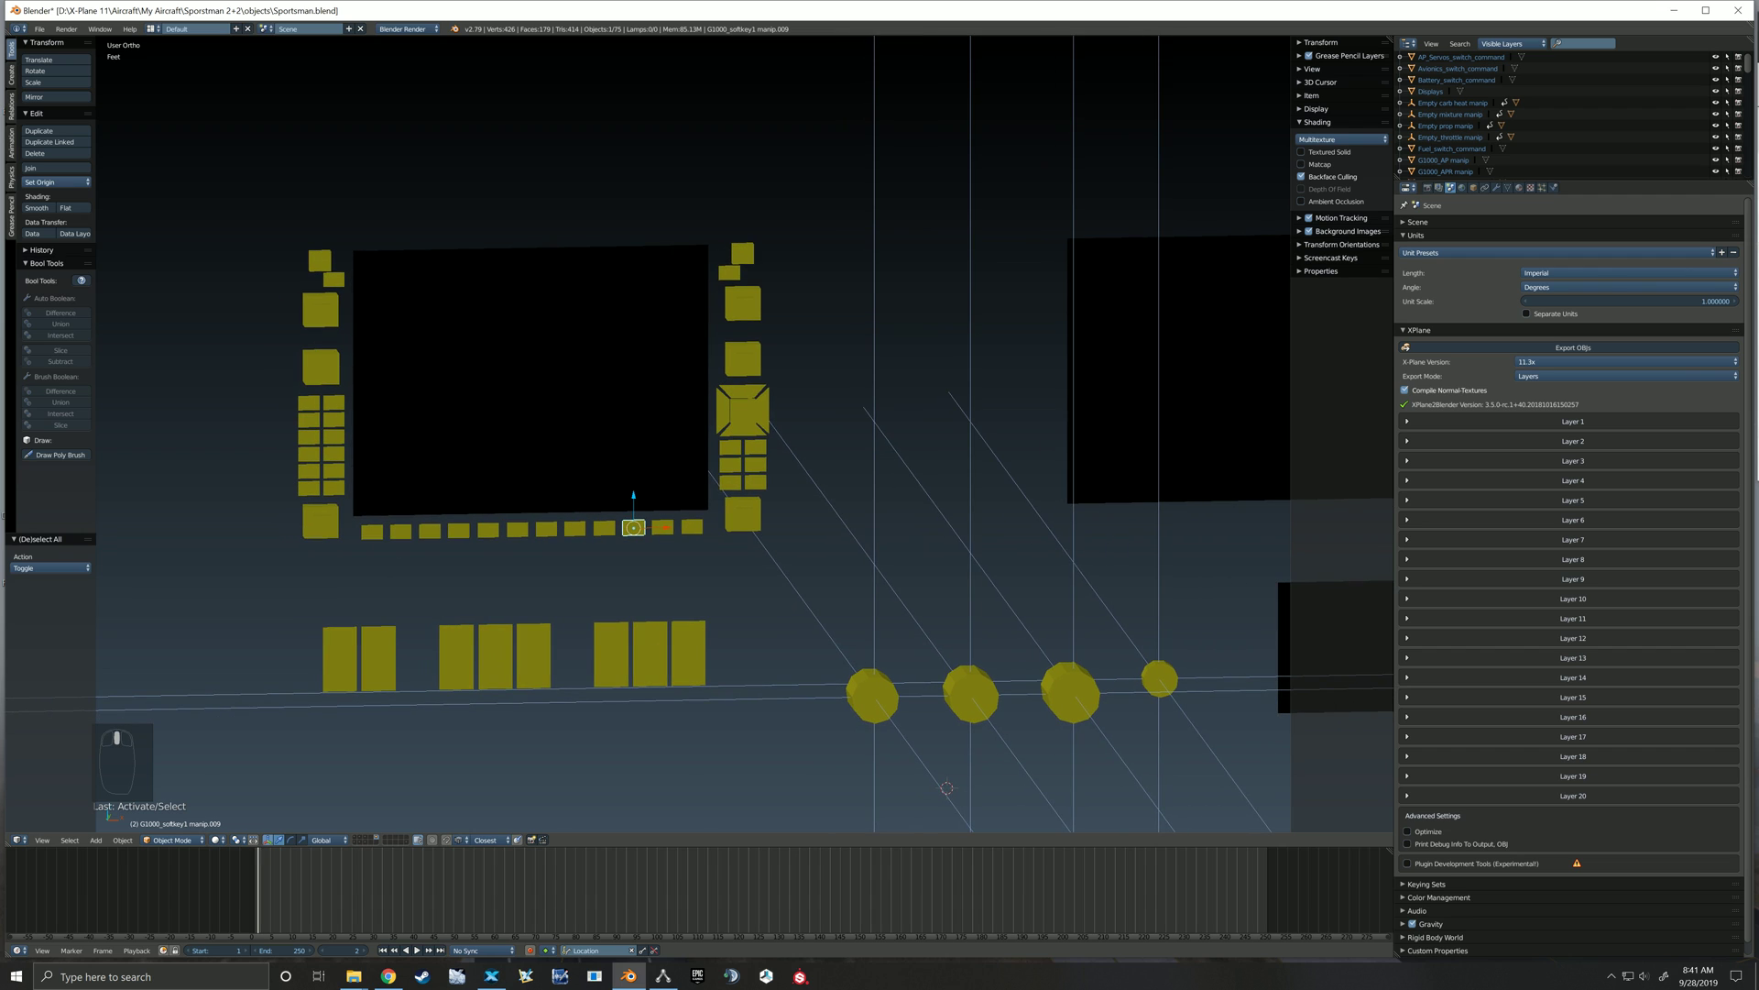
pyautogui.press('KP_1')
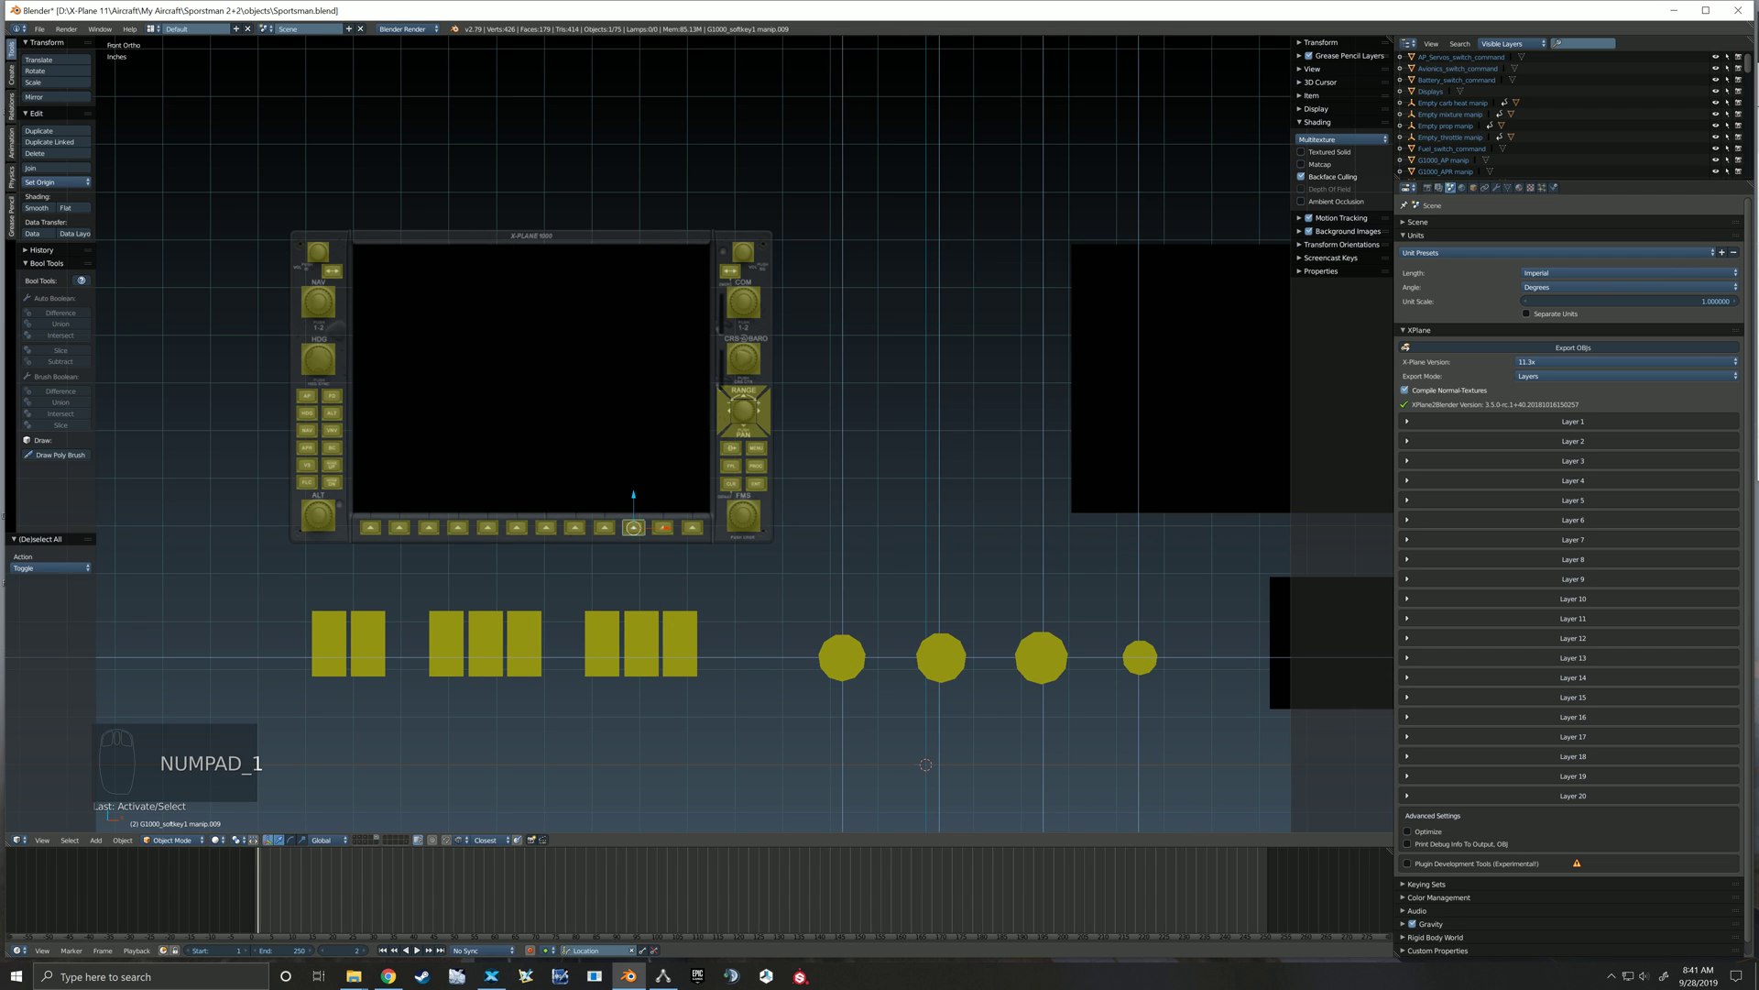
pyautogui.keyDown('shift'); pyautogui.moveTo(741, 361); pyautogui.dragTo(658, 302, button='middle'); pyautogui.keyUp('shift')
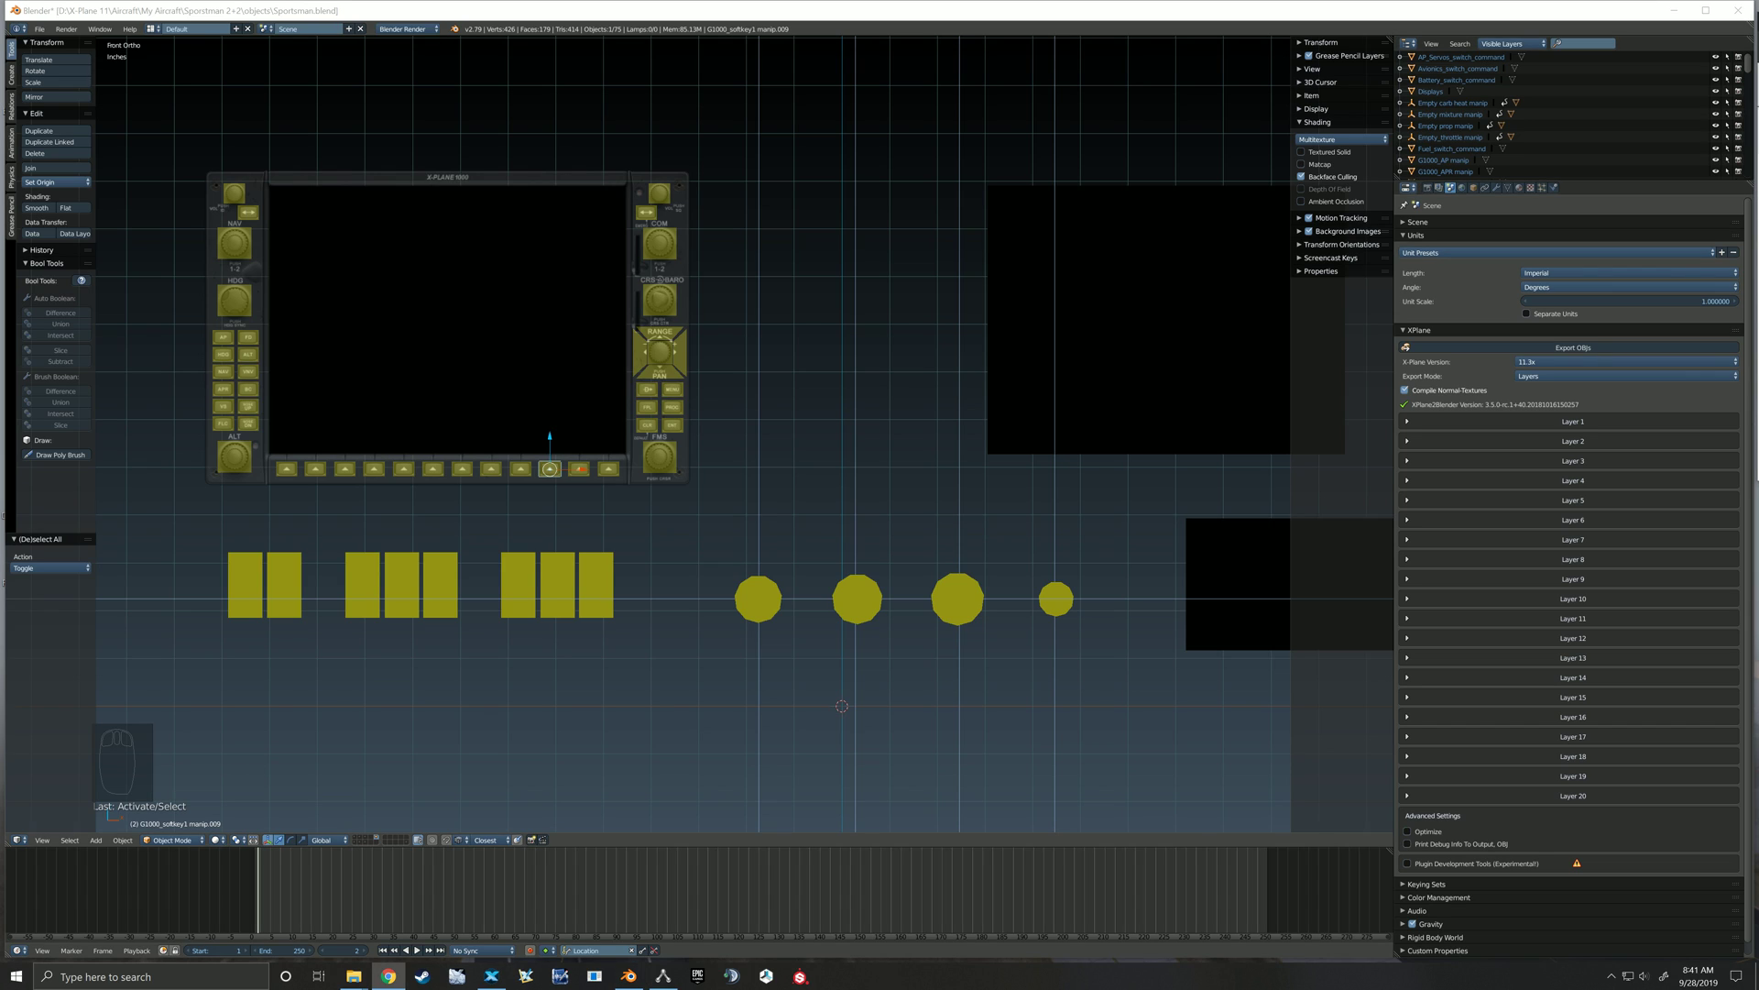
# Show the selected softkey manipulator's object properties and open its X-Plane command to inspect the full command text
pyautogui.click(1473, 188)
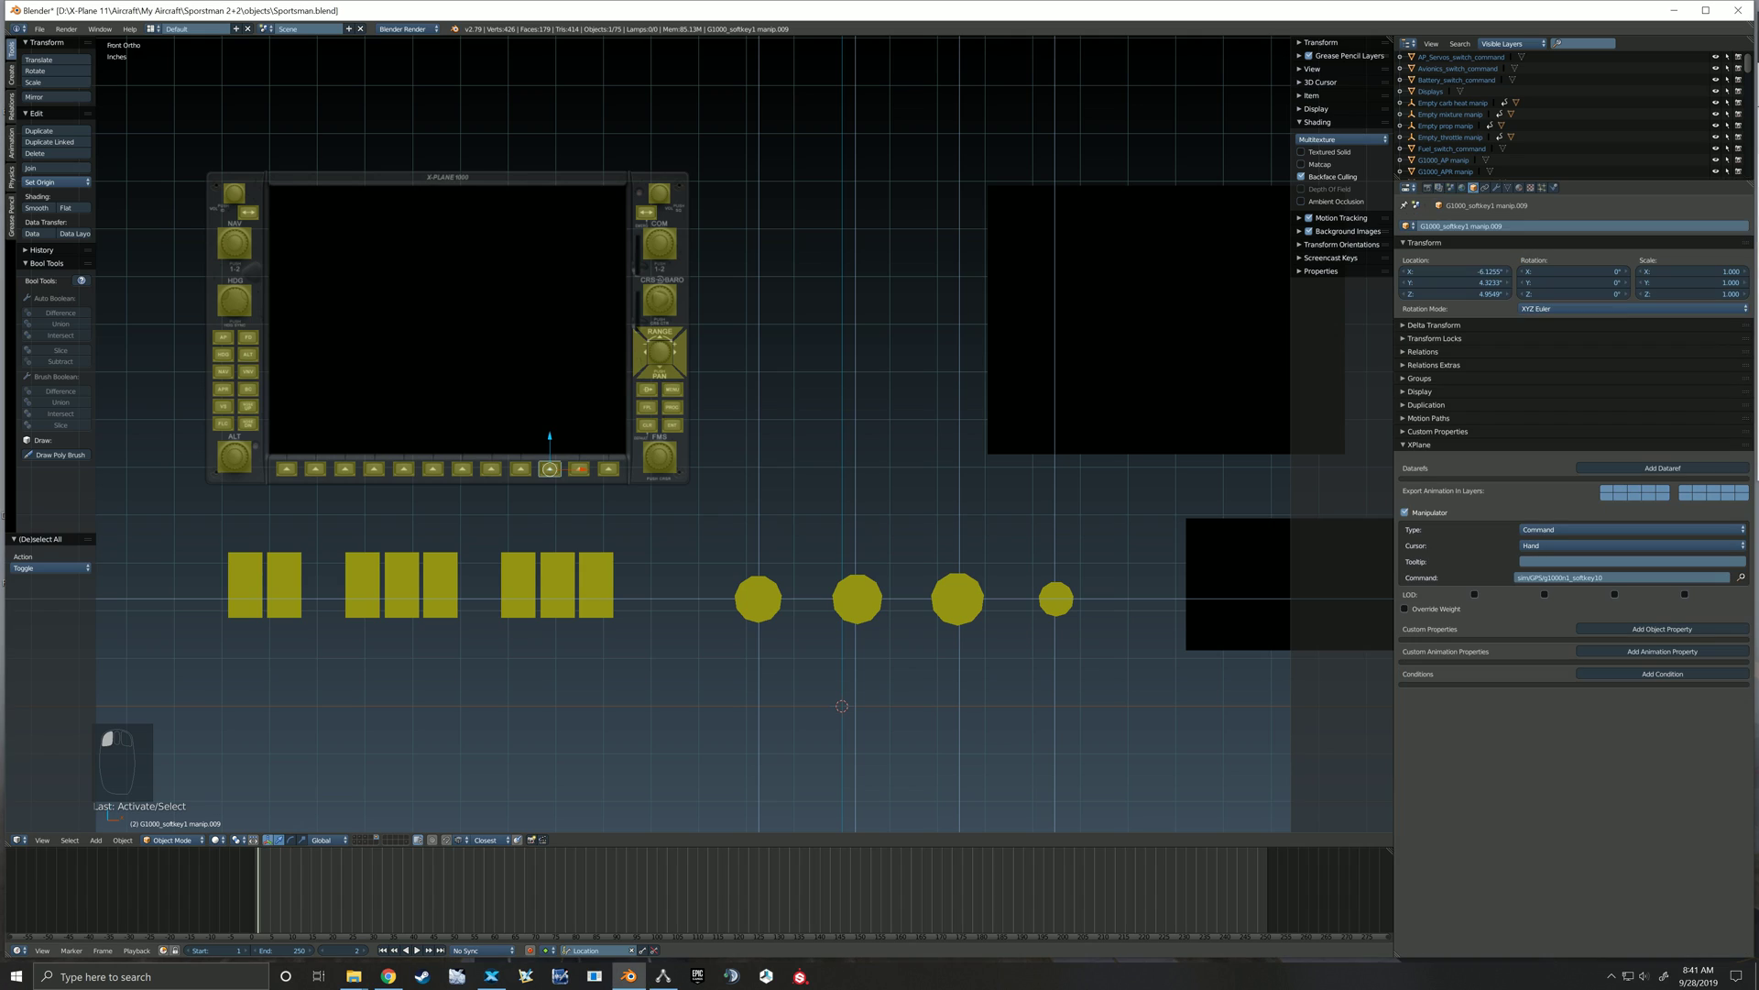
pyautogui.click(1622, 577)
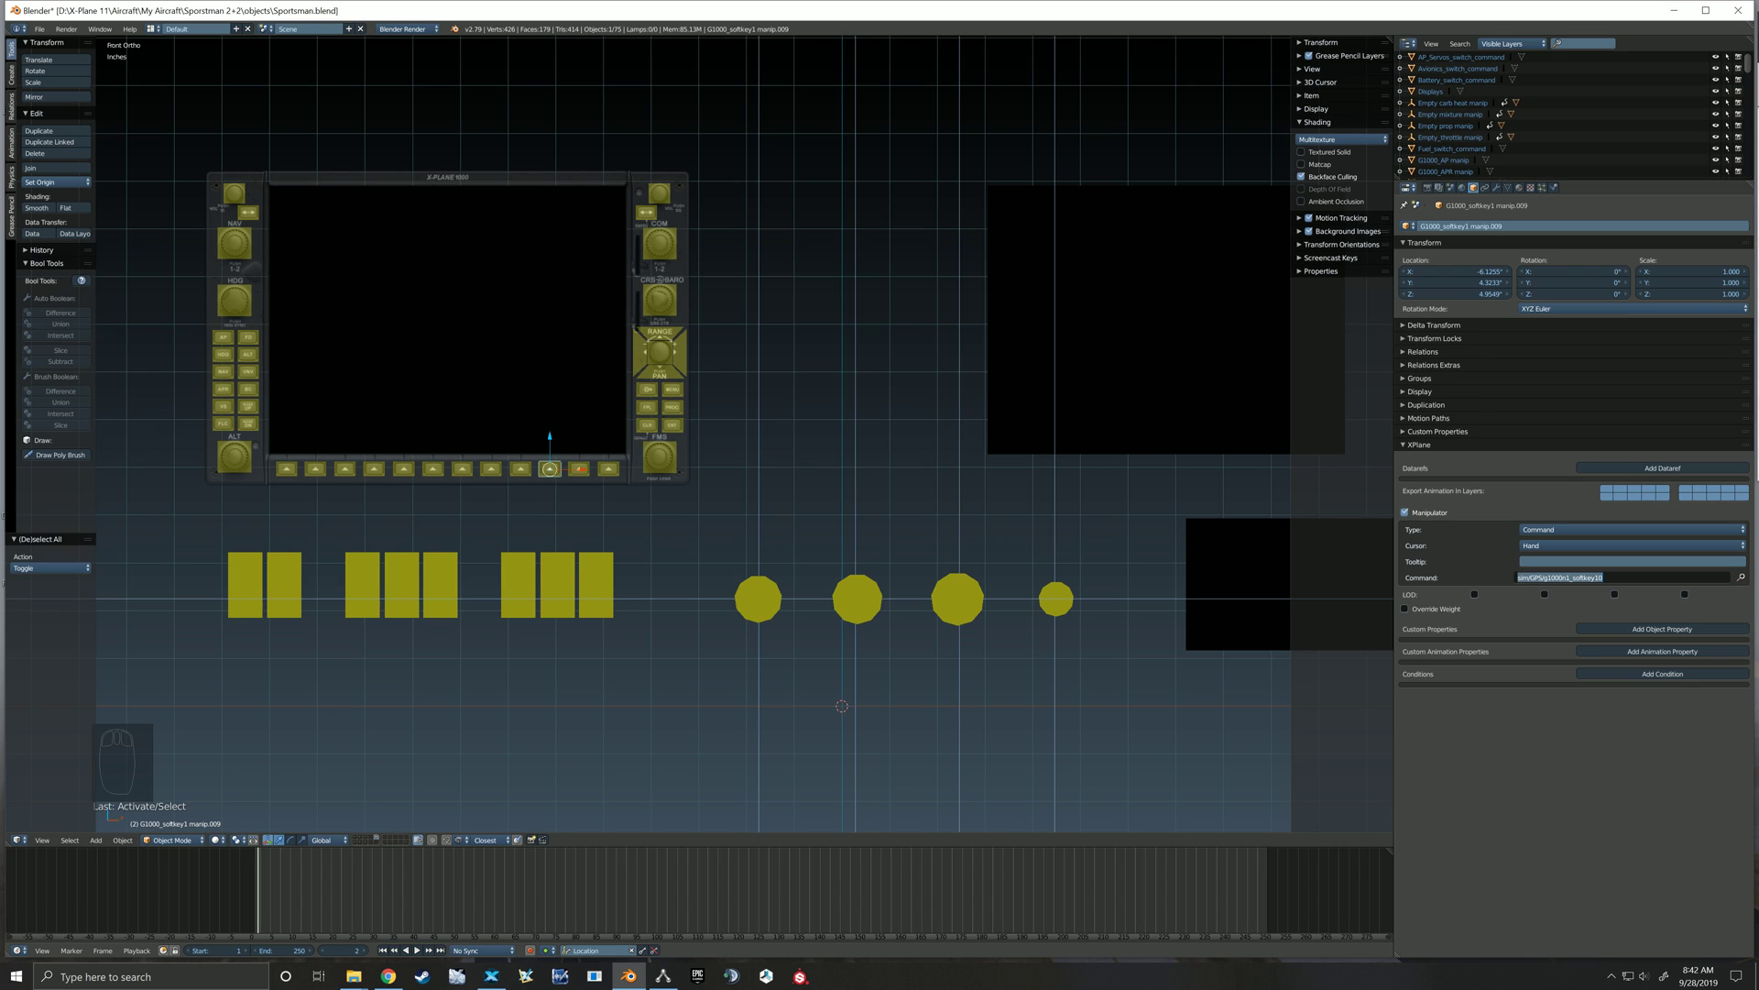
pyautogui.click(1571, 577)
pyautogui.hotkey('ctrl', 'a')
# Box-select all manipulators around the pilot-side G1000 display and open the active softkey's command for editing
pyautogui.press('b')
pyautogui.moveTo(734, 519); pyautogui.dragTo(190, 153)
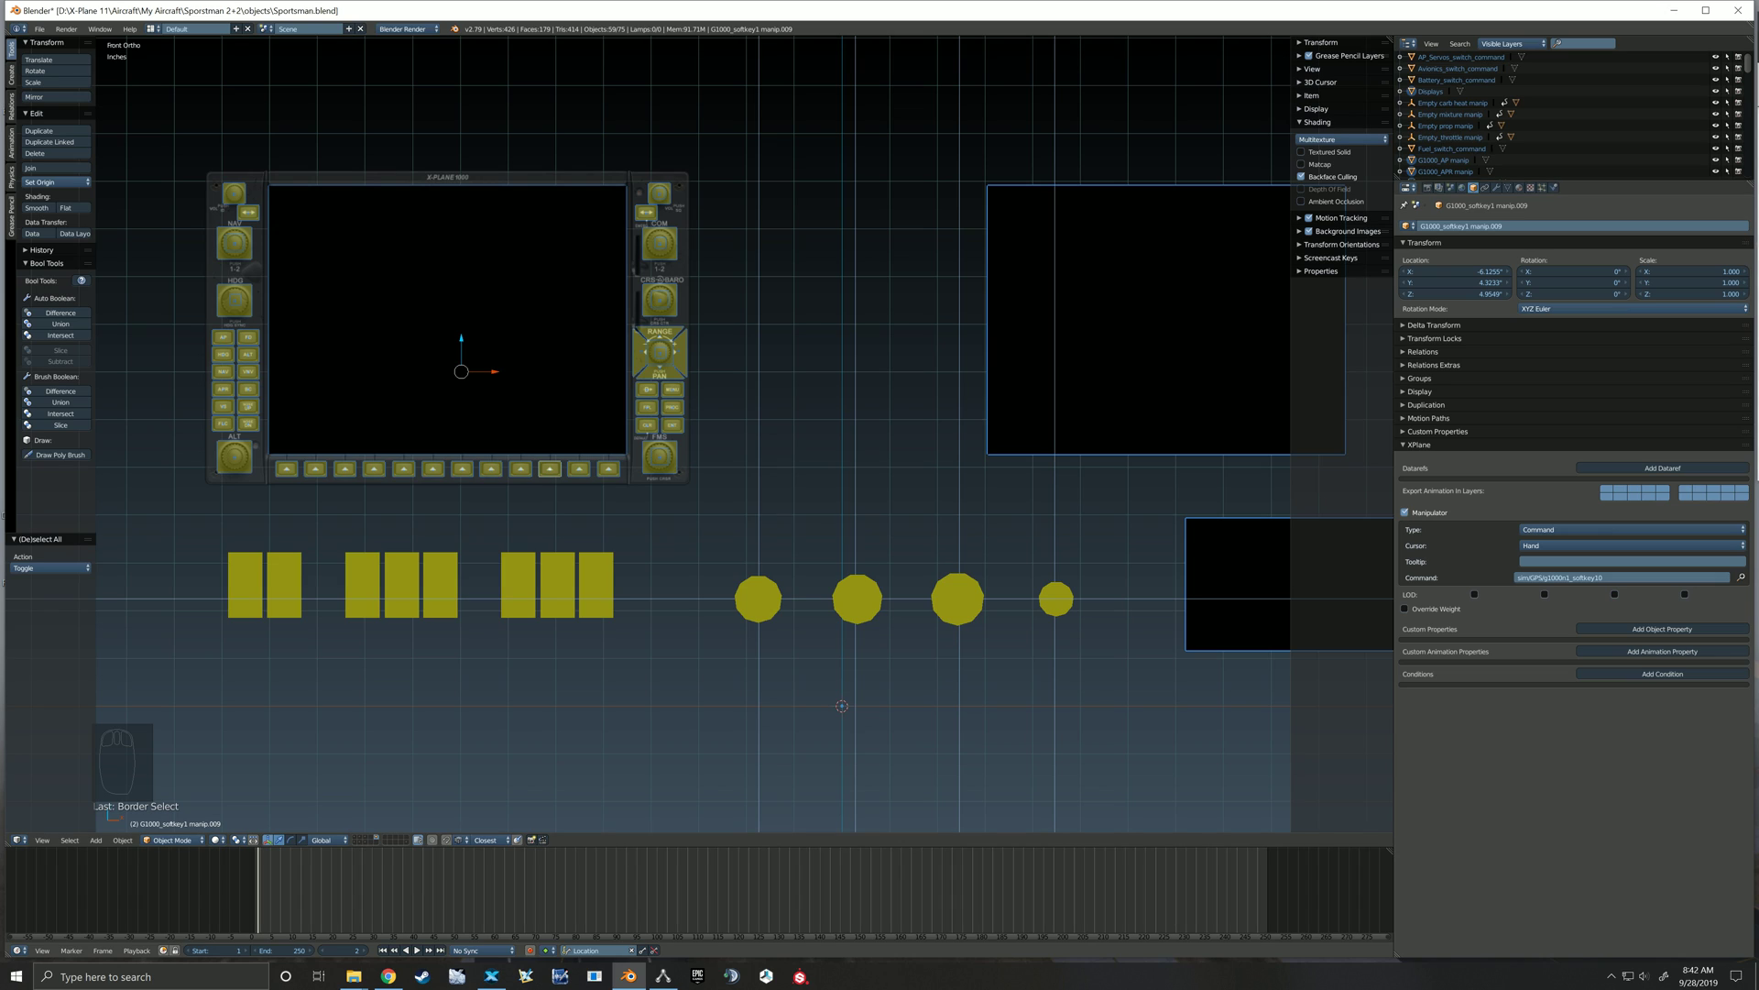
pyautogui.click(1571, 577)
pyautogui.click(1571, 578)
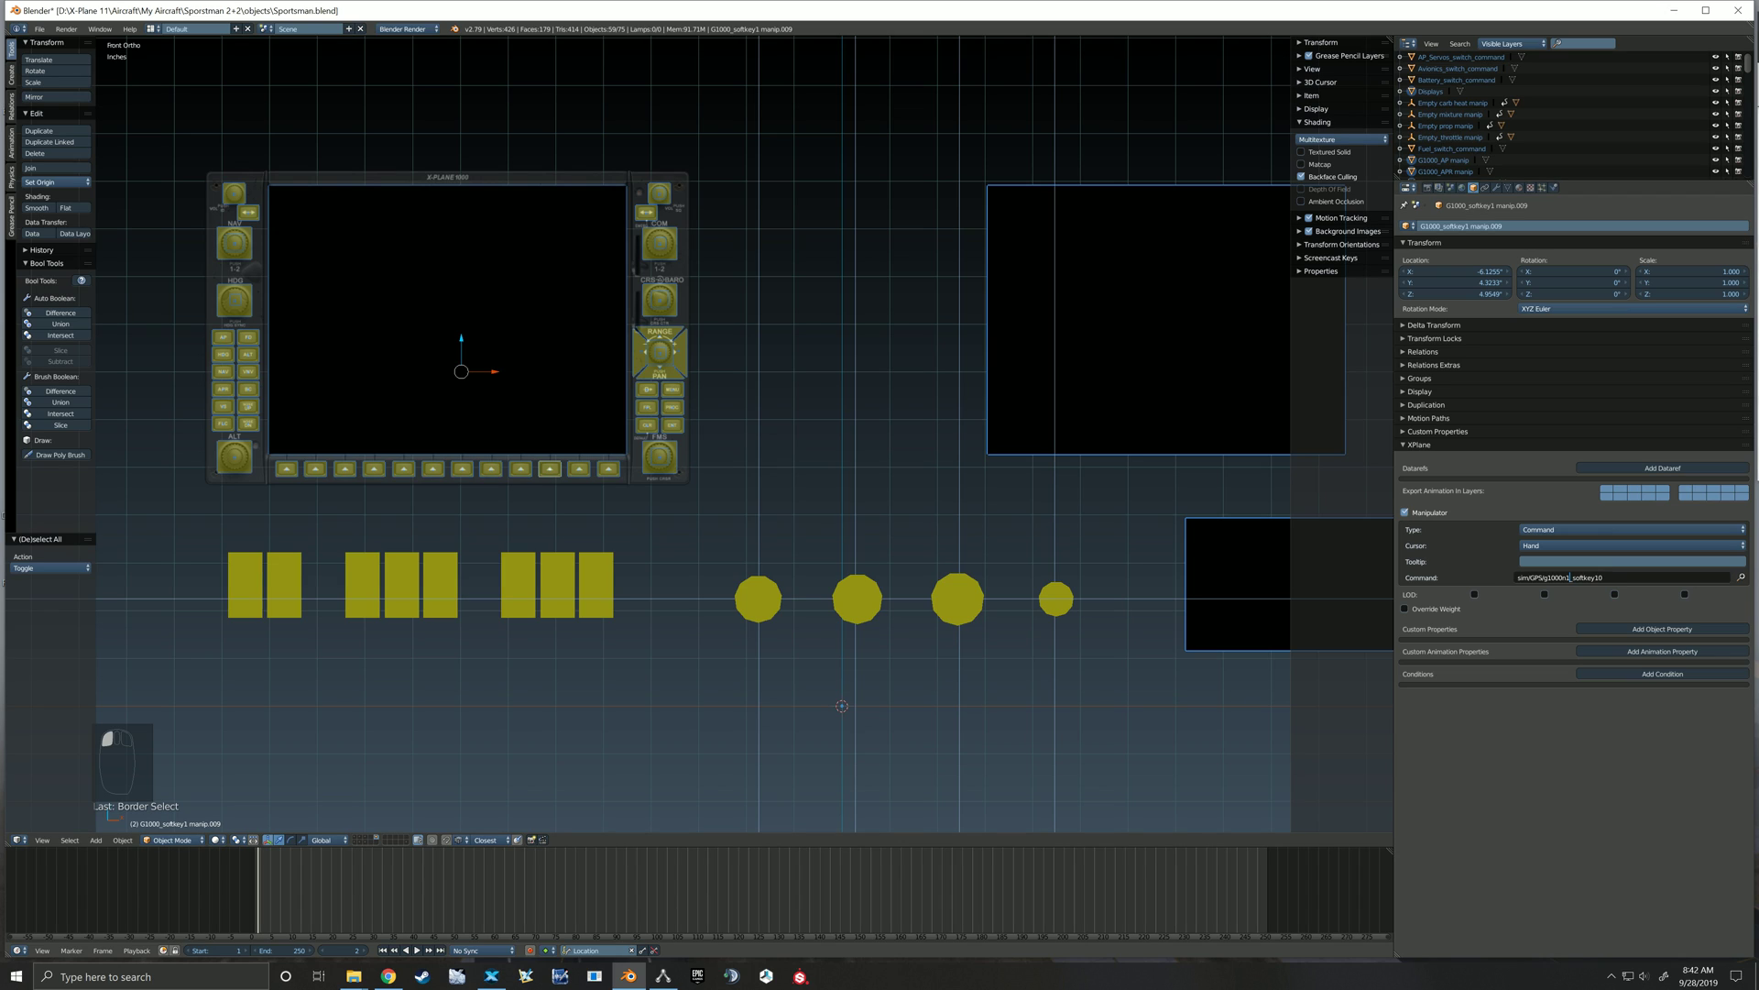